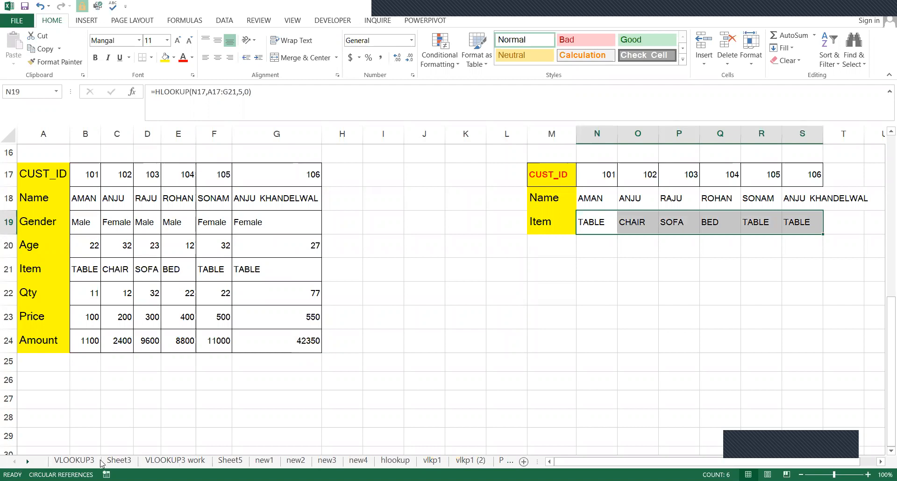
Remove Sheet3 from the workbook
{"action": "left_click", "coordinate": [113, 461]}
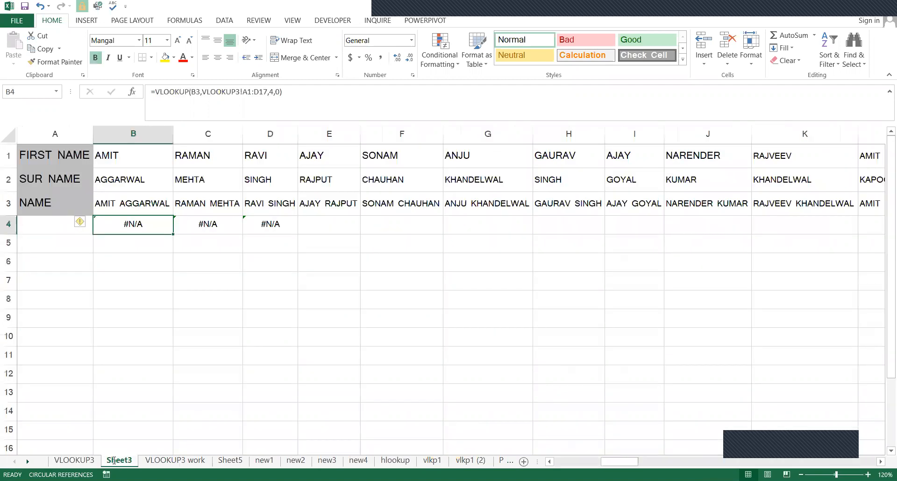
{"action": "double_click", "coordinate": [114, 461]}
{"action": "key", "text": "Return"}
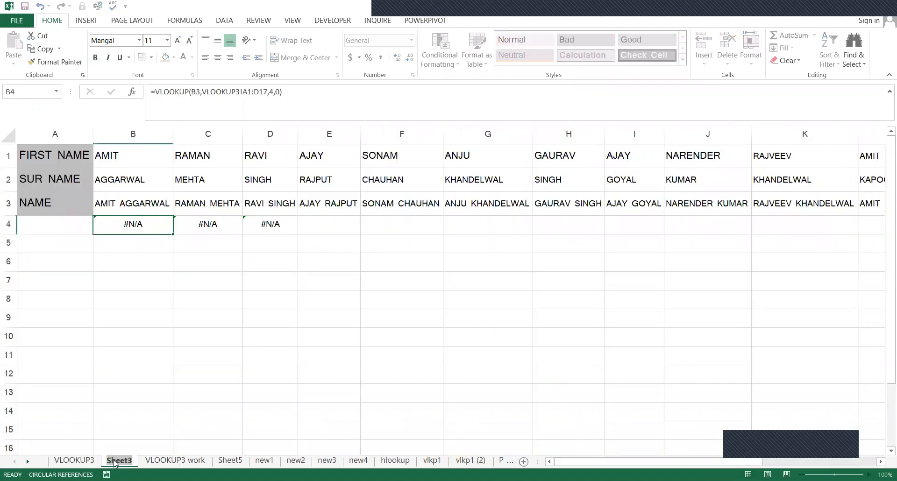
{"action": "key", "text": "Left"}
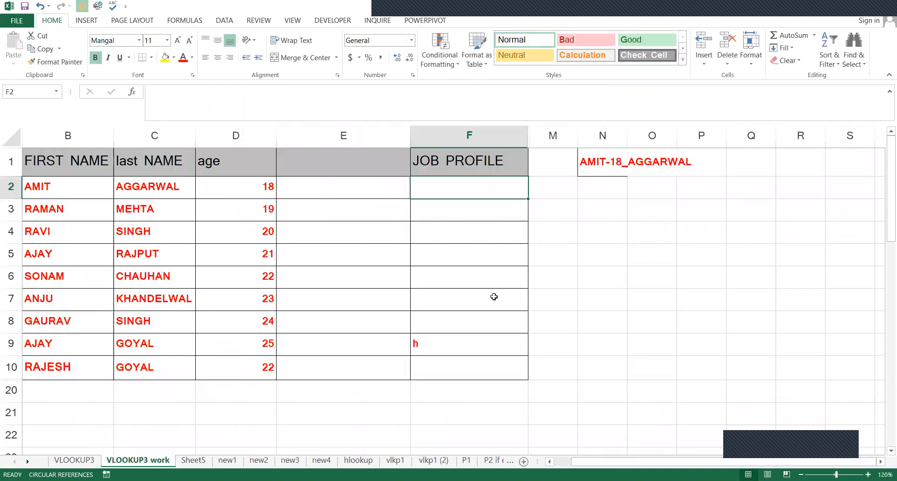
Clear the stray entry in cell F9 of the JOB PROFILE column on the VLOOKUP3 work sheet
{"action": "left_click", "coordinate": [494, 297]}
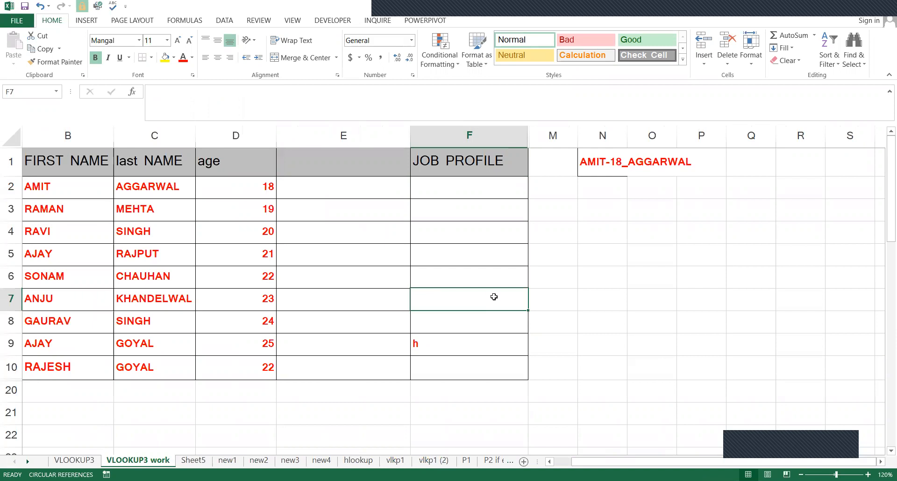
{"action": "key", "text": "Down"}
{"action": "key", "text": "Down"}
{"action": "key", "text": "Delete"}
Review the headers from FIRST NAME to JOB PROFILE, the blank column E and the extent of the age data
{"action": "key", "text": "Up"}
{"action": "key", "text": "Up"}
{"action": "key", "text": "Up"}
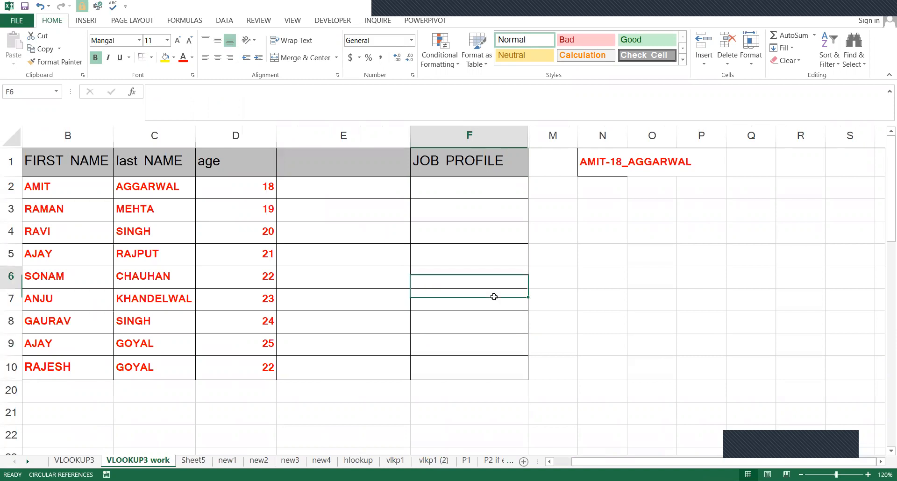
{"action": "key", "text": "Up"}
{"action": "key", "text": "Up"}
{"action": "key", "text": "Up"}
{"action": "key", "text": "Up"}
{"action": "key", "text": "Up"}
{"action": "key", "text": "Left"}
{"action": "key", "text": "Left"}
{"action": "key", "text": "Left"}
{"action": "key", "text": "Left"}
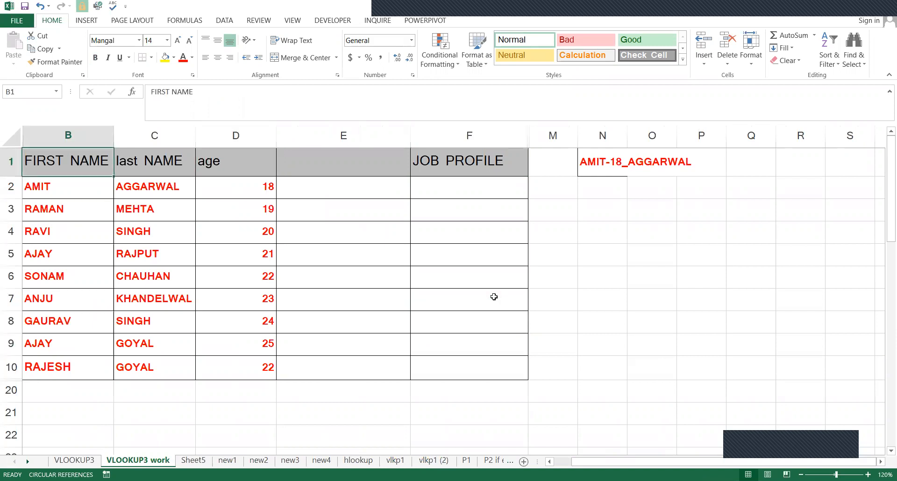
{"action": "key", "text": "Right"}
{"action": "key", "text": "Right"}
{"action": "key", "text": "Right"}
{"action": "key", "text": "Down"}
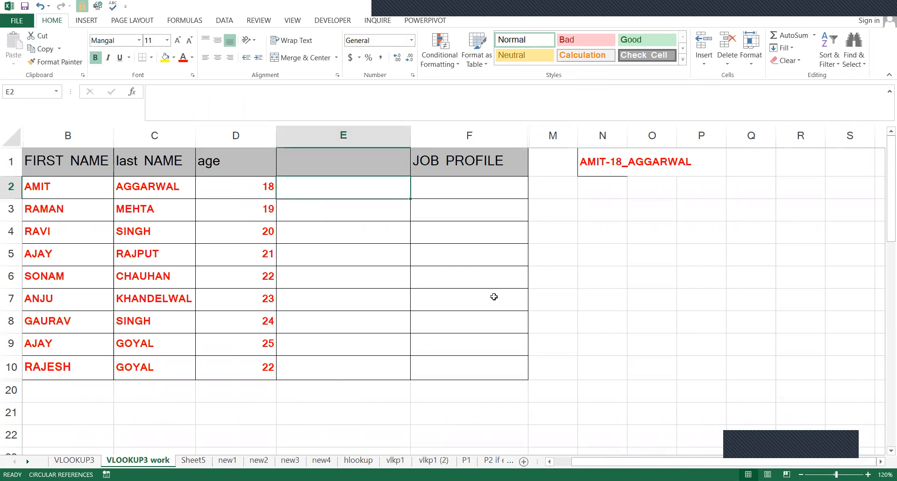
{"action": "key", "text": "Down"}
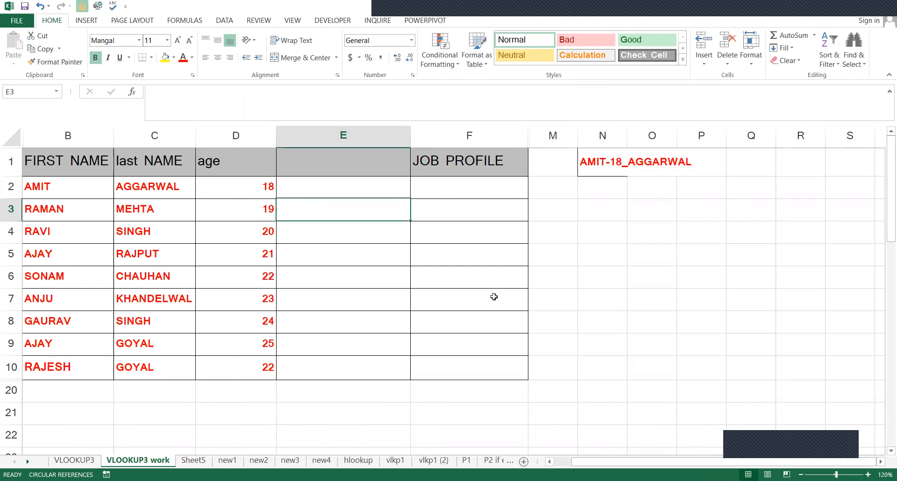
{"action": "key", "text": "Right"}
{"action": "key", "text": "Up"}
{"action": "key", "text": "Up"}
{"action": "key", "text": "Down"}
{"action": "key", "text": "Left"}
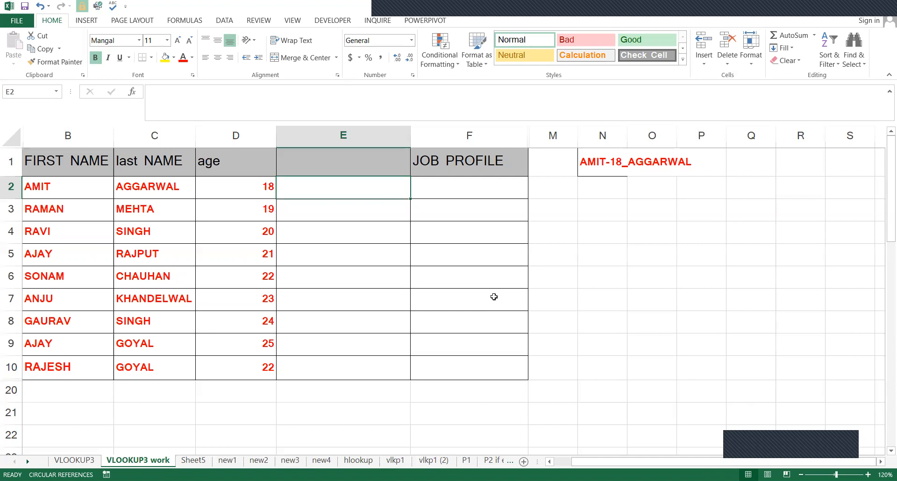
{"action": "key", "text": "Up"}
{"action": "key", "text": "Left"}
{"action": "key", "text": "ctrl+Down"}
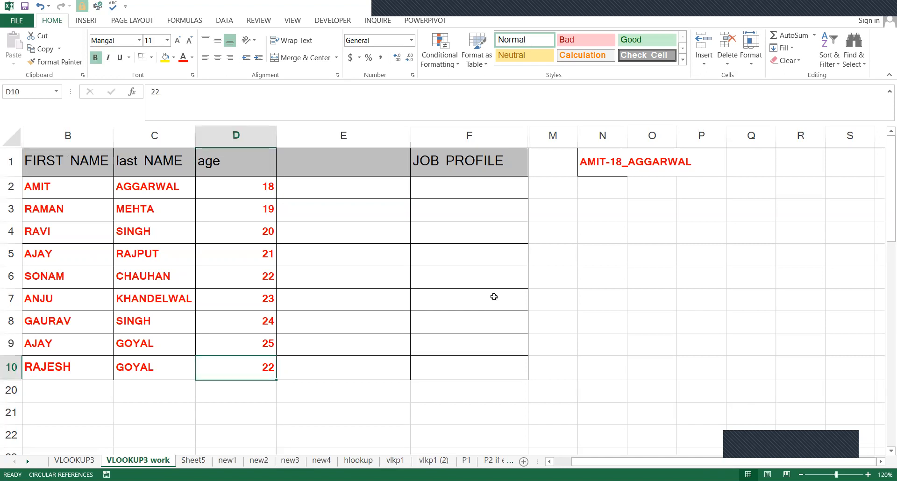
{"action": "key", "text": "ctrl+Up"}
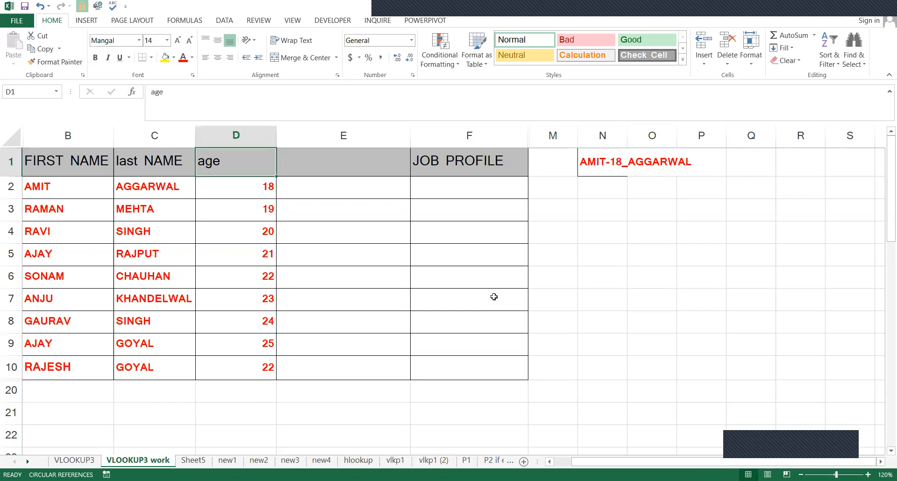
{"action": "key", "text": "ctrl+Right"}
{"action": "key", "text": "Down"}
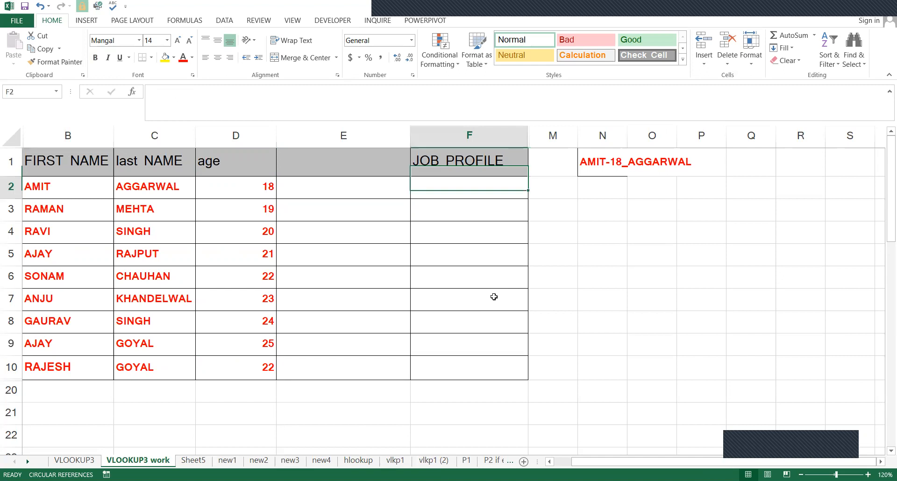
Highlight the FIRST NAME, last NAME and age columns in turn and inspect the cells under JOB PROFILE
{"action": "left_click_drag", "start_coordinate": [75, 156], "coordinate": [102, 364]}
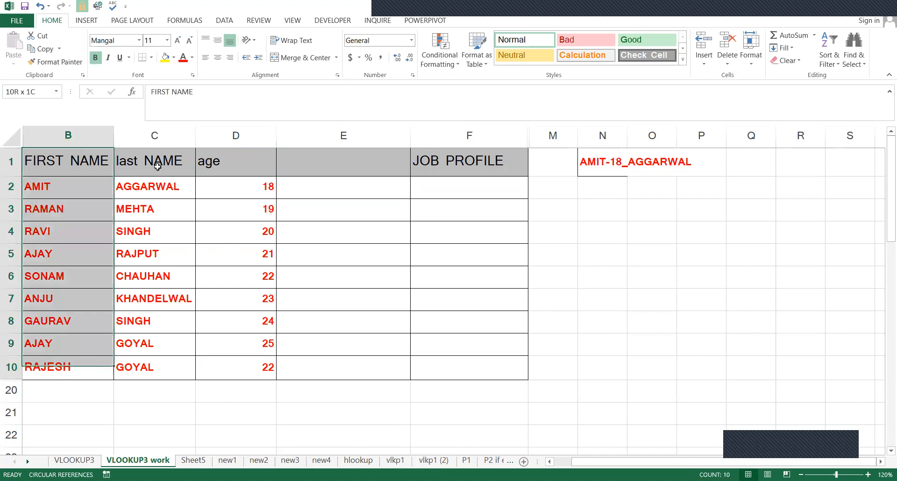
{"action": "left_click_drag", "start_coordinate": [157, 166], "coordinate": [164, 365]}
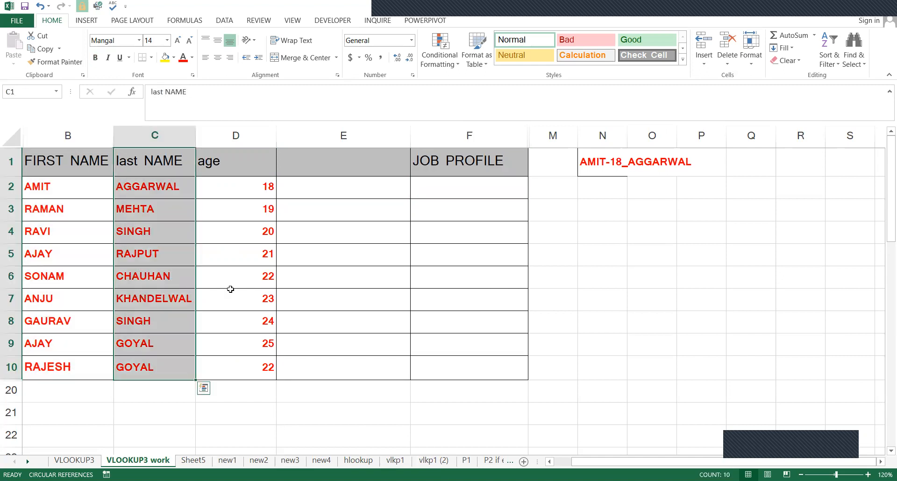
{"action": "left_click_drag", "start_coordinate": [234, 161], "coordinate": [236, 376]}
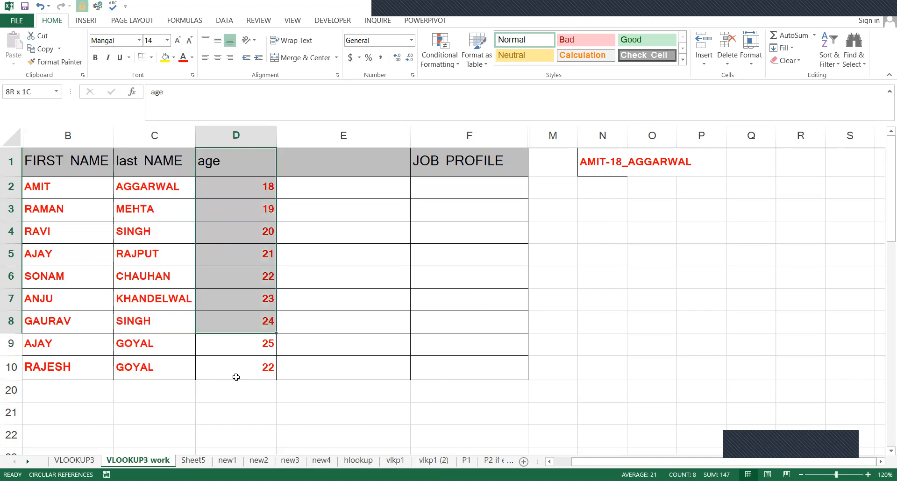
{"action": "left_click", "coordinate": [472, 197]}
{"action": "left_click", "coordinate": [473, 250]}
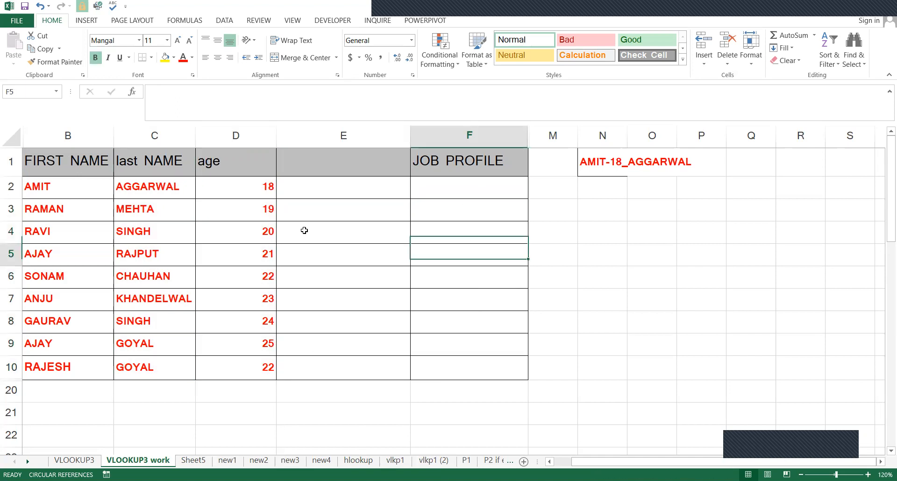
{"action": "key", "text": "Return"}
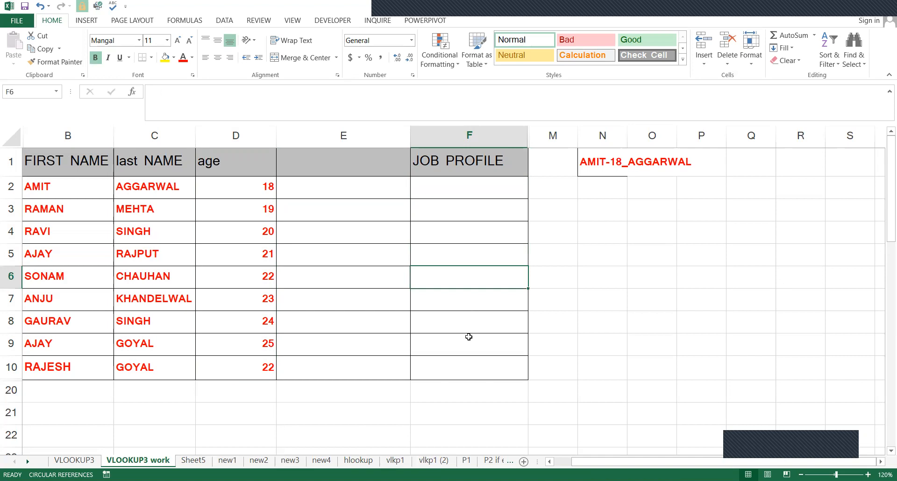
{"action": "left_click", "coordinate": [469, 337]}
{"action": "left_click", "coordinate": [466, 377]}
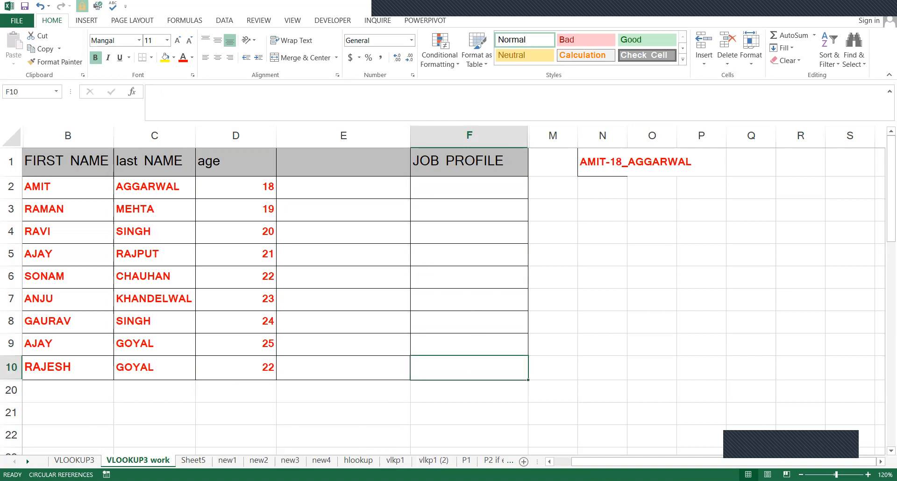
Examine the combined NAME entries and their job profiles on the VLOOKUP3 sheet
{"action": "left_click", "coordinate": [86, 462]}
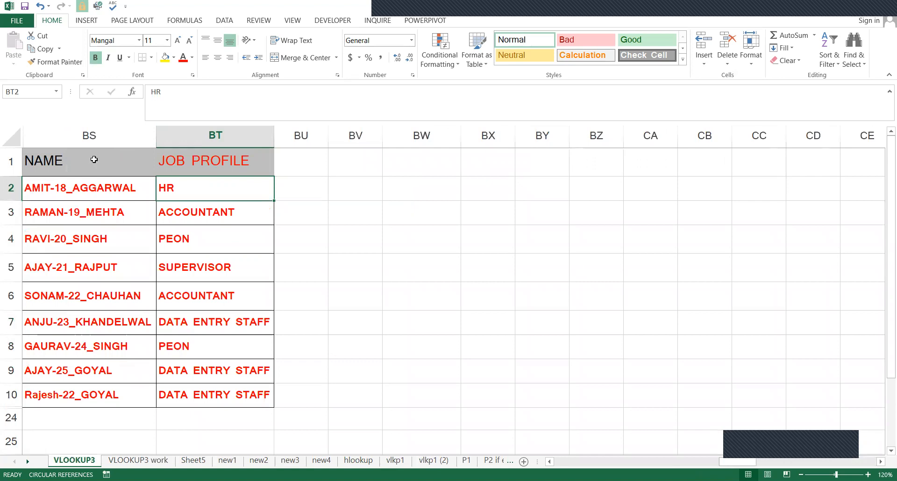
{"action": "left_click", "coordinate": [92, 191]}
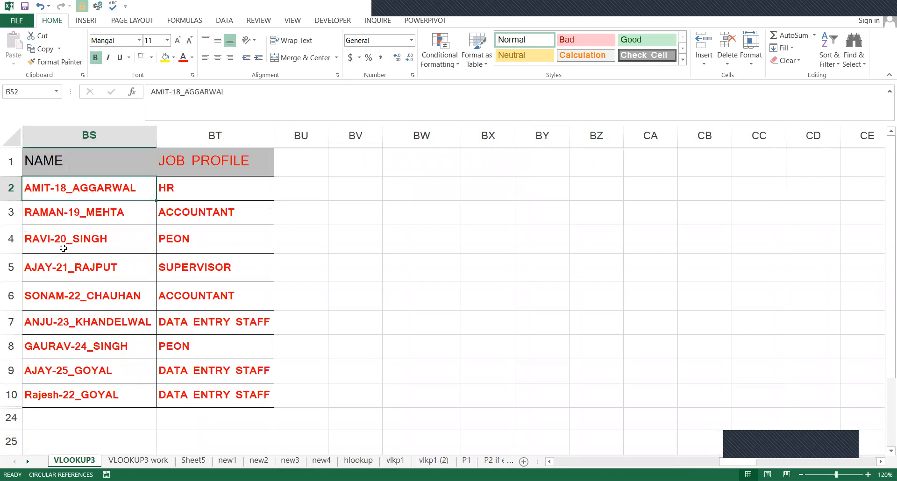
{"action": "left_click", "coordinate": [64, 248]}
{"action": "left_click", "coordinate": [73, 347]}
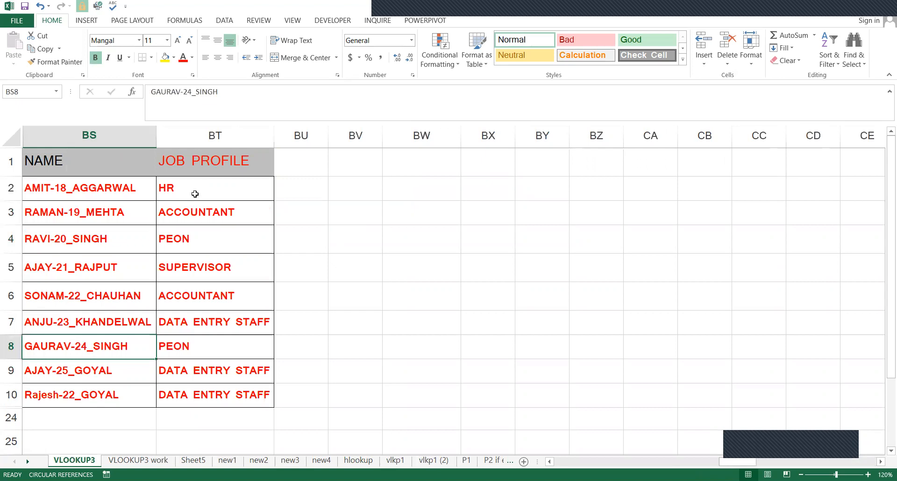
{"action": "key", "text": "Down"}
{"action": "left_click", "coordinate": [194, 337]}
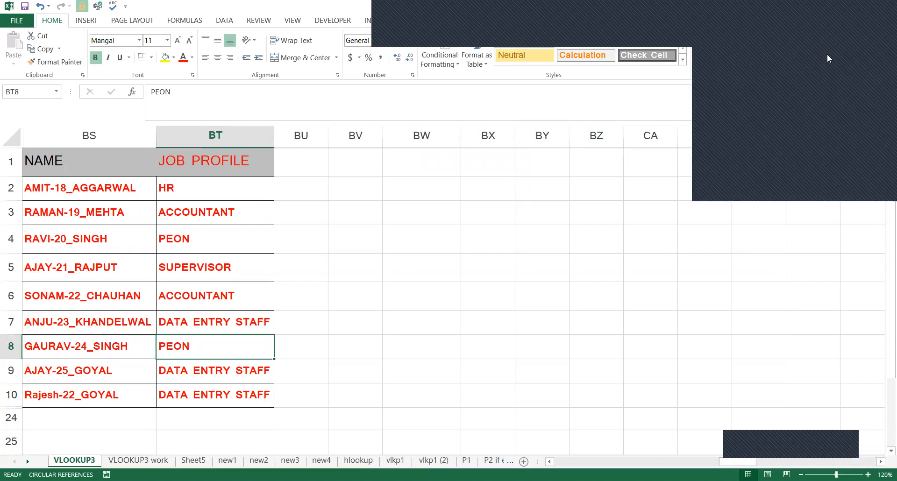
{"action": "left_click", "coordinate": [411, 187]}
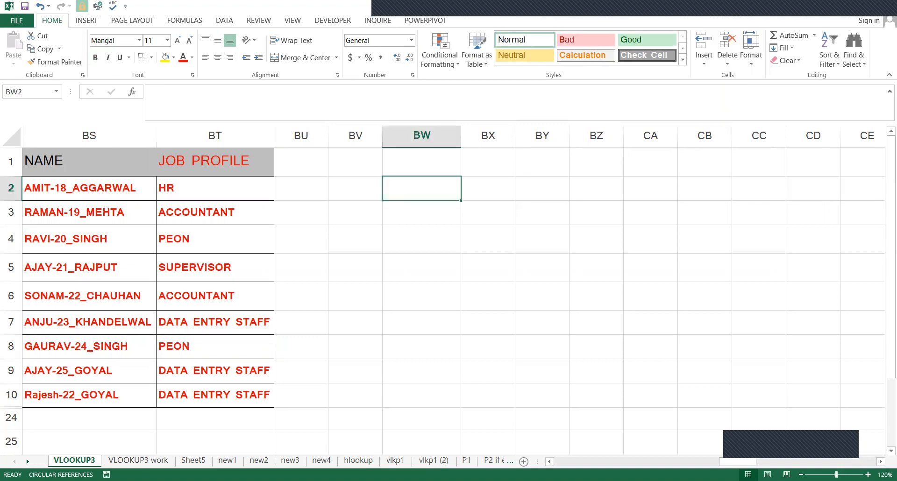
Compare the VLOOKUP3 work table with the JOB PROFILE column on the VLOOKUP3 sheet
{"action": "left_click", "coordinate": [140, 460]}
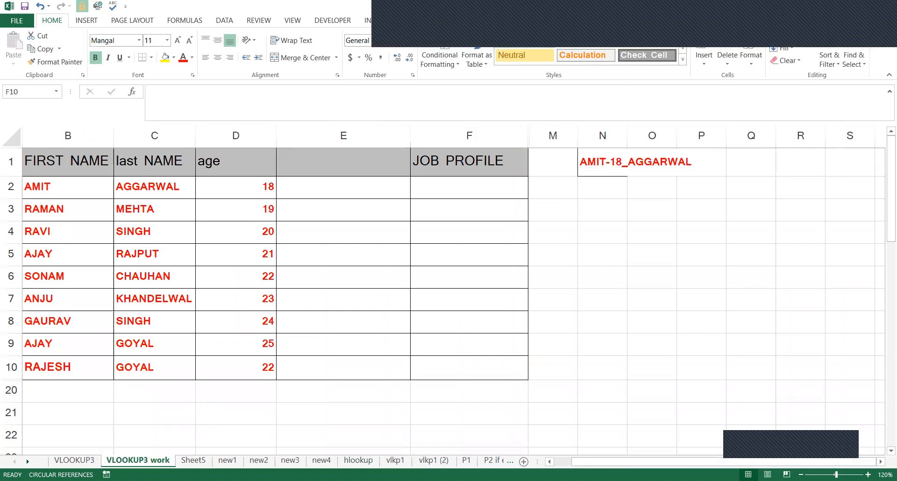
{"action": "key", "text": "ctrl+Page_Up"}
{"action": "left_click", "coordinate": [168, 181]}
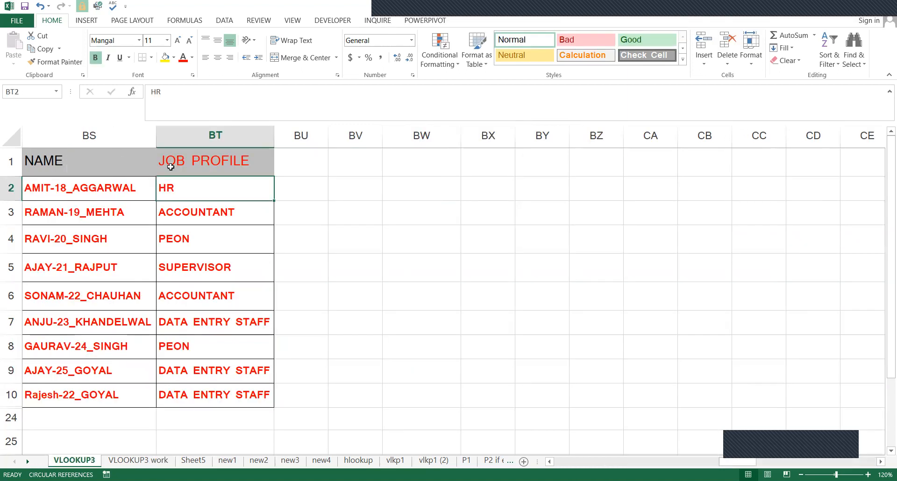
{"action": "left_click", "coordinate": [171, 166]}
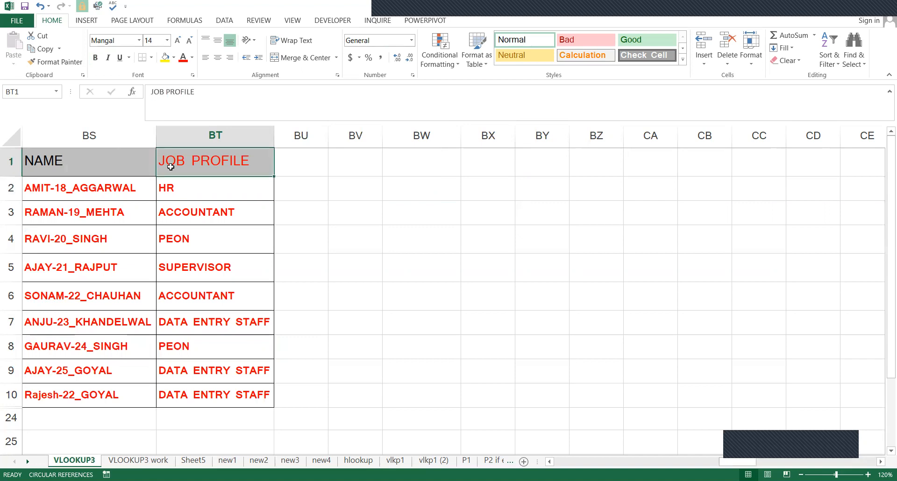
{"action": "left_click", "coordinate": [405, 11]}
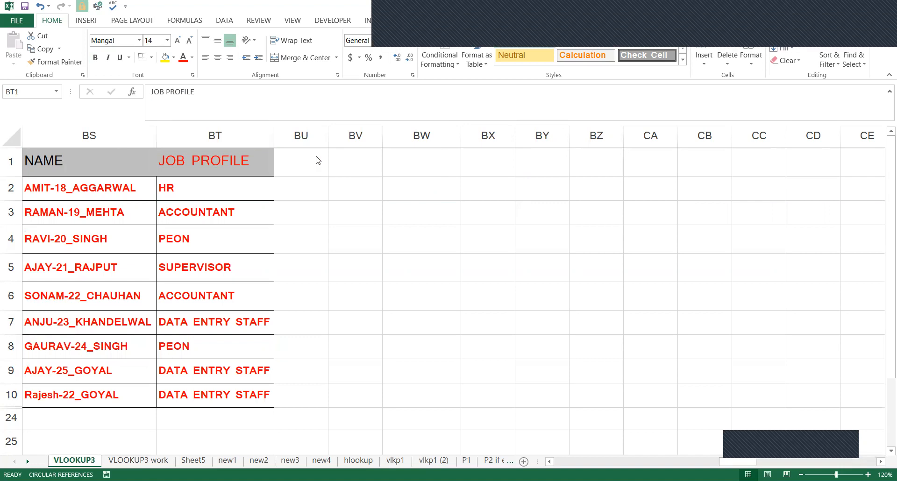
{"action": "left_click", "coordinate": [284, 187]}
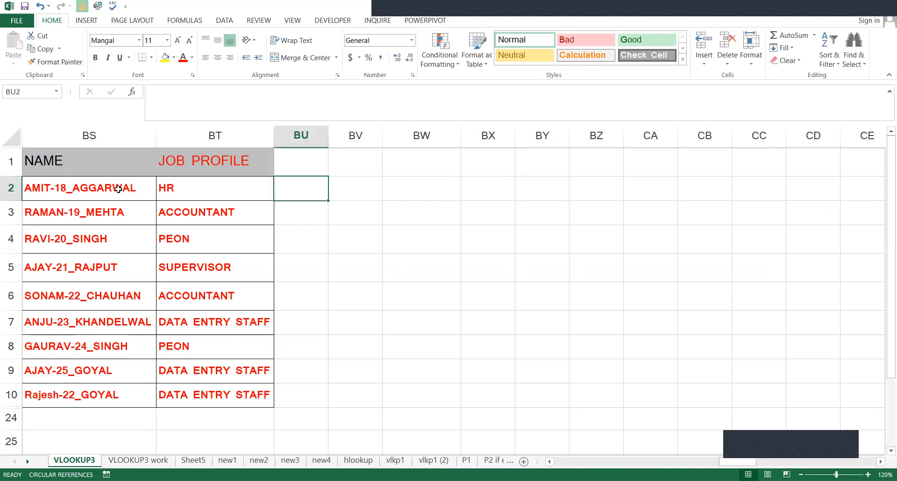
Set up a delimited Text to Columns split of NAME entries BS2:BS10, with a hyphen as the other delimiter
{"action": "left_click", "coordinate": [118, 189]}
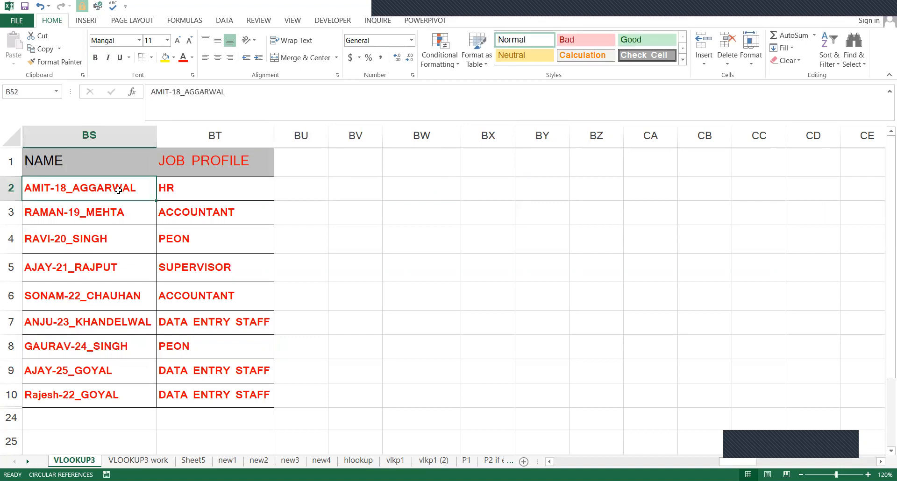
{"action": "left_click", "coordinate": [112, 395], "text": "shift"}
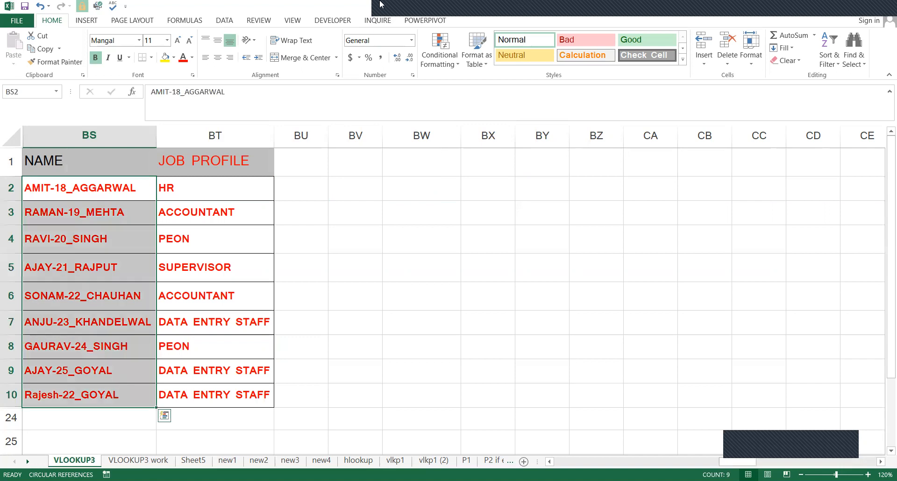
{"action": "left_click", "coordinate": [224, 20]}
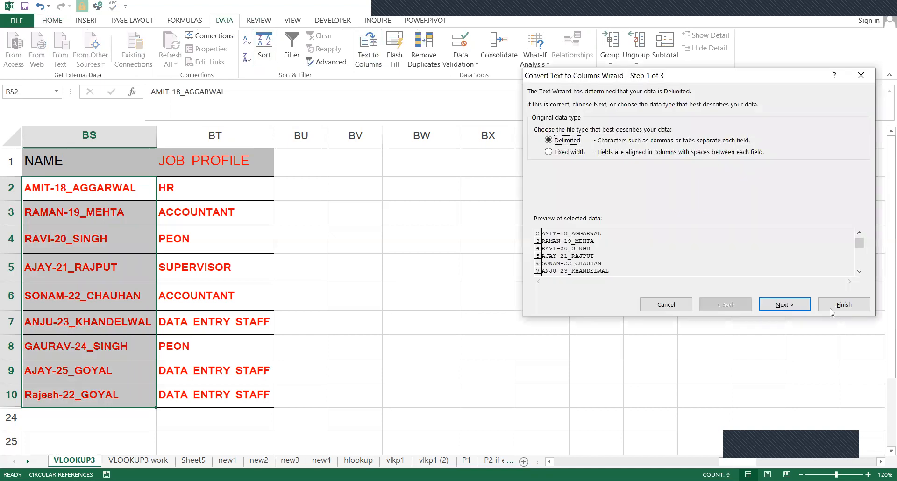
{"action": "left_click", "coordinate": [786, 308]}
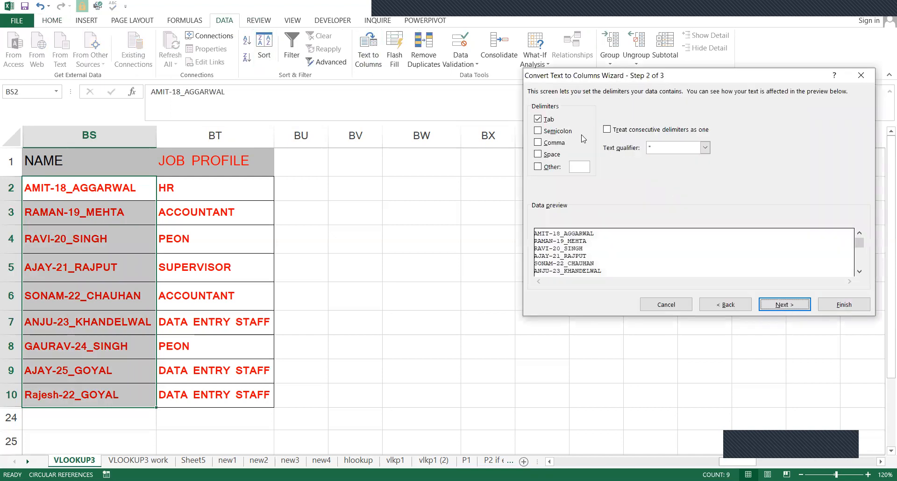
{"action": "left_click_drag", "start_coordinate": [717, 80], "coordinate": [640, 109]}
{"action": "left_click", "coordinate": [460, 196]}
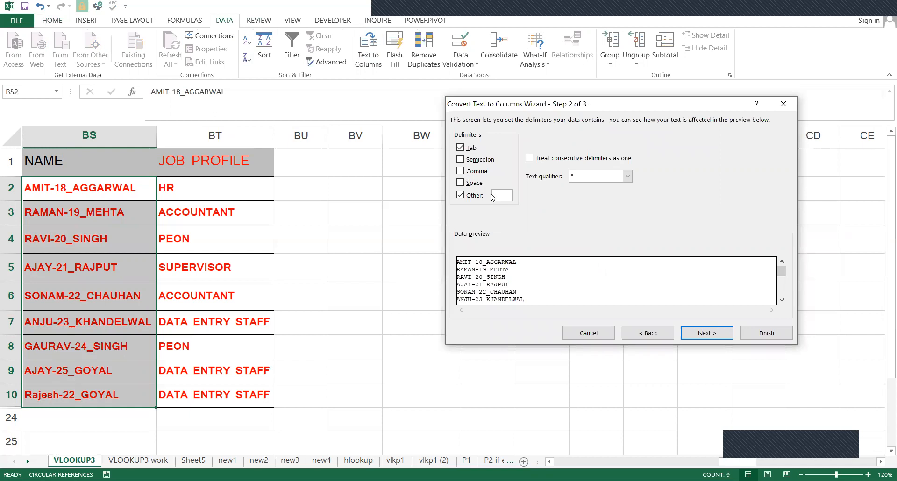
{"action": "type", "text": "-"}
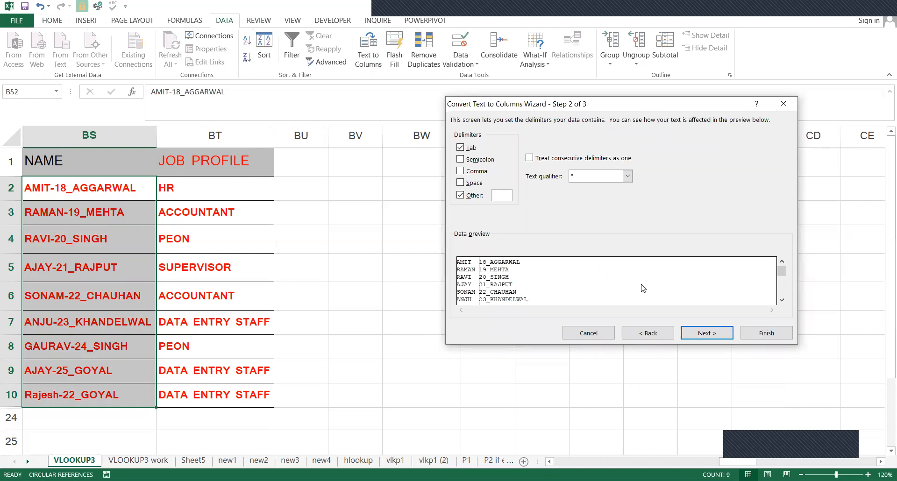
{"action": "left_click", "coordinate": [696, 333]}
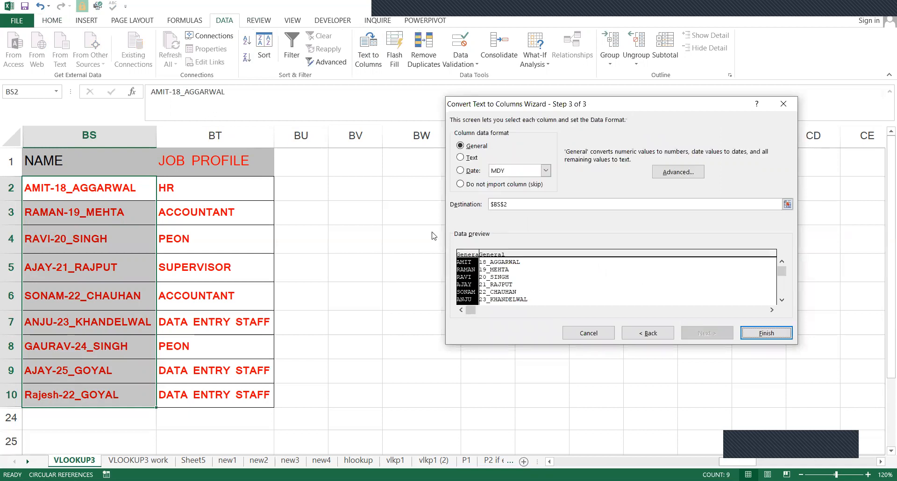
Set the split's destination to cell BU2 and complete the Text to Columns conversion
{"action": "left_click", "coordinate": [535, 206]}
{"action": "key", "text": "BackSpace"}
{"action": "key", "text": "BackSpace"}
{"action": "key", "text": "BackSpace"}
{"action": "key", "text": "BackSpace"}
{"action": "key", "text": "BackSpace"}
{"action": "left_click", "coordinate": [324, 196]}
{"action": "left_click", "coordinate": [766, 334]}
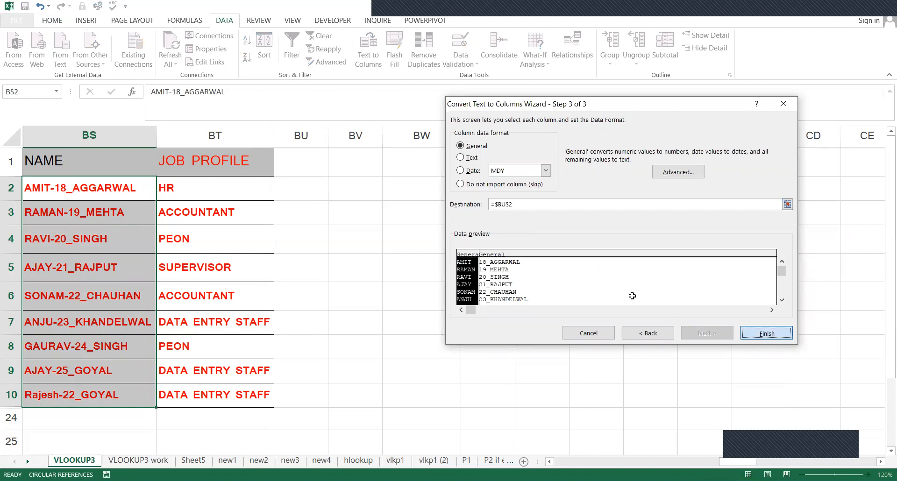
{"action": "left_click", "coordinate": [607, 292]}
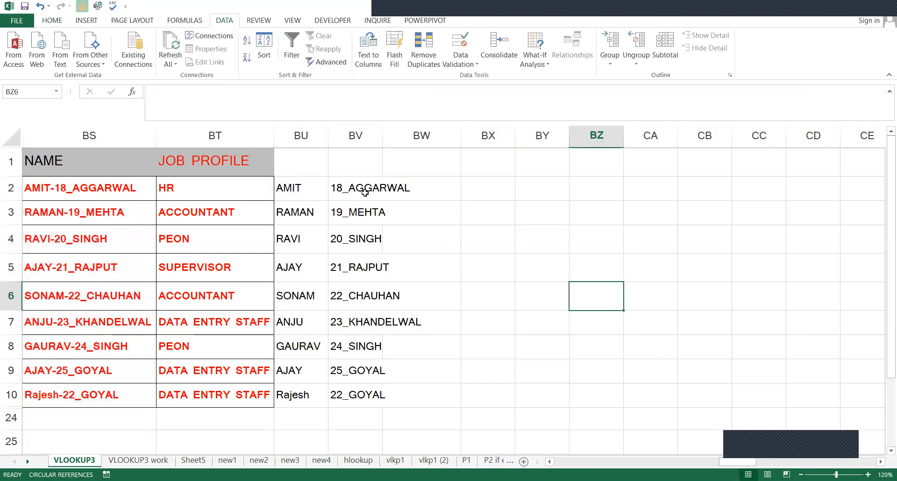
Check the split age and last name entries in column BV and copy the NAME header from BS1 to BU1
{"action": "left_click_drag", "start_coordinate": [365, 192], "coordinate": [366, 387]}
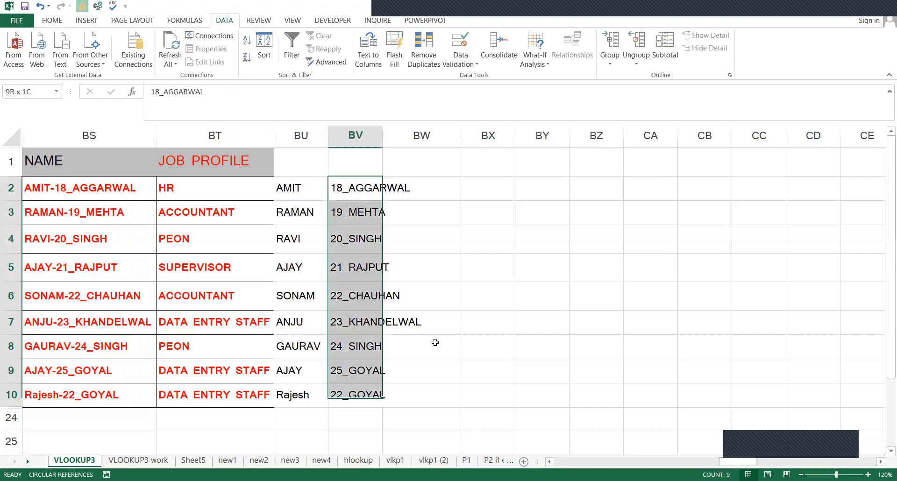
{"action": "left_click_drag", "start_coordinate": [435, 326], "coordinate": [438, 340]}
{"action": "key", "text": "Down"}
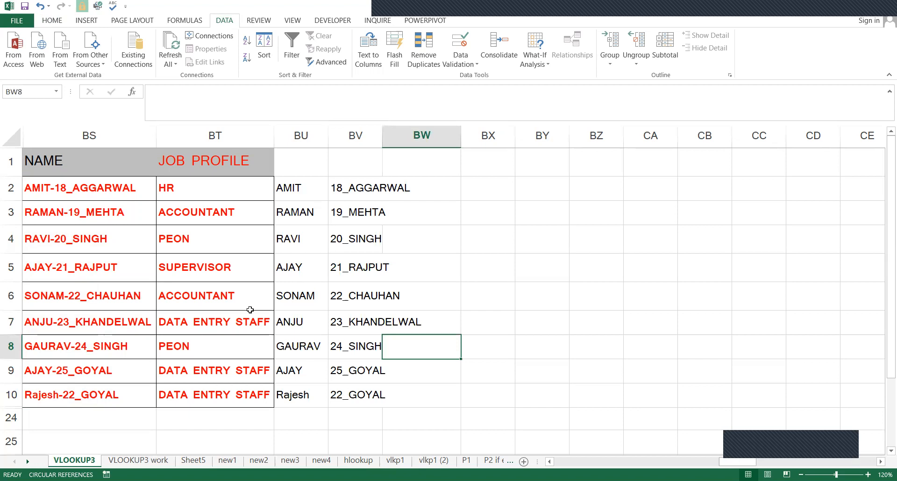
{"action": "left_click", "coordinate": [57, 161]}
{"action": "left_click_drag", "start_coordinate": [91, 182], "coordinate": [293, 161]}
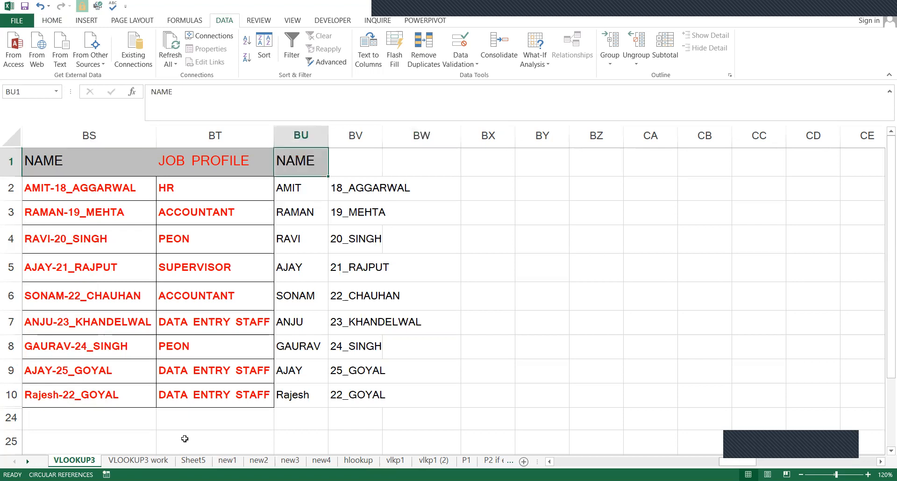
{"action": "left_click", "coordinate": [166, 460]}
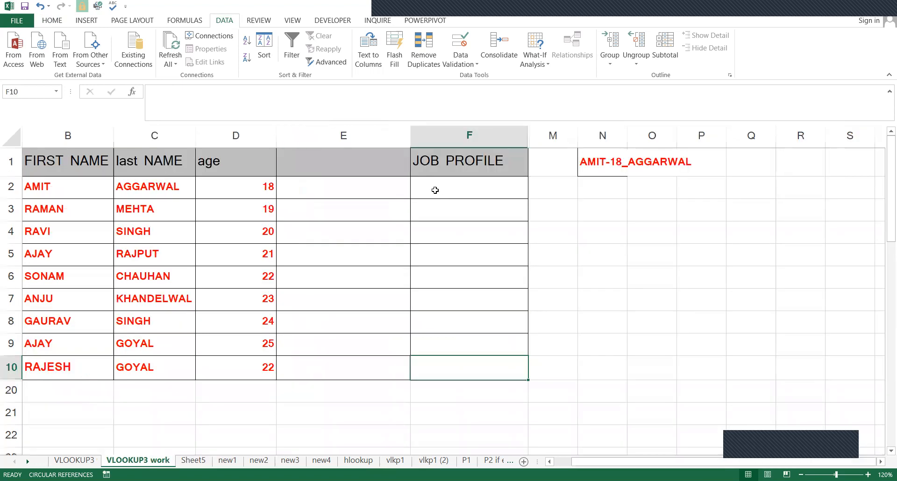
{"action": "left_click", "coordinate": [435, 190]}
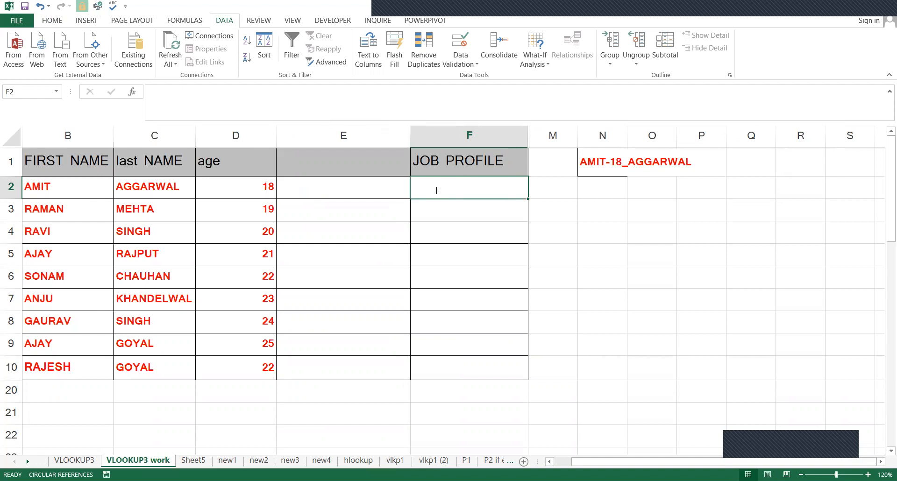
{"action": "type", "text": "=v"}
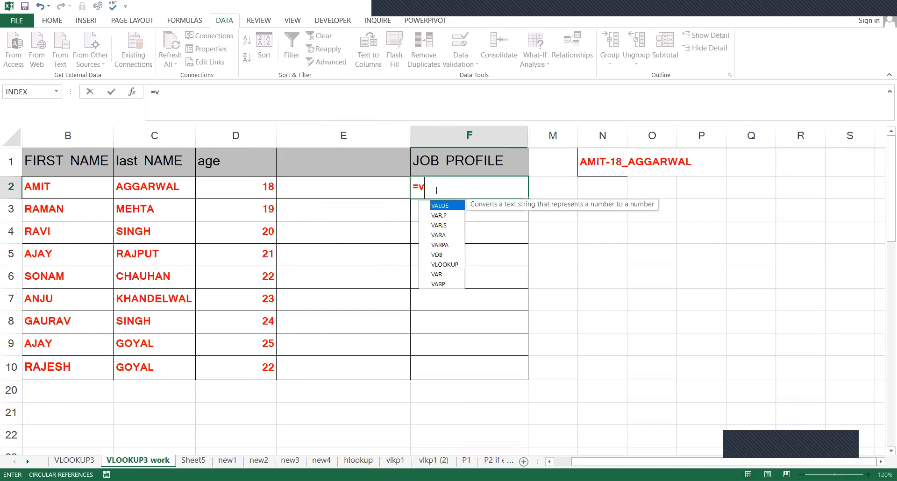
{"action": "type", "text": "l"}
{"action": "key", "text": "Tab"}
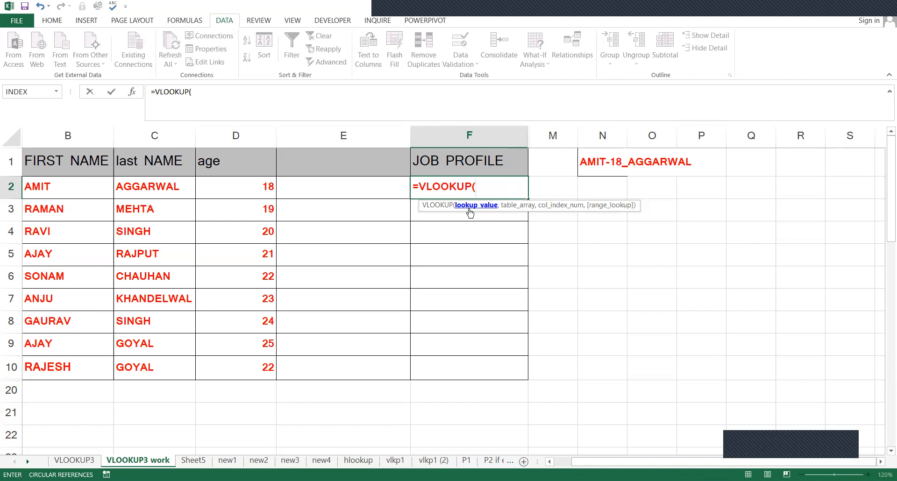
{"action": "key", "text": "Escape"}
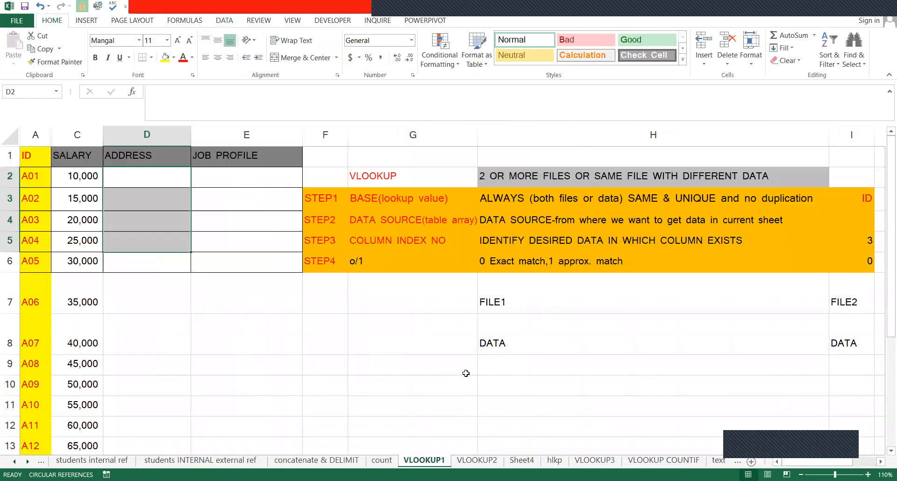
Review the four VLOOKUP steps on the VLOOKUP1 sheet: lookup value, table array, column index number and match type
{"action": "left_click", "coordinate": [342, 205]}
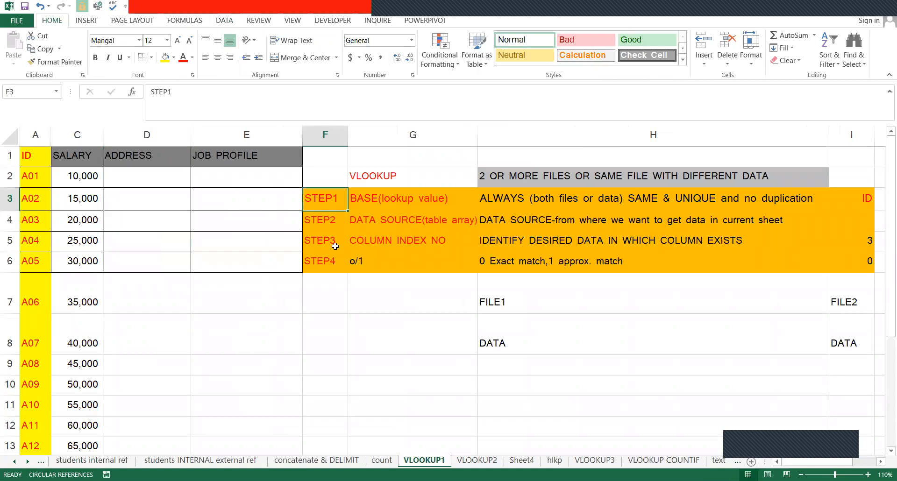
{"action": "left_click", "coordinate": [335, 247]}
{"action": "left_click", "coordinate": [335, 261]}
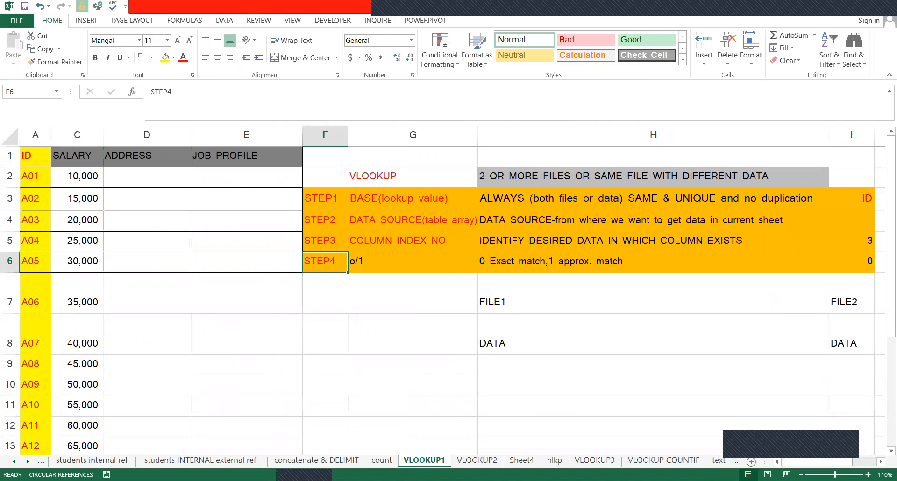
{"action": "left_click", "coordinate": [365, 208]}
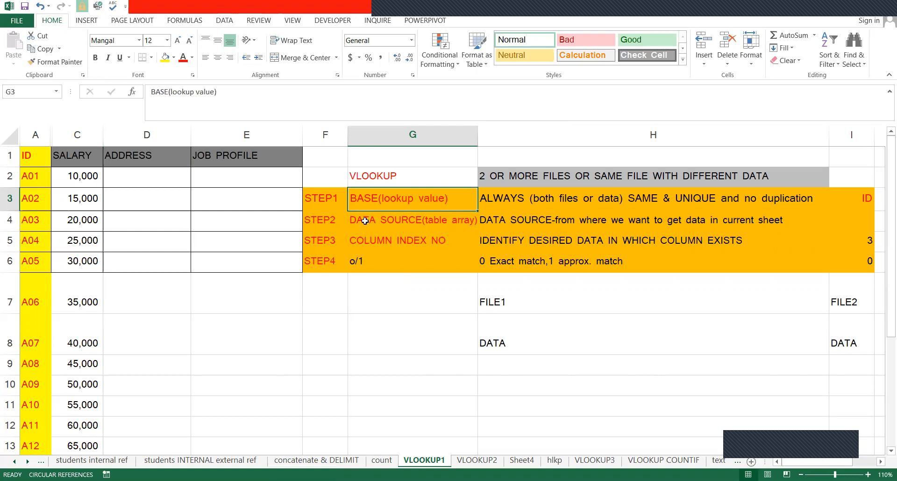
{"action": "left_click", "coordinate": [366, 221]}
{"action": "left_click", "coordinate": [369, 248]}
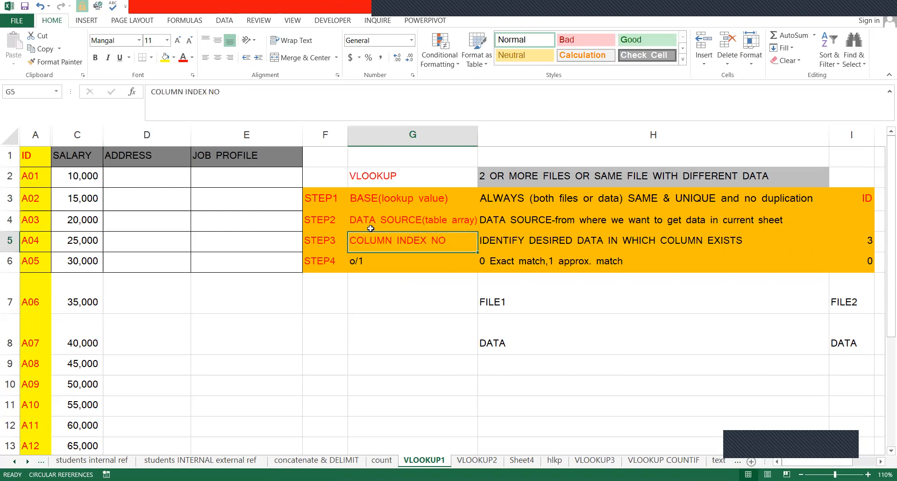
{"action": "left_click", "coordinate": [372, 196]}
{"action": "left_click", "coordinate": [372, 217]}
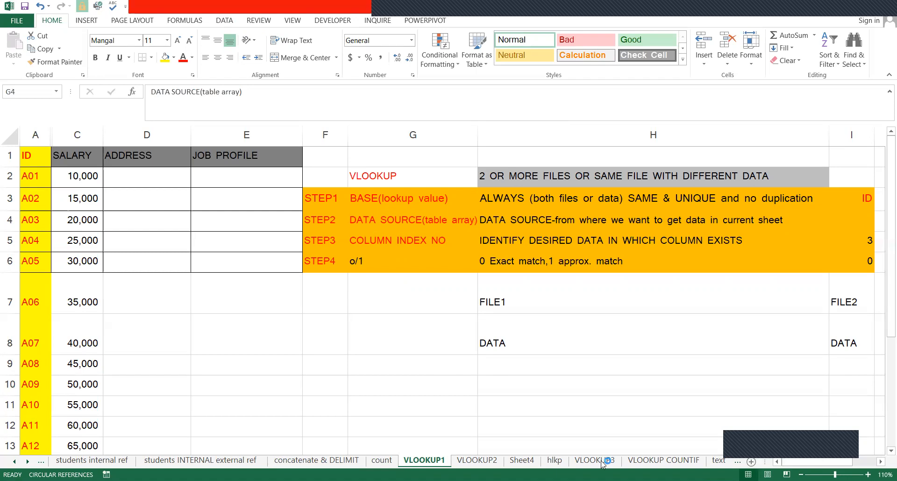
Return to the VLOOKUP3 work sheet and begin a VLOOKUP formula in F2 with B2 as the lookup value
{"action": "mouse_move", "coordinate": [596, 480]}
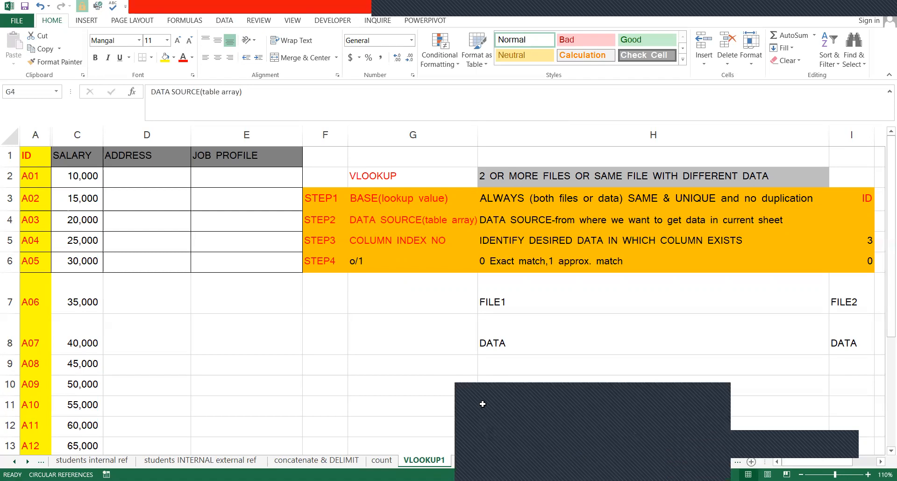
{"action": "left_click", "coordinate": [484, 423]}
{"action": "left_click", "coordinate": [490, 192]}
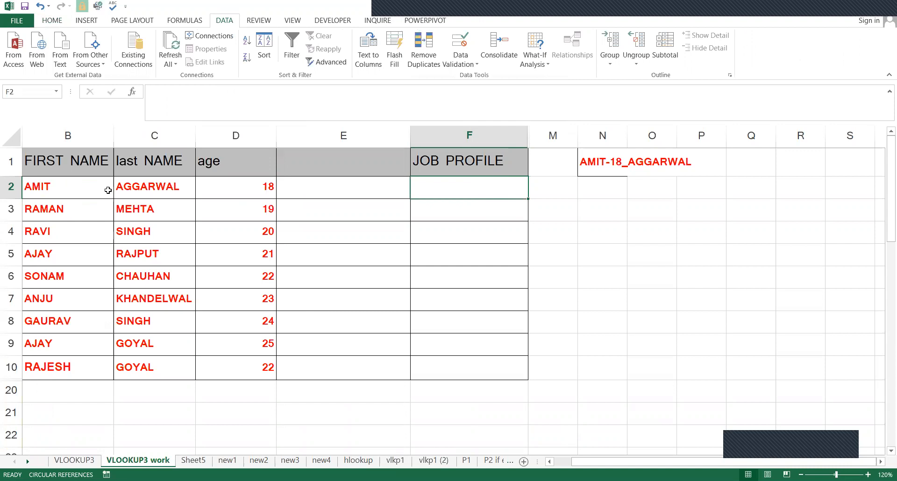
{"action": "left_click", "coordinate": [87, 461]}
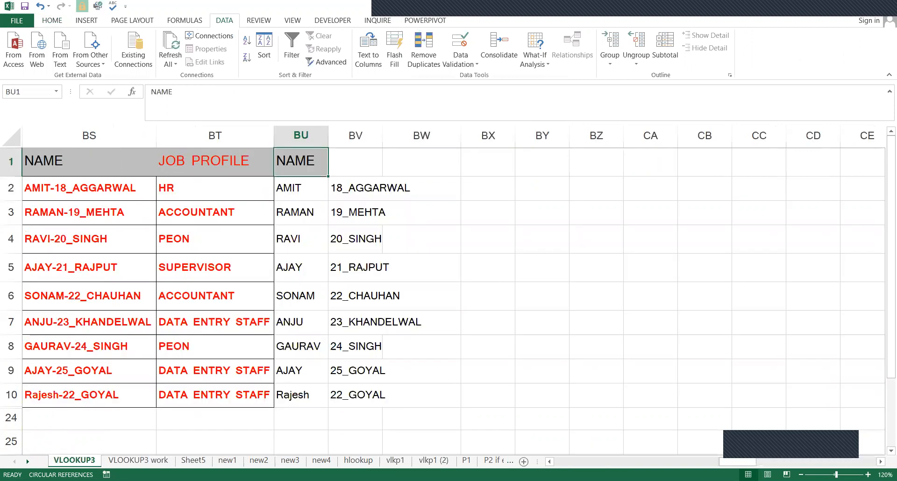
{"action": "left_click", "coordinate": [144, 462]}
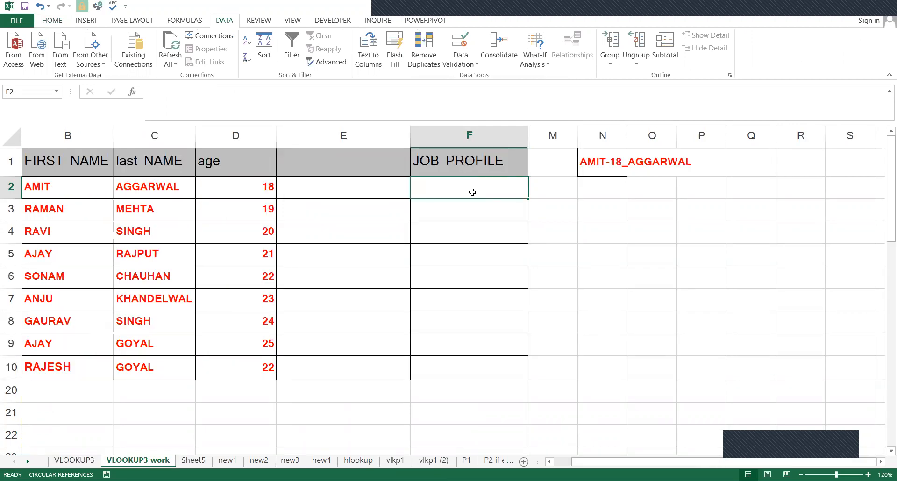
{"action": "type", "text": "v"}
{"action": "key", "text": "BackSpace"}
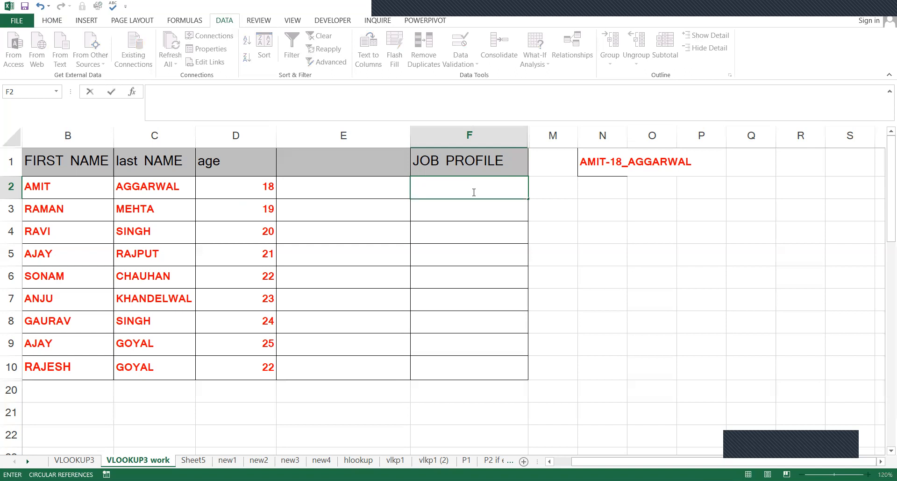
{"action": "type", "text": "=VLOOKUP("}
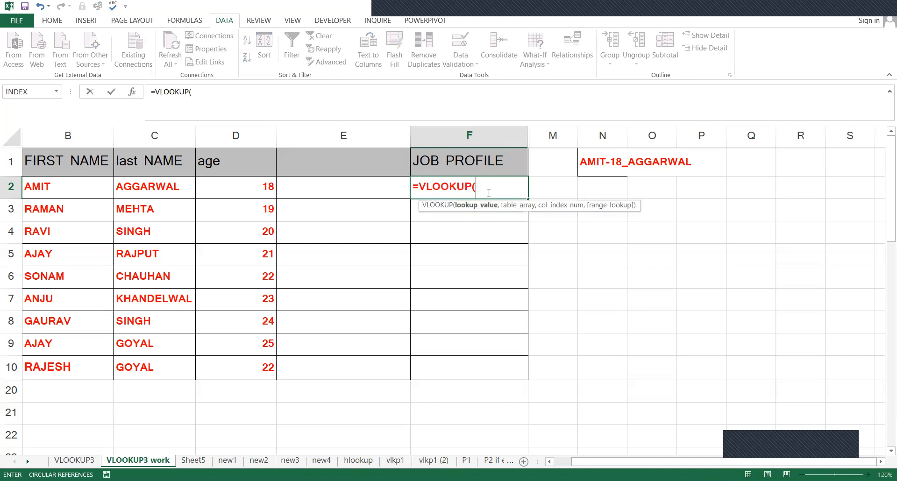
{"action": "left_click", "coordinate": [85, 191]}
{"action": "type", "text": ","}
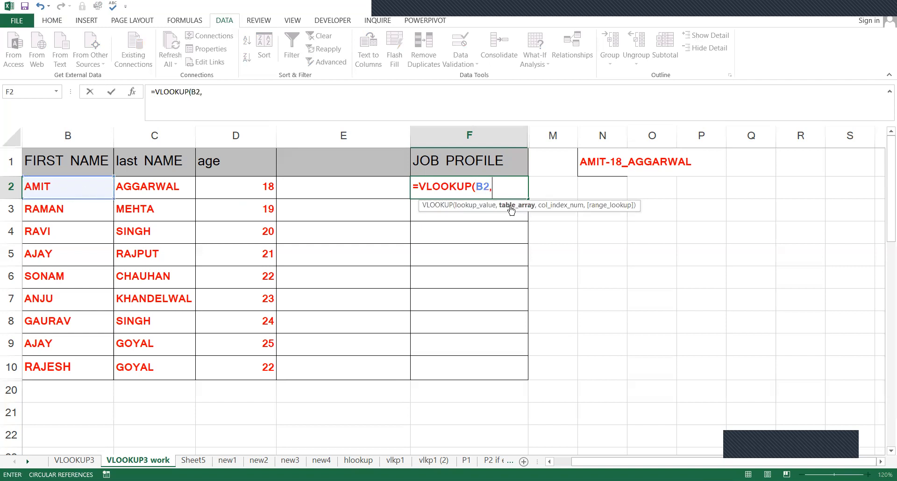
Complete the F2 formula with table array VLOOKUP3!BT1:BU10, column index 2 and exact match 0
{"action": "left_click", "coordinate": [85, 461]}
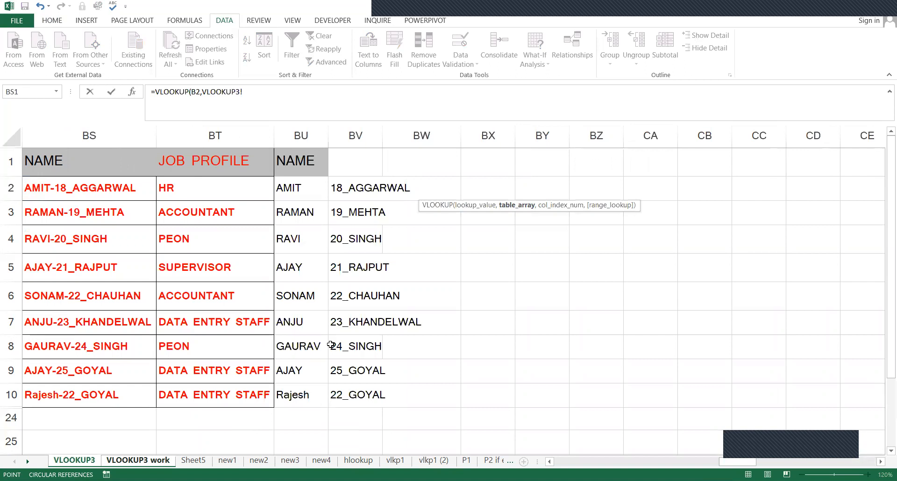
{"action": "left_click", "coordinate": [303, 165]}
{"action": "left_click", "coordinate": [247, 406], "text": "shift"}
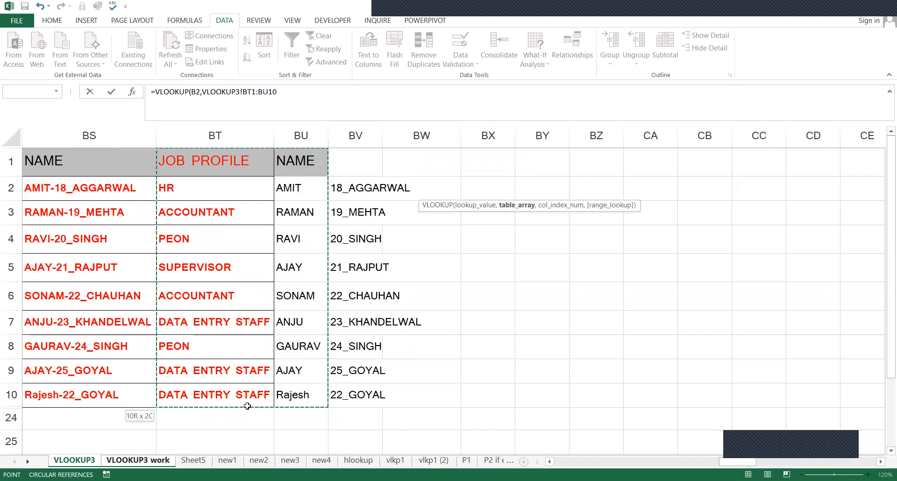
{"action": "left_click_drag", "start_coordinate": [248, 406], "coordinate": [247, 406]}
{"action": "type", "text": ",2"}
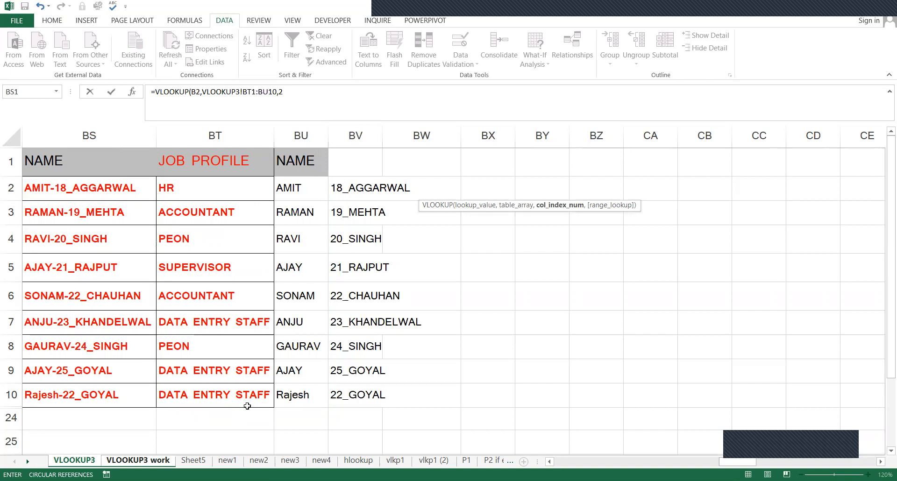
{"action": "type", "text": ",0)"}
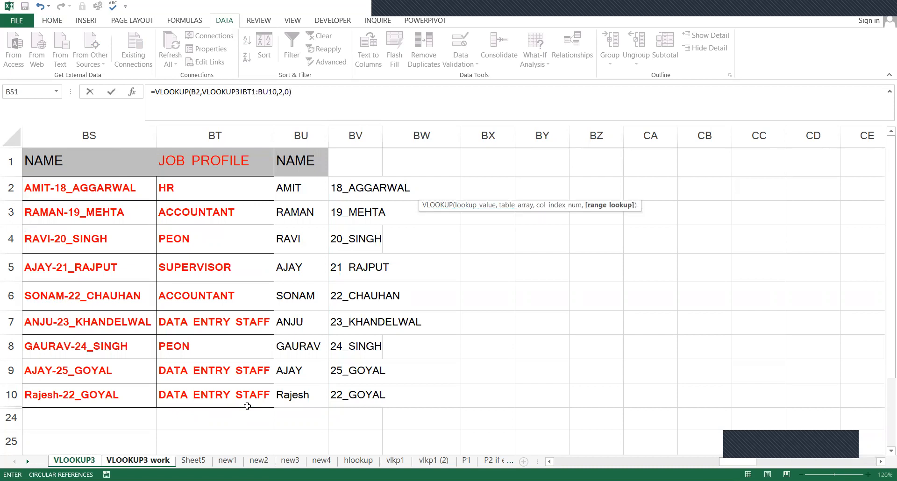
{"action": "key", "text": "Return"}
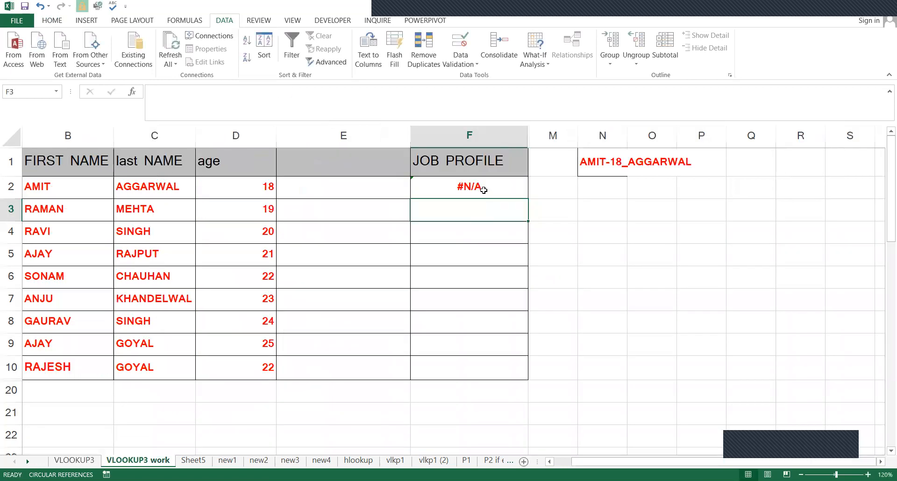
Fill the JOB PROFILE formula from F2 down to F10
{"action": "left_click", "coordinate": [484, 190]}
{"action": "left_click_drag", "start_coordinate": [528, 199], "coordinate": [535, 372]}
{"action": "left_click", "coordinate": [531, 291]}
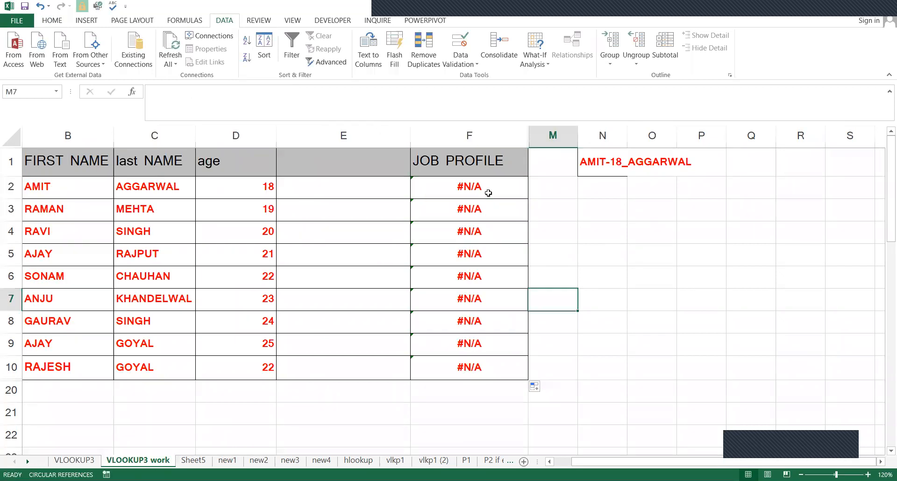
Inspect the filled VLOOKUP formulas in several JOB PROFILE cells between F4 and F10
{"action": "left_click", "coordinate": [481, 229]}
{"action": "left_click", "coordinate": [471, 275]}
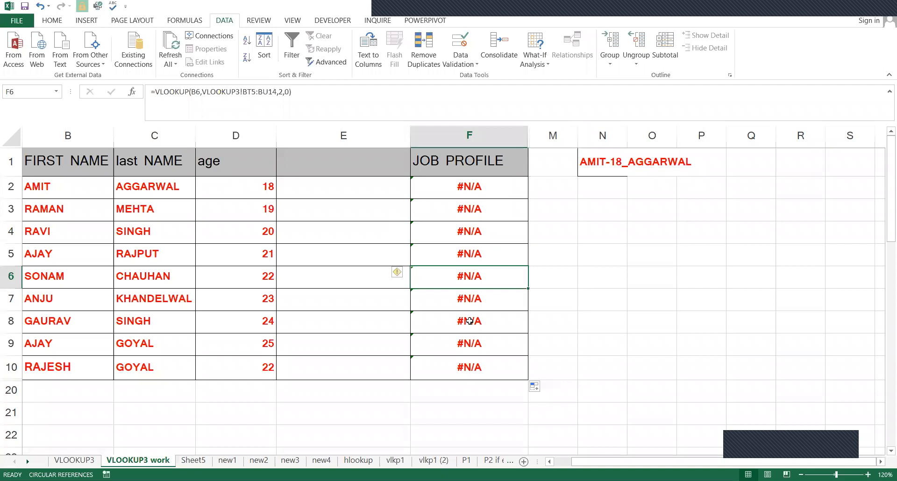
{"action": "left_click", "coordinate": [463, 341]}
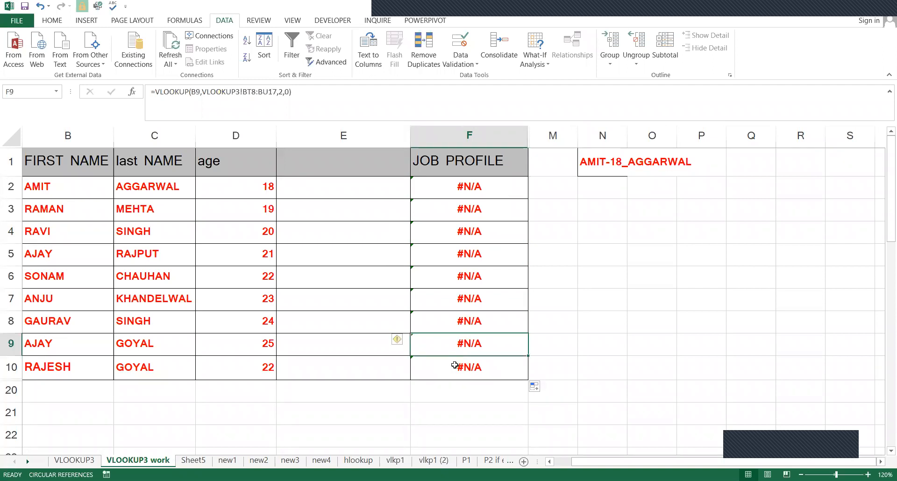
{"action": "left_click", "coordinate": [455, 365]}
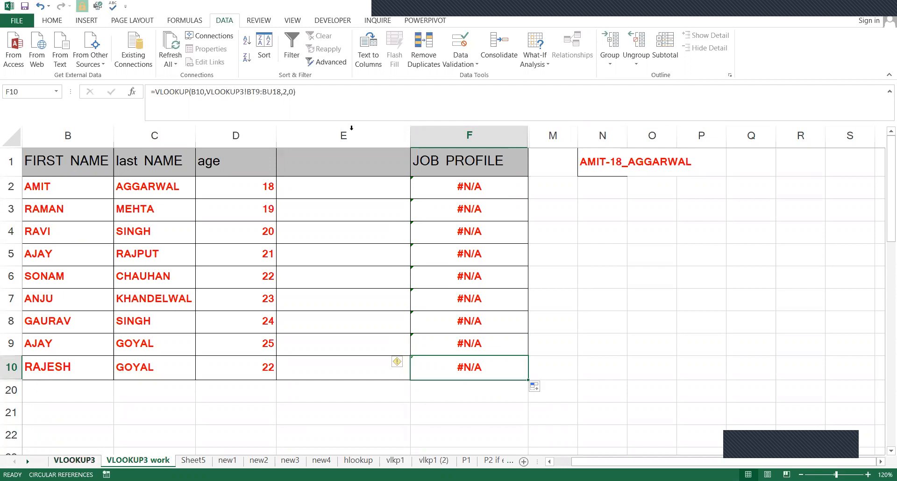
Examine the order of the NAME and JOB PROFILE columns in BS1:BU10 on the VLOOKUP3 sheet
{"action": "key", "text": "ctrl+Page_Up"}
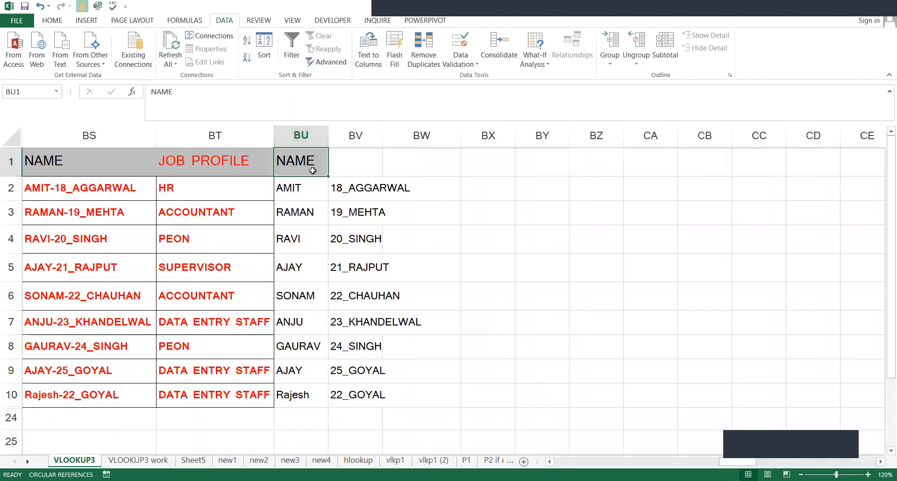
{"action": "left_click", "coordinate": [512, 166], "text": "shift"}
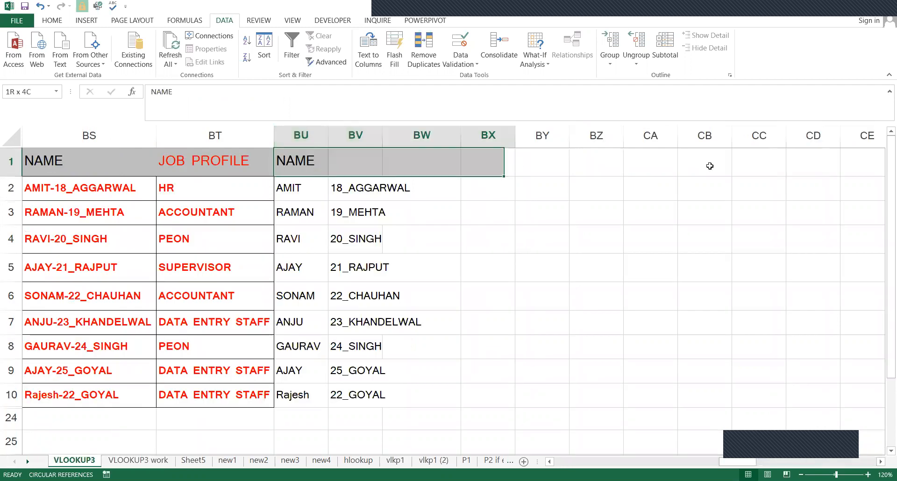
{"action": "left_click", "coordinate": [73, 193], "text": "shift"}
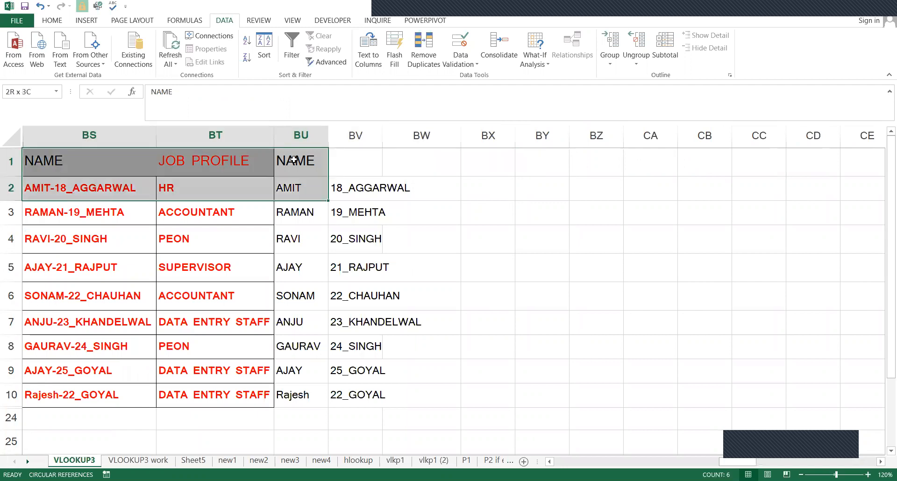
{"action": "left_click", "coordinate": [308, 161]}
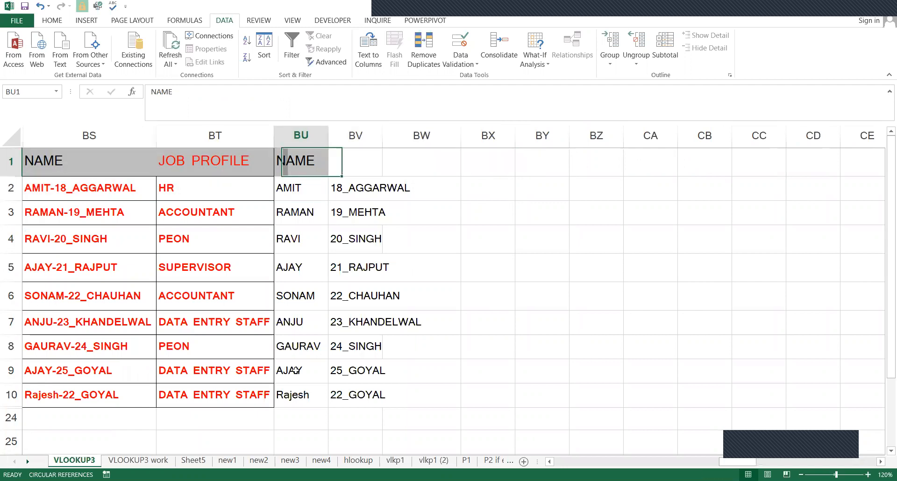
{"action": "left_click", "coordinate": [294, 395], "text": "shift"}
{"action": "left_click", "coordinate": [154, 395], "text": "shift"}
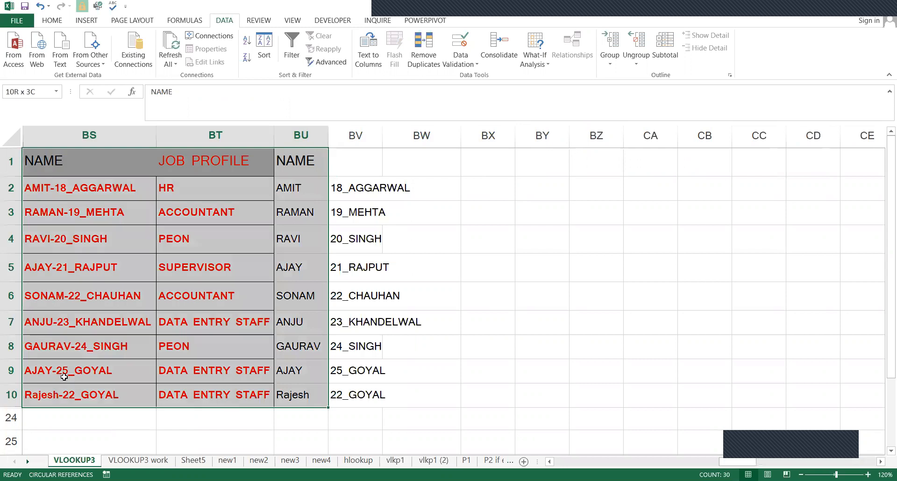
{"action": "left_click", "coordinate": [74, 422], "text": "shift"}
{"action": "left_click", "coordinate": [70, 401], "text": "shift"}
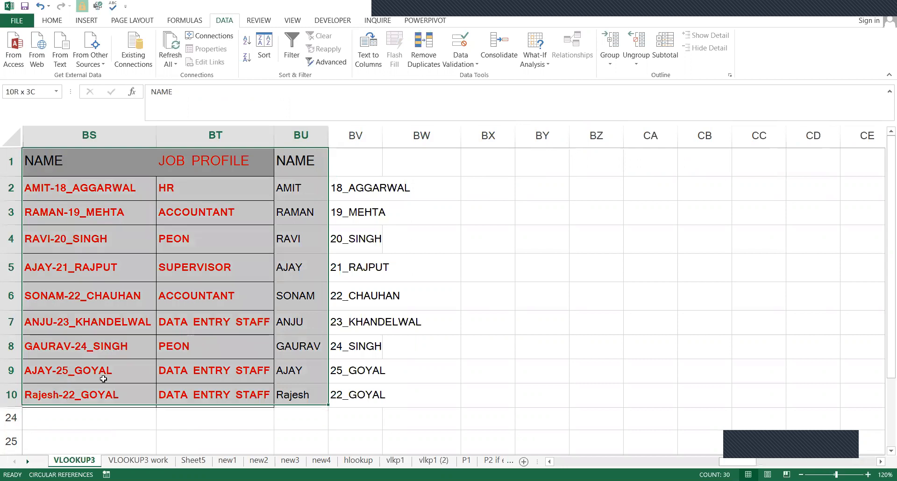
Copy the JOB PROFILE column BT1:BT10 to BW1 and autofit the width of column BW
{"action": "left_click", "coordinate": [231, 161]}
{"action": "left_click_drag", "start_coordinate": [241, 177], "coordinate": [257, 371]}
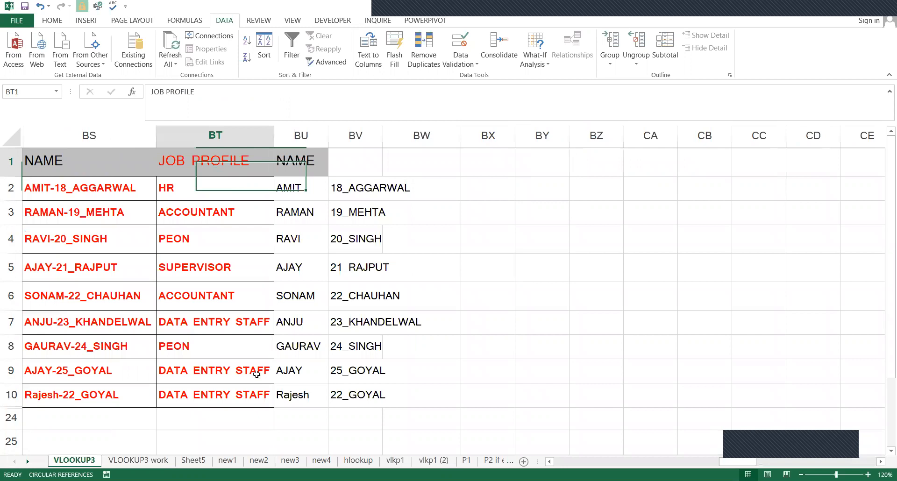
{"action": "left_click", "coordinate": [390, 172]}
{"action": "left_click_drag", "start_coordinate": [266, 176], "coordinate": [239, 400]}
{"action": "key", "text": "ctrl+c"}
{"action": "left_click", "coordinate": [459, 161]}
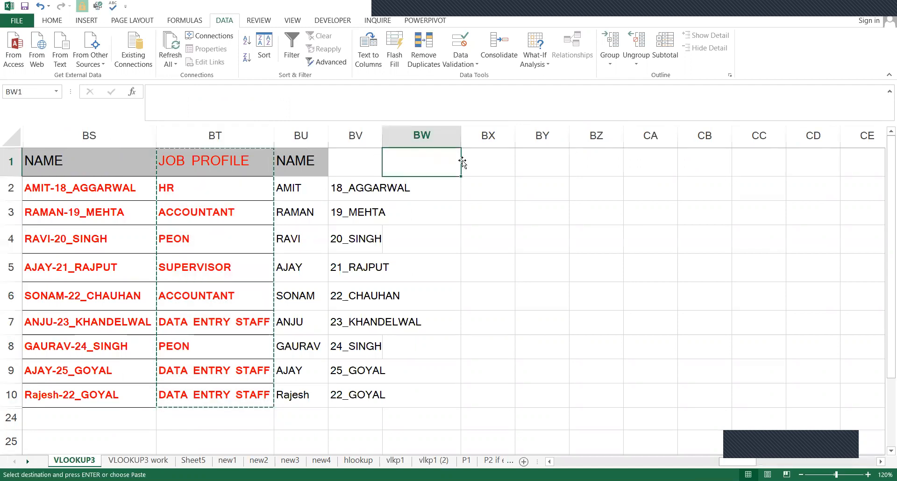
{"action": "key", "text": "Return"}
{"action": "key", "text": "alt+h"}
{"action": "key", "text": "o"}
{"action": "key", "text": "i"}
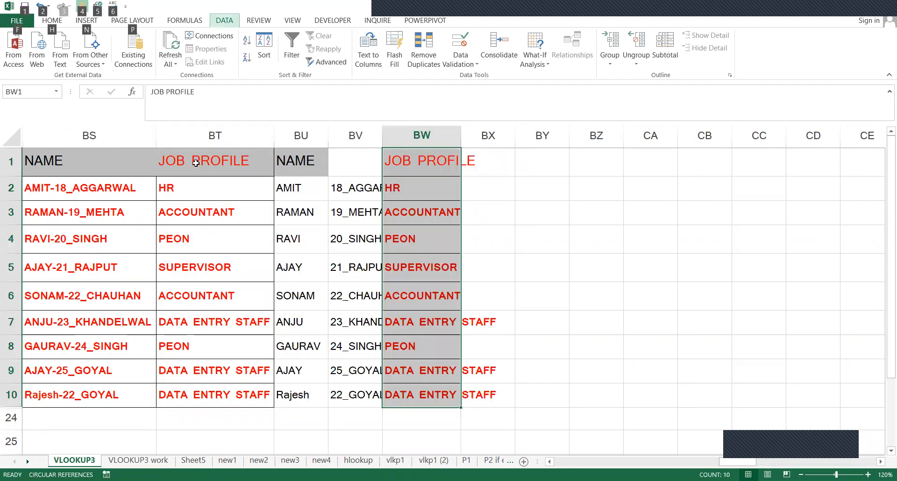
Try inserting two blank columns before the JOB PROFILE column BT, and undo both insertions
{"action": "left_click", "coordinate": [181, 161]}
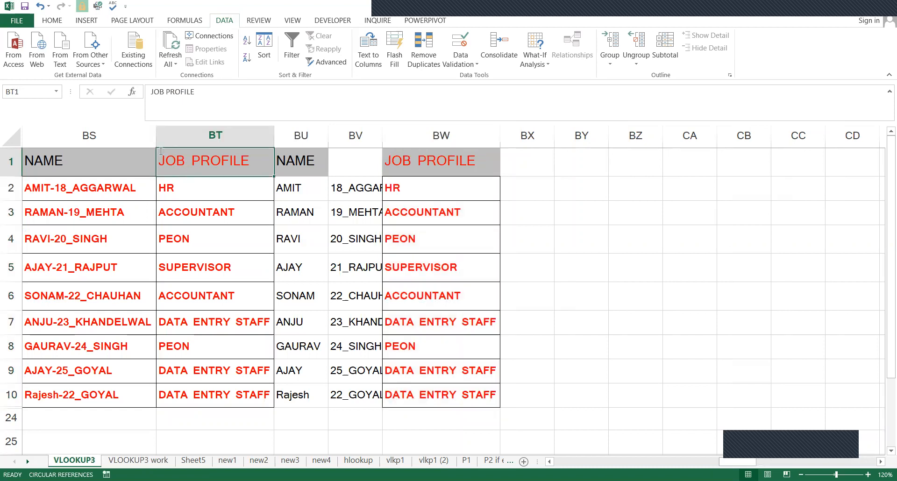
{"action": "key", "text": "alt+h"}
{"action": "key", "text": "i"}
{"action": "key", "text": "c"}
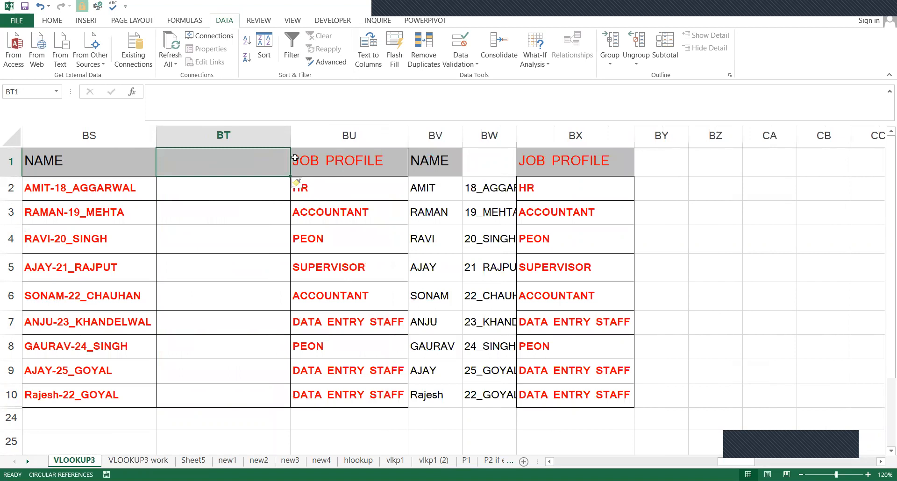
{"action": "key", "text": "alt+h"}
{"action": "key", "text": "i"}
{"action": "key", "text": "c"}
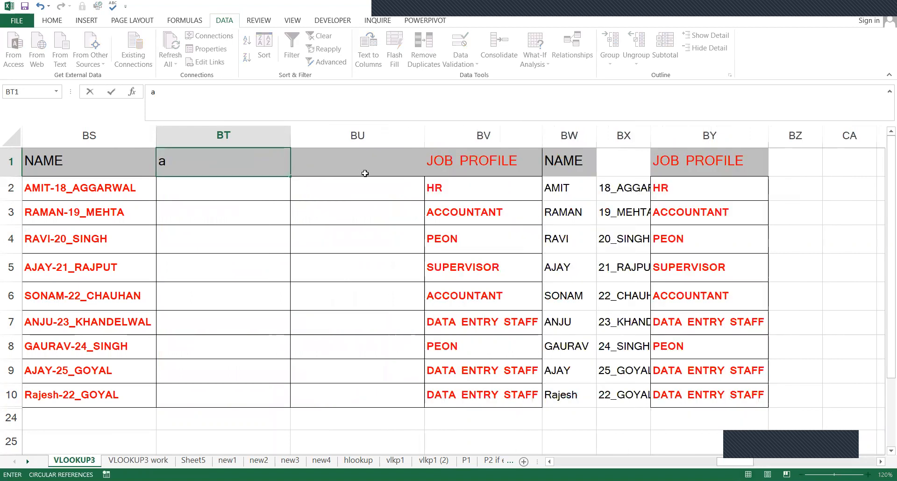
{"action": "key", "text": "ctrl+z"}
{"action": "key", "text": "ctrl+z"}
Hide column BV between the first-name column BU and the copied JOB PROFILE column BW
{"action": "left_click_drag", "start_coordinate": [237, 156], "coordinate": [117, 148]}
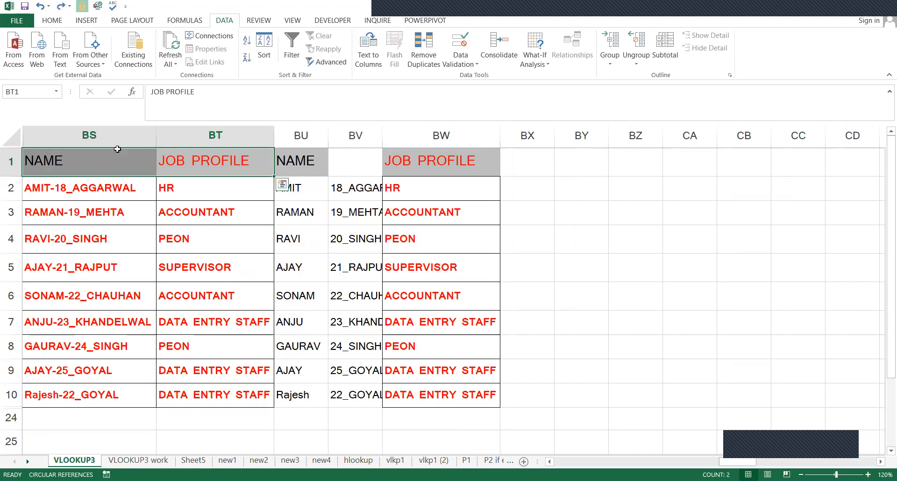
{"action": "scroll", "coordinate": [117, 149], "scroll_direction": "right", "scroll_amount": 2}
{"action": "left_click", "coordinate": [112, 167]}
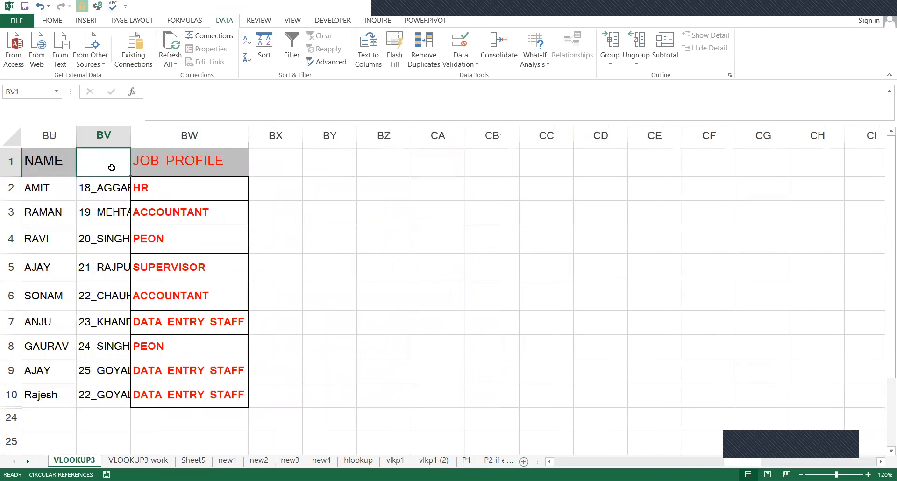
{"action": "key", "text": "ctrl+0"}
{"action": "left_click", "coordinate": [219, 188]}
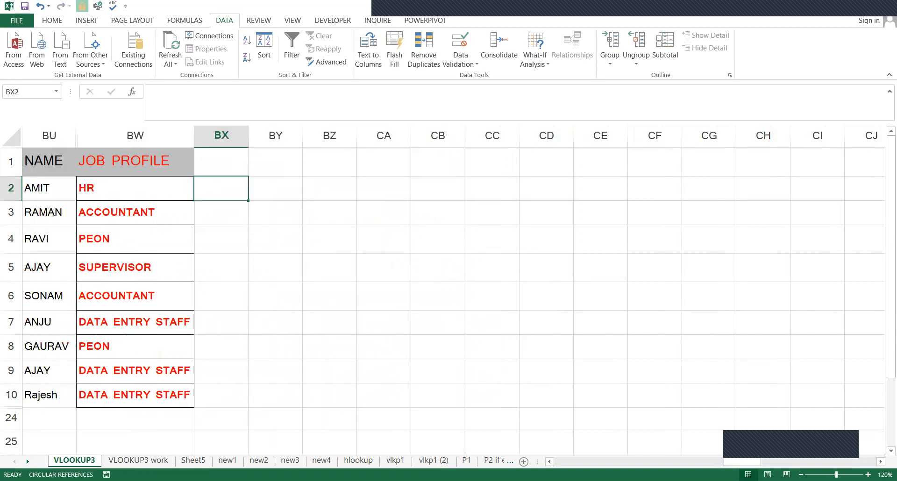
Clear the JOB PROFILE formulas in F2:F10 on the VLOOKUP3 work sheet
{"action": "left_click", "coordinate": [151, 462]}
{"action": "left_click_drag", "start_coordinate": [469, 187], "coordinate": [473, 367]}
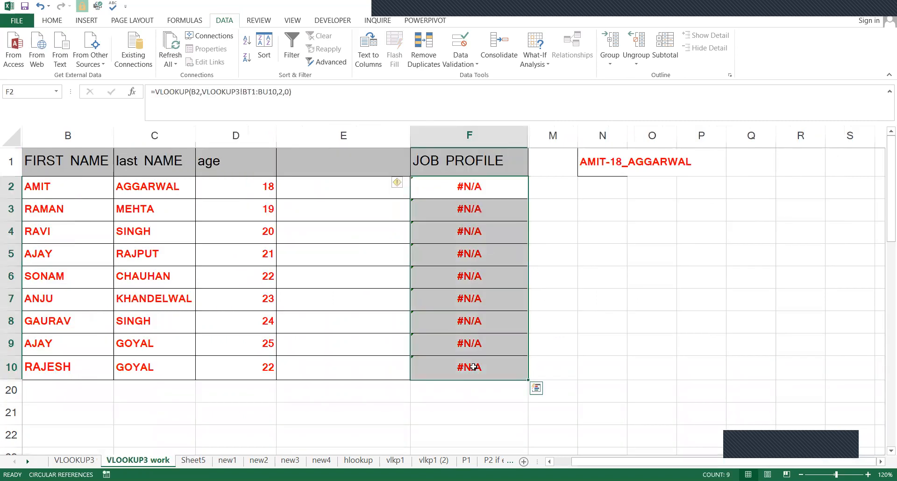
{"action": "key", "text": "Delete"}
{"action": "key", "text": "Down"}
{"action": "key", "text": "Up"}
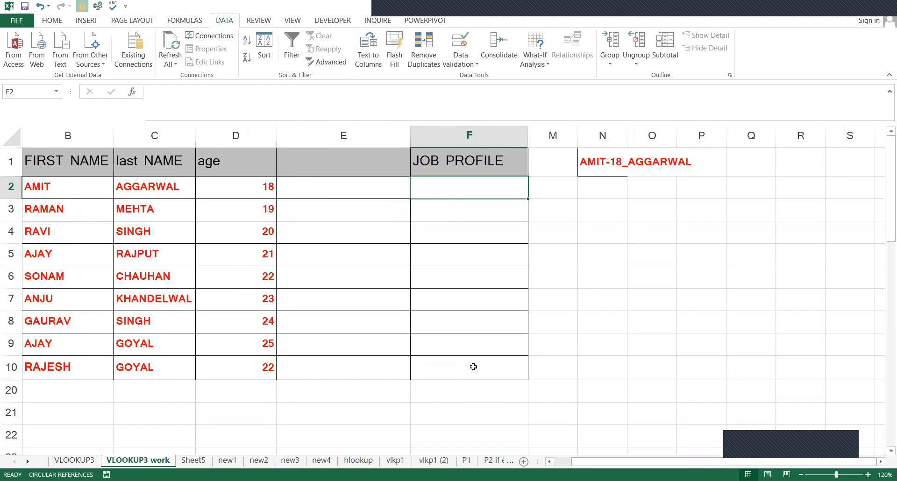
Enter a VLOOKUP in F2 with lookup value B2, table array VLOOKUP3!BU1:BW10, column index 3 and exact match 0
{"action": "type", "text": "="}
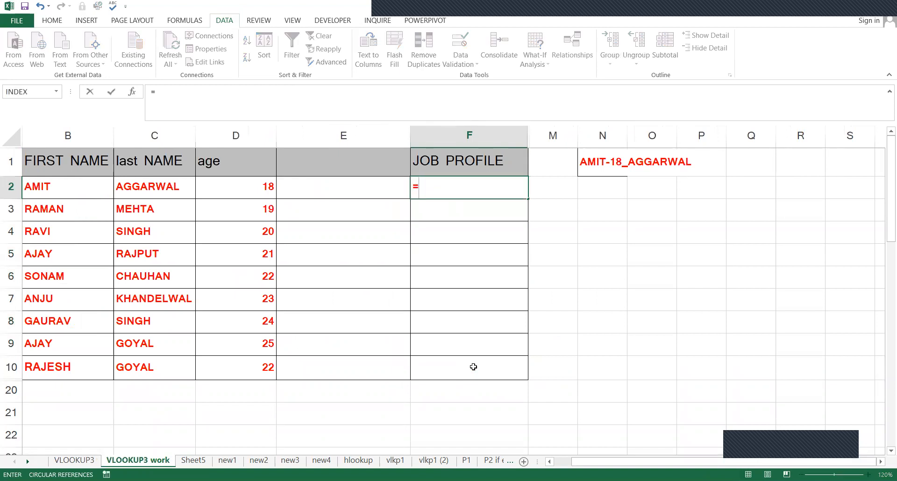
{"action": "type", "text": "VLOOKUP("}
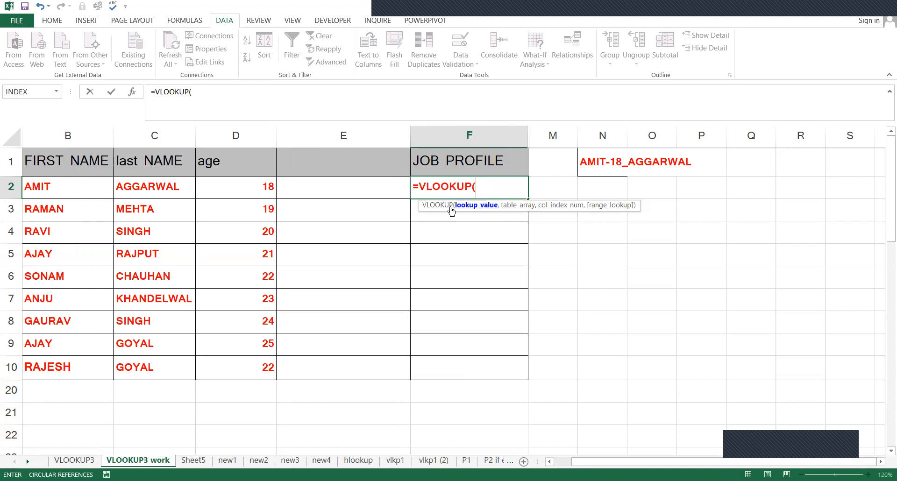
{"action": "left_click", "coordinate": [58, 186]}
{"action": "type", "text": ","}
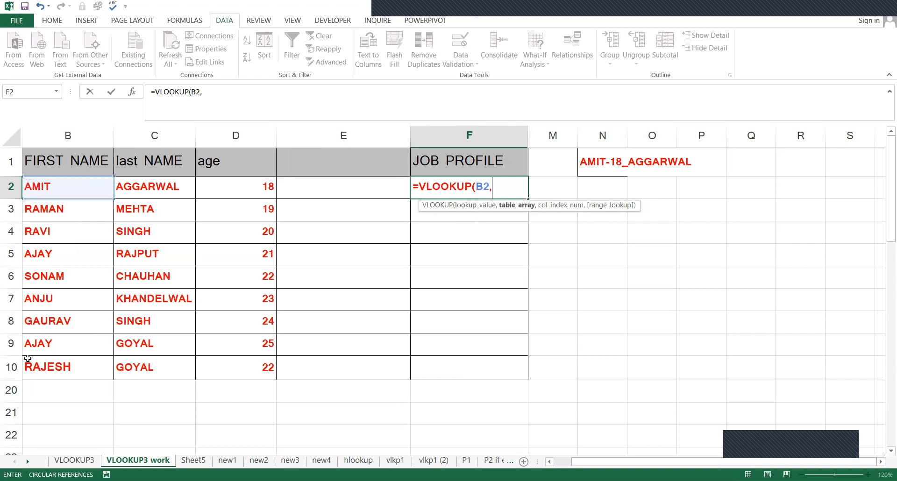
{"action": "left_click", "coordinate": [79, 460]}
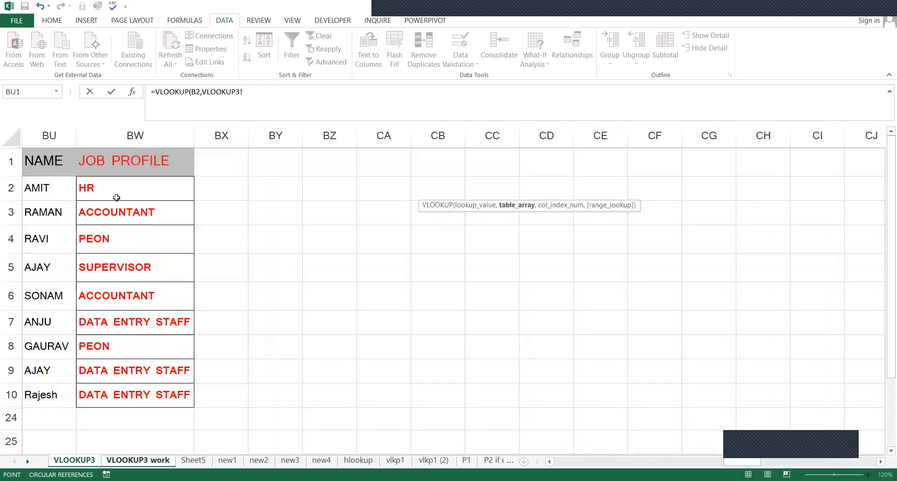
{"action": "left_click", "coordinate": [52, 161]}
{"action": "left_click", "coordinate": [141, 391], "text": "shift"}
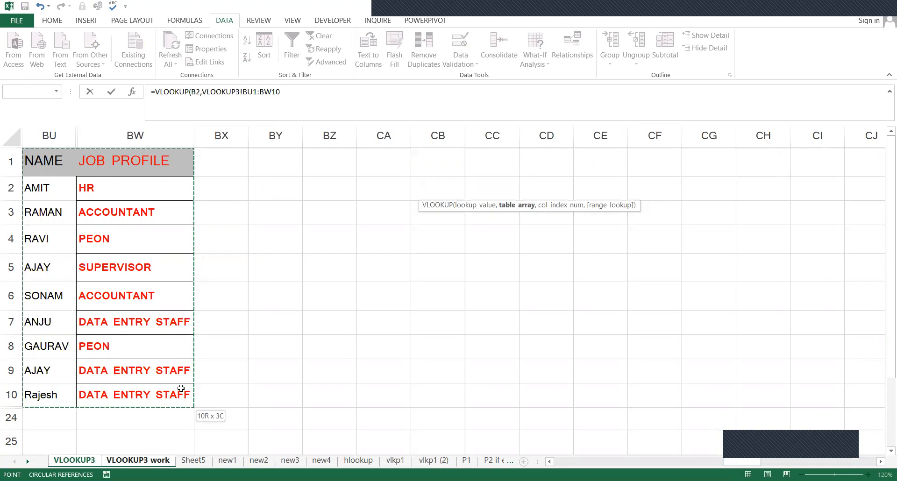
{"action": "type", "text": ",3,"}
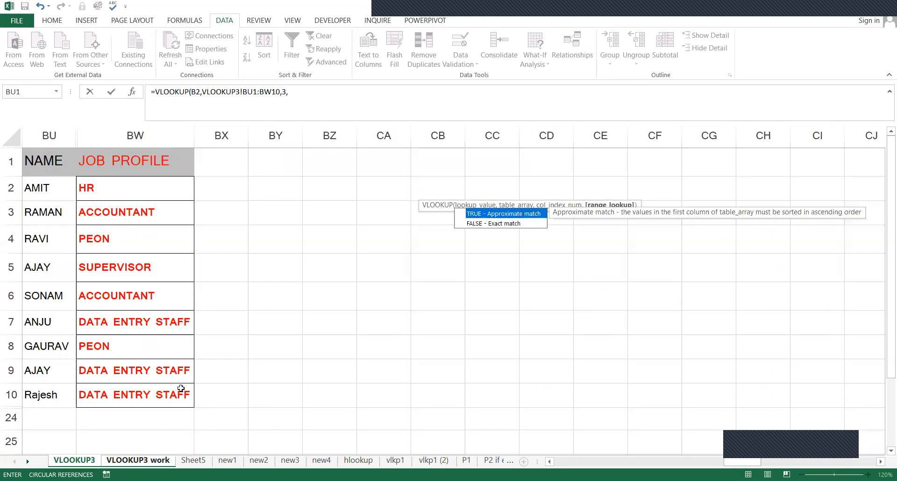
{"action": "type", "text": "0)"}
{"action": "key", "text": "Return"}
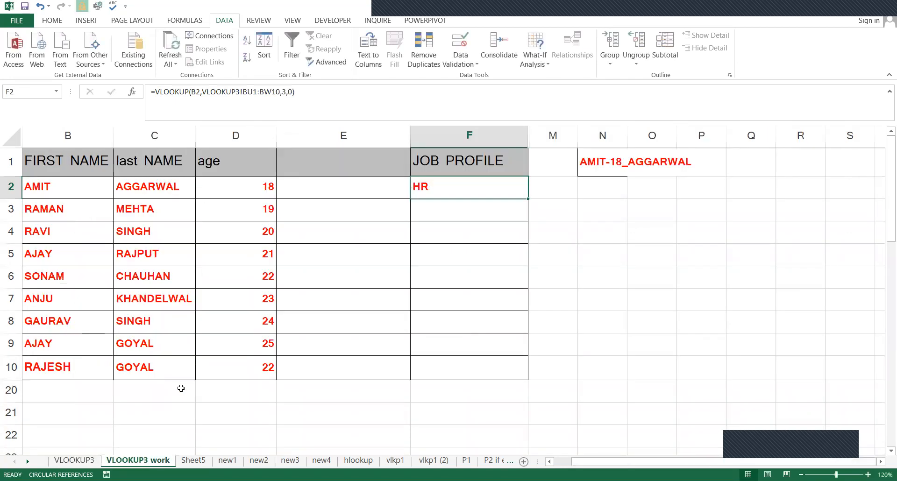
Fill the new VLOOKUP formula from F2 down through F10
{"action": "key", "text": "Down"}
{"action": "key", "text": "shift+Down"}
{"action": "key", "text": "Up"}
{"action": "key", "text": "shift+Down"}
{"action": "key", "text": "shift+Down"}
{"action": "key", "text": "shift+Down"}
{"action": "key", "text": "shift+Down"}
{"action": "key", "text": "shift+Down"}
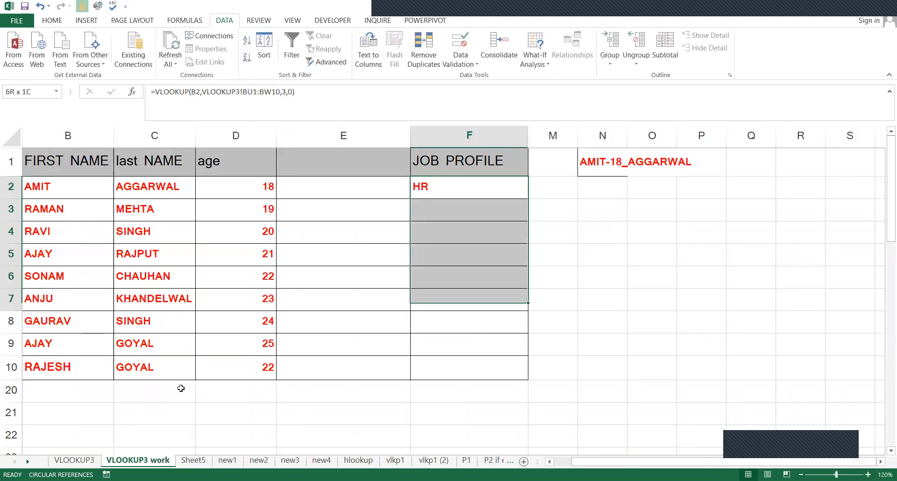
{"action": "key", "text": "shift+Down"}
{"action": "key", "text": "shift+Down"}
{"action": "key", "text": "shift+Down"}
{"action": "key", "text": "ctrl+d"}
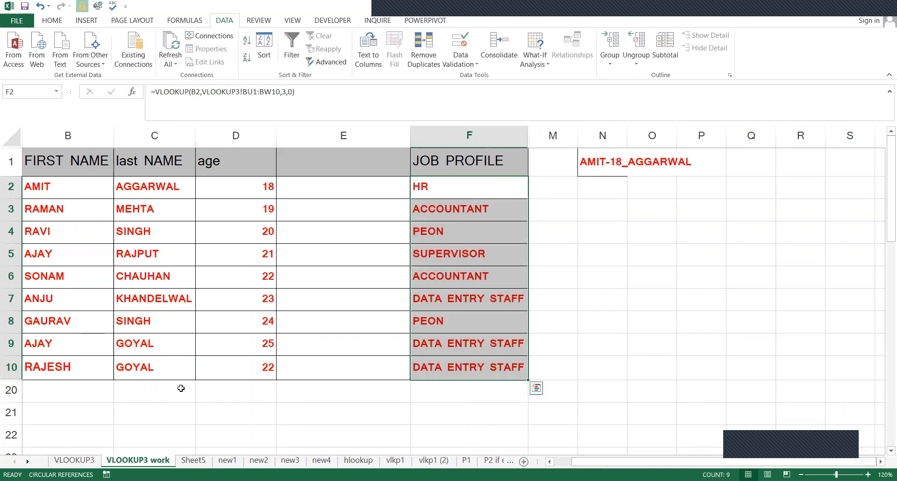
Return to the VLOOKUP3 sheet and unhide column BV between columns BU and BW
{"action": "left_click", "coordinate": [196, 460]}
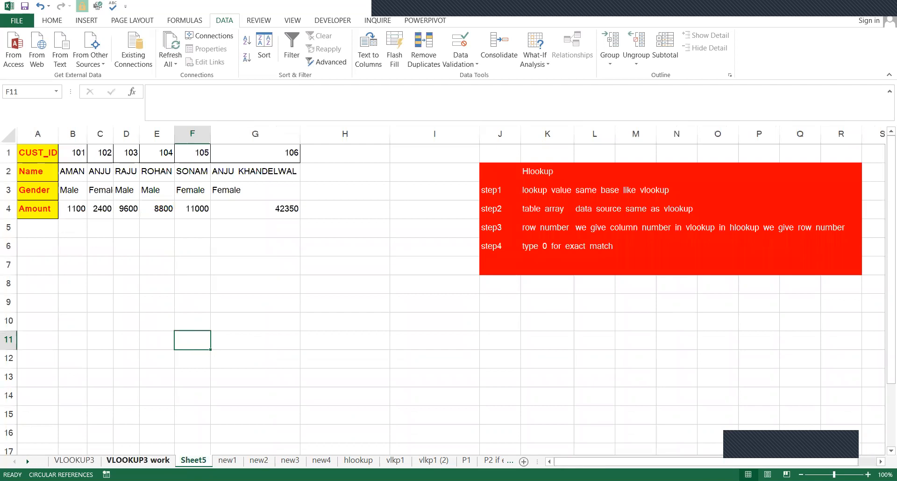
{"action": "key", "text": "ctrl+Page_Up"}
{"action": "key", "text": "ctrl+Page_Up"}
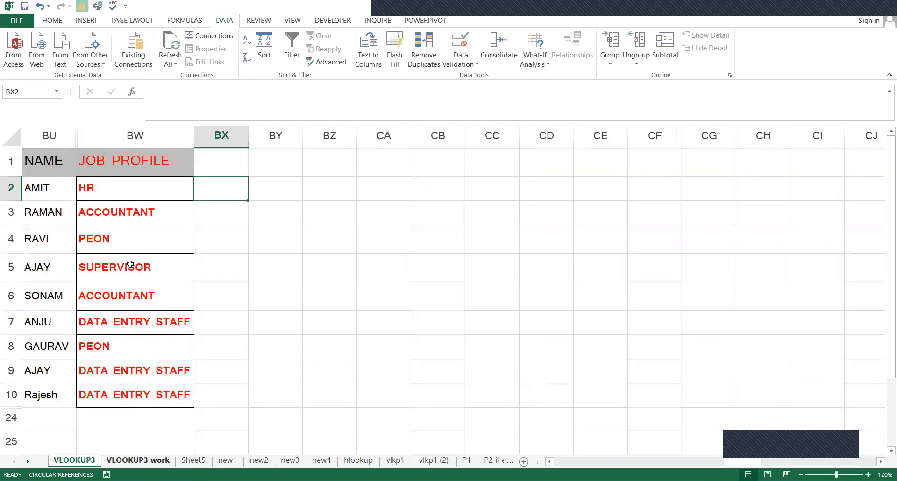
{"action": "left_click", "coordinate": [50, 130]}
{"action": "left_click_drag", "start_coordinate": [78, 146], "coordinate": [134, 299]}
{"action": "right_click", "coordinate": [135, 301]}
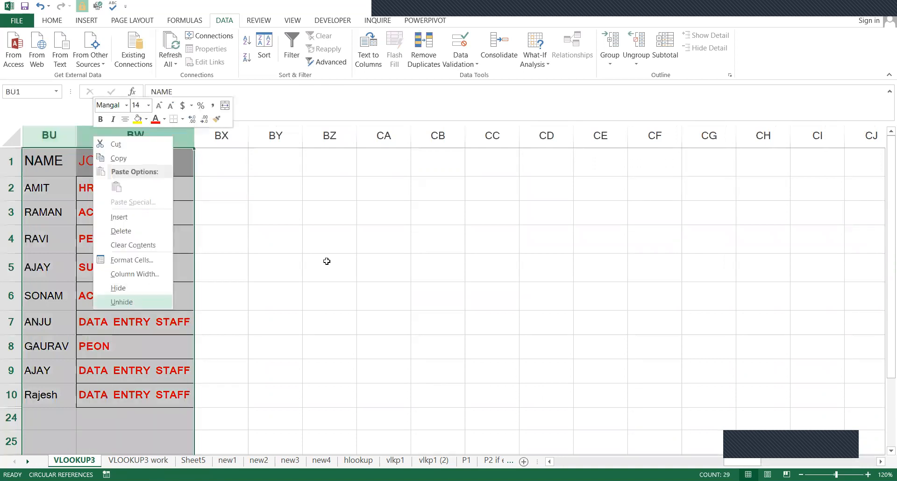
{"action": "left_click", "coordinate": [326, 261]}
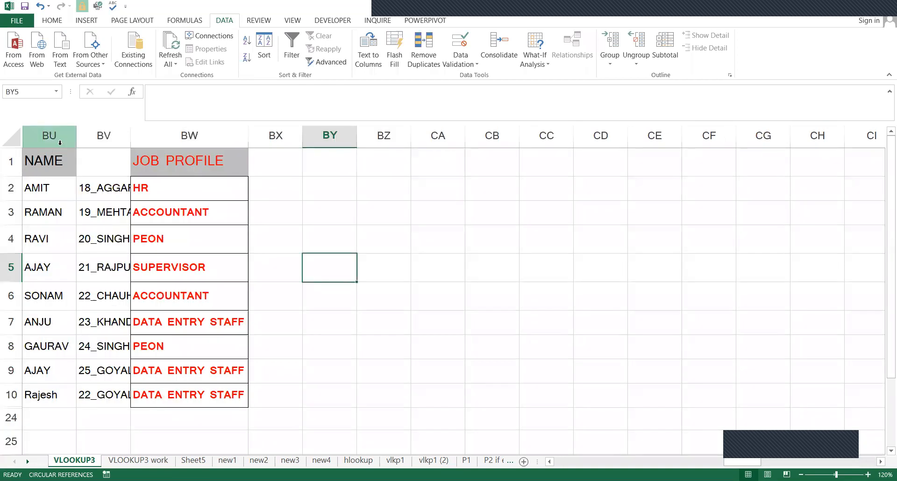
{"action": "left_click", "coordinate": [60, 142]}
{"action": "left_click", "coordinate": [16, 139]}
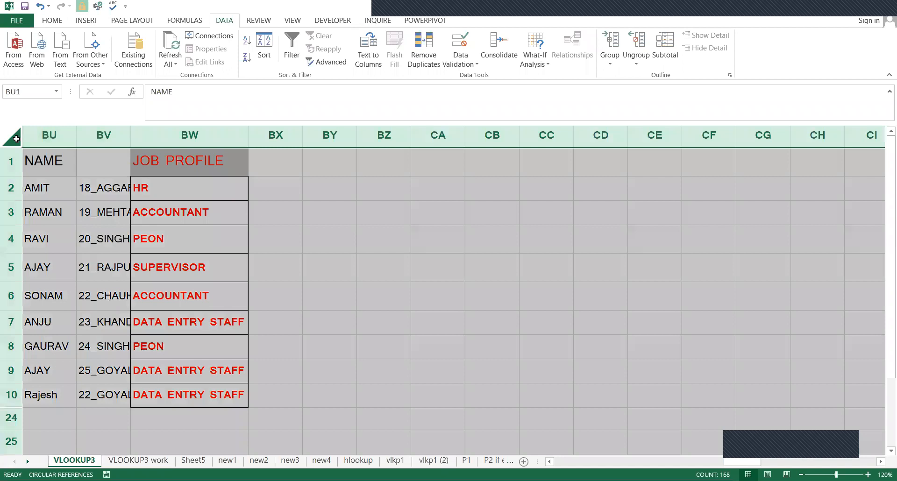
{"action": "right_click", "coordinate": [16, 139]}
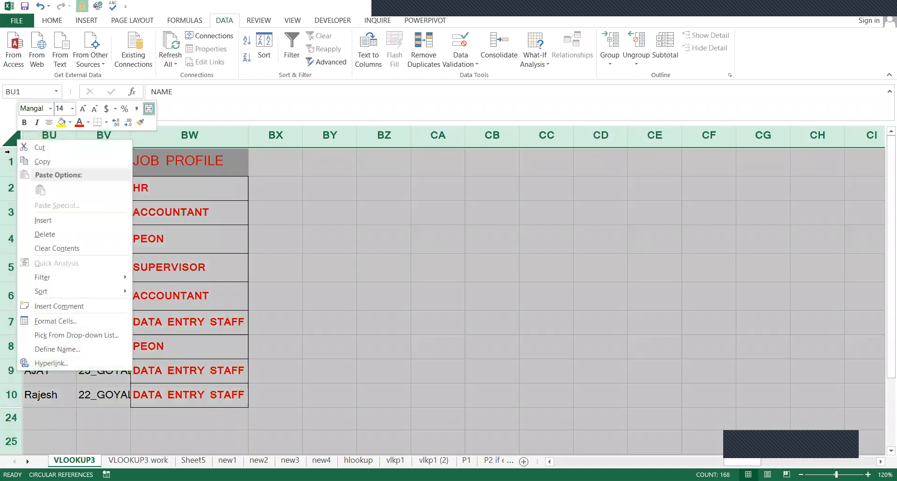
{"action": "key", "text": "Escape"}
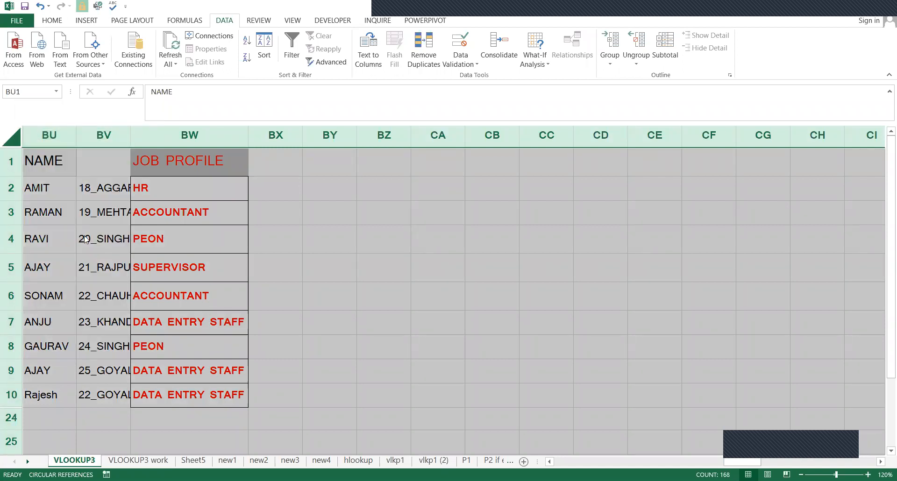
Examine the VLOOKUP3 source table from NAME to JOB PROFILE and the lookup block beside it
{"action": "left_click", "coordinate": [257, 232]}
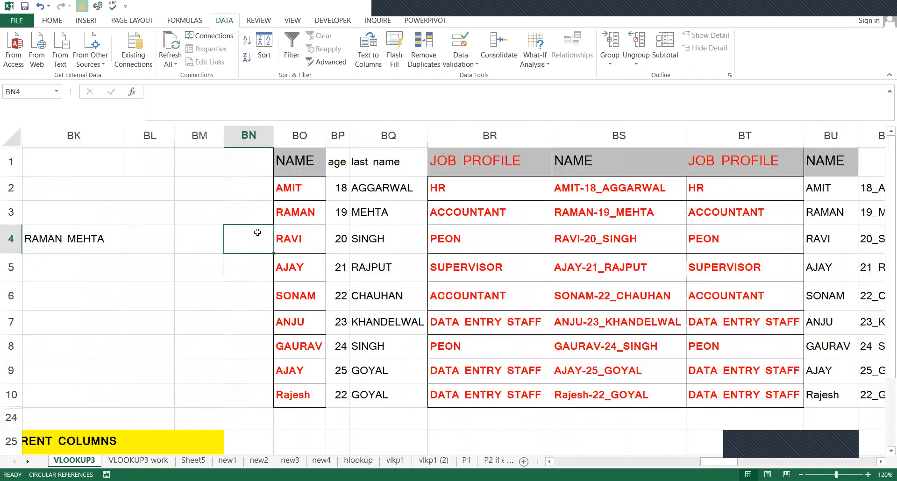
{"action": "key", "text": "ctrl+Left"}
{"action": "key", "text": "ctrl+Left"}
{"action": "key", "text": "ctrl+Left"}
{"action": "key", "text": "ctrl+Left"}
{"action": "key", "text": "ctrl+Left"}
{"action": "key", "text": "ctrl+Left"}
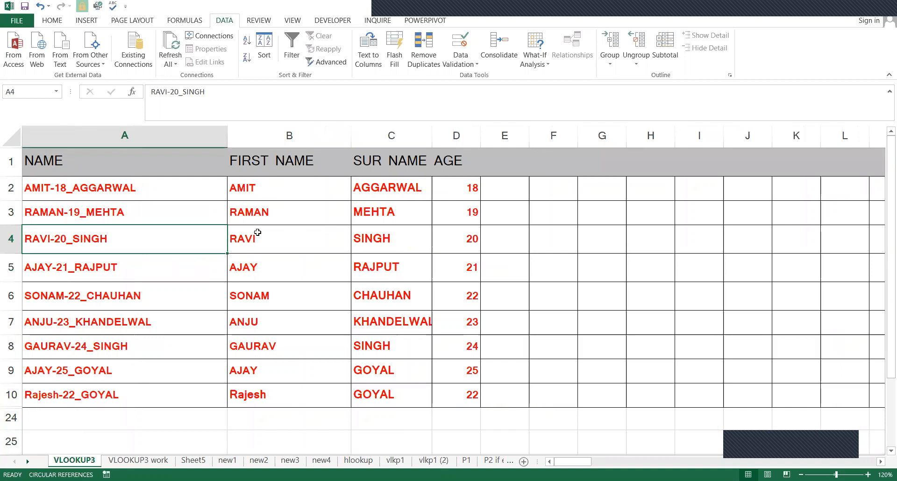
{"action": "key", "text": "Right"}
{"action": "key", "text": "Right"}
{"action": "key", "text": "Right"}
{"action": "key", "text": "Right"}
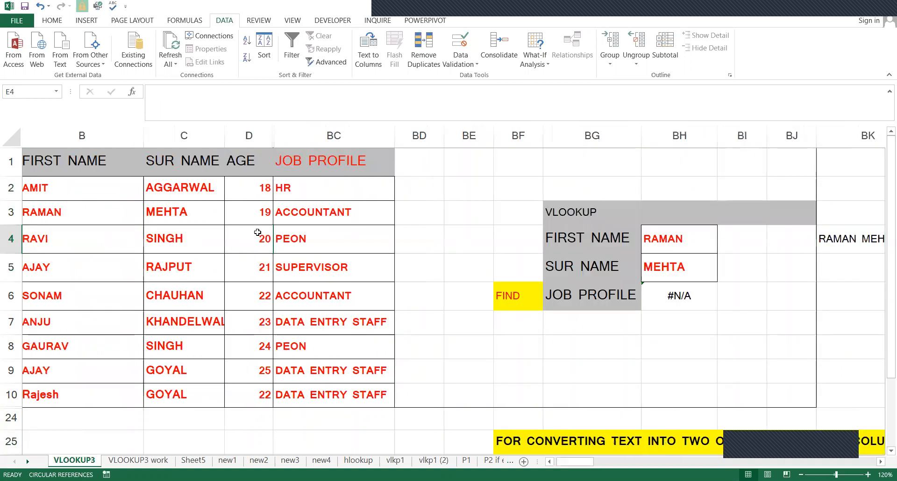
{"action": "key", "text": "Up"}
{"action": "key", "text": "Up"}
{"action": "key", "text": "Right"}
{"action": "key", "text": "Right"}
{"action": "key", "text": "Right"}
{"action": "key", "text": "Right"}
{"action": "key", "text": "Right"}
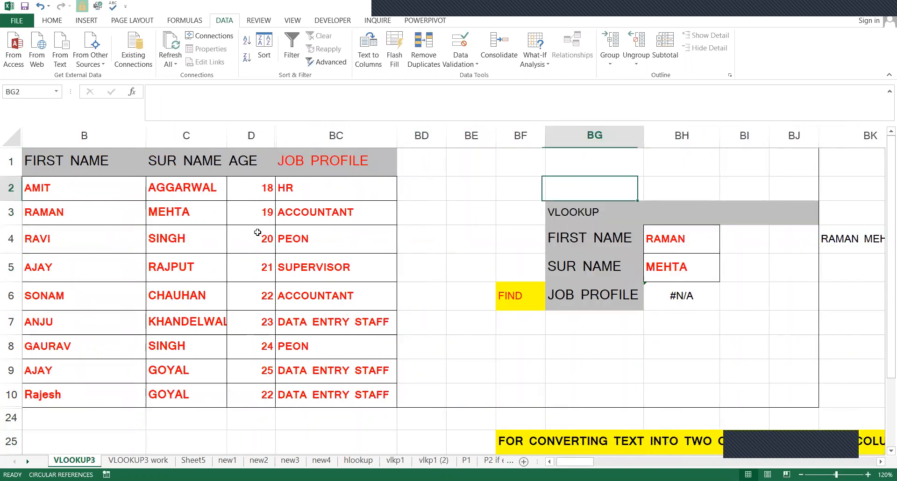
Compare the name, age, last name and JOB PROFILE tables in columns BO to BW on the VLOOKUP3 sheet
{"action": "key", "text": "Right"}
{"action": "key", "text": "Right"}
{"action": "key", "text": "Right"}
{"action": "key", "text": "Right"}
{"action": "key", "text": "Right"}
{"action": "key", "text": "Right"}
{"action": "key", "text": "Right"}
{"action": "key", "text": "Right"}
{"action": "key", "text": "Right"}
{"action": "key", "text": "Right"}
{"action": "key", "text": "Right"}
{"action": "key", "text": "Right"}
{"action": "key", "text": "Right"}
{"action": "key", "text": "Right"}
{"action": "key", "text": "Right"}
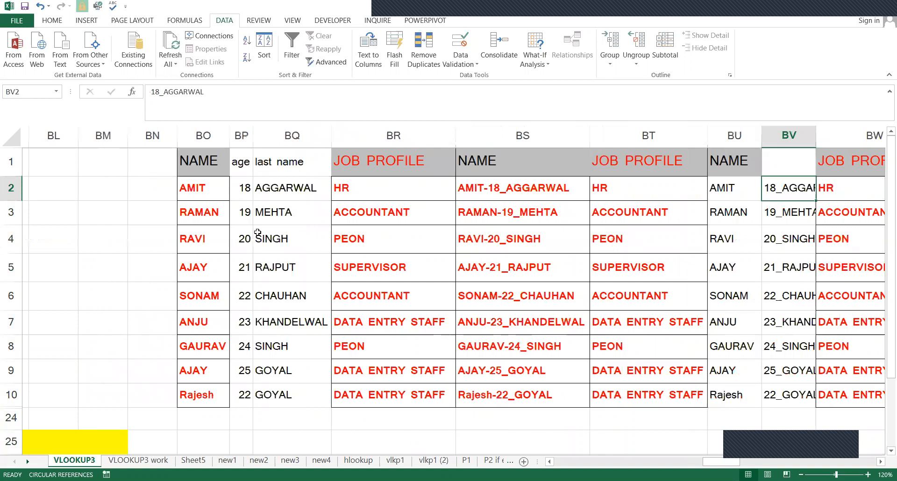
{"action": "key", "text": "Left"}
{"action": "key", "text": "Left"}
{"action": "key", "text": "Left"}
{"action": "key", "text": "Left"}
{"action": "key", "text": "Left"}
{"action": "key", "text": "Left"}
{"action": "key", "text": "Right"}
{"action": "key", "text": "shift+Left"}
{"action": "key", "text": "shift+Left"}
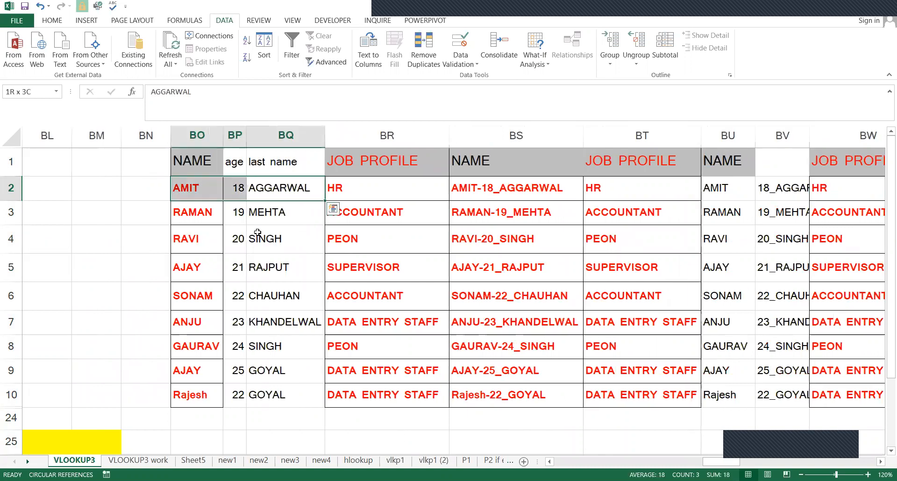
{"action": "scroll", "coordinate": [257, 232], "scroll_direction": "right", "scroll_amount": 2}
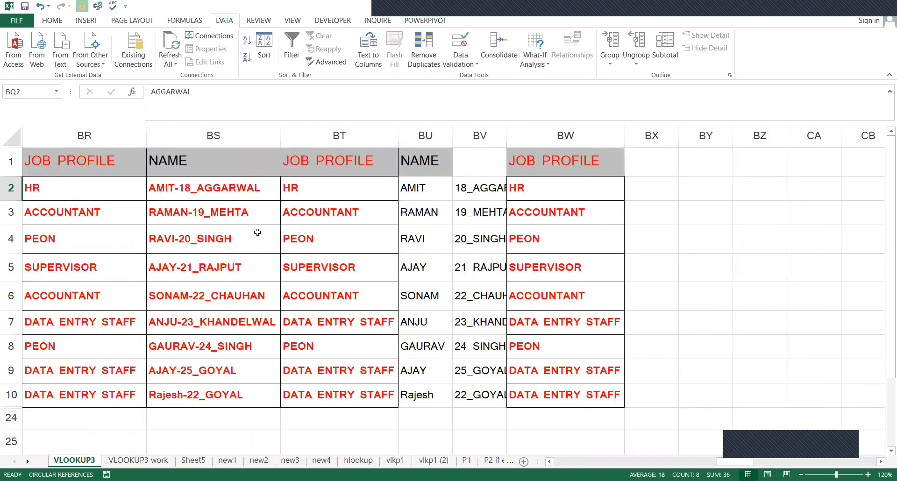
{"action": "key", "text": "Right"}
{"action": "key", "text": "Right"}
{"action": "key", "text": "Right"}
{"action": "key", "text": "Right"}
{"action": "key", "text": "Left"}
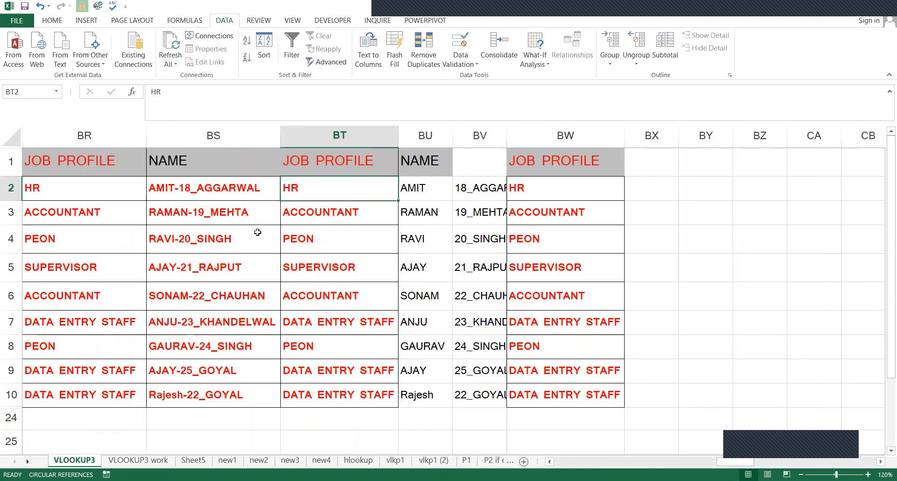
{"action": "key", "text": "Left"}
{"action": "key", "text": "Left"}
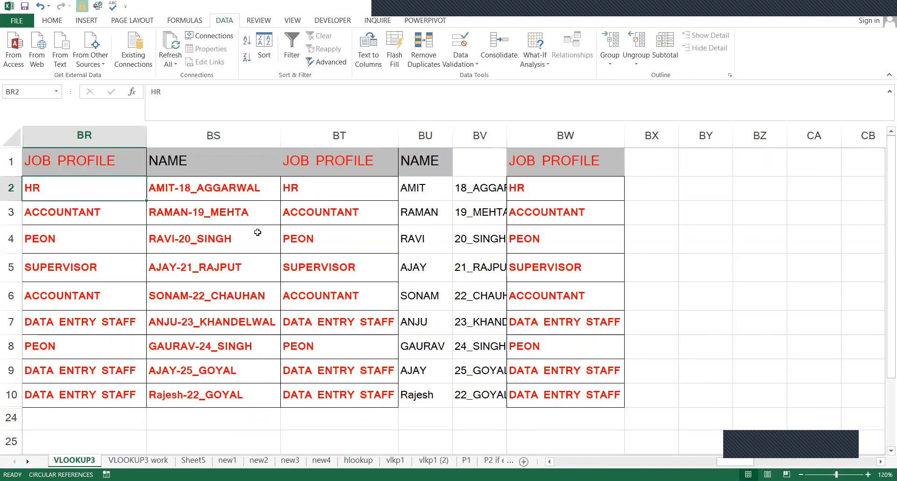
Hide columns BU to BW on the VLOOKUP3 sheet
{"action": "scroll", "coordinate": [257, 232], "scroll_direction": "right", "scroll_amount": 1}
{"action": "key", "text": "Right"}
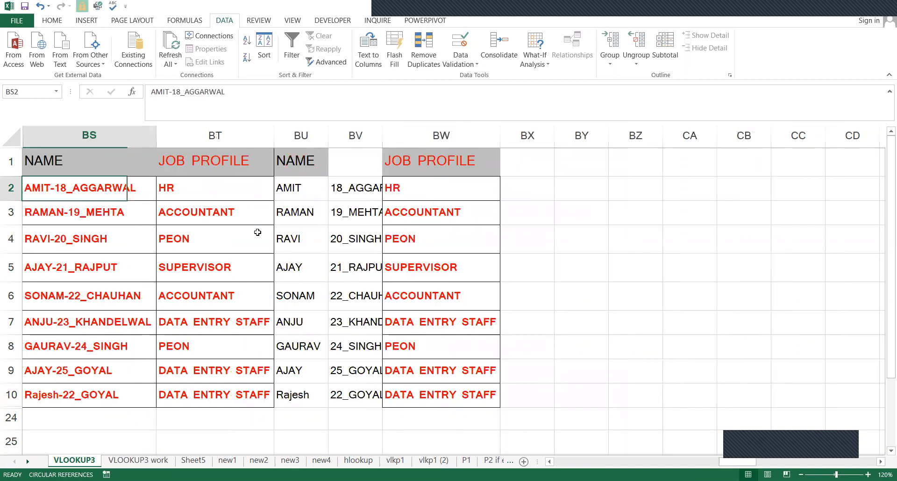
{"action": "key", "text": "Right"}
{"action": "key", "text": "Right"}
{"action": "key", "text": "shift+Right"}
{"action": "key", "text": "shift+Right"}
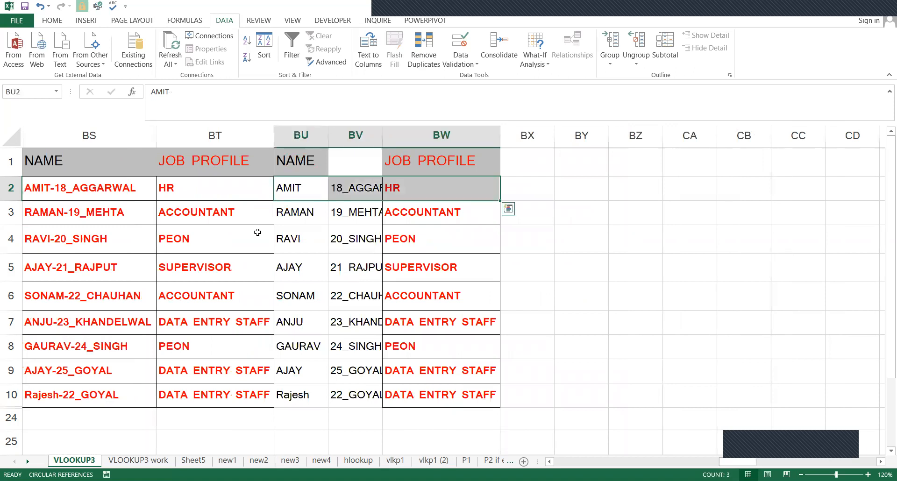
{"action": "key", "text": "ctrl+0"}
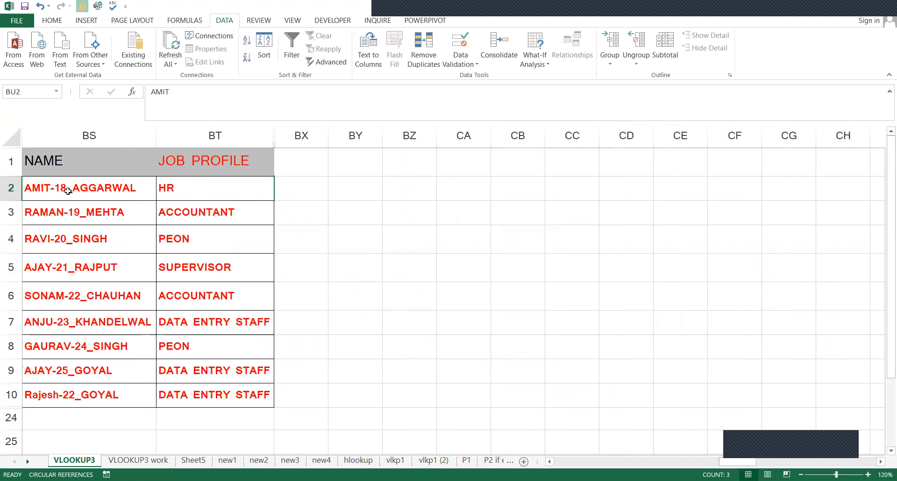
Copy the combined name entry from BS2 on VLOOKUP3 into cell N1 of the VLOOKUP3 work sheet
{"action": "left_click", "coordinate": [100, 191]}
{"action": "key", "text": "ctrl+c"}
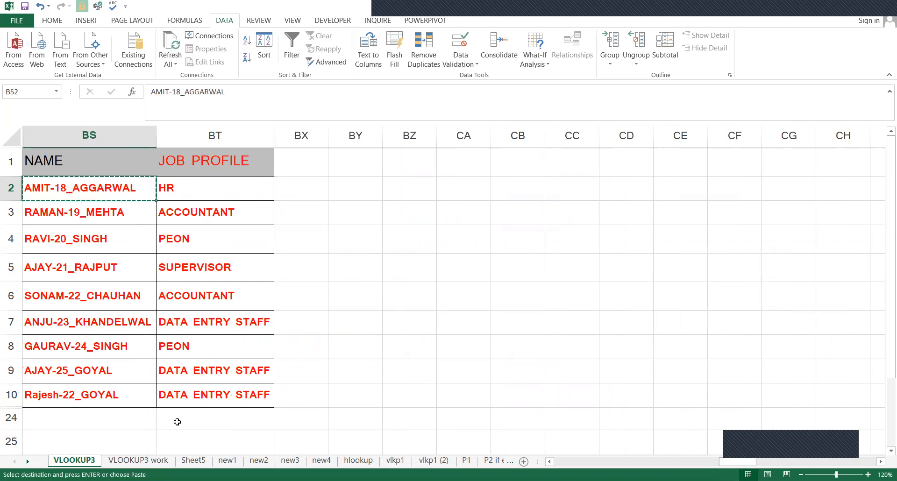
{"action": "key", "text": "ctrl+Page_Down"}
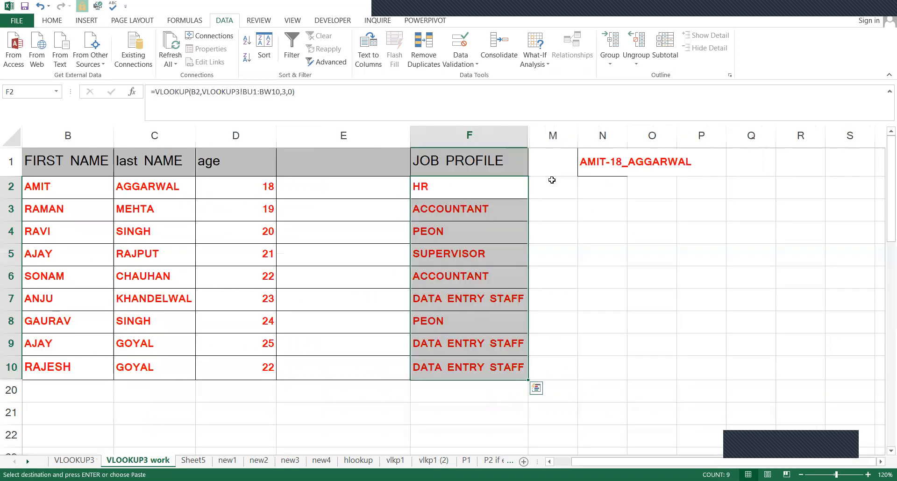
{"action": "left_click", "coordinate": [595, 164]}
{"action": "key", "text": "Return"}
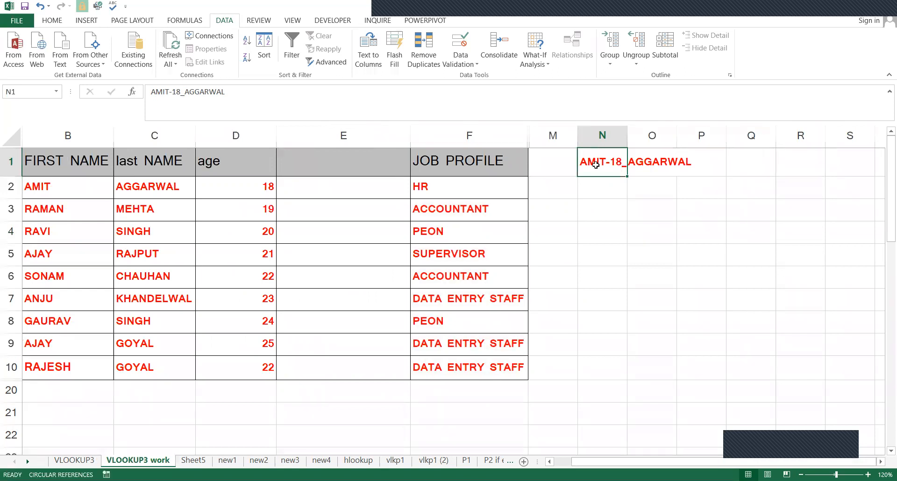
Compare the FIRST NAME, last NAME and age columns with the combined name format in N1
{"action": "key", "text": "Down"}
{"action": "key", "text": "Left"}
{"action": "key", "text": "Left"}
{"action": "key", "text": "Left"}
{"action": "key", "text": "Left"}
{"action": "key", "text": "Left"}
{"action": "key", "text": "Left"}
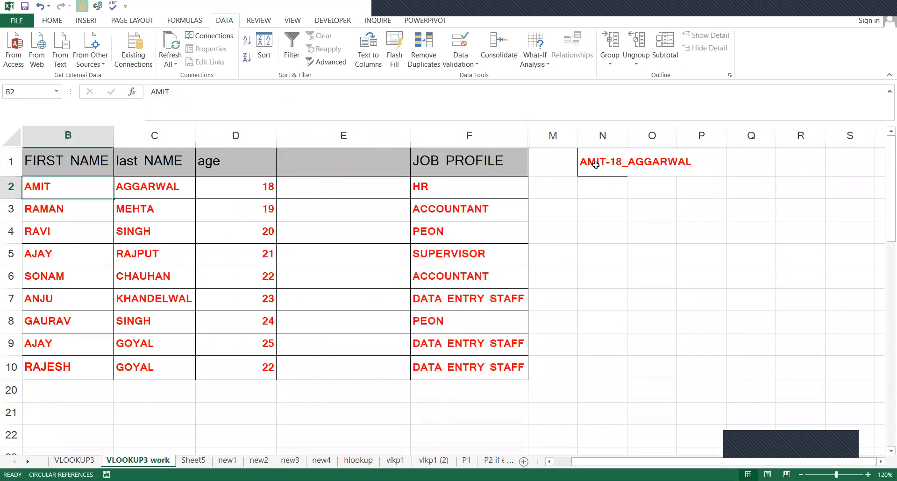
{"action": "key", "text": "Right"}
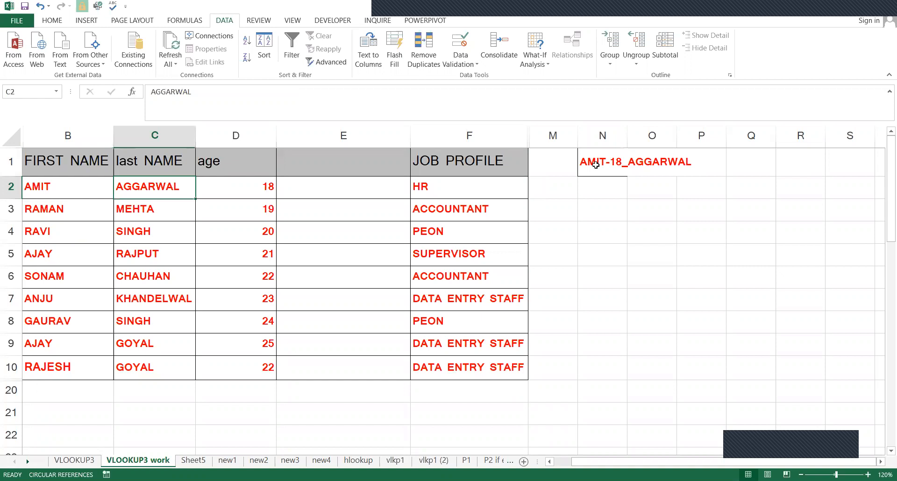
{"action": "key", "text": "Right"}
{"action": "left_click", "coordinate": [624, 163]}
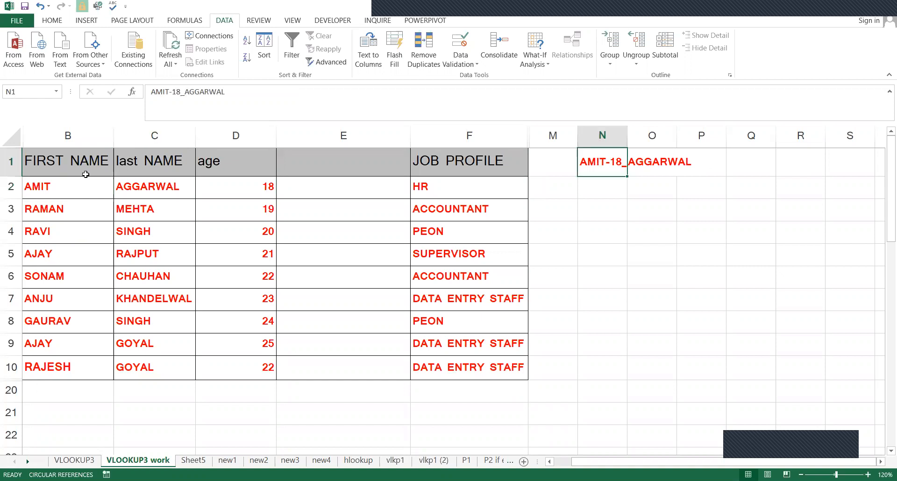
{"action": "left_click_drag", "start_coordinate": [94, 161], "coordinate": [210, 158]}
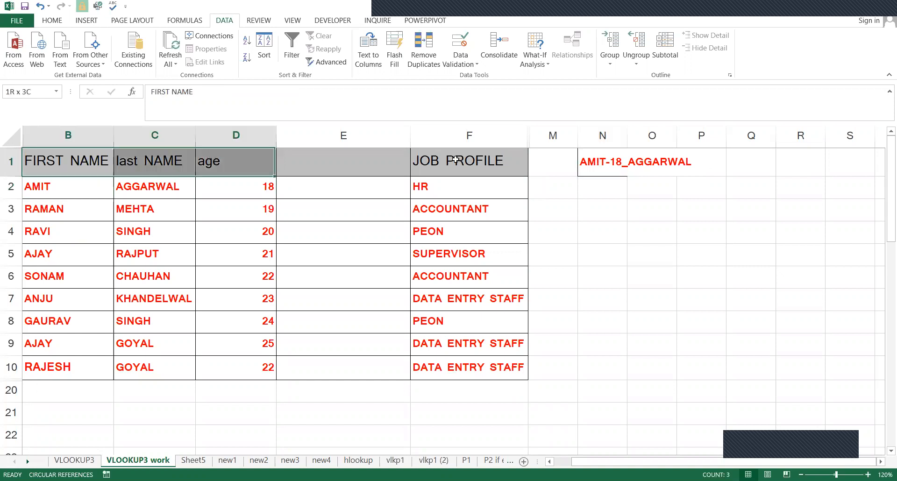
{"action": "left_click", "coordinate": [630, 164]}
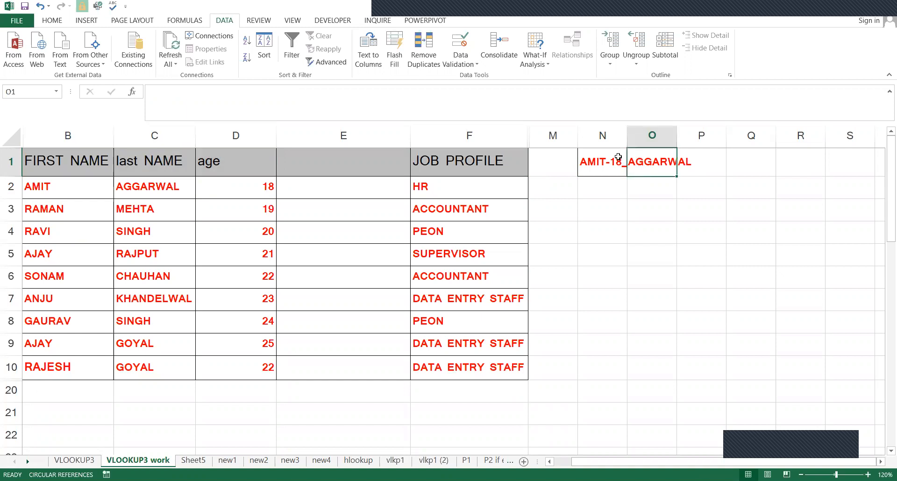
{"action": "left_click", "coordinate": [618, 157]}
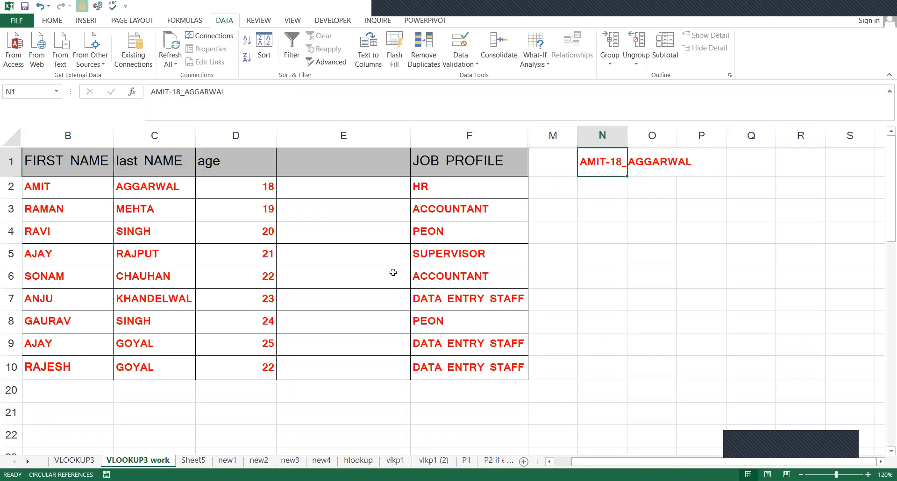
{"action": "left_click", "coordinate": [375, 195]}
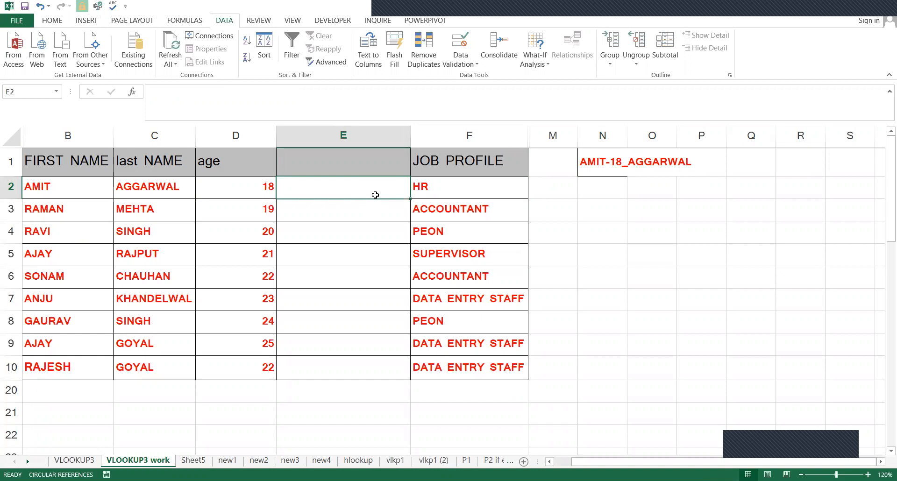
{"action": "key", "text": "Up"}
{"action": "key", "text": "Left"}
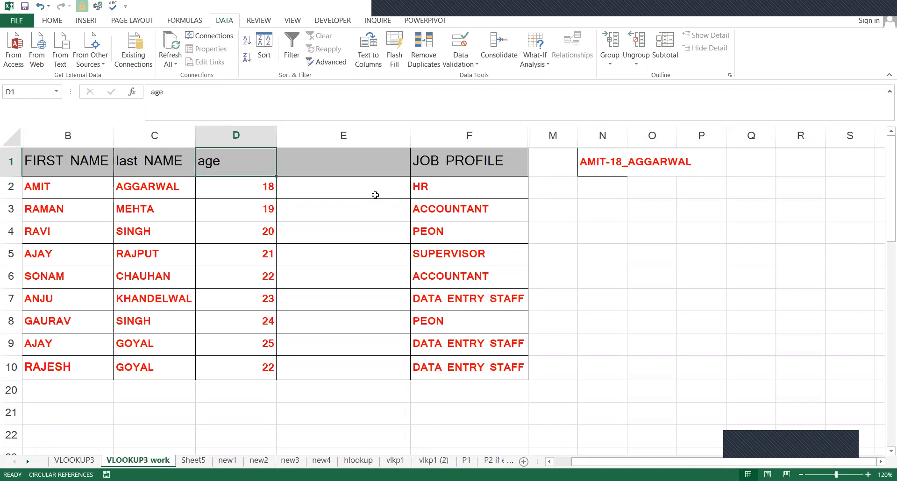
{"action": "key", "text": "Down"}
{"action": "key", "text": "Left"}
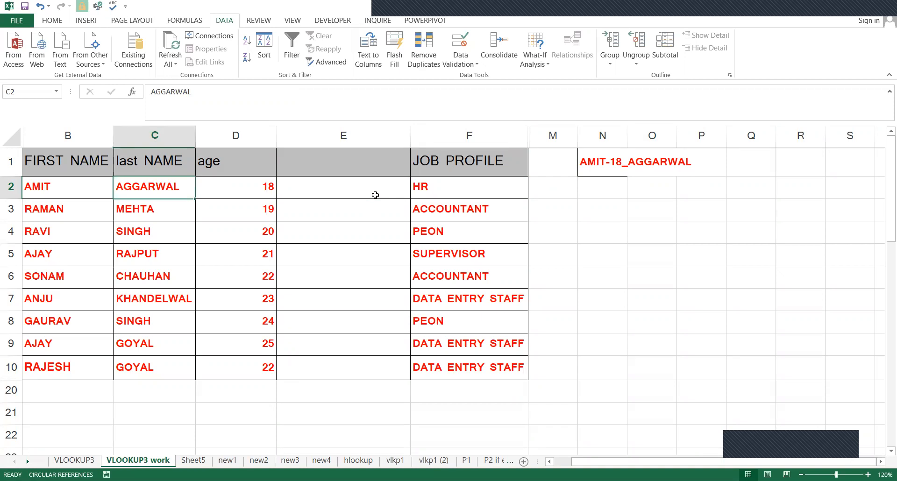
Enter =CONCATENATE(B2,"-",D2,"_",C2) in cell E2 to combine the first name, age and last name
{"action": "left_click", "coordinate": [375, 195]}
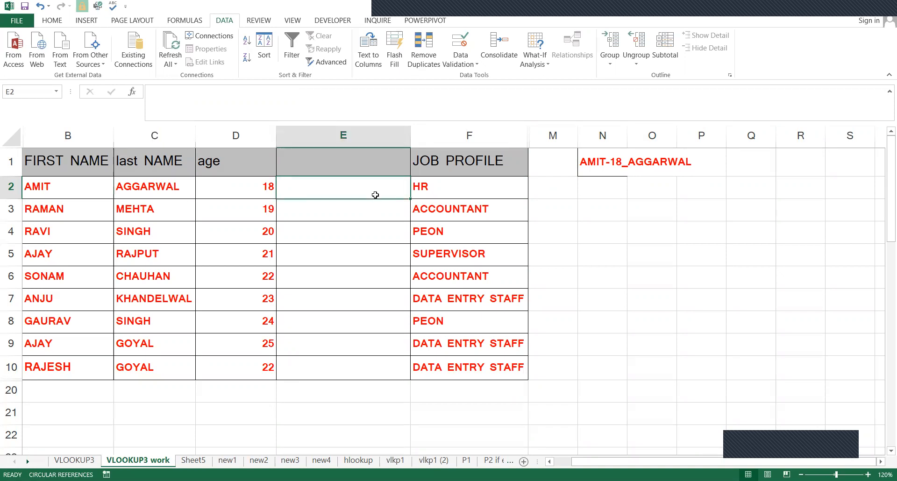
{"action": "key", "text": "shift+Left"}
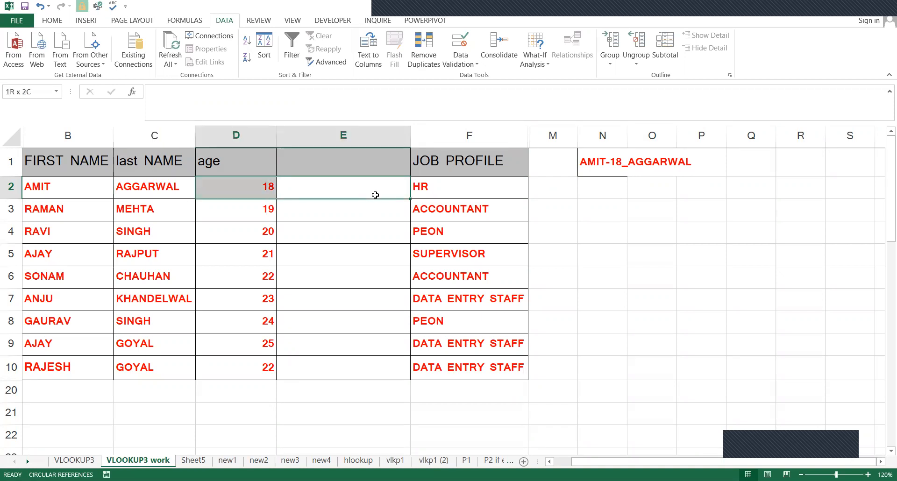
{"action": "key", "text": "shift+Right"}
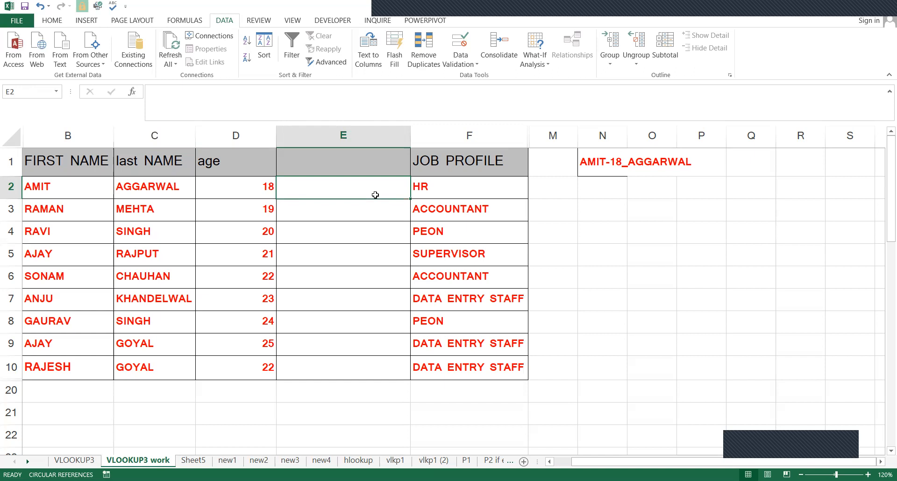
{"action": "type", "text": "="}
{"action": "key", "text": "BackSpace"}
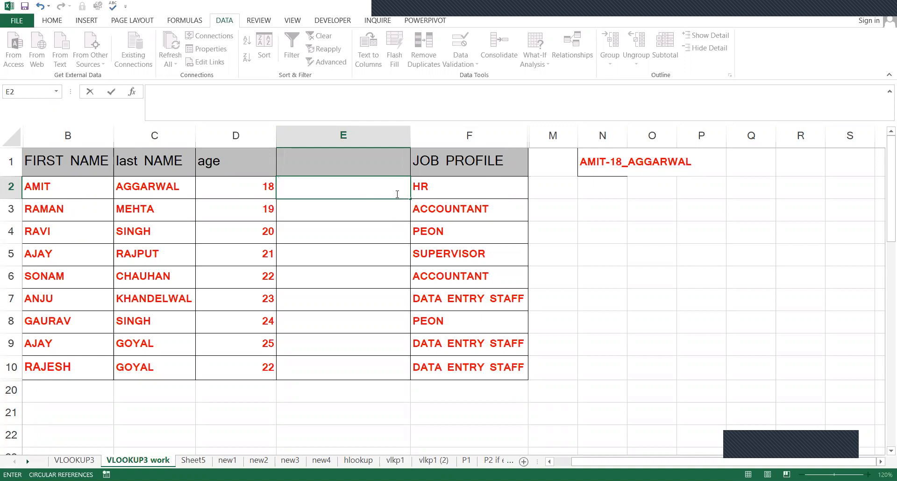
{"action": "type", "text": "=c"}
{"action": "key", "text": "Tab"}
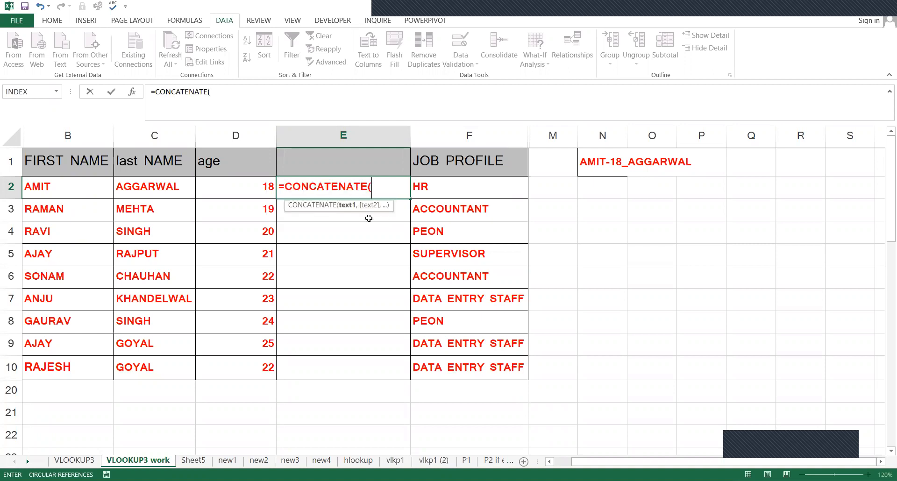
{"action": "left_click", "coordinate": [52, 187]}
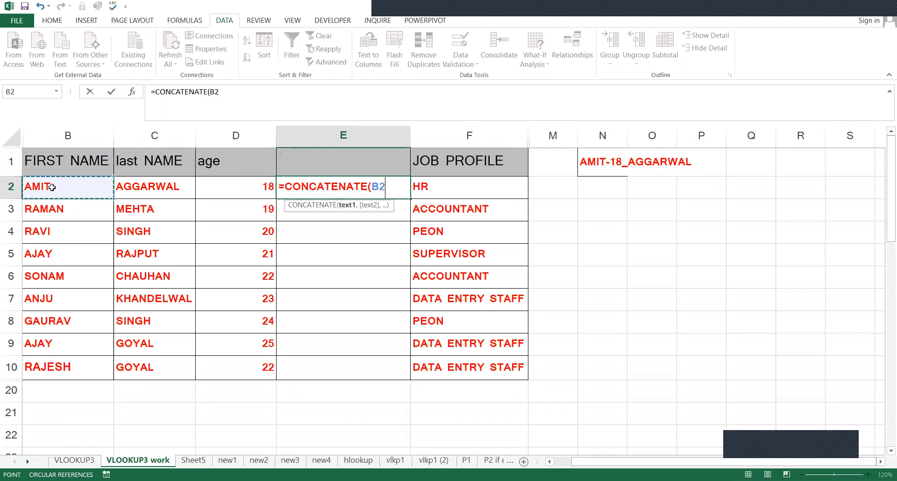
{"action": "type", "text": ","}
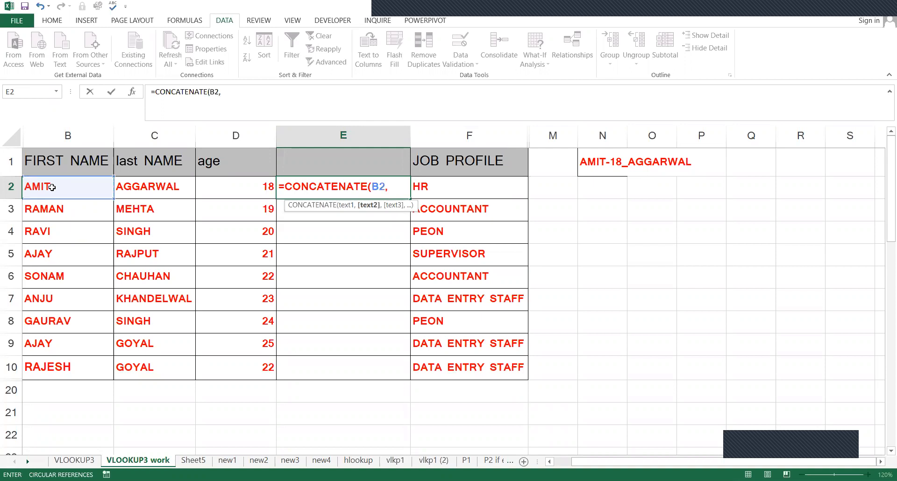
{"action": "type", "text": "\"-\","}
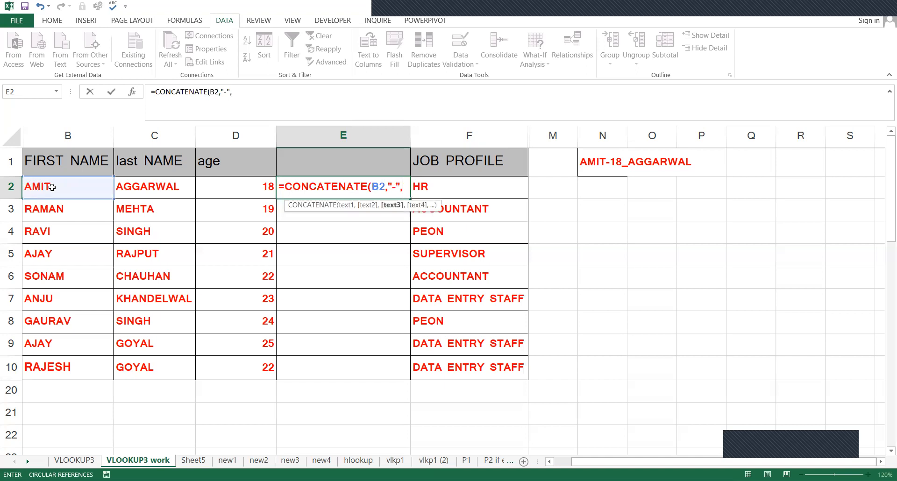
{"action": "left_click", "coordinate": [268, 195]}
{"action": "type", "text": ","}
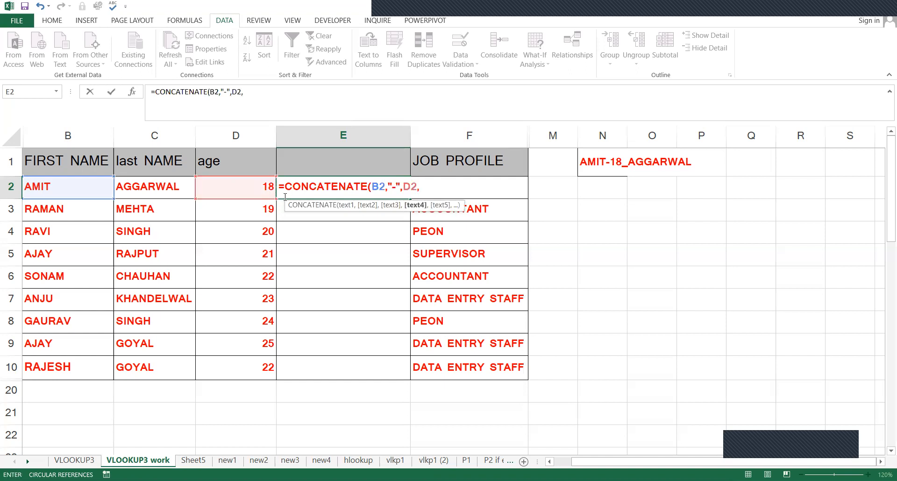
{"action": "type", "text": "\"_\","}
{"action": "left_click", "coordinate": [165, 186]}
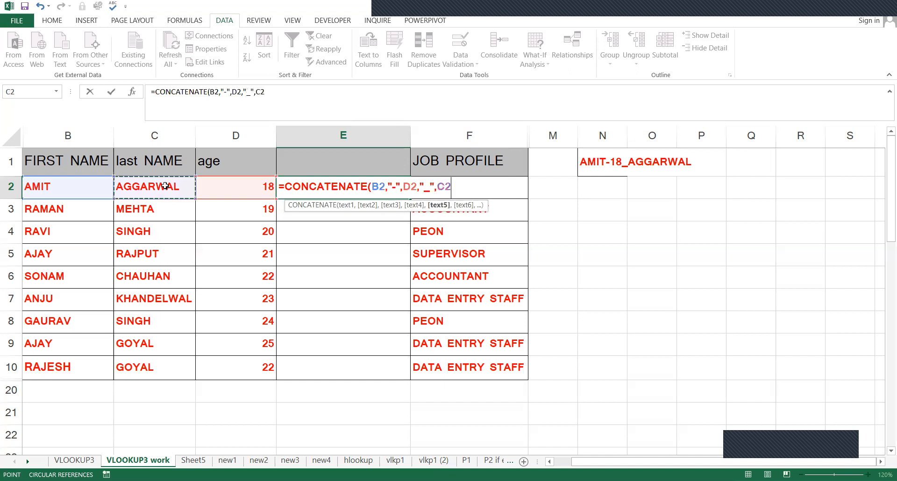
{"action": "type", "text": ")"}
{"action": "key", "text": "ctrl+Return"}
Fill the CONCATENATE formula from E2 down through E10
{"action": "key", "text": "shift+Down"}
{"action": "key", "text": "shift+Down"}
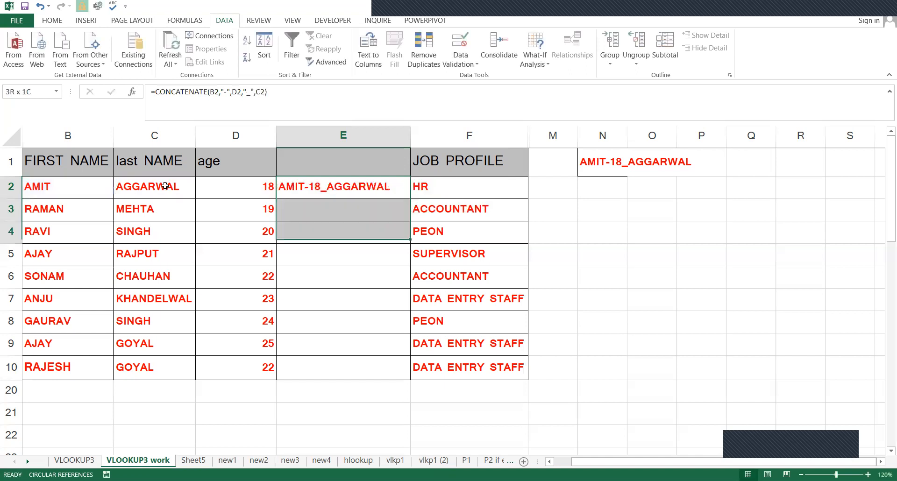
{"action": "key", "text": "shift+Down"}
{"action": "key", "text": "shift+Down"}
{"action": "key", "text": "shift+Down"}
{"action": "key", "text": "shift+Down"}
{"action": "key", "text": "shift+Down"}
{"action": "key", "text": "shift+Down"}
{"action": "key", "text": "ctrl+d"}
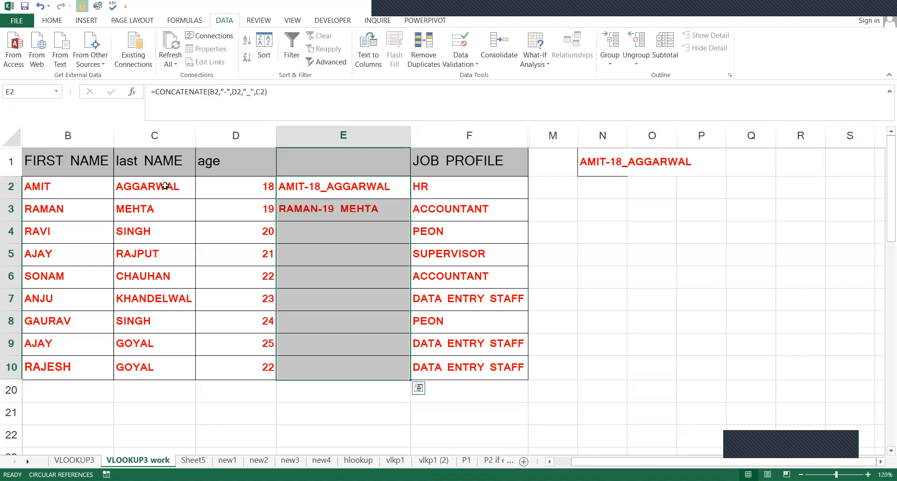
Clear the existing JOB PROFILE formulas from F2:F10
{"action": "left_click", "coordinate": [442, 186]}
{"action": "key", "text": "shift+Down"}
{"action": "key", "text": "shift+Down"}
{"action": "key", "text": "shift+Down"}
{"action": "key", "text": "shift+Down"}
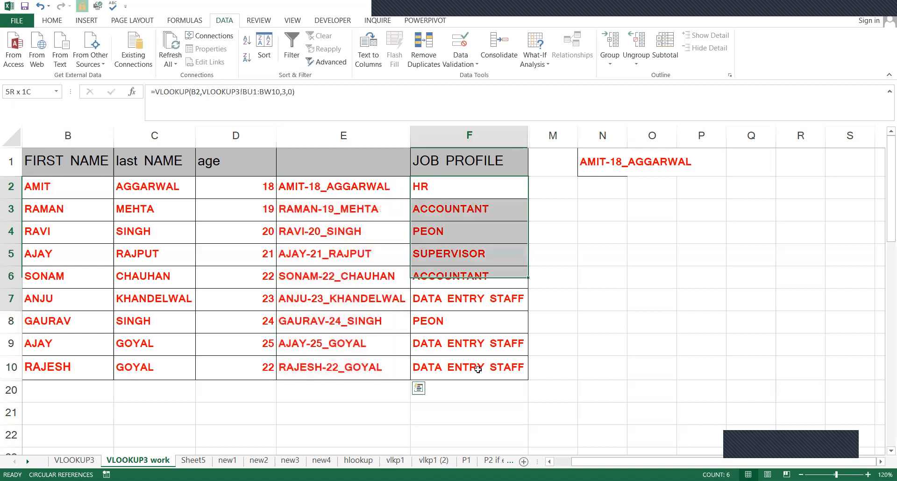
{"action": "key", "text": "shift+Down"}
{"action": "key", "text": "shift+Down"}
{"action": "key", "text": "shift+Down"}
{"action": "key", "text": "shift+Down"}
{"action": "key", "text": "Delete"}
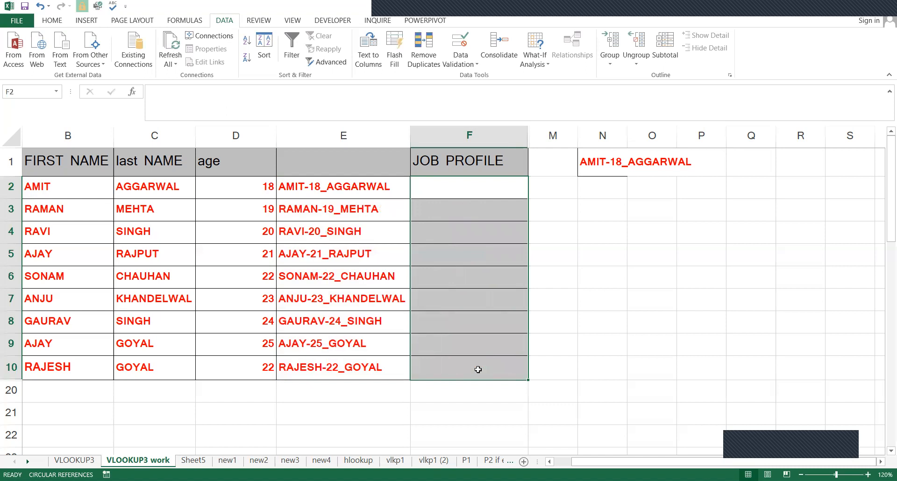
Enter the heading "base" in E1 above the combined name column
{"action": "key", "text": "Left"}
{"action": "key", "text": "Up"}
{"action": "type", "text": "base"}
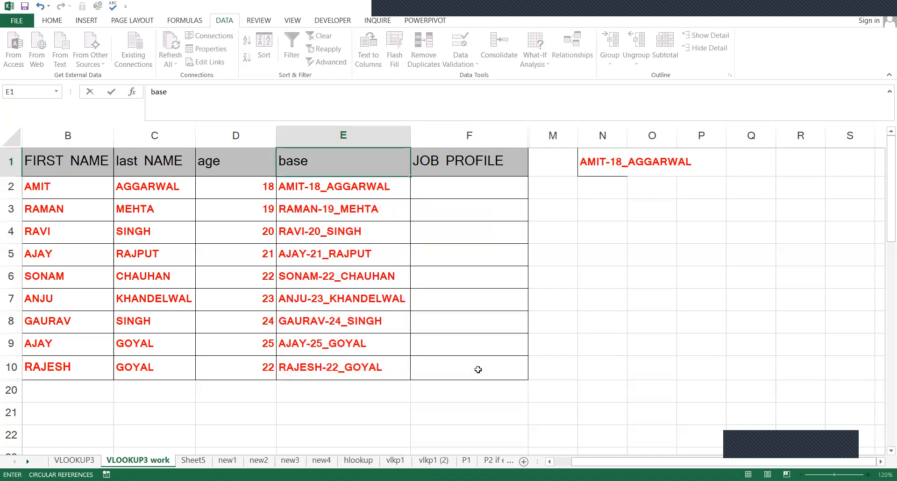
{"action": "key", "text": "Return"}
Enter =VLOOKUP(E2,VLOOKUP3!BS1:BT10,2,0) in F2 to look up the job profile by the combined key
{"action": "key", "text": "Right"}
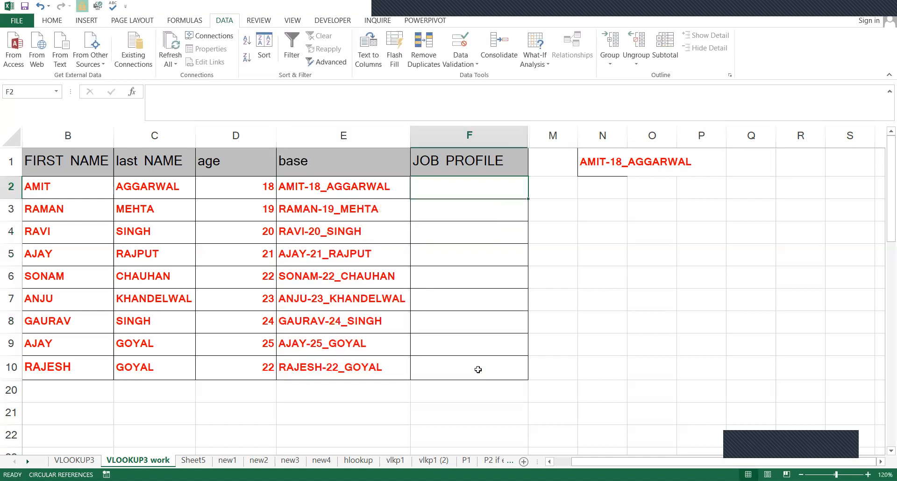
{"action": "type", "text": "="}
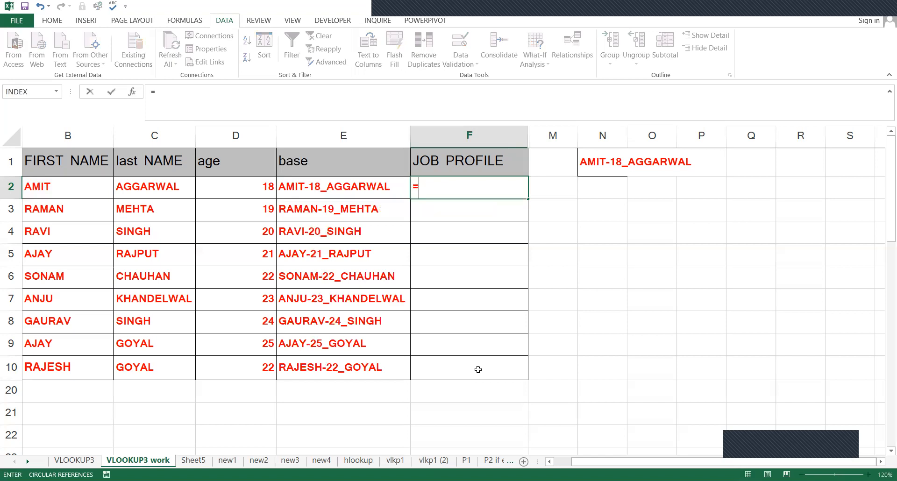
{"action": "type", "text": "vlo"}
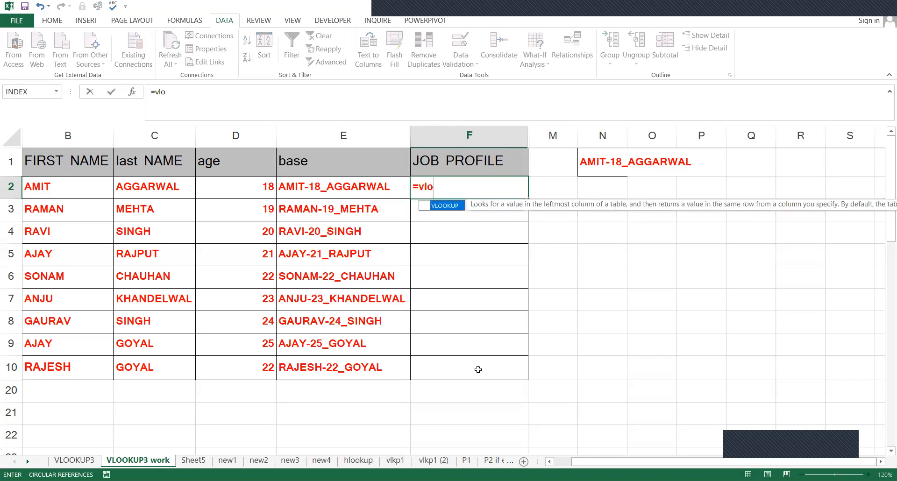
{"action": "key", "text": "Tab"}
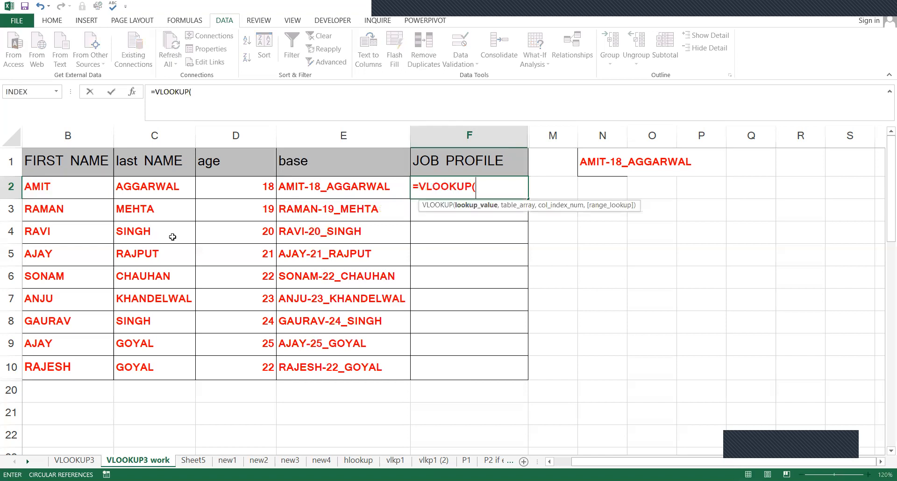
{"action": "left_click", "coordinate": [346, 189]}
{"action": "type", "text": ","}
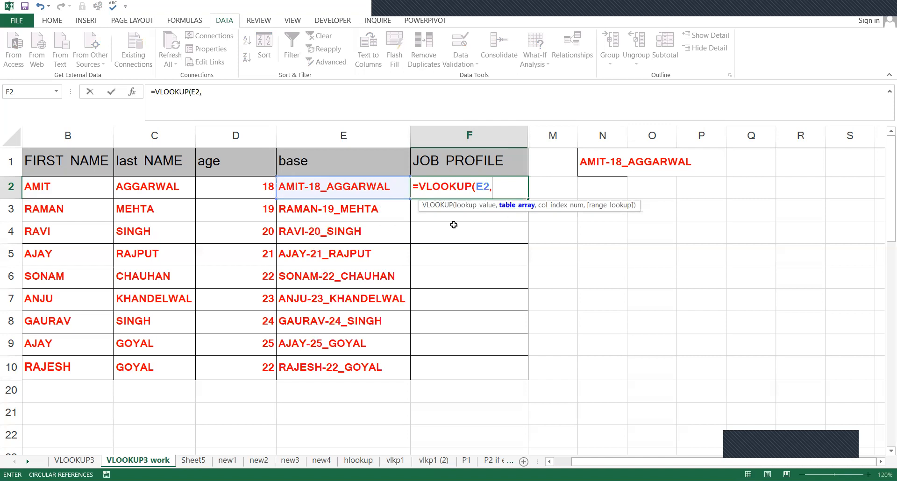
{"action": "left_click", "coordinate": [97, 461]}
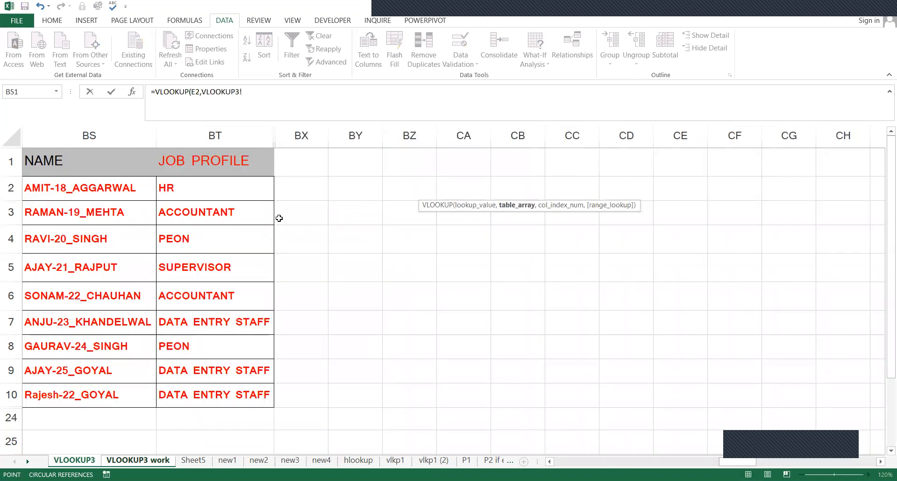
{"action": "left_click", "coordinate": [109, 172]}
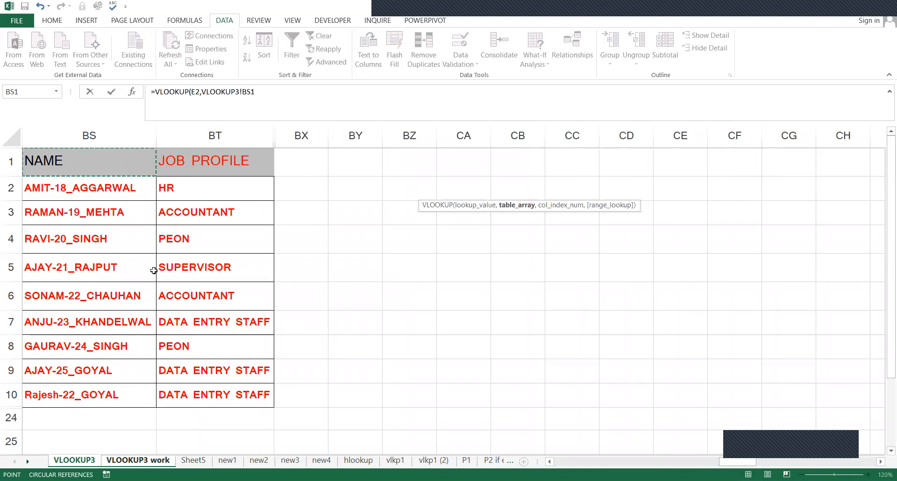
{"action": "left_click", "coordinate": [194, 388], "text": "shift"}
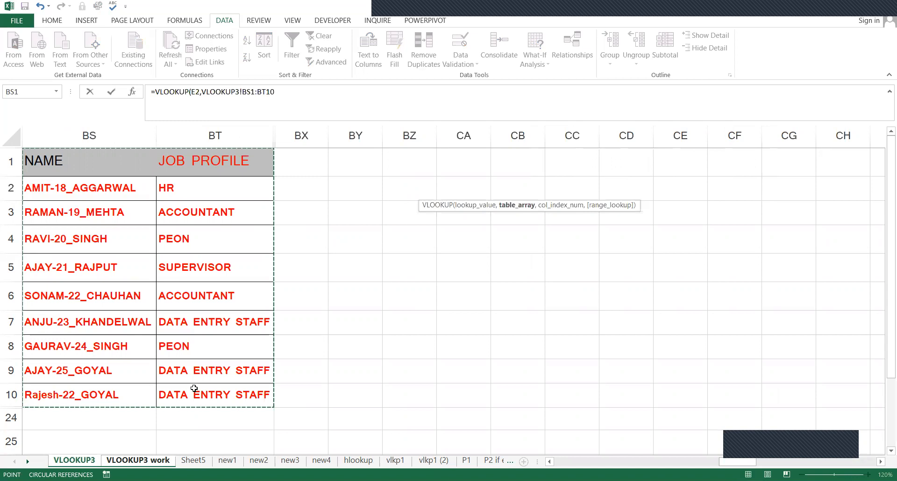
{"action": "type", "text": ",2"}
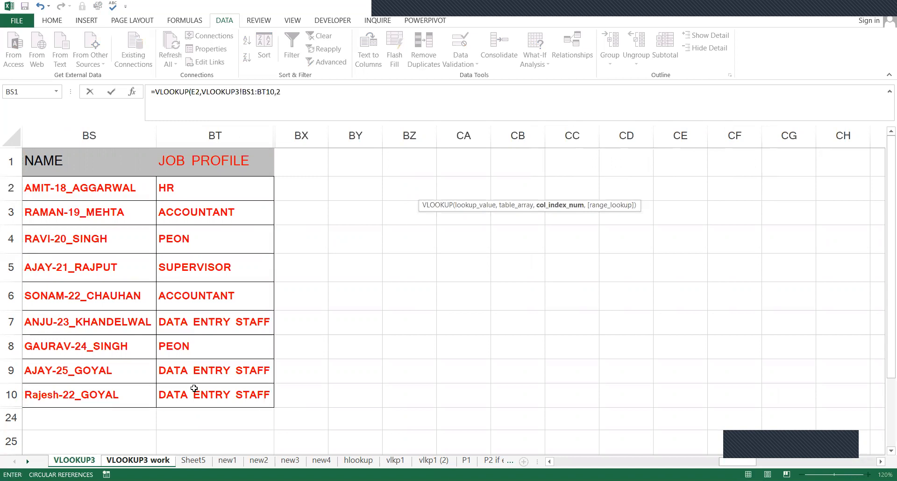
{"action": "key", "text": "Return"}
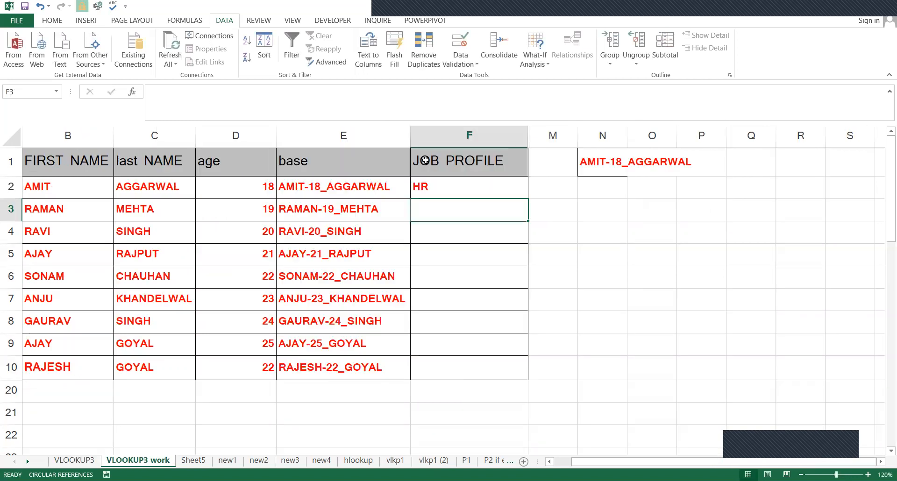
Fill the VLOOKUP formula from F2 down through F10 and check it against the source table on the VLOOKUP3 sheet
{"action": "left_click", "coordinate": [467, 192]}
{"action": "left_click_drag", "start_coordinate": [531, 356], "coordinate": [531, 369]}
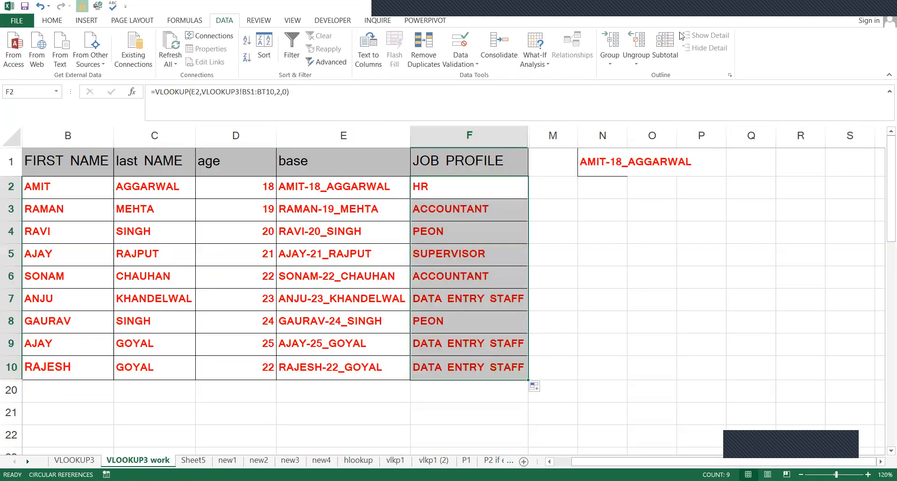
{"action": "left_click", "coordinate": [407, 7]}
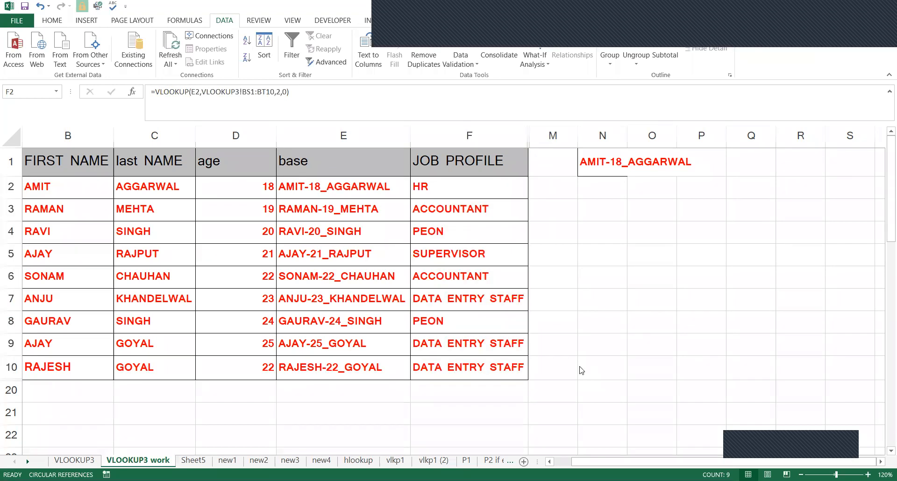
{"action": "left_click", "coordinate": [88, 461]}
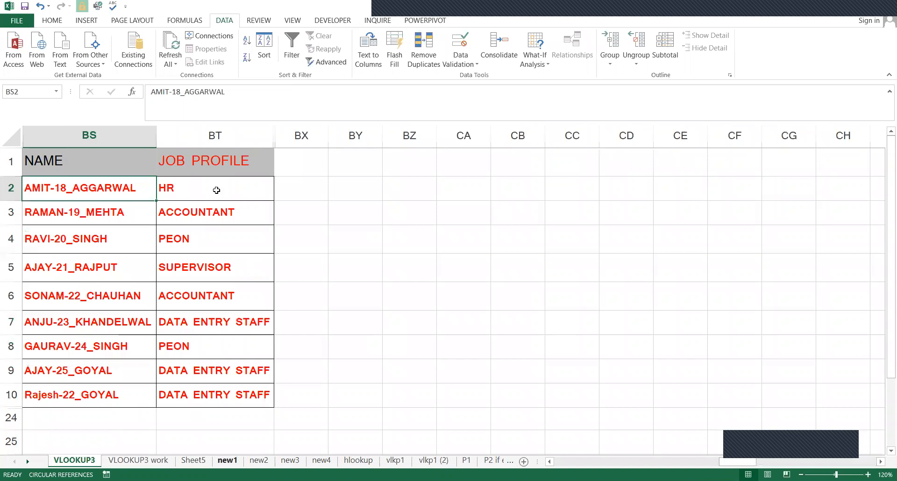
{"action": "key", "text": "ctrl+Page_Down"}
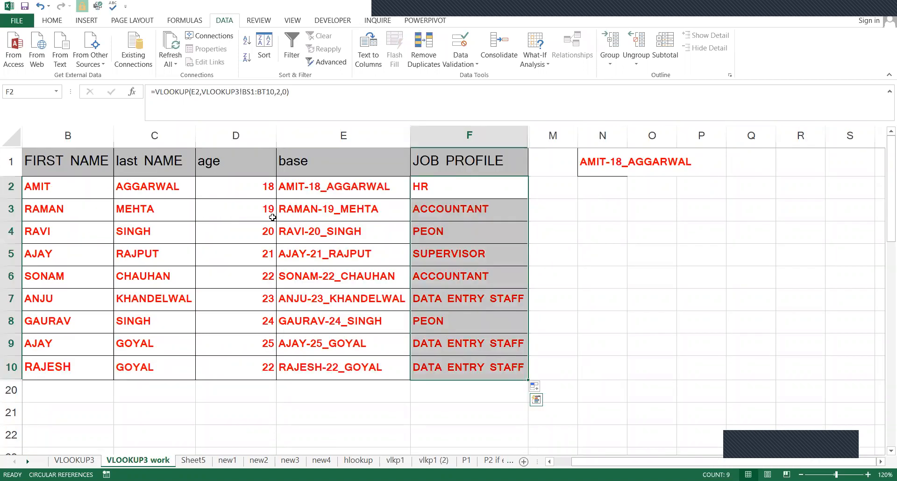
Clear the sample ID and customer name entry from cell I11 on the new1 sheet
{"action": "left_click", "coordinate": [237, 462]}
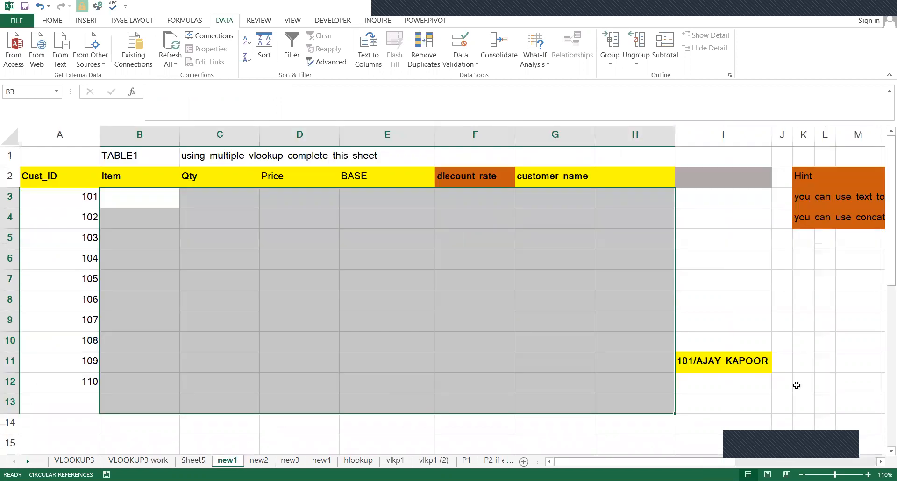
{"action": "left_click", "coordinate": [783, 322]}
{"action": "left_click", "coordinate": [715, 361]}
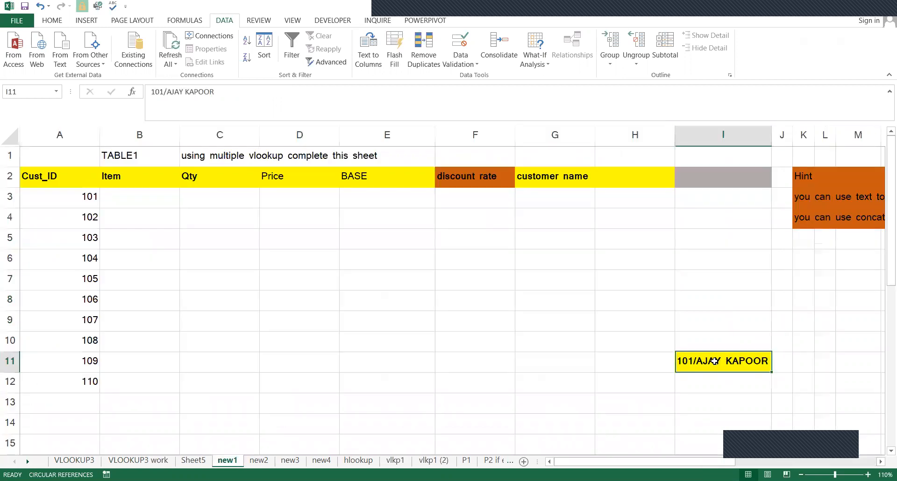
{"action": "key", "text": "Delete"}
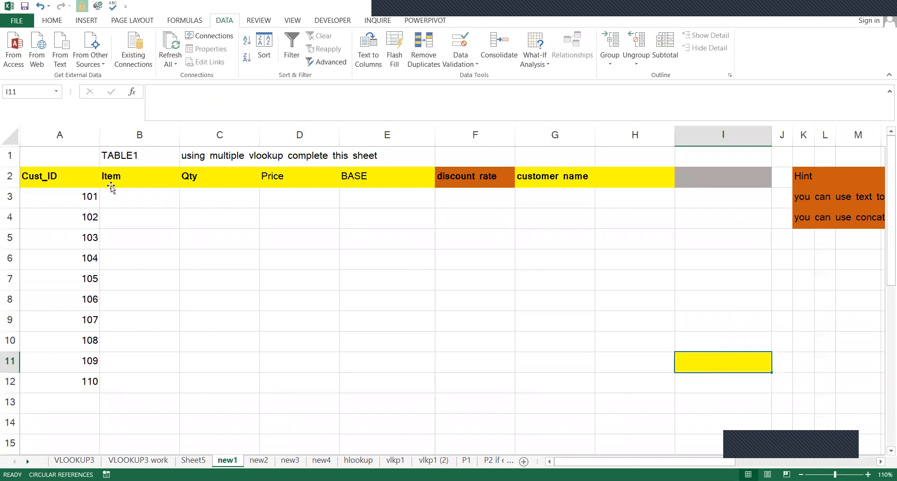
Clear the BASE heading from E2 in TABLE1, keeping the discount rate heading in F2
{"action": "left_click_drag", "start_coordinate": [82, 176], "coordinate": [168, 174]}
{"action": "left_click_drag", "start_coordinate": [512, 179], "coordinate": [422, 179]}
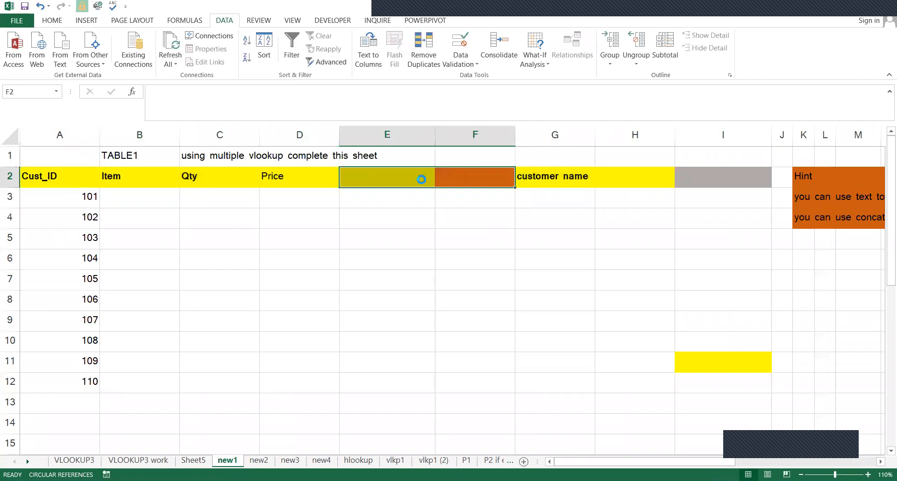
{"action": "left_click", "coordinate": [422, 179]}
{"action": "key", "text": "Delete"}
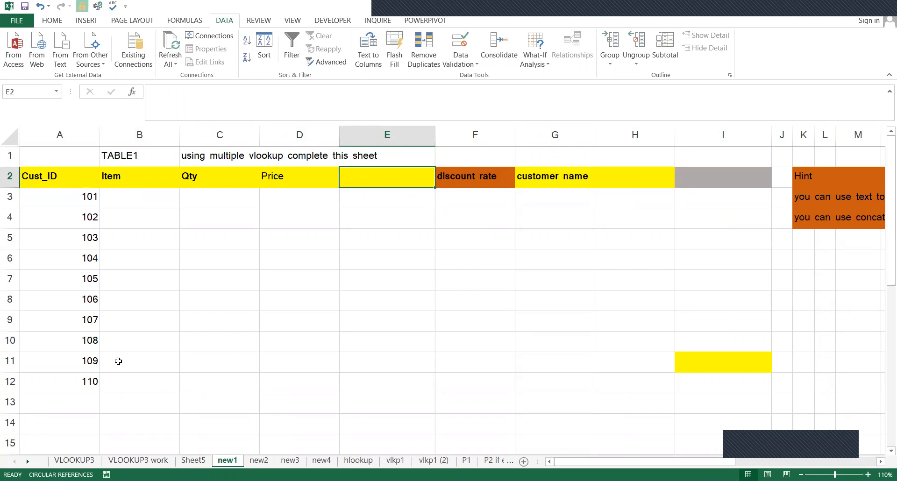
Review the Cust_ID, item, price, discount rate and customer name columns of TABLE1 and the customer list on the new2 sheet
{"action": "left_click_drag", "start_coordinate": [70, 176], "coordinate": [70, 375]}
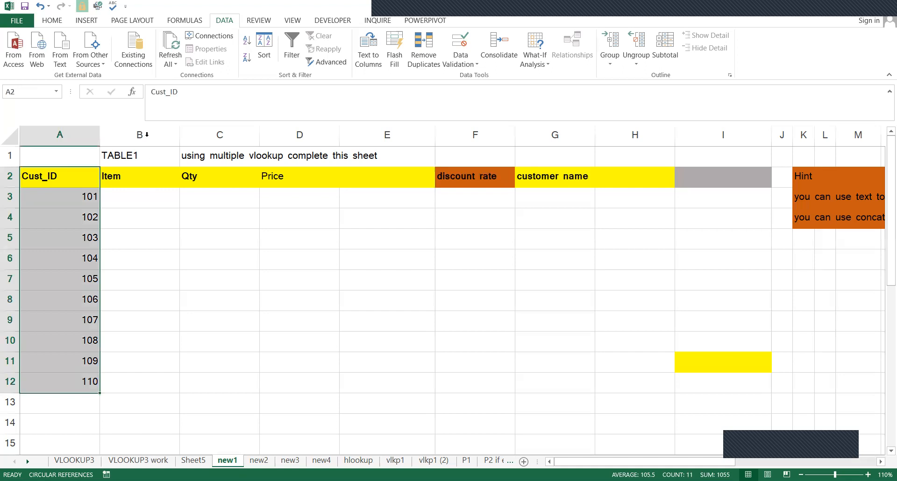
{"action": "left_click", "coordinate": [144, 135]}
{"action": "left_click", "coordinate": [311, 134]}
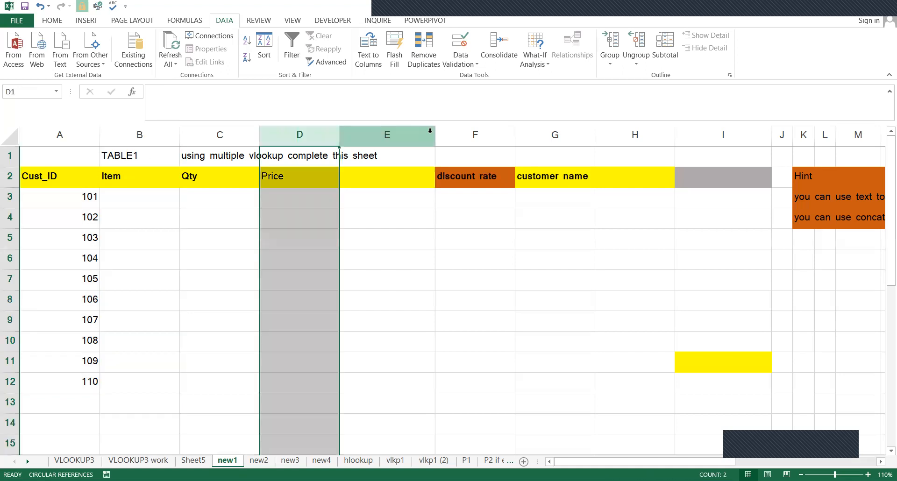
{"action": "left_click", "coordinate": [499, 134]}
{"action": "left_click", "coordinate": [555, 135]}
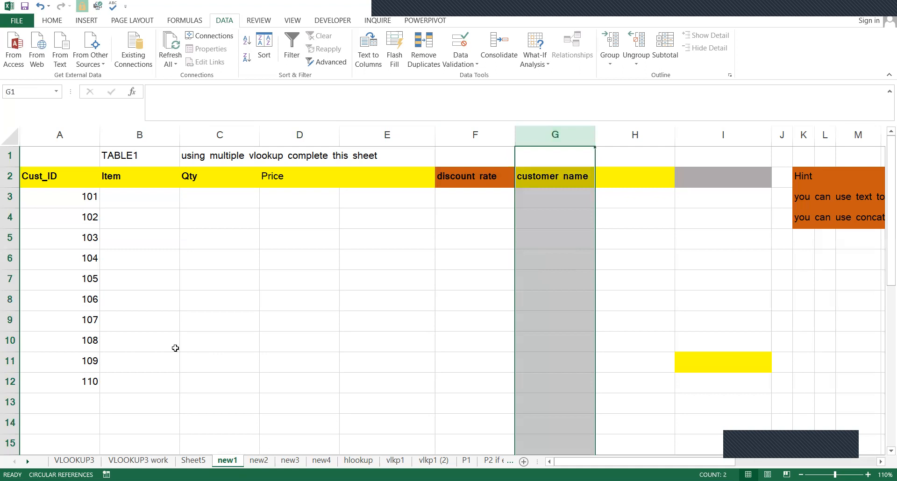
{"action": "left_click", "coordinate": [258, 460]}
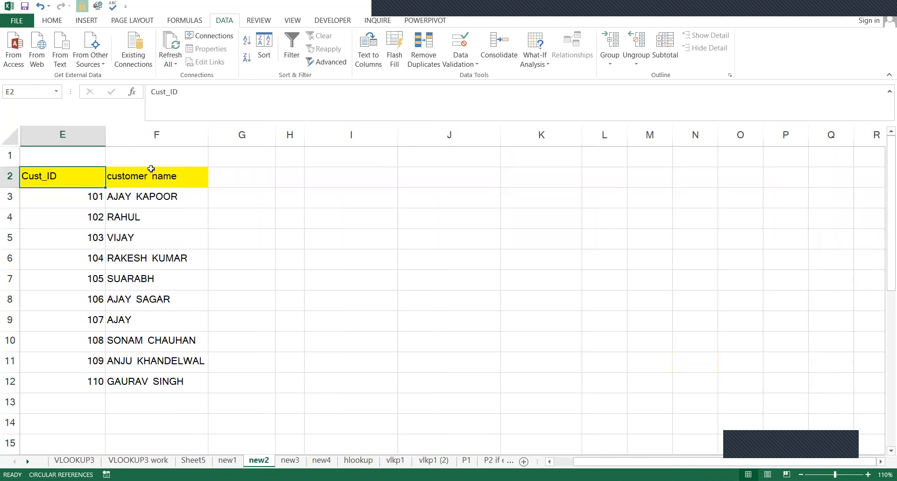
Remove the blue fill from the TABLE3 header row A2:D2 on the new3 sheet and make its text bold at size 16
{"action": "left_click", "coordinate": [290, 460]}
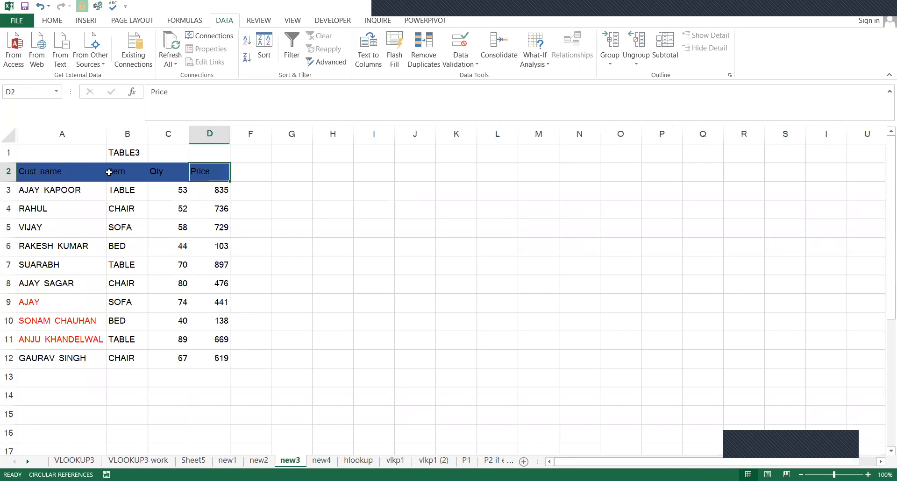
{"action": "left_click_drag", "start_coordinate": [93, 172], "coordinate": [197, 178]}
{"action": "left_click", "coordinate": [58, 24]}
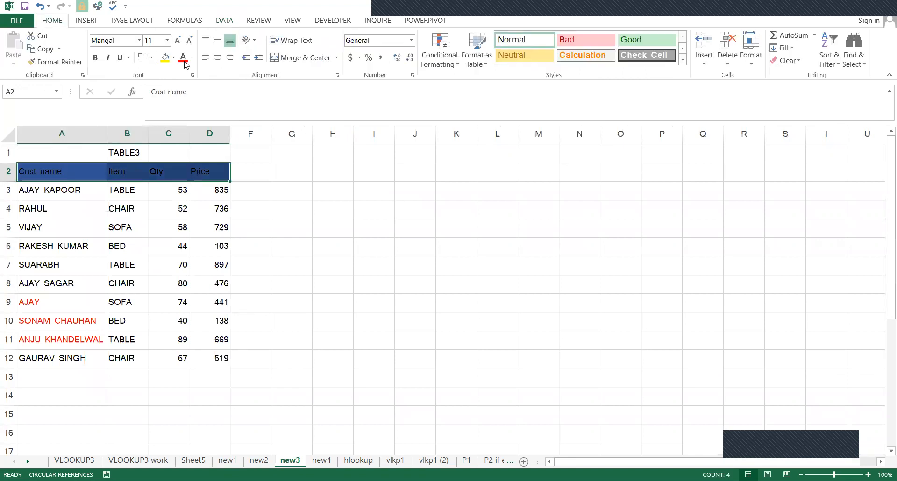
{"action": "left_click", "coordinate": [176, 159]}
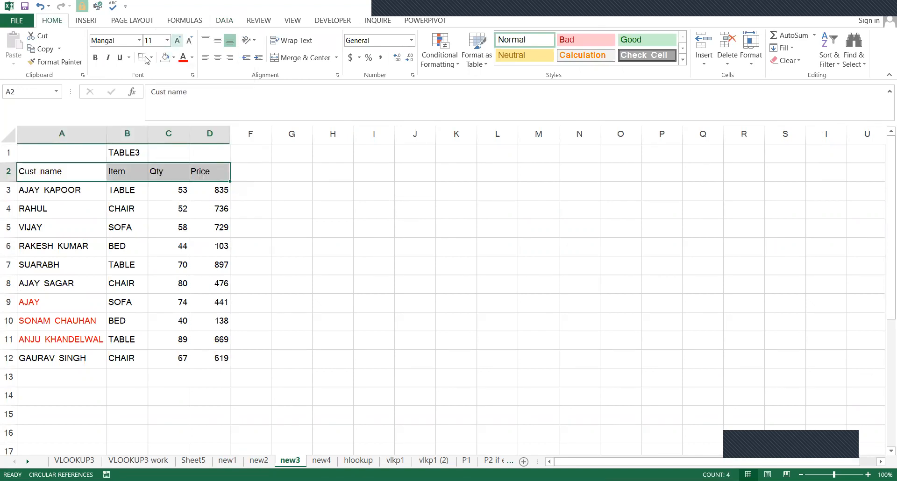
{"action": "key", "text": "ctrl+b"}
{"action": "left_click", "coordinate": [180, 40]}
{"action": "left_click", "coordinate": [179, 41]}
{"action": "left_click", "coordinate": [180, 40]}
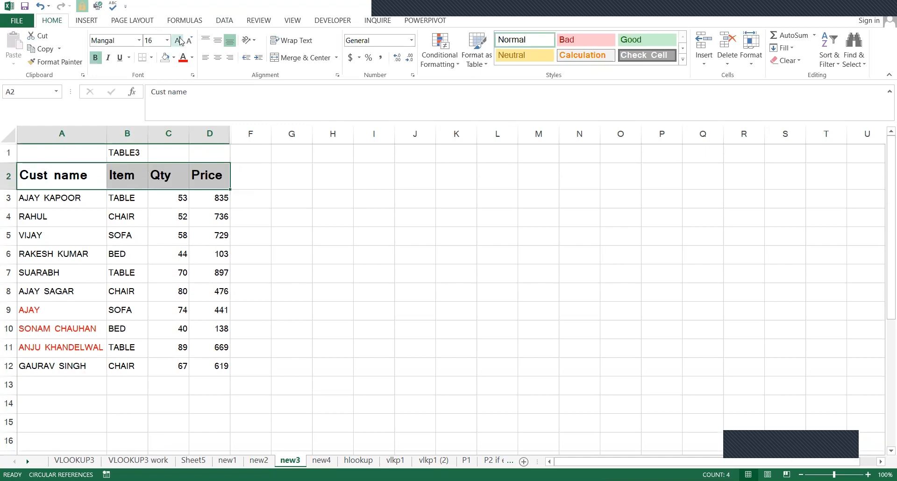
{"action": "left_click", "coordinate": [291, 203]}
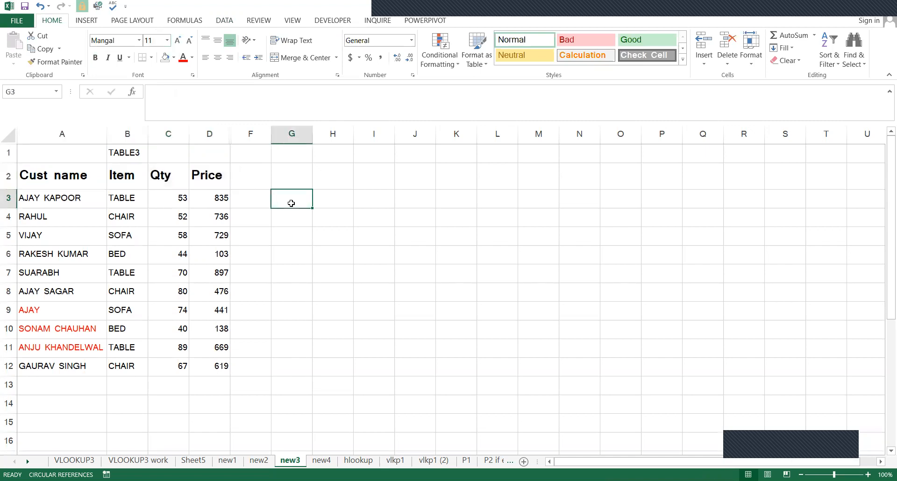
Examine the customer name and discount table on the new4 sheet and return to TABLE1 on new1
{"action": "left_click", "coordinate": [323, 462]}
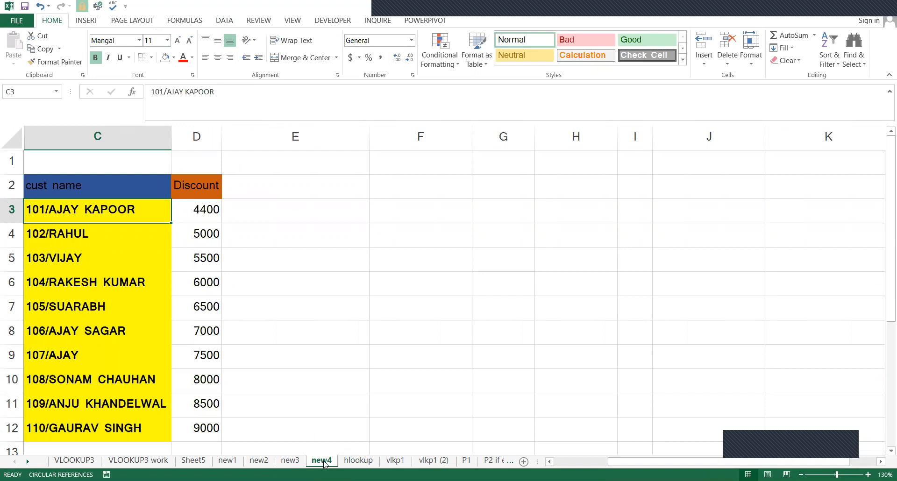
{"action": "left_click", "coordinate": [229, 462]}
{"action": "left_click", "coordinate": [155, 213]}
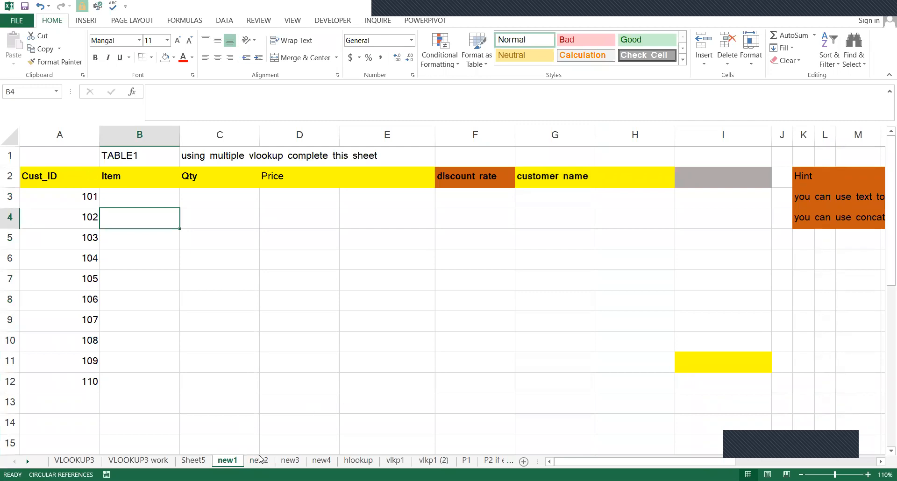
Enter =VLOOKUP(A3,'new2'!E2:F12,2,0) in G3 of new1 to look up the customer name by Cust_ID
{"action": "left_click", "coordinate": [561, 198]}
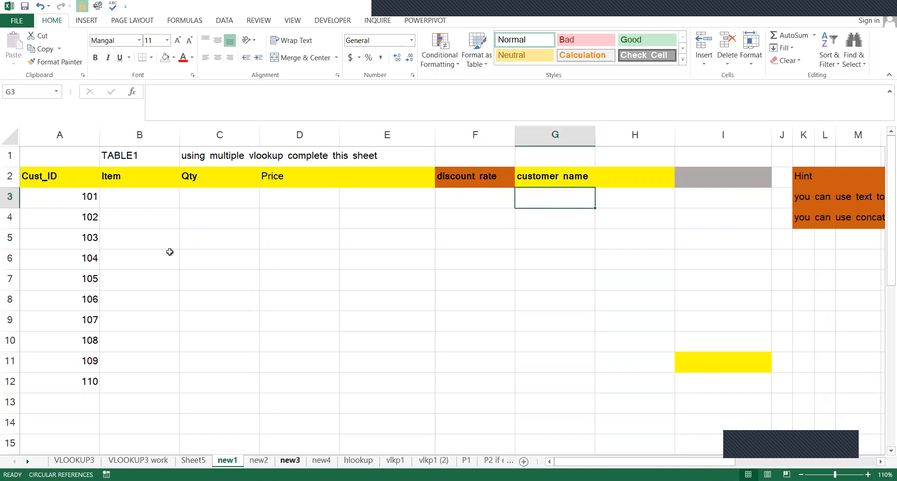
{"action": "left_click", "coordinate": [259, 461]}
{"action": "left_click", "coordinate": [236, 462]}
{"action": "type", "text": "=VLOOKUP("}
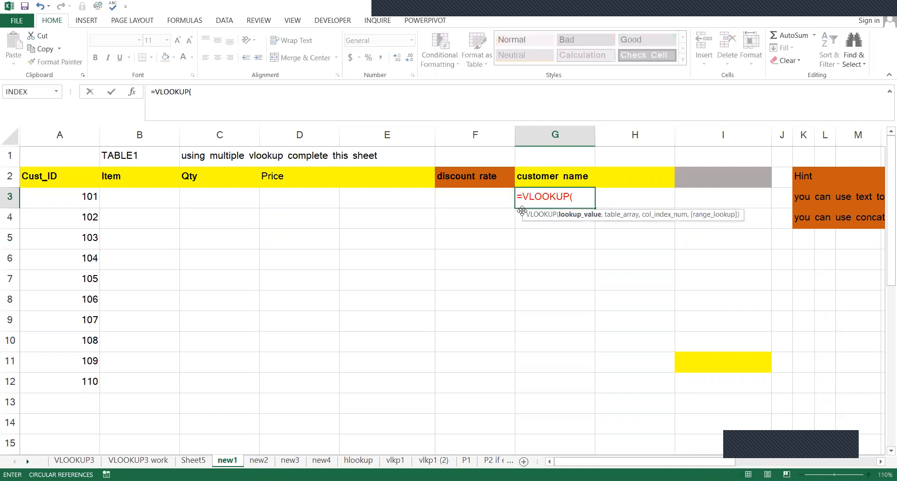
{"action": "left_click", "coordinate": [82, 199]}
{"action": "type", "text": ","}
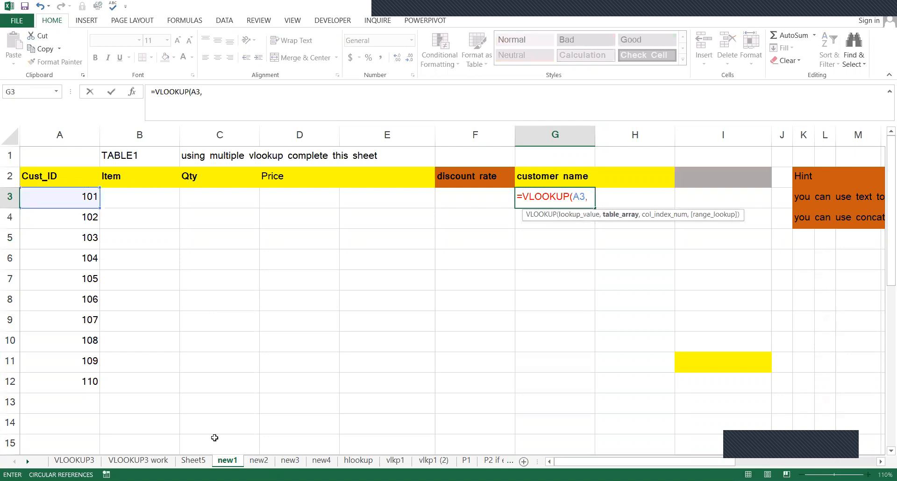
{"action": "left_click", "coordinate": [259, 461]}
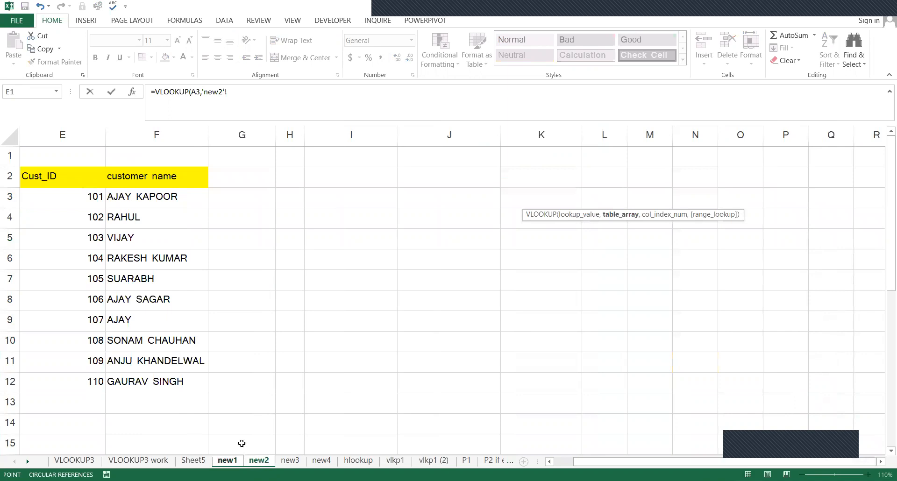
{"action": "left_click_drag", "start_coordinate": [73, 172], "coordinate": [115, 230]}
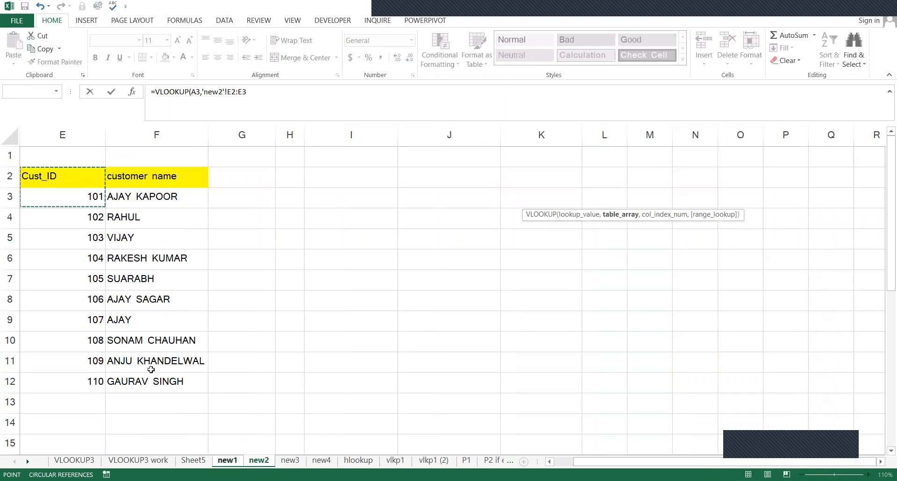
{"action": "left_click_drag", "start_coordinate": [151, 369], "coordinate": [153, 389]}
{"action": "type", "text": ",2"}
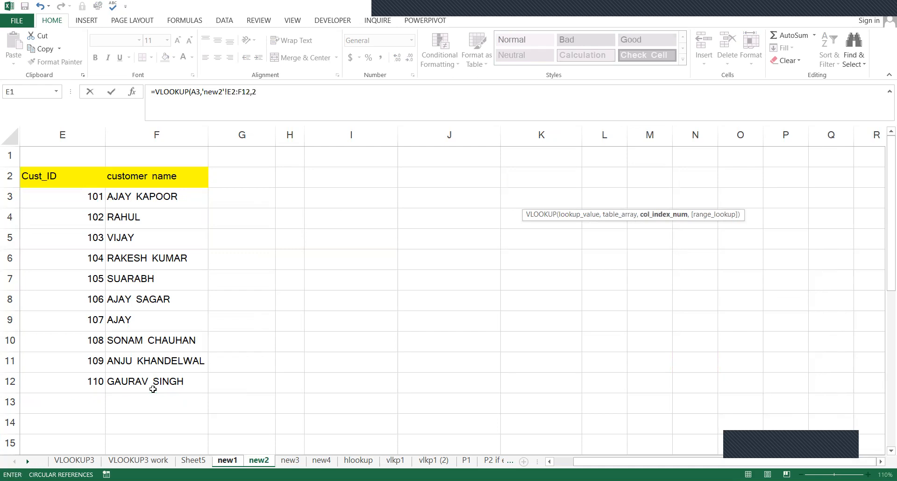
{"action": "type", "text": ",0"}
{"action": "key", "text": "Return"}
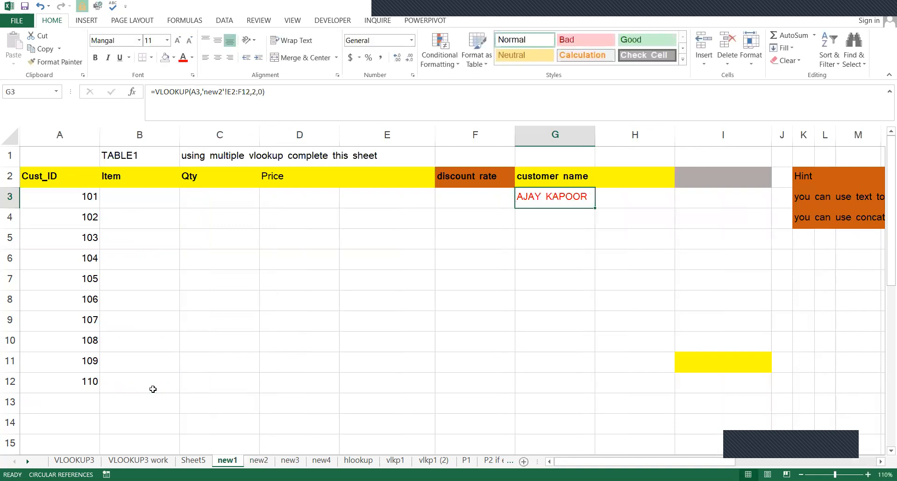
Fill the customer name VLOOKUP formula from G3 down through G12
{"action": "key", "text": "shift+Down"}
{"action": "key", "text": "shift+Down"}
{"action": "key", "text": "shift+Down"}
{"action": "key", "text": "shift+Down"}
{"action": "key", "text": "shift+Down"}
{"action": "key", "text": "shift+Down"}
{"action": "key", "text": "shift+Down"}
{"action": "key", "text": "shift+Down"}
{"action": "key", "text": "shift+Down"}
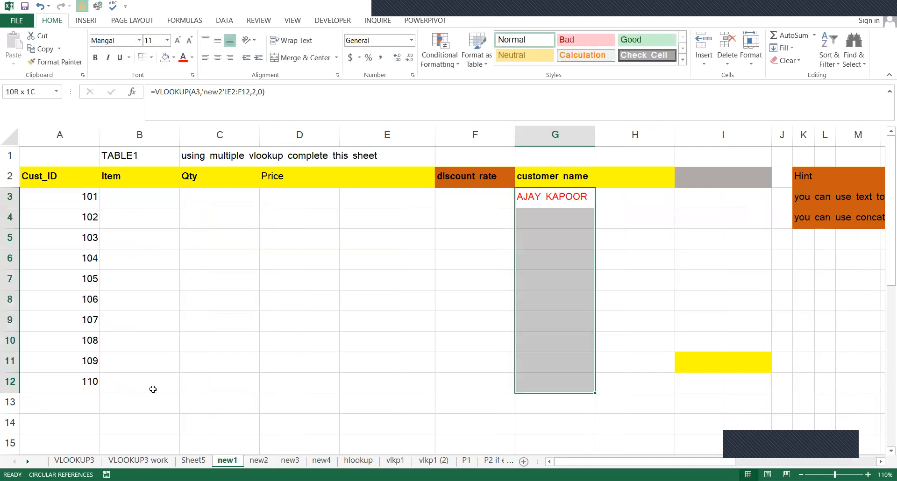
{"action": "key", "text": "ctrl+d"}
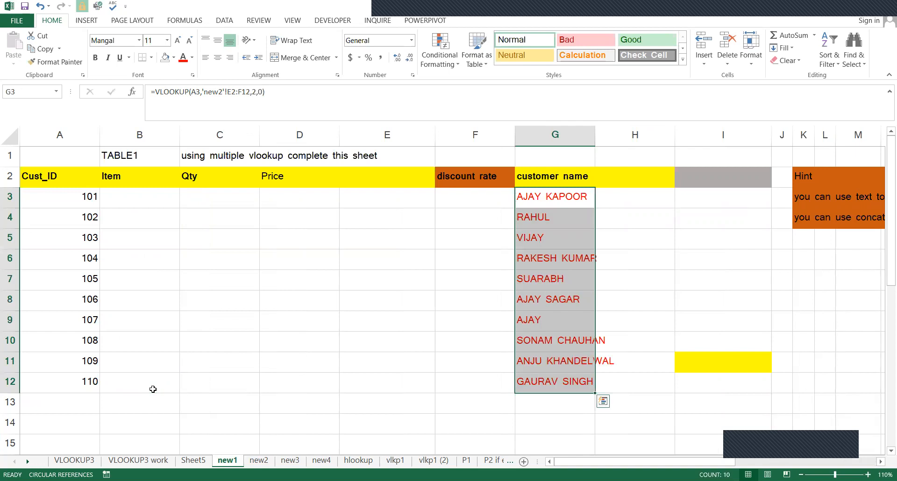
{"action": "key", "text": "ctrl+shift+Left"}
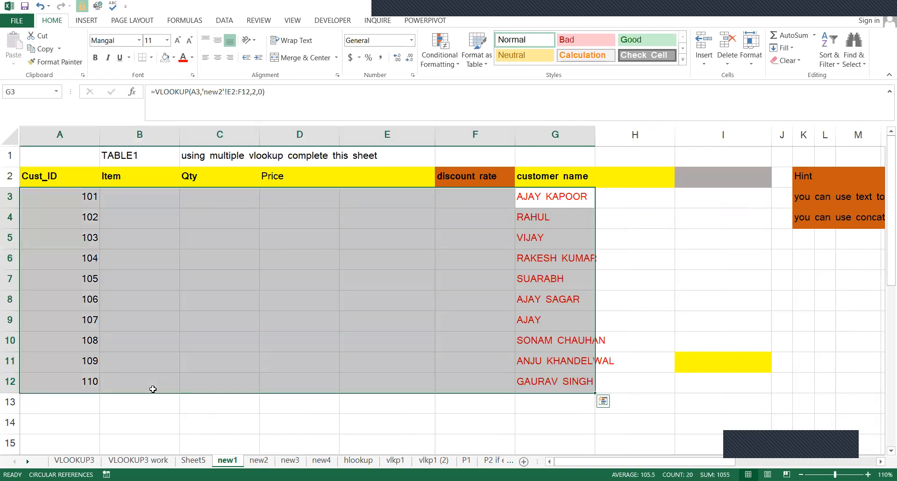
{"action": "key", "text": "Left"}
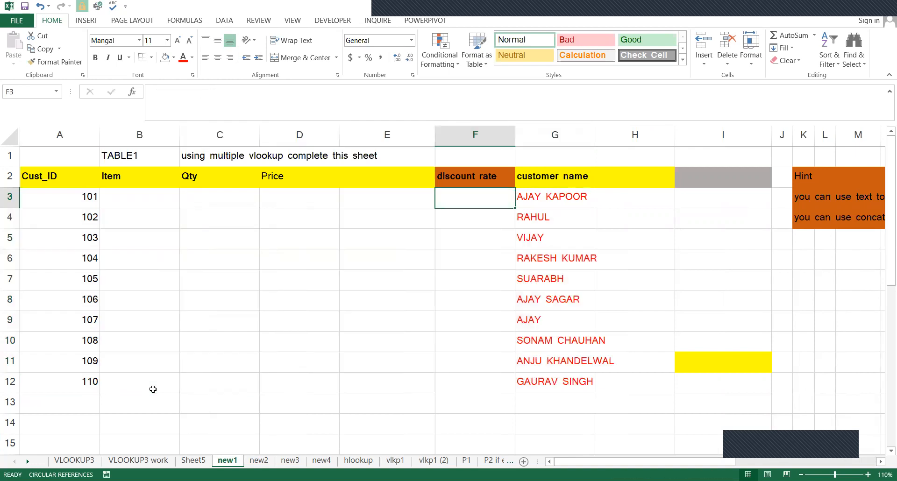
Check the new2, new4 and new3 sheets for the lookup columns that supply the remaining TABLE1 fields
{"action": "left_click", "coordinate": [252, 461]}
{"action": "left_click", "coordinate": [288, 462]}
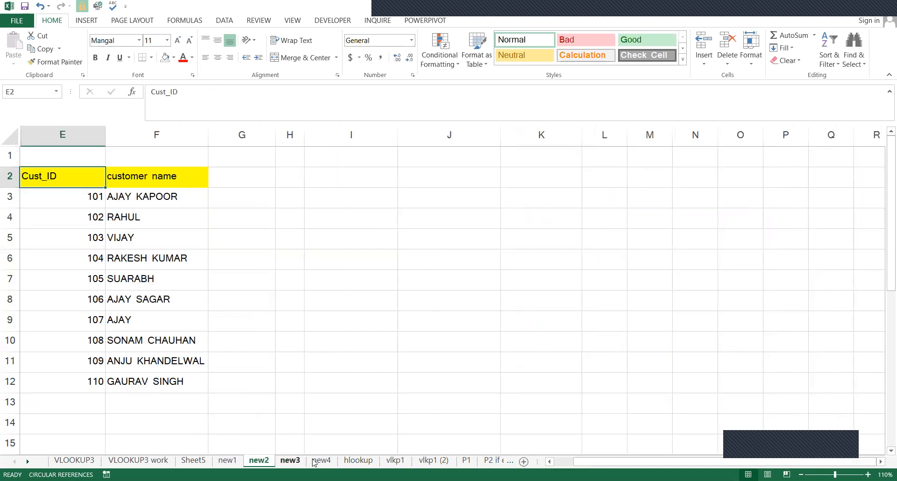
{"action": "left_click", "coordinate": [318, 461]}
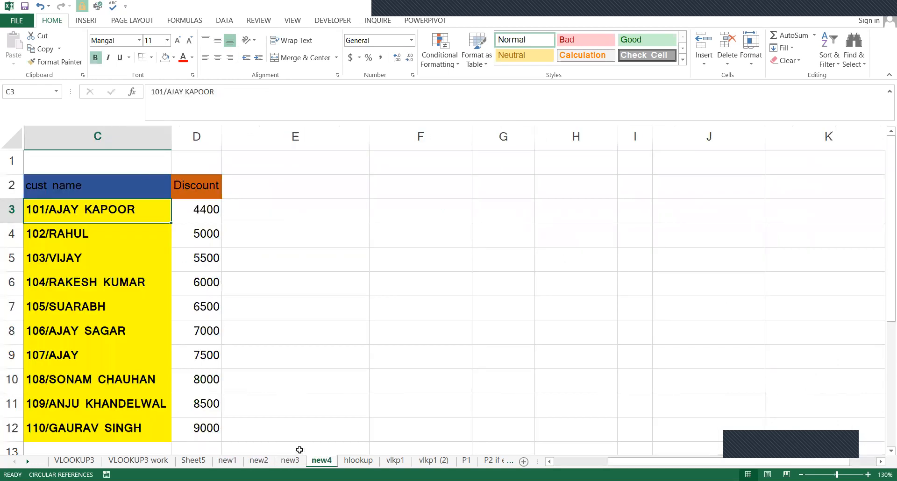
{"action": "key", "text": "ctrl+Page_Up"}
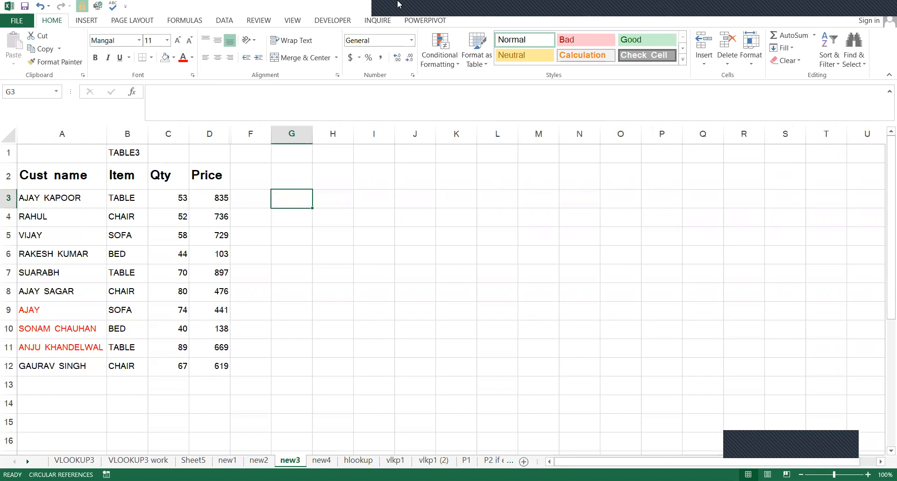
{"action": "left_click", "coordinate": [228, 461]}
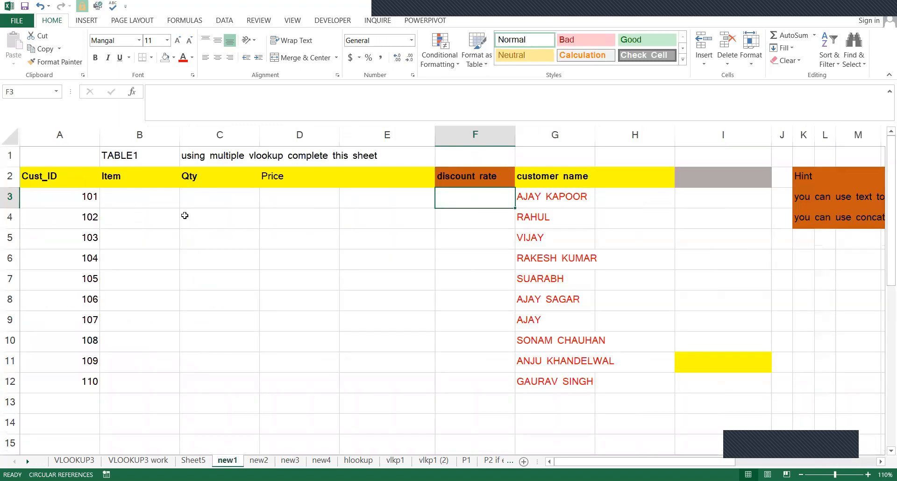
Enter =VLOOKUP(G3,'new3'!A2:D12,2,0) in B3 of new1 to look up the item by customer name
{"action": "left_click", "coordinate": [158, 207]}
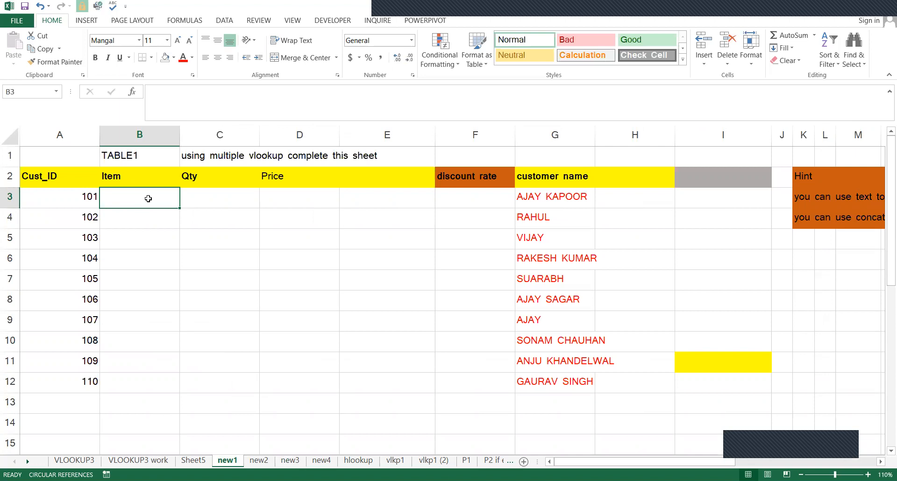
{"action": "type", "text": "="}
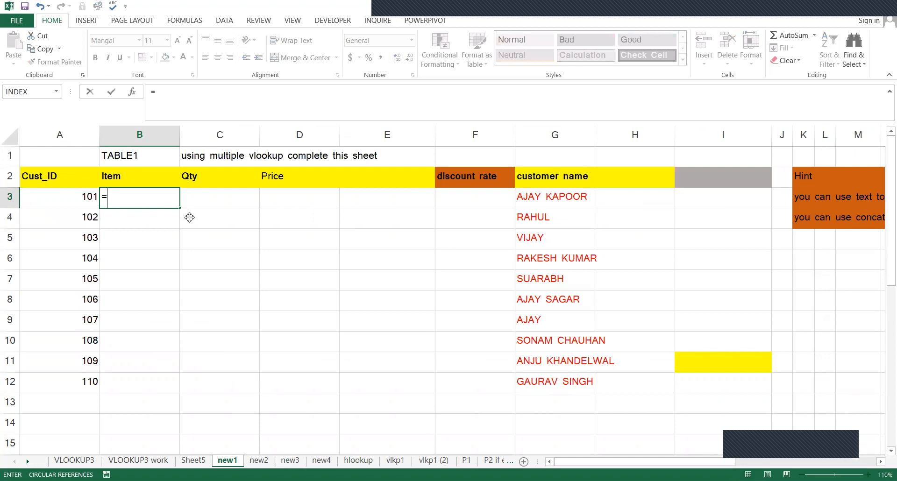
{"action": "type", "text": "VLOOKUP("}
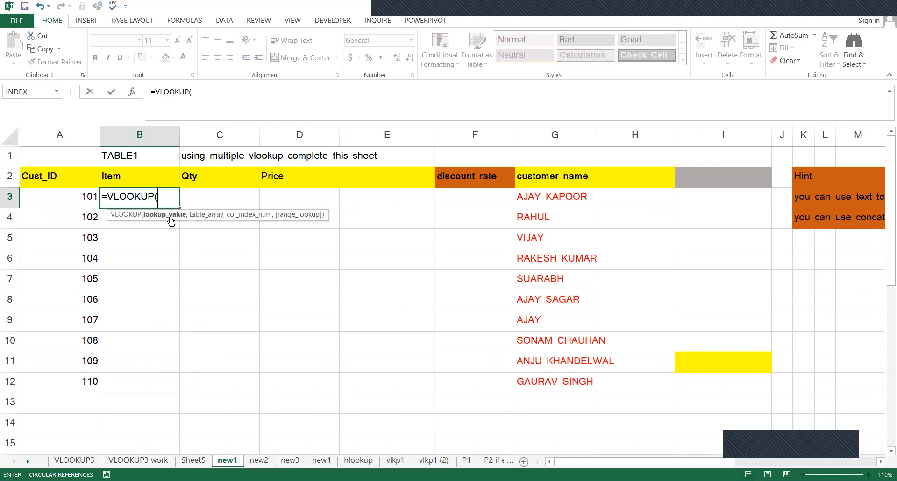
{"action": "left_click", "coordinate": [526, 201]}
{"action": "type", "text": ","}
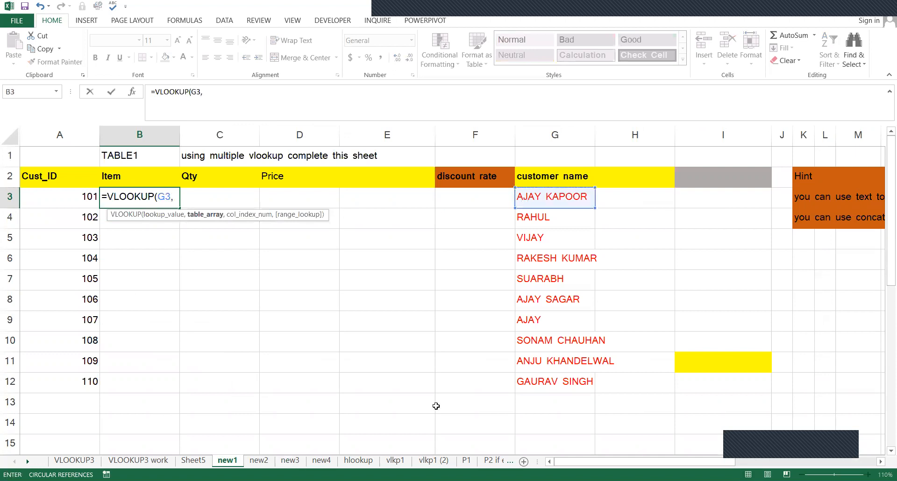
{"action": "left_click", "coordinate": [290, 460]}
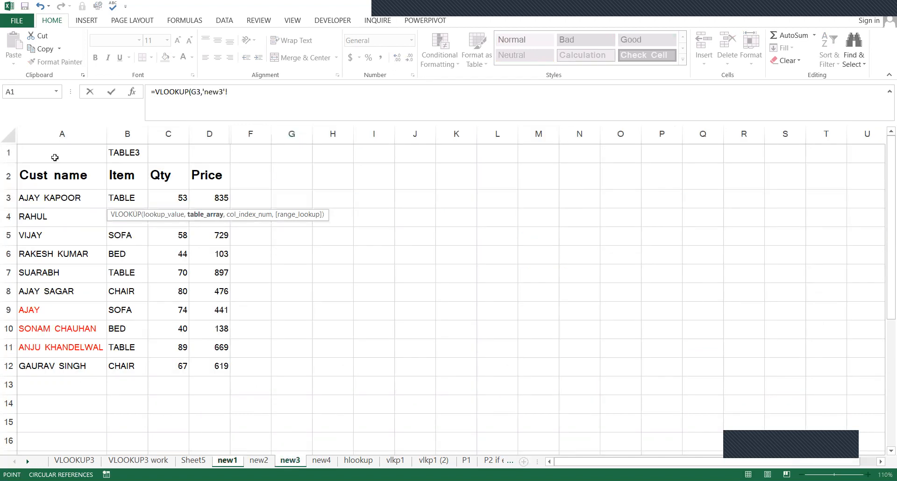
{"action": "left_click", "coordinate": [67, 177]}
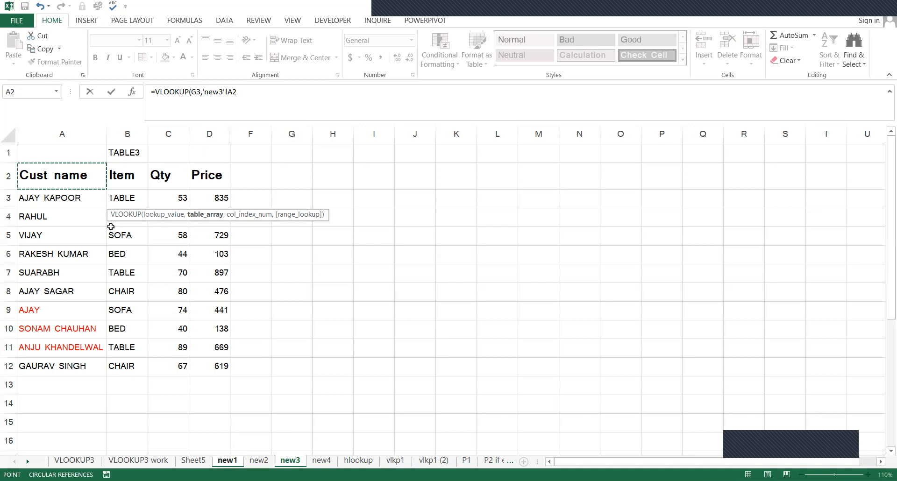
{"action": "left_click_drag", "start_coordinate": [212, 352], "coordinate": [214, 368]}
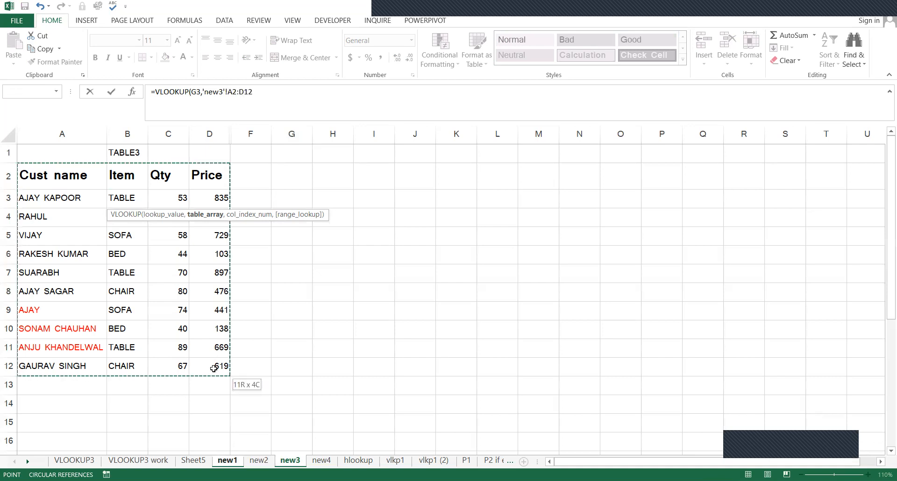
{"action": "left_click_drag", "start_coordinate": [213, 368], "coordinate": [213, 369]}
{"action": "type", "text": ","}
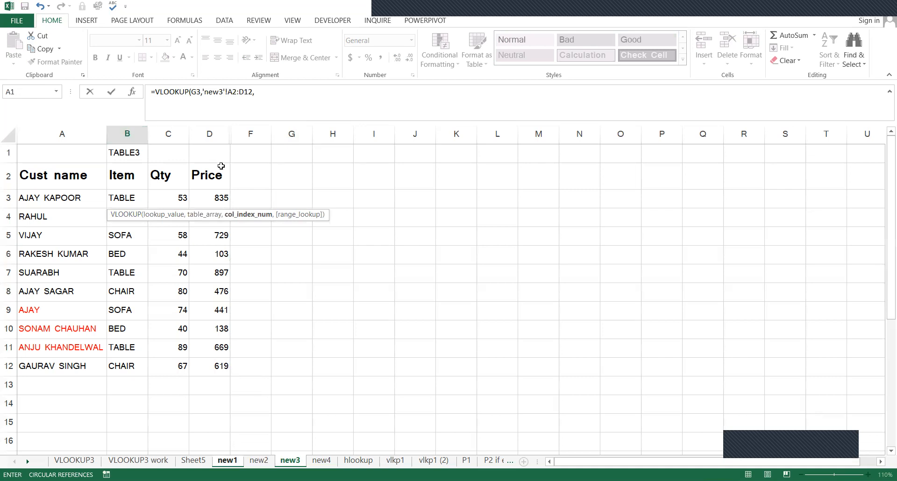
{"action": "type", "text": "2"}
{"action": "type", "text": ",0"}
{"action": "key", "text": "Return"}
{"action": "left_click", "coordinate": [148, 202]}
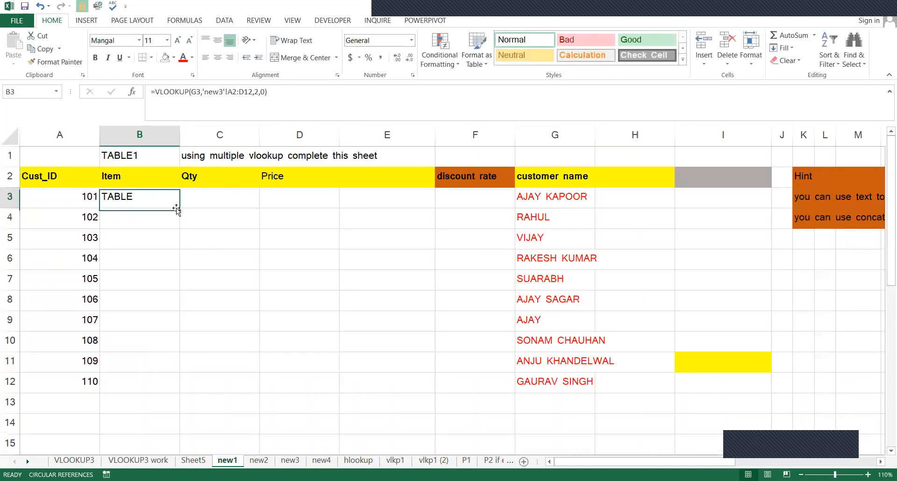
Fill the item VLOOKUP formula from B3 down through B12
{"action": "left_click", "coordinate": [159, 383], "text": "shift"}
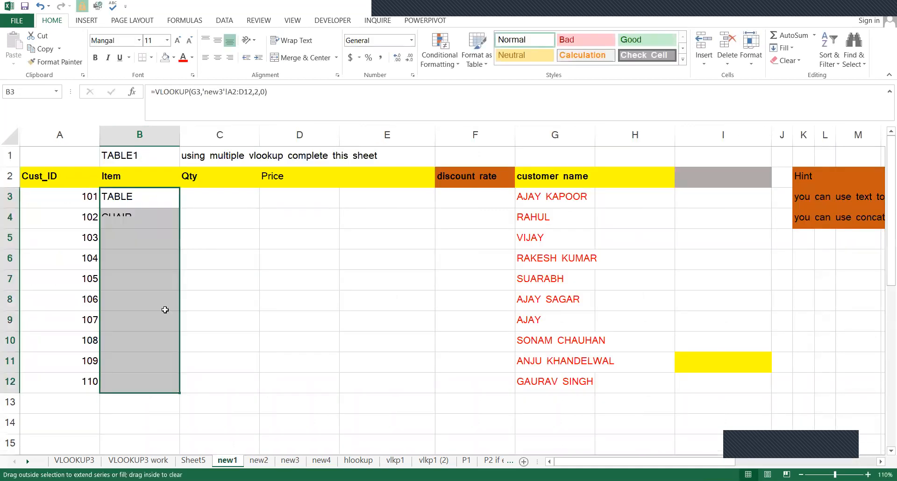
{"action": "key", "text": "ctrl+d"}
Make the table range in B3's VLOOKUP absolute as $A$2:$D$12 and fill the formula across and down through D12
{"action": "left_click", "coordinate": [141, 196]}
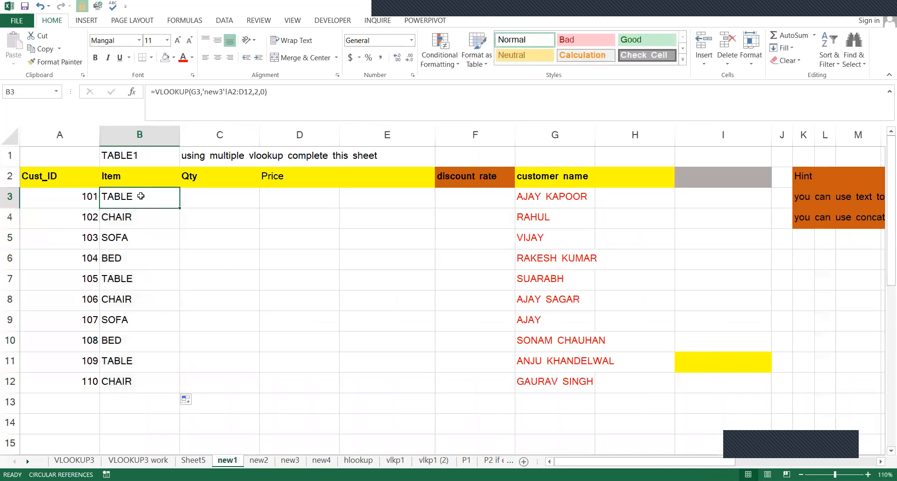
{"action": "key", "text": "F2"}
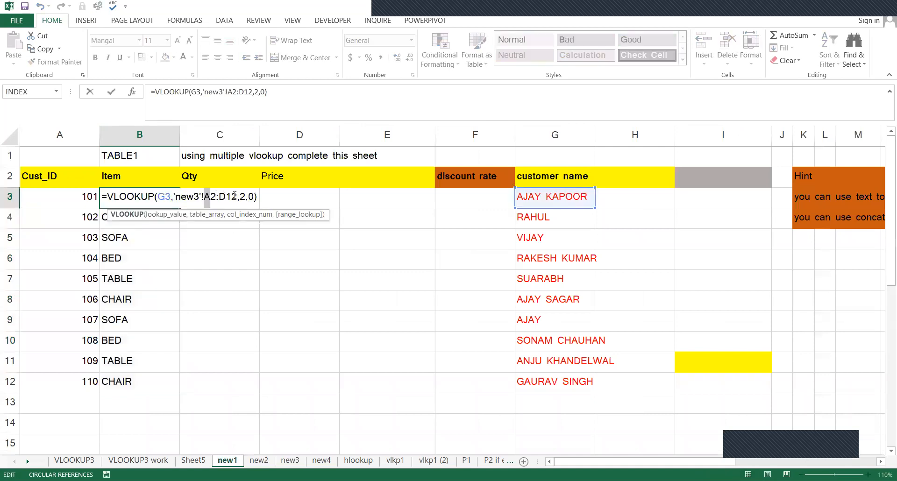
{"action": "double_click", "coordinate": [236, 197]}
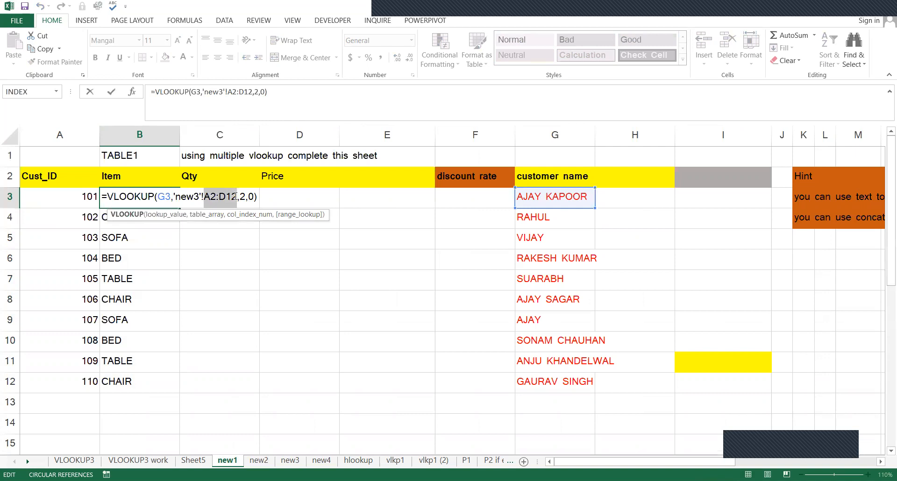
{"action": "key", "text": "F4"}
{"action": "key", "text": "Return"}
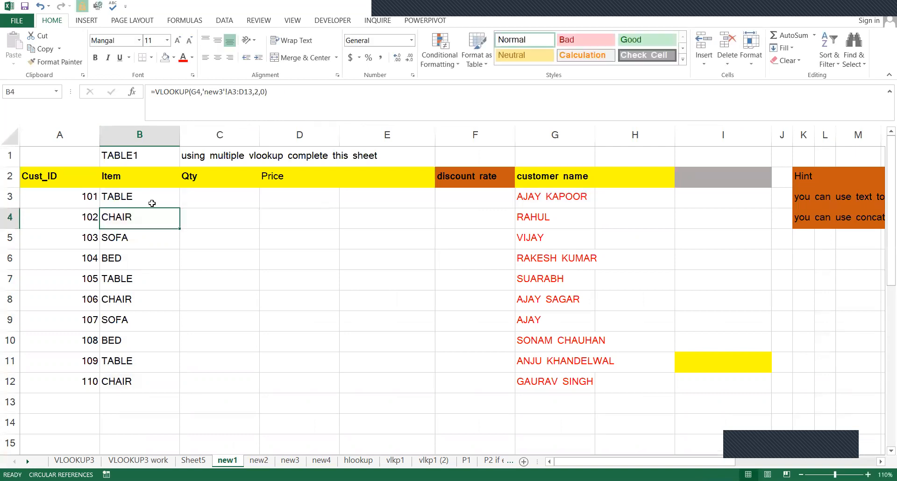
{"action": "left_click", "coordinate": [171, 204]}
{"action": "left_click_drag", "start_coordinate": [179, 207], "coordinate": [331, 385]}
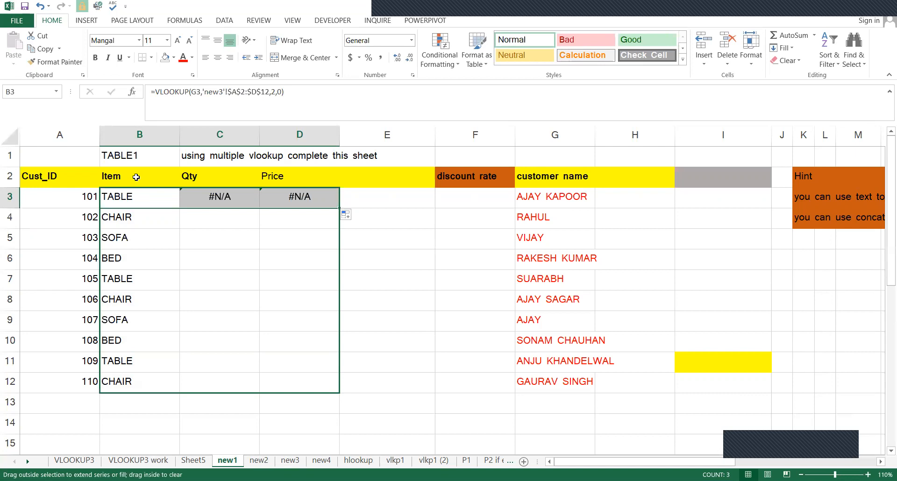
Lock the lookup column in B3's VLOOKUP as $G3 and refill the formula across B3:D12
{"action": "double_click", "coordinate": [168, 198]}
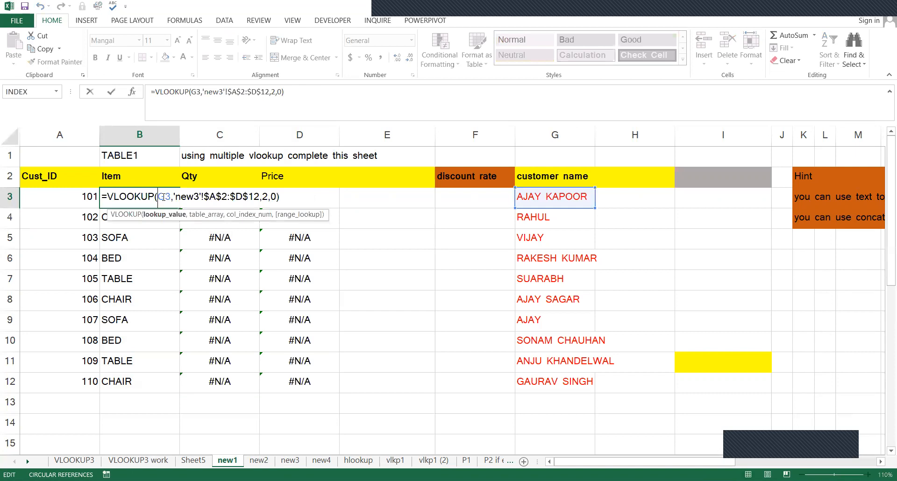
{"action": "type", "text": "$"}
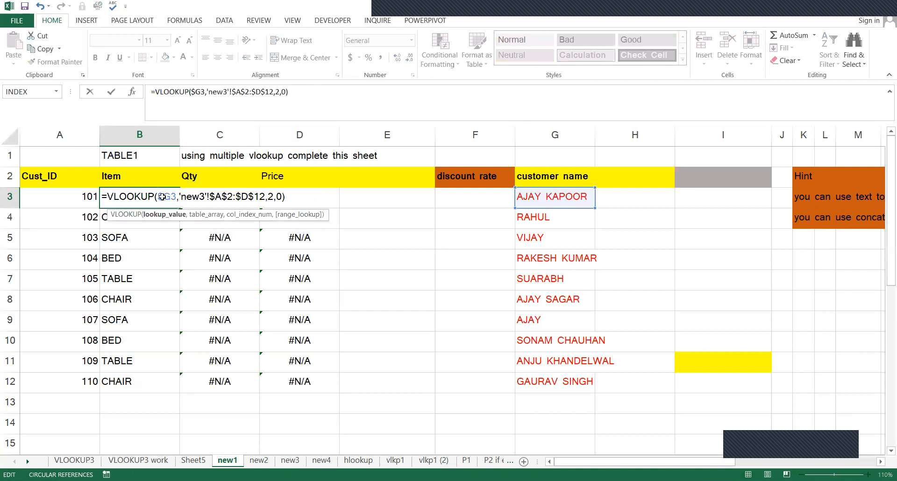
{"action": "key", "text": "Return"}
{"action": "key", "text": "ctrl+shift+Down"}
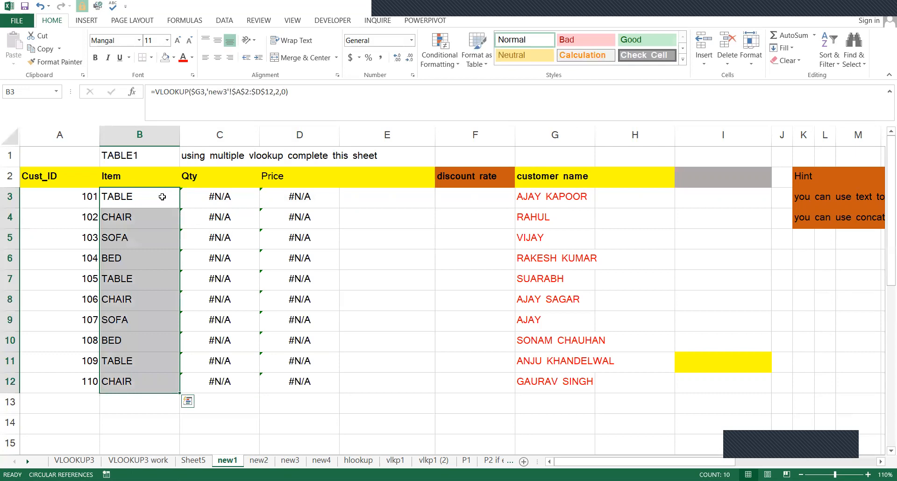
{"action": "key", "text": "shift+Right"}
{"action": "key", "text": "shift+Right"}
{"action": "key", "text": "ctrl+r"}
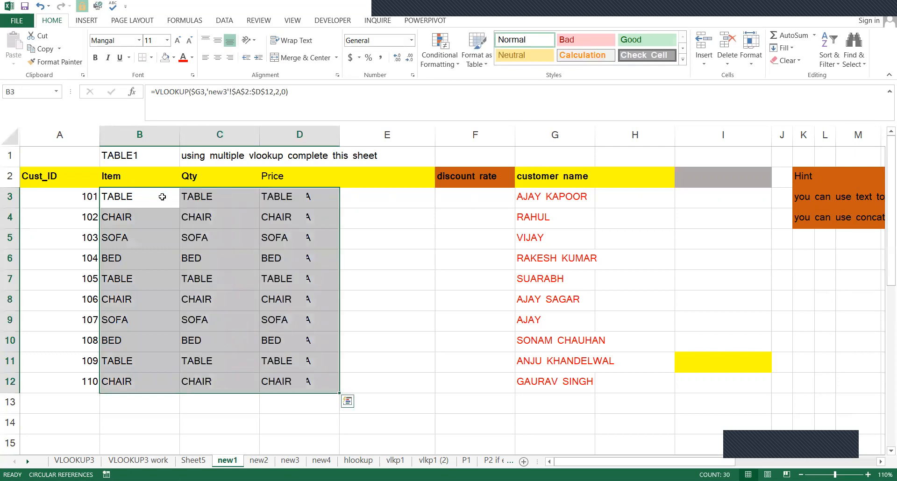
Check the column order of the A2:D12 lookup table on the new3 sheet for the Qty and Price positions
{"action": "key", "text": "Right"}
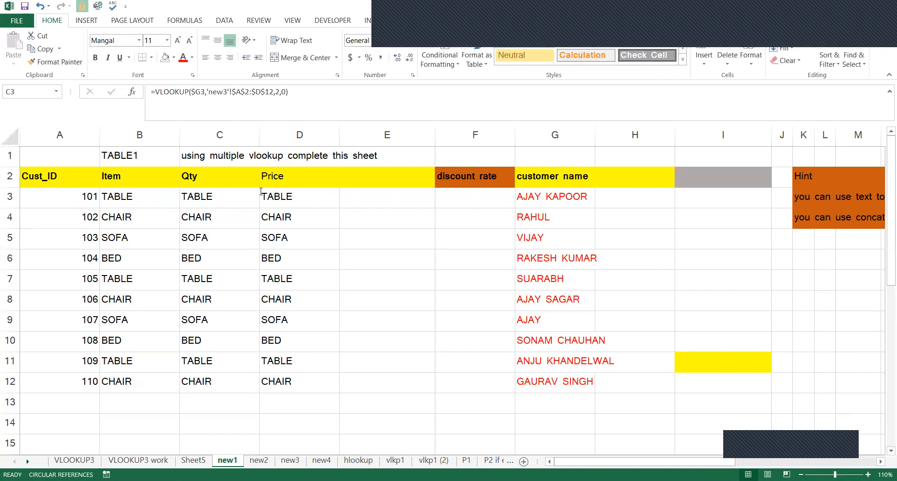
{"action": "key", "text": "F2"}
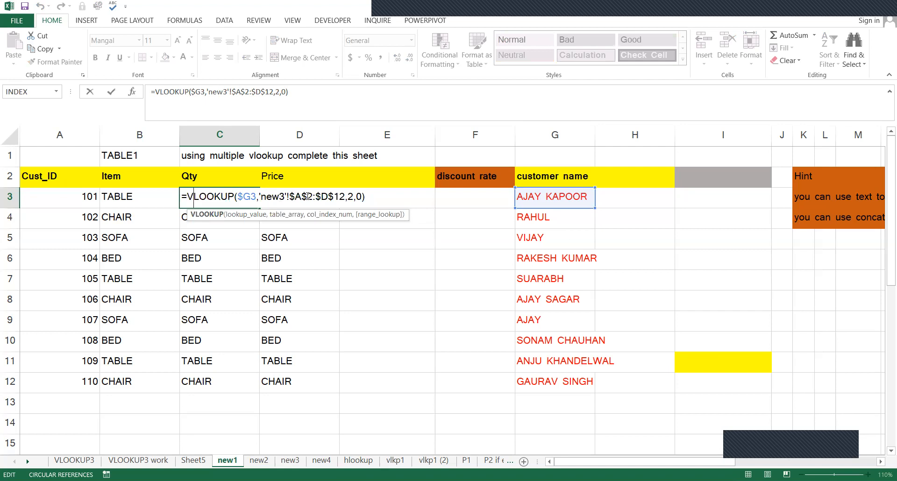
{"action": "left_click", "coordinate": [271, 461]}
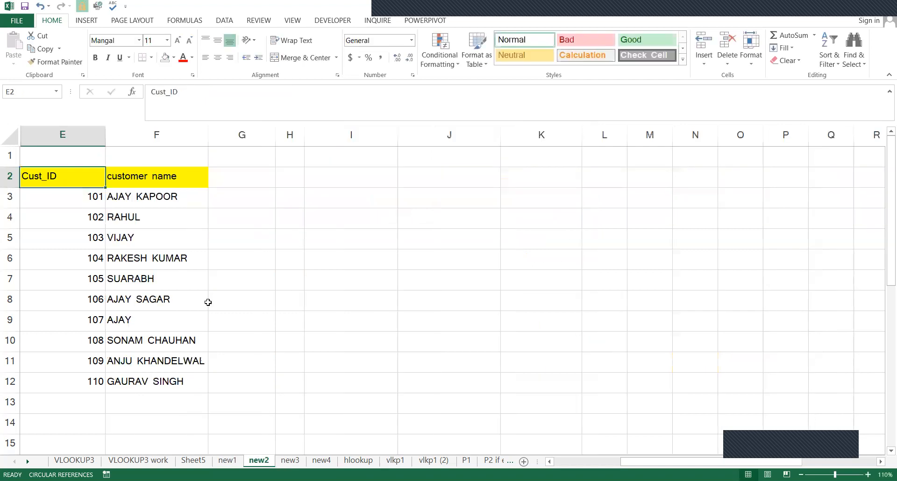
{"action": "key", "text": "ctrl+Page_Down"}
{"action": "left_click_drag", "start_coordinate": [89, 176], "coordinate": [264, 362]}
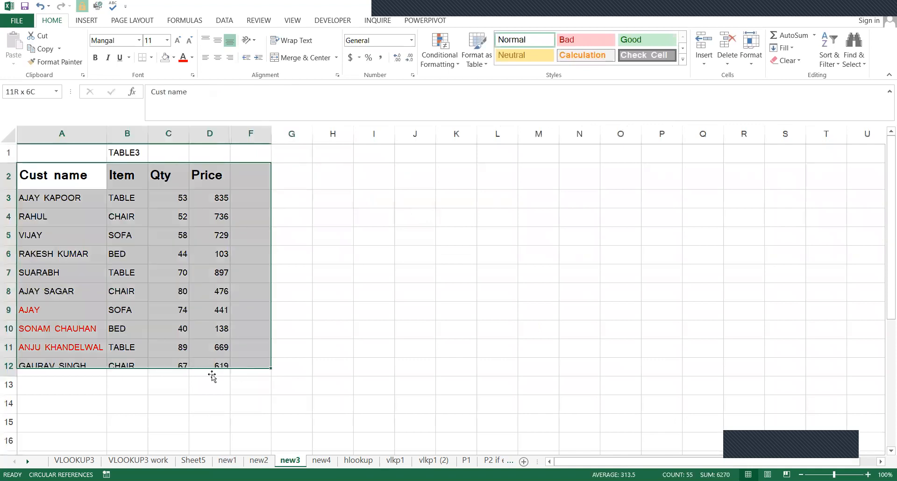
{"action": "left_click_drag", "start_coordinate": [212, 376], "coordinate": [213, 365]}
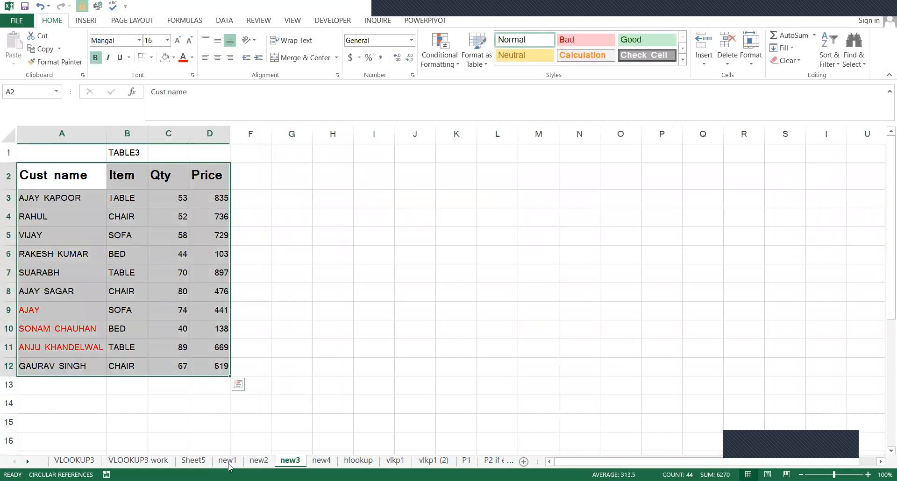
{"action": "left_click", "coordinate": [227, 461]}
Set the column index in C3's VLOOKUP to 3 for the Qty field
{"action": "double_click", "coordinate": [234, 200]}
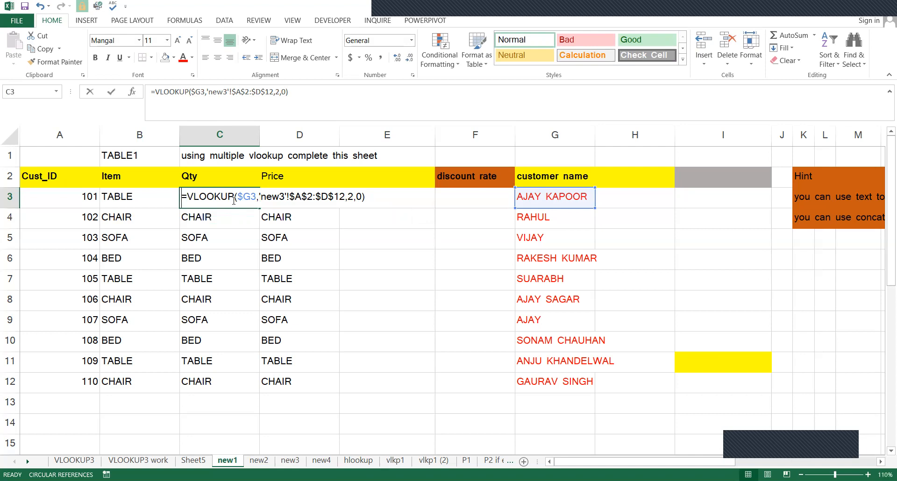
{"action": "left_click", "coordinate": [347, 200]}
{"action": "key", "text": "Delete"}
{"action": "type", "text": "3"}
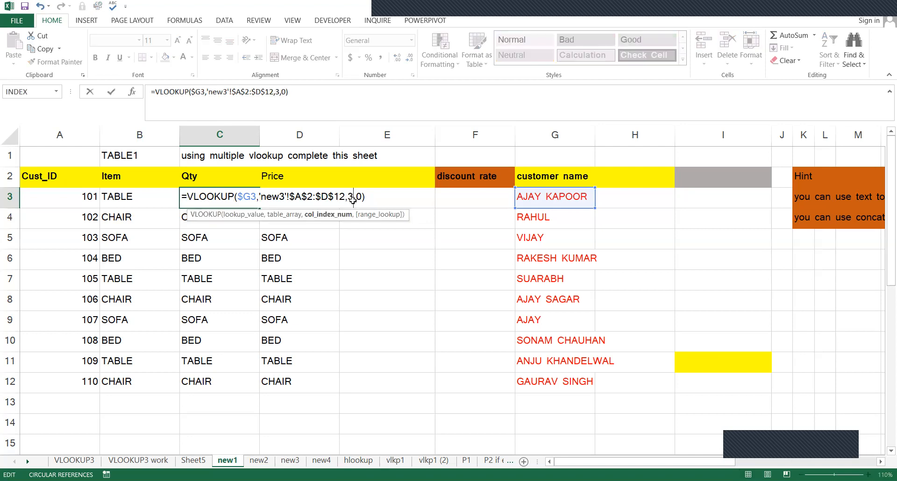
{"action": "key", "text": "Return"}
Fill the Qty VLOOKUP formula from C3 down through C12
{"action": "key", "text": "Up"}
{"action": "key", "text": "ctrl+shift+Down"}
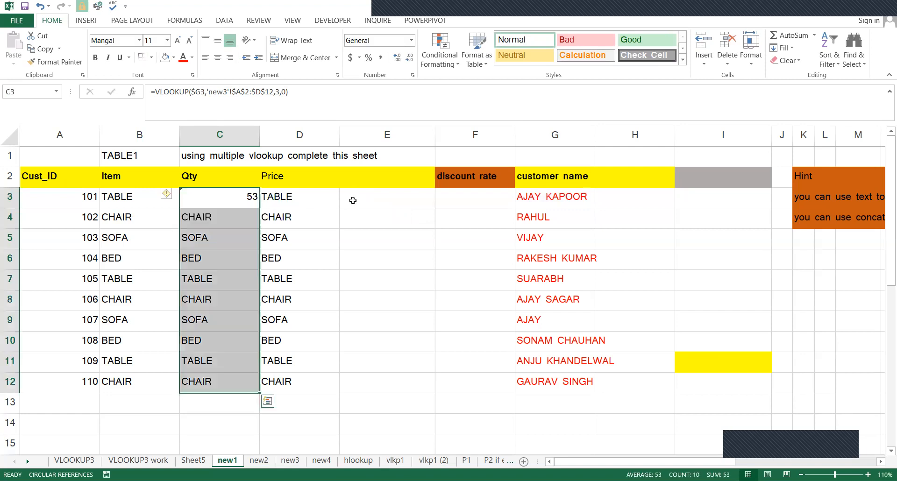
{"action": "key", "text": "ctrl+d"}
Set the column index in D3's VLOOKUP to 4 for the Price field
{"action": "key", "text": "Up"}
{"action": "key", "text": "Down"}
{"action": "key", "text": "Right"}
{"action": "key", "text": "F2"}
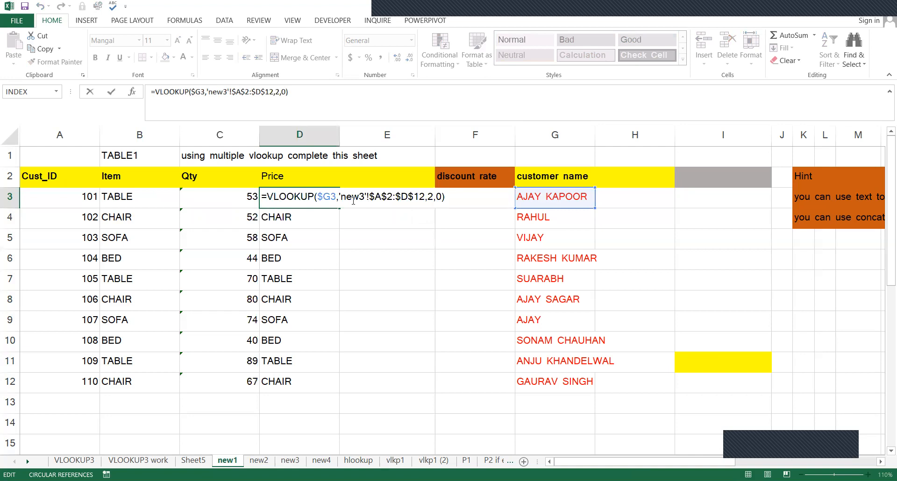
{"action": "key", "text": "Left"}
{"action": "key", "text": "Left"}
{"action": "key", "text": "Left"}
{"action": "key", "text": "BackSpace"}
{"action": "type", "text": "4"}
{"action": "key", "text": "Return"}
Fill the Price VLOOKUP formula from D3 down through D12
{"action": "key", "text": "Up"}
{"action": "key", "text": "ctrl+shift+Down"}
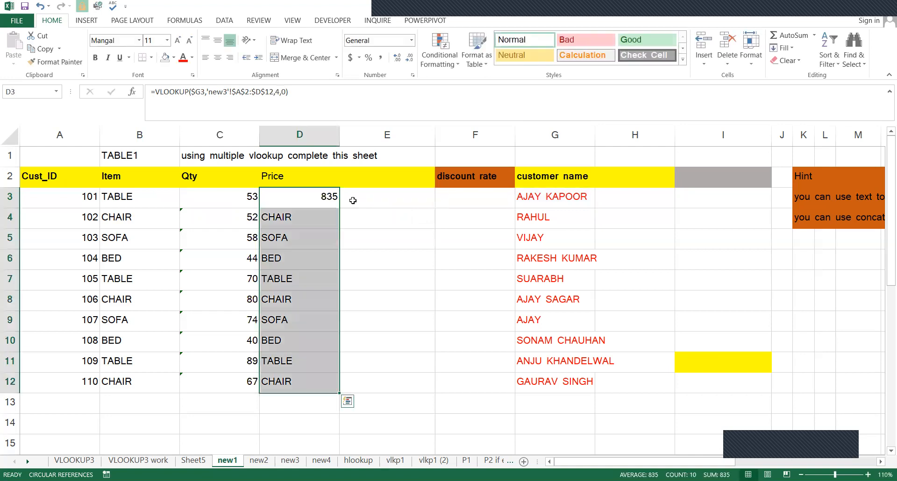
{"action": "key", "text": "ctrl+d"}
{"action": "left_click", "coordinate": [353, 200]}
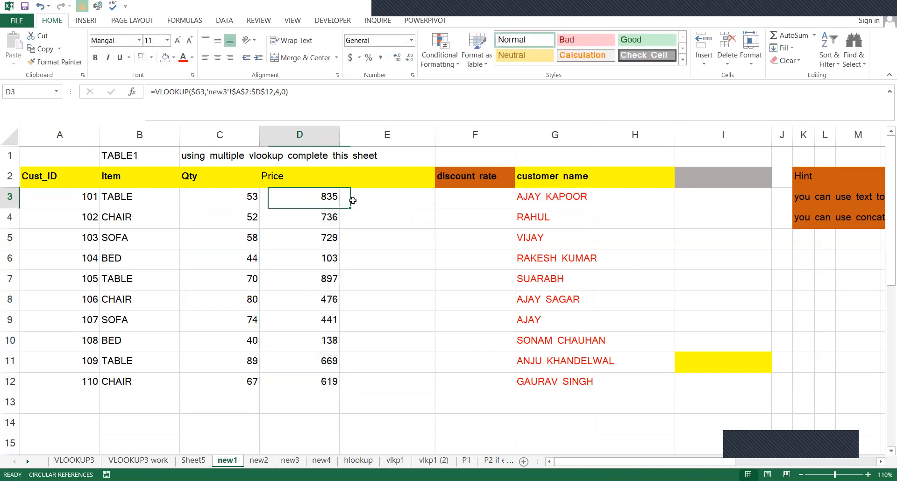
{"action": "key", "text": "Left"}
{"action": "key", "text": "Left"}
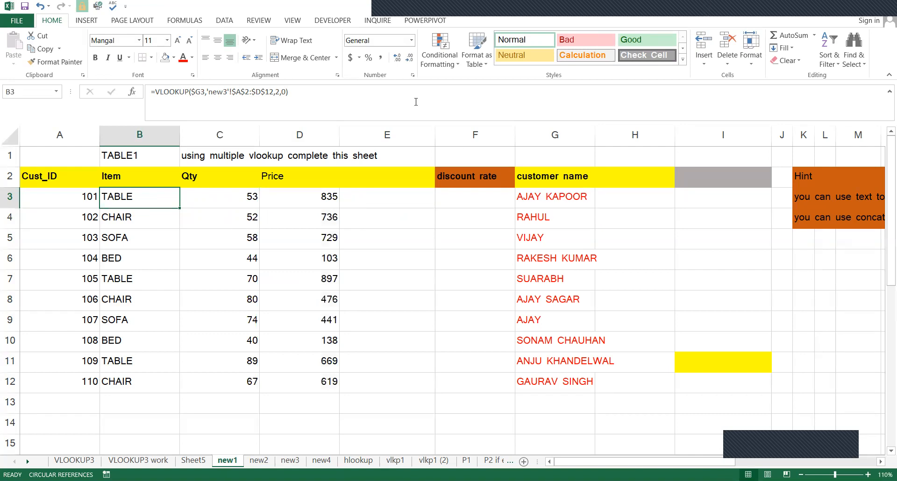
{"action": "left_click", "coordinate": [154, 202]}
{"action": "double_click", "coordinate": [213, 196]}
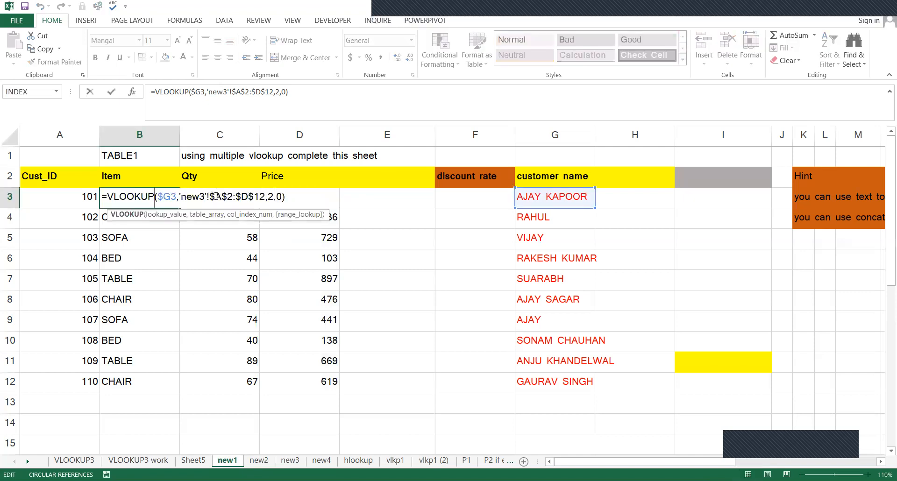
{"action": "left_click", "coordinate": [216, 196]}
{"action": "key", "text": "BackSpace"}
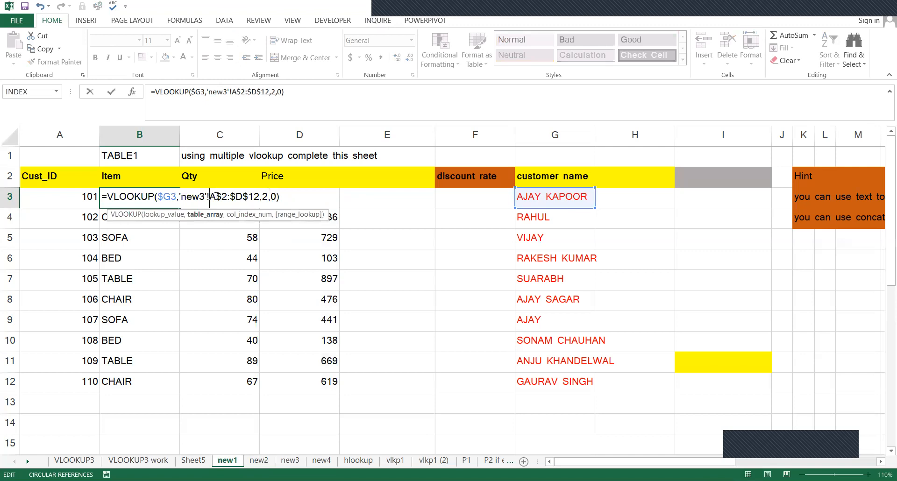
{"action": "key", "text": "Right"}
{"action": "key", "text": "Right"}
{"action": "key", "text": "BackSpace"}
{"action": "key", "text": "Right"}
{"action": "key", "text": "Right"}
{"action": "key", "text": "Left"}
{"action": "key", "text": "Escape"}
{"action": "key", "text": "Left"}
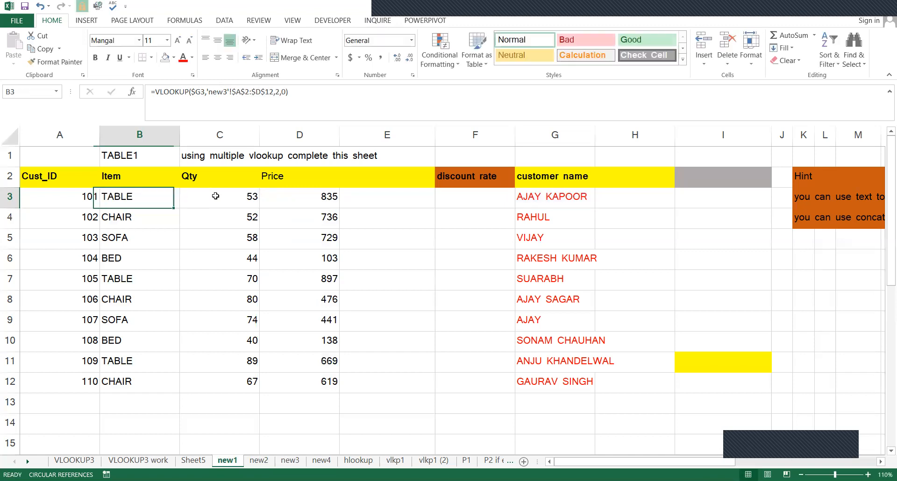
Change the lookup value in B3's VLOOKUP to the relative reference G3, removing its column lock
{"action": "key", "text": "F2"}
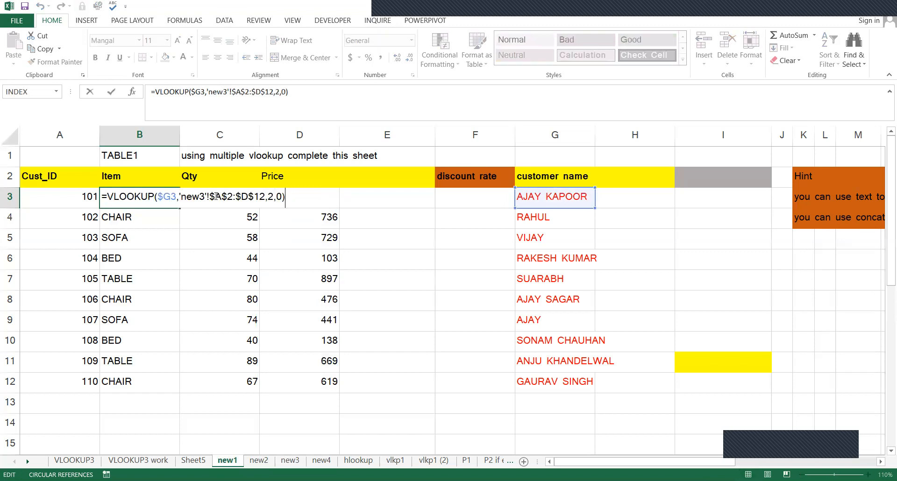
{"action": "left_click", "coordinate": [216, 196]}
{"action": "key", "text": "Left"}
{"action": "key", "text": "Left"}
{"action": "key", "text": "Left"}
{"action": "key", "text": "Left"}
{"action": "key", "text": "Left"}
{"action": "key", "text": "Left"}
{"action": "key", "text": "Left"}
{"action": "key", "text": "Left"}
{"action": "key", "text": "Left"}
{"action": "key", "text": "Left"}
{"action": "key", "text": "Left"}
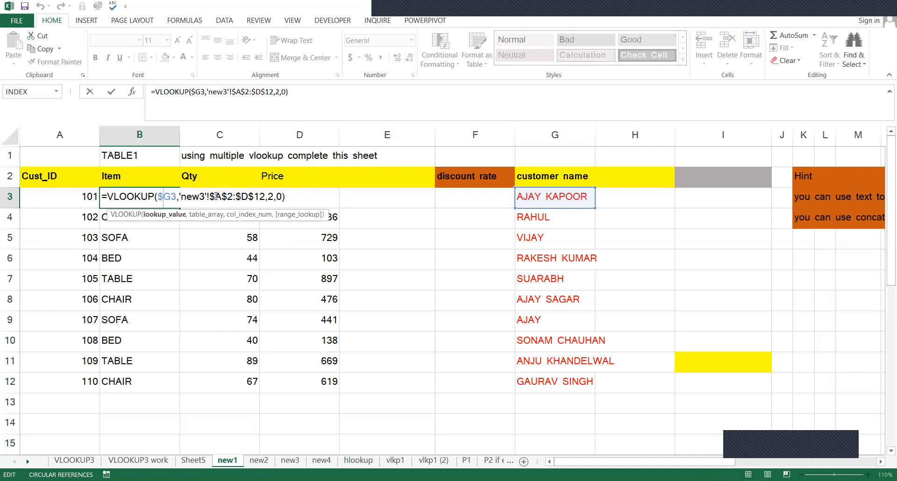
{"action": "key", "text": "BackSpace"}
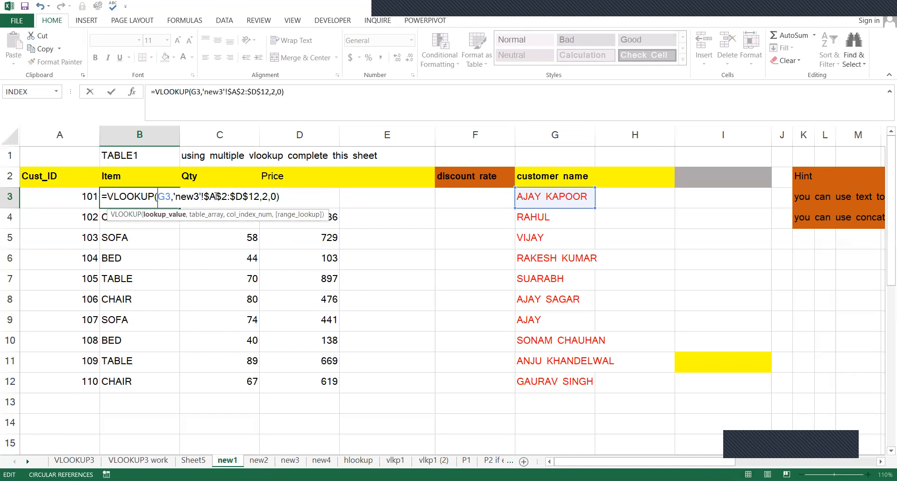
{"action": "key", "text": "ctrl+Return"}
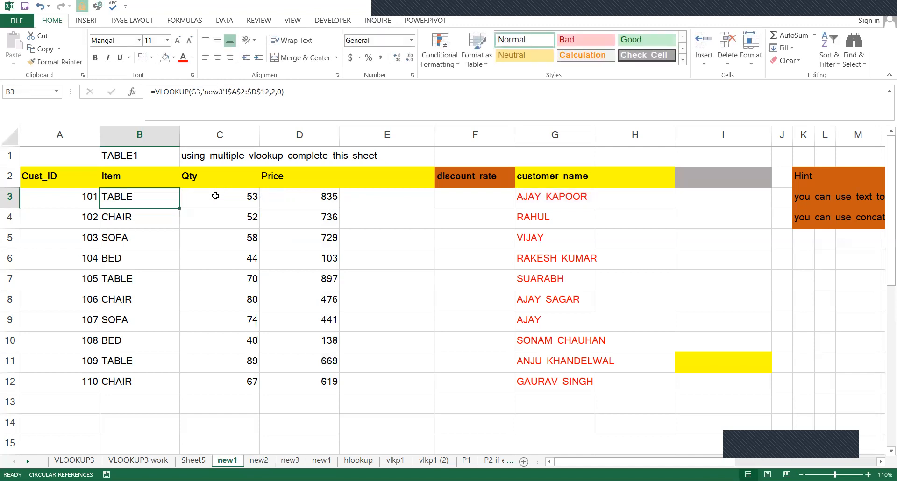
Fill the B3 formula with its relative G3 lookup value across to D3
{"action": "left_click", "coordinate": [215, 196], "text": "shift"}
{"action": "key", "text": "shift+Left"}
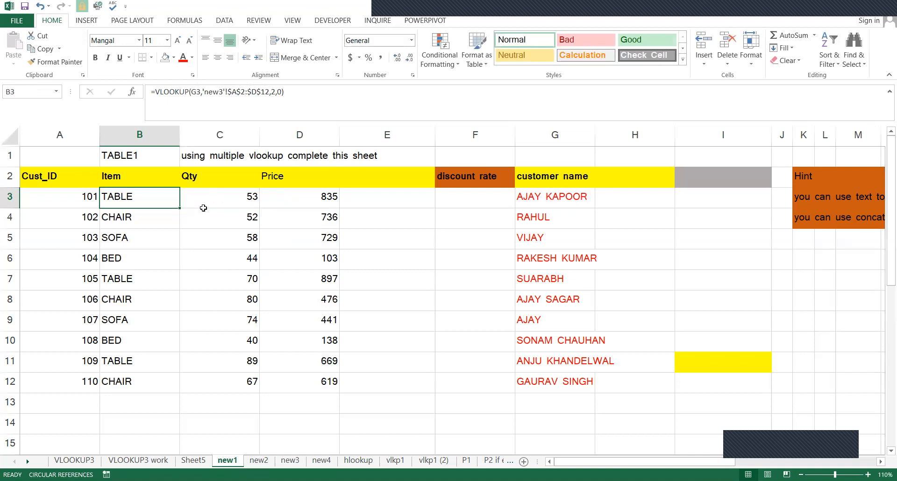
{"action": "left_click_drag", "start_coordinate": [178, 209], "coordinate": [251, 224]}
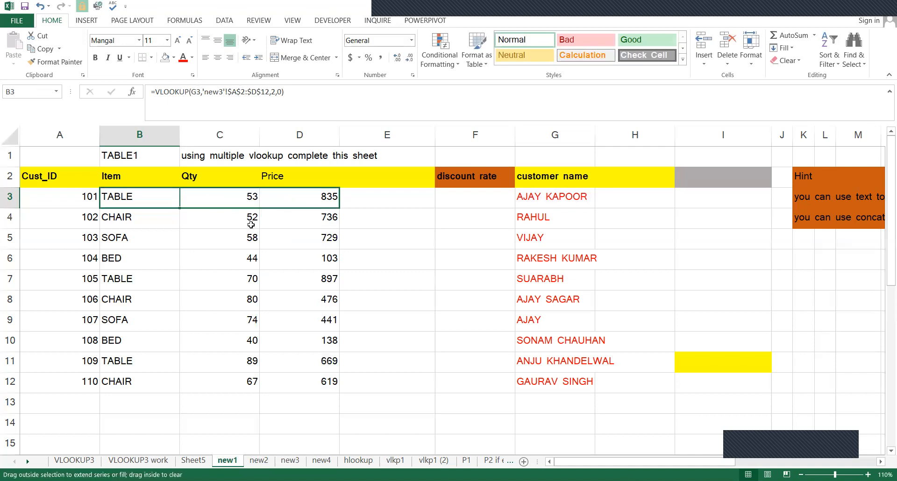
Compare the lookup value references in the VLOOKUP formulas of B3, C3 and D3
{"action": "left_click", "coordinate": [219, 198]}
{"action": "double_click", "coordinate": [133, 202]}
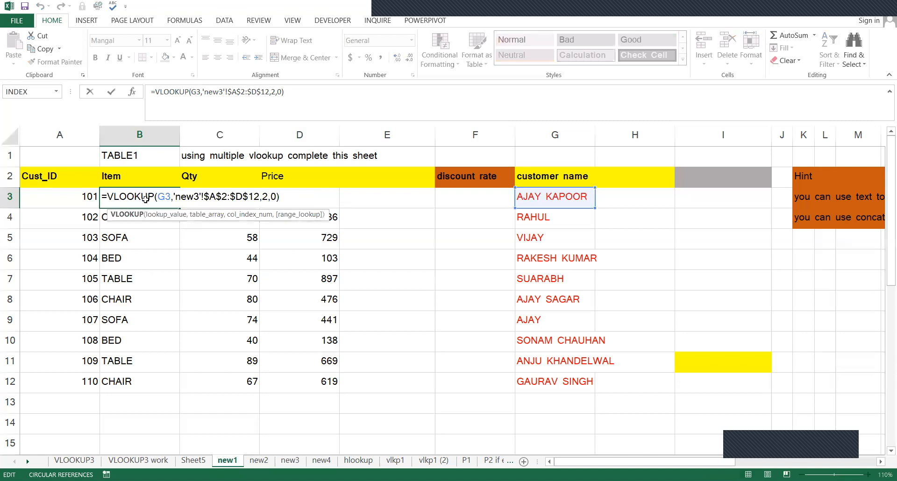
{"action": "key", "text": "Escape"}
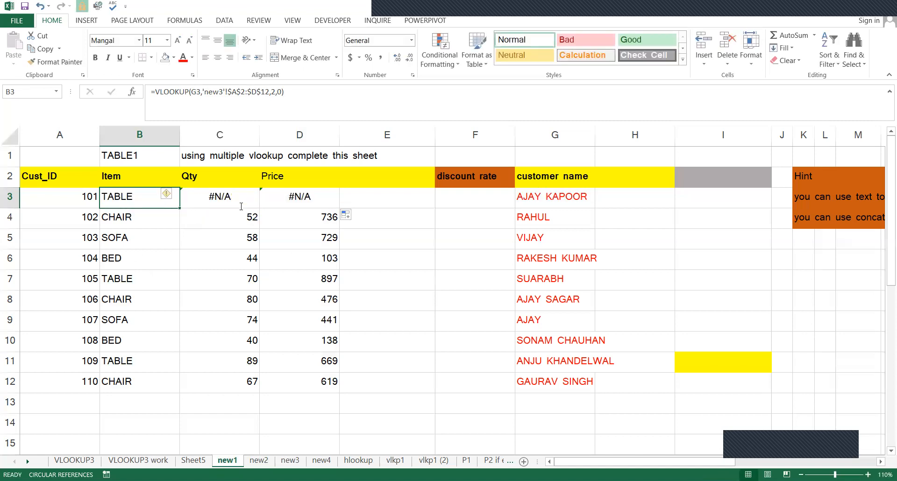
{"action": "double_click", "coordinate": [241, 205]}
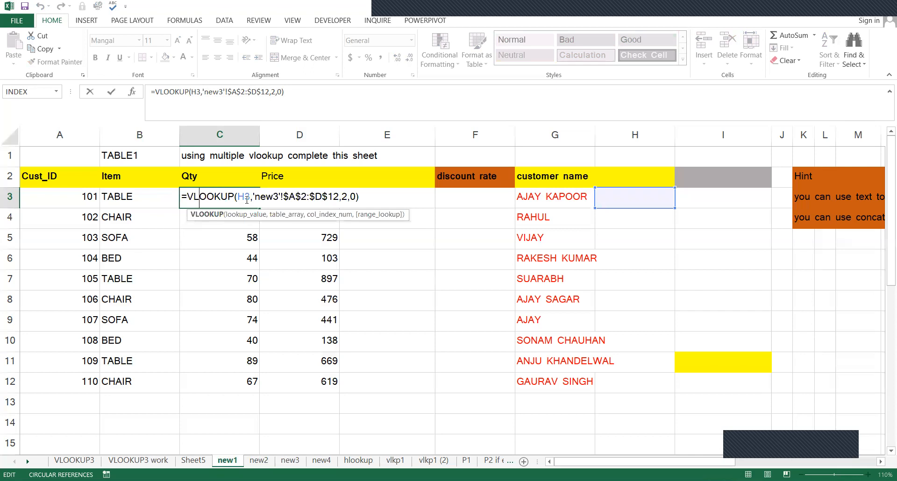
{"action": "left_click", "coordinate": [289, 203]}
{"action": "double_click", "coordinate": [289, 202]}
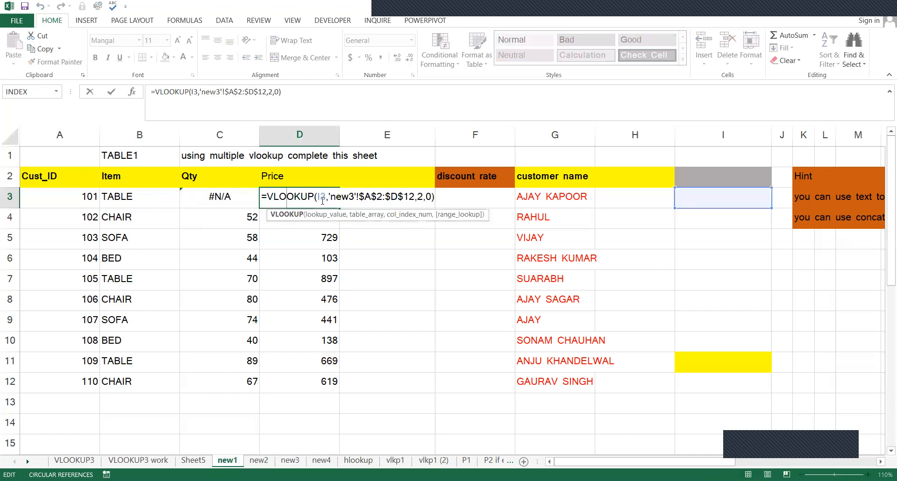
Lock the column of the lookup value in B3's VLOOKUP by changing the reference to $G3
{"action": "key", "text": "Escape"}
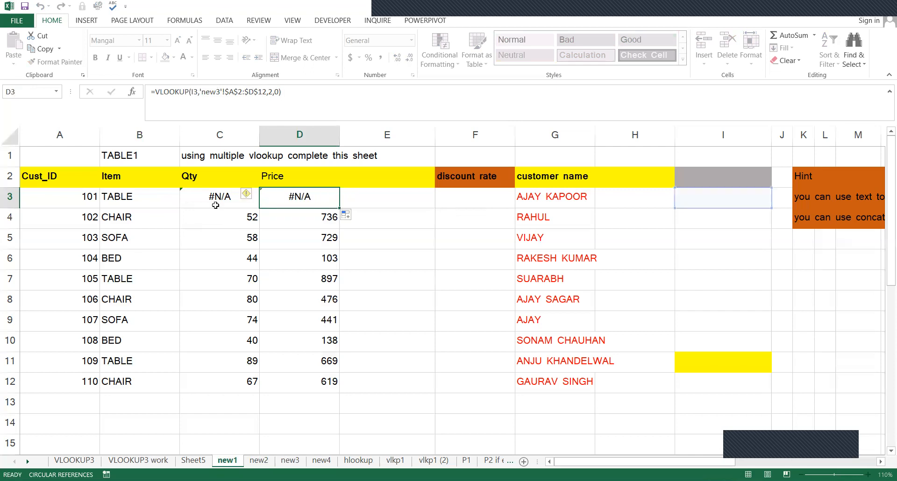
{"action": "left_click", "coordinate": [166, 204]}
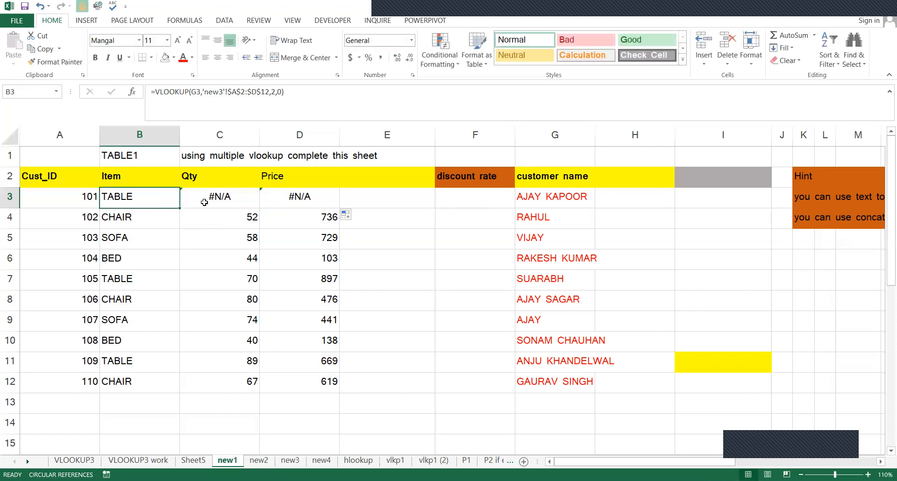
{"action": "double_click", "coordinate": [161, 196]}
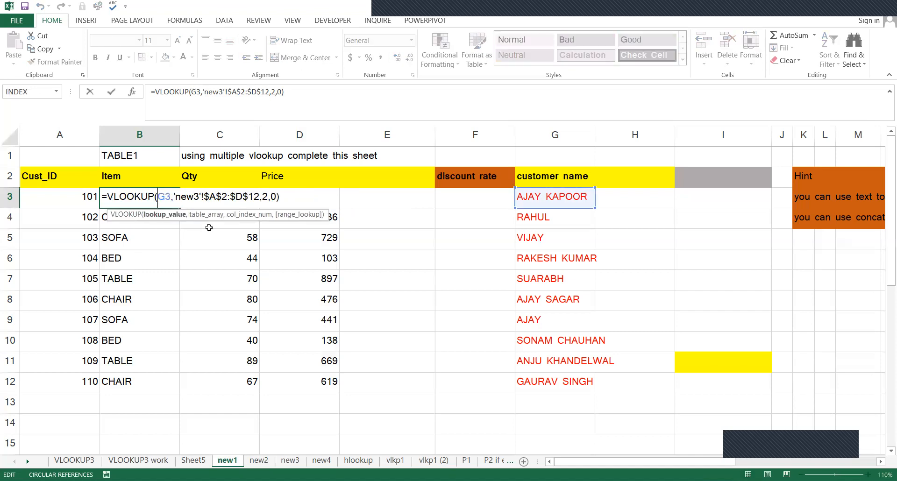
{"action": "type", "text": "$"}
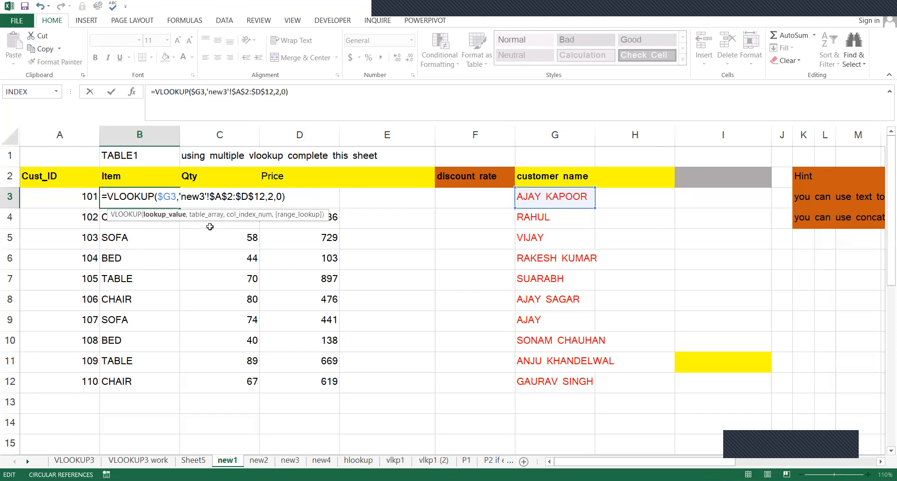
{"action": "key", "text": "Return"}
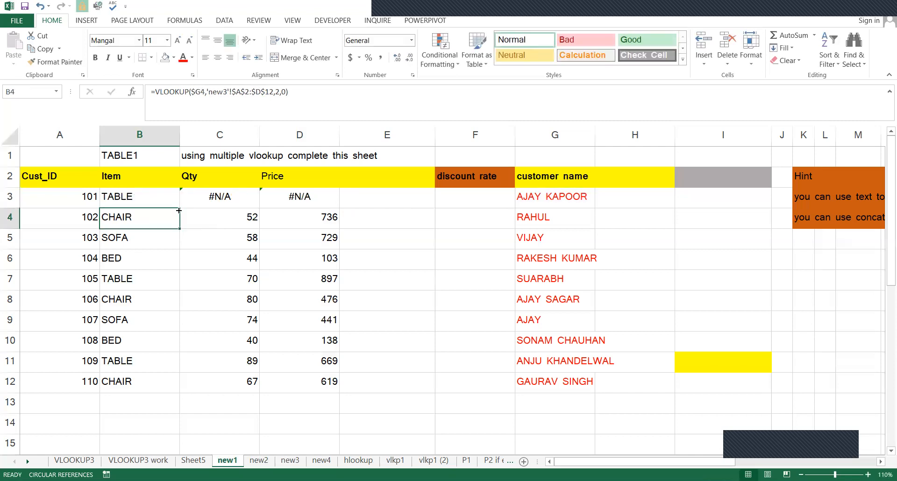
Fill the B3 formula with its $G3 lookup value across to D3 and inspect the copied formulas
{"action": "key", "text": "Up"}
{"action": "left_click_drag", "start_coordinate": [180, 210], "coordinate": [266, 234]}
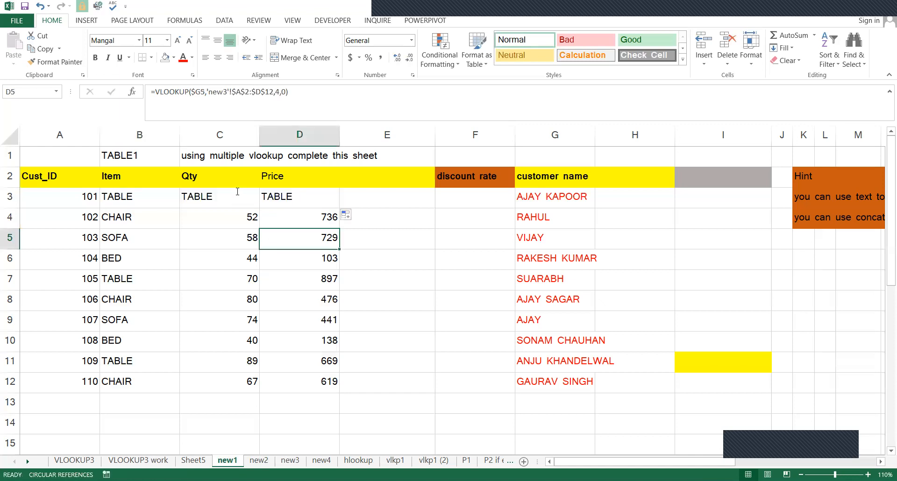
{"action": "double_click", "coordinate": [238, 196]}
{"action": "key", "text": "Escape"}
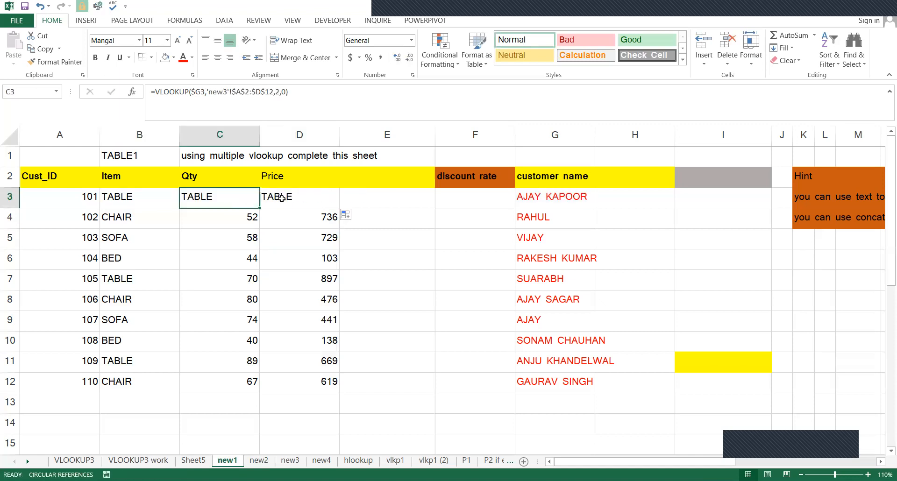
{"action": "key", "text": "Right"}
Examine the column order of TABLE3 in A2:D12 on the new3 sheet and return to new1
{"action": "left_click", "coordinate": [289, 460]}
{"action": "left_click_drag", "start_coordinate": [77, 179], "coordinate": [221, 372]}
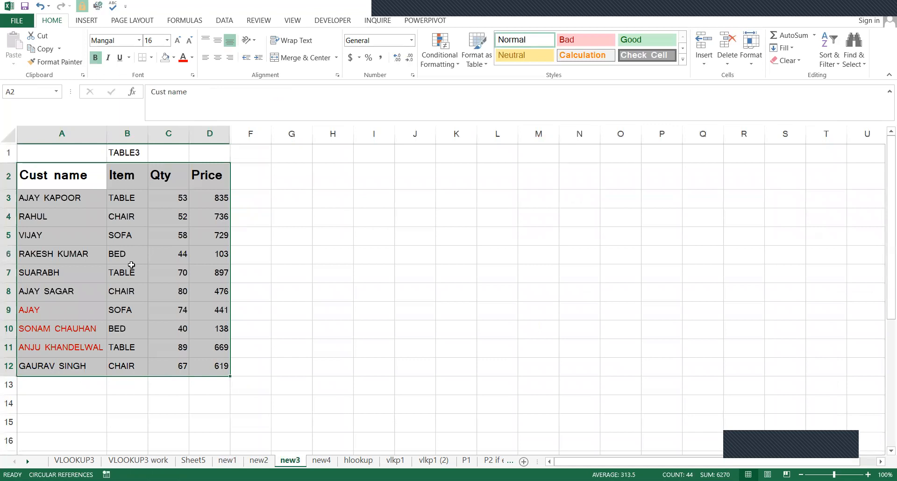
{"action": "left_click_drag", "start_coordinate": [47, 197], "coordinate": [203, 338]}
{"action": "left_click_drag", "start_coordinate": [48, 229], "coordinate": [221, 332]}
{"action": "left_click_drag", "start_coordinate": [67, 267], "coordinate": [210, 370]}
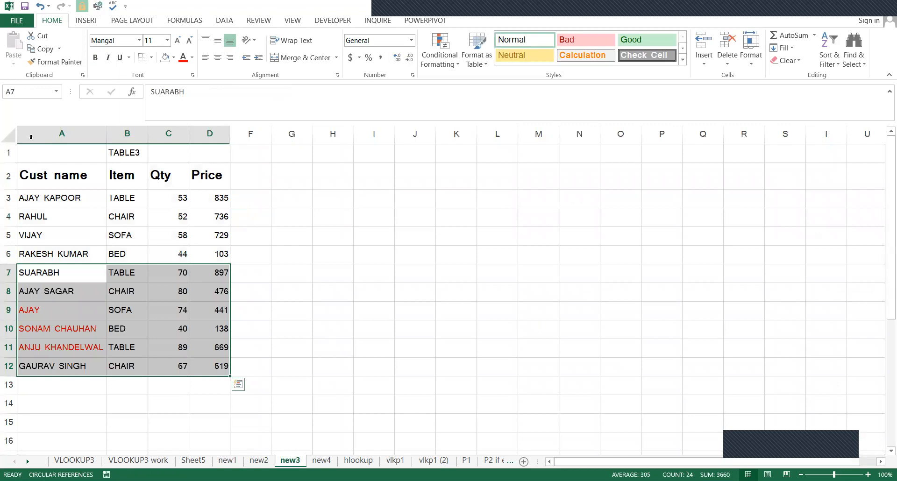
{"action": "left_click", "coordinate": [127, 235]}
{"action": "left_click_drag", "start_coordinate": [47, 176], "coordinate": [219, 369]}
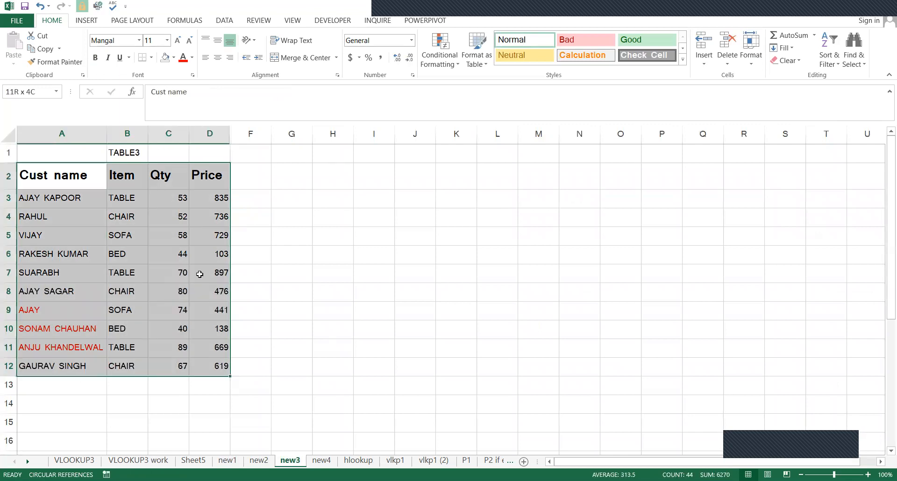
{"action": "left_click", "coordinate": [265, 463]}
{"action": "left_click", "coordinate": [223, 461]}
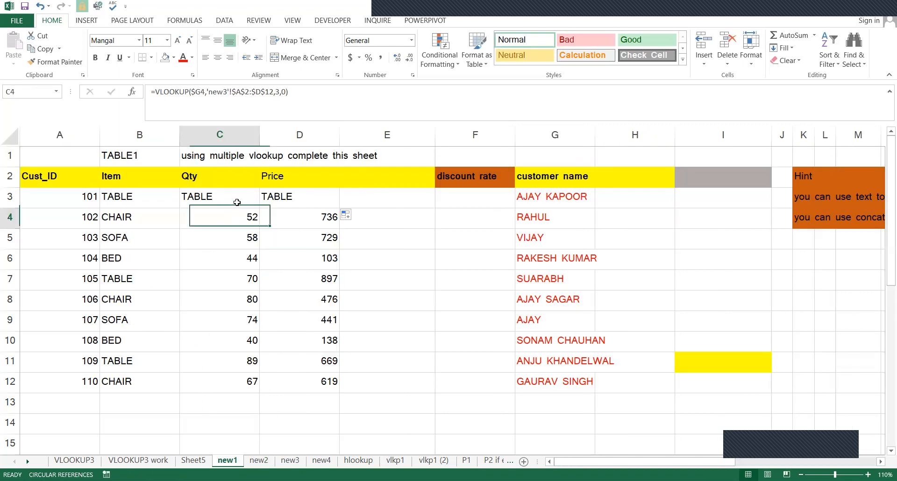
Replace the Qty formula in C3 with a copy of the one in C4, using column index 3
{"action": "left_click", "coordinate": [237, 202]}
{"action": "left_click", "coordinate": [242, 227]}
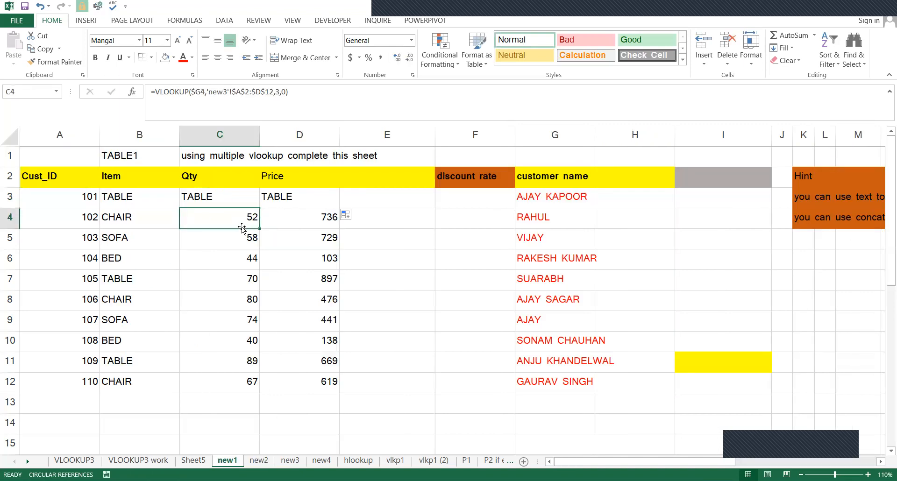
{"action": "type", "text": "1"}
{"action": "key", "text": "Escape"}
{"action": "key", "text": "ctrl+z"}
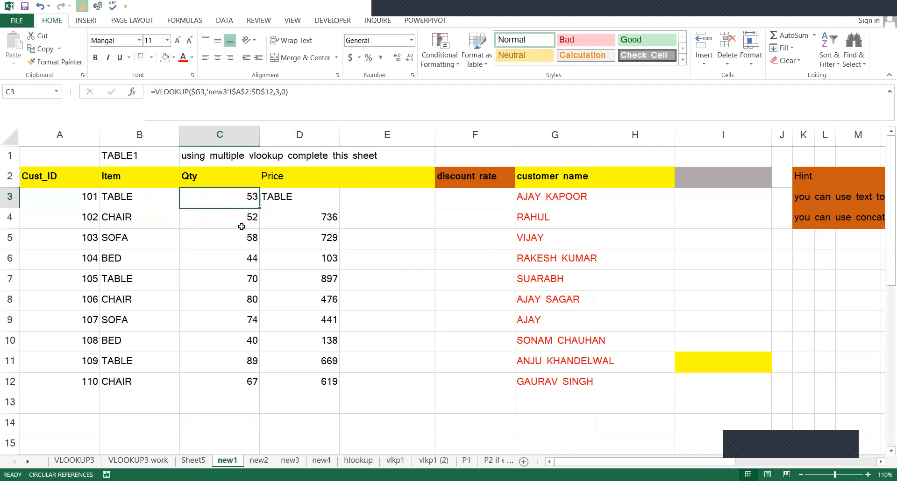
Replace the Price formula in D3 with a copy of the one in D4
{"action": "key", "text": "Right"}
{"action": "key", "text": "ctrl+c"}
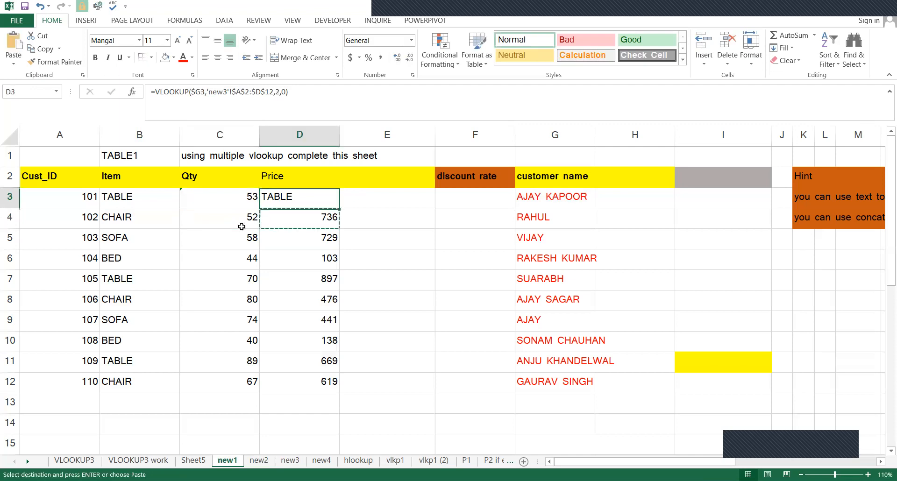
{"action": "key", "text": "Return"}
{"action": "key", "text": "Up"}
{"action": "key", "text": "Down"}
{"action": "key", "text": "Right"}
{"action": "key", "text": "Right"}
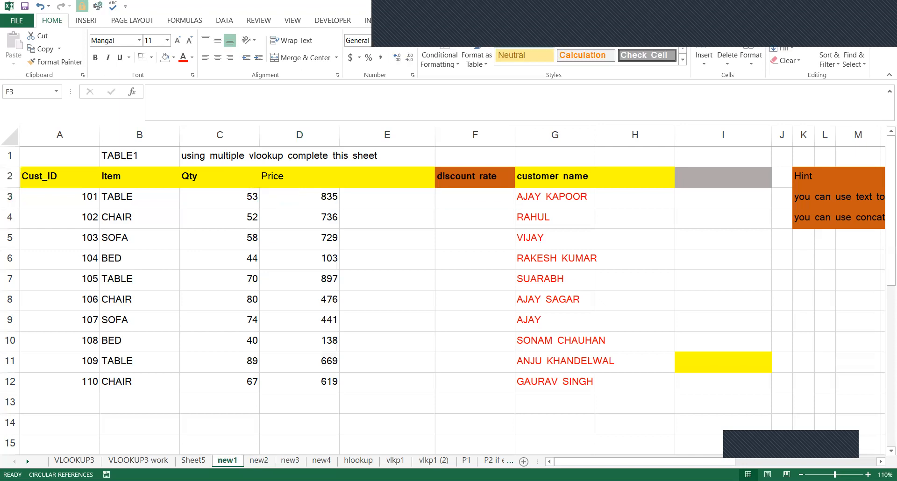
Insert a blank column D before the Discount column on the new4 sheet
{"action": "left_click", "coordinate": [322, 461]}
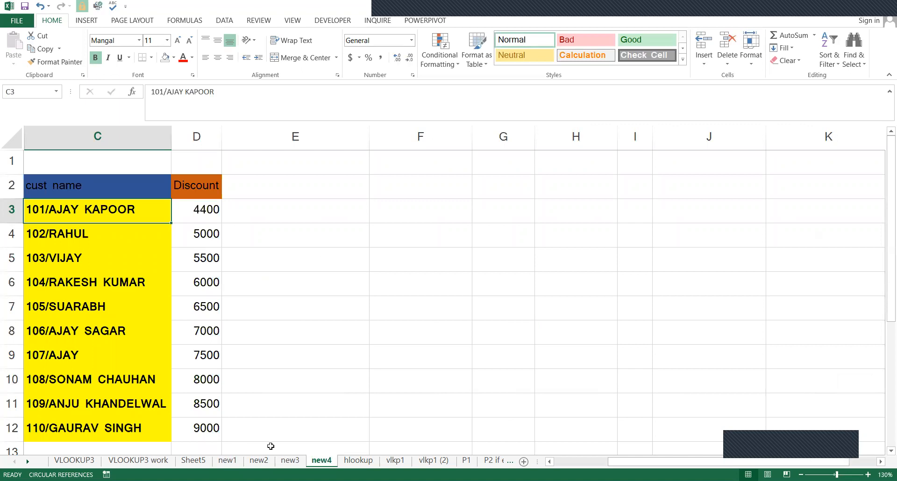
{"action": "left_click", "coordinate": [229, 461]}
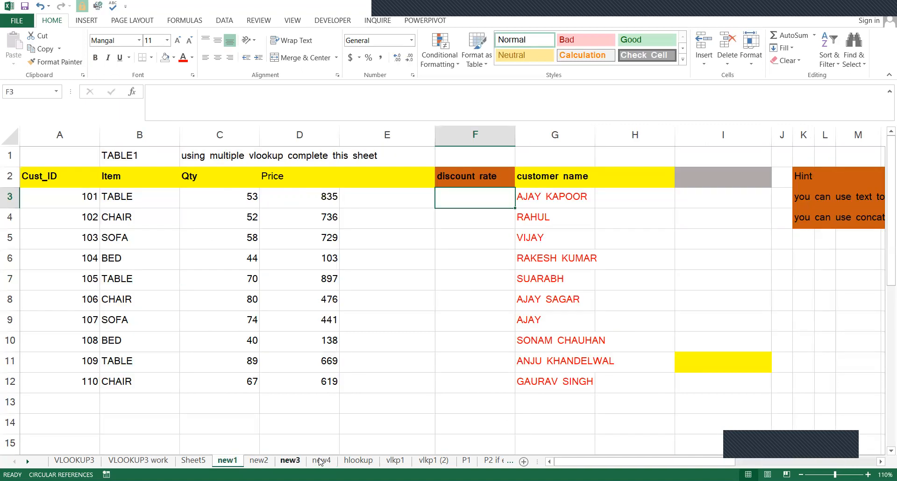
{"action": "left_click", "coordinate": [320, 461]}
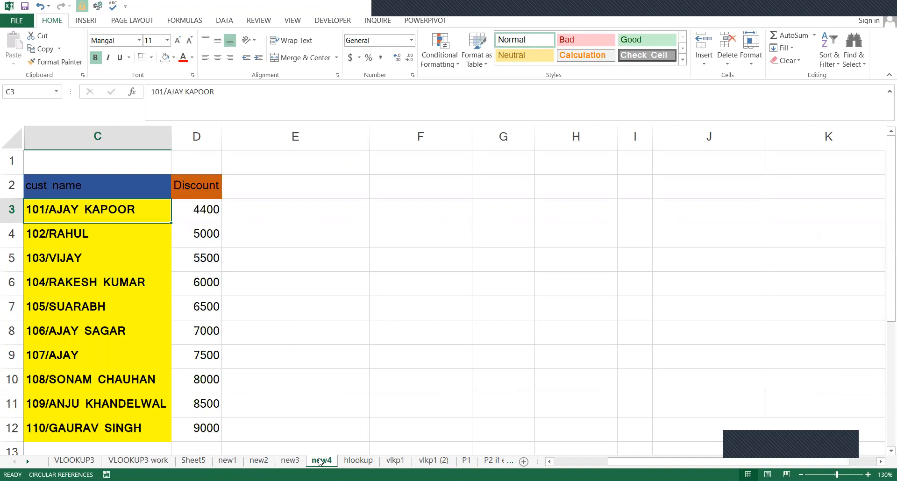
{"action": "key", "text": "Right"}
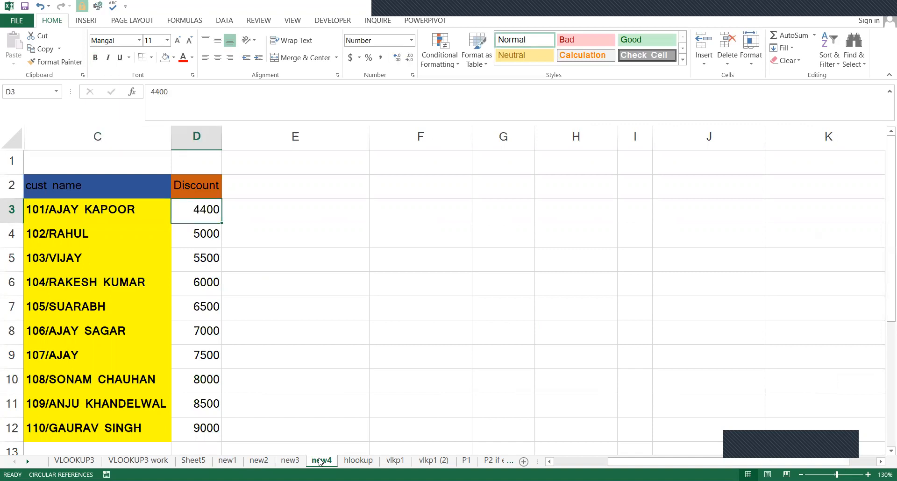
{"action": "key", "text": "alt"}
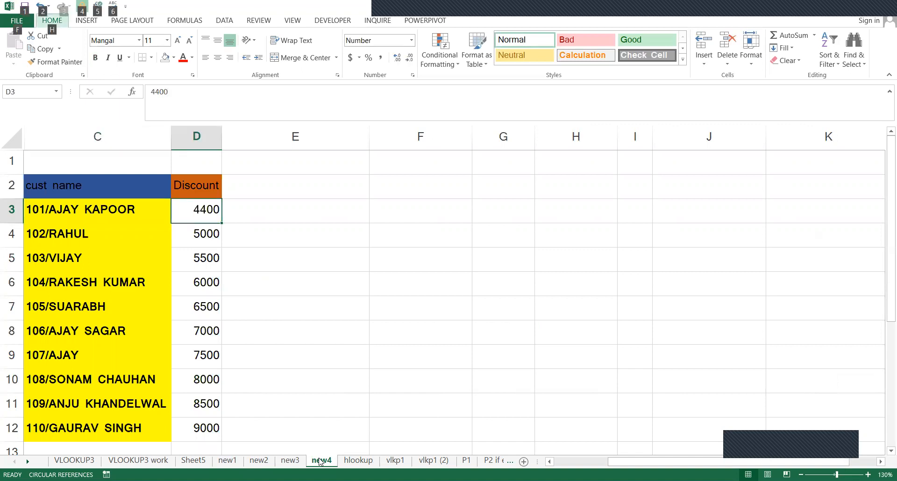
{"action": "key", "text": "Escape"}
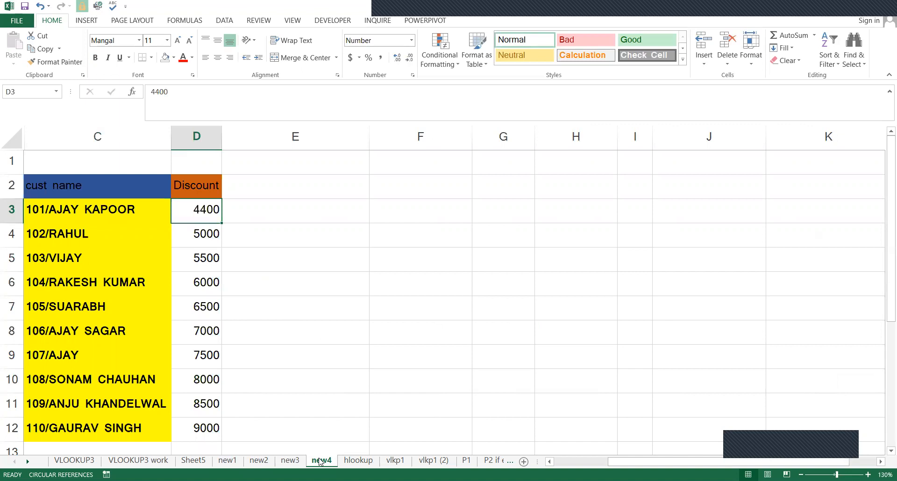
{"action": "key", "text": "alt"}
{"action": "key", "text": "h"}
{"action": "key", "text": "i"}
{"action": "key", "text": "c"}
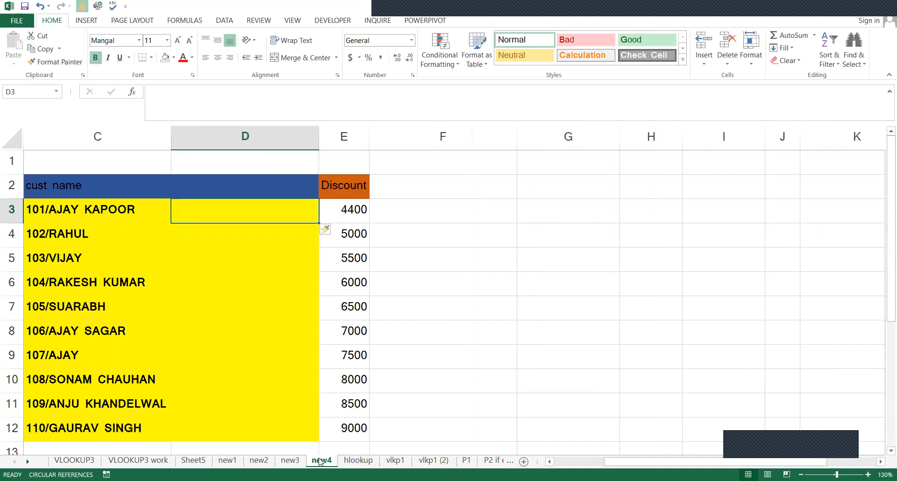
Remove the fill colour from C2:D12 and make the cust name header in C2 bold at size 14
{"action": "left_click_drag", "start_coordinate": [77, 191], "coordinate": [214, 431]}
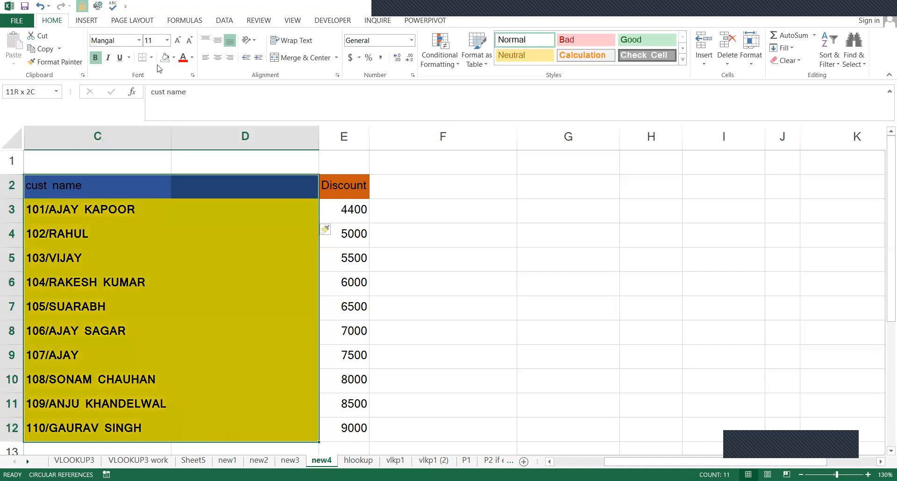
{"action": "key", "text": "ctrl+z"}
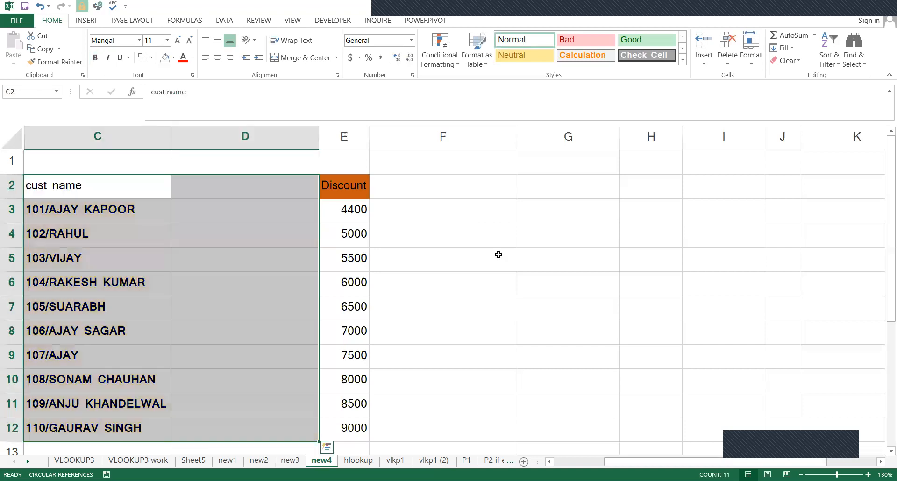
{"action": "left_click", "coordinate": [86, 182]}
{"action": "key", "text": "ctrl+b"}
{"action": "left_click", "coordinate": [178, 40]}
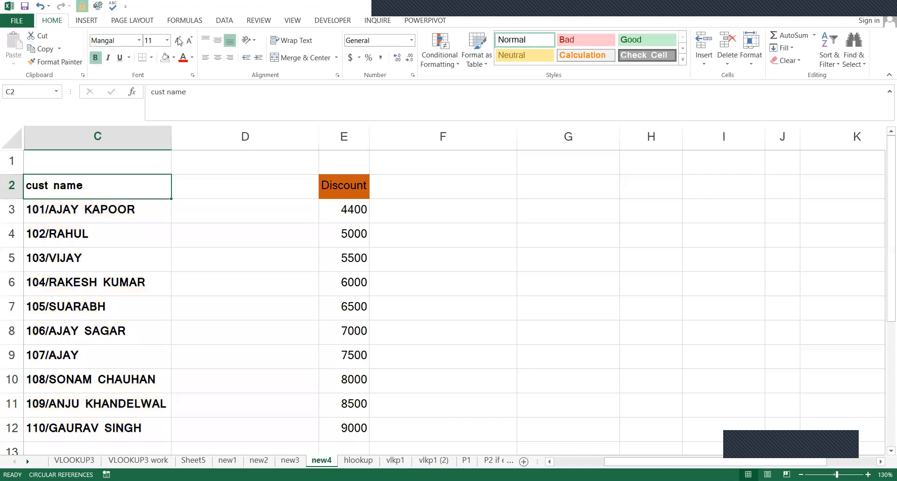
Reduce the font size of the customer entries in C3:C12 to 10
{"action": "mouse_move", "coordinate": [65, 213]}
{"action": "left_mouse_down"}
{"action": "mouse_move", "coordinate": [96, 365]}
{"action": "mouse_move", "coordinate": [112, 387]}
{"action": "left_mouse_up"}
{"action": "left_click", "coordinate": [189, 40]}
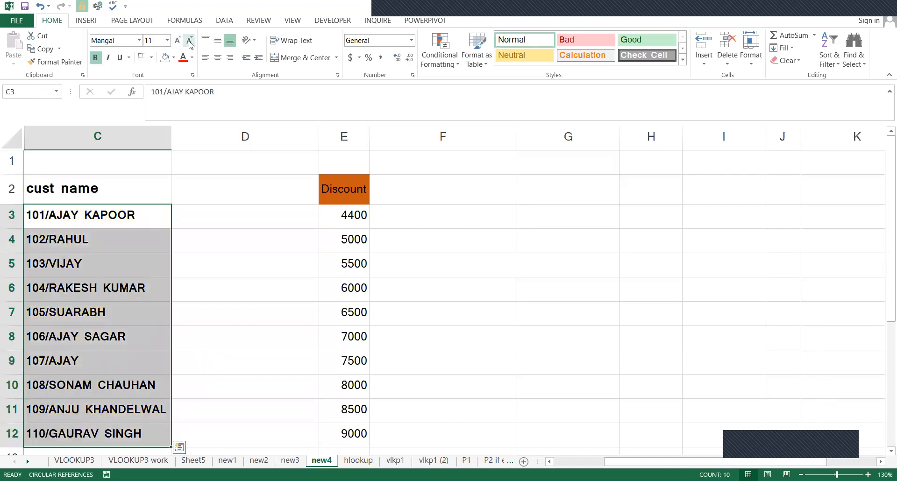
{"action": "left_click", "coordinate": [442, 176]}
Enter the header base in D2 above the new blank column
{"action": "left_click", "coordinate": [193, 195]}
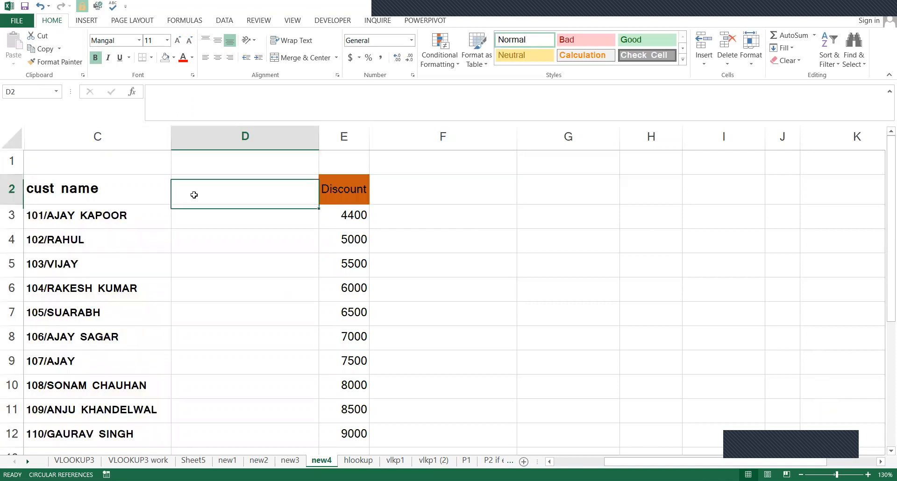
{"action": "type", "text": "base"}
{"action": "key", "text": "Return"}
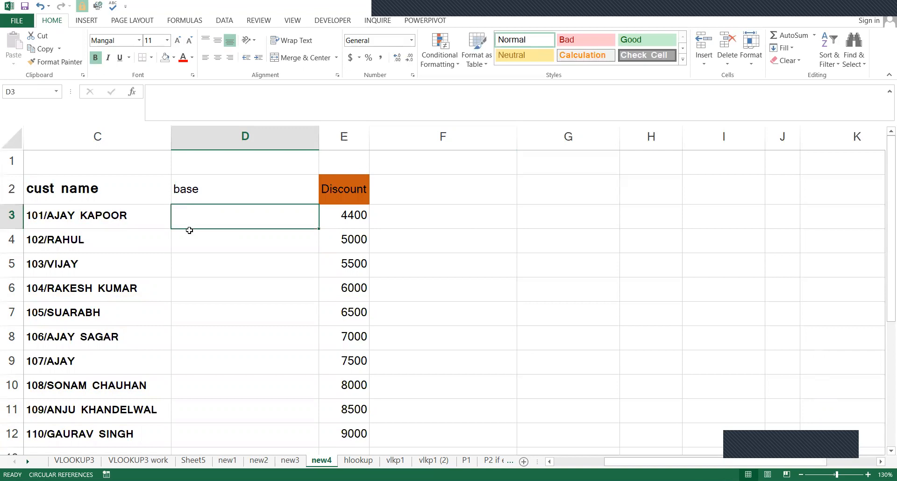
{"action": "key", "text": "Left"}
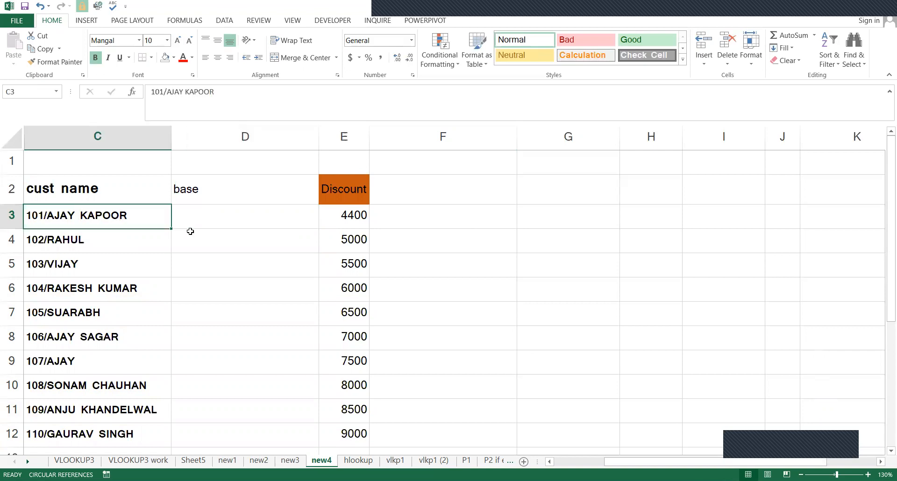
Insert another blank column between the cust name and base columns
{"action": "left_click", "coordinate": [281, 199]}
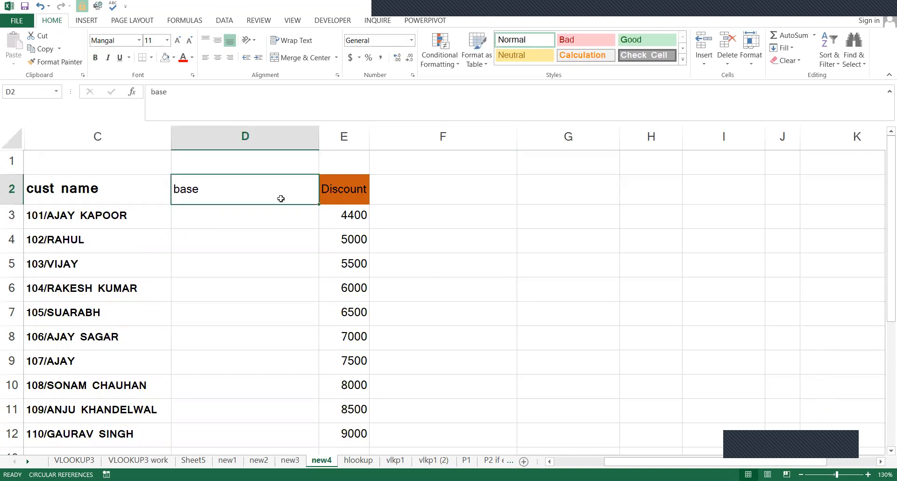
{"action": "key", "text": "alt"}
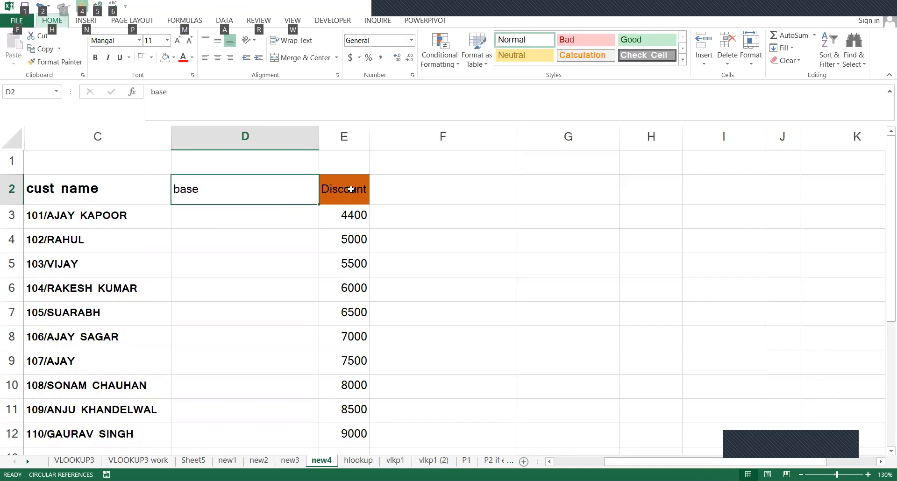
{"action": "key", "text": "h"}
{"action": "key", "text": "i"}
{"action": "key", "text": "c"}
Copy the base header from E2 into D2
{"action": "key", "text": "ctrl+c"}
{"action": "left_click", "coordinate": [232, 183]}
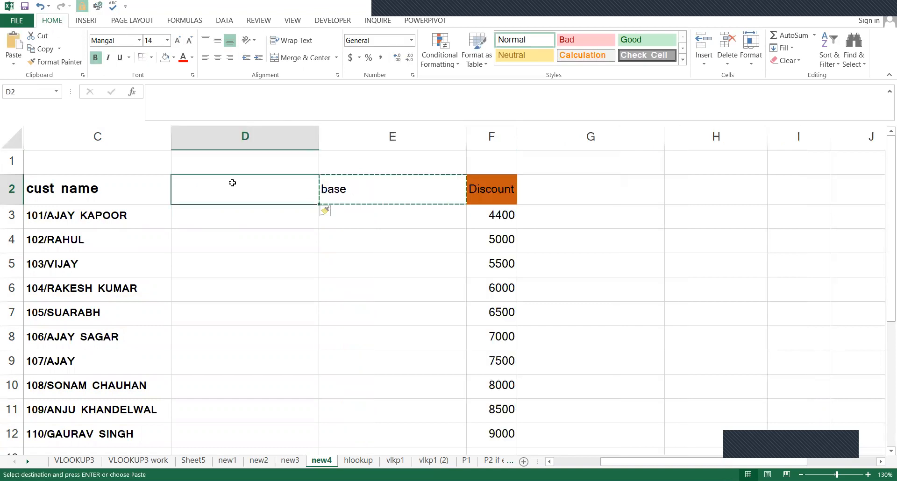
{"action": "key", "text": "Return"}
{"action": "key", "text": "Return"}
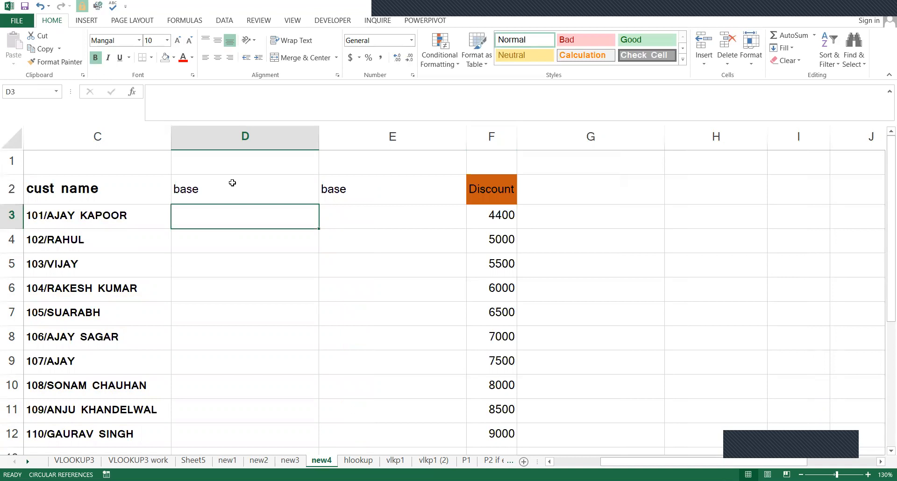
Enter the customer ID that begins the C3 entry into D3 under the first base header
{"action": "key", "text": "Left"}
{"action": "key", "text": "Right"}
{"action": "type", "text": "101"}
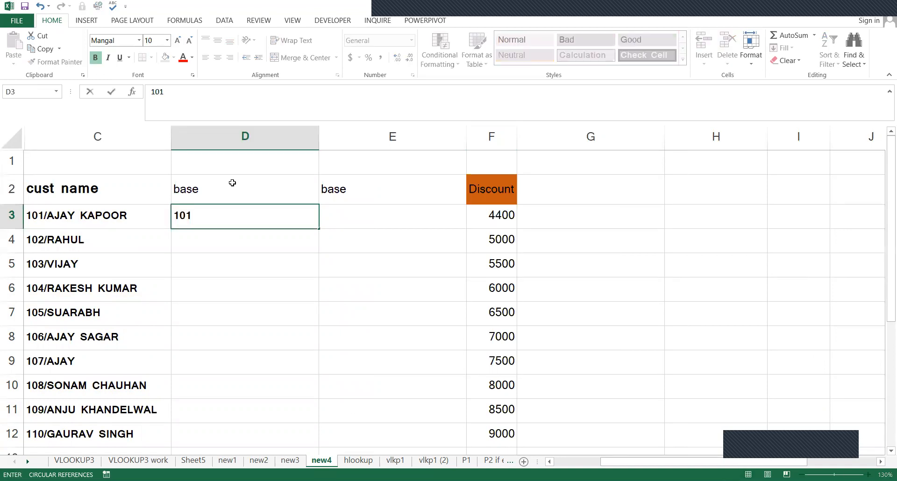
{"action": "key", "text": "Return"}
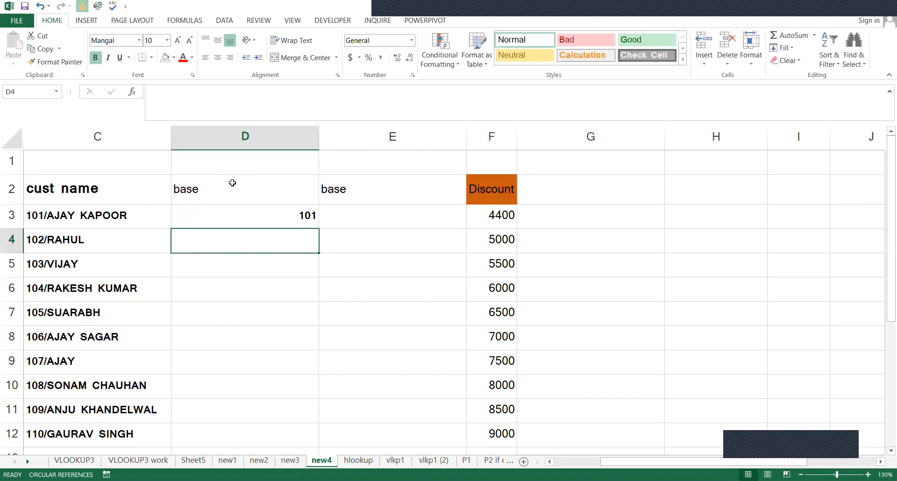
Enter the customer ID that begins the C4 entry into D4 and accept the Flash Fill suggestions for the remaining IDs in column D
{"action": "type", "text": "102"}
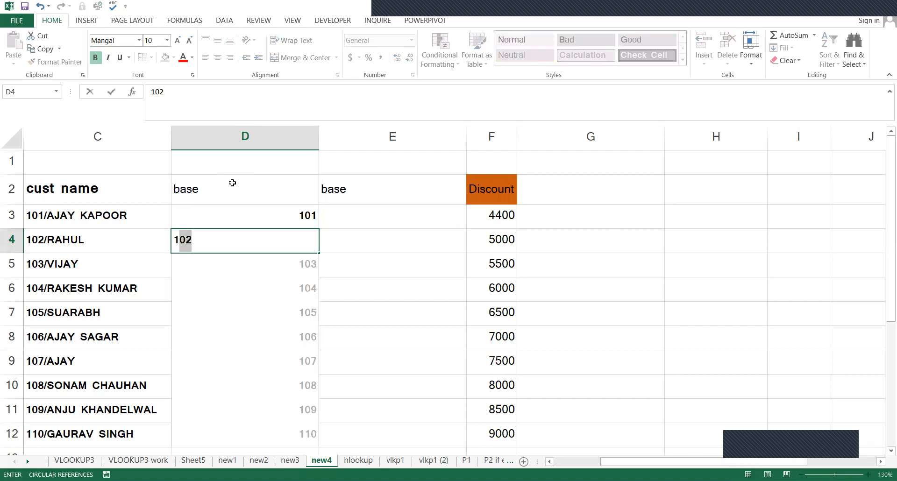
{"action": "key", "text": "Return"}
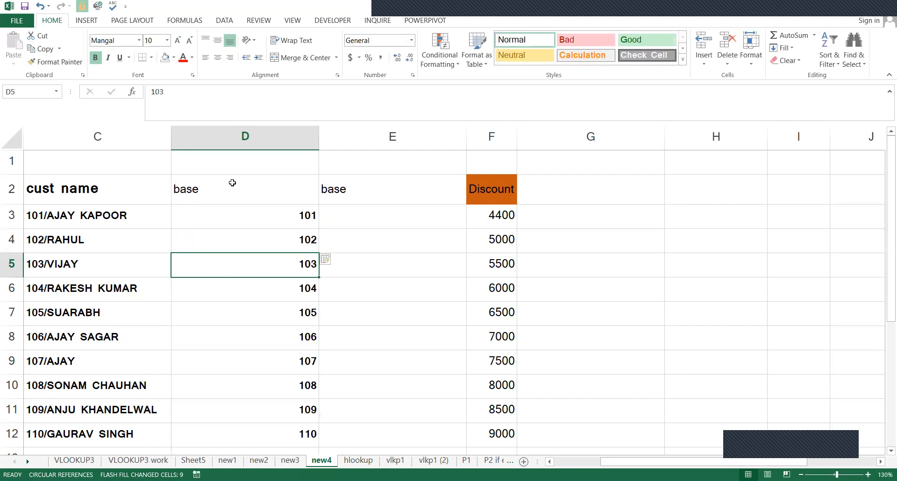
Enter the customer's full name from C3 into E3 under the second base header and Flash Fill the remaining names in column E
{"action": "key", "text": "Up"}
{"action": "key", "text": "Right"}
{"action": "key", "text": "Up"}
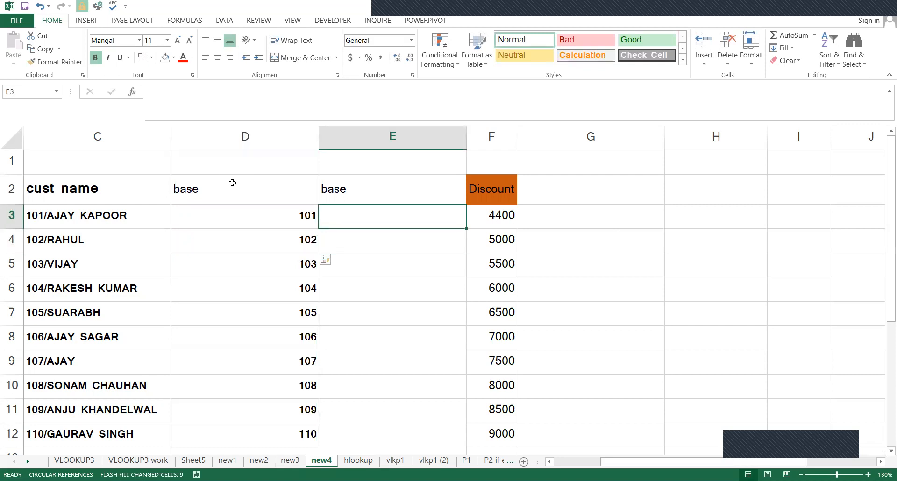
{"action": "type", "text": "aj"}
{"action": "key", "text": "BackSpace"}
{"action": "key", "text": "BackSpace"}
{"action": "type", "text": "AJAY KAO"}
{"action": "key", "text": "BackSpace"}
{"action": "type", "text": "POOR"}
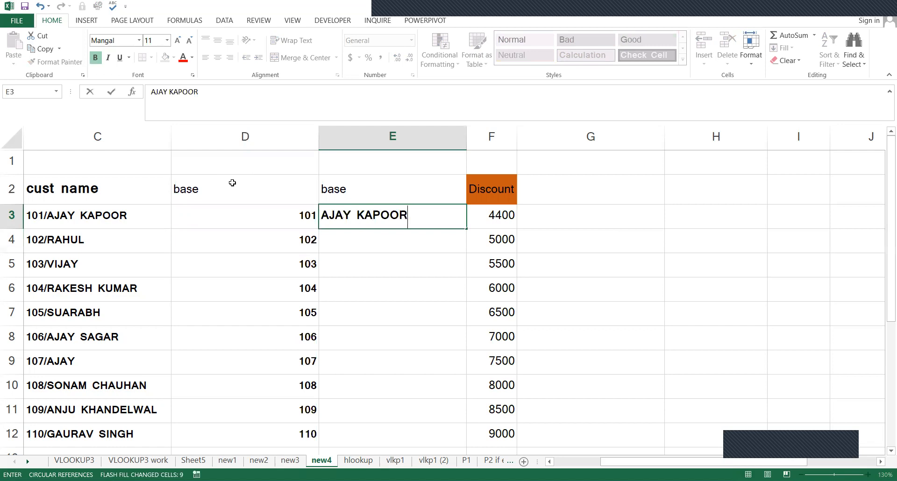
{"action": "key", "text": "Return"}
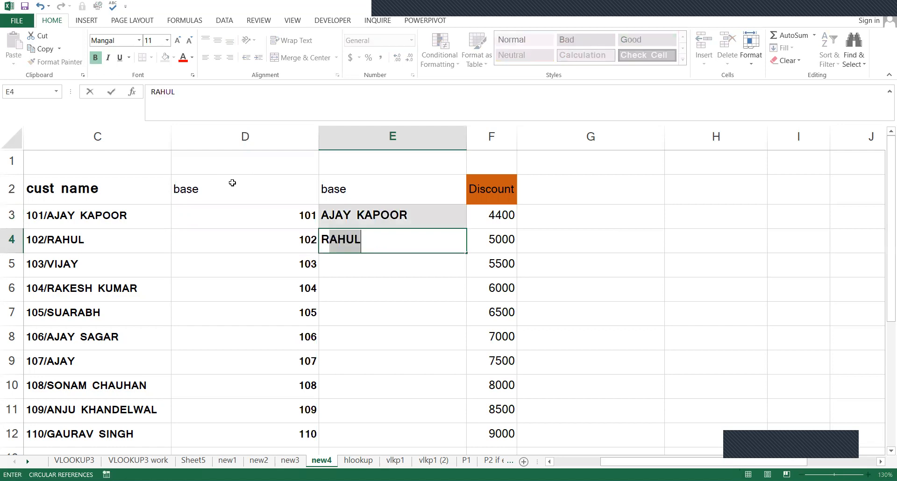
{"action": "key", "text": "ctrl+Return"}
{"action": "key", "text": "Return"}
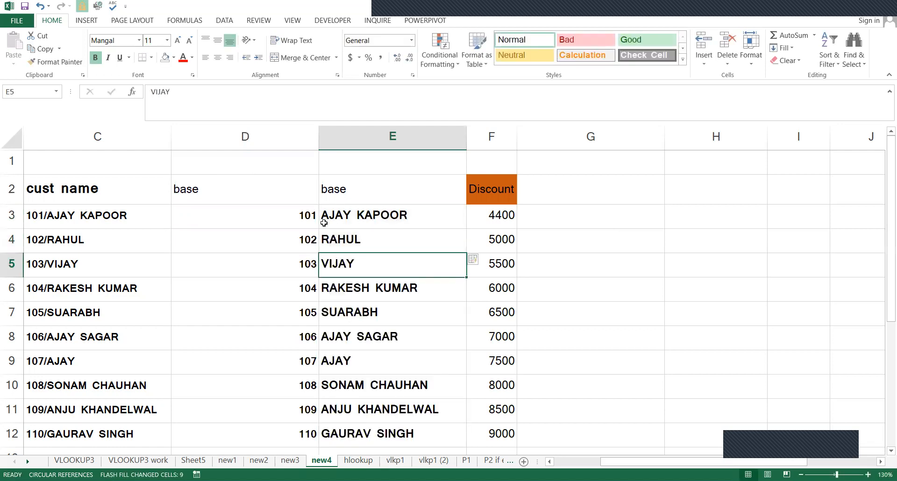
{"action": "left_click", "coordinate": [359, 223]}
On the new1 sheet, copy the discount rate header from F2 into E2
{"action": "left_click", "coordinate": [229, 463]}
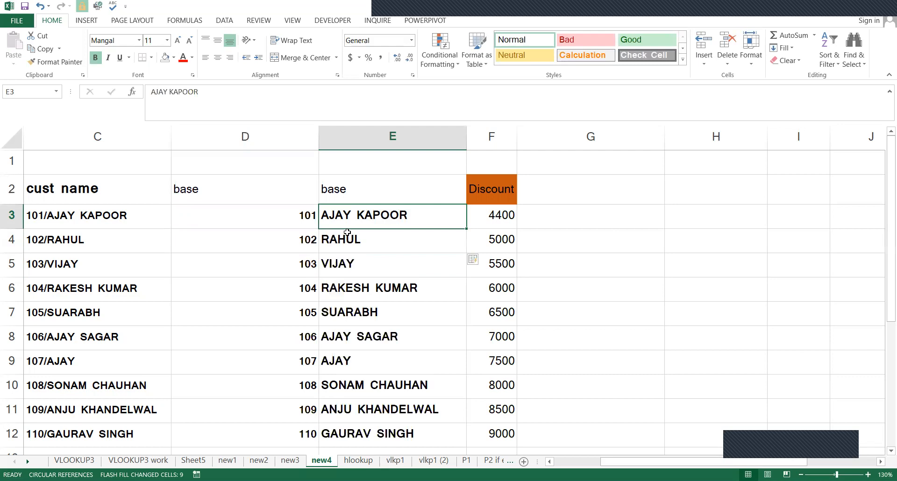
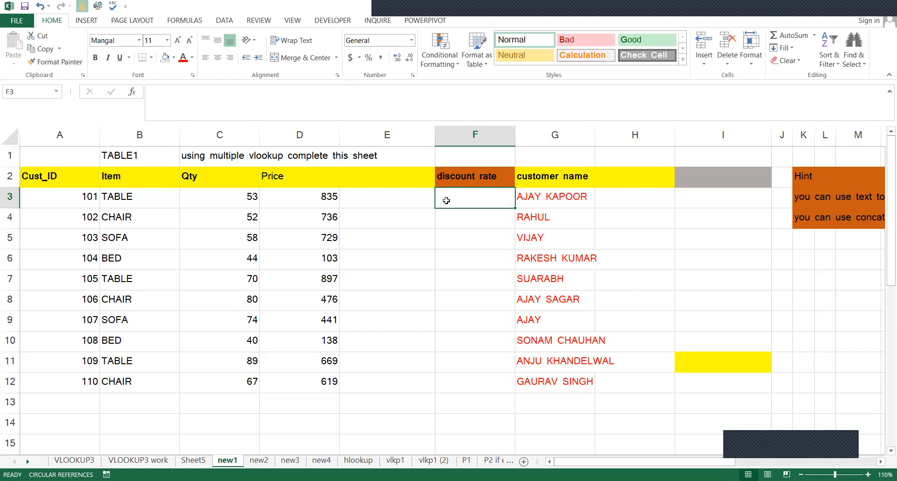
{"action": "key", "text": "Up"}
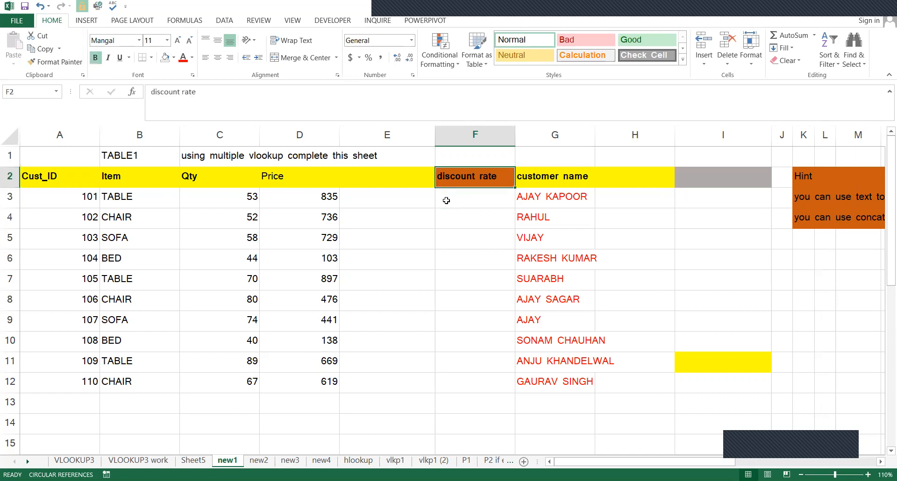
{"action": "key", "text": "ctrl+c"}
{"action": "key", "text": "Left"}
{"action": "key", "text": "Return"}
{"action": "key", "text": "Right"}
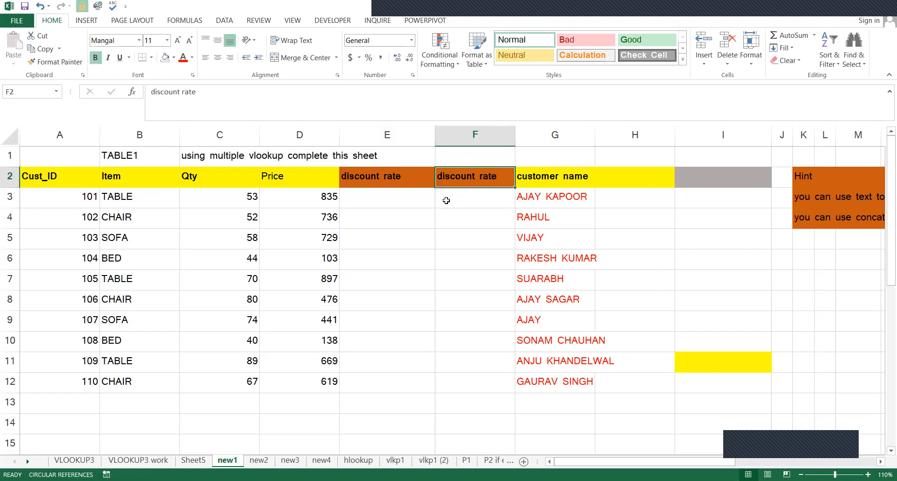
Look up the first discount rate by customer ID in E3 with =VLOOKUP(A3,'new4'!D2:F12,3,0)
{"action": "key", "text": "Left"}
{"action": "key", "text": "Down"}
{"action": "key", "text": "Up"}
{"action": "key", "text": "Right"}
{"action": "key", "text": "Left"}
{"action": "key", "text": "Down"}
{"action": "key", "text": "F2"}
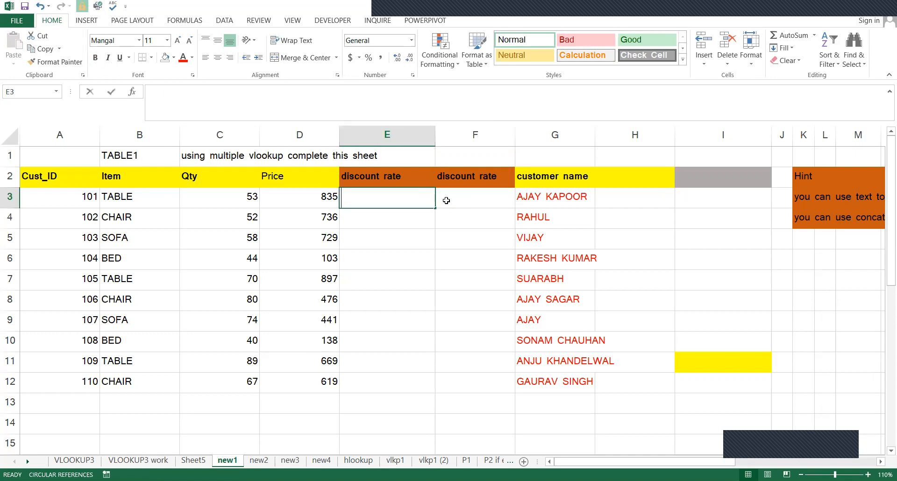
{"action": "type", "text": "=VLOOKUP("}
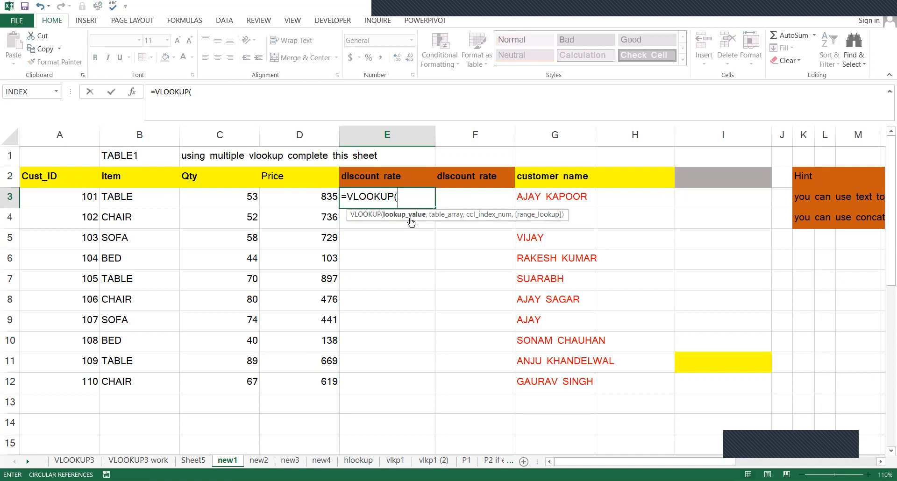
{"action": "left_click", "coordinate": [84, 202]}
{"action": "type", "text": ","}
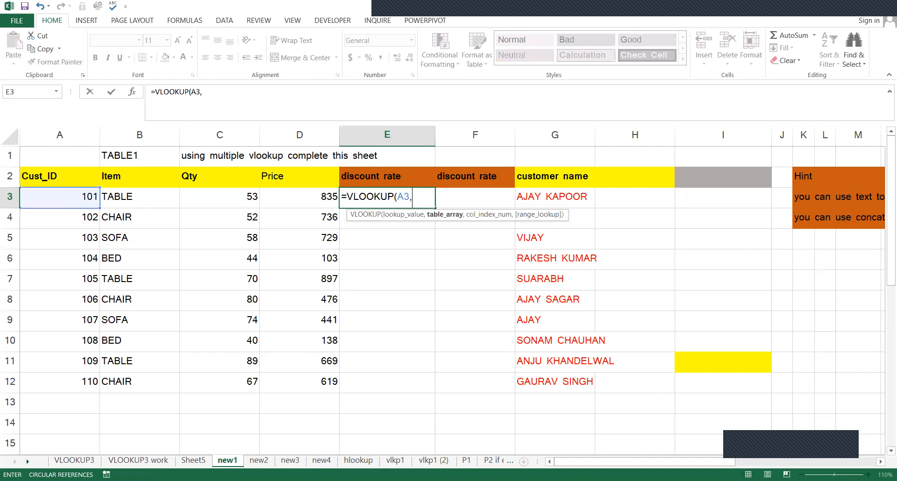
{"action": "left_click", "coordinate": [322, 460]}
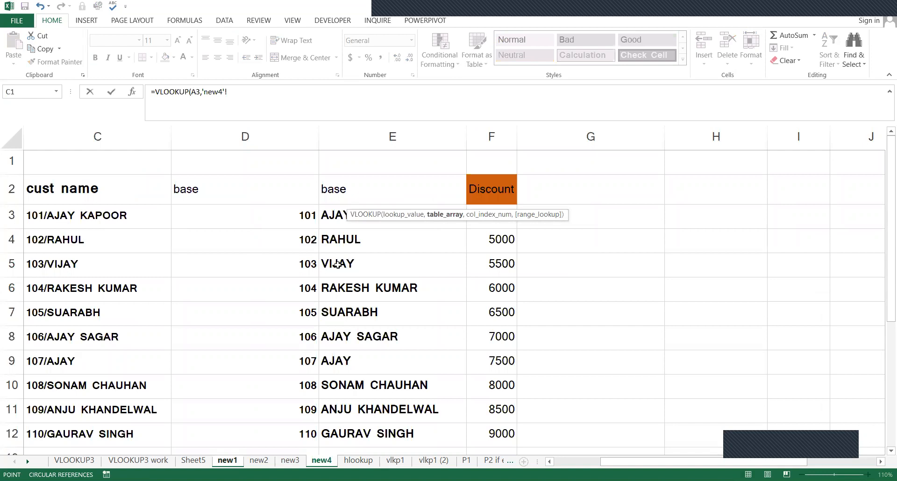
{"action": "left_click", "coordinate": [267, 192]}
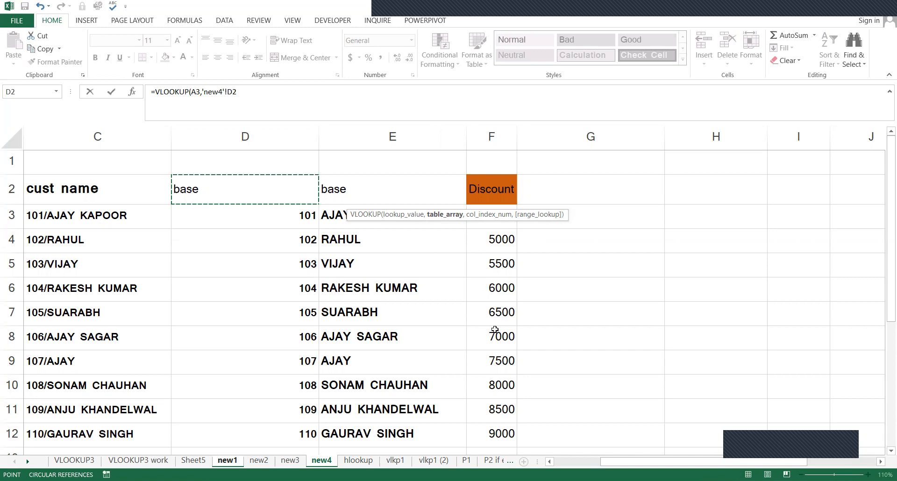
{"action": "left_click", "coordinate": [506, 361], "text": "shift"}
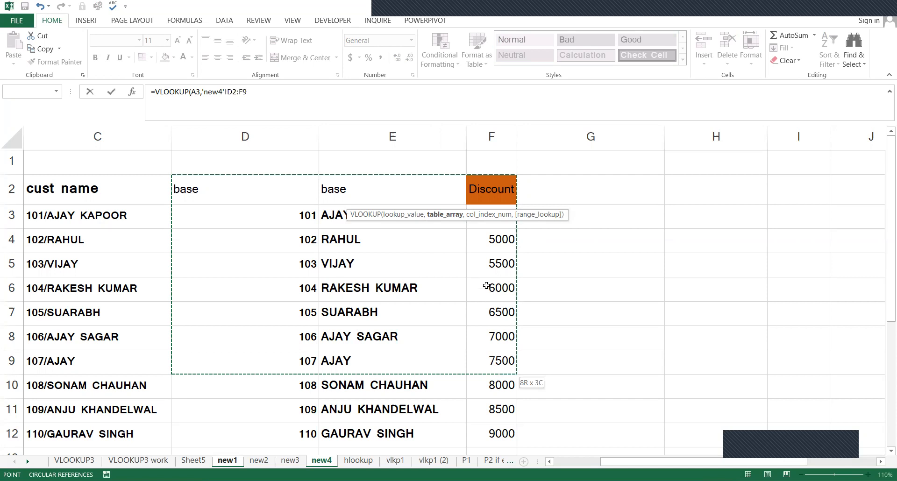
{"action": "scroll", "coordinate": [487, 286], "scroll_direction": "down", "scroll_amount": 2}
{"action": "left_click", "coordinate": [486, 285], "text": "shift"}
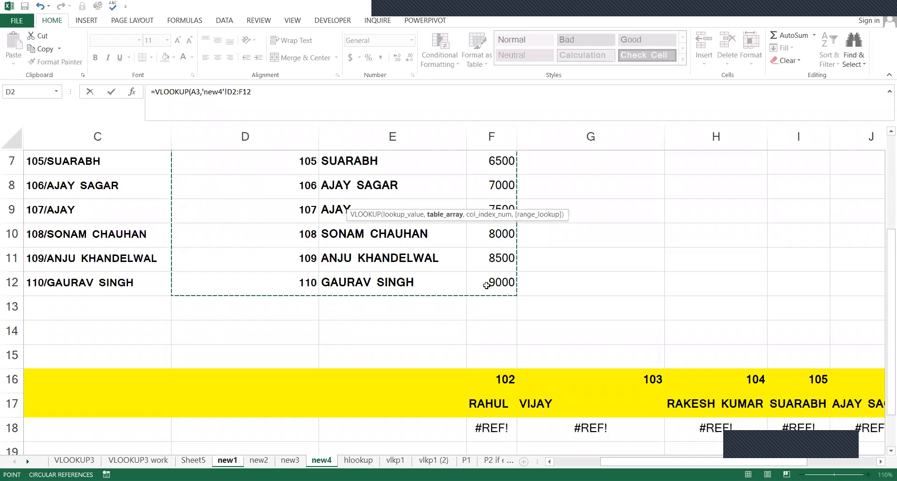
{"action": "type", "text": ",3,0)"}
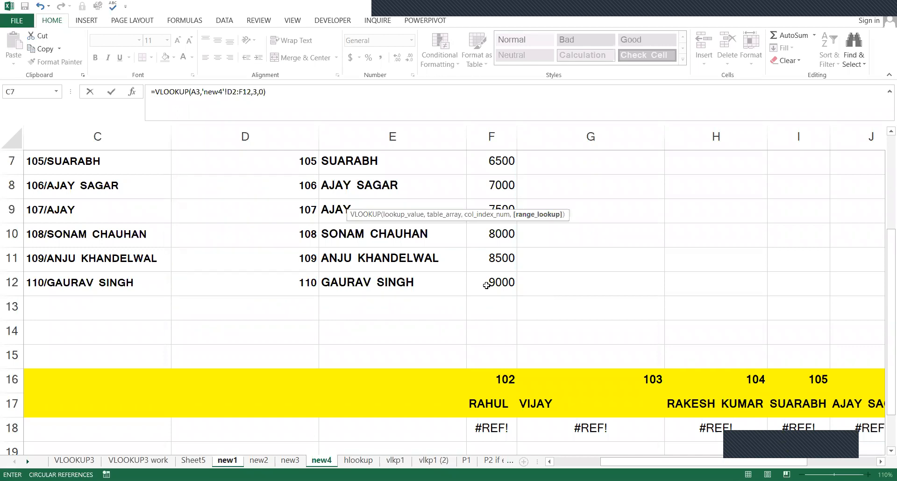
{"action": "key", "text": "Return"}
Fill the ID-based discount VLOOKUP from E3 down through E12
{"action": "key", "text": "Up"}
{"action": "key", "text": "shift+Down"}
{"action": "key", "text": "shift+Down"}
{"action": "key", "text": "shift+Down"}
{"action": "key", "text": "shift+Down"}
{"action": "key", "text": "shift+Down"}
{"action": "key", "text": "shift+Down"}
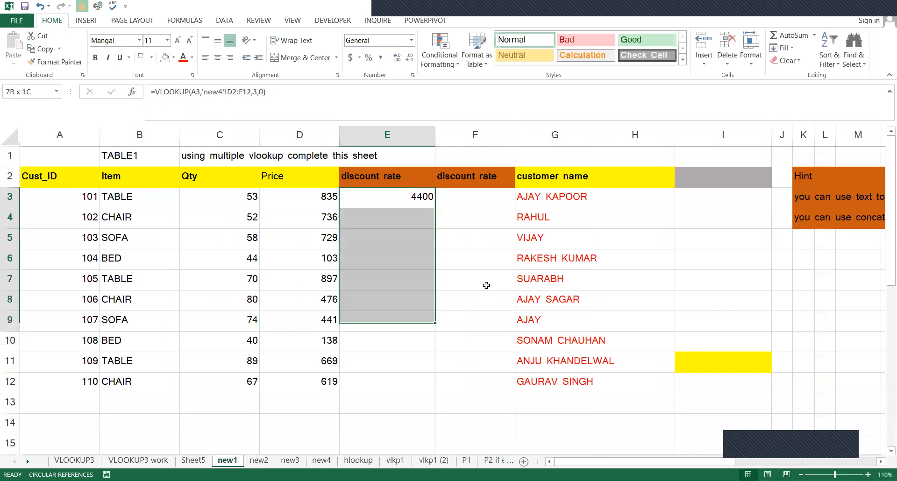
{"action": "key", "text": "shift+Down"}
{"action": "key", "text": "shift+Down"}
{"action": "key", "text": "shift+Down"}
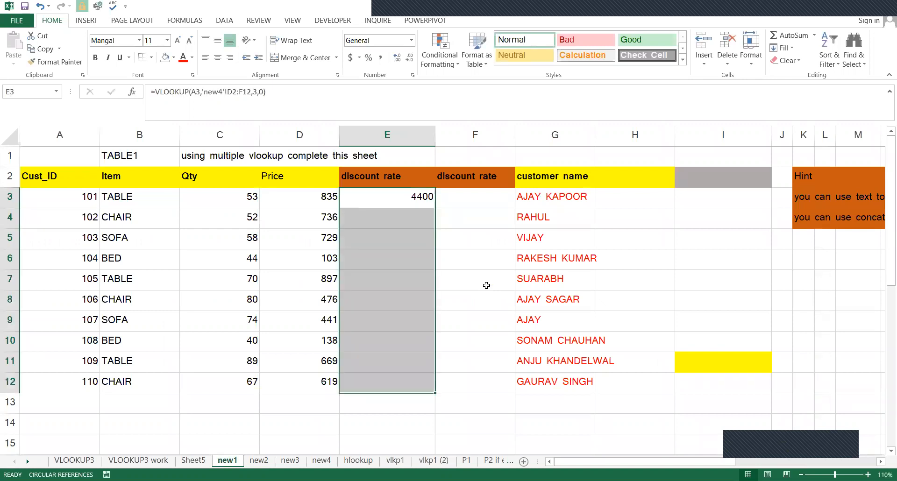
{"action": "key", "text": "ctrl+d"}
Look up the first discount rate by customer name in F3 with =VLOOKUP(G3,'new4'!E2:F12,2,0)
{"action": "key", "text": "Right"}
{"action": "key", "text": "Up"}
{"action": "key", "text": "Down"}
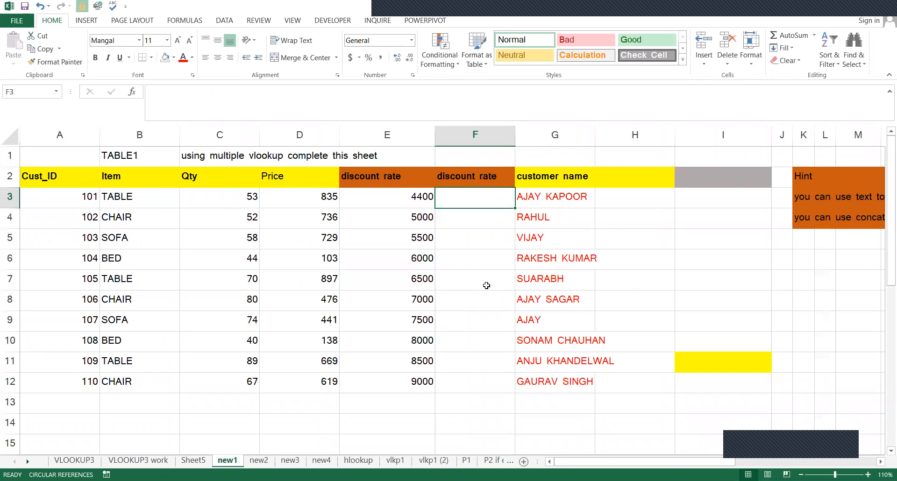
{"action": "type", "text": "="}
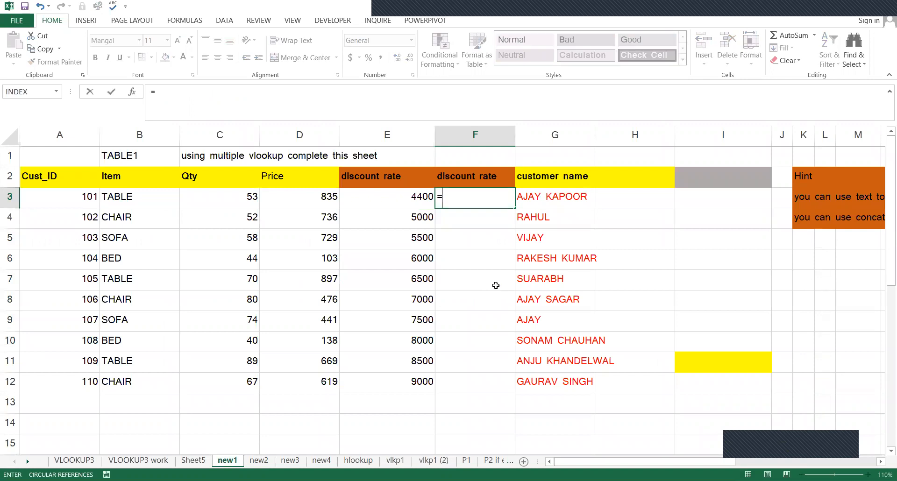
{"action": "type", "text": "VLOOKUP("}
{"action": "left_click", "coordinate": [557, 193]}
{"action": "type", "text": ","}
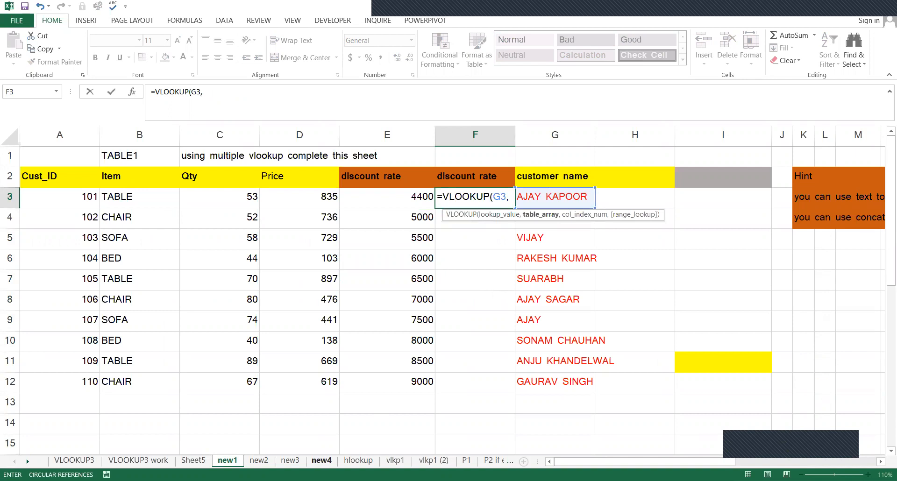
{"action": "left_click", "coordinate": [321, 461]}
{"action": "scroll", "coordinate": [399, 293], "scroll_direction": "up", "scroll_amount": 2}
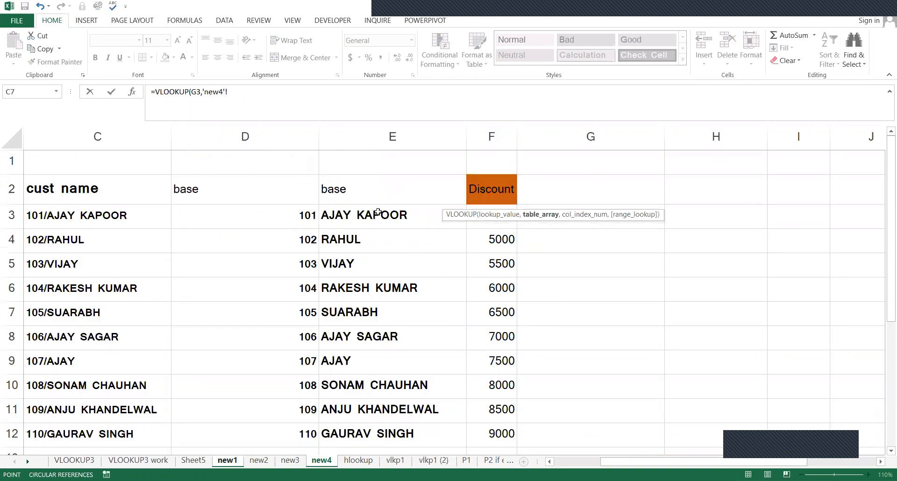
{"action": "left_click", "coordinate": [366, 186]}
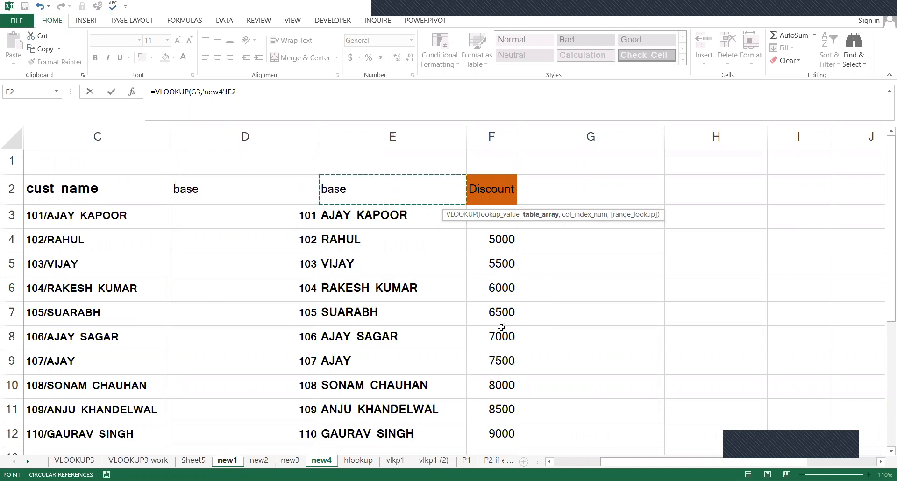
{"action": "left_click", "coordinate": [515, 433], "text": "shift"}
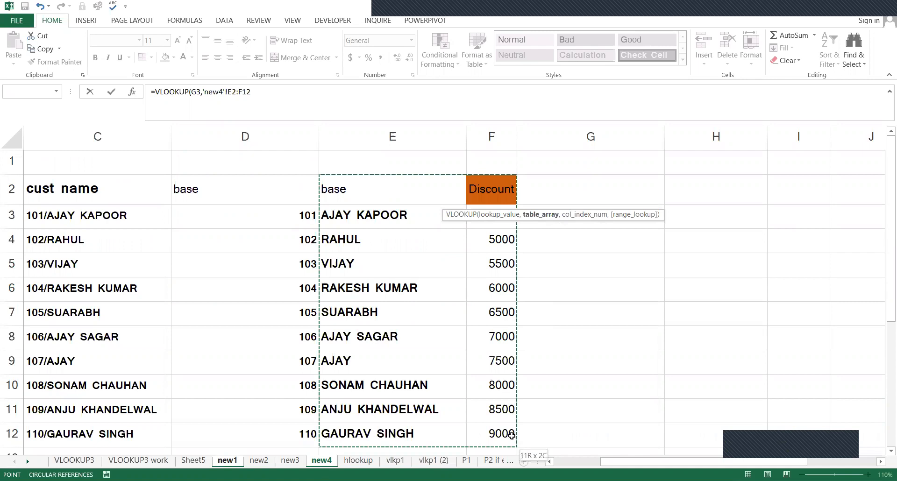
{"action": "type", "text": ",2"}
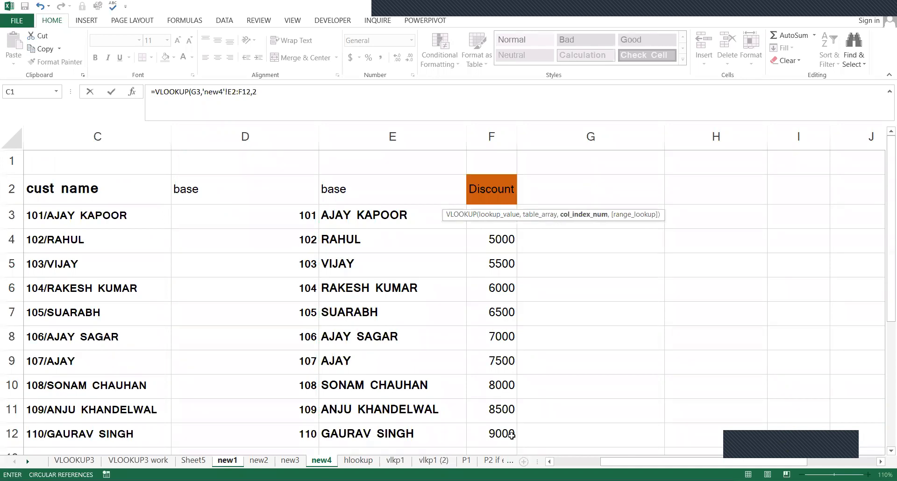
{"action": "key", "text": "Return"}
Fill the name-based discount VLOOKUP from F3 down through F12
{"action": "key", "text": "Up"}
{"action": "key", "text": "shift+Down"}
{"action": "key", "text": "shift+Down"}
{"action": "key", "text": "shift+Down"}
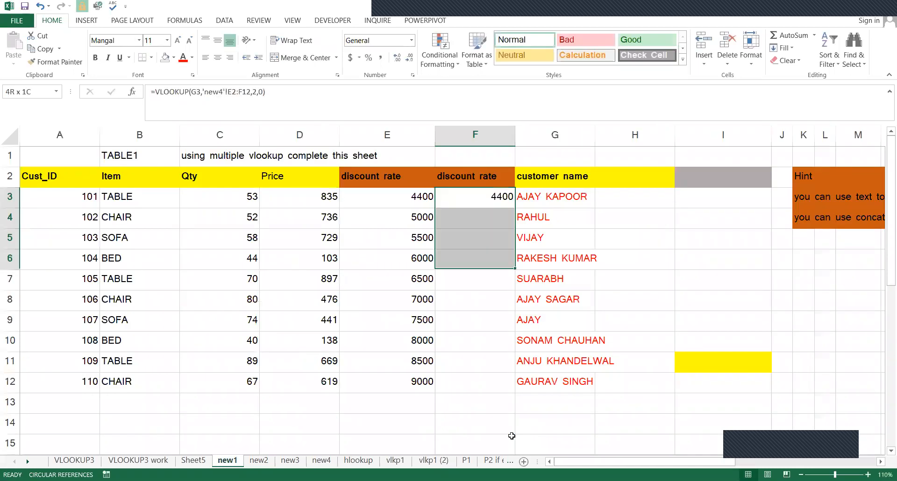
{"action": "key", "text": "shift+Down"}
{"action": "key", "text": "shift+Down"}
{"action": "key", "text": "shift+Down"}
{"action": "key", "text": "shift+Down"}
{"action": "key", "text": "shift+Down"}
{"action": "key", "text": "shift+Down"}
{"action": "key", "text": "ctrl+d"}
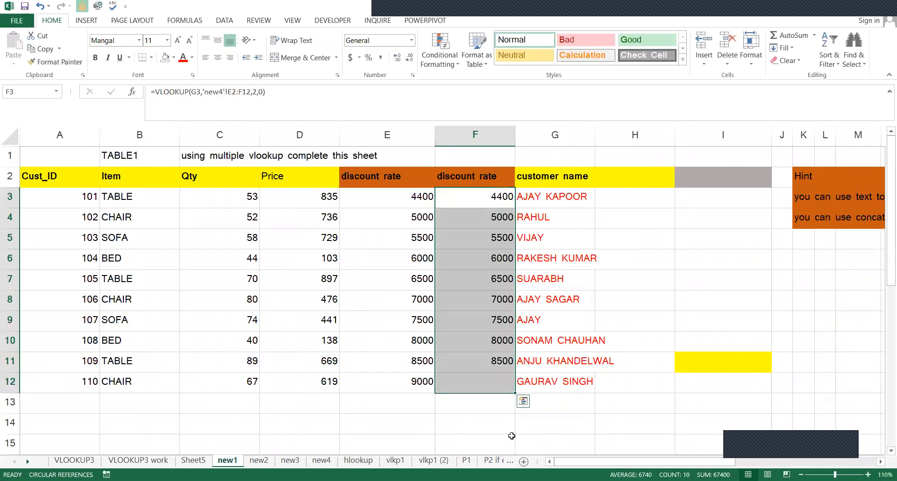
{"action": "key", "text": "Down"}
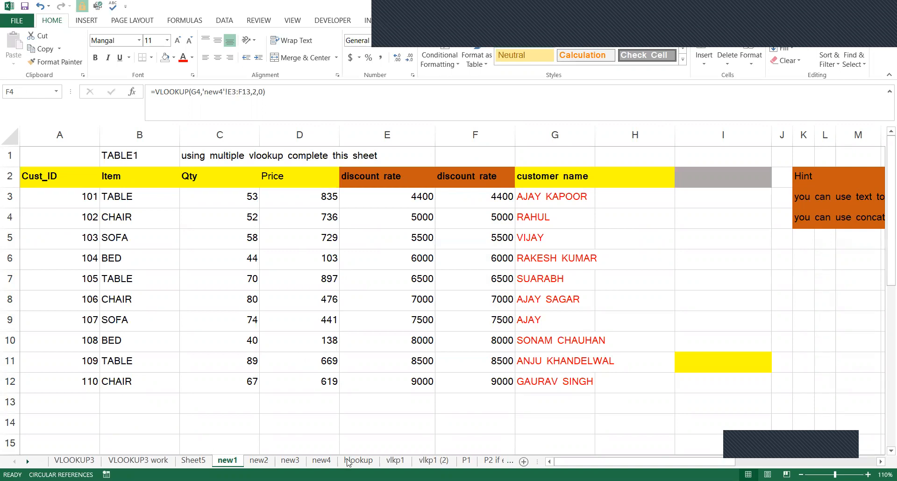
On the vlkp1 sheet, clear the Status formulas in D3:D12
{"action": "left_click", "coordinate": [407, 460]}
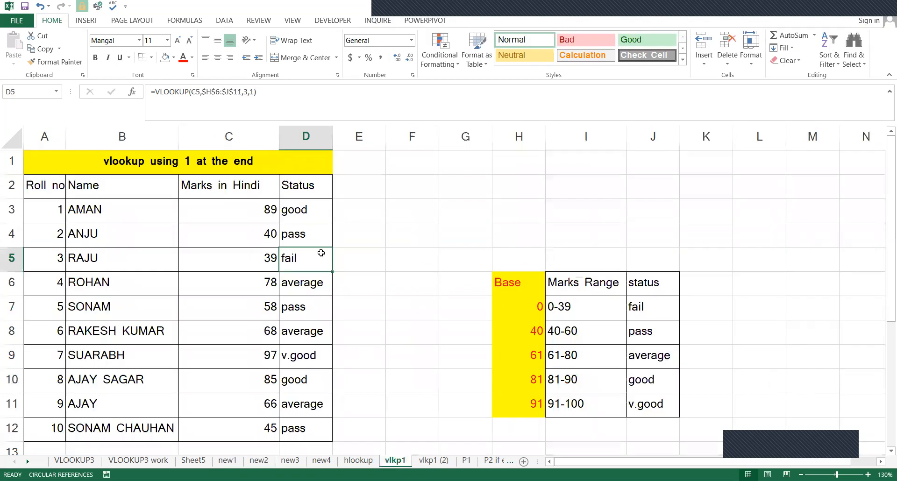
{"action": "left_click_drag", "start_coordinate": [305, 216], "coordinate": [311, 424]}
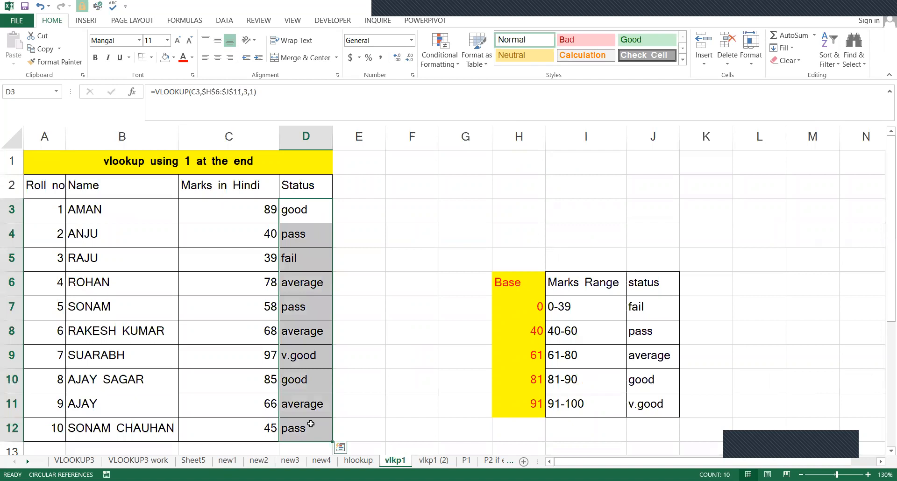
{"action": "key", "text": "Delete"}
Clear the numbers under the Base header in H7:H11, beside the marks ranges
{"action": "left_click", "coordinate": [519, 283]}
{"action": "left_click_drag", "start_coordinate": [518, 308], "coordinate": [519, 405]}
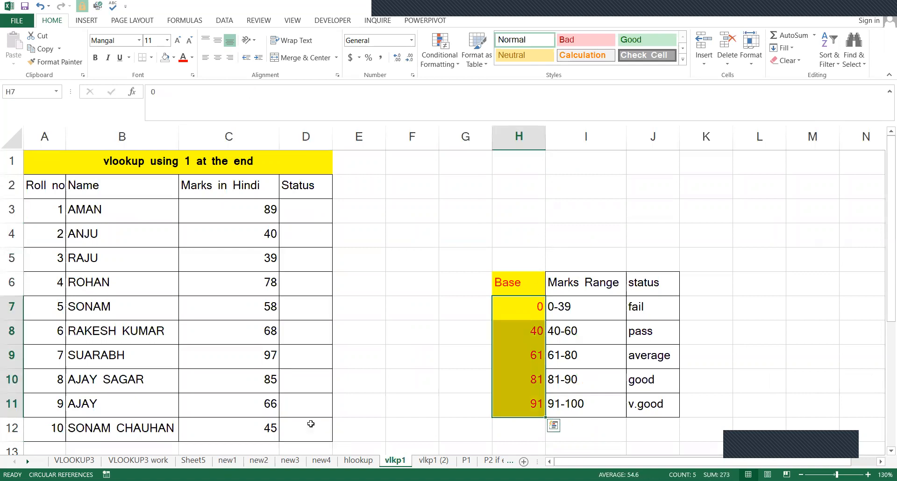
{"action": "key", "text": "Delete"}
{"action": "key", "text": "Up"}
{"action": "key", "text": "ctrl+Home"}
{"action": "key", "text": "Down"}
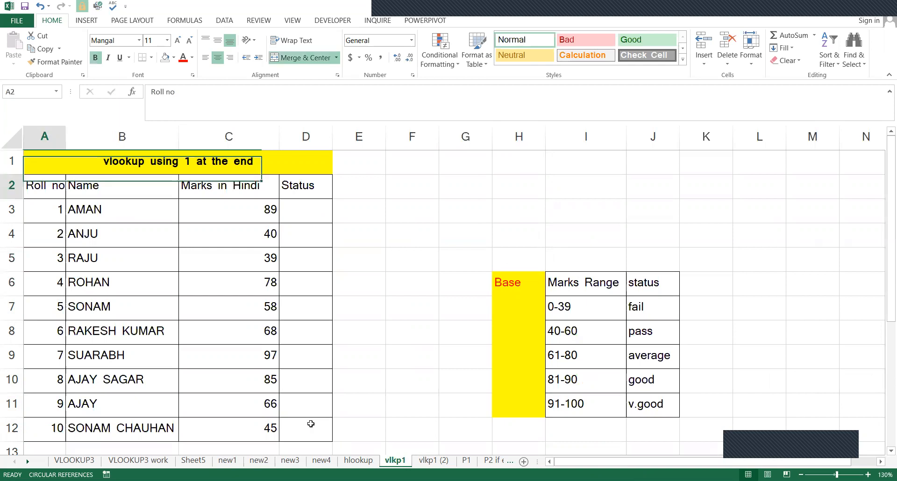
{"action": "key", "text": "Right"}
{"action": "key", "text": "Down"}
{"action": "key", "text": "Down"}
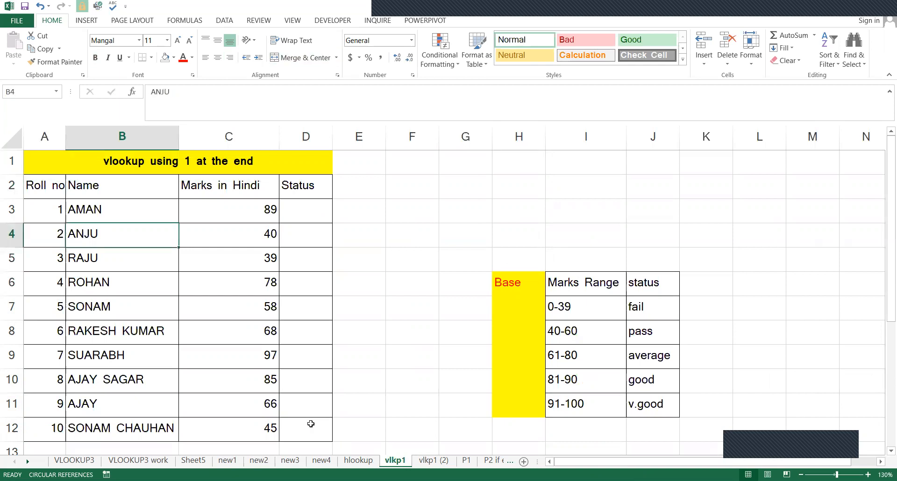
Examine the Marks Range and status table alongside the empty Base column and the first student's Hindi marks
{"action": "key", "text": "Up"}
{"action": "key", "text": "Right"}
{"action": "key", "text": "Right"}
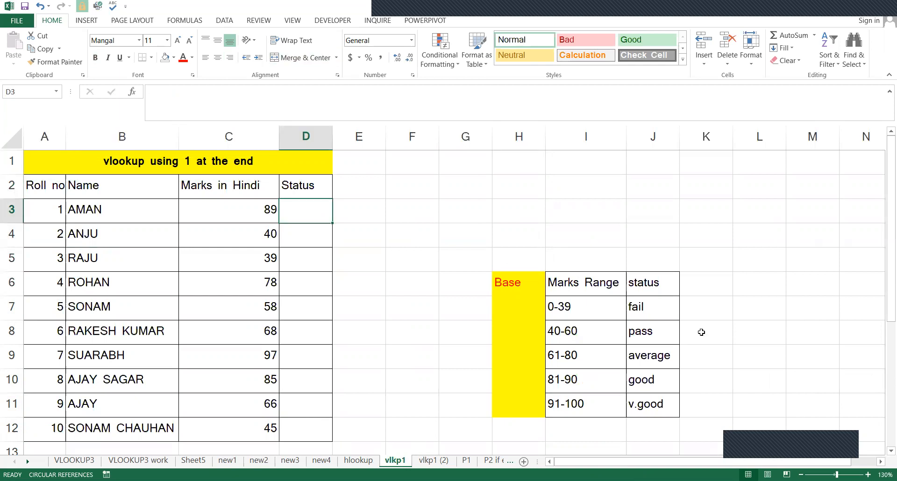
{"action": "left_click", "coordinate": [658, 327]}
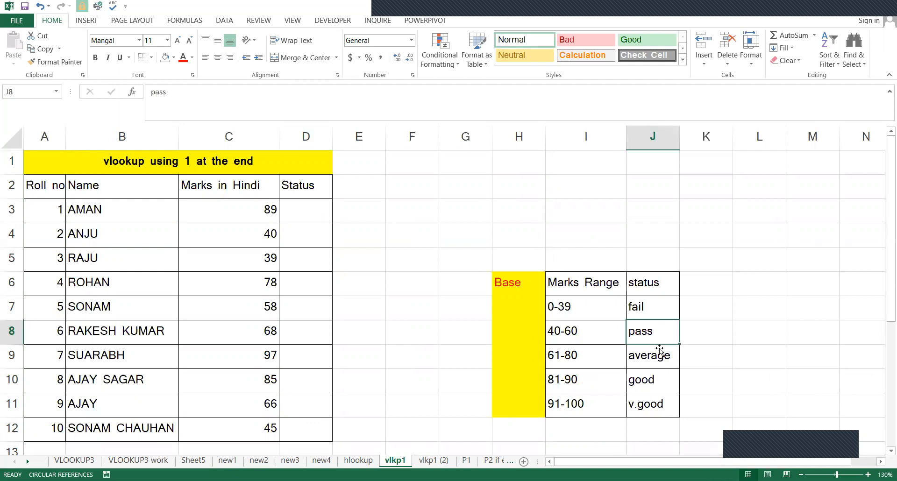
{"action": "left_click", "coordinate": [656, 390]}
{"action": "left_click", "coordinate": [656, 405]}
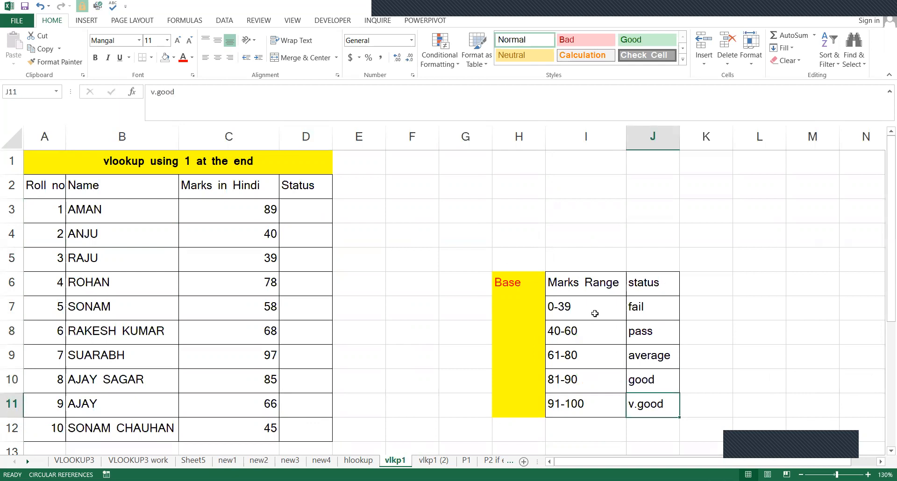
{"action": "left_click", "coordinate": [513, 306]}
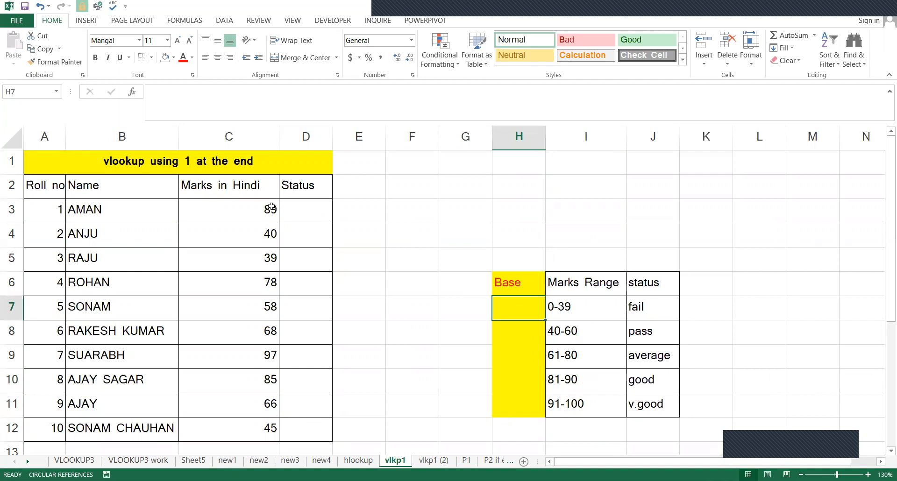
{"action": "left_click", "coordinate": [271, 207]}
{"action": "left_click", "coordinate": [294, 208]}
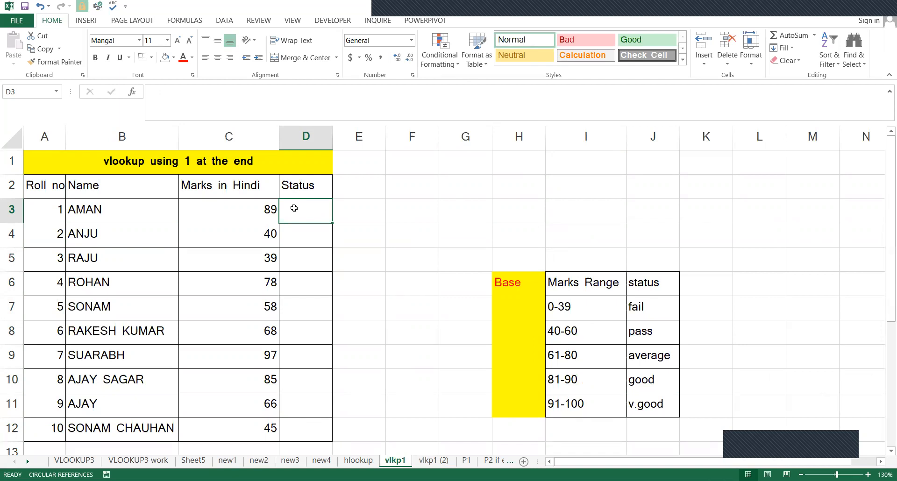
{"action": "left_click", "coordinate": [541, 263]}
{"action": "left_click", "coordinate": [643, 419], "text": "shift"}
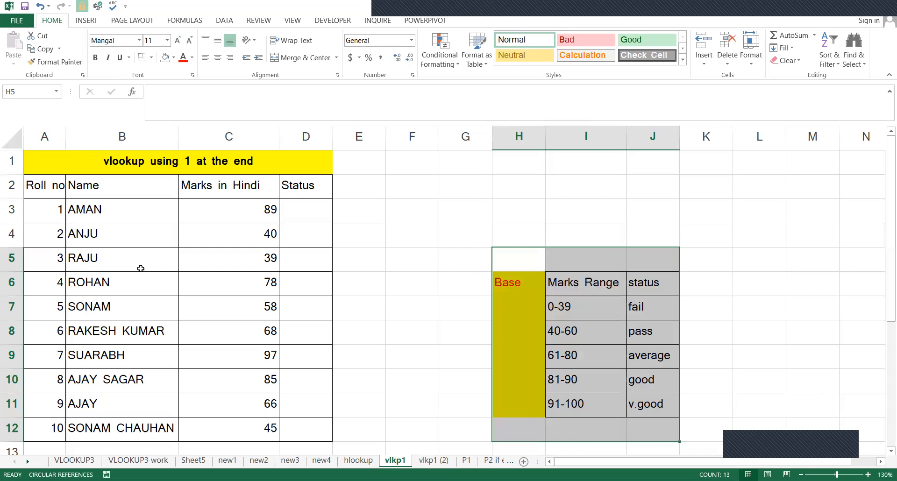
Enter 0 in H7 and 40 in H8 of the Base column, accepting Flash Fill's 61, 81 and 91 down to H11
{"action": "left_click", "coordinate": [520, 300]}
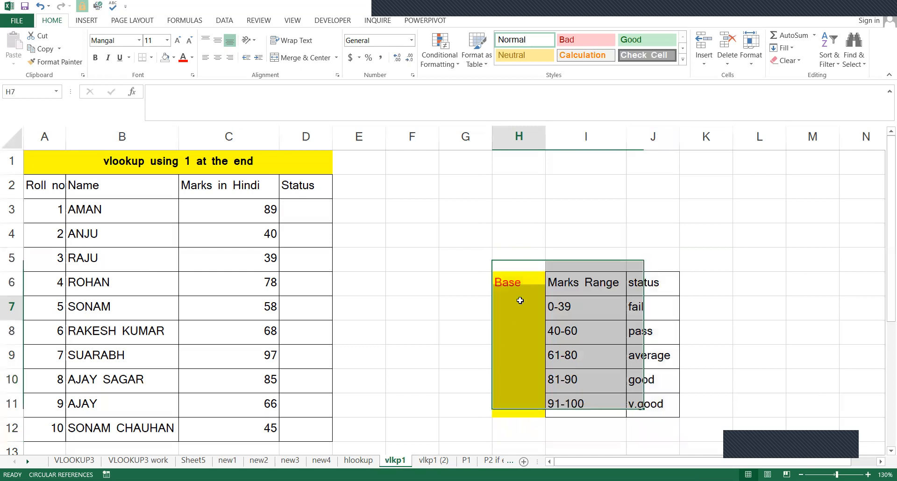
{"action": "type", "text": "0"}
{"action": "key", "text": "Return"}
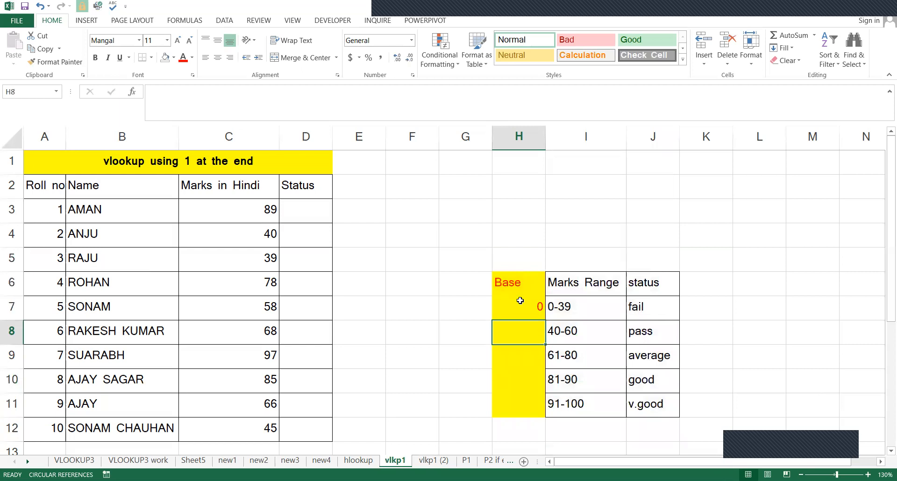
{"action": "type", "text": "40"}
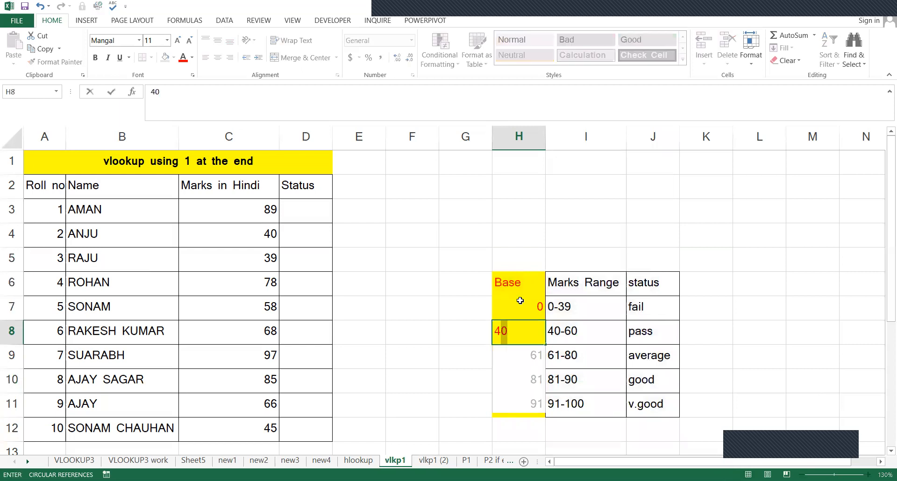
{"action": "key", "text": "Return"}
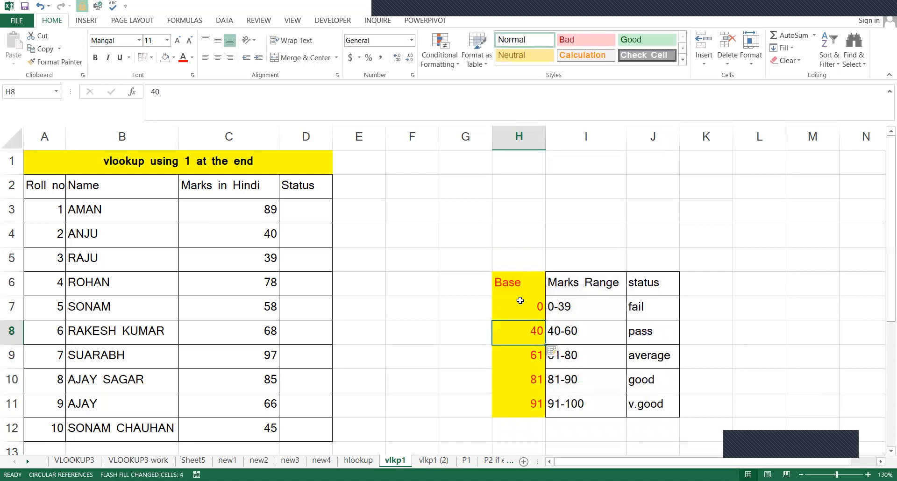
Check the Base values in H7:H11 against the lower limits of the marks ranges
{"action": "left_click", "coordinate": [520, 300]}
{"action": "key", "text": "Down"}
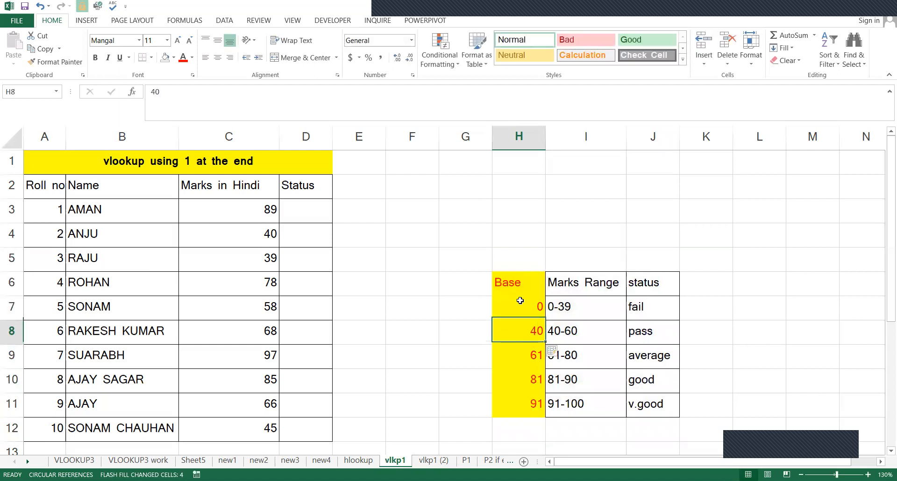
{"action": "key", "text": "Down"}
{"action": "key", "text": "Down"}
{"action": "key", "text": "Down"}
{"action": "key", "text": "Down"}
{"action": "key", "text": "Up"}
{"action": "key", "text": "Up"}
{"action": "key", "text": "Up"}
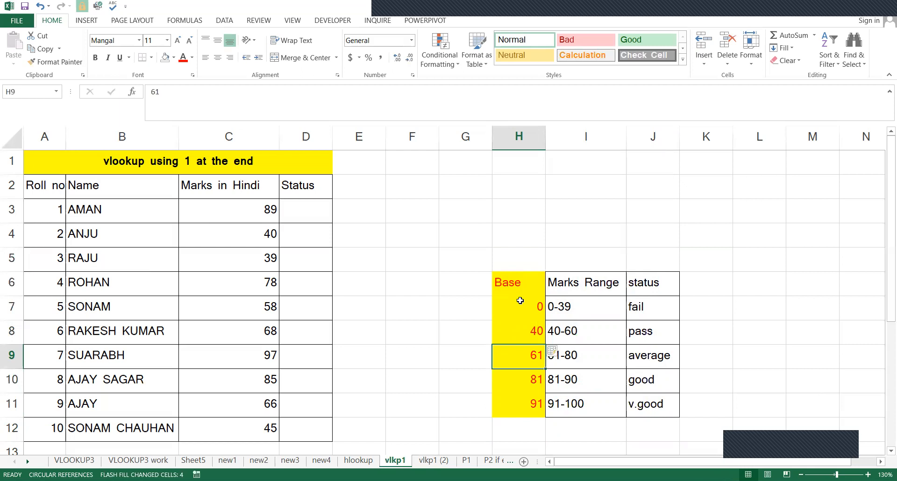
{"action": "key", "text": "Up"}
{"action": "key", "text": "Up"}
{"action": "key", "text": "Up"}
{"action": "key", "text": "Up"}
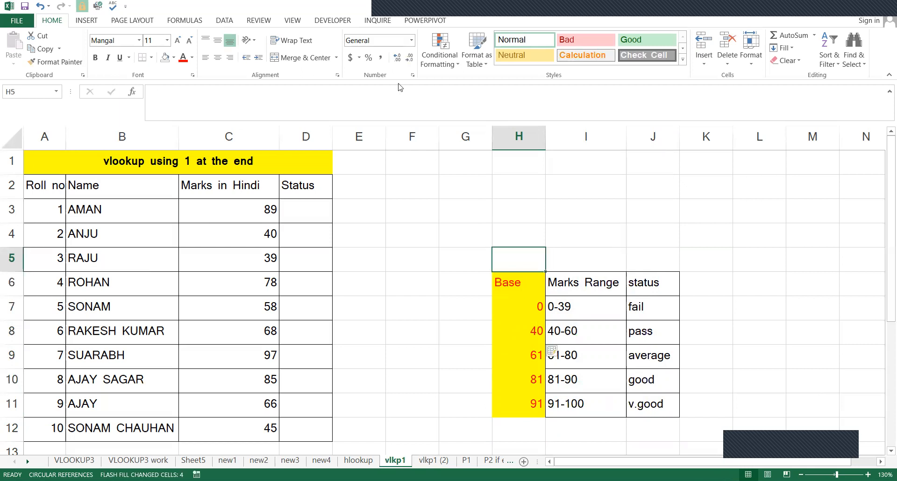
{"action": "left_click", "coordinate": [299, 217]}
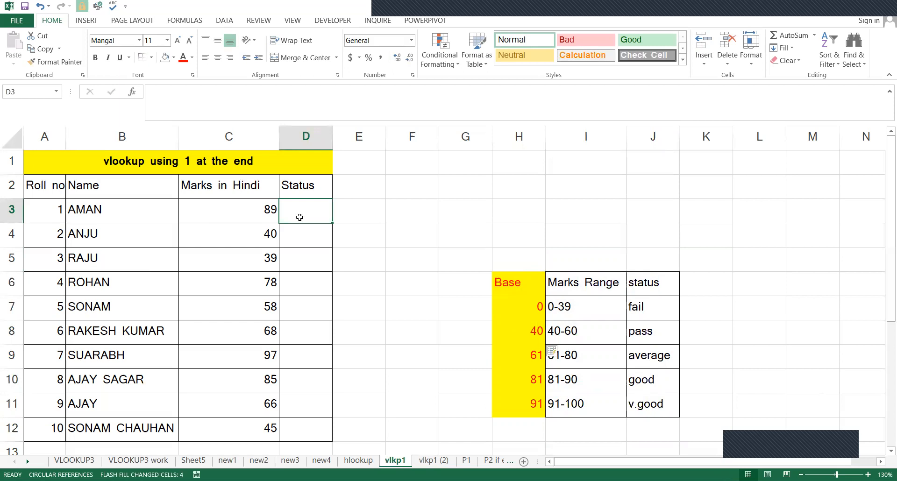
{"action": "type", "text": "=VLOOKUP("}
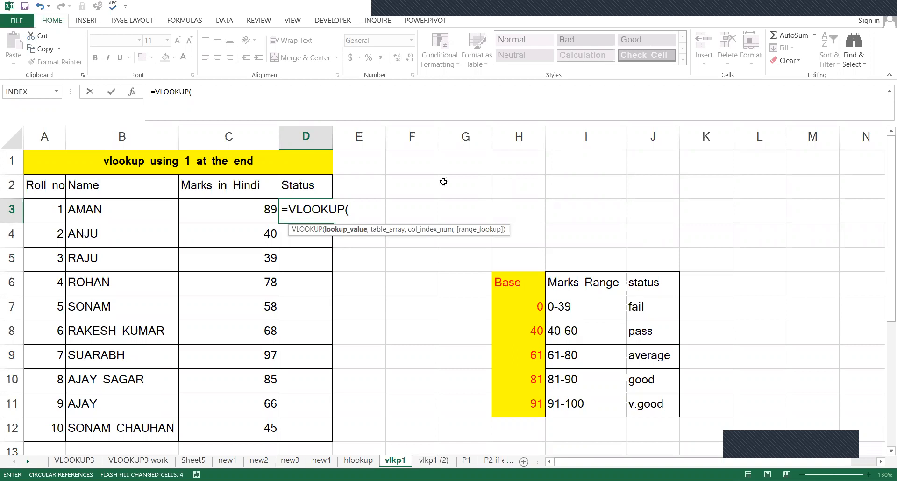
{"action": "left_click", "coordinate": [271, 220]}
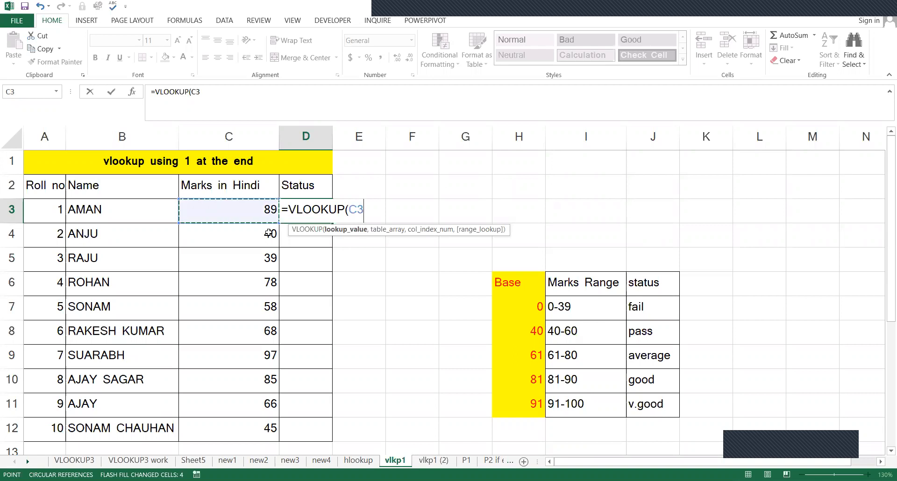
{"action": "left_click", "coordinate": [269, 233]}
{"action": "left_click", "coordinate": [259, 212]}
{"action": "key", "text": "Escape"}
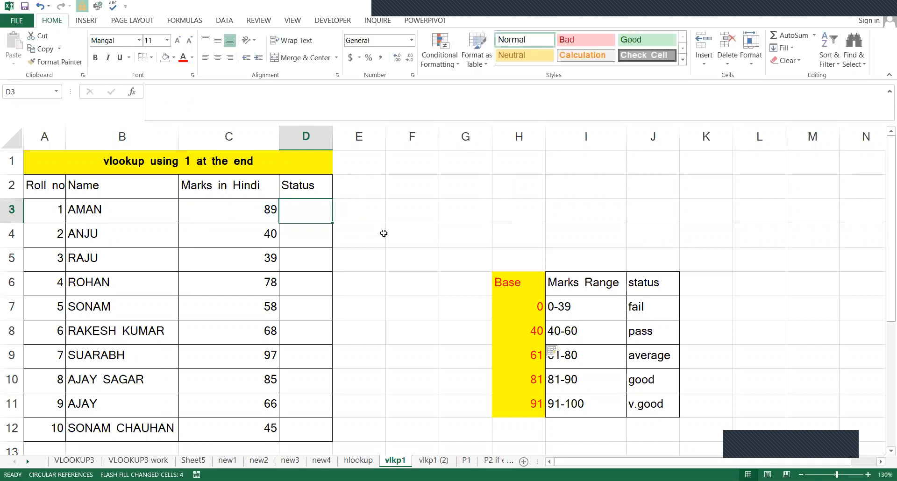
Clear the flash-filled Base numbers in H7:H11
{"action": "left_click", "coordinate": [518, 295]}
{"action": "key", "text": "ctrl+shift+Down"}
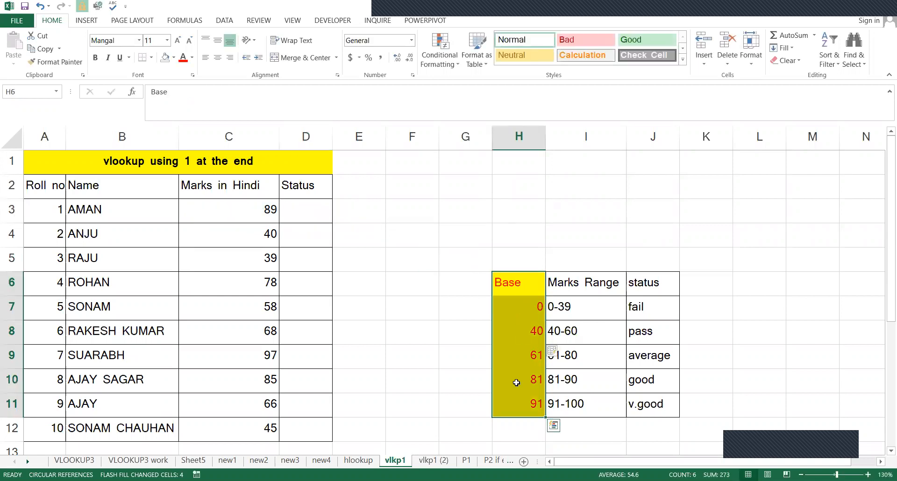
{"action": "key", "text": "Down"}
{"action": "key", "text": "ctrl+shift+Down"}
{"action": "key", "text": "Delete"}
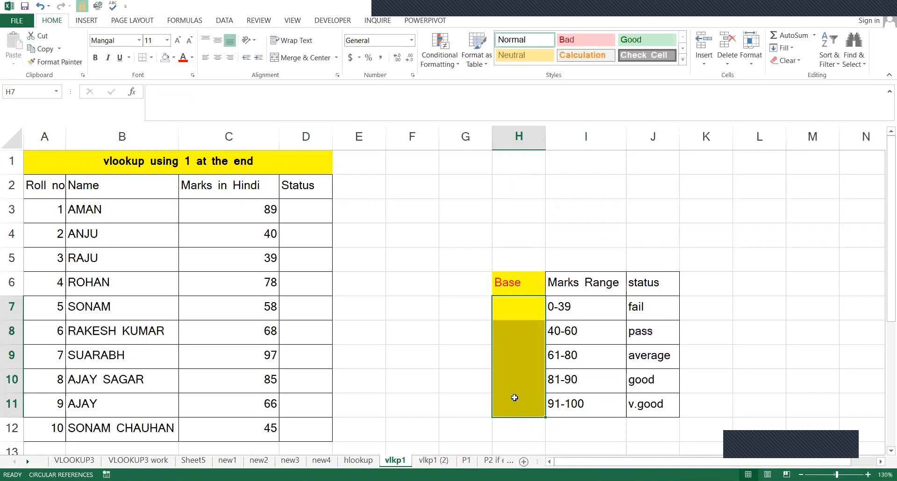
Compare the marks ranges and their statuses with the students' Hindi marks in C3:C5
{"action": "key", "text": "Up"}
{"action": "key", "text": "Right"}
{"action": "key", "text": "Down"}
{"action": "key", "text": "Down"}
{"action": "key", "text": "Down"}
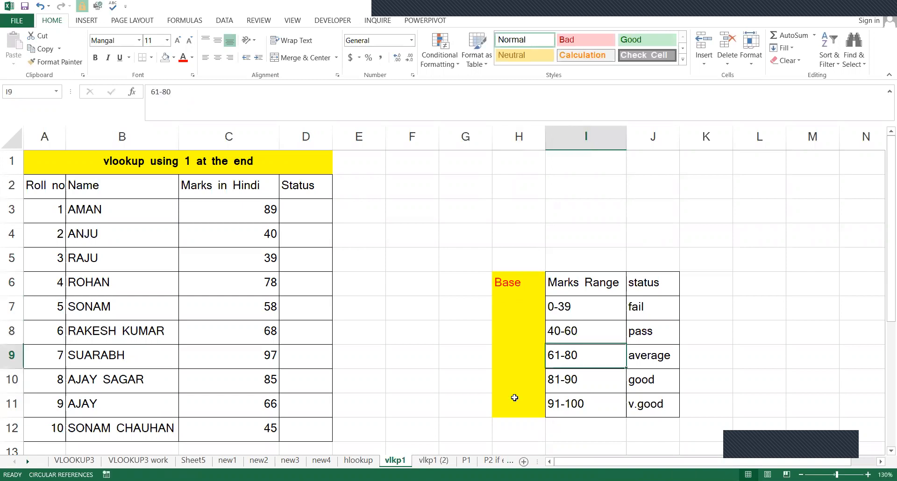
{"action": "key", "text": "Up"}
{"action": "key", "text": "Up"}
{"action": "key", "text": "Right"}
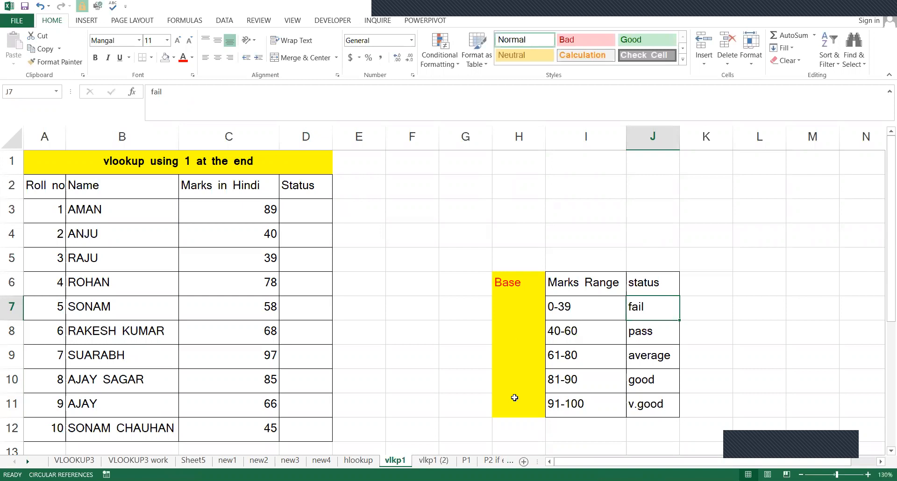
{"action": "key", "text": "Left"}
{"action": "key", "text": "Left"}
{"action": "key", "text": "Left"}
{"action": "key", "text": "Left"}
{"action": "key", "text": "Left"}
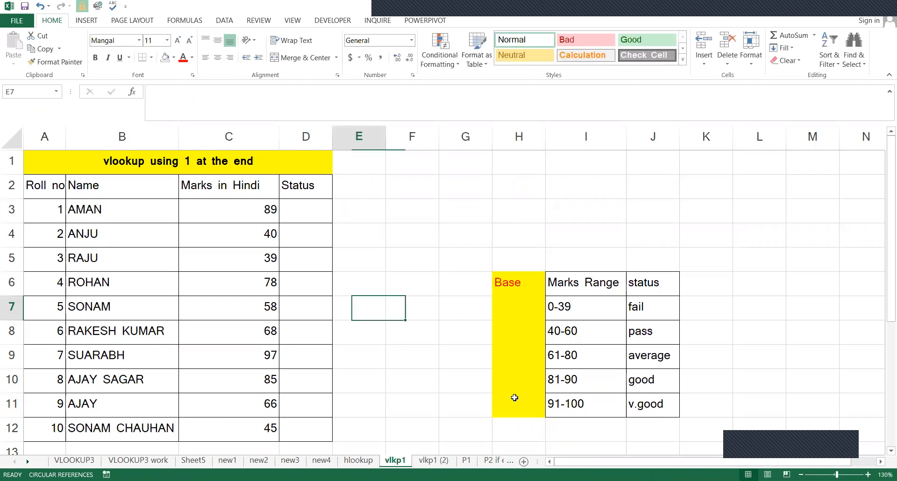
{"action": "key", "text": "Left"}
{"action": "key", "text": "Up"}
{"action": "key", "text": "Up"}
{"action": "key", "text": "Up"}
{"action": "key", "text": "Up"}
{"action": "key", "text": "Left"}
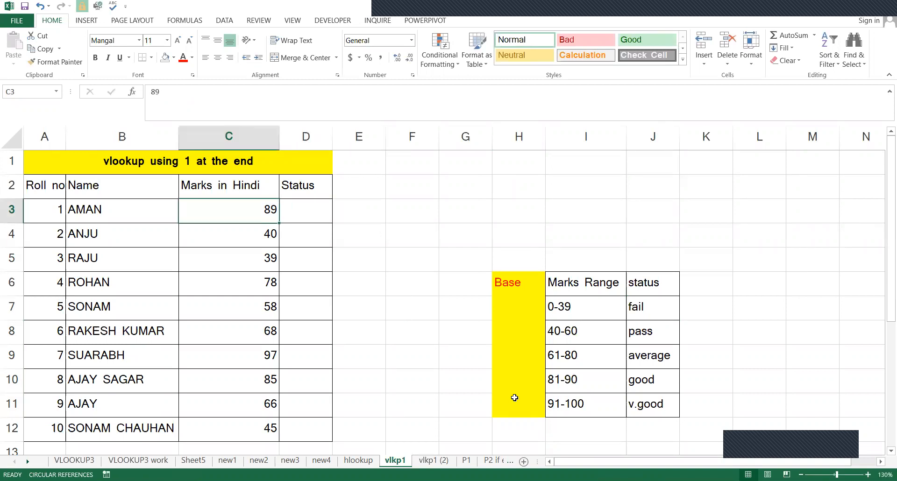
{"action": "key", "text": "Down"}
{"action": "key", "text": "Down"}
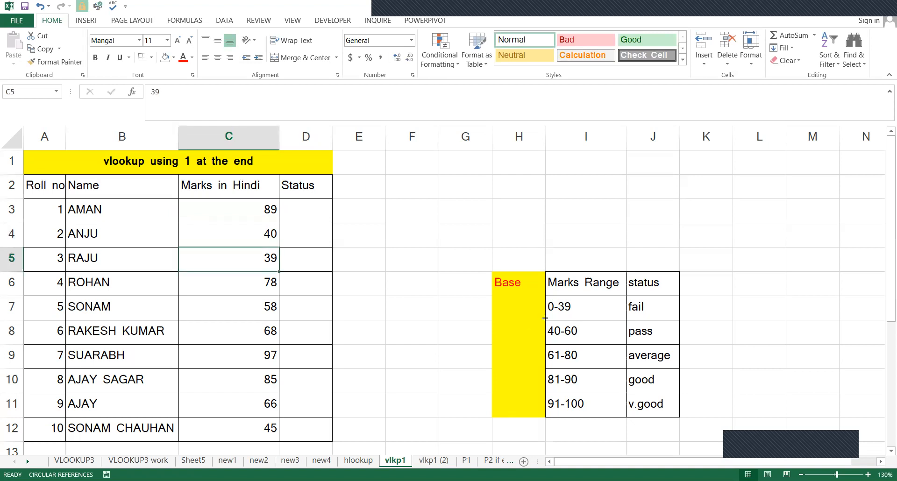
Enter Base values 0 in H7 for the 0-39 range and 40 in H8 for the 40-60 range
{"action": "left_click", "coordinate": [513, 304]}
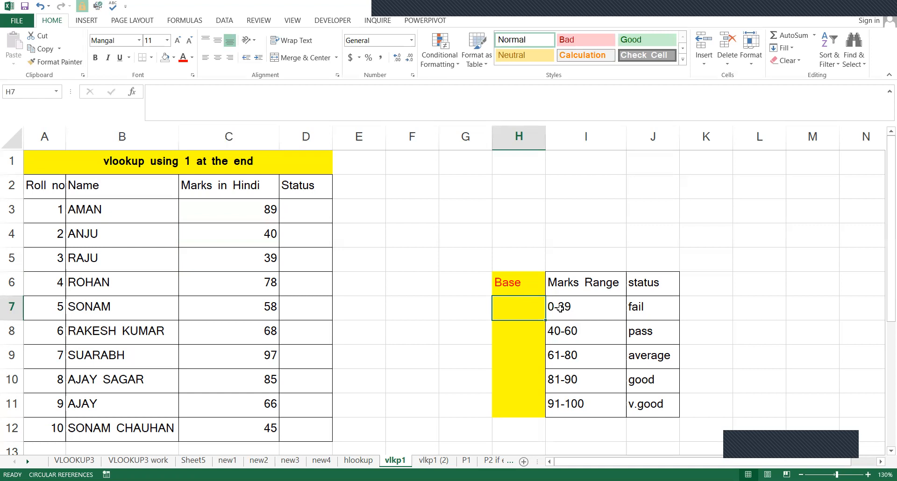
{"action": "left_click", "coordinate": [592, 308]}
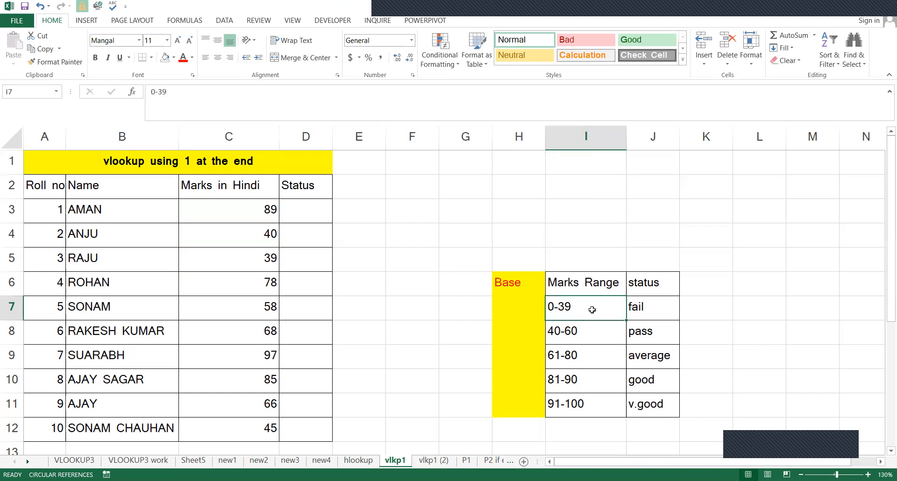
{"action": "left_click", "coordinate": [517, 307]}
{"action": "type", "text": "0"}
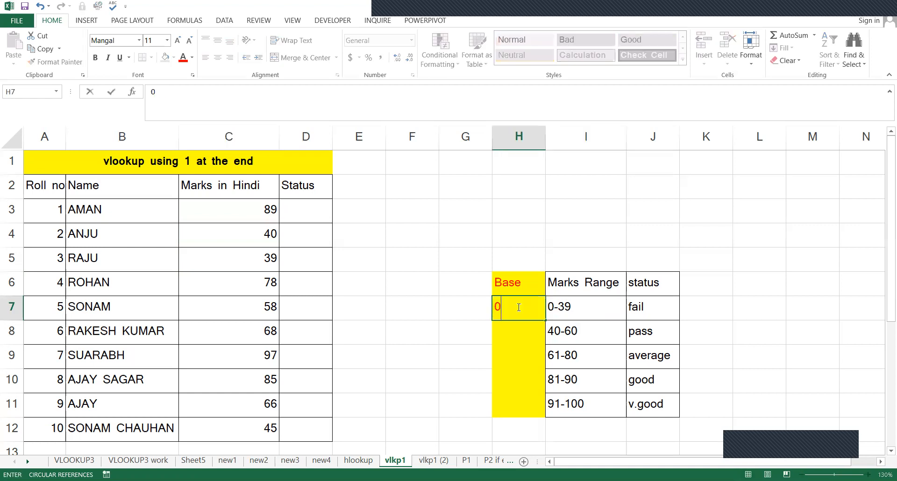
{"action": "key", "text": "Return"}
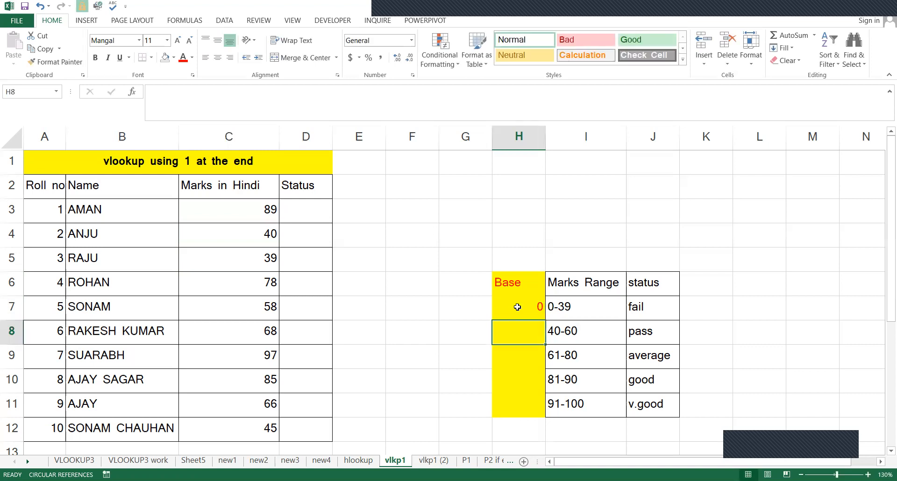
{"action": "type", "text": "40"}
{"action": "key", "text": "Return"}
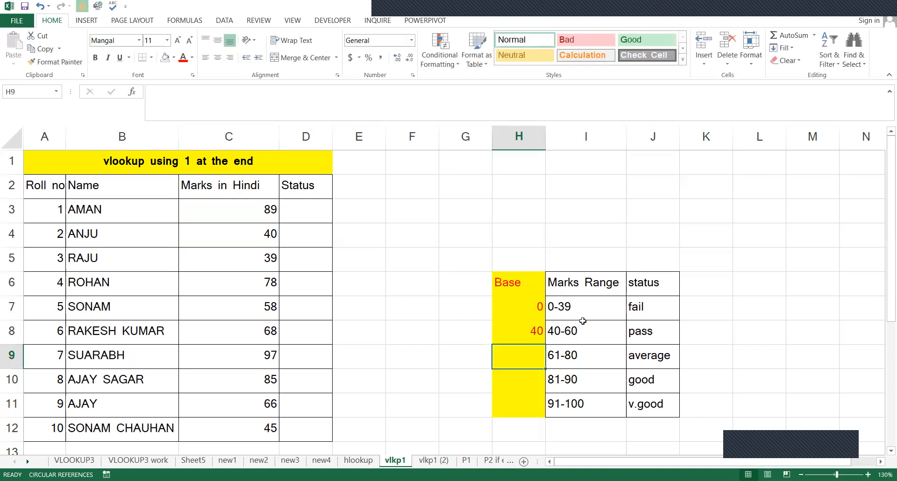
{"action": "left_click", "coordinate": [642, 310]}
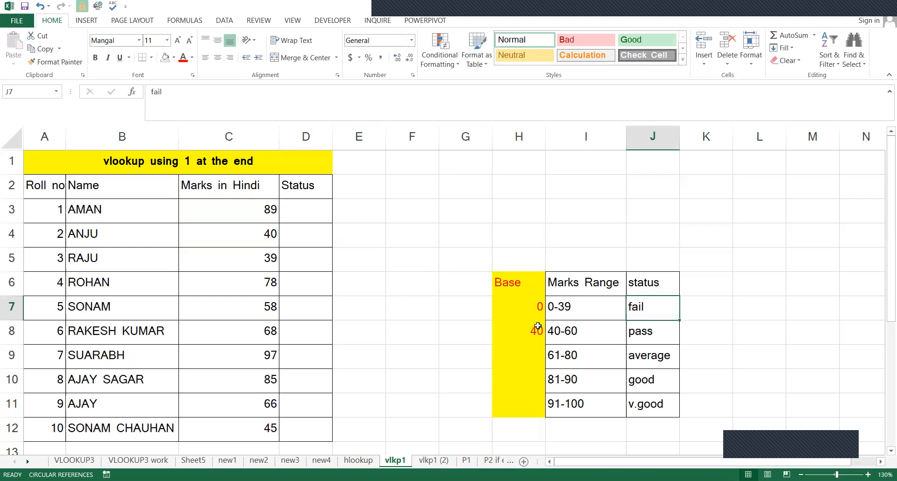
{"action": "left_click", "coordinate": [665, 333]}
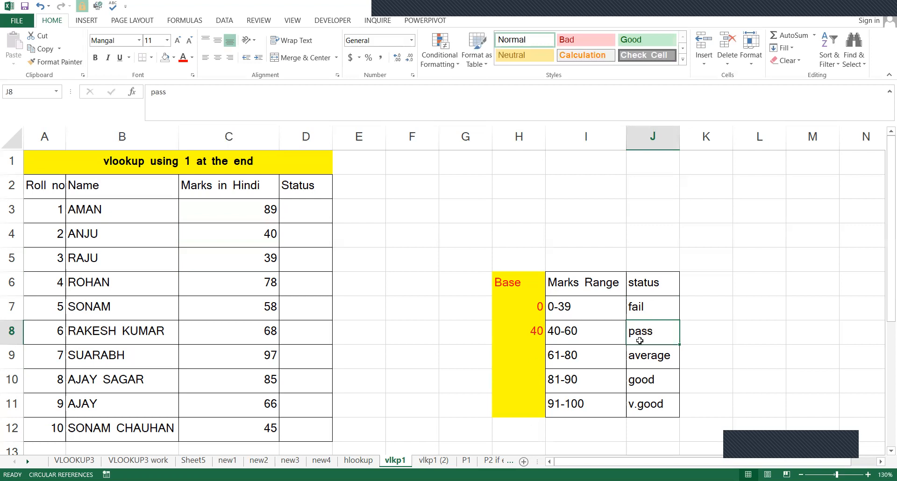
Enter the base values 61, 81 and 91 in H9:H11 beside the last three marks ranges
{"action": "left_click", "coordinate": [528, 356]}
{"action": "type", "text": "61"}
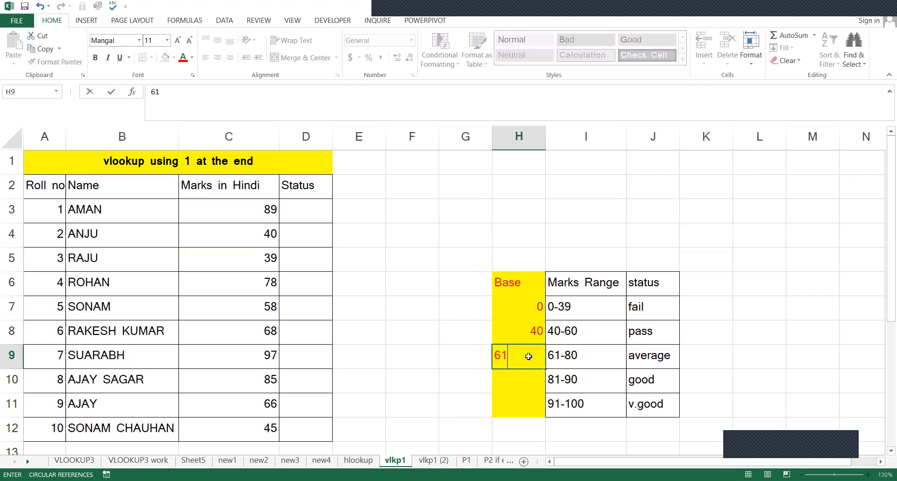
{"action": "key", "text": "Return"}
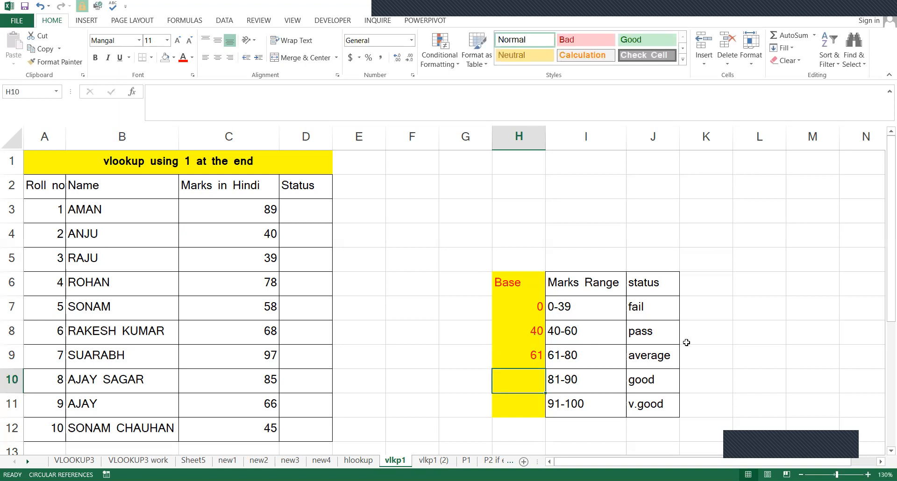
{"action": "left_click", "coordinate": [664, 358]}
{"action": "left_click", "coordinate": [532, 381]}
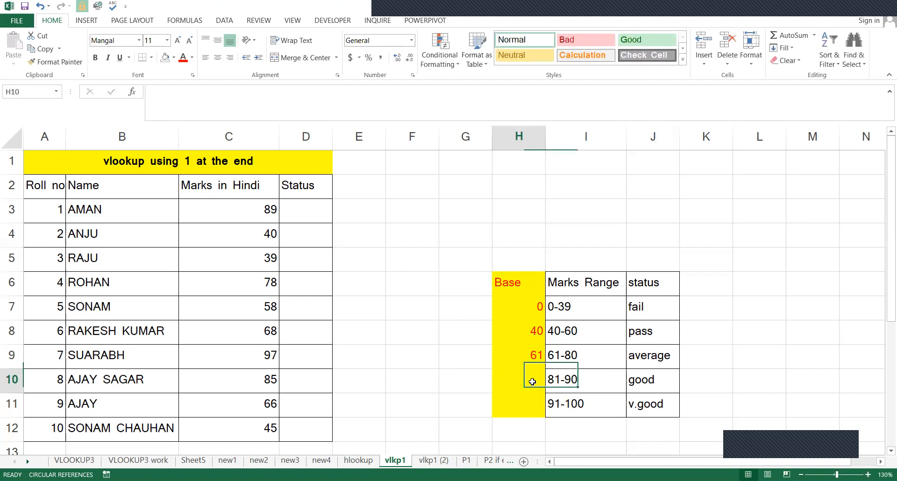
{"action": "type", "text": "81"}
{"action": "key", "text": "Return"}
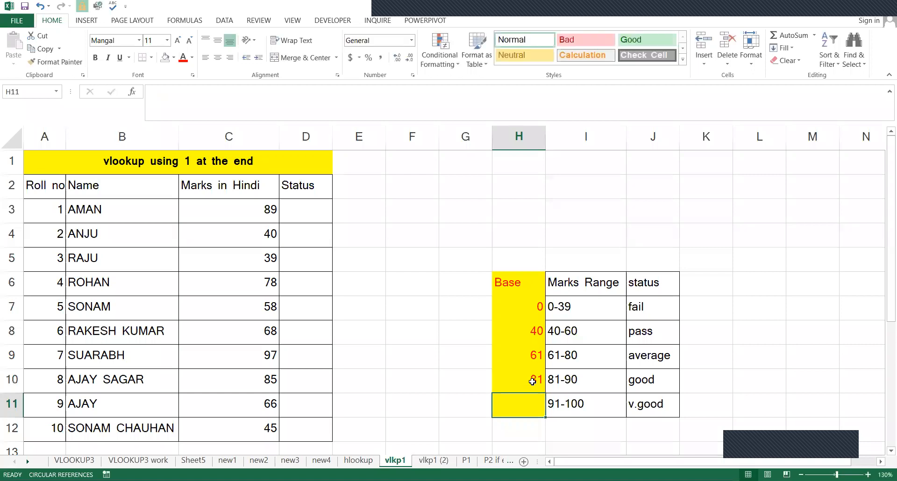
{"action": "type", "text": "91"}
{"action": "key", "text": "Return"}
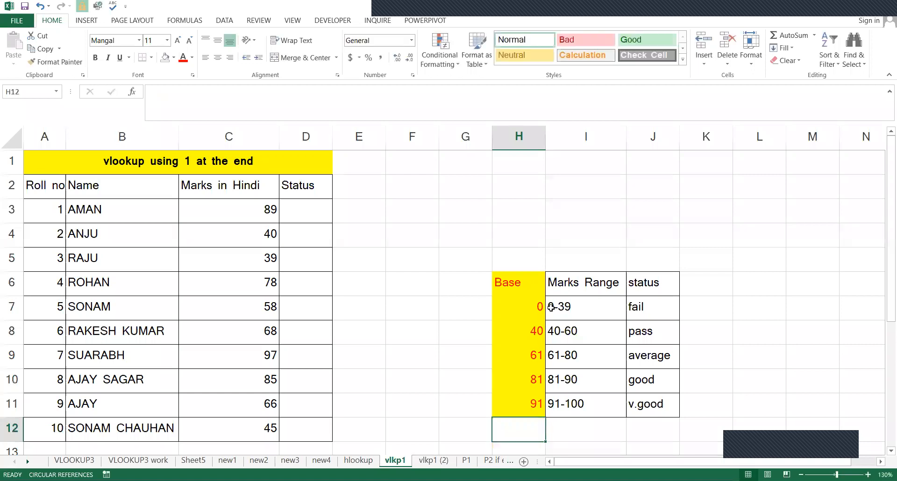
{"action": "left_click", "coordinate": [529, 316]}
{"action": "left_click_drag", "start_coordinate": [537, 436], "coordinate": [536, 411]}
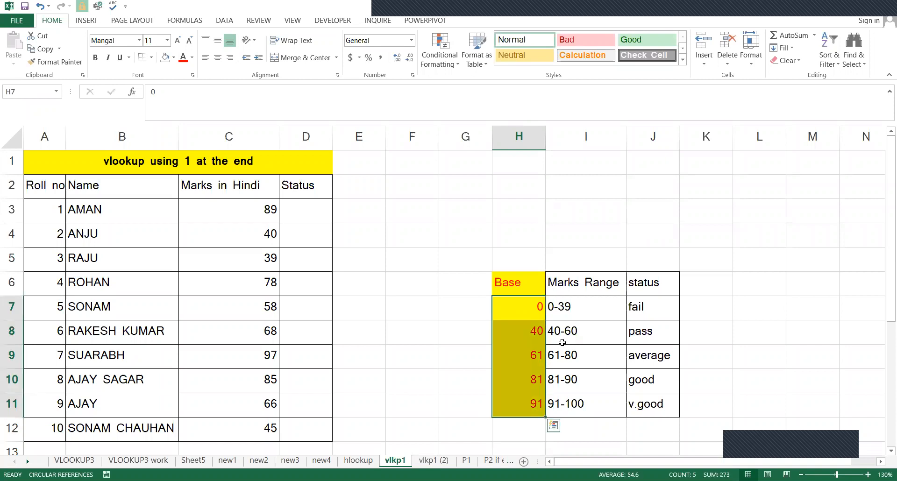
Fill the Marks Range header in I6 and the Marks in Hindi header in C2 with yellow
{"action": "left_click", "coordinate": [568, 292]}
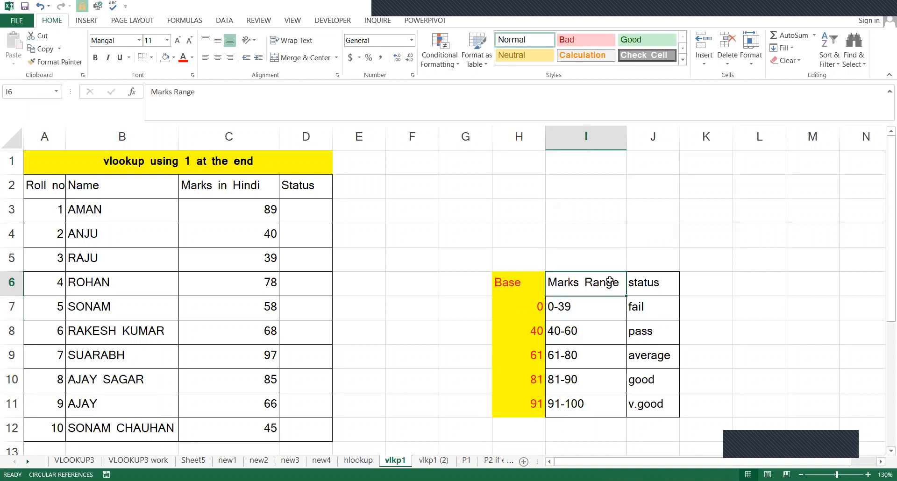
{"action": "left_click", "coordinate": [174, 57]}
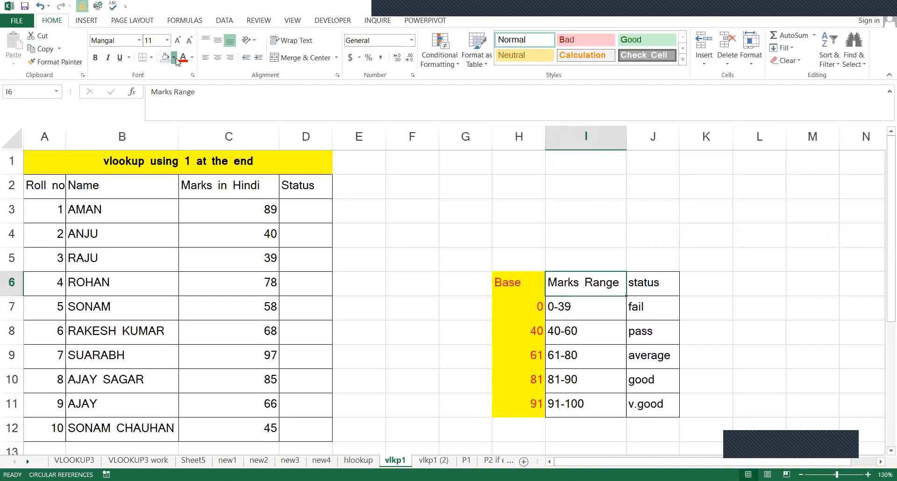
{"action": "left_click", "coordinate": [192, 146]}
{"action": "left_click", "coordinate": [534, 244]}
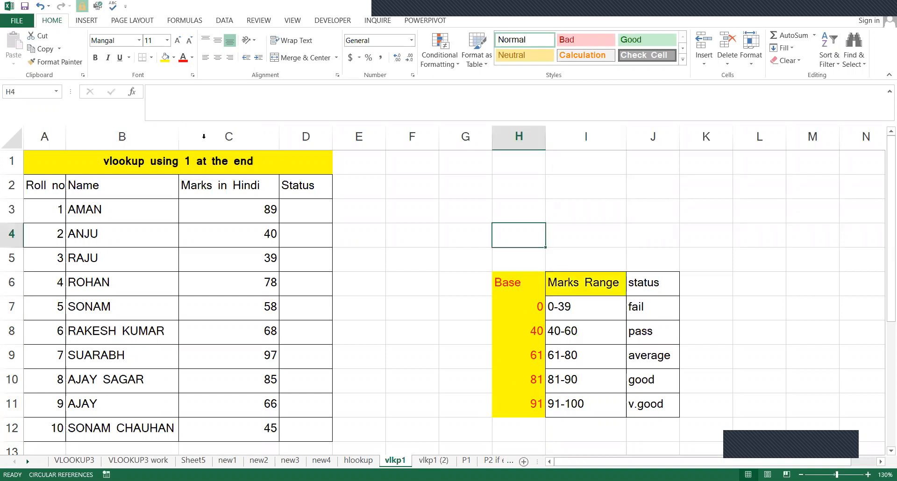
{"action": "left_click", "coordinate": [208, 188]}
{"action": "key", "text": "F4"}
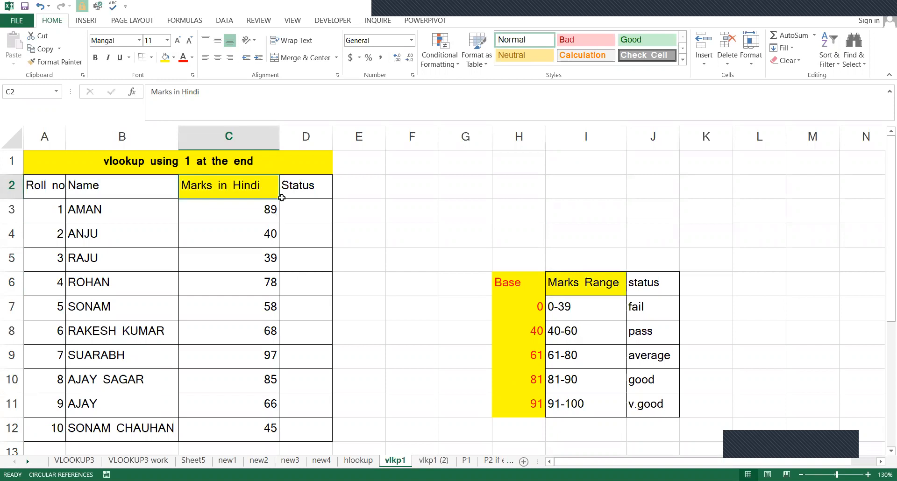
Enter =VLOOKUP(C3,H6:J11,3,0) in D3, the first Status cell
{"action": "left_click", "coordinate": [292, 210]}
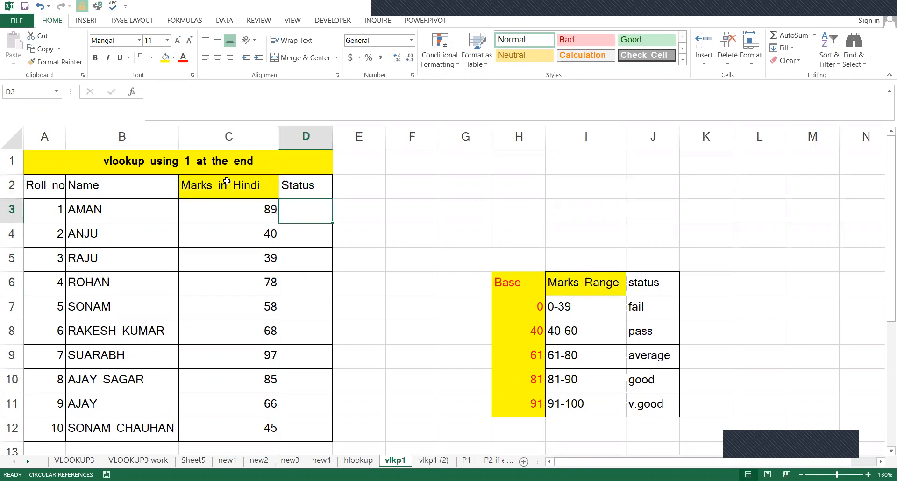
{"action": "left_click", "coordinate": [192, 155]}
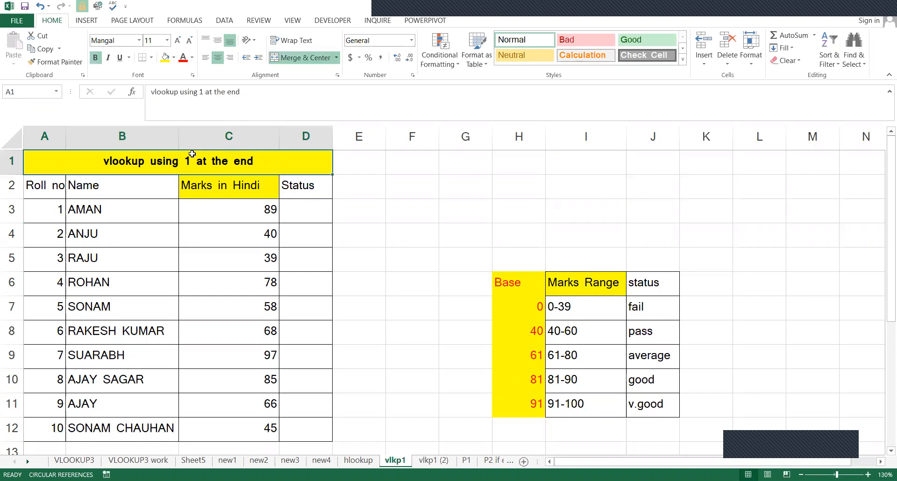
{"action": "key", "text": "Down"}
{"action": "key", "text": "Down"}
{"action": "key", "text": "Down"}
{"action": "key", "text": "Right"}
{"action": "key", "text": "Right"}
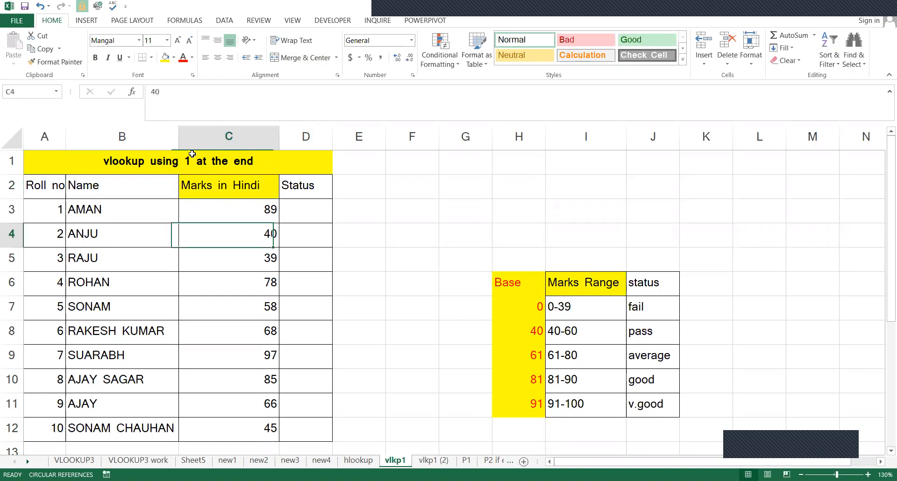
{"action": "key", "text": "Up"}
{"action": "key", "text": "Right"}
{"action": "type", "text": "="}
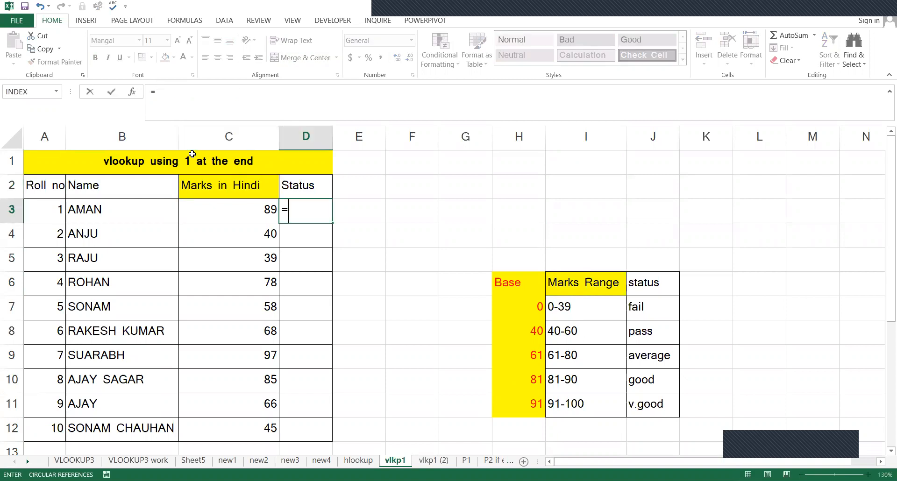
{"action": "type", "text": "VLOOKUP("}
{"action": "left_click", "coordinate": [247, 211]}
{"action": "type", "text": ","}
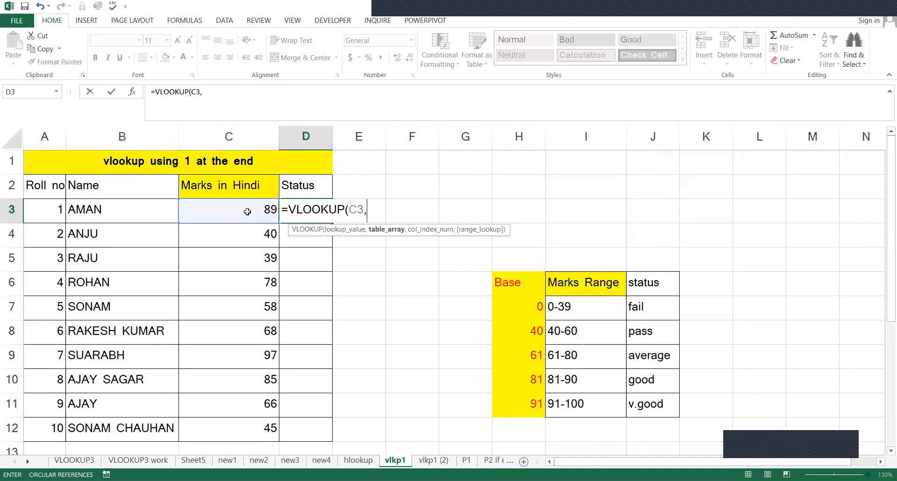
{"action": "left_click", "coordinate": [522, 287]}
{"action": "left_click_drag", "start_coordinate": [523, 287], "coordinate": [650, 404]}
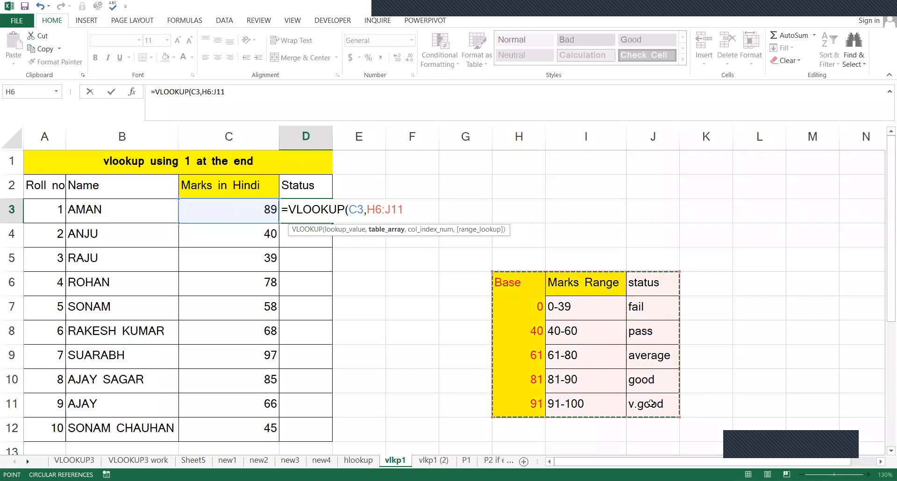
{"action": "type", "text": ",3,0"}
{"action": "key", "text": "ctrl+Return"}
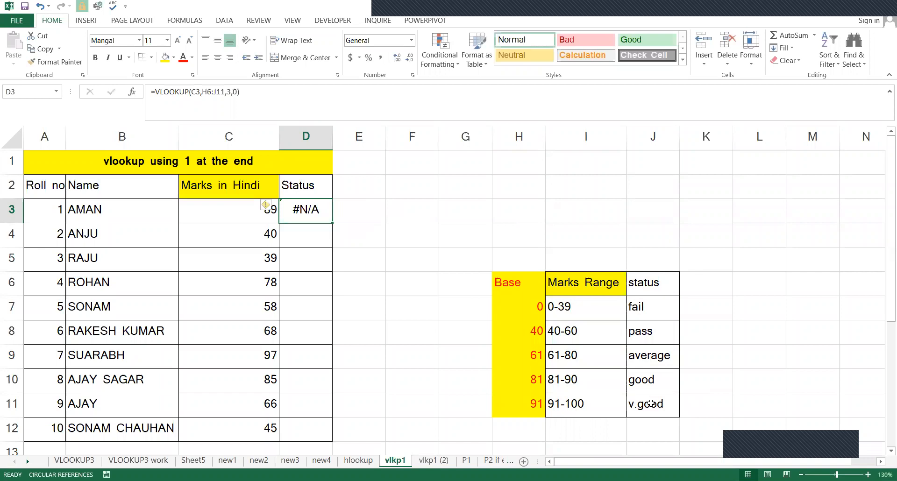
Re-enter 0 as the range_lookup argument of the VLOOKUP formula in D3
{"action": "key", "text": "F2"}
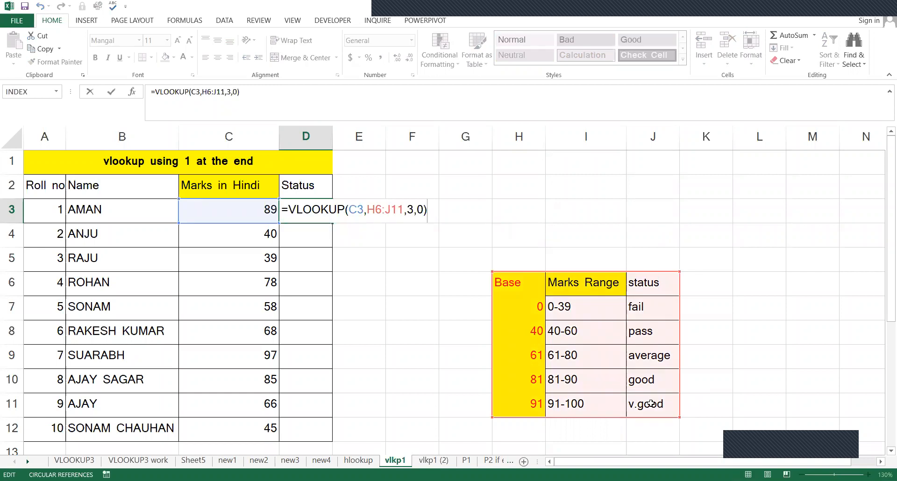
{"action": "key", "text": "BackSpace"}
{"action": "key", "text": "BackSpace"}
{"action": "type", "text": "0"}
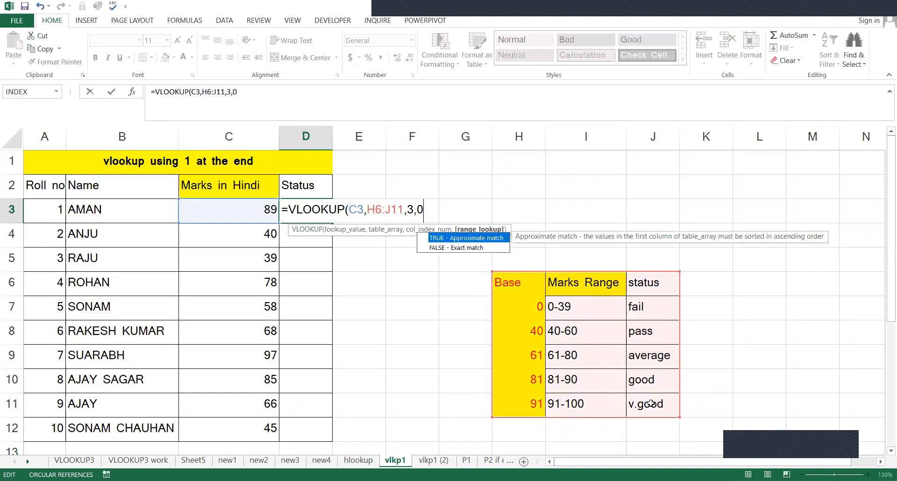
{"action": "key", "text": "Return"}
{"action": "key", "text": "Up"}
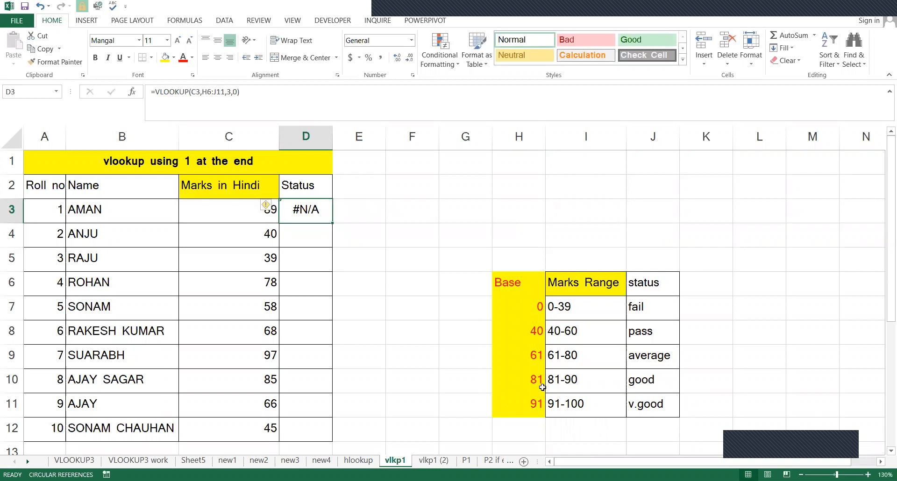
{"action": "left_click_drag", "start_coordinate": [537, 309], "coordinate": [542, 399]}
{"action": "left_click", "coordinate": [560, 315]}
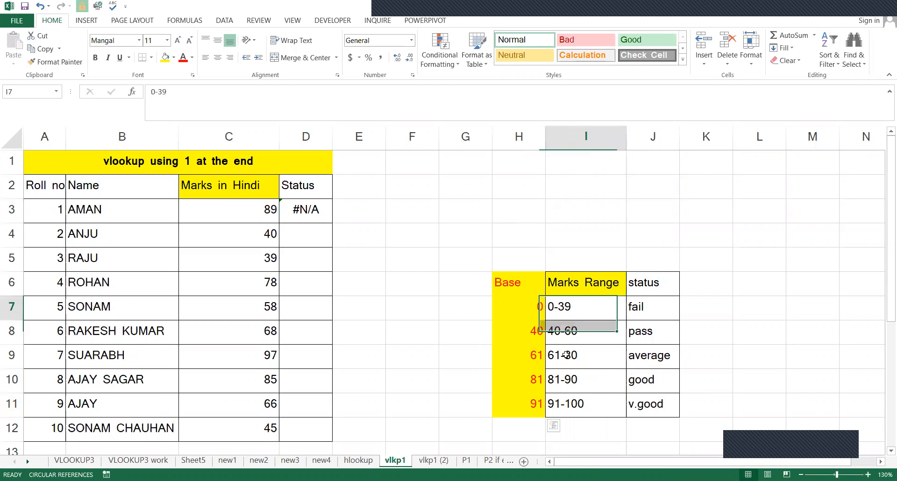
{"action": "left_click_drag", "start_coordinate": [565, 355], "coordinate": [565, 402]}
{"action": "left_click_drag", "start_coordinate": [515, 304], "coordinate": [572, 399]}
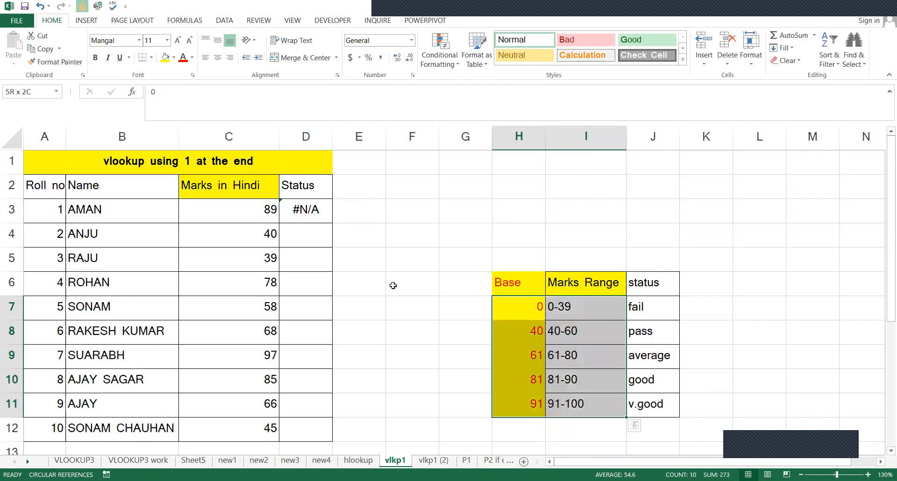
{"action": "key", "text": "Left"}
{"action": "key", "text": "Left"}
Change the range_lookup argument of the VLOOKUP formula in D3 to 1 for an approximate match
{"action": "left_click", "coordinate": [312, 211]}
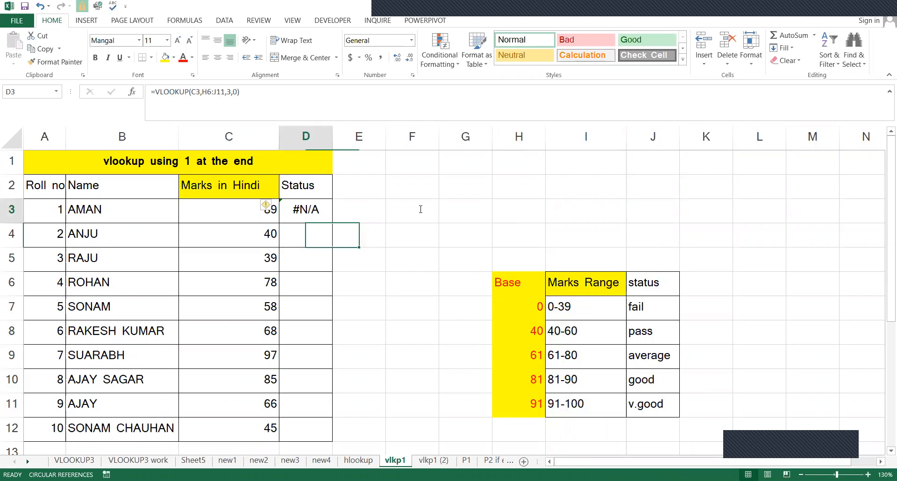
{"action": "key", "text": "F2"}
{"action": "left_click", "coordinate": [419, 209]}
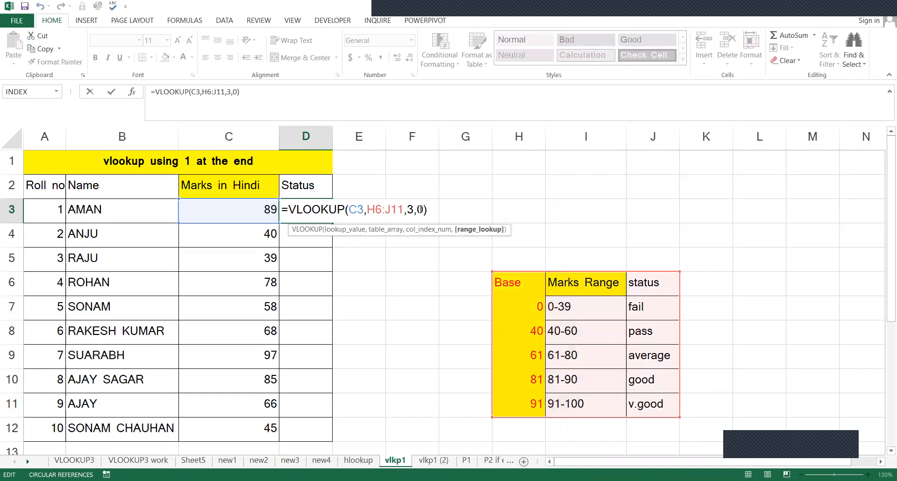
{"action": "key", "text": "Delete"}
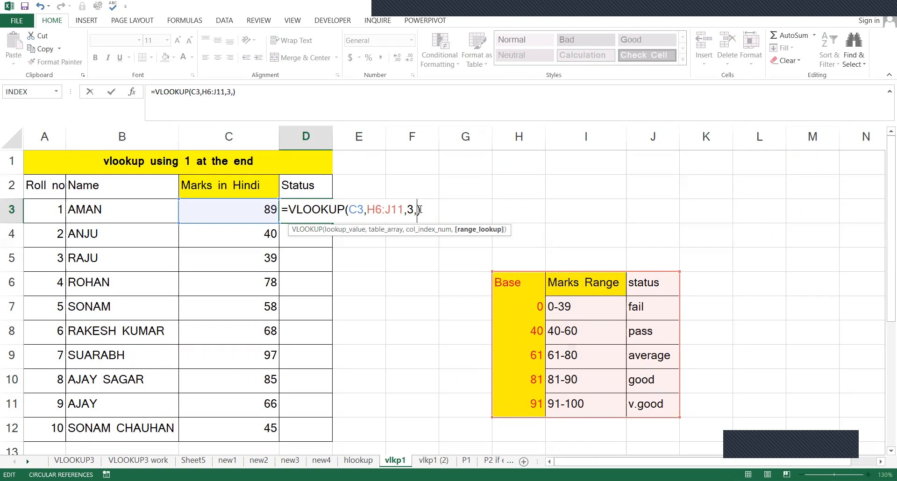
{"action": "type", "text": "1"}
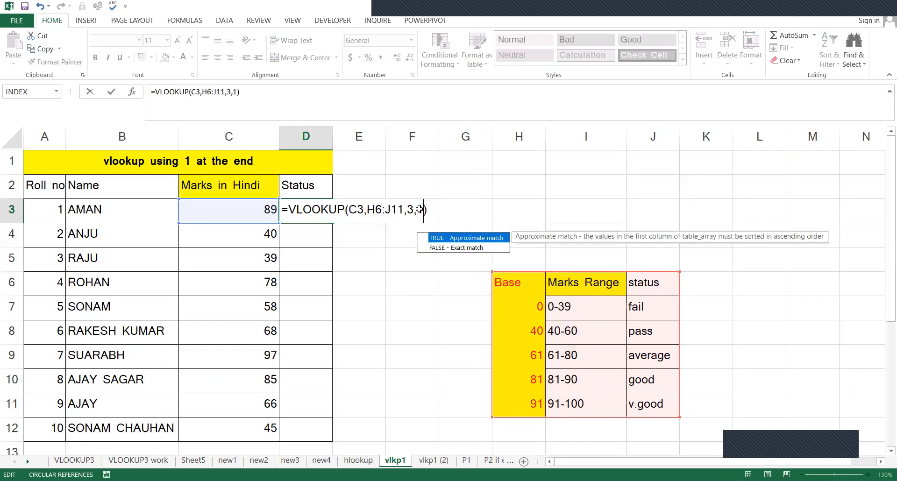
{"action": "key", "text": "ctrl+Return"}
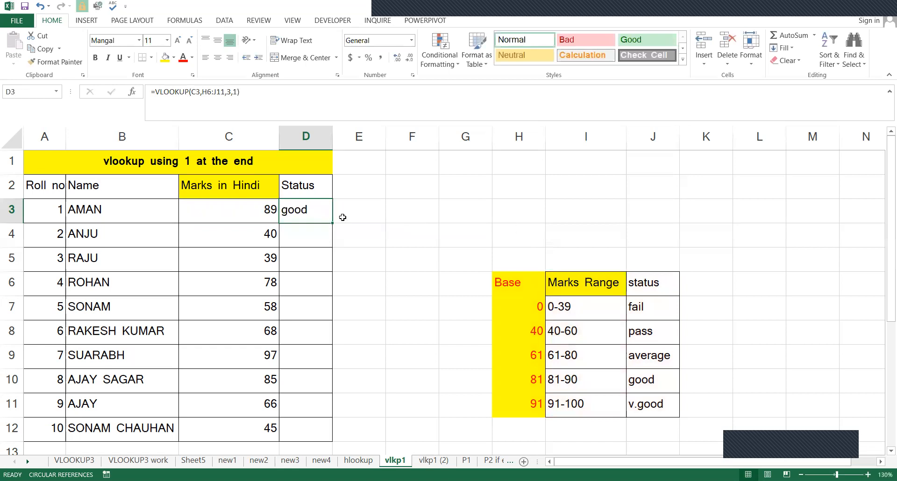
Make the table array in D3's VLOOKUP formula absolute as $H$6:$J$11
{"action": "key", "text": "Left"}
{"action": "left_click", "coordinate": [533, 381]}
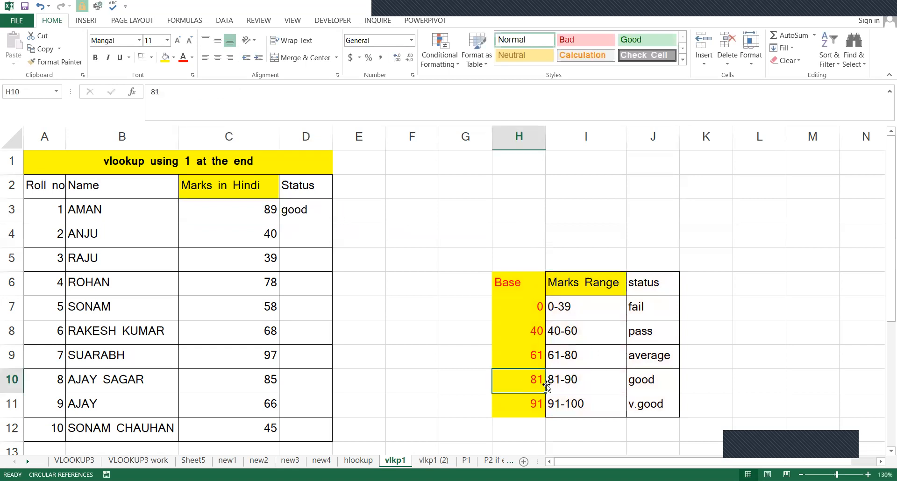
{"action": "key", "text": "Right"}
{"action": "left_click", "coordinate": [288, 209]}
{"action": "key", "text": "F2"}
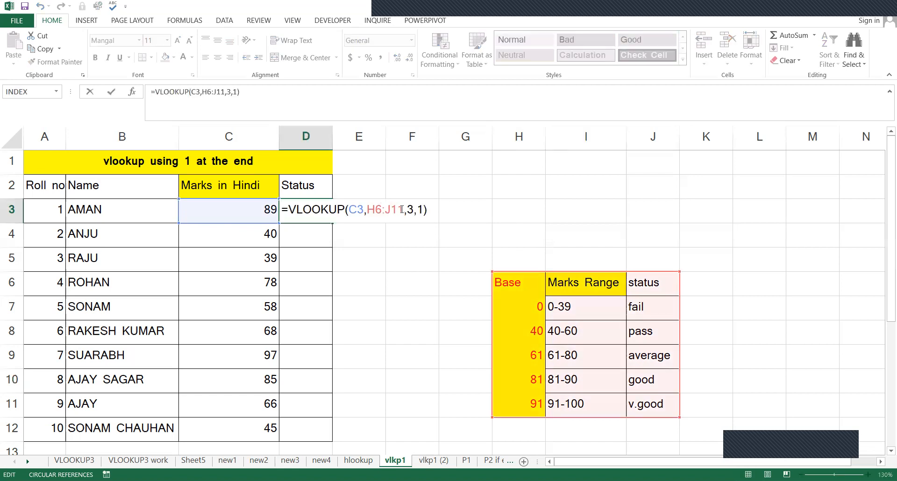
{"action": "left_click_drag", "start_coordinate": [401, 209], "coordinate": [374, 209]}
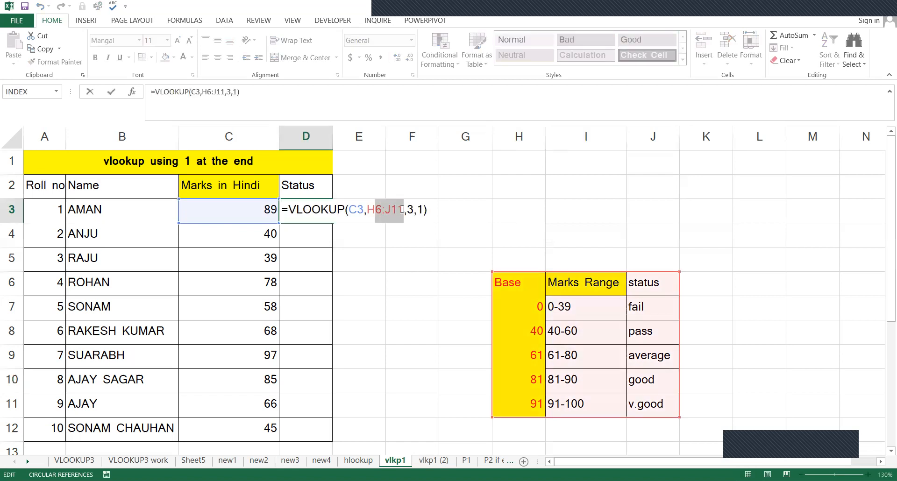
{"action": "left_click", "coordinate": [373, 208]}
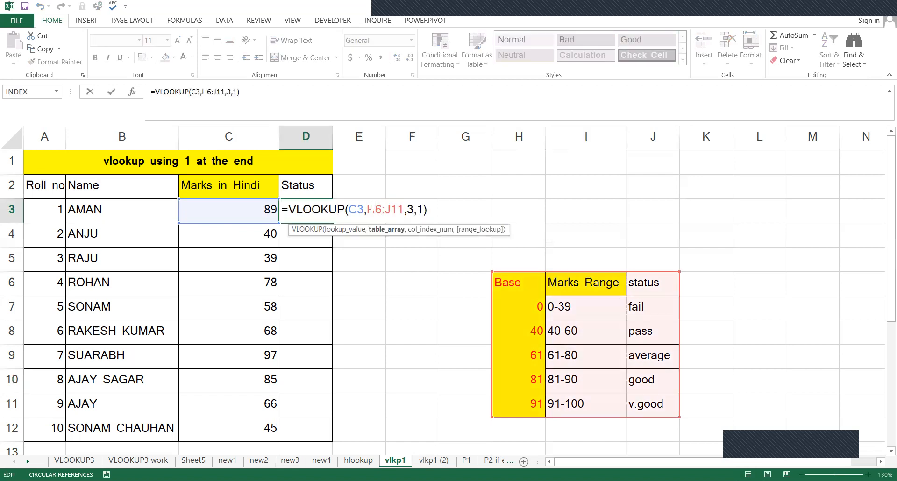
{"action": "left_click", "coordinate": [402, 209], "text": "shift"}
{"action": "left_click", "coordinate": [402, 209]}
{"action": "key", "text": "Left"}
{"action": "key", "text": "Left"}
{"action": "key", "text": "Left"}
{"action": "key", "text": "Left"}
{"action": "key", "text": "Left"}
{"action": "key", "text": "Left"}
{"action": "key", "text": "Right"}
{"action": "key", "text": "shift+Right"}
{"action": "key", "text": "shift+Right"}
{"action": "key", "text": "shift+Right"}
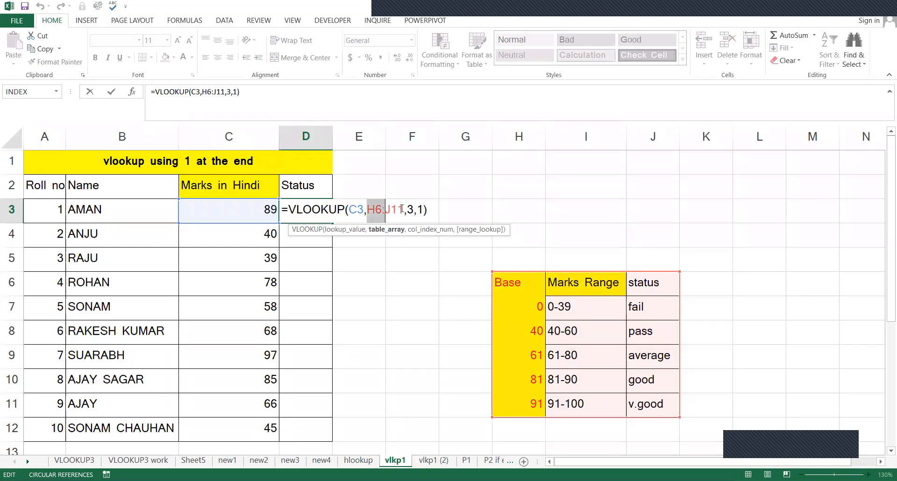
{"action": "key", "text": "shift+Right"}
{"action": "key", "text": "shift+Right"}
{"action": "key", "text": "shift+Right"}
{"action": "key", "text": "F4"}
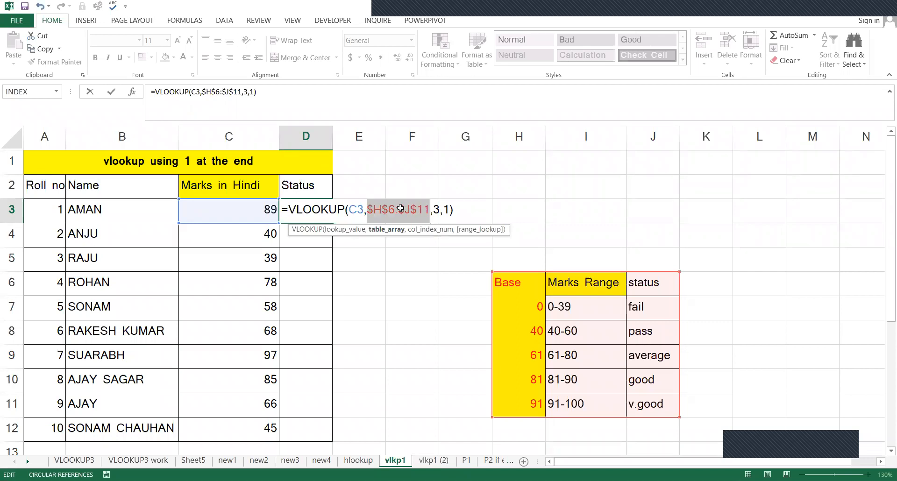
{"action": "key", "text": "ctrl+Return"}
Copy the VLOOKUP formula from D3 down into D4
{"action": "key", "text": "Down"}
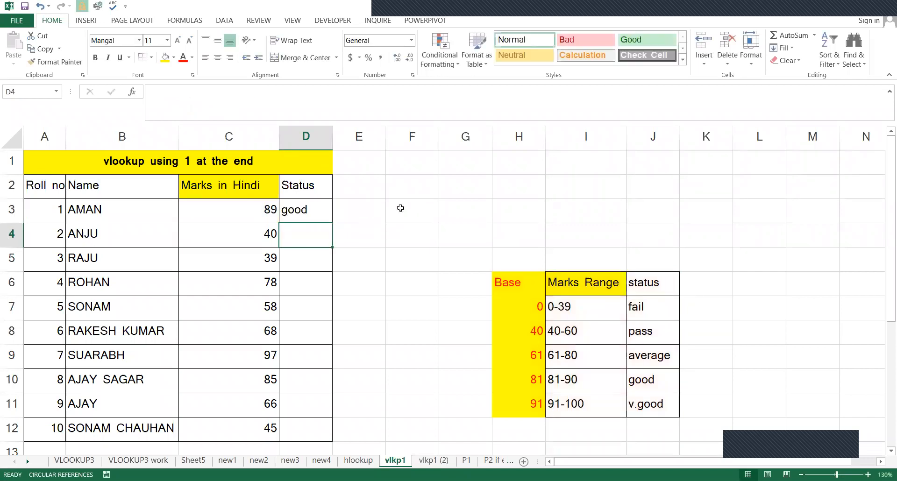
{"action": "key", "text": "ctrl+d"}
{"action": "key", "text": "Down"}
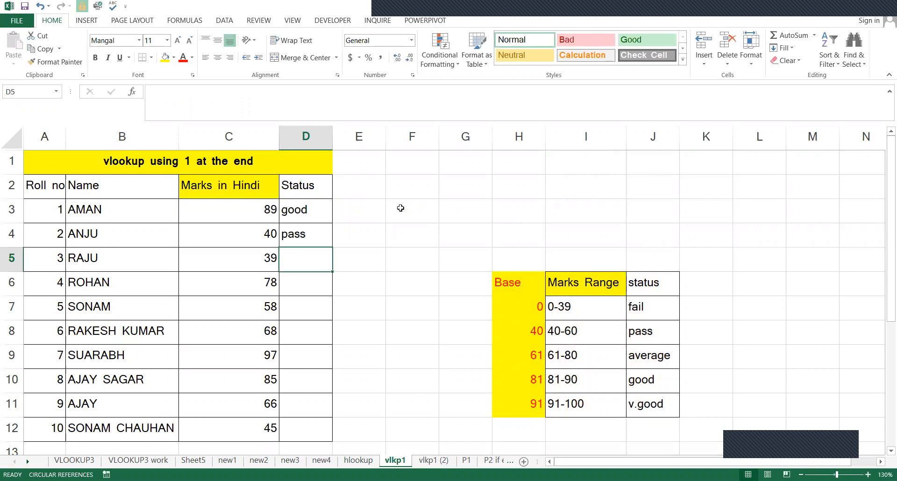
Copy the VLOOKUP formula from D4 down into D5 and D6
{"action": "key", "text": "ctrl+d"}
{"action": "key", "text": "Down"}
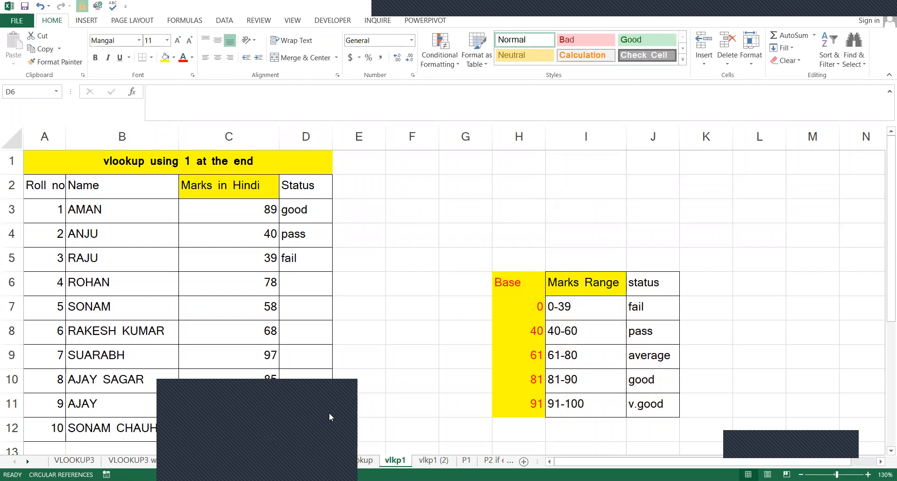
{"action": "left_click", "coordinate": [294, 287]}
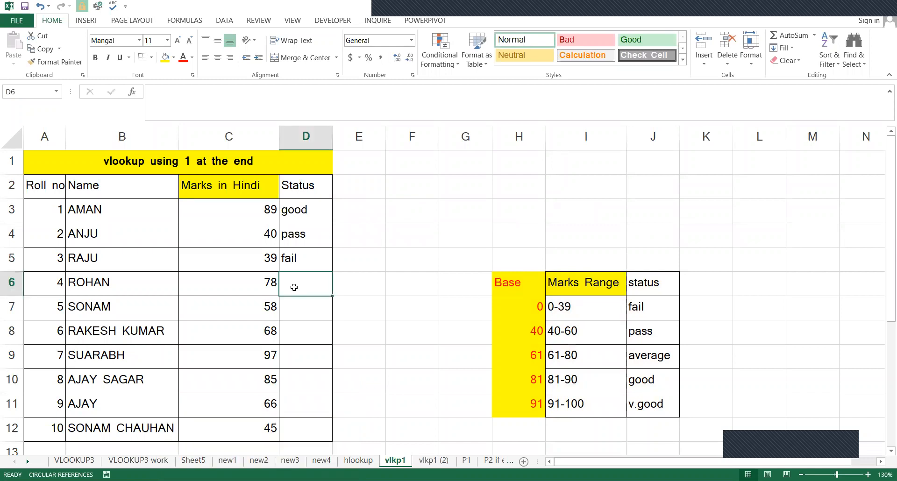
{"action": "key", "text": "ctrl+d"}
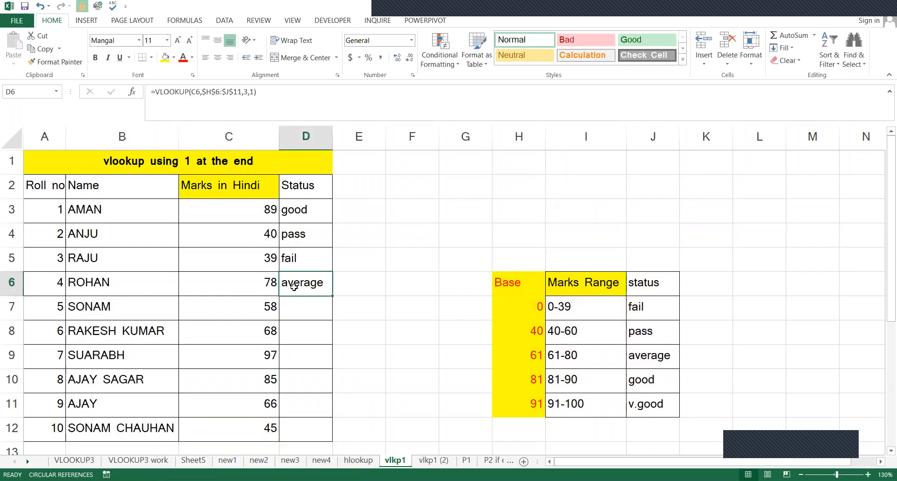
Fill the VLOOKUP formula from D6 down through D12 to complete the Status column
{"action": "key", "text": "Up"}
{"action": "key", "text": "Down"}
{"action": "key", "text": "shift+Down"}
{"action": "key", "text": "shift+Down"}
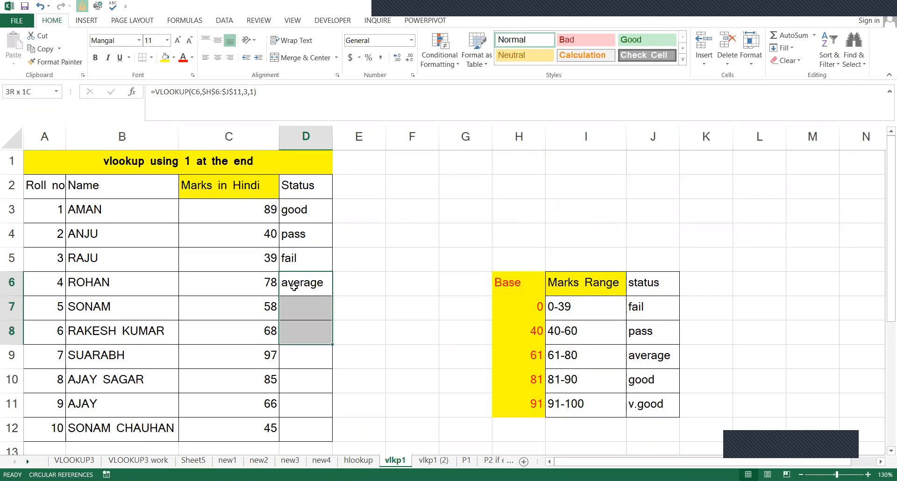
{"action": "key", "text": "shift+Down"}
{"action": "key", "text": "shift+Down"}
{"action": "key", "text": "shift+Down"}
{"action": "key", "text": "shift+Down"}
{"action": "key", "text": "ctrl+d"}
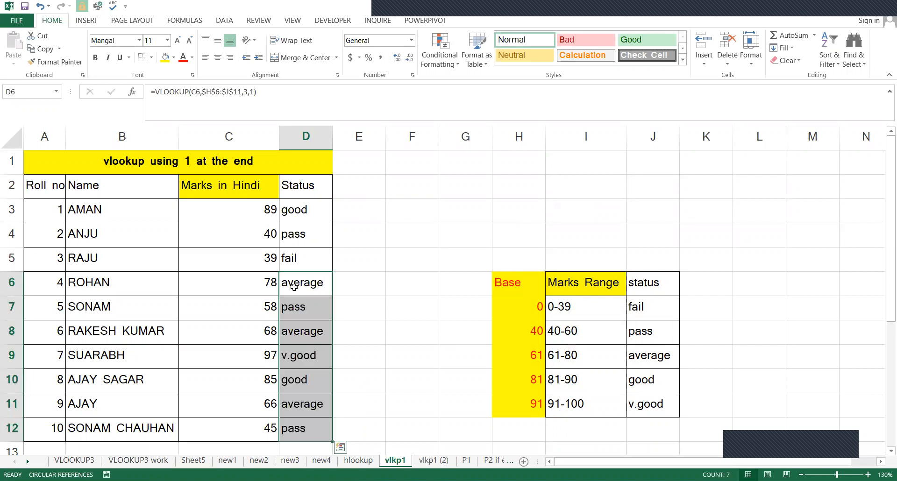
{"action": "key", "text": "Down"}
{"action": "key", "text": "Down"}
{"action": "key", "text": "Down"}
{"action": "key", "text": "Down"}
{"action": "key", "text": "Down"}
{"action": "key", "text": "Down"}
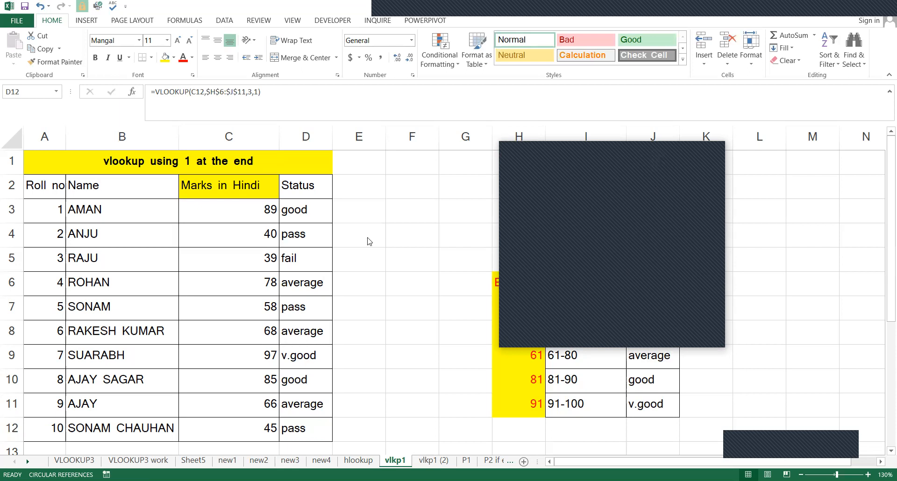
Switch to the vlkp1 (2) sheet and examine its Employee Id and Shift timings table
{"action": "left_click", "coordinate": [439, 462]}
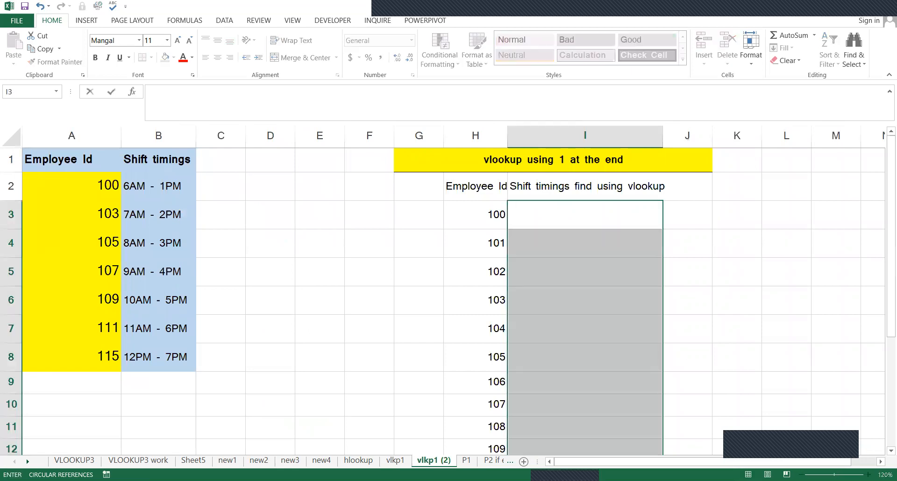
{"action": "left_click", "coordinate": [476, 187]}
{"action": "left_click", "coordinate": [71, 186]}
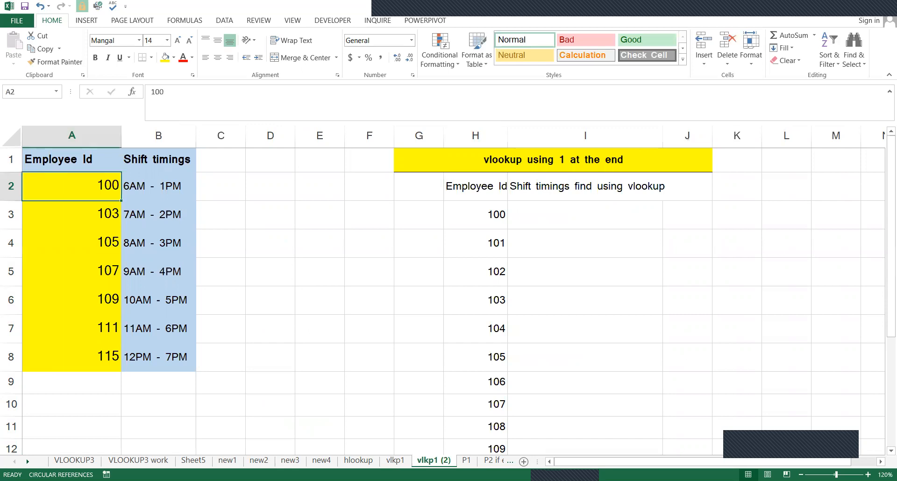
{"action": "left_click", "coordinate": [71, 160]}
{"action": "left_click", "coordinate": [72, 272]}
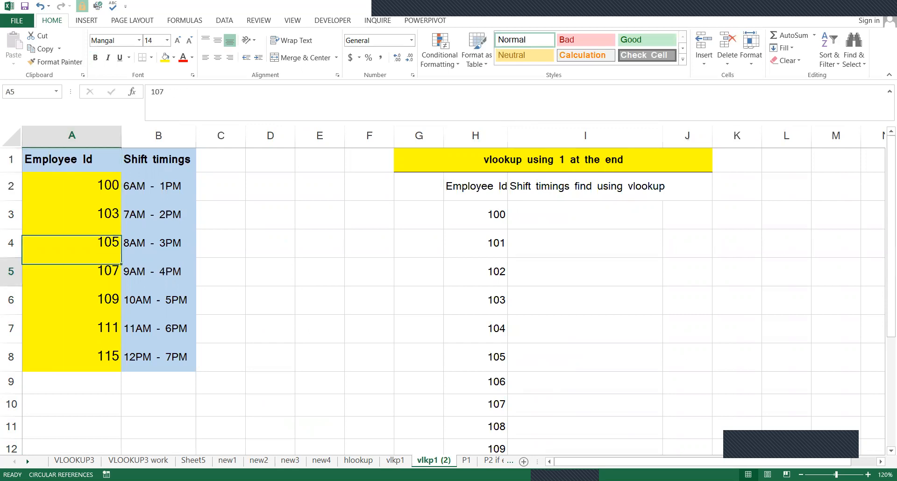
{"action": "left_click", "coordinate": [158, 187]}
{"action": "left_click", "coordinate": [71, 187]}
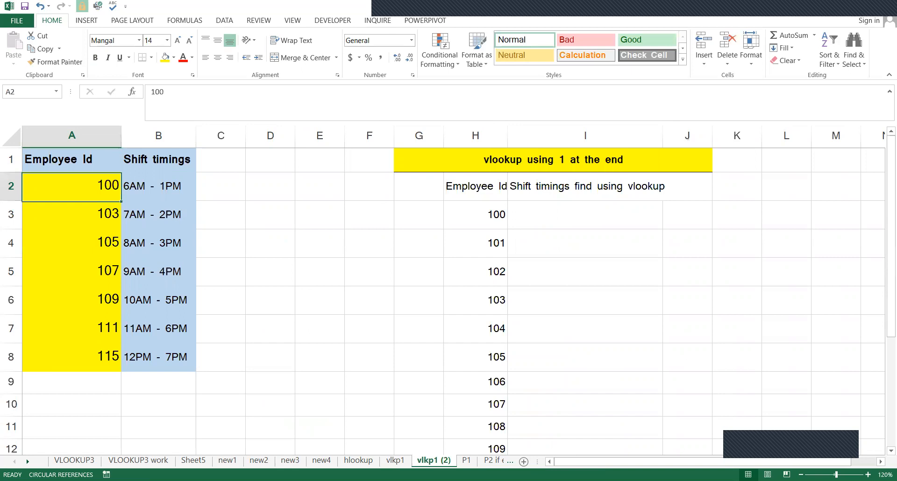
{"action": "left_click", "coordinate": [72, 272]}
{"action": "key", "text": "Up"}
{"action": "key", "text": "Up"}
{"action": "key", "text": "Up"}
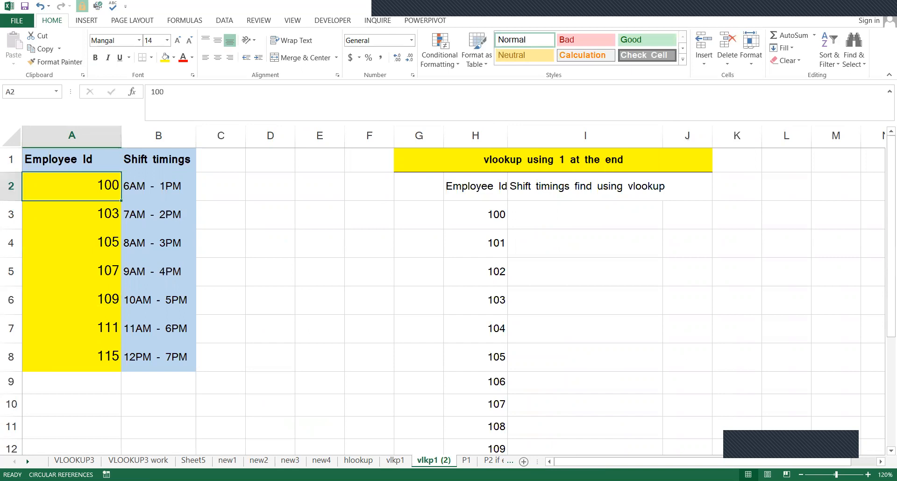
Examine the base Employee Ids in A2:A8 and the ID range that each shift timing covers
{"action": "key", "text": "Down"}
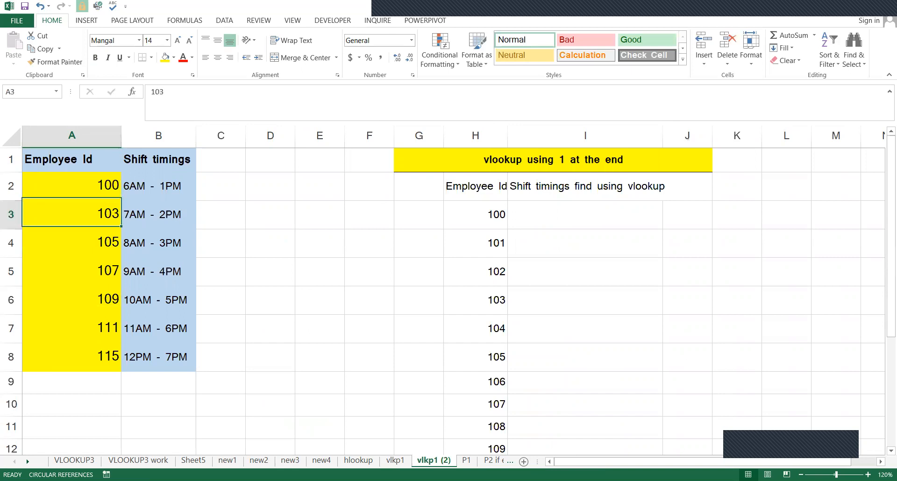
{"action": "key", "text": "Down"}
{"action": "key", "text": "Down"}
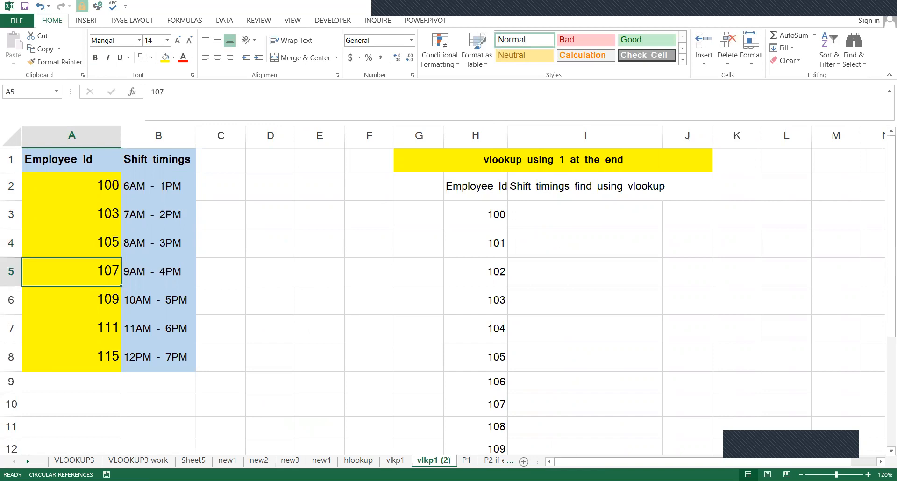
{"action": "key", "text": "Down"}
{"action": "key", "text": "Down"}
{"action": "key", "text": "Down"}
{"action": "key", "text": "Up"}
{"action": "key", "text": "Up"}
{"action": "key", "text": "Up"}
{"action": "key", "text": "Up"}
{"action": "key", "text": "Up"}
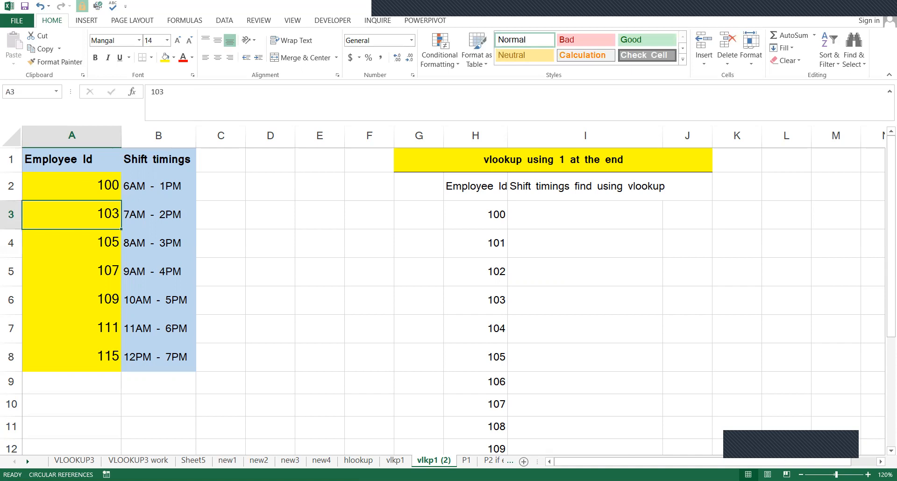
{"action": "key", "text": "Down"}
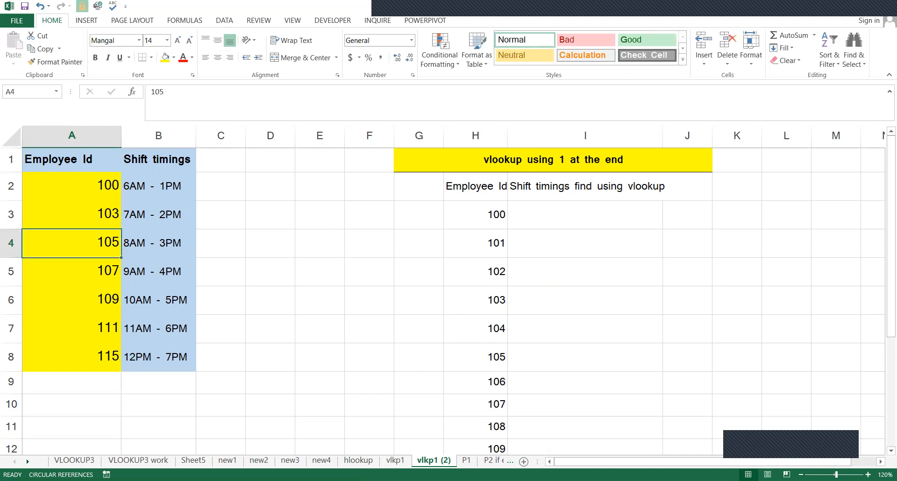
{"action": "key", "text": "Up"}
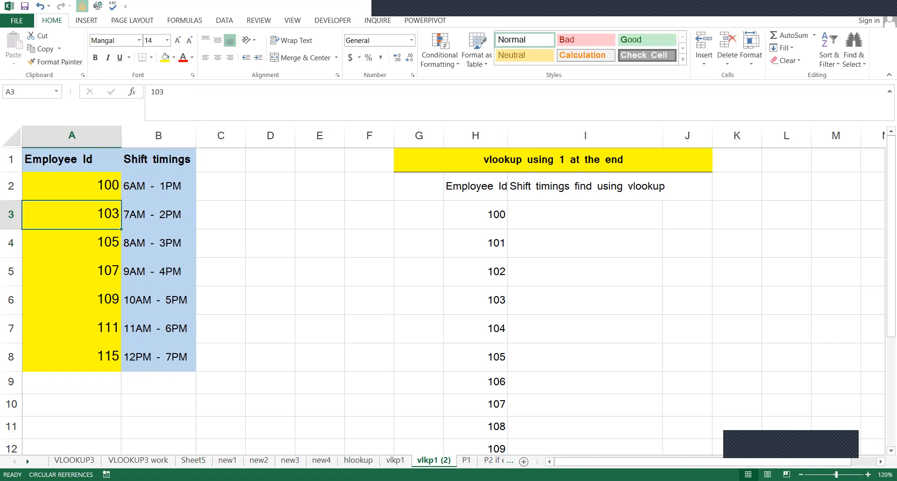
{"action": "key", "text": "Down"}
{"action": "key", "text": "Up"}
{"action": "key", "text": "Down"}
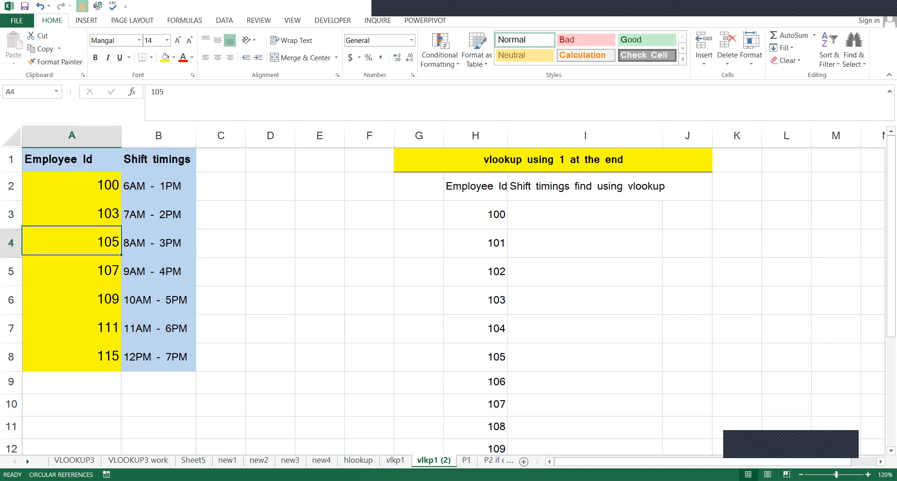
{"action": "key", "text": "Down"}
{"action": "key", "text": "Down"}
{"action": "key", "text": "Down"}
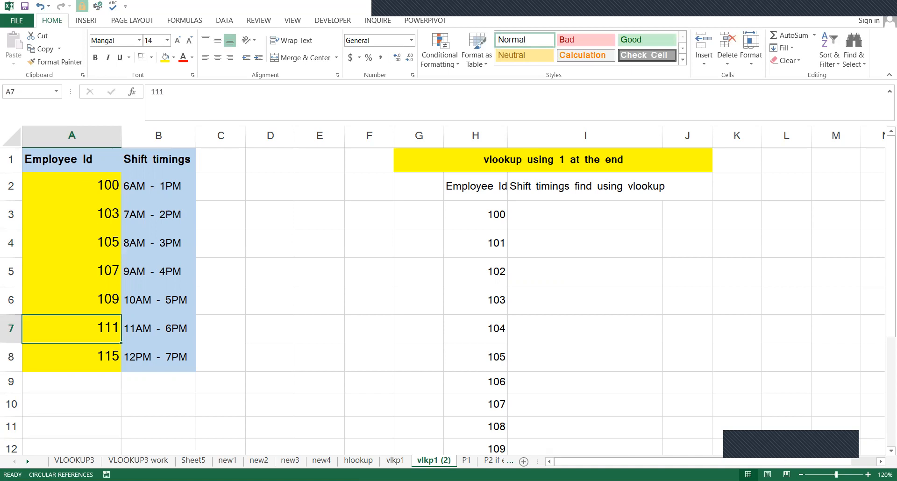
{"action": "key", "text": "Up"}
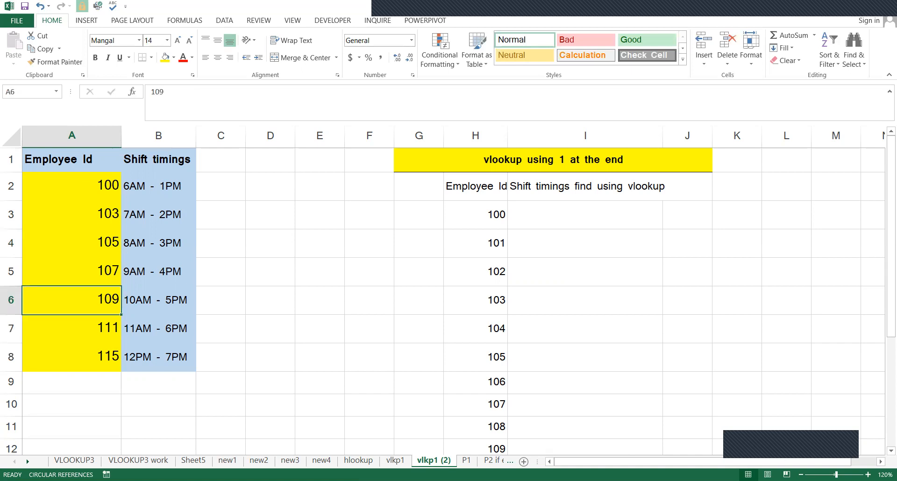
{"action": "key", "text": "Down"}
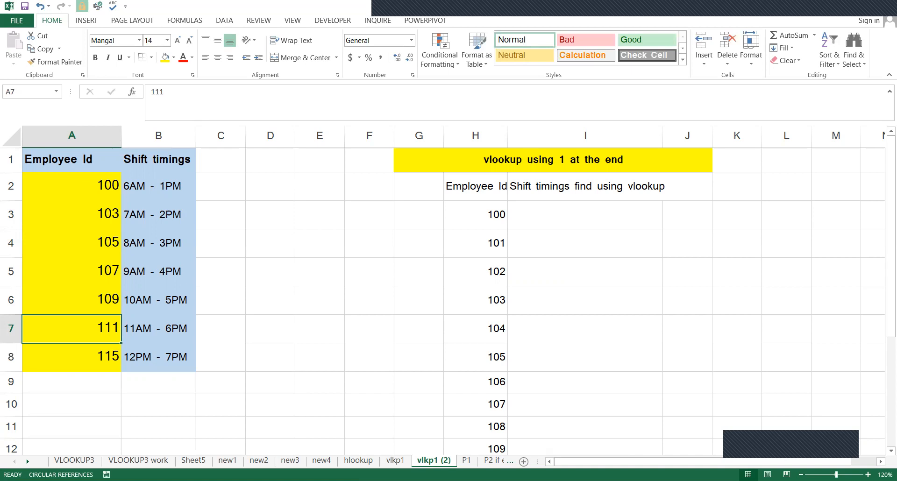
{"action": "key", "text": "Right"}
{"action": "left_click", "coordinate": [270, 244]}
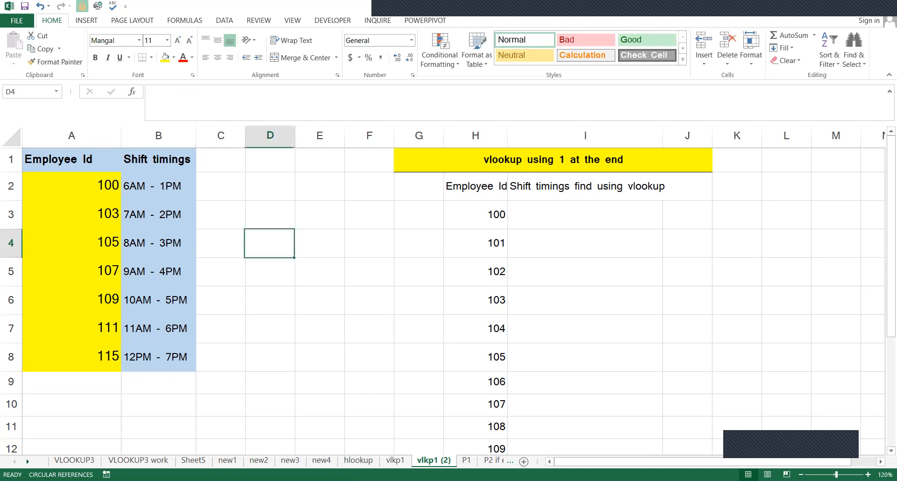
Enter the approximate-match formula =VLOOKUP(H3,$A$1:$B$8,2,1) in I3 to find the employee's shift timing
{"action": "left_click", "coordinate": [687, 216]}
{"action": "key", "text": "Left"}
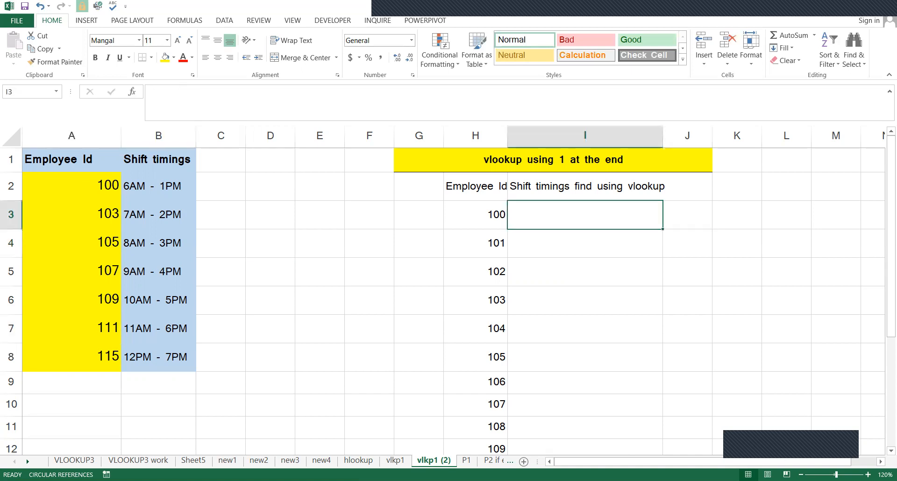
{"action": "type", "text": "="}
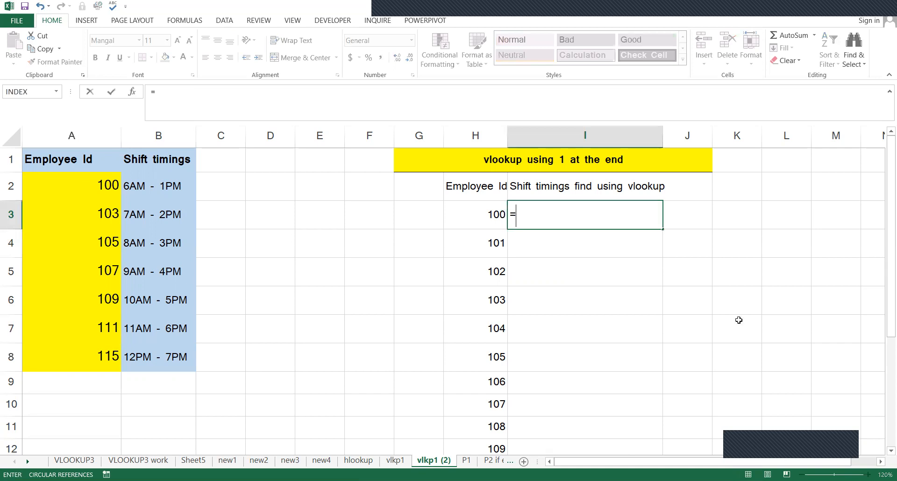
{"action": "type", "text": "VLOOKUP("}
{"action": "left_click", "coordinate": [494, 210]}
{"action": "type", "text": ","}
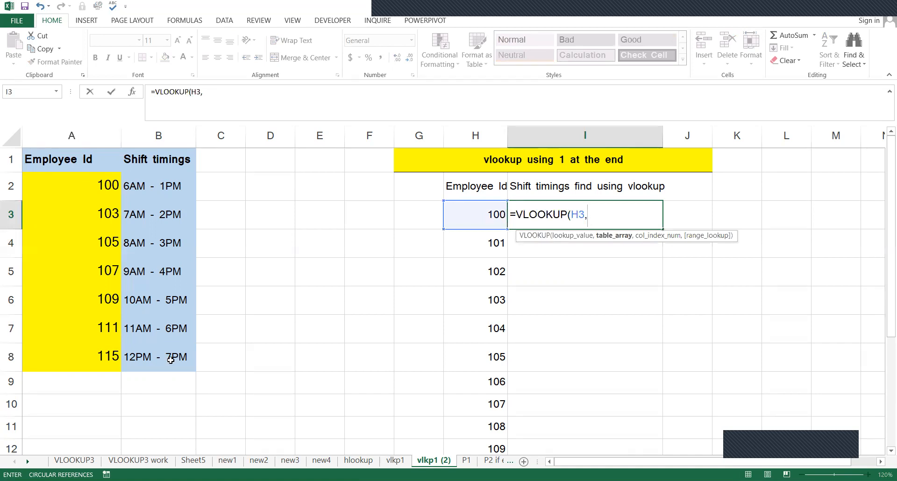
{"action": "left_click_drag", "start_coordinate": [72, 159], "coordinate": [170, 360]}
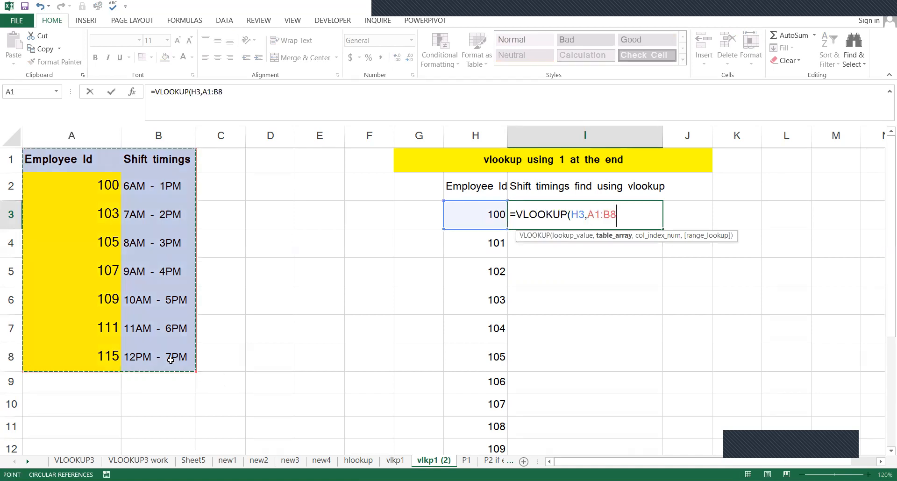
{"action": "key", "text": "F4"}
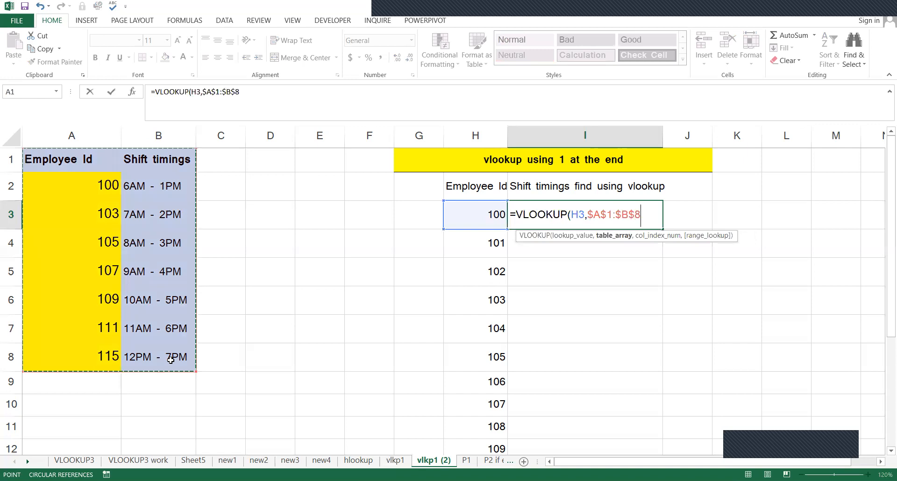
{"action": "type", "text": ","}
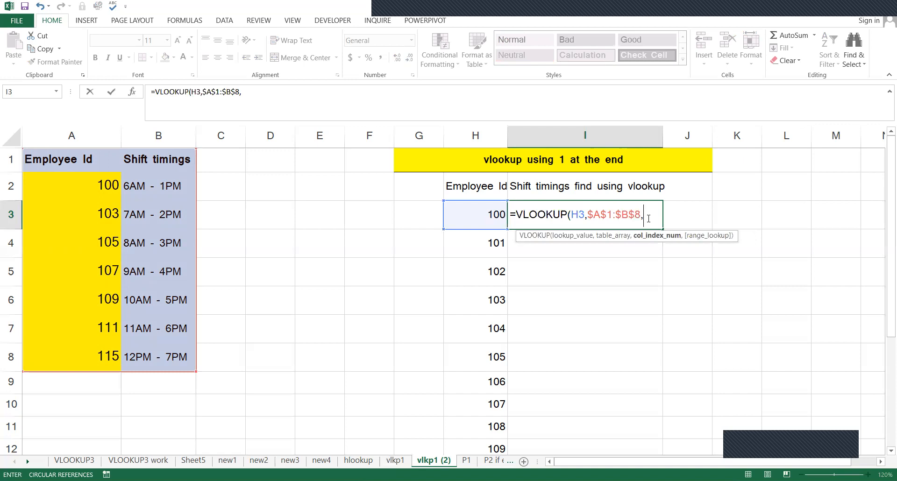
{"action": "type", "text": "2,1"}
{"action": "key", "text": "ctrl+Return"}
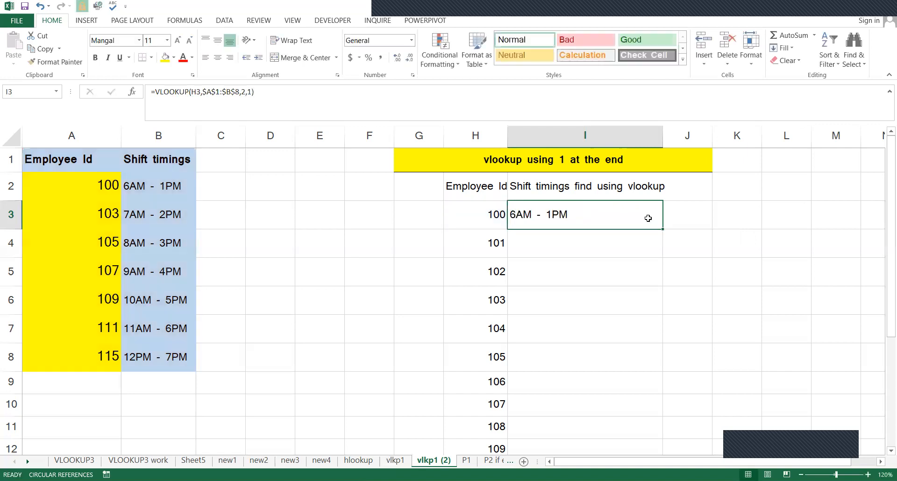
Fill the VLOOKUP formula from I3 down through I5
{"action": "key", "text": "shift+Down"}
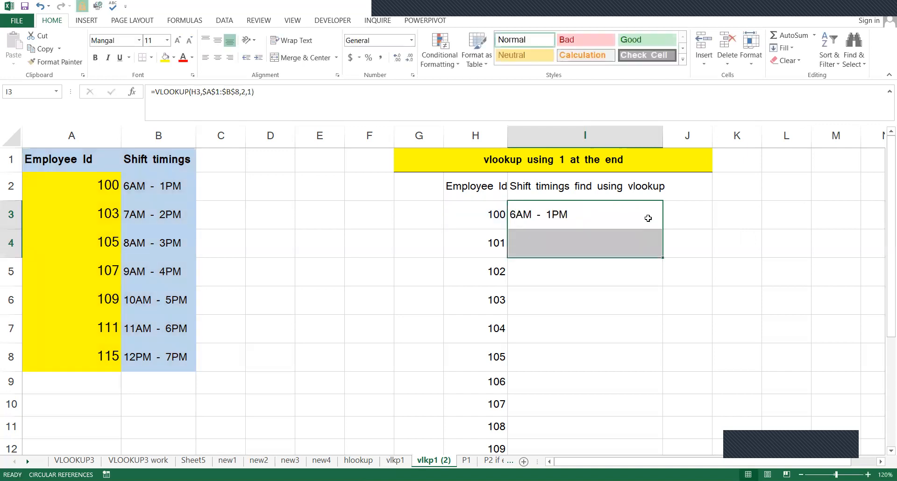
{"action": "key", "text": "shift+Down"}
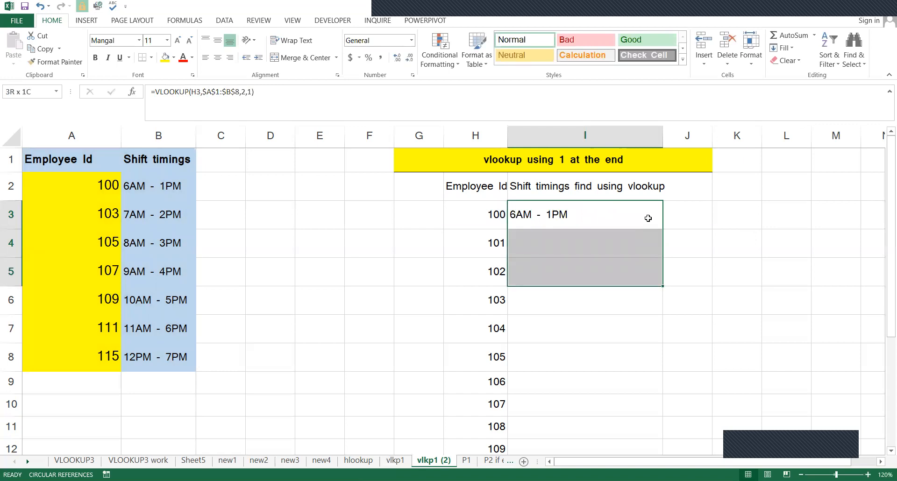
{"action": "key", "text": "ctrl+d"}
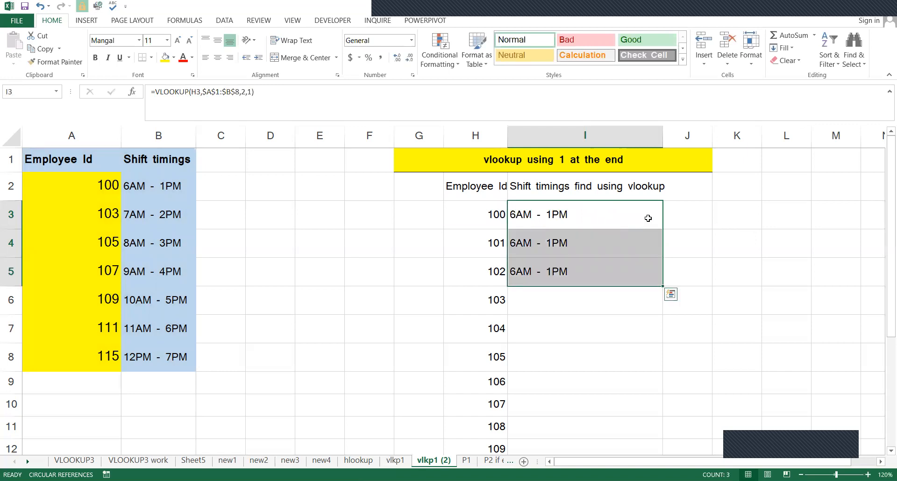
Copy the VLOOKUP formula from I5 down into I6 for employee ID 103
{"action": "key", "text": "Down"}
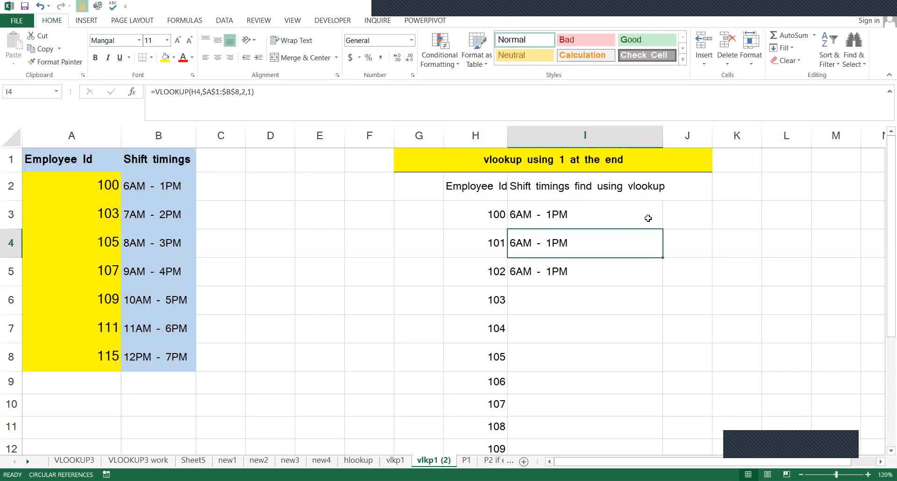
{"action": "key", "text": "Down"}
{"action": "key", "text": "Down"}
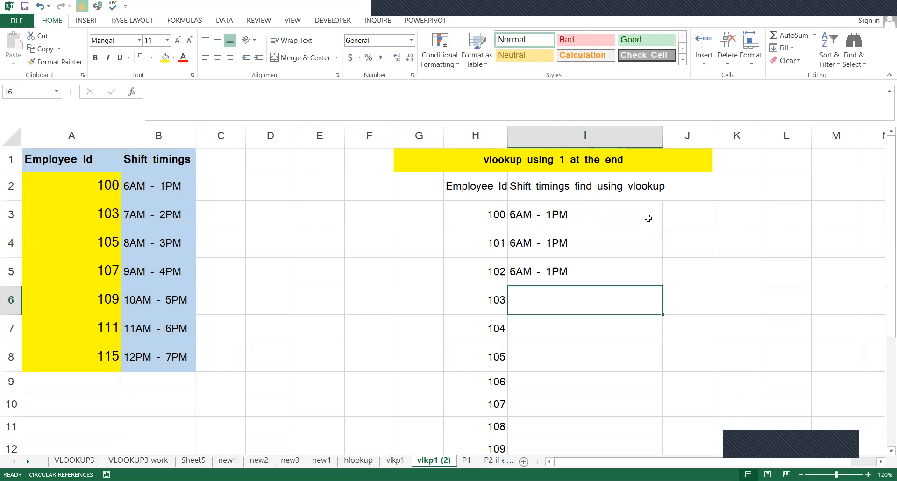
{"action": "key", "text": "ctrl+d"}
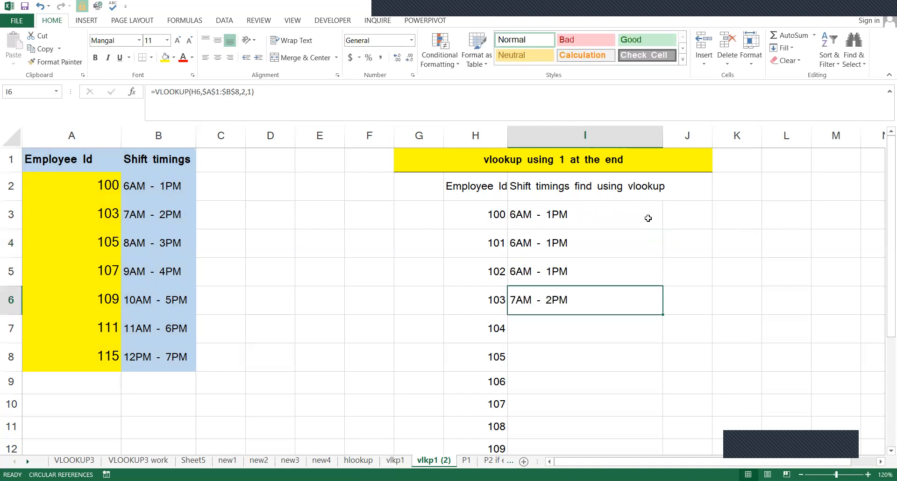
{"action": "key", "text": "Down"}
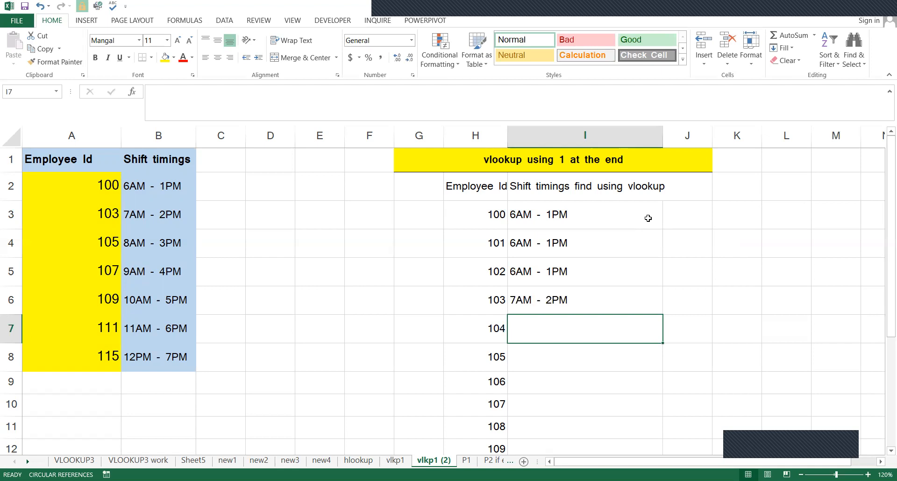
Fill the VLOOKUP formula down column I from I7 through I18 for employee IDs 104 to 115
{"action": "key", "text": "ctrl+d"}
{"action": "key", "text": "Down"}
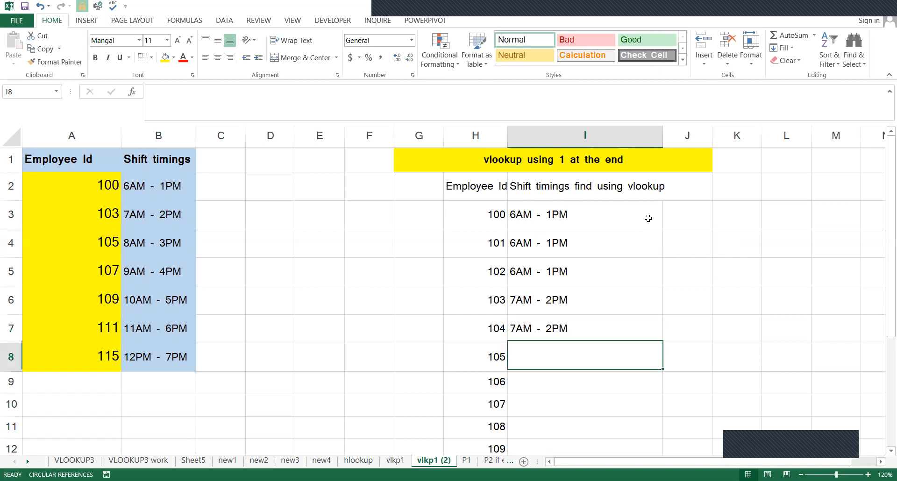
{"action": "key", "text": "Up"}
{"action": "key", "text": "shift+Down"}
{"action": "key", "text": "shift+Down"}
{"action": "key", "text": "shift+Down"}
{"action": "key", "text": "shift+Down"}
{"action": "key", "text": "shift+Down"}
{"action": "key", "text": "shift+Down"}
{"action": "key", "text": "shift+Down"}
{"action": "key", "text": "shift+Down"}
{"action": "key", "text": "shift+Down"}
{"action": "key", "text": "shift+Down"}
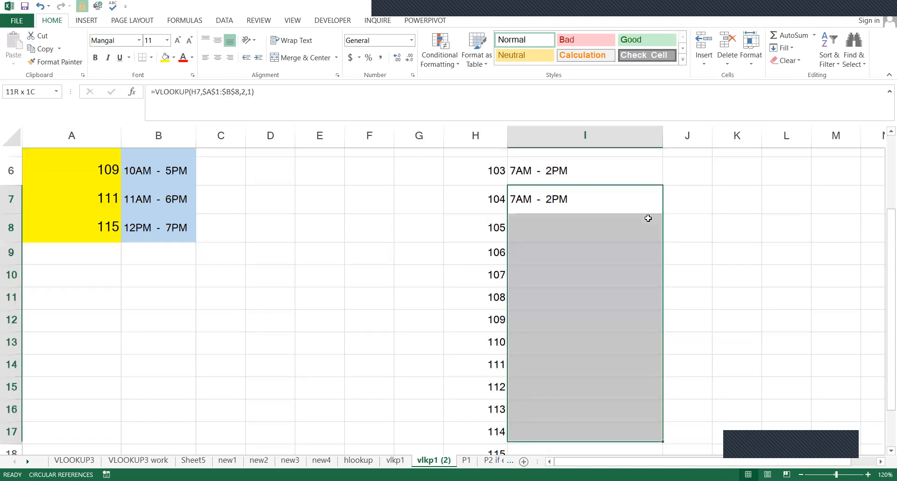
{"action": "key", "text": "shift+Down"}
{"action": "key", "text": "ctrl+d"}
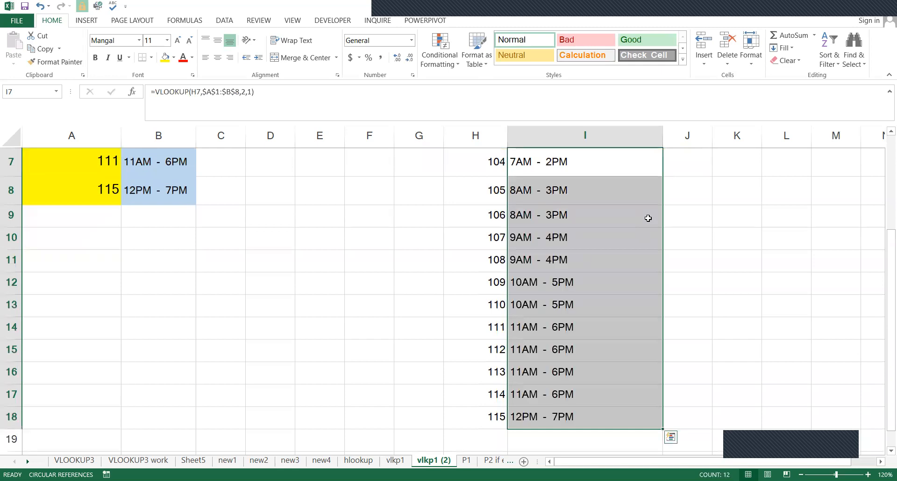
Review the shift timings in column I against the base Employee Ids and timings in columns A and B
{"action": "key", "text": "Up"}
{"action": "key", "text": "Up"}
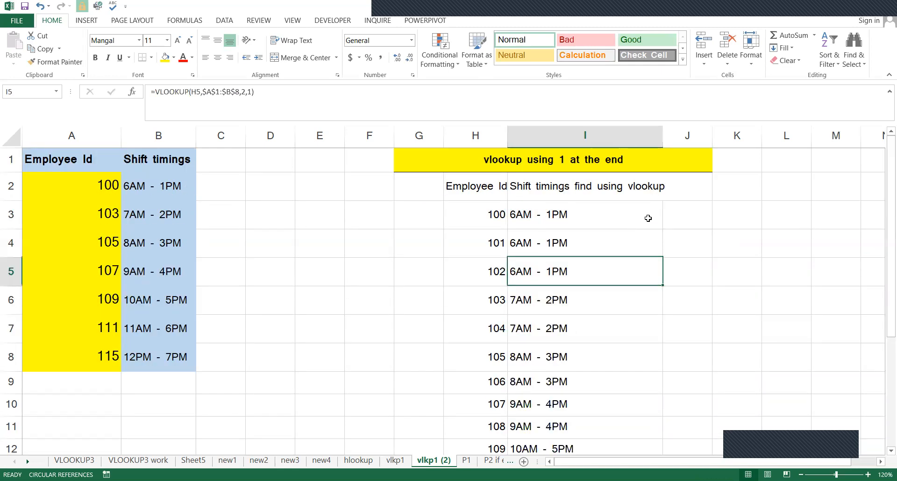
{"action": "key", "text": "Down"}
{"action": "key", "text": "Down"}
{"action": "key", "text": "Down"}
{"action": "key", "text": "Down"}
{"action": "key", "text": "Down"}
{"action": "key", "text": "Down"}
{"action": "key", "text": "Down"}
{"action": "key", "text": "Down"}
{"action": "key", "text": "Down"}
{"action": "scroll", "coordinate": [648, 218], "scroll_direction": "down", "scroll_amount": 1}
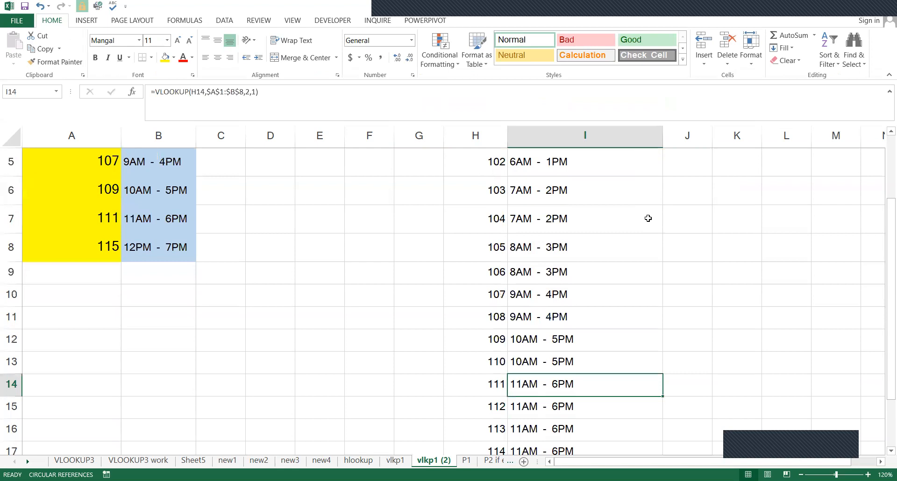
{"action": "key", "text": "ctrl+Up"}
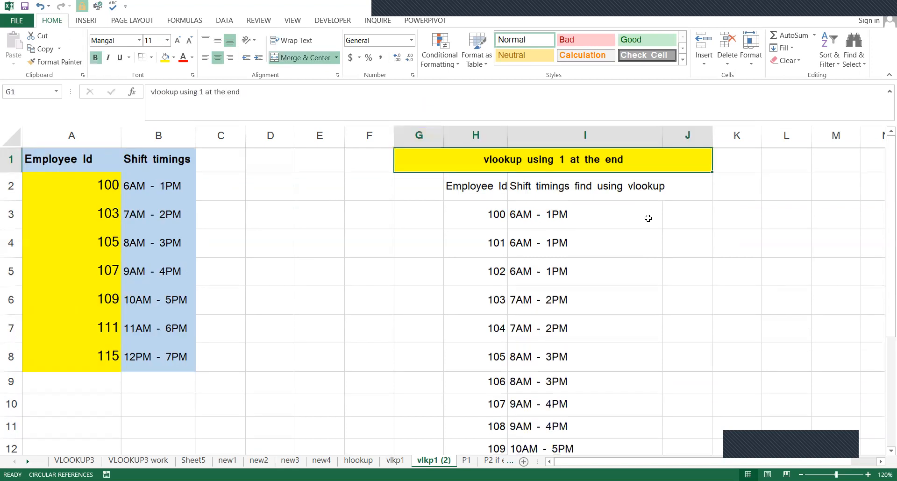
{"action": "key", "text": "ctrl+Left"}
{"action": "key", "text": "Down"}
{"action": "key", "text": "Down"}
{"action": "key", "text": "Right"}
{"action": "key", "text": "Right"}
{"action": "key", "text": "Right"}
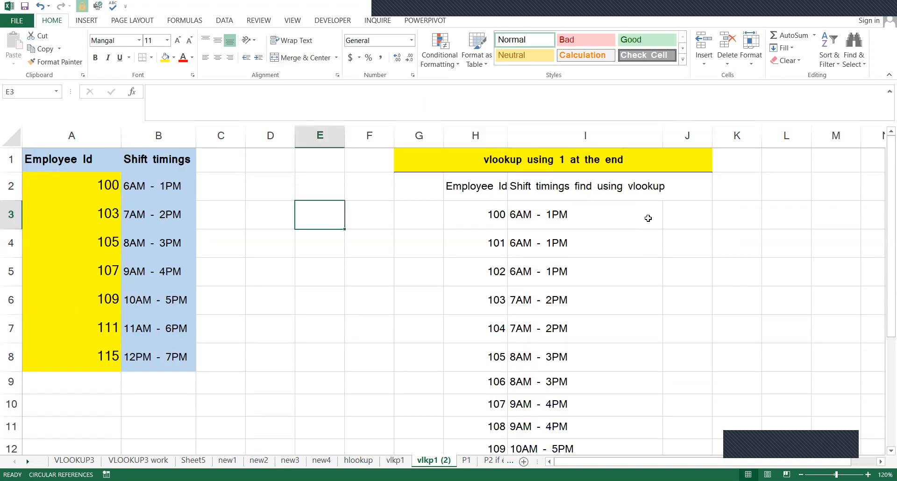
{"action": "key", "text": "Right"}
{"action": "key", "text": "Right"}
{"action": "key", "text": "Right"}
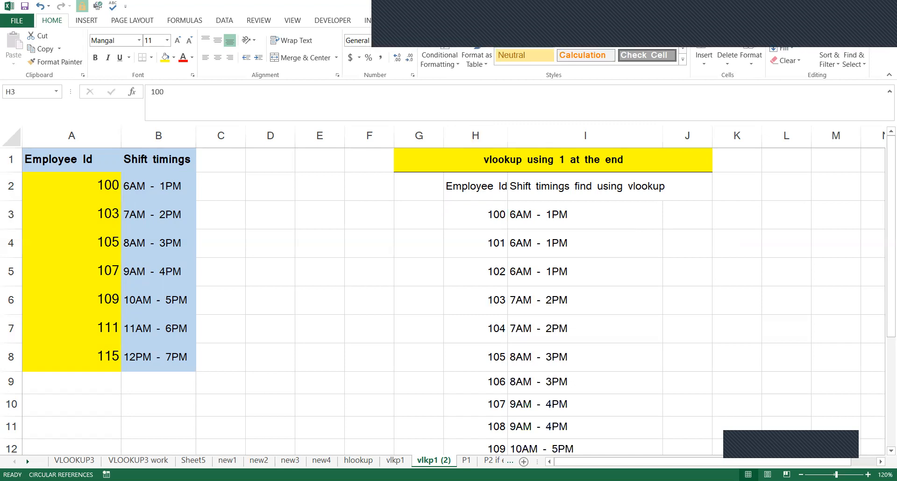
Examine the list of IDs and names on the P1 sheet, from A01 to A16
{"action": "left_click", "coordinate": [468, 461]}
{"action": "scroll", "coordinate": [369, 402], "scroll_direction": "up", "scroll_amount": 2}
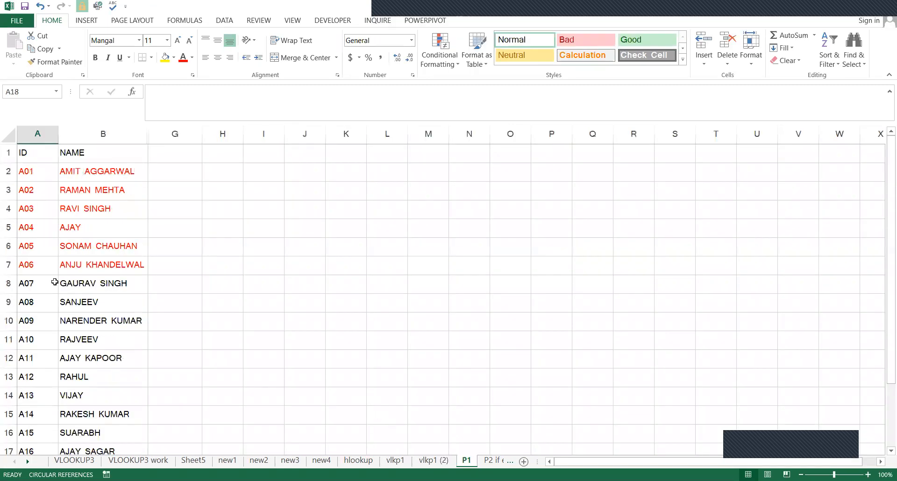
{"action": "left_click", "coordinate": [27, 283]}
{"action": "left_click_drag", "start_coordinate": [87, 425], "coordinate": [84, 452]}
{"action": "left_click", "coordinate": [223, 322]}
{"action": "scroll", "coordinate": [196, 290], "scroll_direction": "up", "scroll_amount": 1}
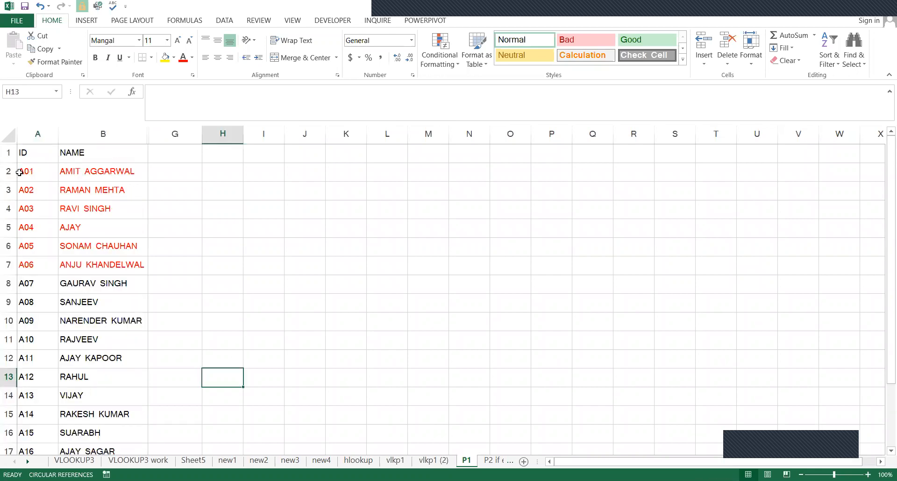
{"action": "left_click", "coordinate": [36, 176]}
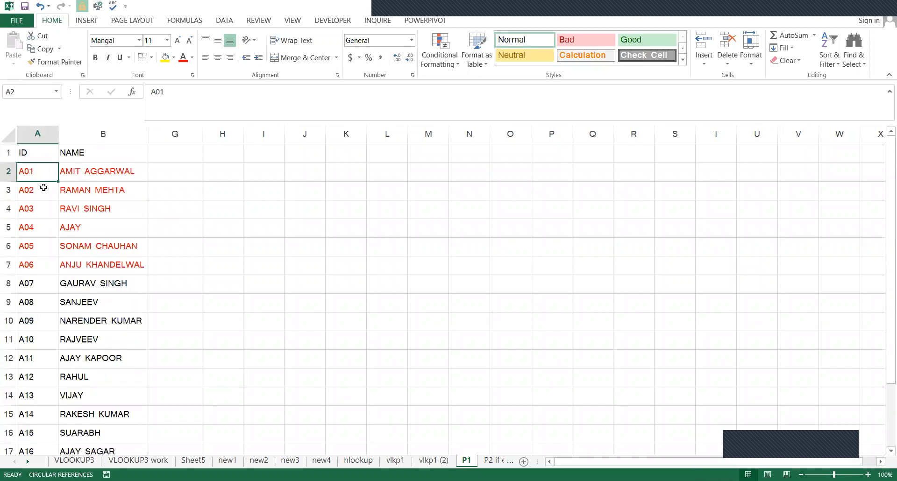
{"action": "left_click", "coordinate": [44, 187]}
{"action": "scroll", "coordinate": [42, 322], "scroll_direction": "down", "scroll_amount": 2}
{"action": "left_click", "coordinate": [41, 334]}
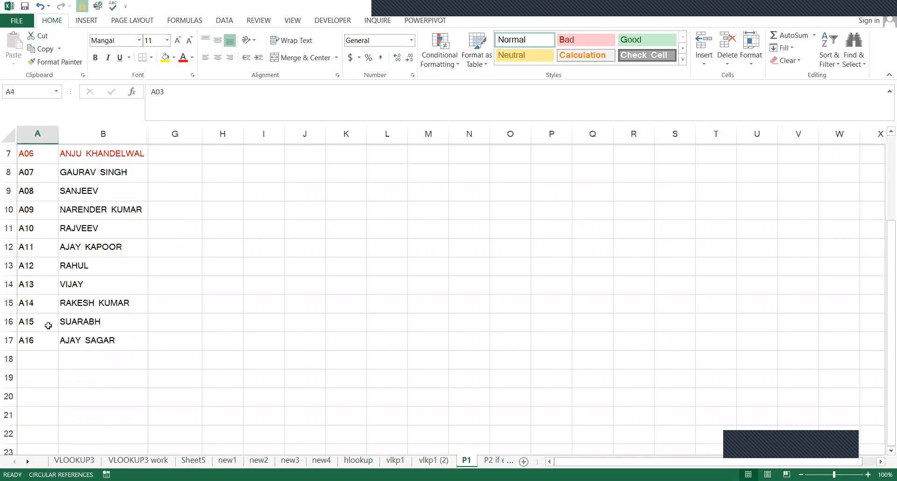
{"action": "scroll", "coordinate": [47, 322], "scroll_direction": "up", "scroll_amount": 2}
{"action": "left_click_drag", "start_coordinate": [37, 165], "coordinate": [44, 428]}
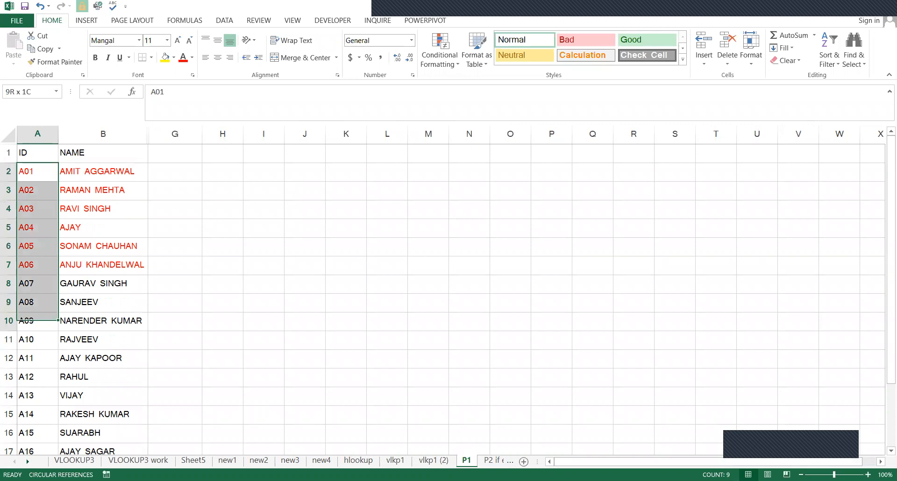
{"action": "key", "text": "ctrl+shift+Down"}
Clear the existing name formulas from B3:B10 on the P2 if error sheet
{"action": "key", "text": "ctrl+Page_Down"}
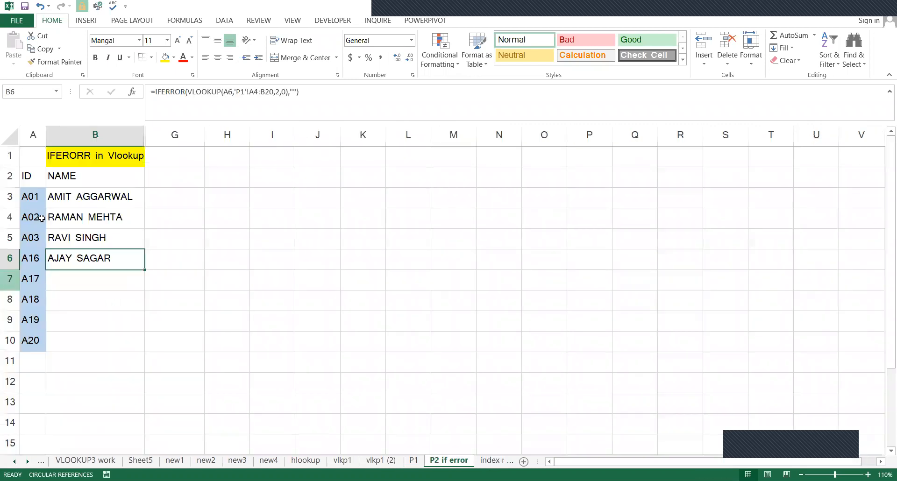
{"action": "left_click", "coordinate": [23, 220]}
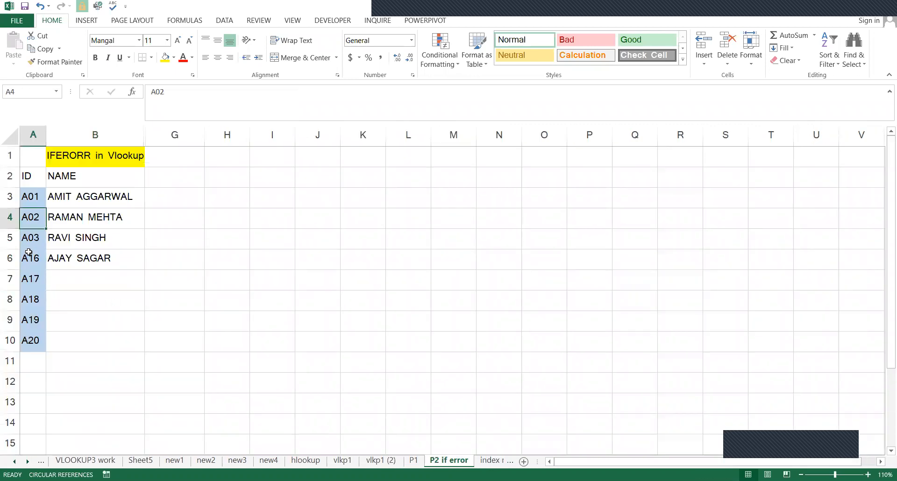
{"action": "left_click", "coordinate": [28, 252]}
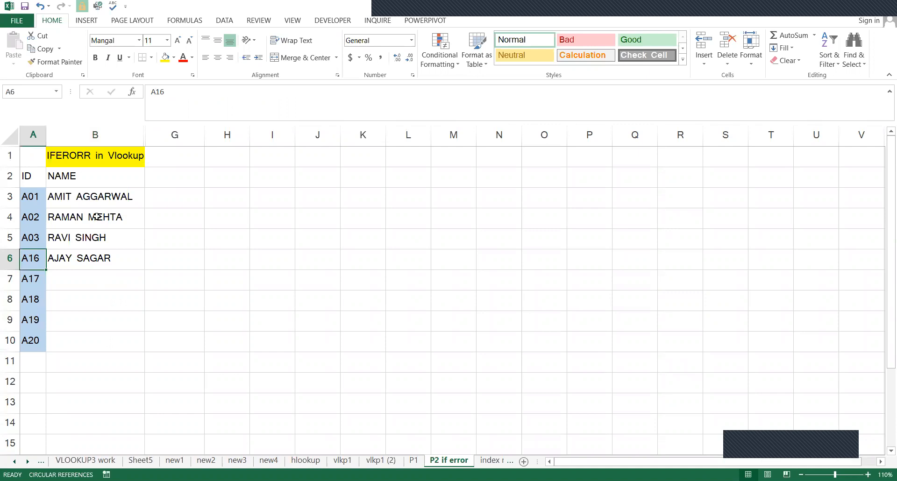
{"action": "left_click_drag", "start_coordinate": [96, 198], "coordinate": [103, 260]}
{"action": "left_click_drag", "start_coordinate": [117, 335], "coordinate": [117, 335]}
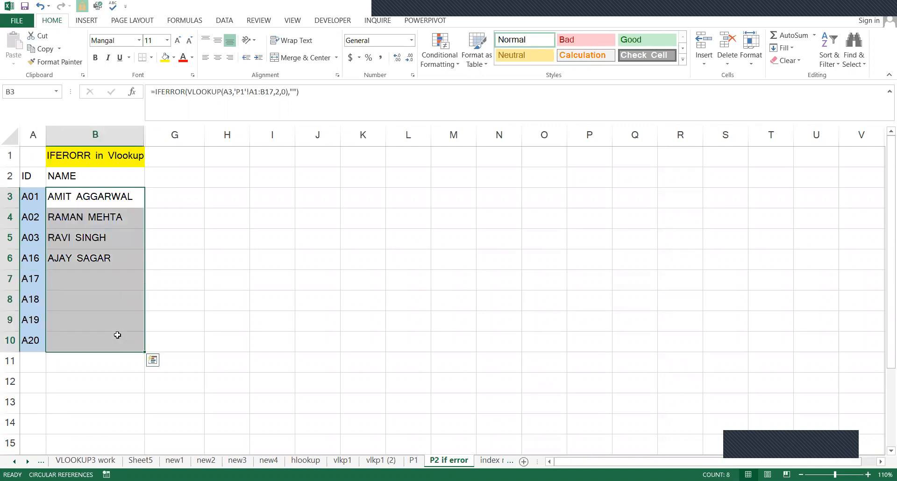
{"action": "key", "text": "Delete"}
{"action": "left_click", "coordinate": [226, 314]}
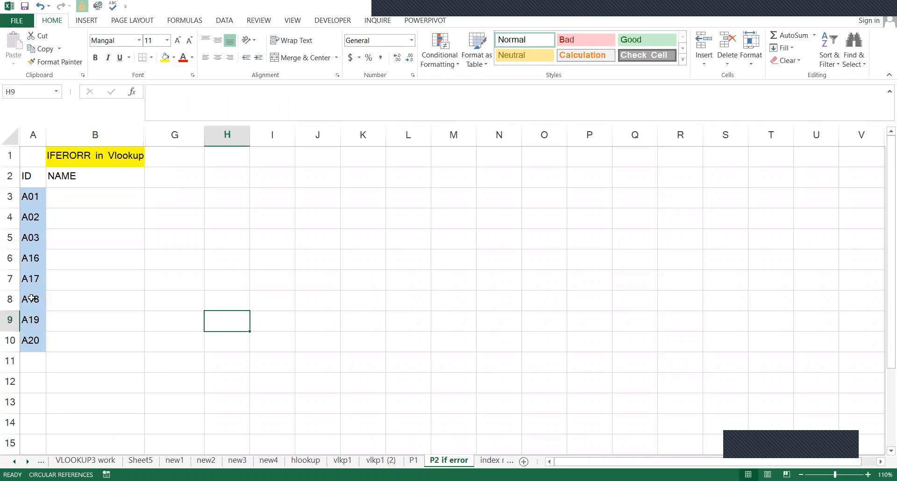
Compare the IDs A17 to A20 on the P2 if error sheet with the ID list on the P1 sheet
{"action": "left_click", "coordinate": [32, 279]}
{"action": "left_click", "coordinate": [32, 300]}
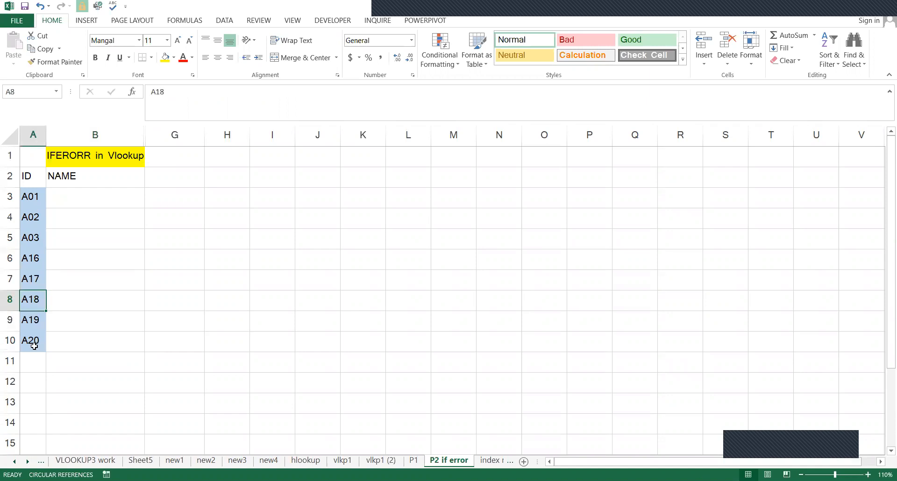
{"action": "left_click", "coordinate": [33, 345]}
{"action": "left_click", "coordinate": [410, 444]}
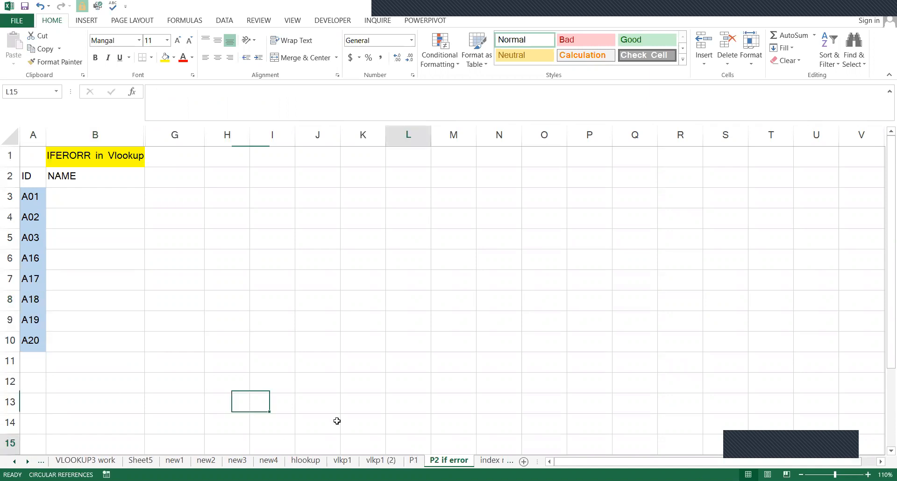
{"action": "key", "text": "ctrl+Page_Up"}
{"action": "scroll", "coordinate": [28, 371], "scroll_direction": "down", "scroll_amount": 1}
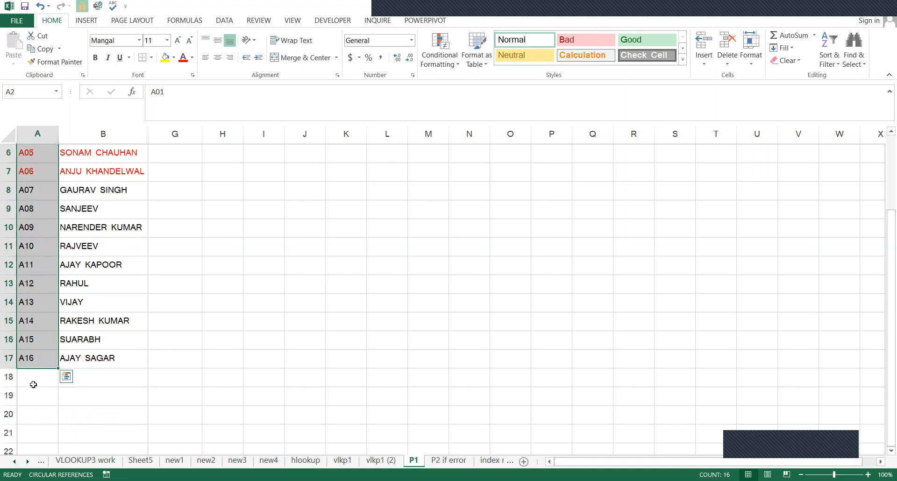
{"action": "scroll", "coordinate": [51, 320], "scroll_direction": "down", "scroll_amount": 1}
{"action": "scroll", "coordinate": [33, 280], "scroll_direction": "down", "scroll_amount": 1}
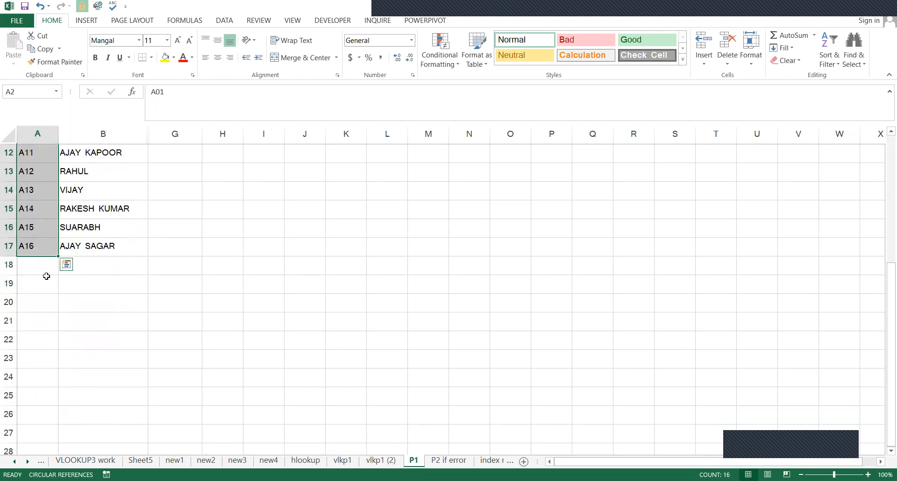
{"action": "scroll", "coordinate": [45, 280], "scroll_direction": "up", "scroll_amount": 4}
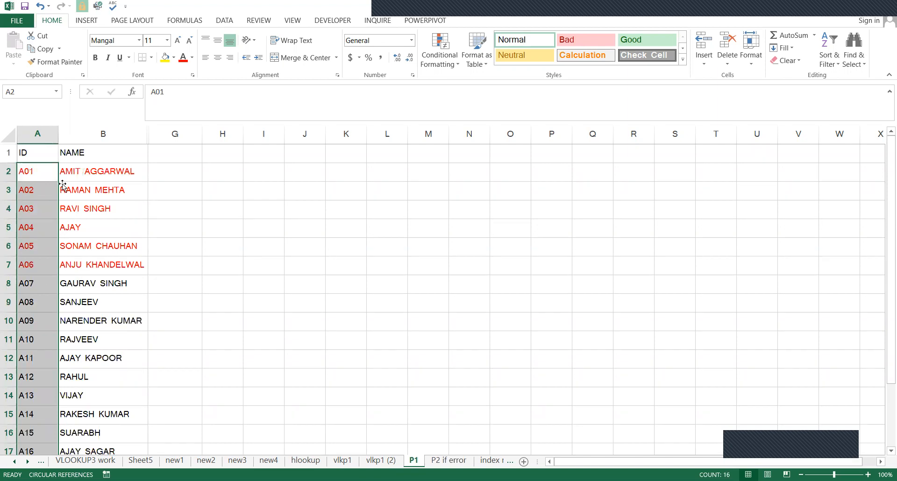
{"action": "scroll", "coordinate": [67, 234], "scroll_direction": "down", "scroll_amount": 2}
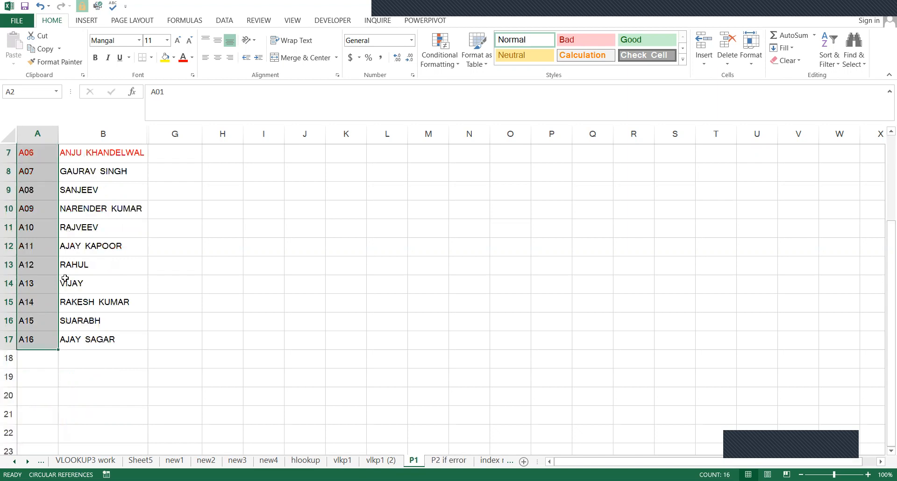
{"action": "scroll", "coordinate": [68, 365], "scroll_direction": "up", "scroll_amount": 2}
{"action": "scroll", "coordinate": [48, 415], "scroll_direction": "up", "scroll_amount": 1}
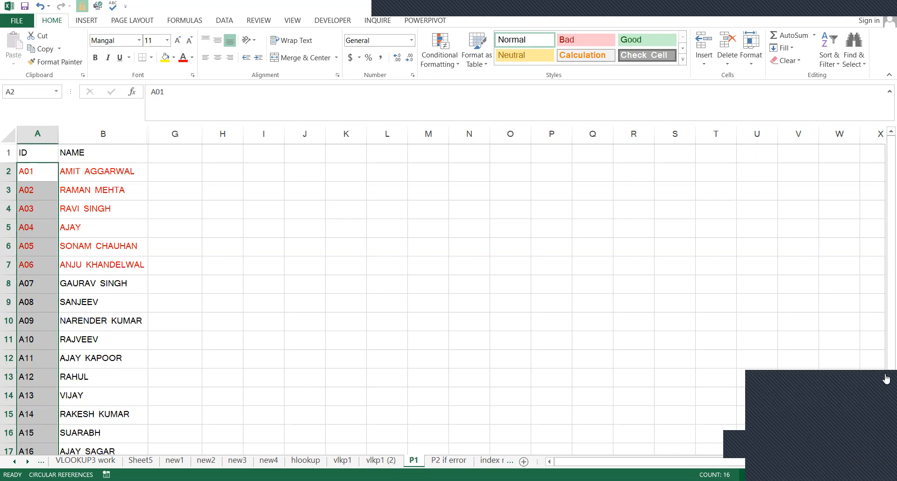
Enter the exact-match formula =VLOOKUP(A3,'P1'!A1:B17,2,0) in B3 of the P2 if error sheet
{"action": "key", "text": "ctrl+Page_Down"}
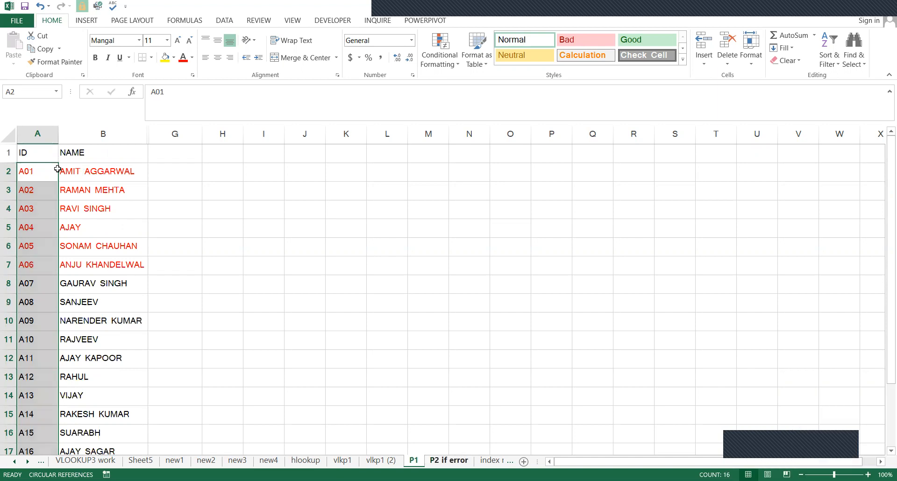
{"action": "left_click", "coordinate": [74, 190]}
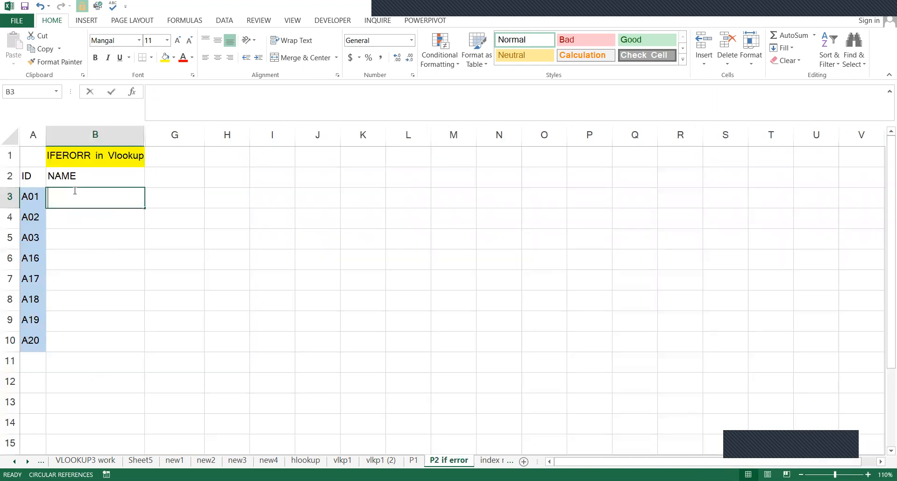
{"action": "type", "text": "=VLOOKUP("}
{"action": "left_click", "coordinate": [28, 198]}
{"action": "type", "text": ","}
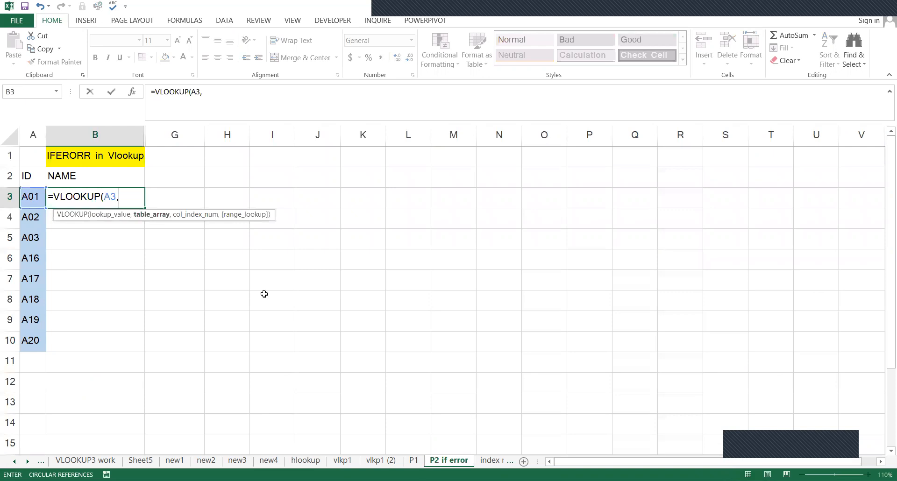
{"action": "key", "text": "ctrl+Page_Up"}
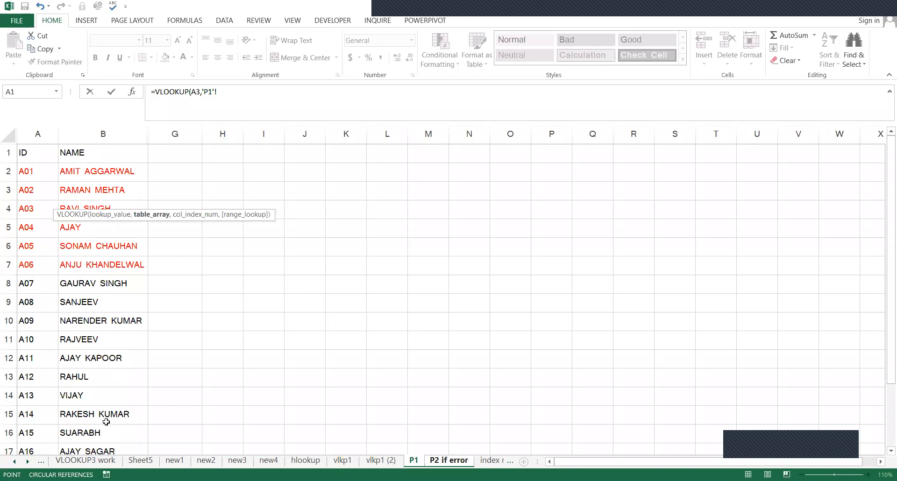
{"action": "key", "text": "ctrl+shift+Down"}
{"action": "key", "text": "ctrl+shift+Right"}
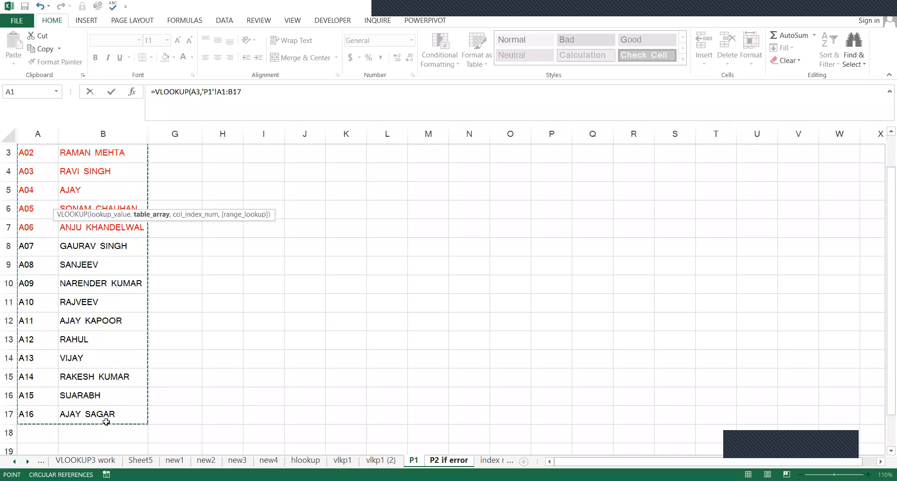
{"action": "type", "text": ",2,0)"}
{"action": "key", "text": "Return"}
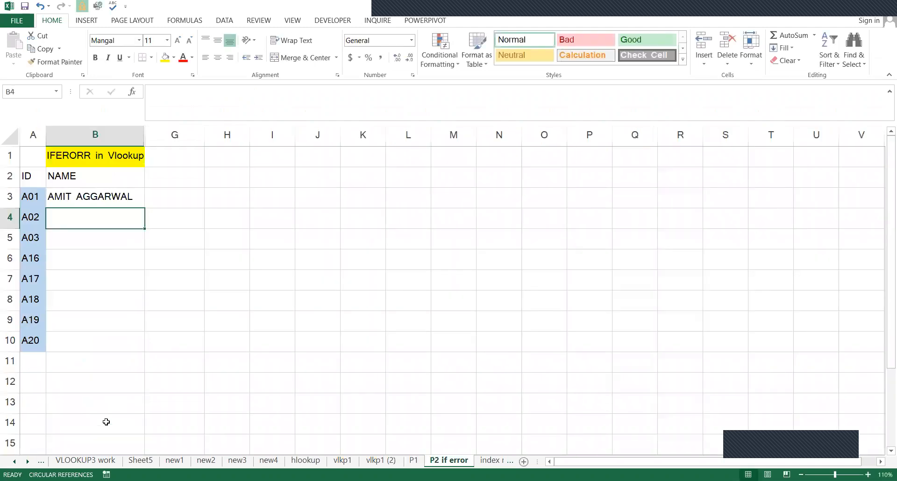
Fill the VLOOKUP formula from B3 down through B10
{"action": "key", "text": "Up"}
{"action": "key", "text": "shift+Down"}
{"action": "key", "text": "shift+Down"}
{"action": "key", "text": "shift+Down"}
{"action": "key", "text": "shift+Down"}
{"action": "key", "text": "shift+Down"}
{"action": "key", "text": "shift+Down"}
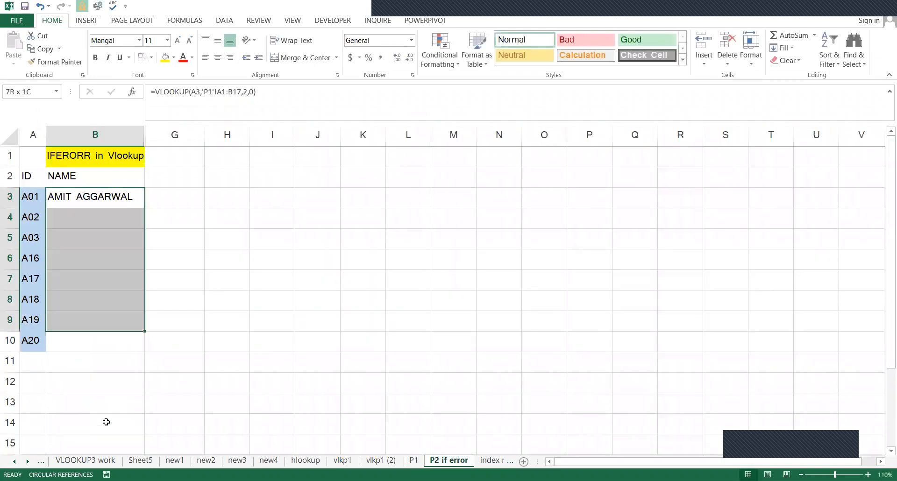
{"action": "key", "text": "shift+Down"}
{"action": "key", "text": "ctrl+d"}
Check the lookup results in B4:B10 for each ID on the P2 if error sheet
{"action": "key", "text": "Down"}
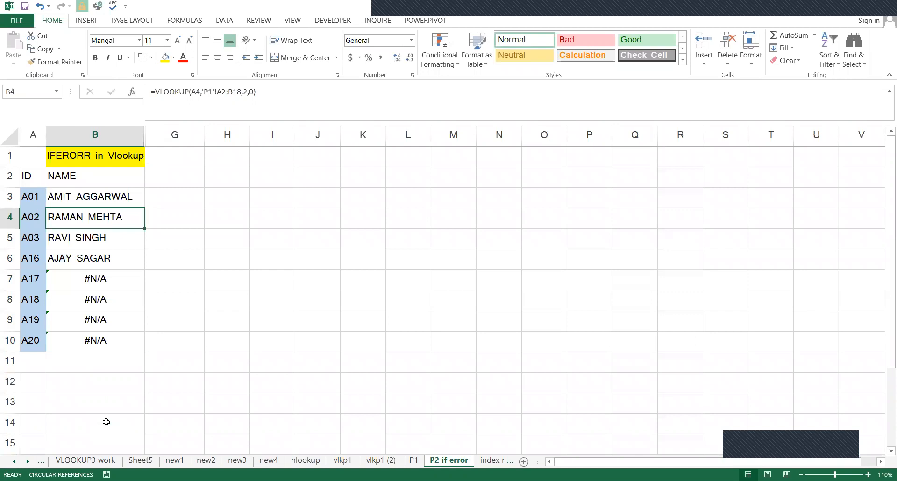
{"action": "key", "text": "Down"}
{"action": "key", "text": "Down"}
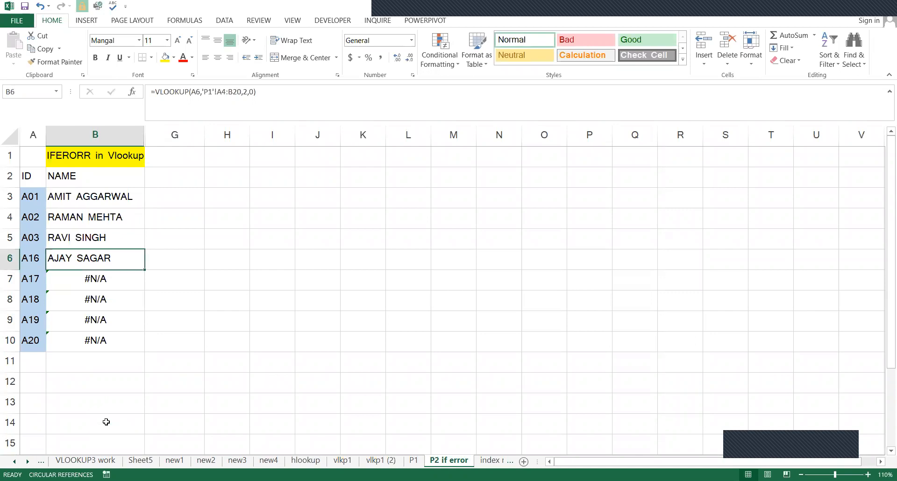
{"action": "key", "text": "Down"}
{"action": "key", "text": "Down"}
{"action": "key", "text": "Down"}
{"action": "key", "text": "Down"}
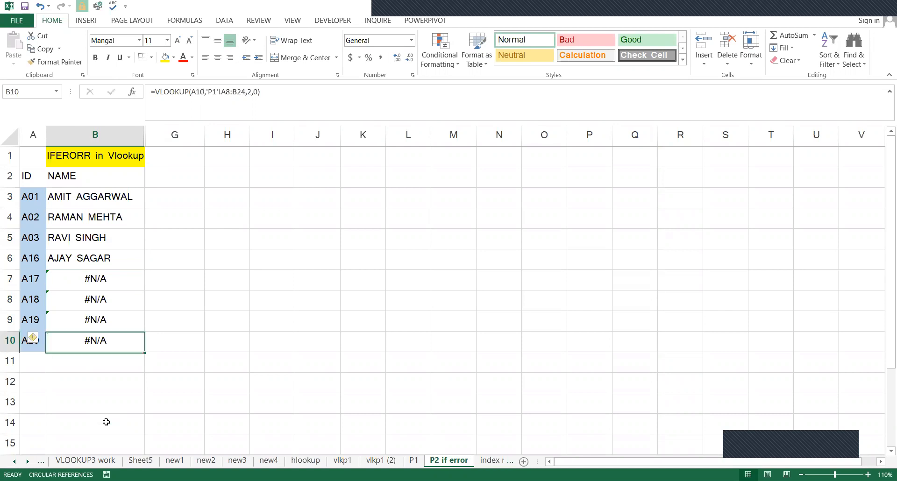
Change the ID in cell A7 of the P2 if error sheet to A07
{"action": "key", "text": "Left"}
{"action": "key", "text": "Up"}
{"action": "key", "text": "Up"}
{"action": "key", "text": "Up"}
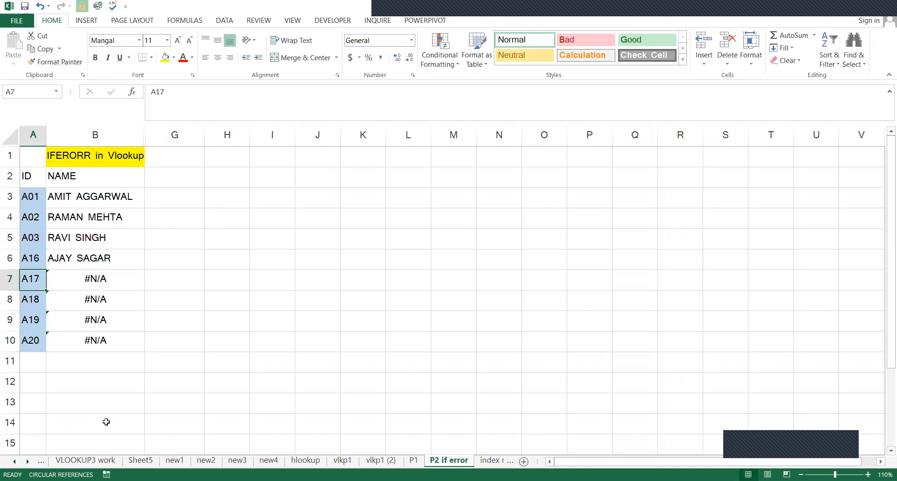
{"action": "key", "text": "F2"}
{"action": "key", "text": "BackSpace"}
{"action": "key", "text": "BackSpace"}
{"action": "type", "text": "7"}
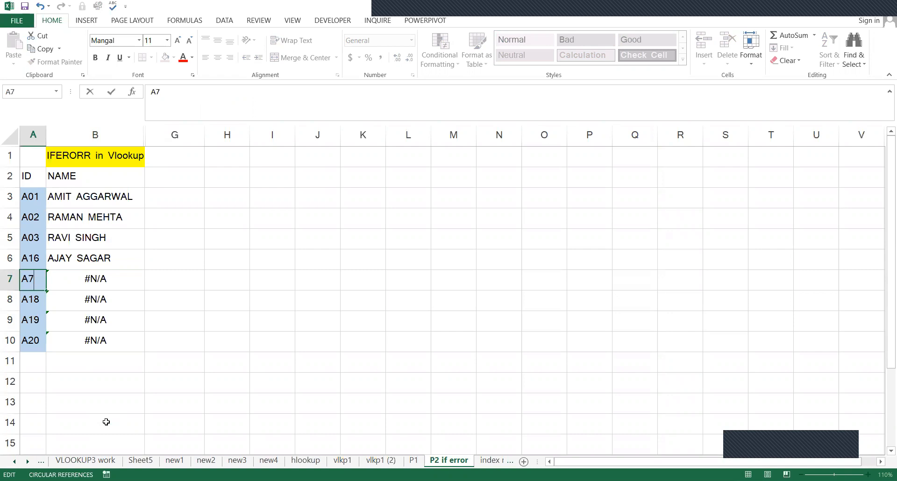
{"action": "key", "text": "Return"}
{"action": "key", "text": "Up"}
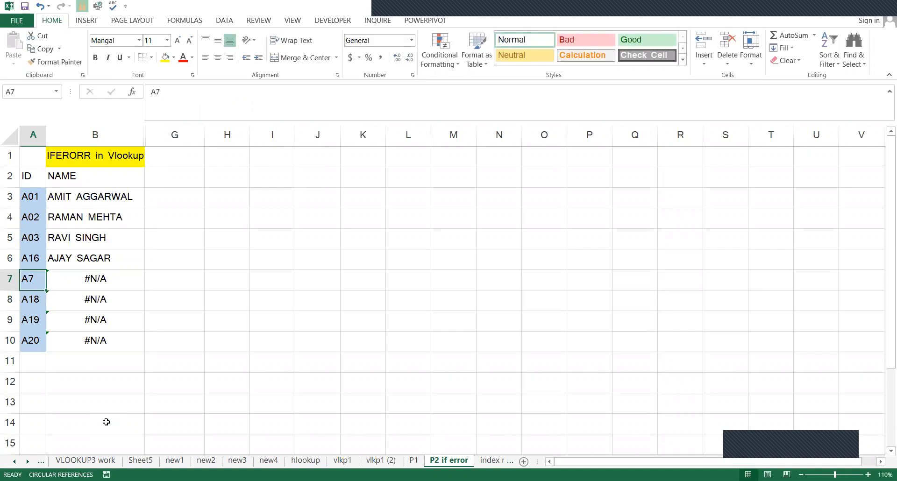
{"action": "key", "text": "F2"}
{"action": "key", "text": "BackSpace"}
{"action": "type", "text": "0"}
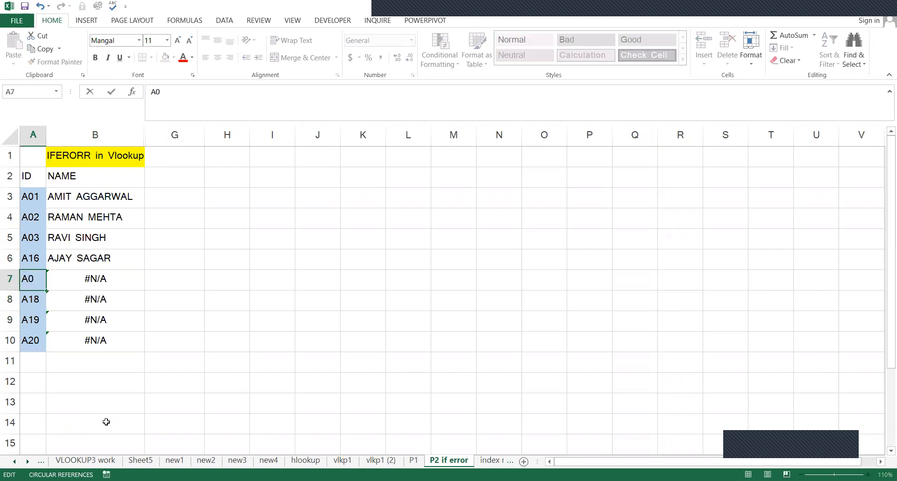
{"action": "type", "text": "7"}
{"action": "key", "text": "Return"}
{"action": "key", "text": "Up"}
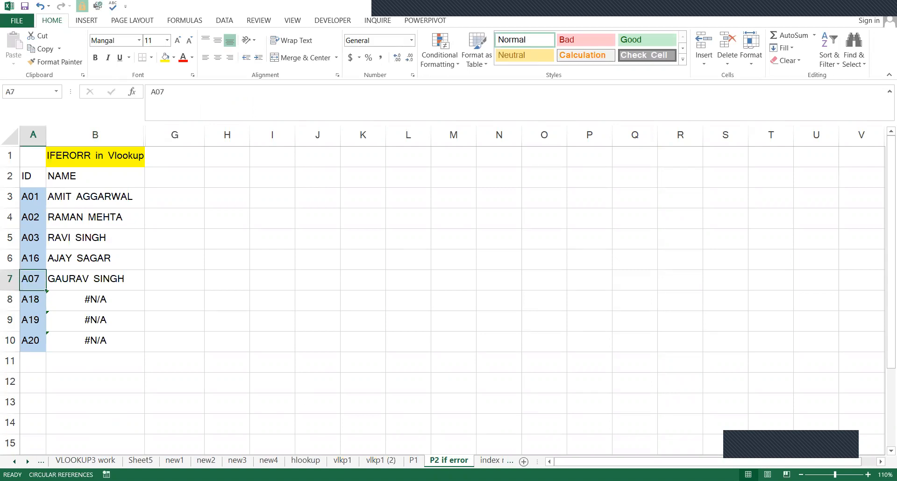
Look up the entry for ID A07 on the P1 sheet and return to the P2 if error sheet
{"action": "left_click", "coordinate": [419, 461]}
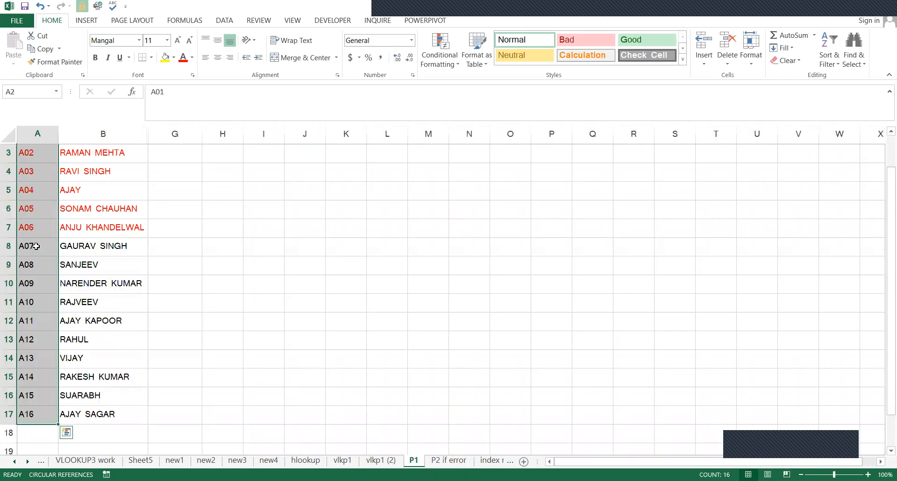
{"action": "left_click", "coordinate": [65, 245]}
{"action": "key", "text": "Left"}
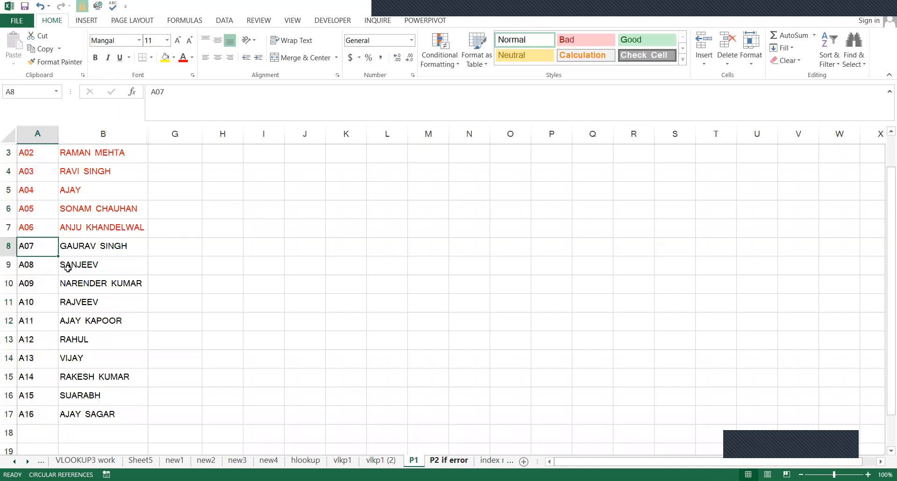
{"action": "key", "text": "ctrl+Page_Down"}
{"action": "key", "text": "Return"}
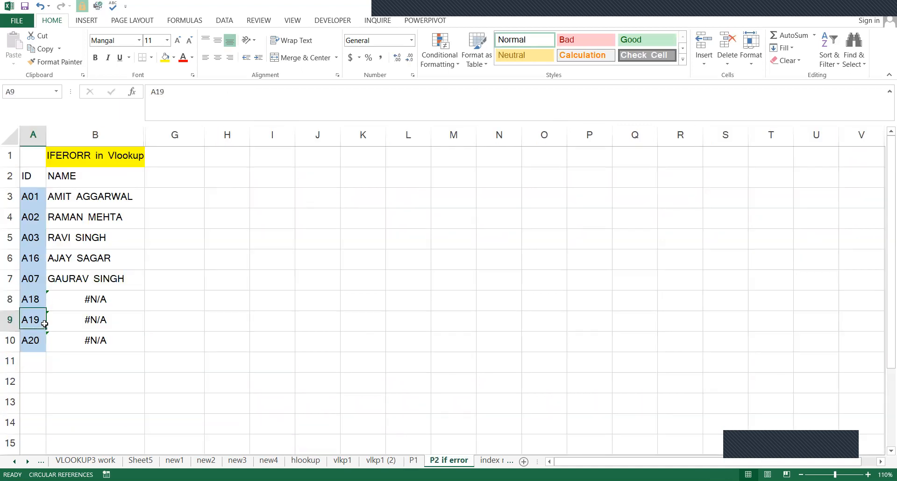
Inspect the VLOOKUP formulas and results in B9 and B10 for IDs A19 and A20
{"action": "key", "text": "Return"}
{"action": "left_click", "coordinate": [86, 314]}
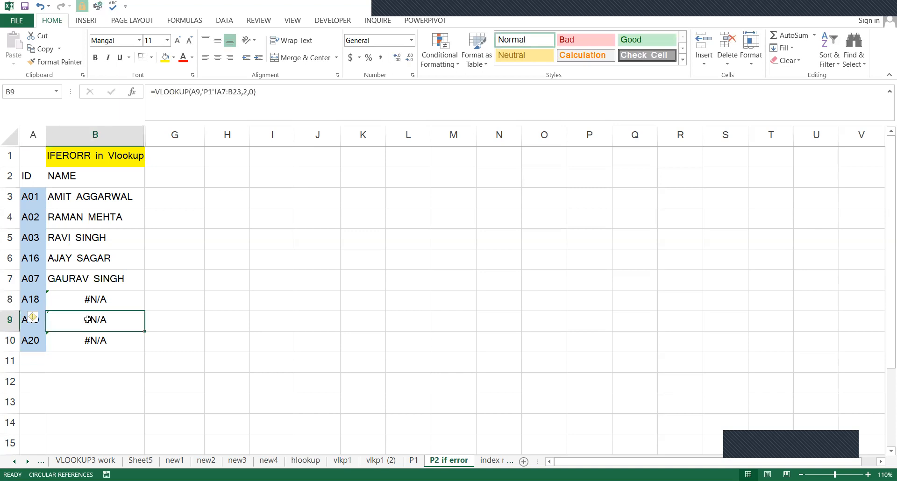
{"action": "left_click", "coordinate": [88, 355]}
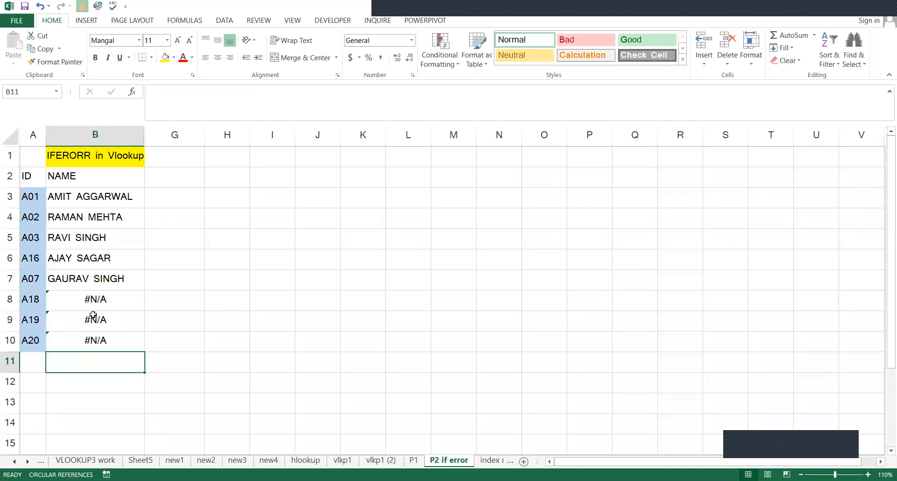
{"action": "left_click", "coordinate": [93, 316]}
{"action": "left_click", "coordinate": [98, 340]}
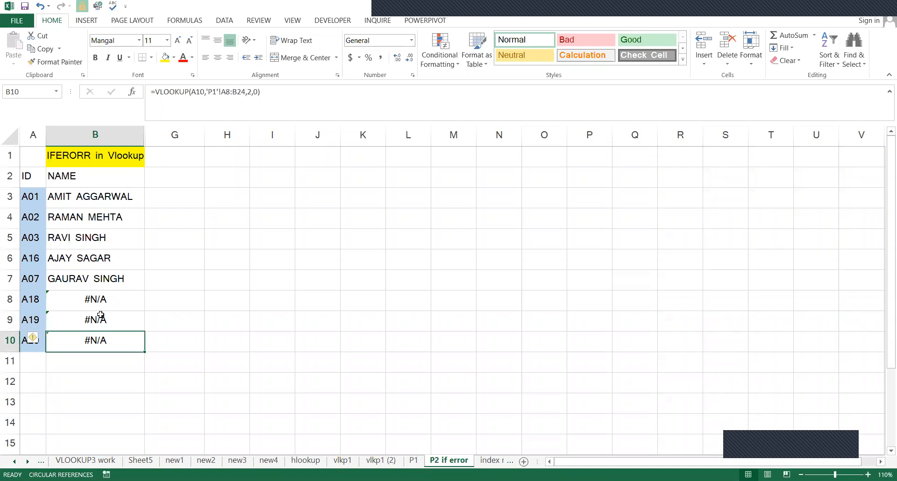
Clear the VLOOKUP formulas from B8, B9 and B10 beside IDs A18 to A20
{"action": "left_click", "coordinate": [96, 302]}
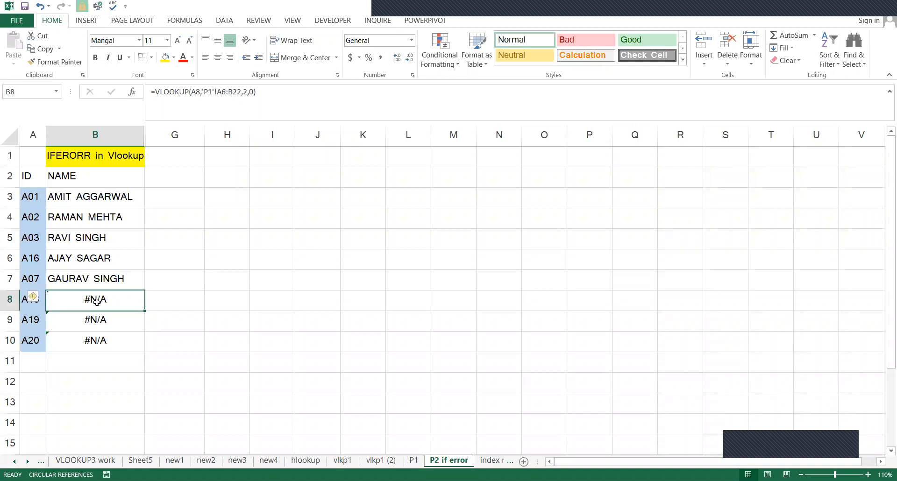
{"action": "key", "text": "Delete"}
{"action": "key", "text": "Return"}
{"action": "key", "text": "Delete"}
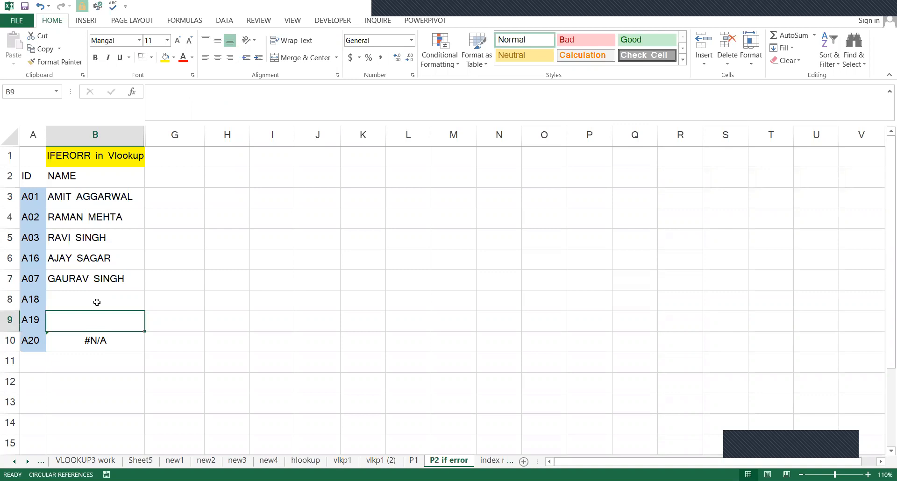
{"action": "key", "text": "Return"}
{"action": "key", "text": "Delete"}
Clear the remaining VLOOKUP formulas in the NAME column, selecting the range B3:B10
{"action": "key", "text": "ctrl+Up"}
{"action": "key", "text": "ctrl+Up"}
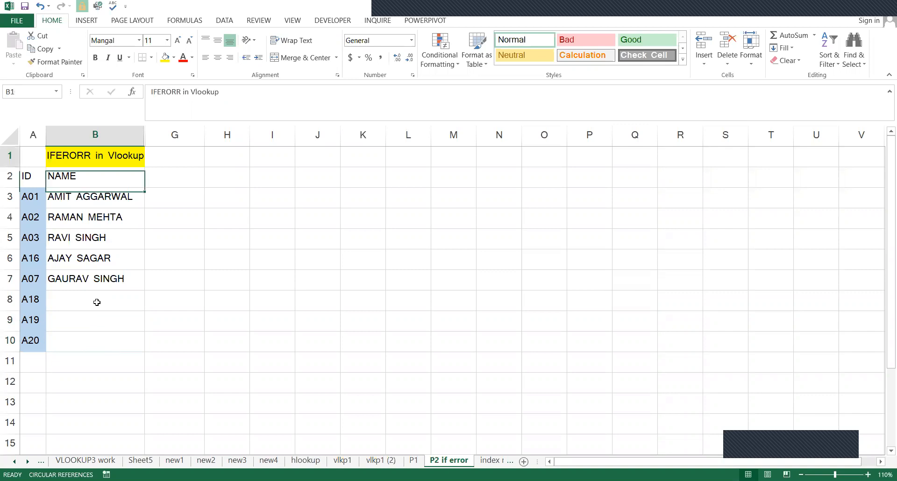
{"action": "key", "text": "Down"}
{"action": "key", "text": "Down"}
{"action": "key", "text": "ctrl+shift+Down"}
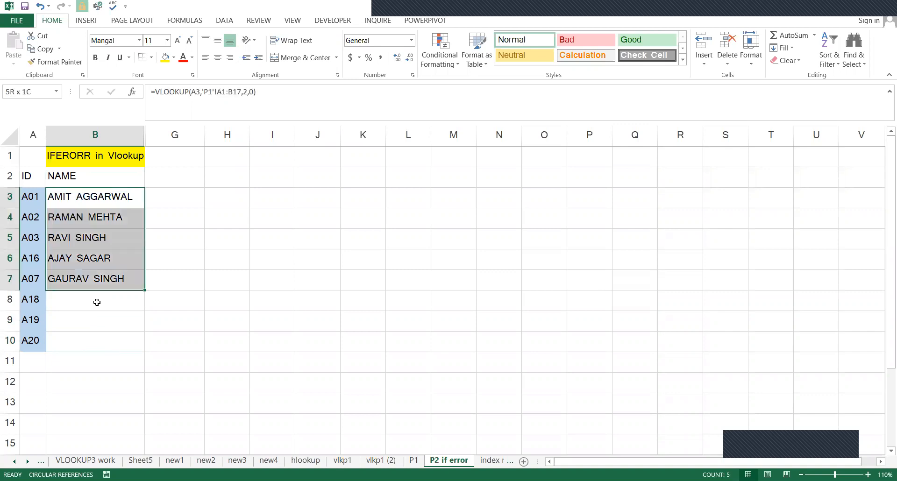
{"action": "key", "text": "shift+Down"}
{"action": "key", "text": "shift+Down"}
{"action": "key", "text": "shift+Down"}
{"action": "key", "text": "Delete"}
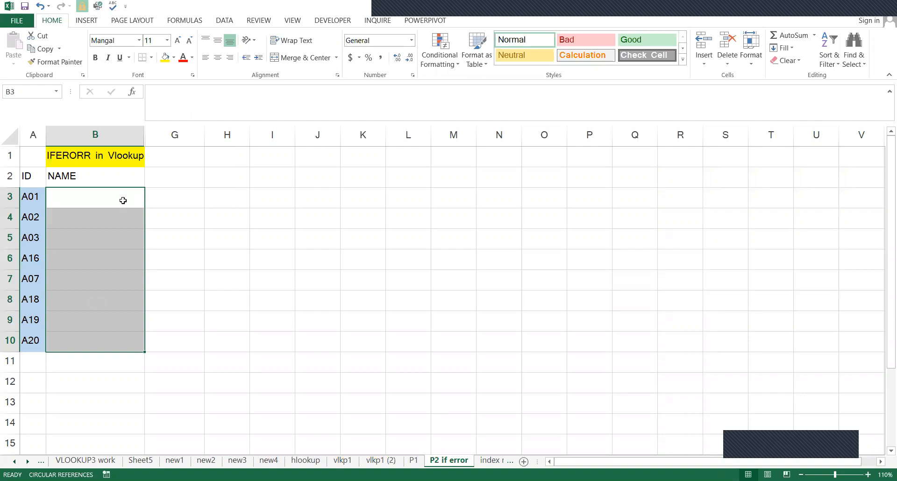
Begin a formula in B3 with VLOOKUP nested inside IFERROR, using A3 as the lookup value
{"action": "left_click", "coordinate": [123, 200]}
{"action": "left_click", "coordinate": [73, 159]}
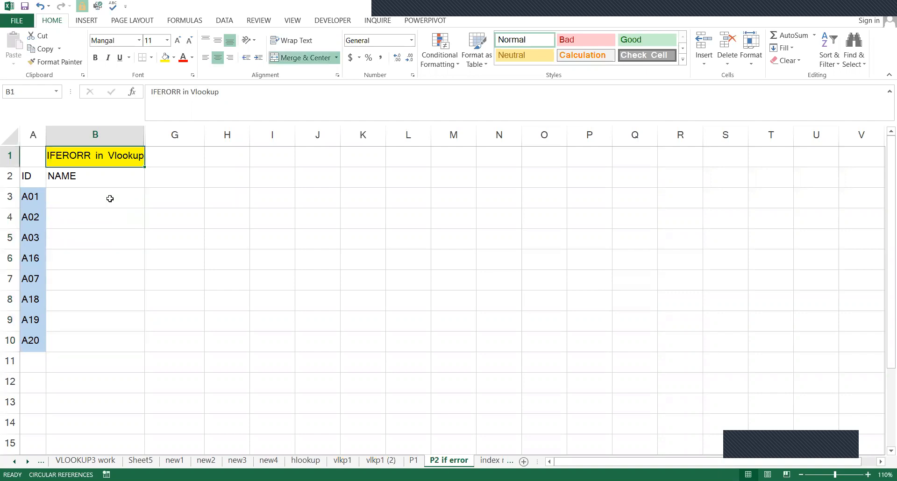
{"action": "left_click", "coordinate": [110, 198]}
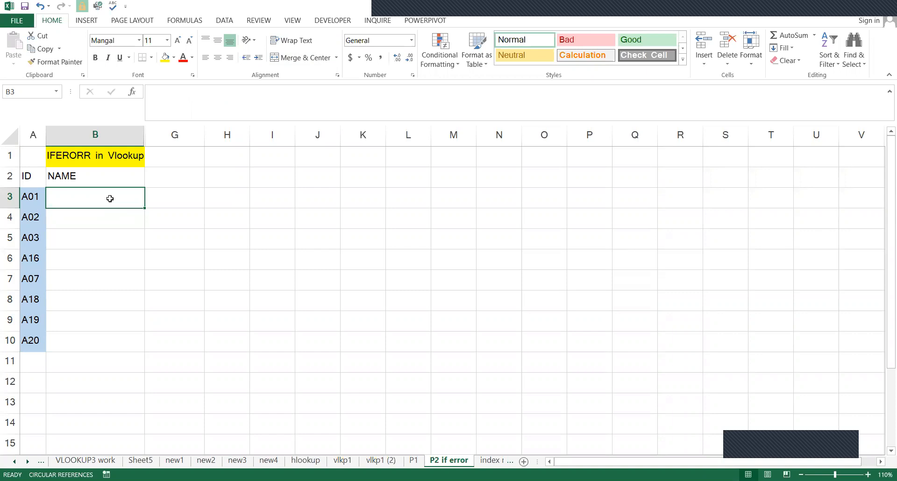
{"action": "type", "text": "="}
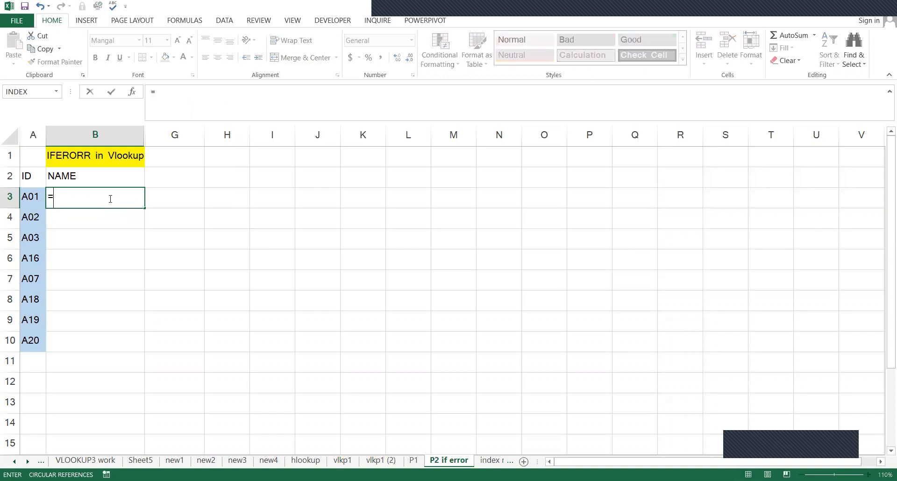
{"action": "type", "text": "IFE"}
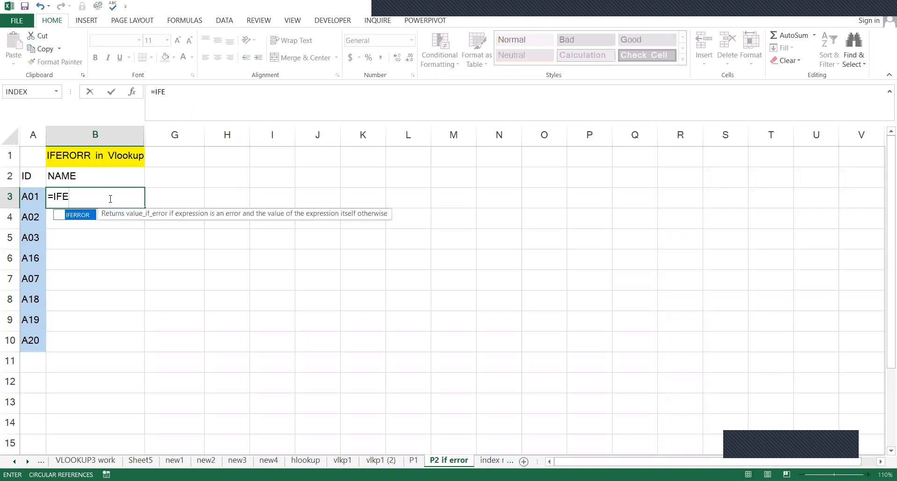
{"action": "double_click", "coordinate": [88, 214]}
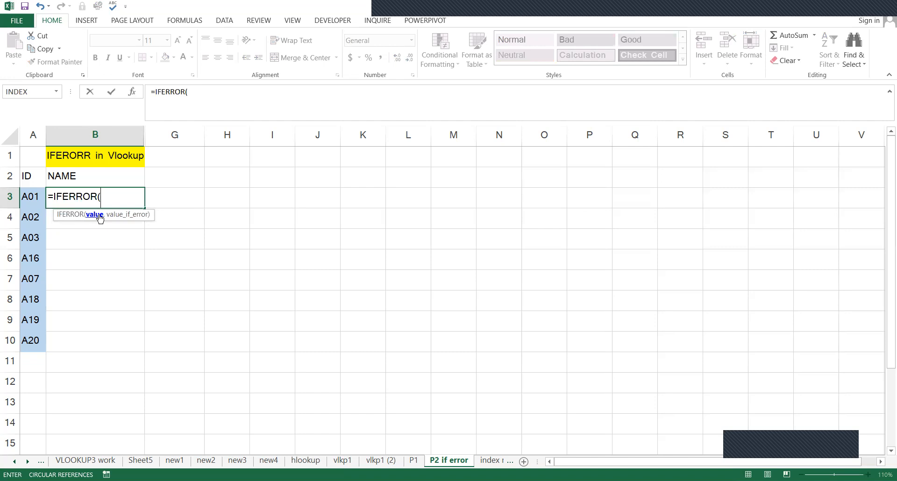
{"action": "type", "text": "VL"}
{"action": "double_click", "coordinate": [121, 219]}
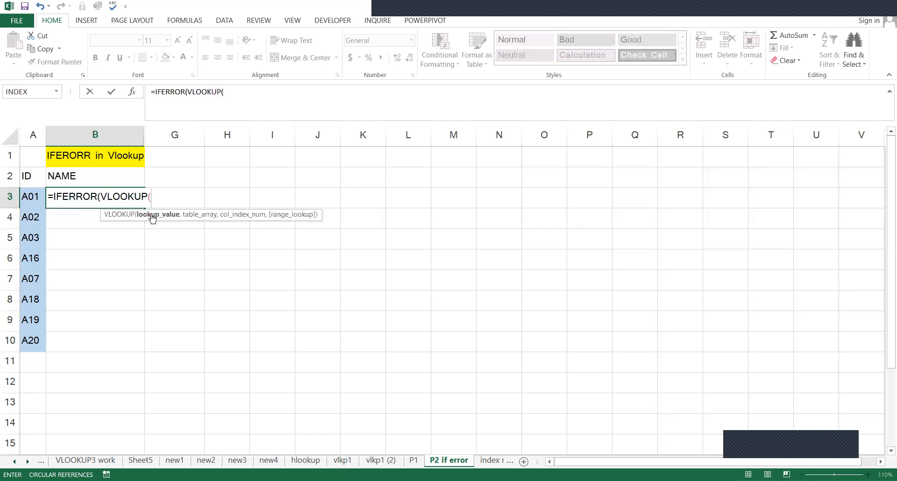
{"action": "left_click", "coordinate": [35, 192]}
{"action": "type", "text": ","}
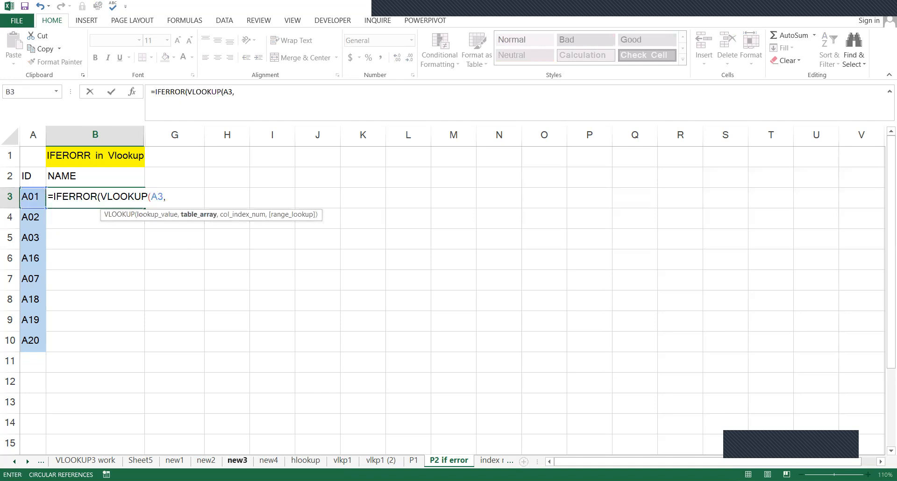
Complete the nested VLOOKUP with table range 'P1'!A1:B24, column index 2 and exact match 0
{"action": "left_click", "coordinate": [413, 461]}
{"action": "scroll", "coordinate": [51, 180], "scroll_direction": "up", "scroll_amount": 1}
{"action": "left_click", "coordinate": [44, 160]}
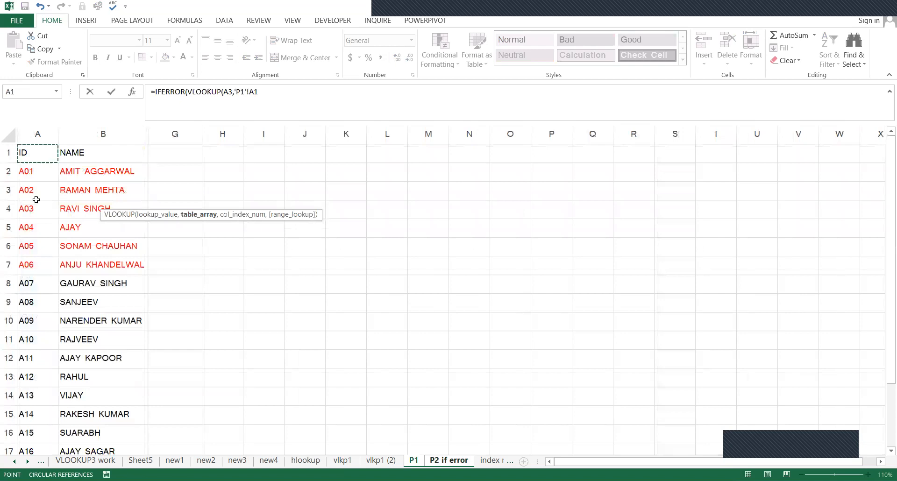
{"action": "scroll", "coordinate": [78, 173], "scroll_direction": "down", "scroll_amount": 7}
{"action": "left_click", "coordinate": [78, 173], "text": "shift"}
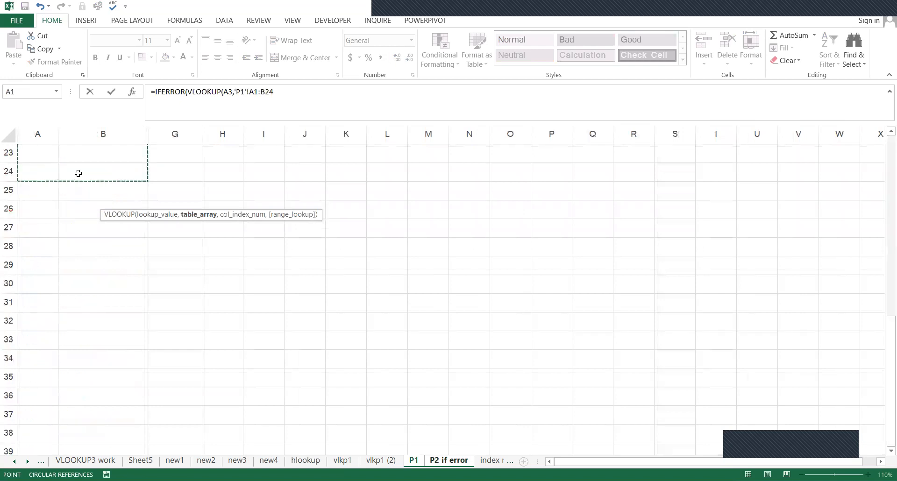
{"action": "type", "text": ",2,0"}
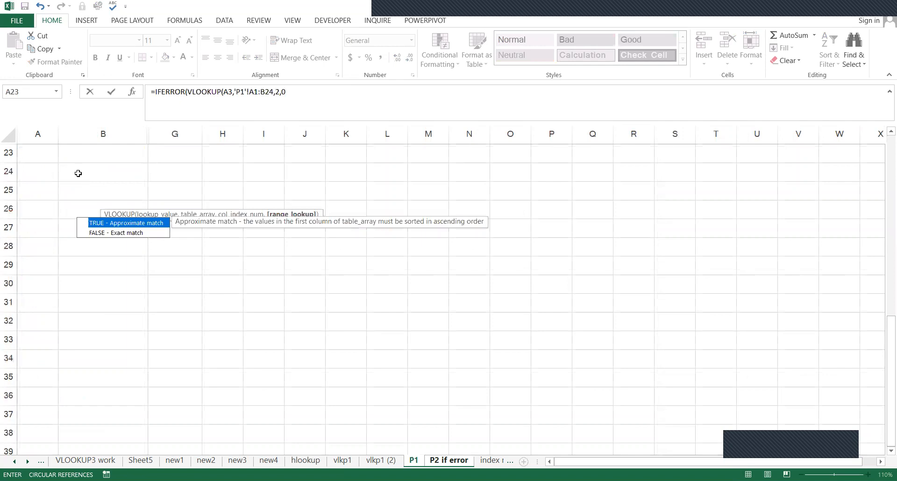
{"action": "type", "text": ")"}
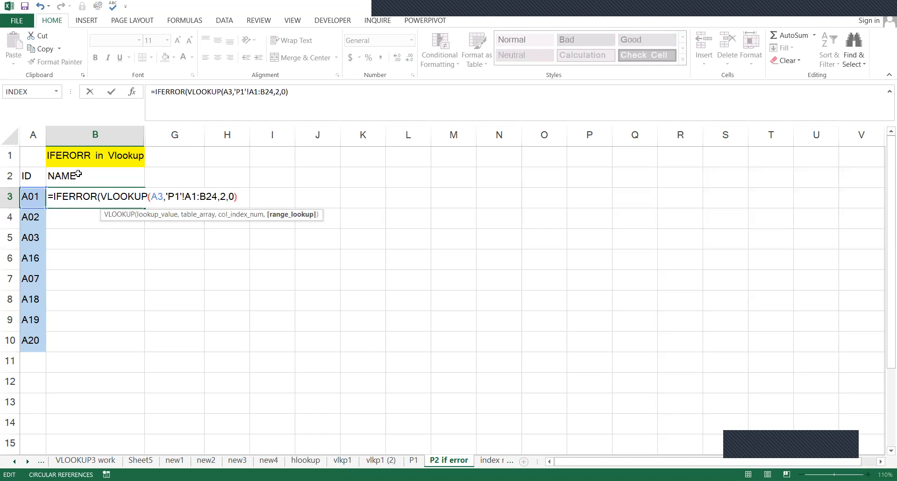
Add "NAHI MILA" as the IFERROR fallback value and enter the formula in B3
{"action": "key", "text": "Right"}
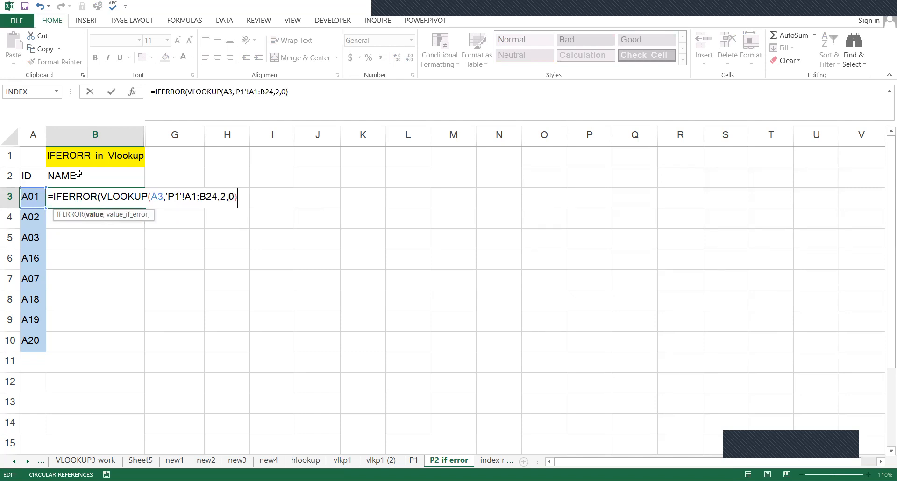
{"action": "type", "text": ","}
{"action": "type", "text": "\"NOT"}
{"action": "key", "text": "BackSpace"}
{"action": "key", "text": "BackSpace"}
{"action": "type", "text": "AHI MILA\")"}
{"action": "key", "text": "Return"}
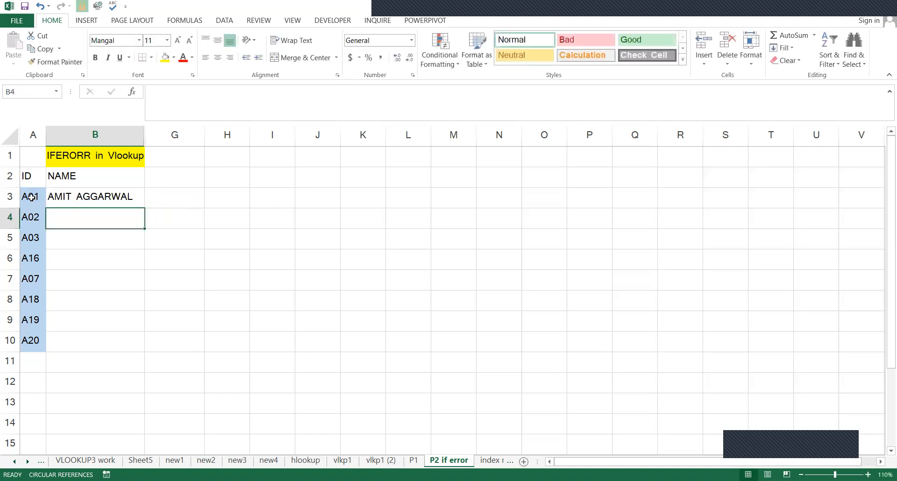
Fill the IFERROR formula from B3 down through B7
{"action": "key", "text": "Up"}
{"action": "key", "text": "shift+Down"}
{"action": "key", "text": "shift+Down"}
{"action": "key", "text": "shift+Down"}
{"action": "key", "text": "shift+Down"}
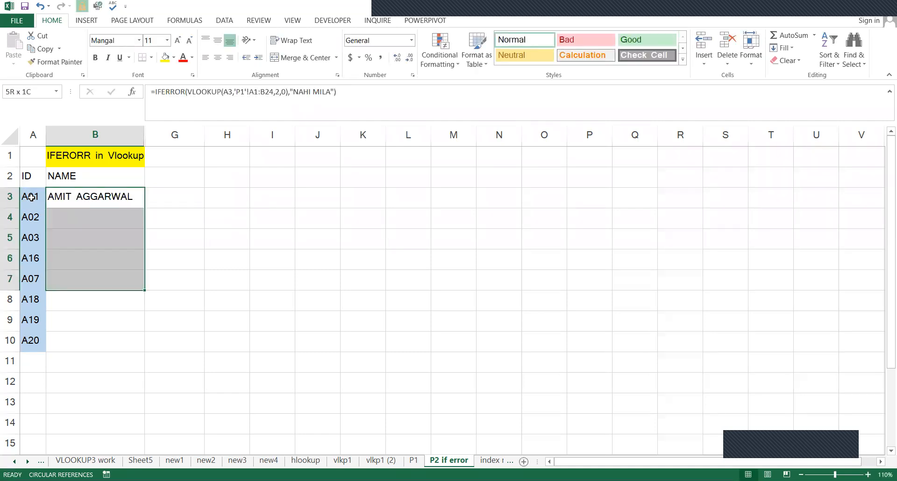
{"action": "key", "text": "ctrl+d"}
Extend the IFERROR formula from B7 down through B10
{"action": "key", "text": "ctrl+Down"}
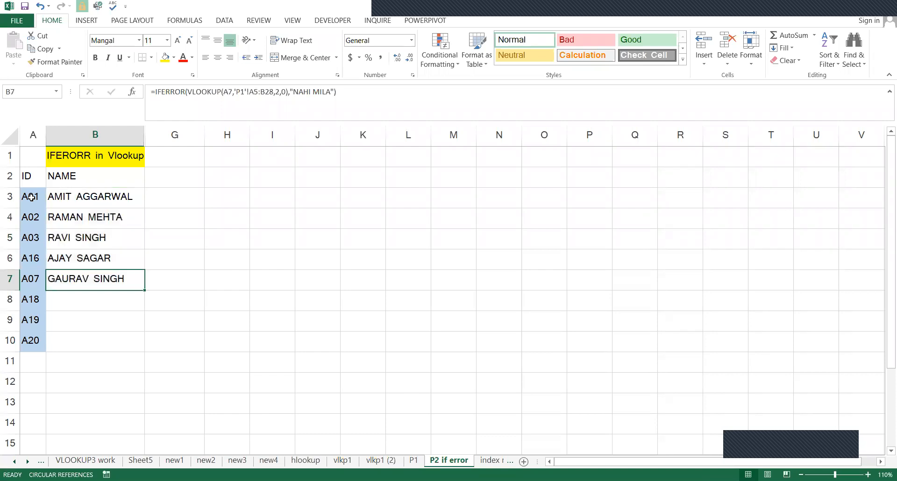
{"action": "key", "text": "shift+Down"}
{"action": "key", "text": "shift+Down"}
{"action": "key", "text": "shift+Down"}
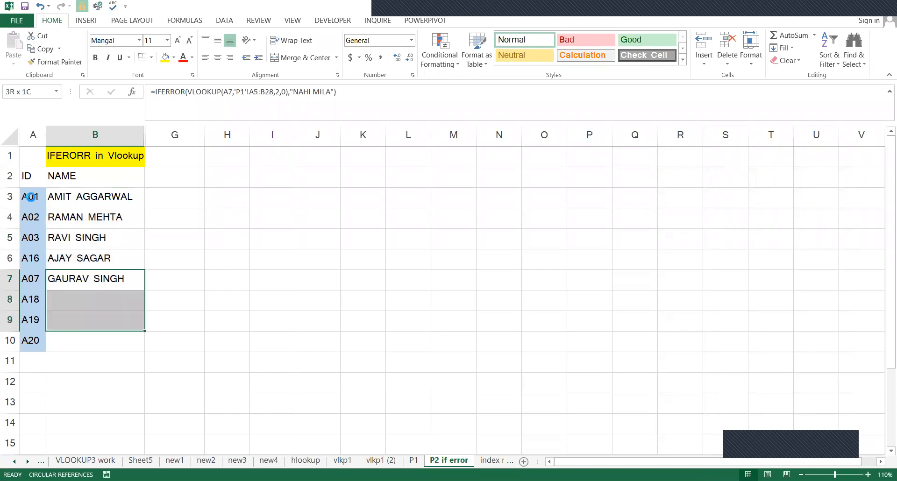
{"action": "key", "text": "ctrl+d"}
Review the IFERROR formulas and their results in the NAME column, from B10 up to B3
{"action": "key", "text": "Down"}
{"action": "key", "text": "Down"}
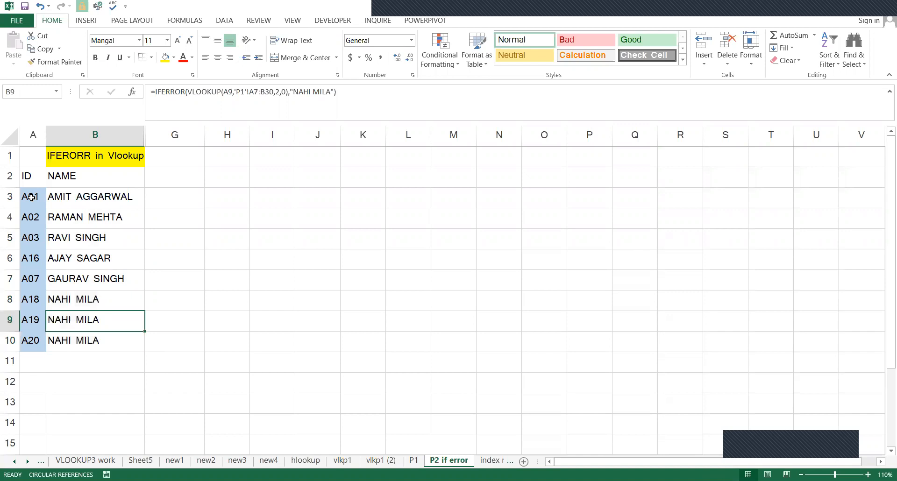
{"action": "key", "text": "Down"}
{"action": "key", "text": "Up"}
{"action": "key", "text": "Up"}
{"action": "key", "text": "Up"}
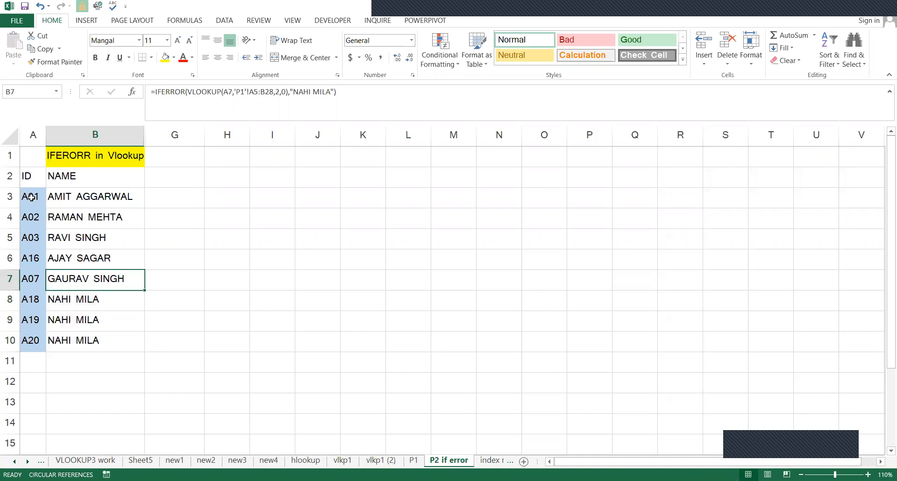
{"action": "key", "text": "Up"}
{"action": "key", "text": "Up"}
{"action": "key", "text": "Up"}
{"action": "key", "text": "Up"}
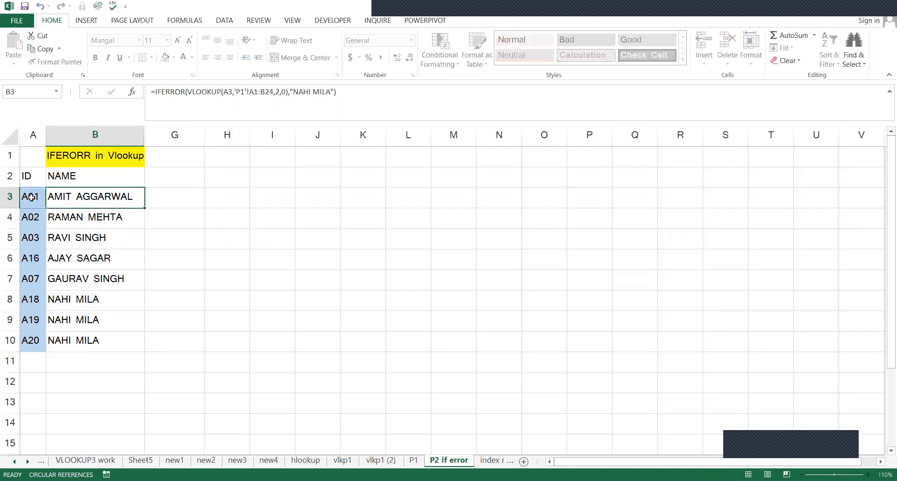
Clear the IFERROR formulas from the NAME column, B3:B10
{"action": "left_click", "coordinate": [31, 197], "text": "shift"}
{"action": "key", "text": "ctrl+q"}
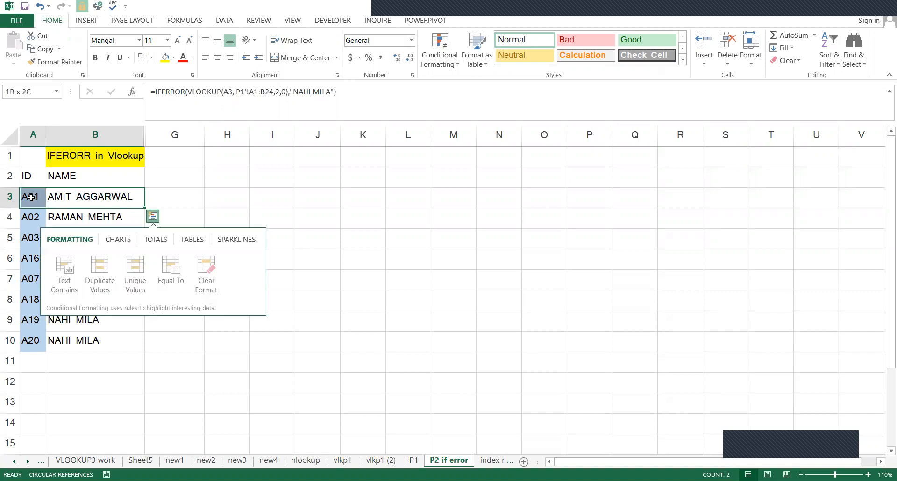
{"action": "key", "text": "Escape"}
{"action": "key", "text": "shift+Right"}
{"action": "key", "text": "ctrl+shift+Down"}
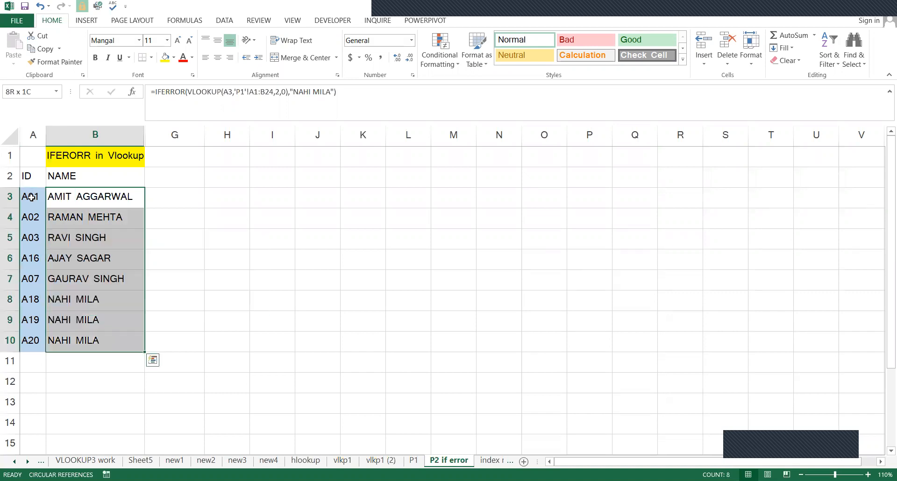
{"action": "key", "text": "Delete"}
{"action": "key", "text": "shift+BackSpace"}
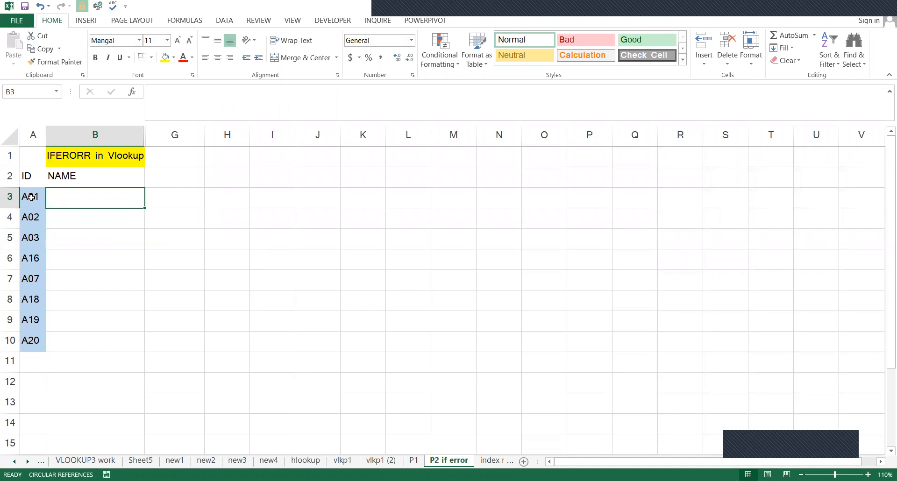
Begin an IFERROR formula in B3 that wraps a VLOOKUP with A3 as the lookup value
{"action": "type", "text": "=I"}
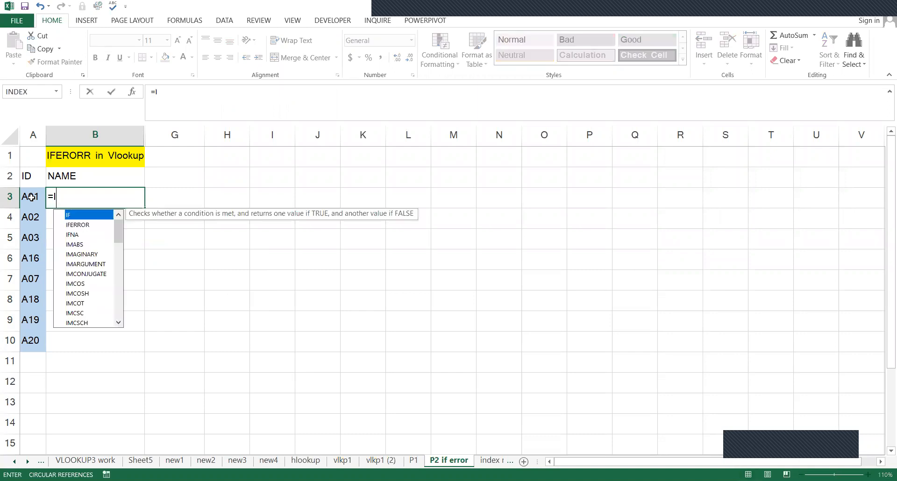
{"action": "key", "text": "Down"}
{"action": "key", "text": "Tab"}
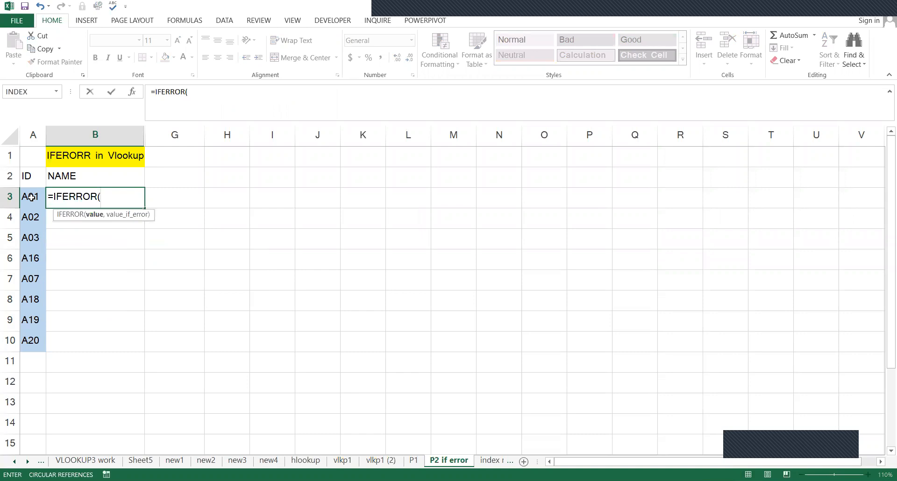
{"action": "type", "text": "VLOOKUP("}
{"action": "left_click", "coordinate": [31, 198]}
{"action": "type", "text": ","}
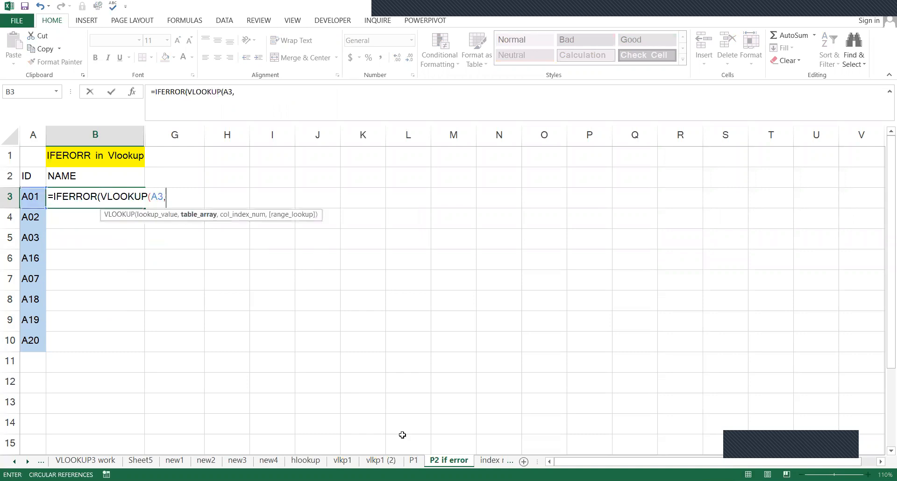
Complete the VLOOKUP with the range A1:B17 on sheet P1, column 2 and exact match 0
{"action": "key", "text": "ctrl+Page_Up"}
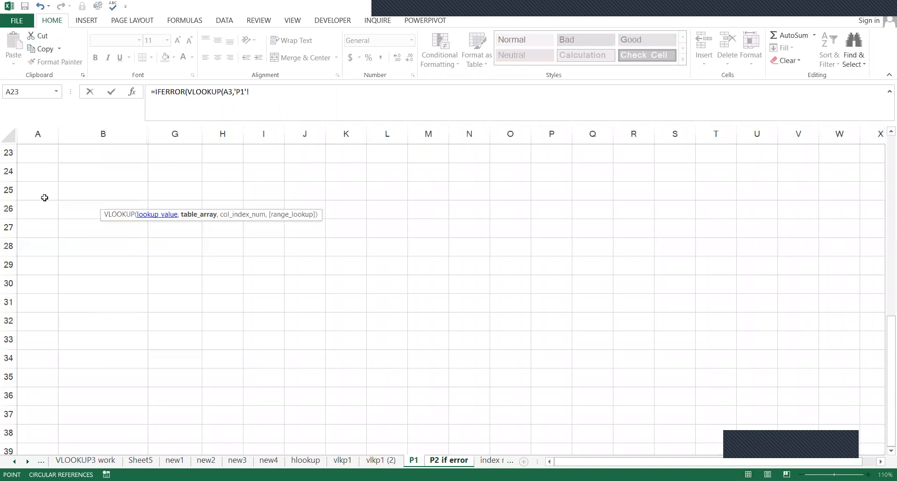
{"action": "scroll", "coordinate": [44, 197], "scroll_direction": "up", "scroll_amount": 7}
{"action": "left_click", "coordinate": [25, 160]}
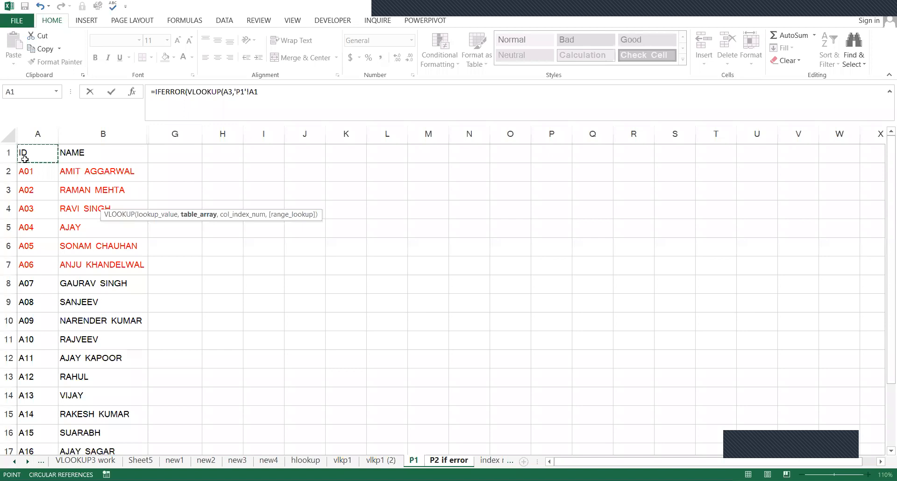
{"action": "key", "text": "ctrl+shift+Down"}
{"action": "key", "text": "ctrl+shift+Right"}
{"action": "type", "text": ",2,0"}
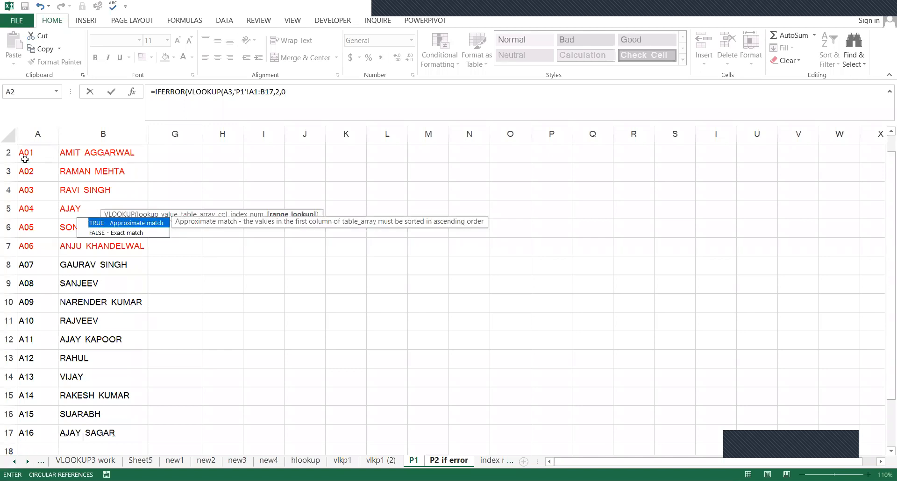
{"action": "type", "text": ")"}
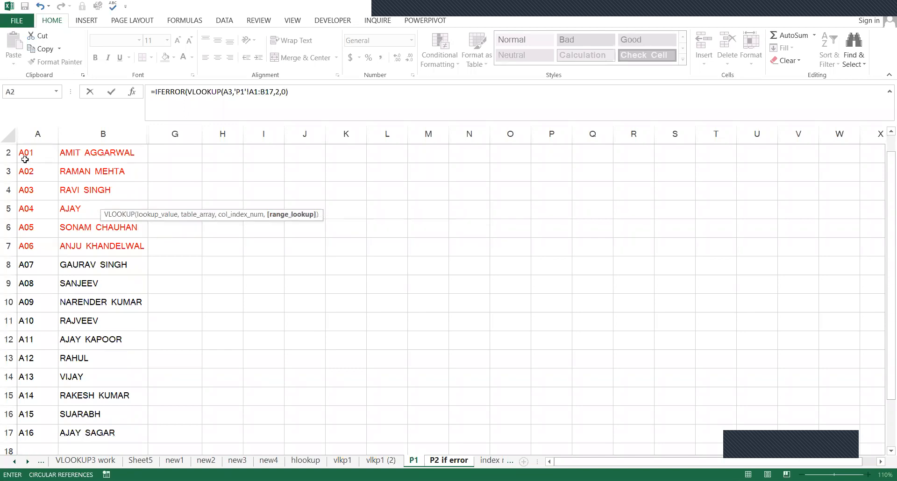
Add "NOT FOUND IN DATA" as the IFERROR fallback value and enter the formula in B3
{"action": "key", "text": "ctrl+Page_Down"}
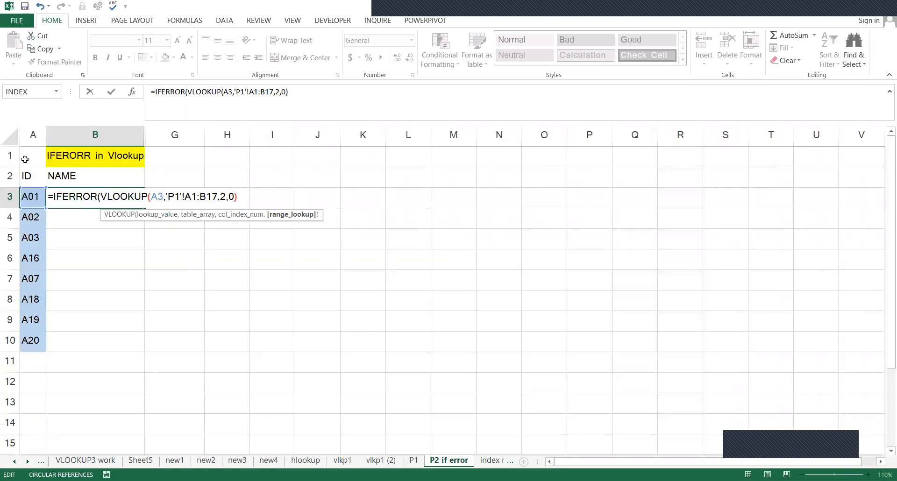
{"action": "type", "text": ","}
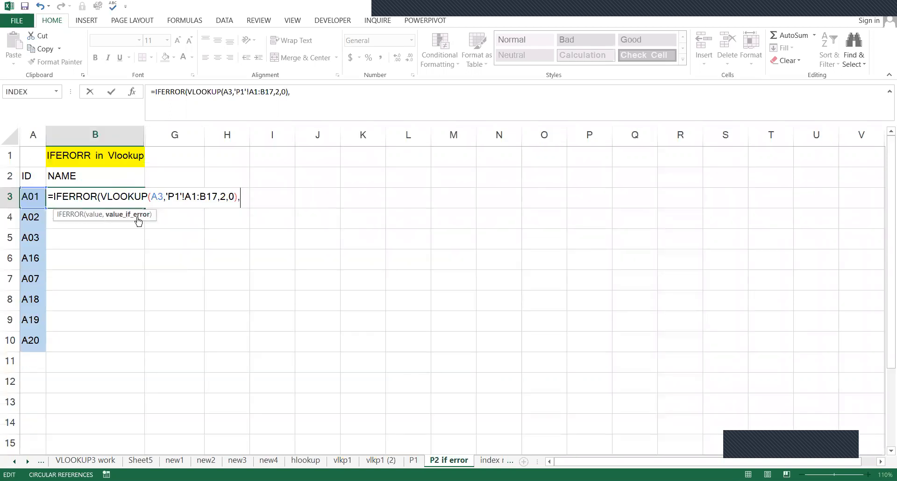
{"action": "type", "text": "\"NOT FOUND IN DAR"}
{"action": "key", "text": "BackSpace"}
{"action": "type", "text": "TA\""}
{"action": "key", "text": "Return"}
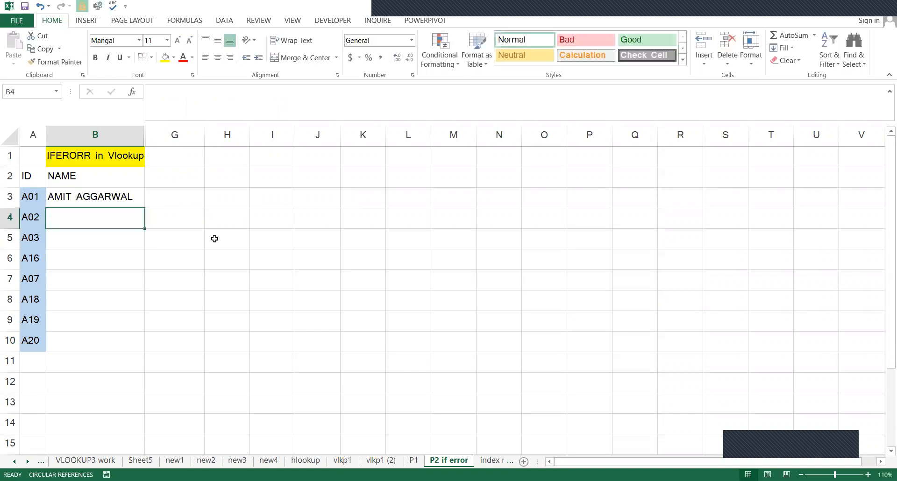
Fill the IFERROR formula from B3 down through B10
{"action": "key", "text": "Up"}
{"action": "key", "text": "shift+Down"}
{"action": "key", "text": "shift+Down"}
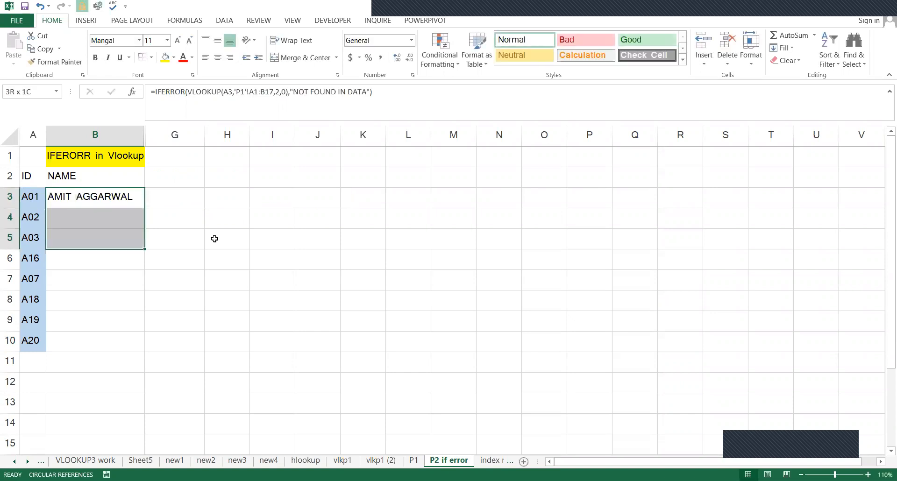
{"action": "key", "text": "shift+Down"}
{"action": "key", "text": "shift+Down"}
{"action": "key", "text": "shift+Down"}
{"action": "key", "text": "shift+Down"}
{"action": "key", "text": "shift+Down"}
{"action": "key", "text": "ctrl+d"}
Examine the filled formulas and their results in the NAME column, from B4 to B9 and back to B3
{"action": "key", "text": "Down"}
{"action": "key", "text": "shift+Down"}
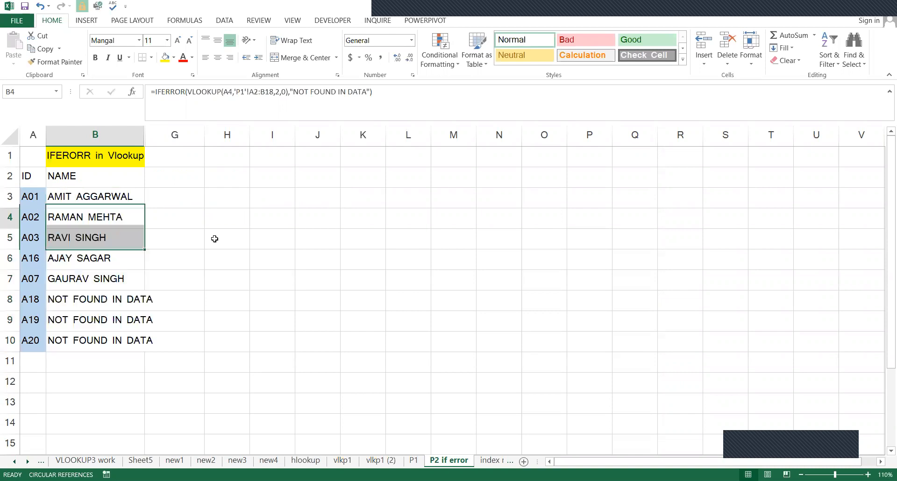
{"action": "key", "text": "Down"}
{"action": "key", "text": "Down"}
{"action": "key", "text": "Down"}
{"action": "key", "text": "Down"}
{"action": "key", "text": "Down"}
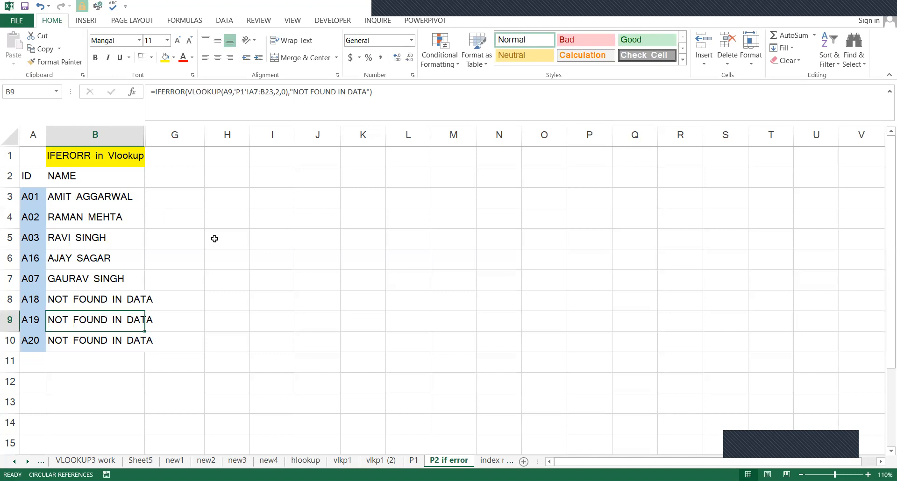
{"action": "key", "text": "Up"}
{"action": "key", "text": "Up"}
{"action": "key", "text": "Up"}
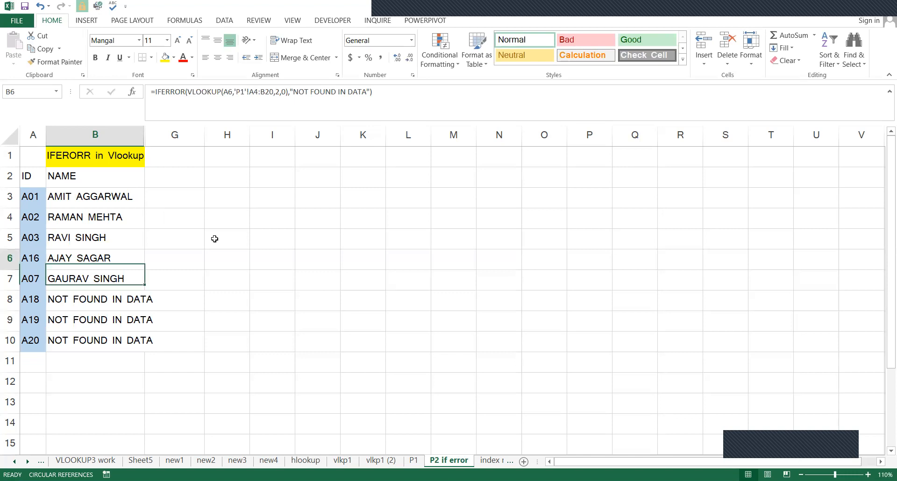
{"action": "key", "text": "Up"}
{"action": "key", "text": "Up"}
{"action": "key", "text": "Up"}
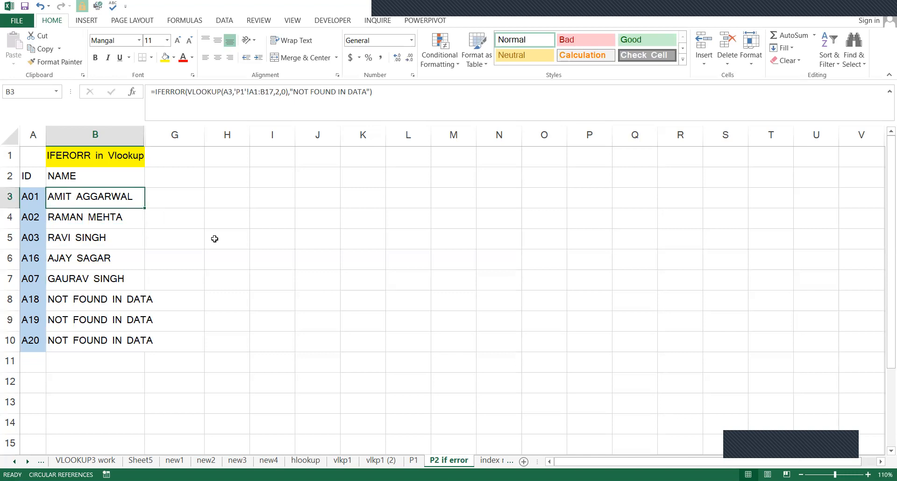
Replace the fallback text in the B3 IFERROR formula with a blank string, " "
{"action": "key", "text": "F2"}
{"action": "key", "text": "BackSpace"}
{"action": "key", "text": "BackSpace"}
{"action": "key", "text": "BackSpace"}
{"action": "key", "text": "BackSpace"}
{"action": "key", "text": "BackSpace"}
{"action": "key", "text": "BackSpace"}
{"action": "key", "text": "BackSpace"}
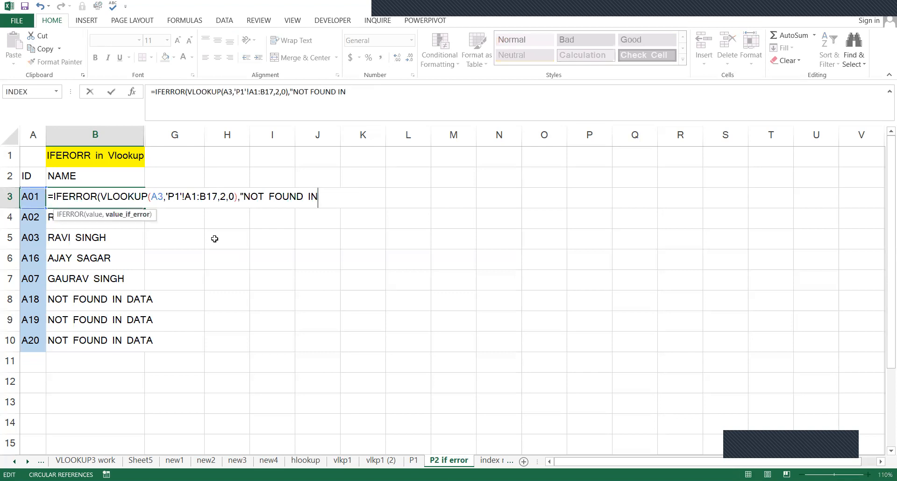
{"action": "key", "text": "BackSpace"}
{"action": "key", "text": "BackSpace"}
{"action": "key", "text": "BackSpace"}
{"action": "key", "text": "BackSpace"}
{"action": "key", "text": "BackSpace"}
{"action": "key", "text": "BackSpace"}
{"action": "key", "text": "BackSpace"}
{"action": "key", "text": "BackSpace"}
{"action": "key", "text": "BackSpace"}
{"action": "key", "text": "BackSpace"}
{"action": "key", "text": "BackSpace"}
{"action": "key", "text": "BackSpace"}
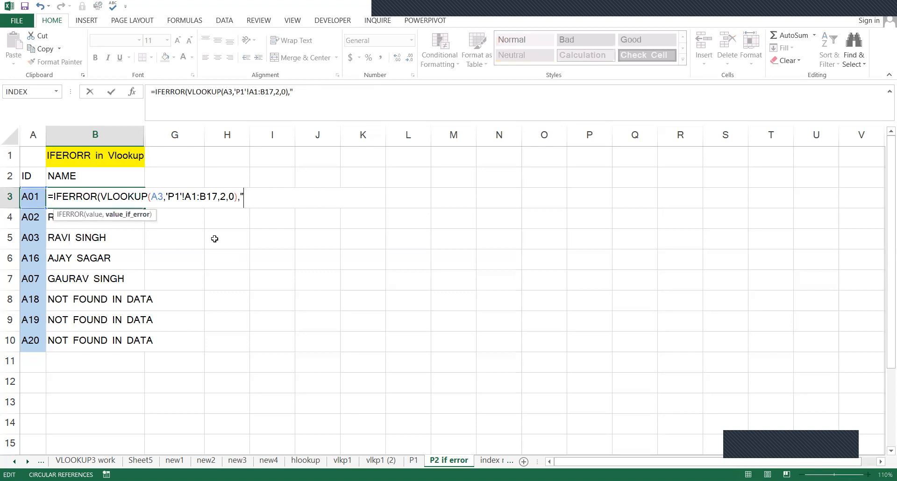
{"action": "type", "text": "\")"}
{"action": "key", "text": "Return"}
Fill the blank-fallback IFERROR formula from B3 down through B10
{"action": "key", "text": "Up"}
{"action": "key", "text": "ctrl+shift+Down"}
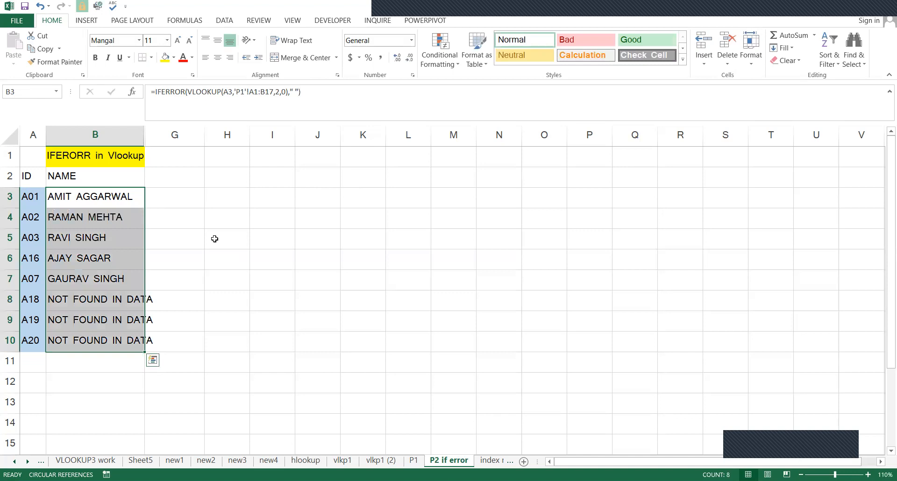
{"action": "key", "text": "ctrl+d"}
Check the NAME column cells down to B11, comparing the found names with the results for IDs A18 to A20
{"action": "key", "text": "Down"}
{"action": "key", "text": "Down"}
{"action": "key", "text": "Down"}
{"action": "key", "text": "Down"}
{"action": "key", "text": "Down"}
{"action": "key", "text": "Down"}
{"action": "key", "text": "Down"}
{"action": "key", "text": "Down"}
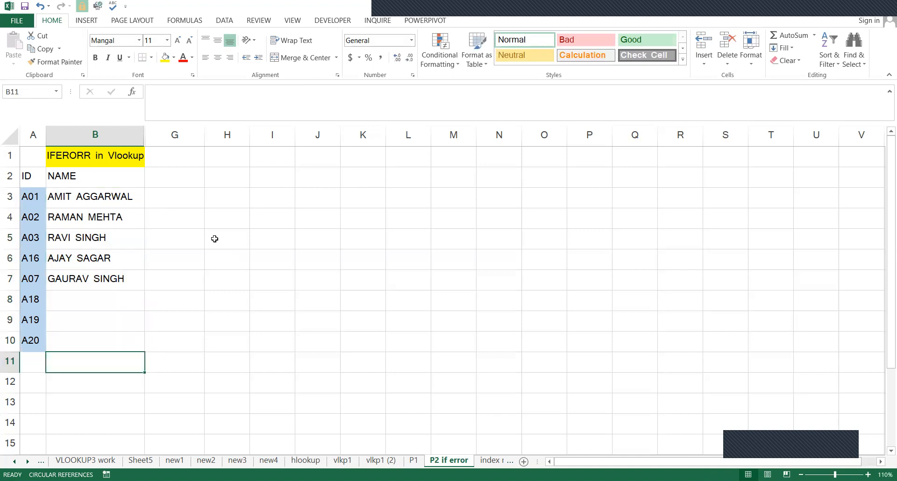
{"action": "key", "text": "Up"}
{"action": "key", "text": "Up"}
{"action": "key", "text": "Up"}
{"action": "key", "text": "Up"}
{"action": "key", "text": "Down"}
{"action": "key", "text": "Down"}
{"action": "key", "text": "Down"}
{"action": "key", "text": "Down"}
{"action": "key", "text": "Up"}
{"action": "key", "text": "Up"}
{"action": "key", "text": "Up"}
{"action": "key", "text": "Up"}
{"action": "key", "text": "Up"}
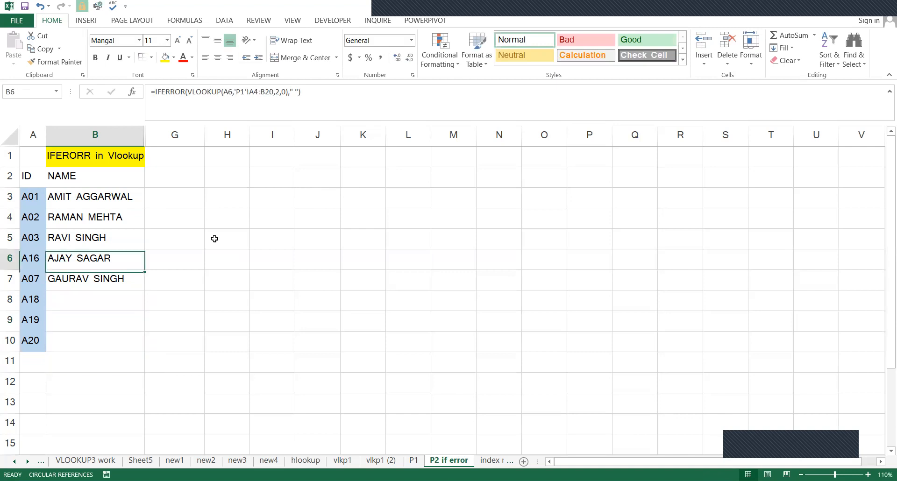
{"action": "key", "text": "Down"}
{"action": "key", "text": "Down"}
{"action": "key", "text": "Down"}
{"action": "key", "text": "Down"}
{"action": "key", "text": "Down"}
{"action": "key", "text": "Up"}
{"action": "key", "text": "Up"}
{"action": "key", "text": "Up"}
{"action": "key", "text": "Up"}
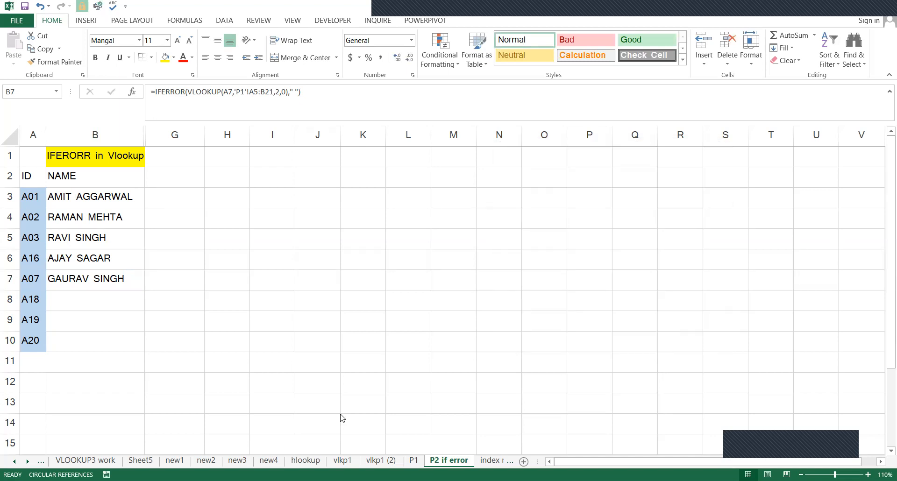
Examine the tables on the hlookup sheet and the IFERROR formula in B3 of the P2 if error sheet
{"action": "left_click", "coordinate": [297, 462]}
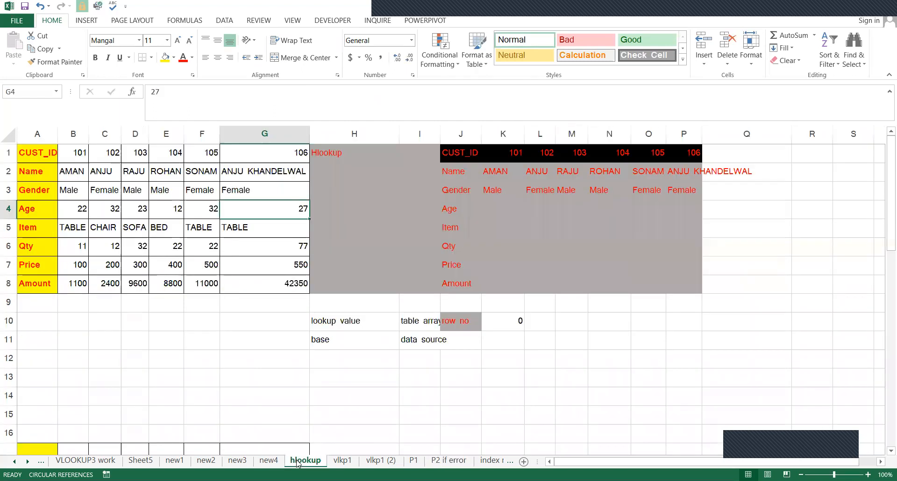
{"action": "scroll", "coordinate": [392, 407], "scroll_direction": "down", "scroll_amount": 1}
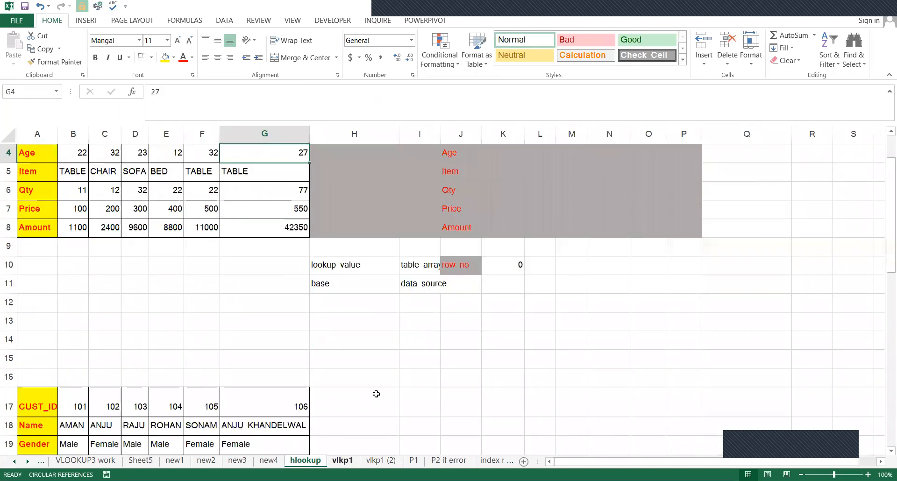
{"action": "scroll", "coordinate": [376, 393], "scroll_direction": "down", "scroll_amount": 2}
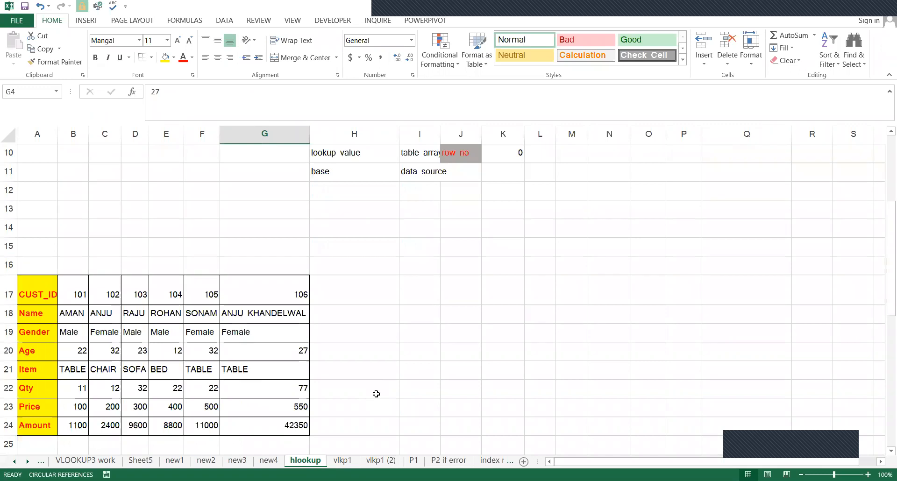
{"action": "scroll", "coordinate": [420, 387], "scroll_direction": "up", "scroll_amount": 3}
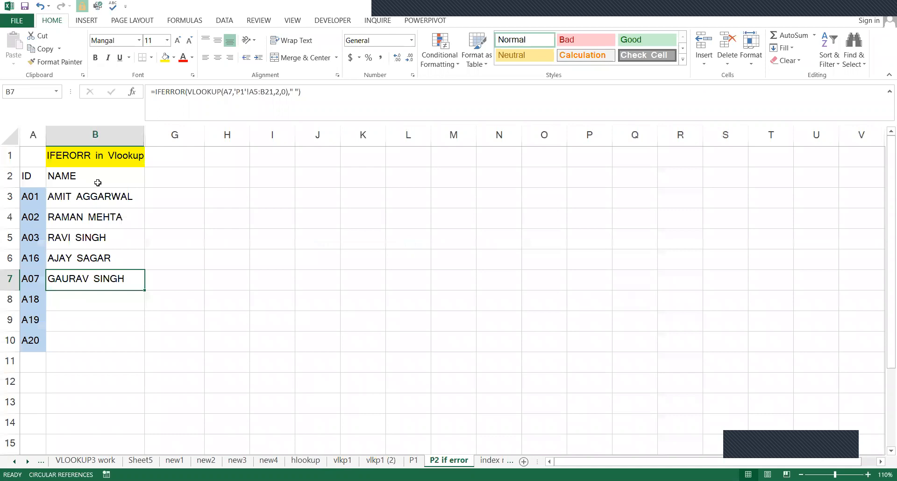
{"action": "left_click", "coordinate": [120, 193]}
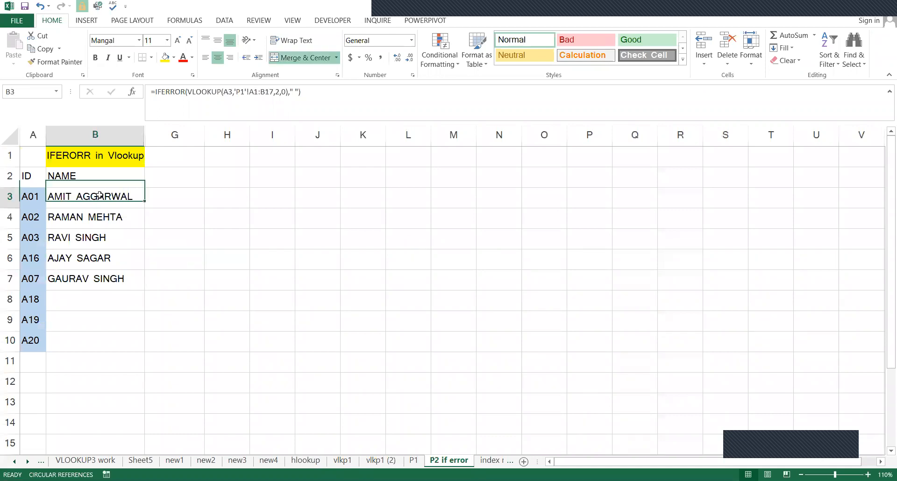
{"action": "key", "text": "F2"}
{"action": "left_click", "coordinate": [223, 192]}
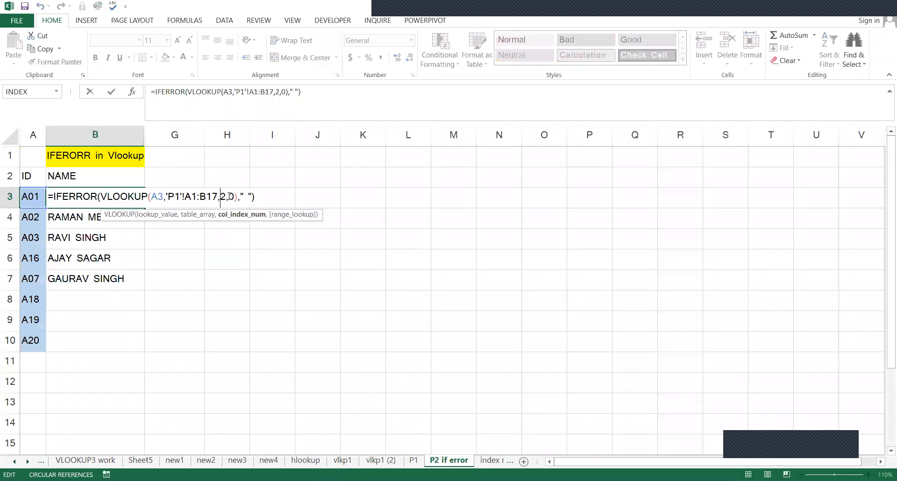
{"action": "key", "text": "Escape"}
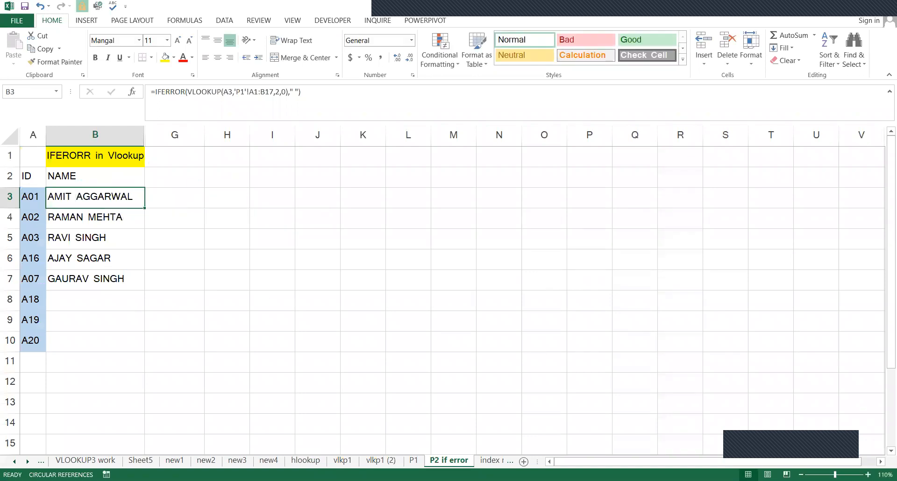
On the hlookup sheet, copy the lower table's CUST_ID row A17:G17 to J17
{"action": "left_click", "coordinate": [305, 460]}
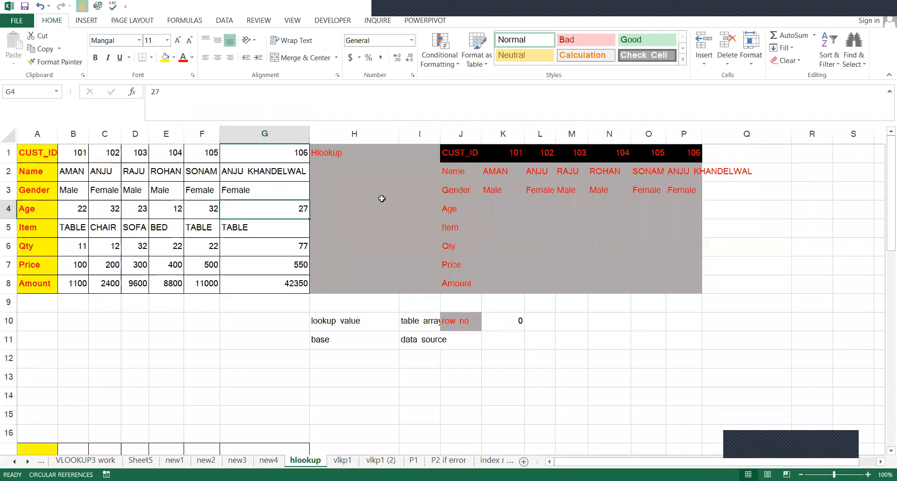
{"action": "scroll", "coordinate": [356, 319], "scroll_direction": "down", "scroll_amount": 4}
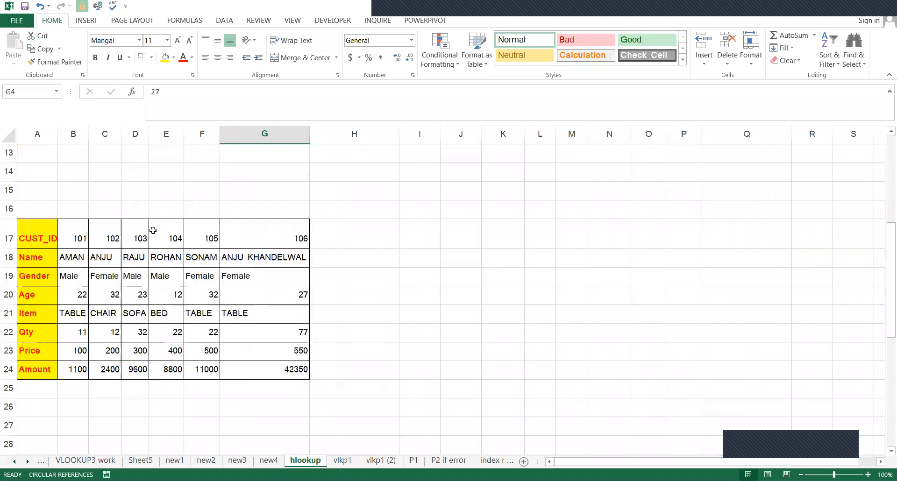
{"action": "left_click", "coordinate": [52, 237]}
{"action": "left_click_drag", "start_coordinate": [235, 256], "coordinate": [246, 242]}
{"action": "key", "text": "ctrl+c"}
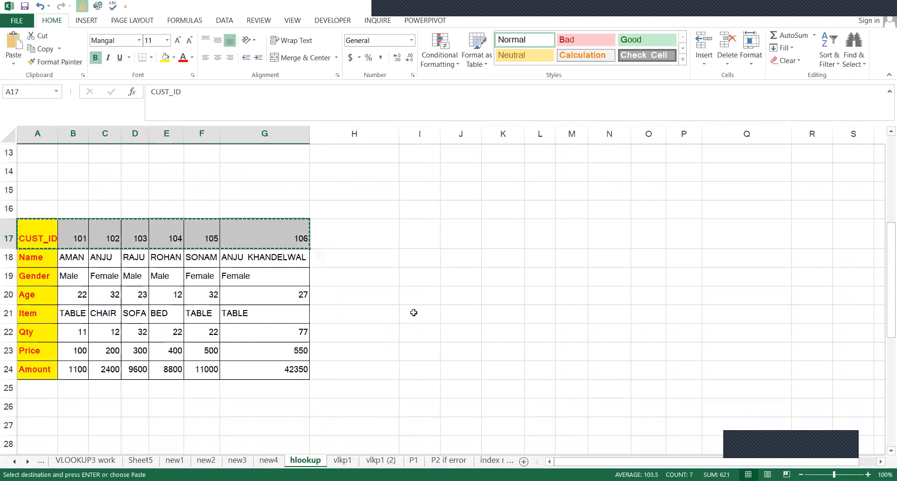
{"action": "left_click", "coordinate": [459, 241]}
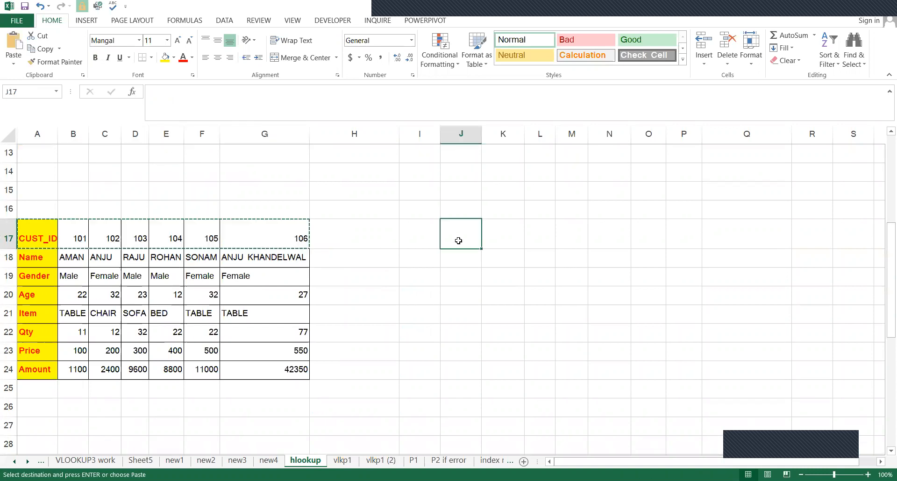
{"action": "key", "text": "Return"}
Copy the Name row label from A18 to J18, below the copied CUST_ID heading
{"action": "key", "text": "Up"}
{"action": "key", "text": "Left"}
{"action": "key", "text": "Left"}
{"action": "key", "text": "Left"}
{"action": "key", "text": "Left"}
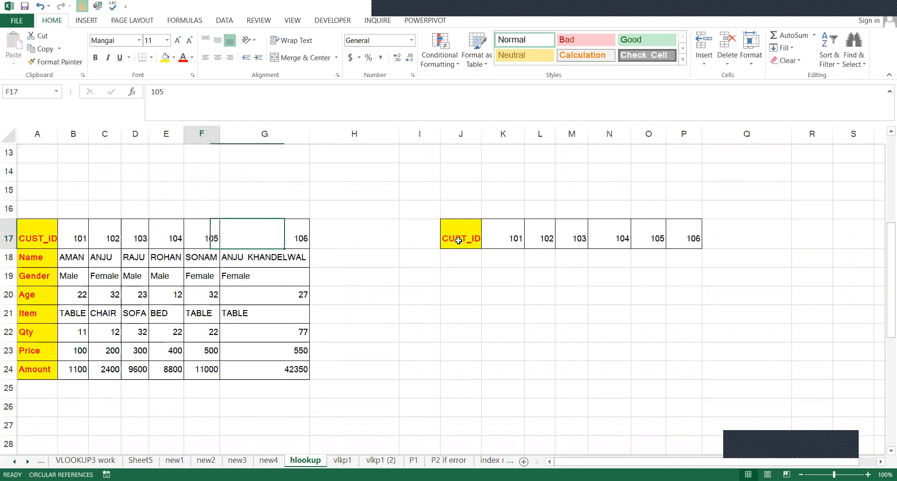
{"action": "key", "text": "Left"}
{"action": "key", "text": "Left"}
{"action": "key", "text": "Left"}
{"action": "key", "text": "Left"}
{"action": "key", "text": "Left"}
{"action": "key", "text": "Down"}
{"action": "key", "text": "ctrl+c"}
{"action": "key", "text": "Right"}
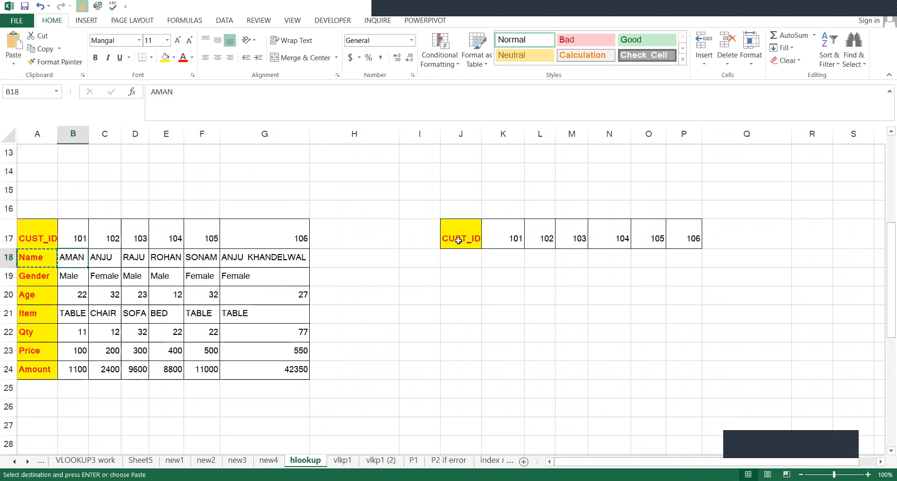
{"action": "key", "text": "Right"}
{"action": "key", "text": "Right"}
{"action": "key", "text": "Right"}
{"action": "key", "text": "Right"}
{"action": "key", "text": "Right"}
{"action": "key", "text": "Right"}
{"action": "key", "text": "Right"}
{"action": "key", "text": "Right"}
{"action": "key", "text": "Return"}
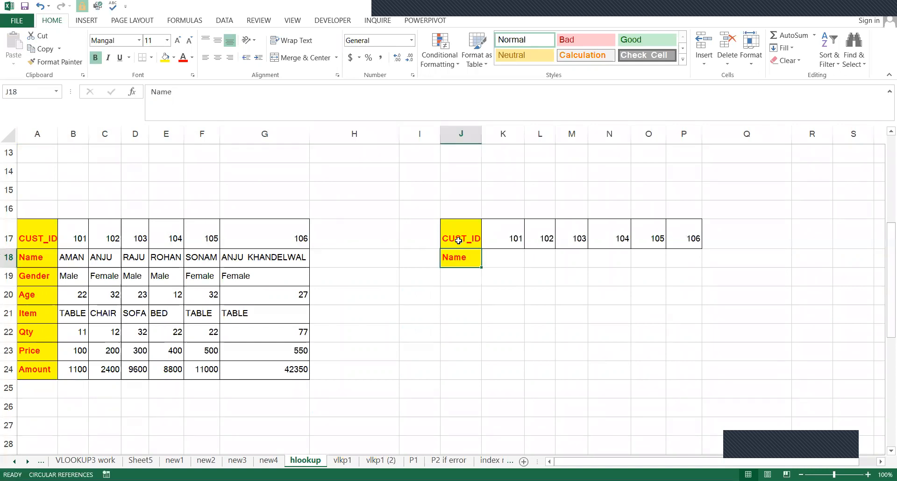
Copy the Item row label from A21 to J19, directly below the Name label
{"action": "key", "text": "Home"}
{"action": "key", "text": "Down"}
{"action": "key", "text": "Down"}
{"action": "key", "text": "Down"}
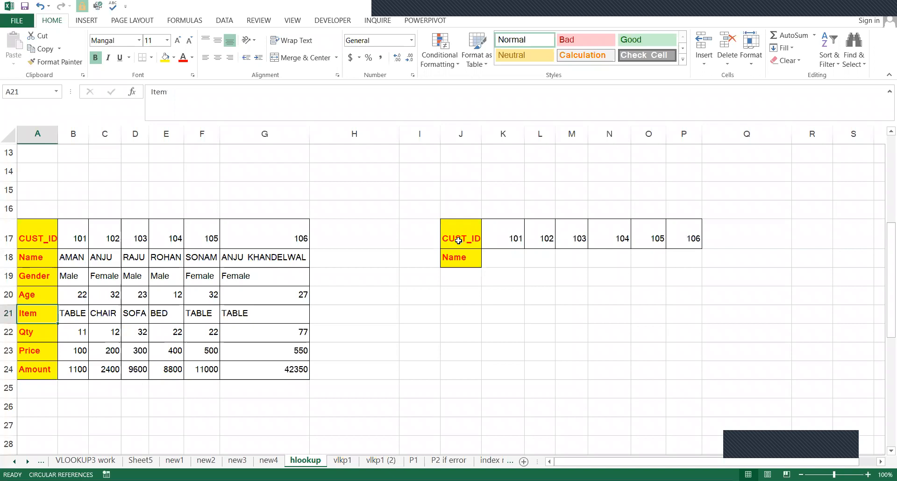
{"action": "key", "text": "ctrl+c"}
{"action": "key", "text": "Right"}
{"action": "key", "text": "Right"}
{"action": "key", "text": "Right"}
{"action": "key", "text": "Right"}
{"action": "key", "text": "Right"}
{"action": "key", "text": "Right"}
{"action": "key", "text": "Right"}
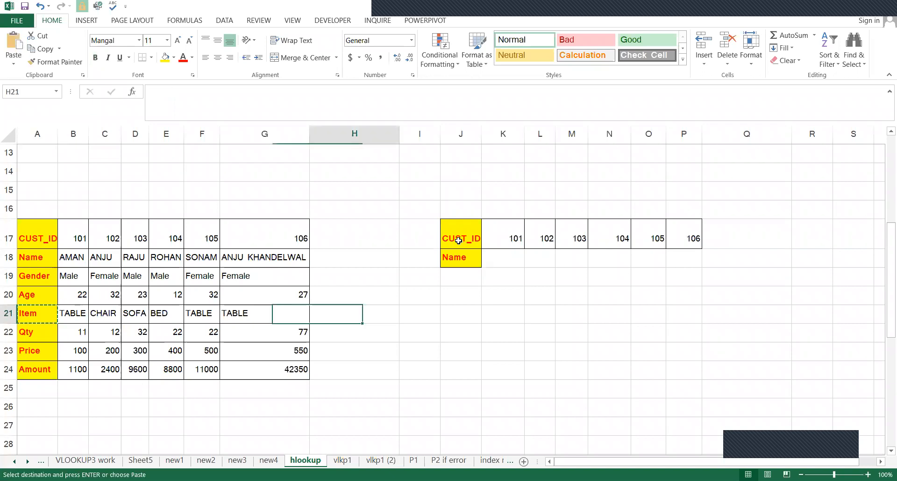
{"action": "key", "text": "Right"}
{"action": "key", "text": "Up"}
{"action": "key", "text": "Up"}
{"action": "key", "text": "Right"}
{"action": "key", "text": "Return"}
{"action": "key", "text": "Up"}
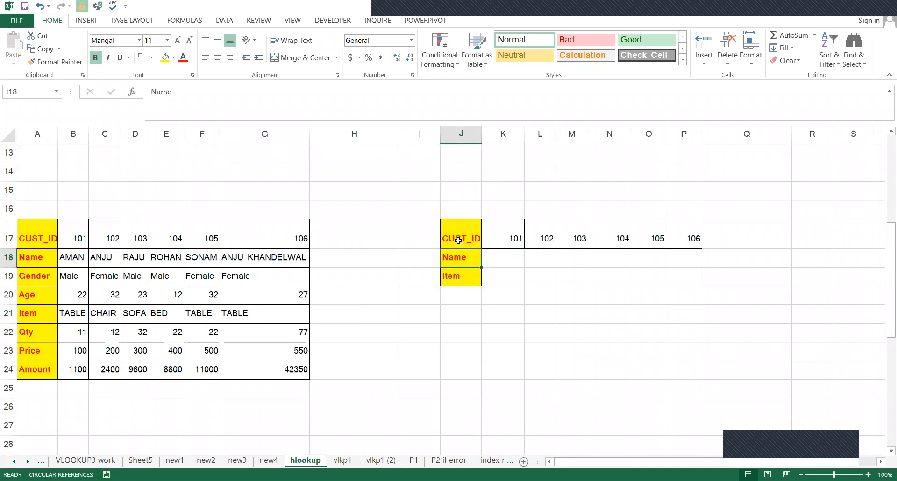
Examine the horizontal layout of the lower customer table, comparing its CUST_ID, Name, Gender and Age rows across columns A to G
{"action": "left_click", "coordinate": [458, 240]}
{"action": "left_click", "coordinate": [73, 234]}
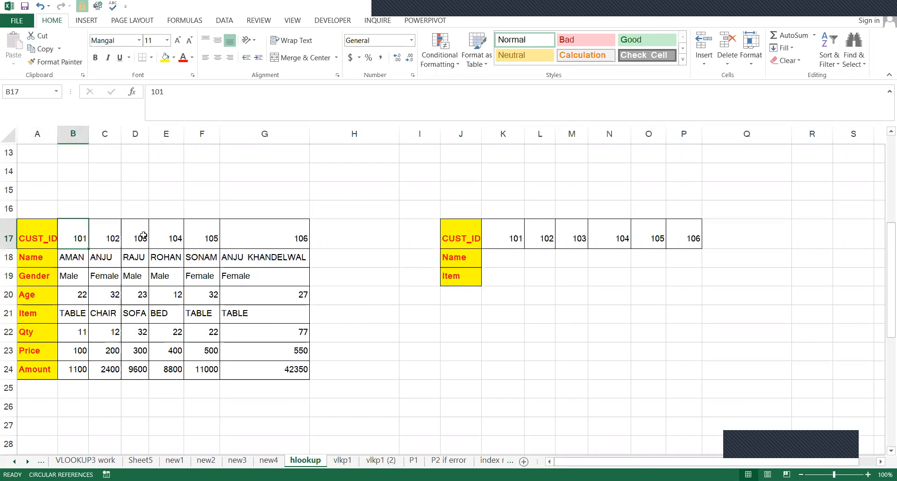
{"action": "left_click_drag", "start_coordinate": [73, 234], "coordinate": [143, 235]}
{"action": "scroll", "coordinate": [172, 252], "scroll_direction": "up", "scroll_amount": 1}
{"action": "scroll", "coordinate": [107, 172], "scroll_direction": "up", "scroll_amount": 4}
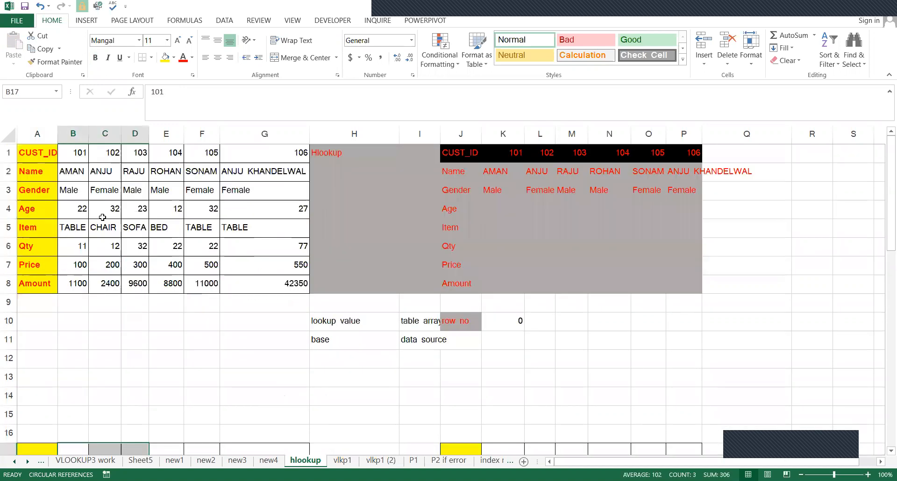
{"action": "scroll", "coordinate": [102, 217], "scroll_direction": "down", "scroll_amount": 2}
{"action": "scroll", "coordinate": [77, 227], "scroll_direction": "down", "scroll_amount": 2}
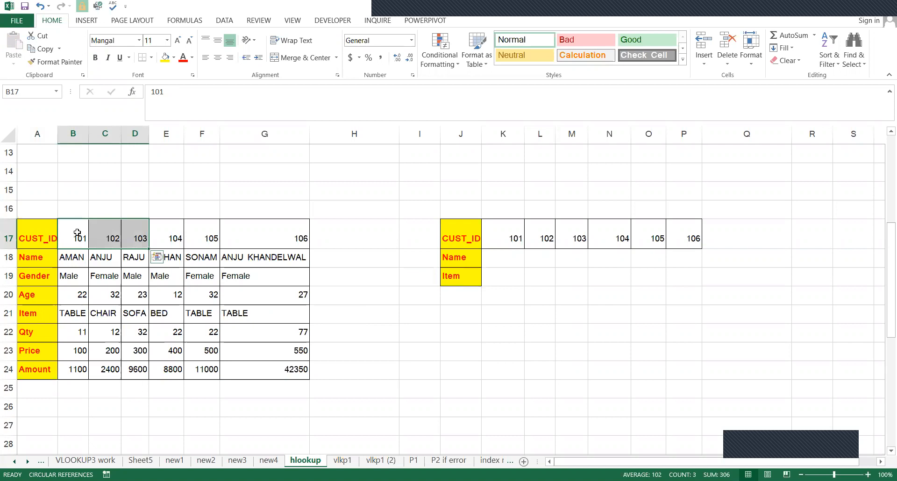
{"action": "left_click", "coordinate": [78, 233]}
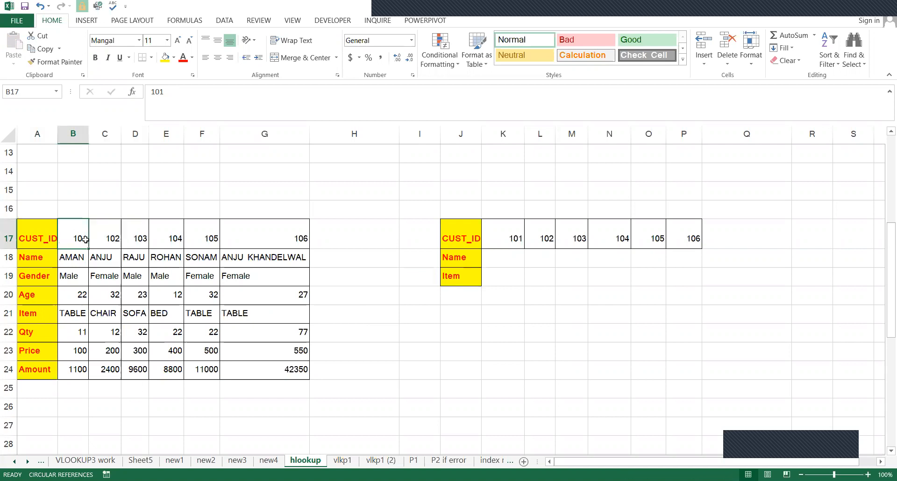
{"action": "key", "text": "ctrl+shift+Right"}
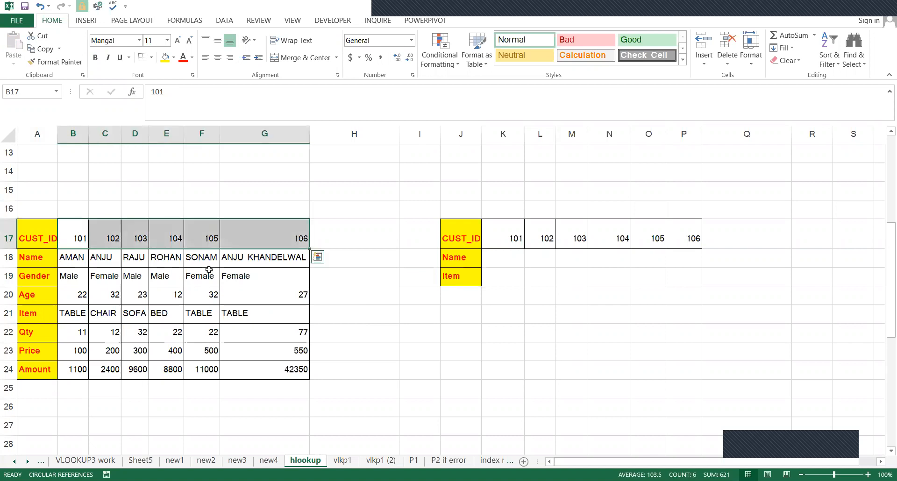
{"action": "left_click_drag", "start_coordinate": [76, 262], "coordinate": [287, 271]}
{"action": "left_click_drag", "start_coordinate": [108, 279], "coordinate": [240, 280]}
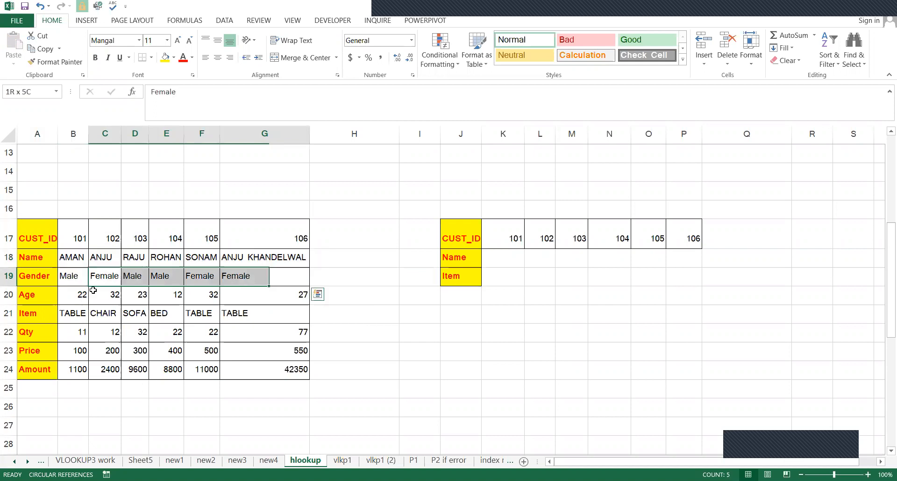
{"action": "left_click", "coordinate": [86, 292]}
{"action": "left_click", "coordinate": [85, 233]}
{"action": "left_click_drag", "start_coordinate": [41, 237], "coordinate": [296, 238]}
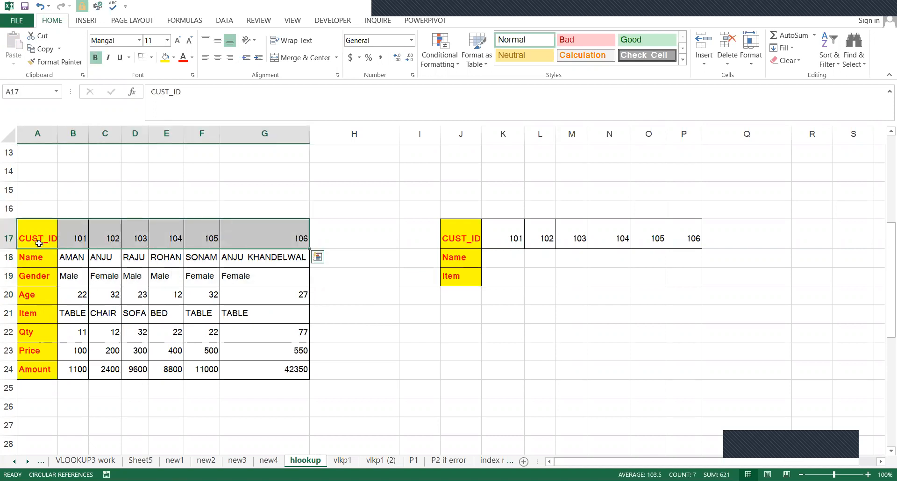
{"action": "left_click", "coordinate": [77, 239]}
{"action": "left_click", "coordinate": [237, 238]}
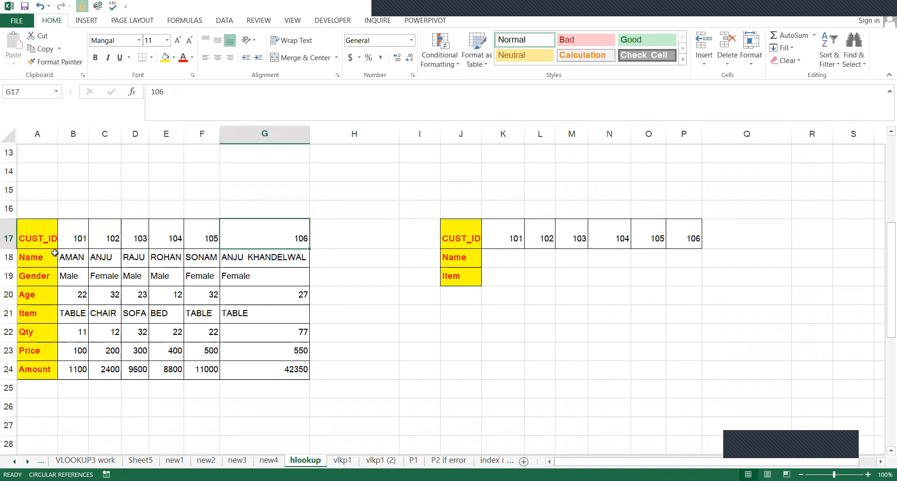
{"action": "left_click_drag", "start_coordinate": [117, 258], "coordinate": [135, 259]}
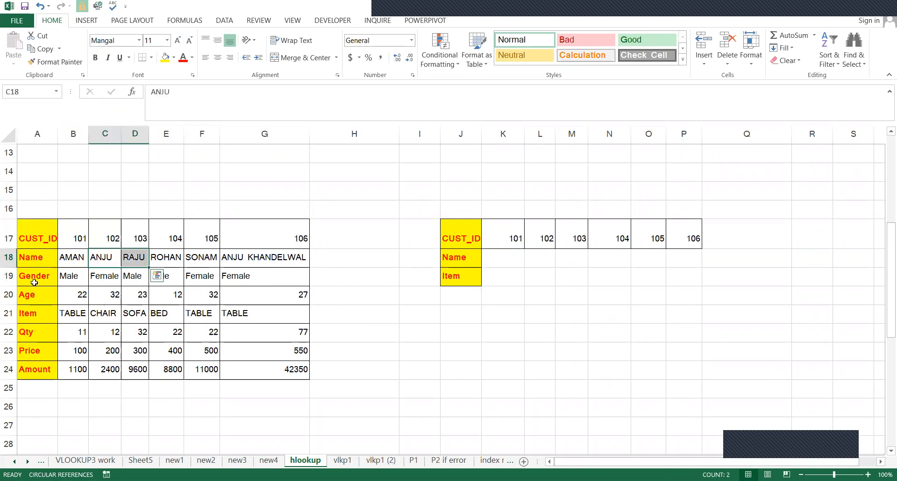
{"action": "left_click", "coordinate": [166, 278]}
{"action": "left_click", "coordinate": [281, 294]}
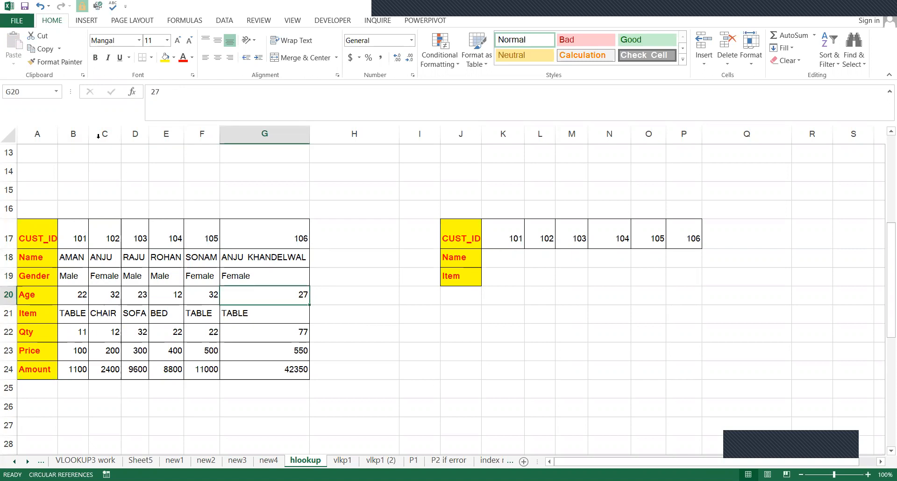
{"action": "left_click_drag", "start_coordinate": [80, 205], "coordinate": [77, 256]}
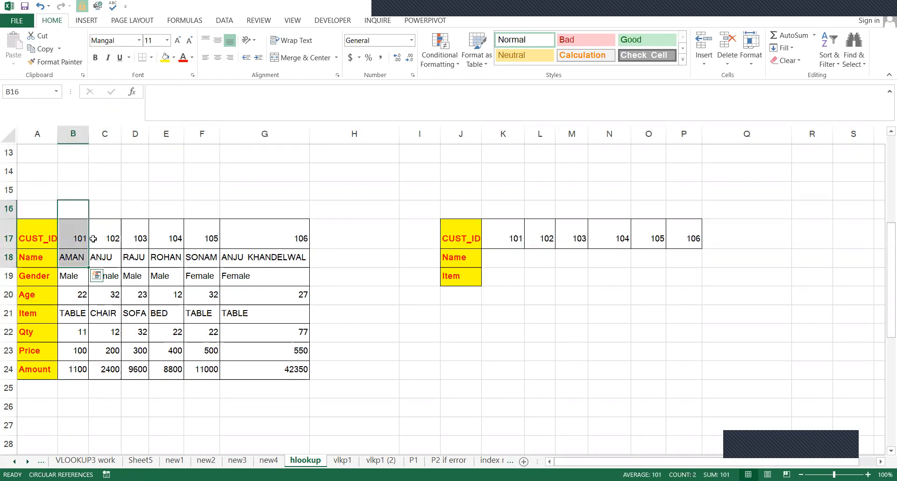
{"action": "left_click", "coordinate": [110, 238]}
{"action": "left_click", "coordinate": [229, 242]}
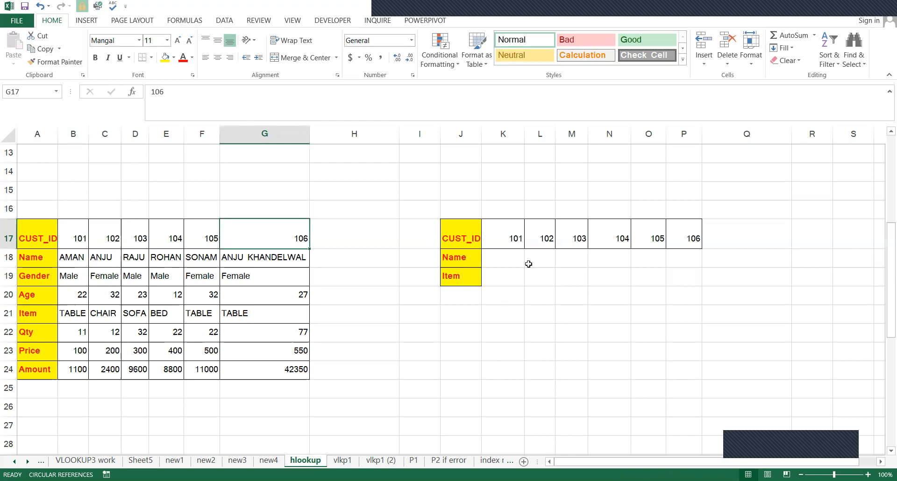
{"action": "left_click", "coordinate": [513, 260]}
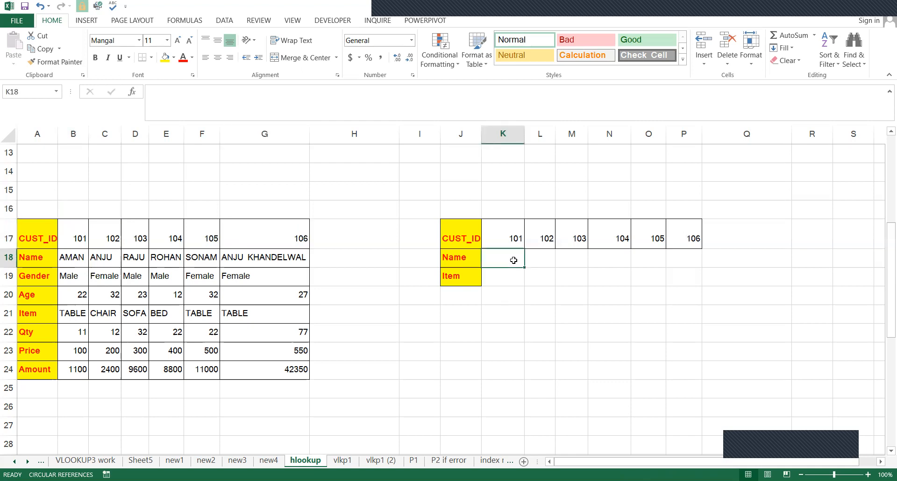
{"action": "type", "text": "="}
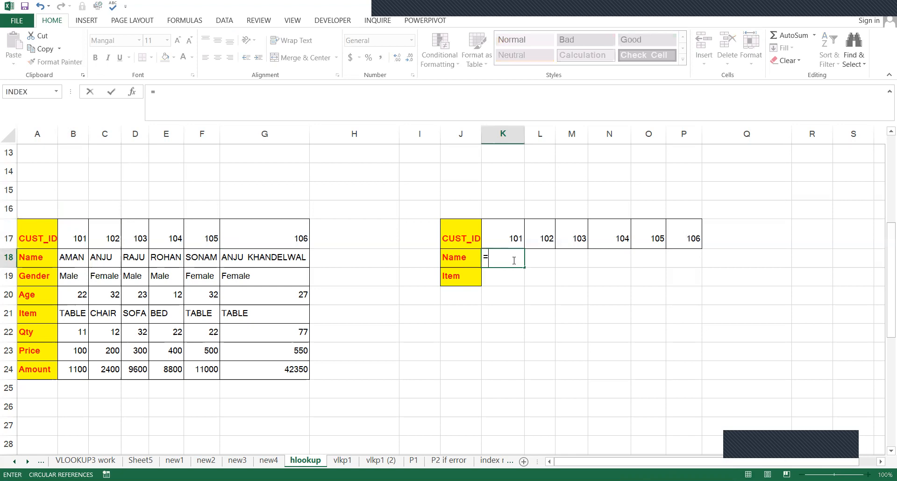
{"action": "type", "text": "VLOOKUP("}
{"action": "left_click", "coordinate": [514, 237]}
{"action": "type", "text": ","}
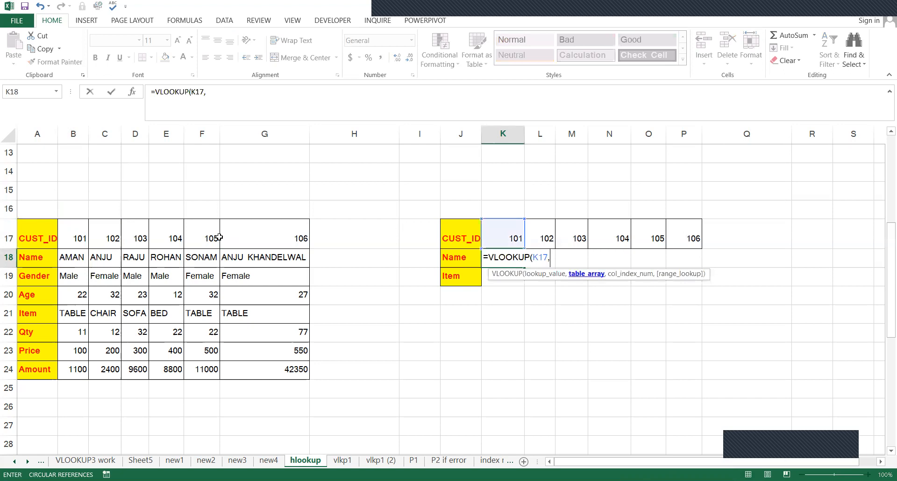
{"action": "left_click", "coordinate": [61, 236]}
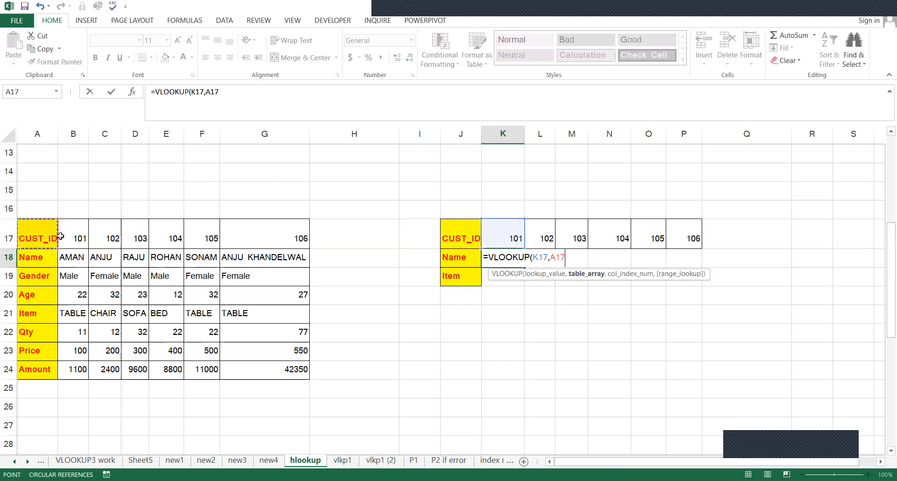
{"action": "left_click_drag", "start_coordinate": [60, 235], "coordinate": [78, 239]}
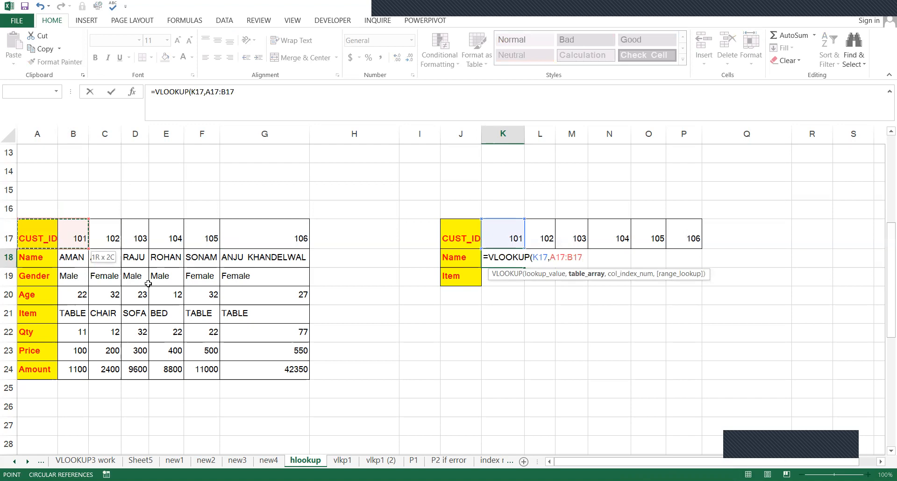
{"action": "left_click_drag", "start_coordinate": [282, 271], "coordinate": [285, 255]}
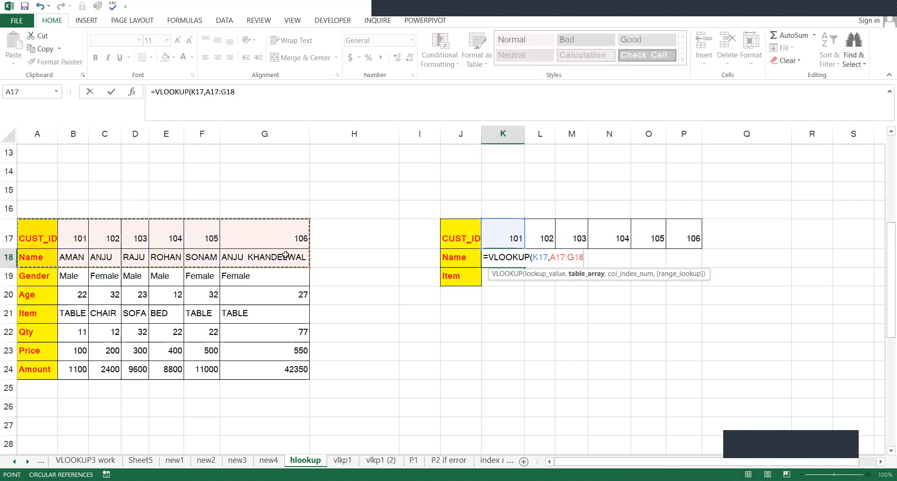
{"action": "key", "text": "Escape"}
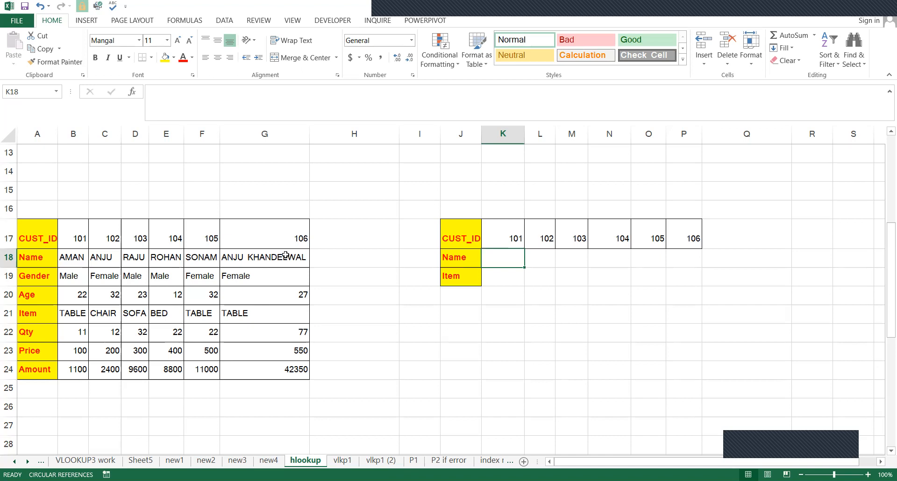
Enter =HLOOKUP(K17,A17:G18,2,0) in K18 to look up the name for customer ID 101
{"action": "type", "text": "="}
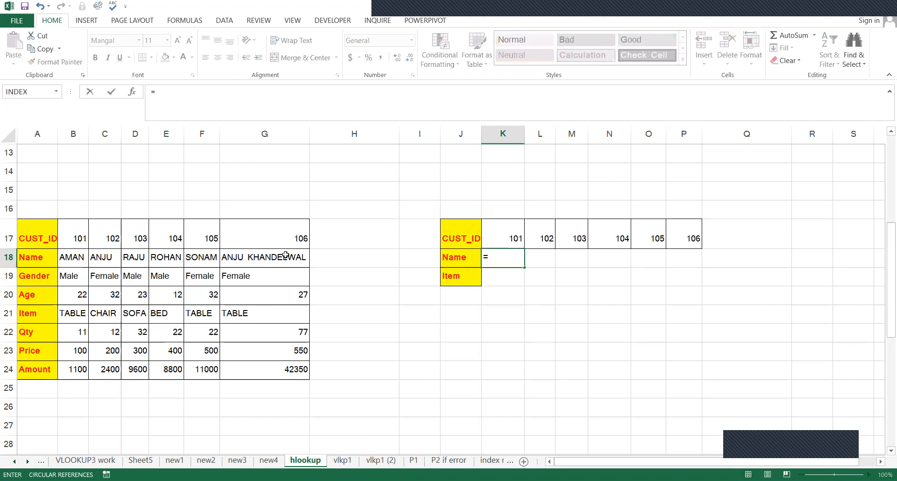
{"action": "type", "text": "HLO"}
{"action": "key", "text": "Tab"}
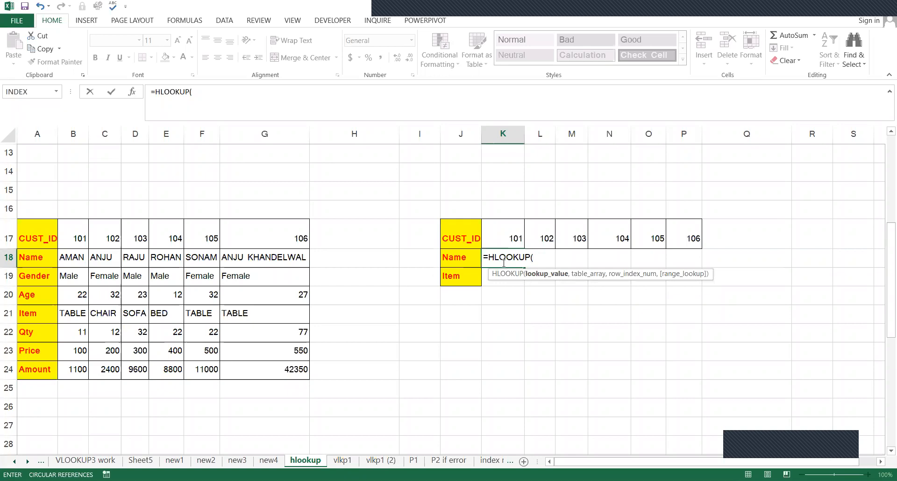
{"action": "left_click", "coordinate": [515, 233]}
{"action": "type", "text": ","}
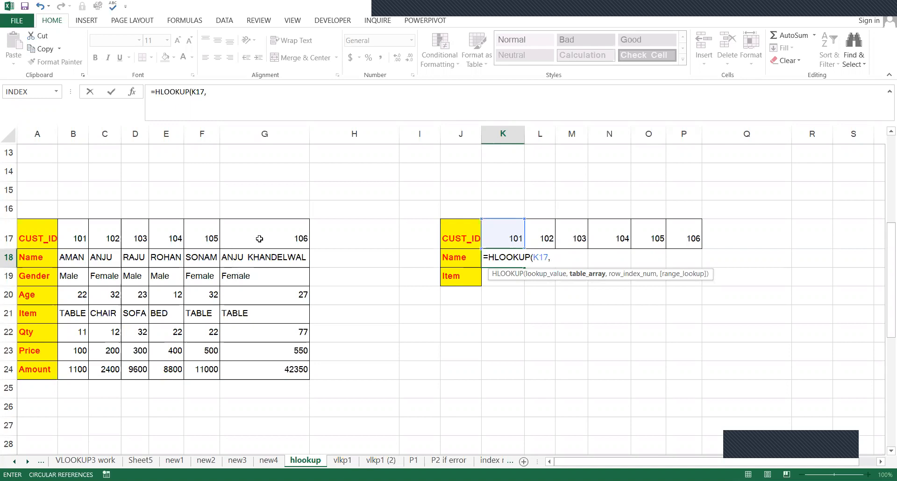
{"action": "left_click_drag", "start_coordinate": [37, 238], "coordinate": [260, 254]}
{"action": "type", "text": ","}
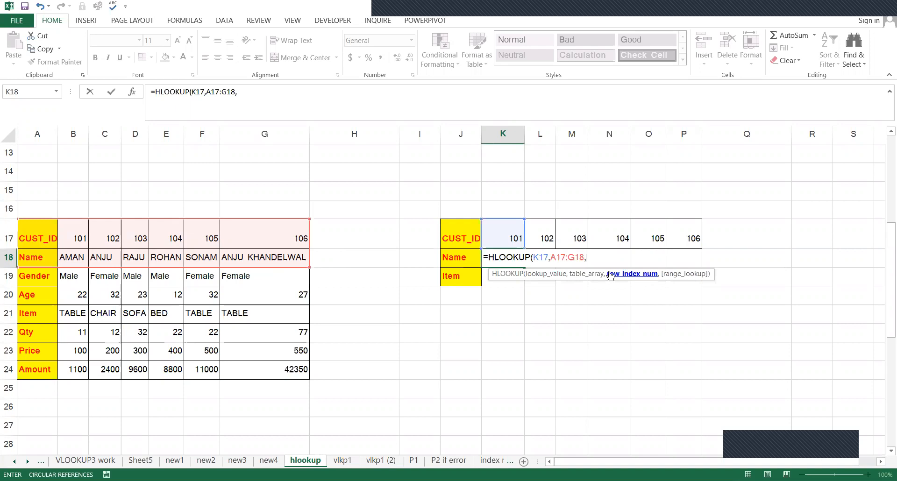
{"action": "type", "text": "2,0)"}
{"action": "key", "text": "ctrl+Return"}
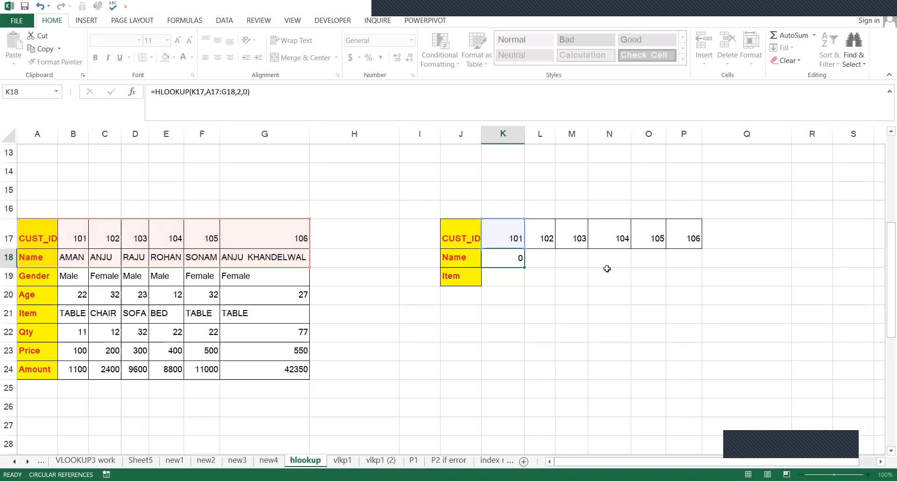
{"action": "key", "text": "Return"}
{"action": "key", "text": "Up"}
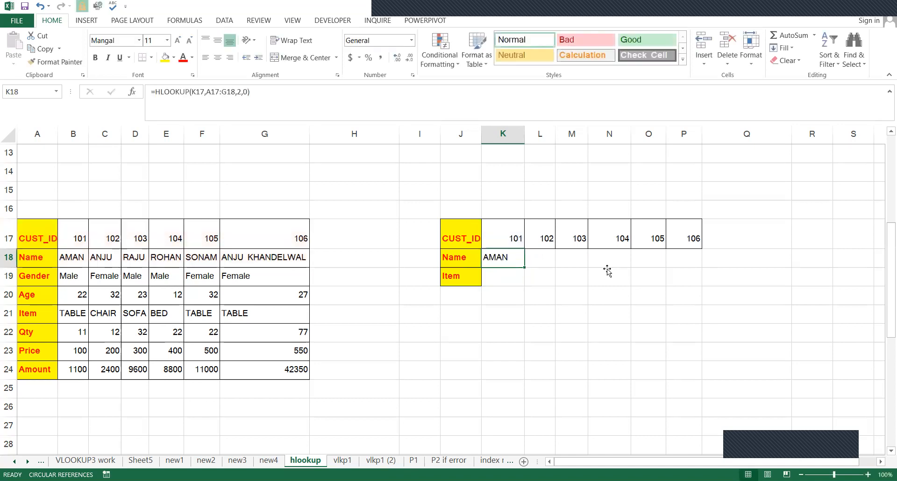
Fill the name HLOOKUP formula from K18 across to P18 for all customer IDs
{"action": "key", "text": "shift+Right"}
{"action": "key", "text": "shift+Right"}
{"action": "key", "text": "shift+Right"}
{"action": "key", "text": "shift+Right"}
{"action": "key", "text": "shift+Right"}
{"action": "key", "text": "ctrl+r"}
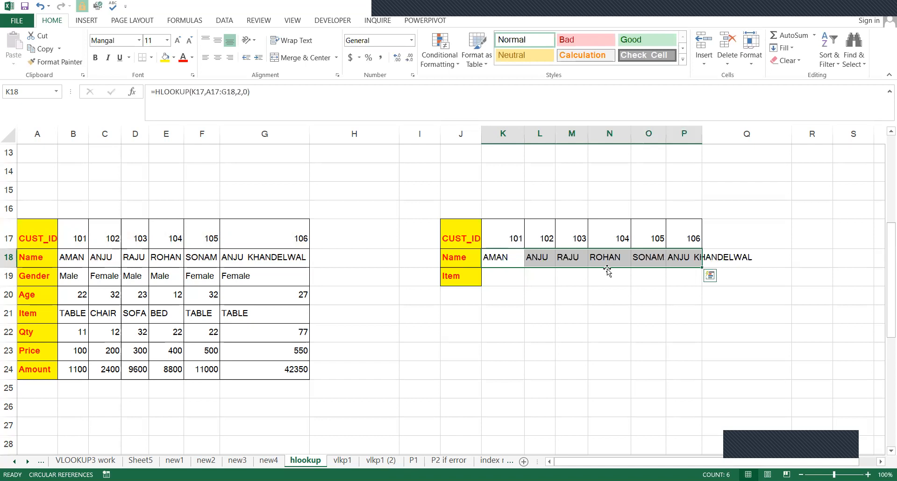
AutoFit the widths of columns K to P to the looked-up names in row 18
{"action": "key", "text": "alt+h"}
{"action": "key", "text": "o"}
{"action": "key", "text": "i"}
{"action": "key", "text": "Down"}
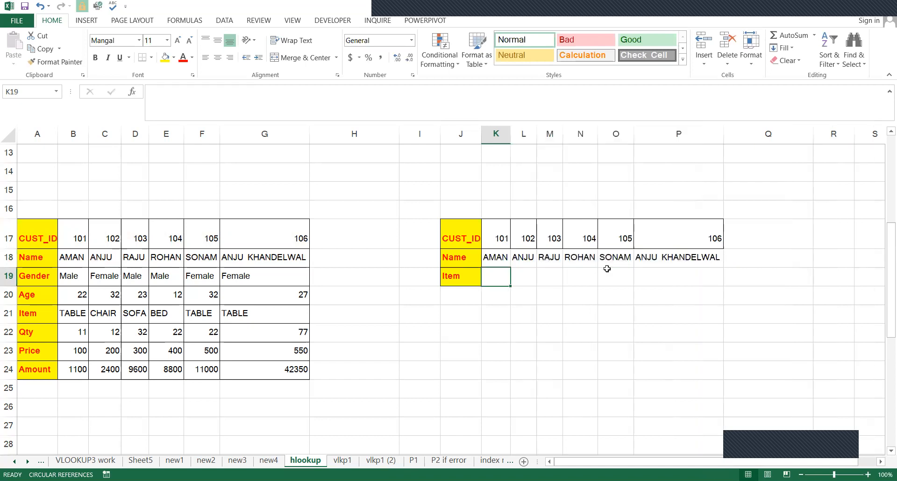
Enter =HLOOKUP(K17,A17:G21,5,0) in K19 to look up the item for customer ID 101
{"action": "key", "text": "Left"}
{"action": "key", "text": "Left"}
{"action": "key", "text": "Left"}
{"action": "key", "text": "Left"}
{"action": "key", "text": "Right"}
{"action": "key", "text": "Right"}
{"action": "key", "text": "Right"}
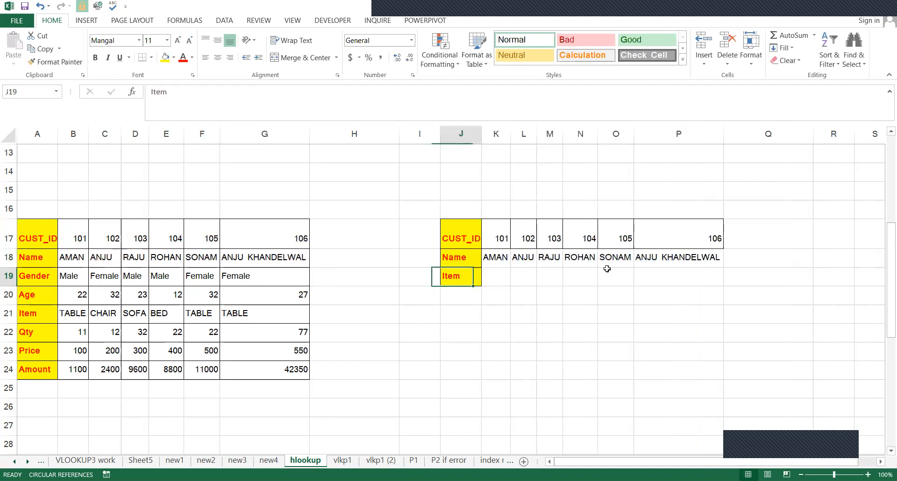
{"action": "key", "text": "Right"}
{"action": "type", "text": "="}
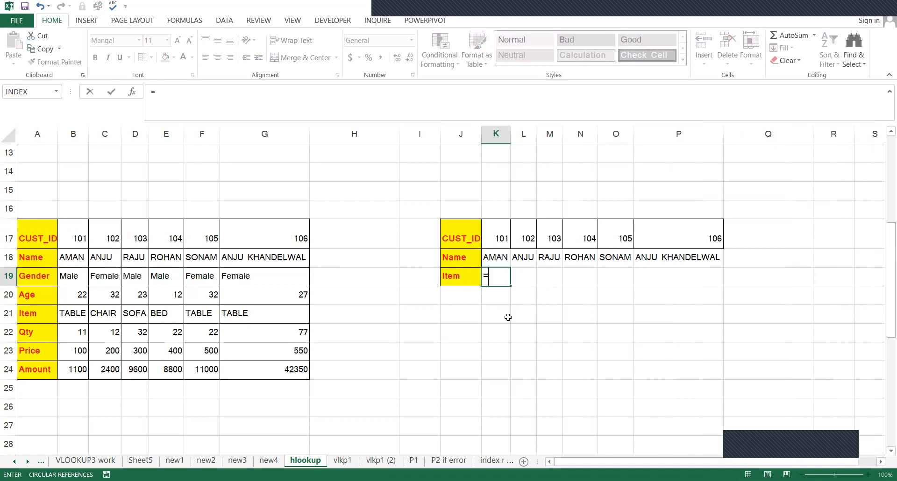
{"action": "type", "text": "HLOOKUP("}
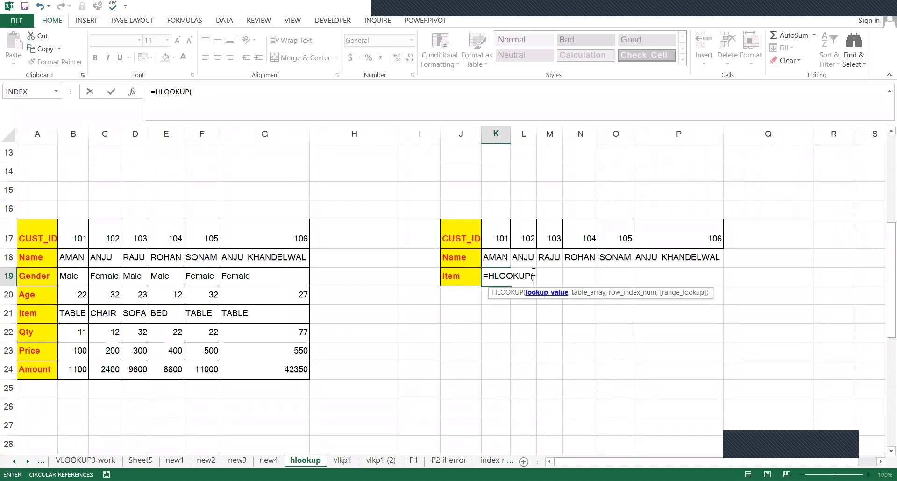
{"action": "left_click", "coordinate": [498, 235]}
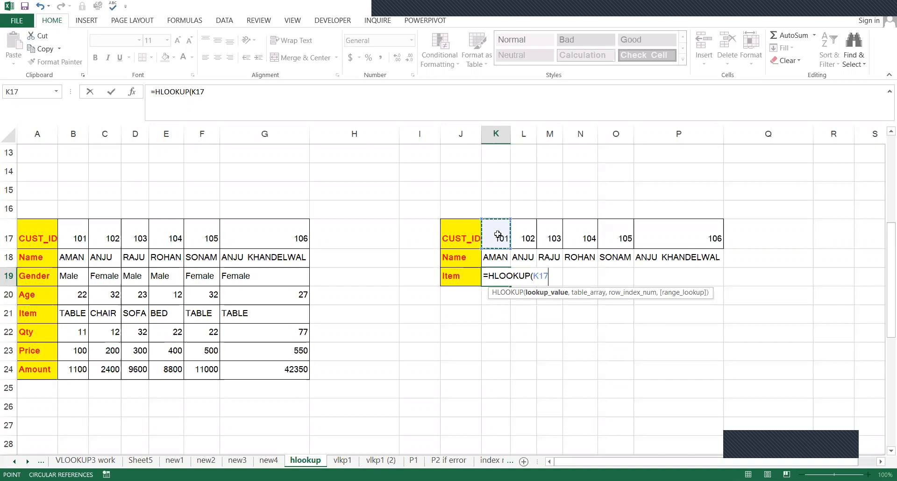
{"action": "type", "text": ","}
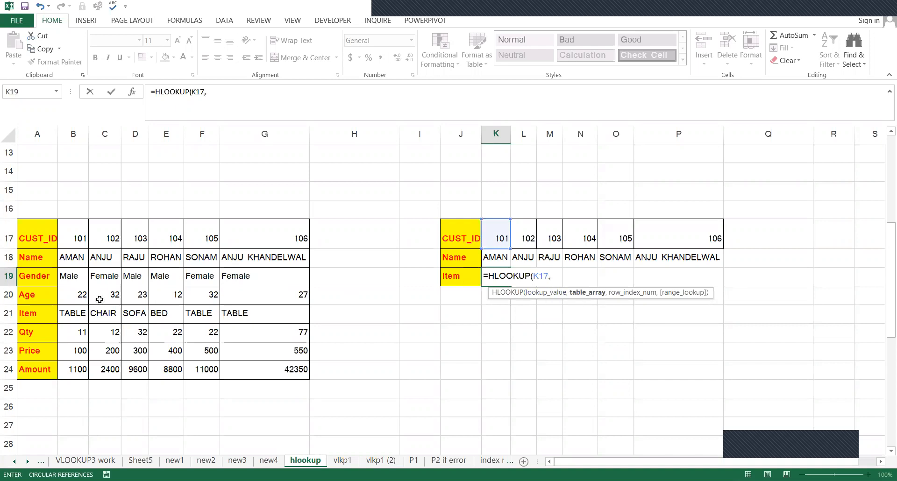
{"action": "left_click", "coordinate": [56, 238]}
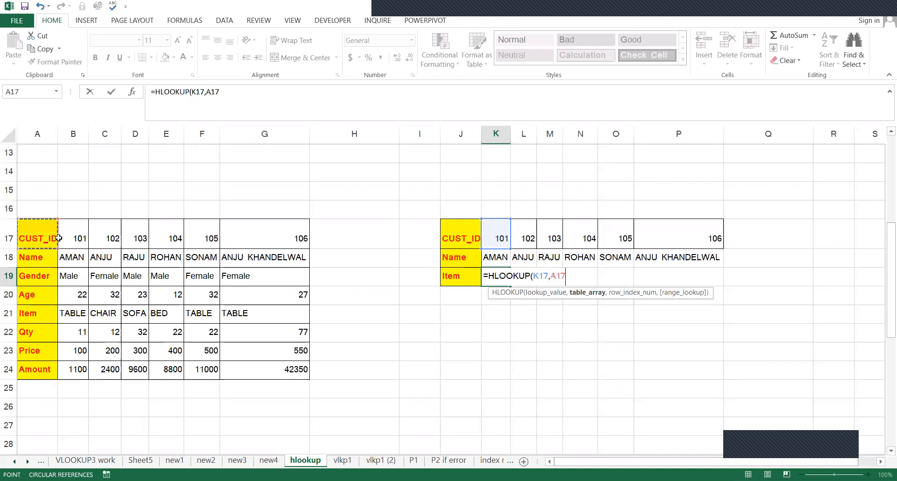
{"action": "left_click", "coordinate": [269, 314], "text": "shift"}
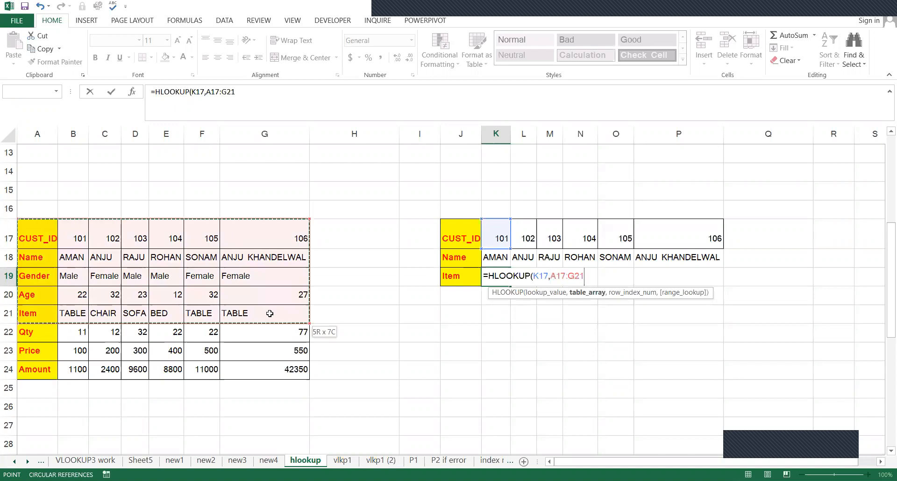
{"action": "left_click_drag", "start_coordinate": [269, 313], "coordinate": [269, 313]}
{"action": "type", "text": ",5,0"}
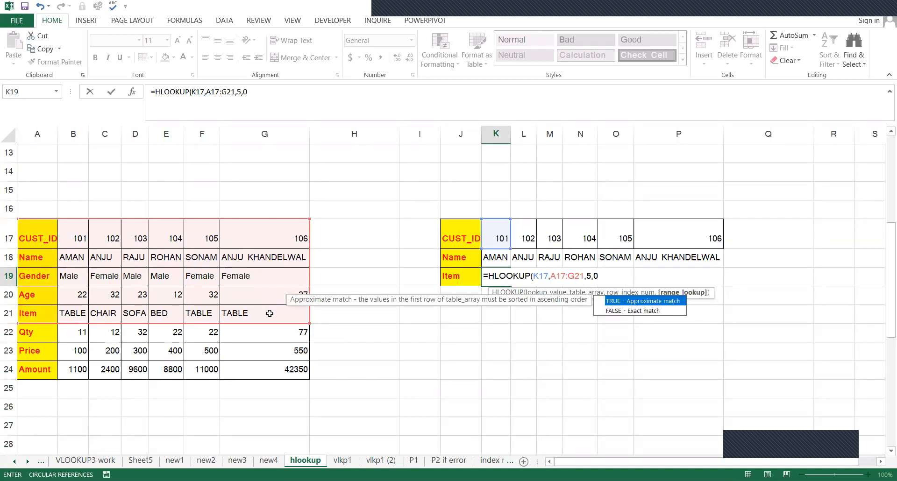
{"action": "key", "text": "Return"}
Fill the item HLOOKUP formula from K19 across to P19 for the remaining customer IDs
{"action": "key", "text": "Up"}
{"action": "key", "text": "shift+Right"}
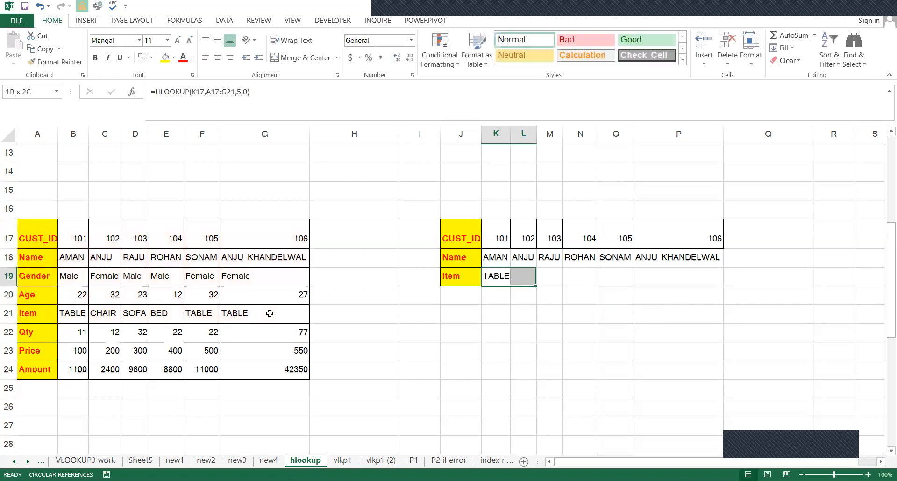
{"action": "key", "text": "shift+Right"}
{"action": "key", "text": "shift+Right"}
{"action": "key", "text": "shift+Right"}
{"action": "key", "text": "shift+Right"}
{"action": "key", "text": "shift+Right"}
{"action": "key", "text": "shift+Left"}
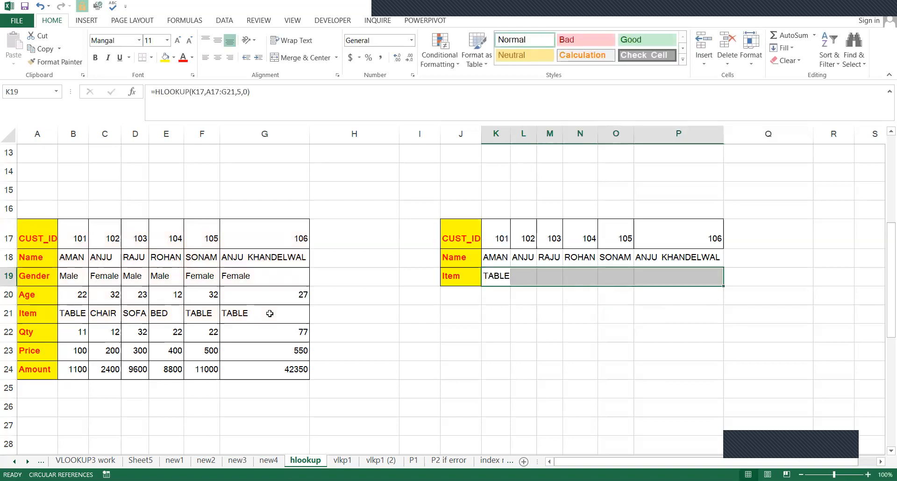
{"action": "key", "text": "ctrl+r"}
{"action": "key", "text": "Right"}
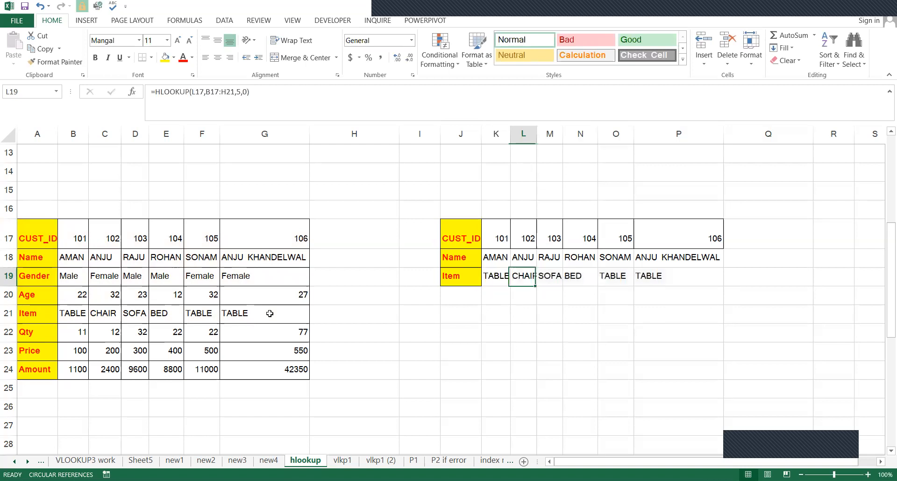
AutoFit the columns of the whole lookup result table in J17:P19
{"action": "key", "text": "Left"}
{"action": "key", "text": "ctrl+a"}
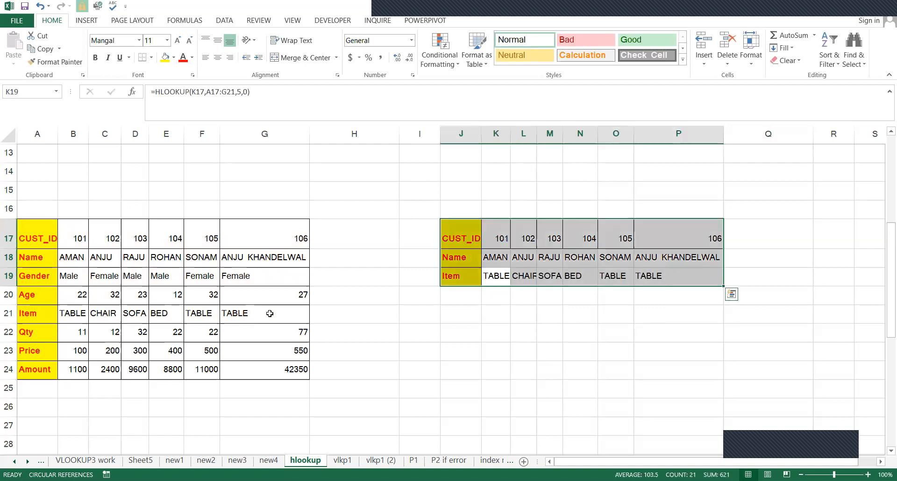
{"action": "key", "text": "alt+h"}
{"action": "key", "text": "o"}
{"action": "key", "text": "i"}
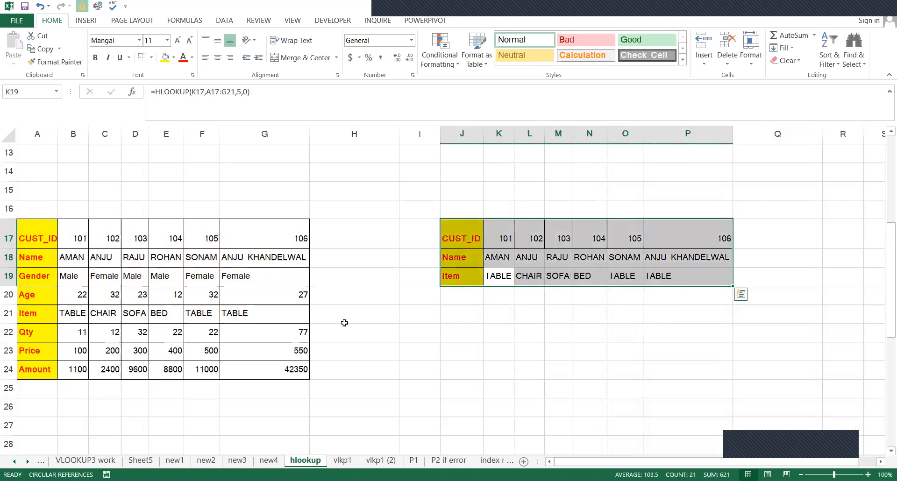
Look through the vlkp1 (2), P2 if error and index match sheets, and examine the customer table and MATCH/INDEX notes on Sheet6
{"action": "scroll", "coordinate": [344, 322], "scroll_direction": "up", "scroll_amount": 1}
{"action": "scroll", "coordinate": [348, 346], "scroll_direction": "up", "scroll_amount": 1}
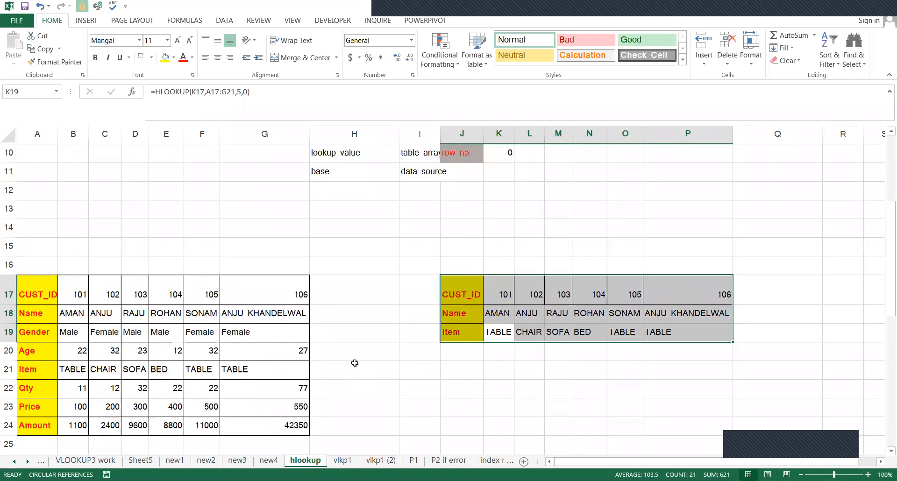
{"action": "scroll", "coordinate": [418, 269], "scroll_direction": "up", "scroll_amount": 2}
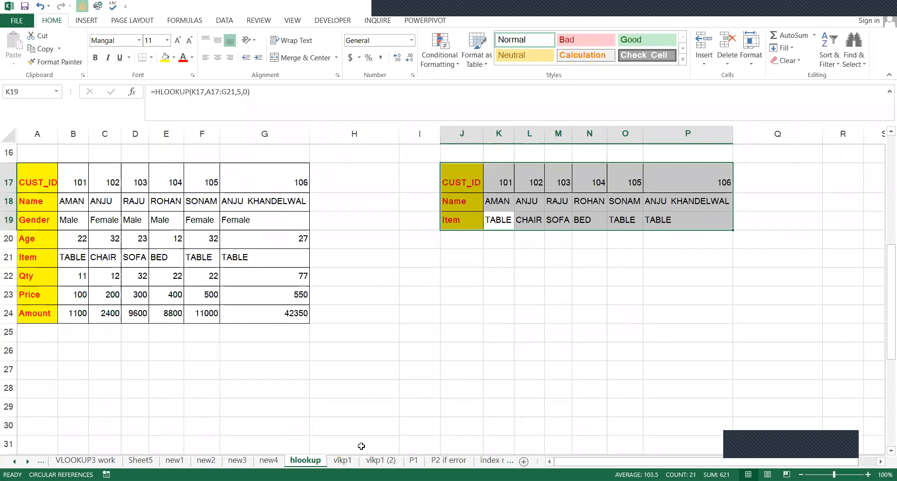
{"action": "left_click", "coordinate": [381, 461]}
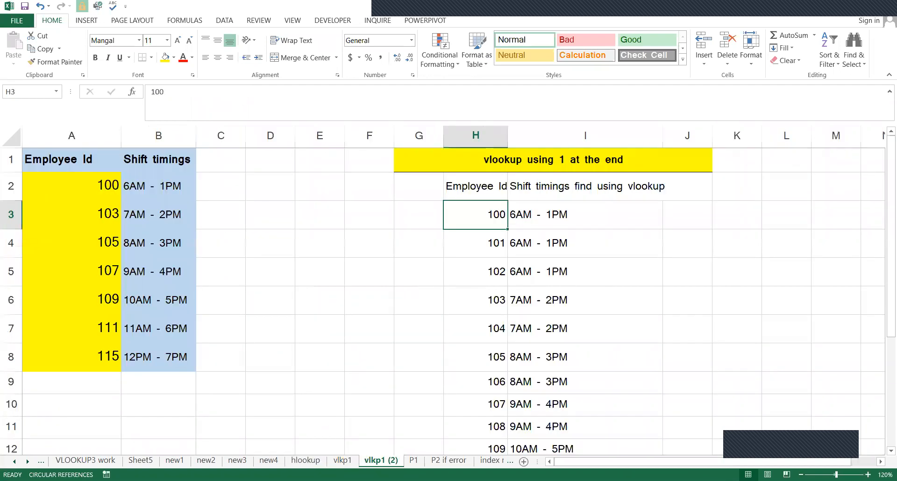
{"action": "left_click", "coordinate": [452, 462]}
{"action": "left_click", "coordinate": [495, 460]}
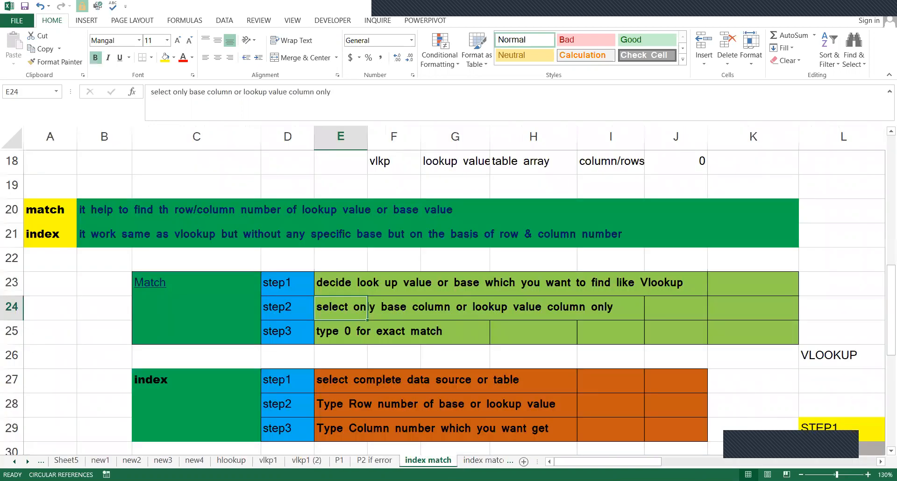
{"action": "left_click", "coordinate": [478, 462]}
{"action": "left_click", "coordinate": [495, 461]}
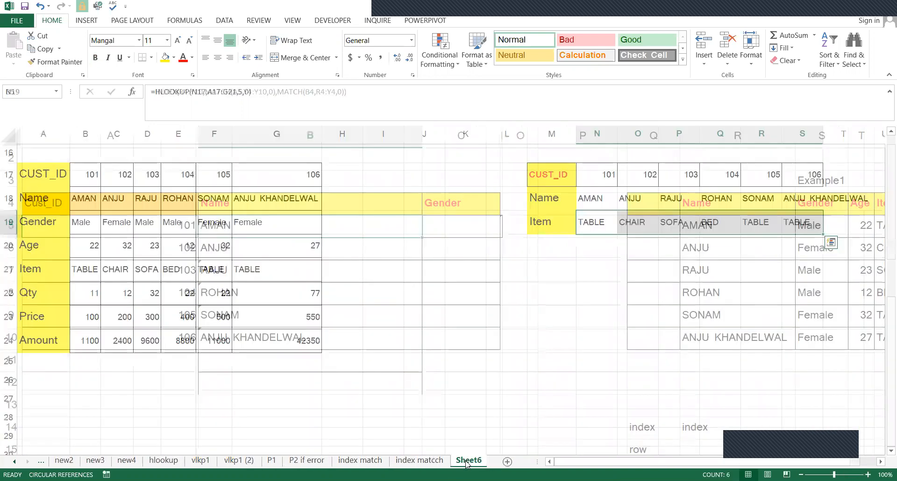
{"action": "scroll", "coordinate": [465, 369], "scroll_direction": "up", "scroll_amount": 4}
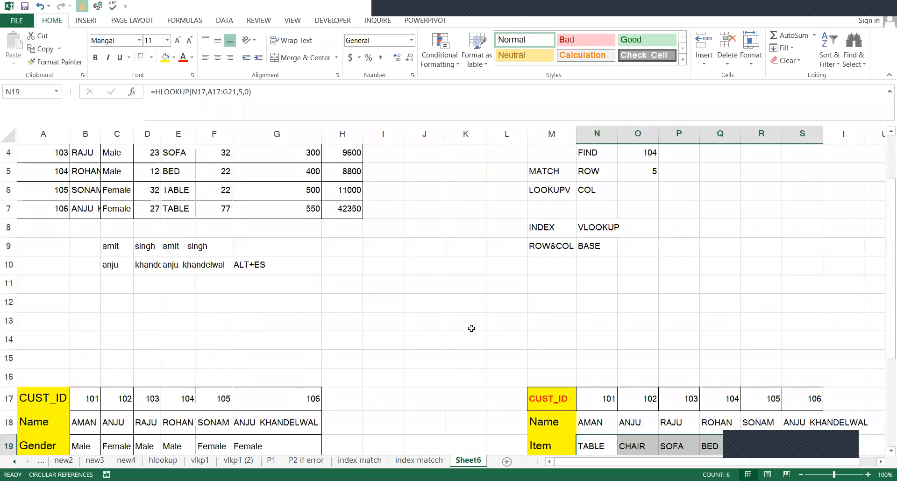
{"action": "scroll", "coordinate": [471, 329], "scroll_direction": "up", "scroll_amount": 1}
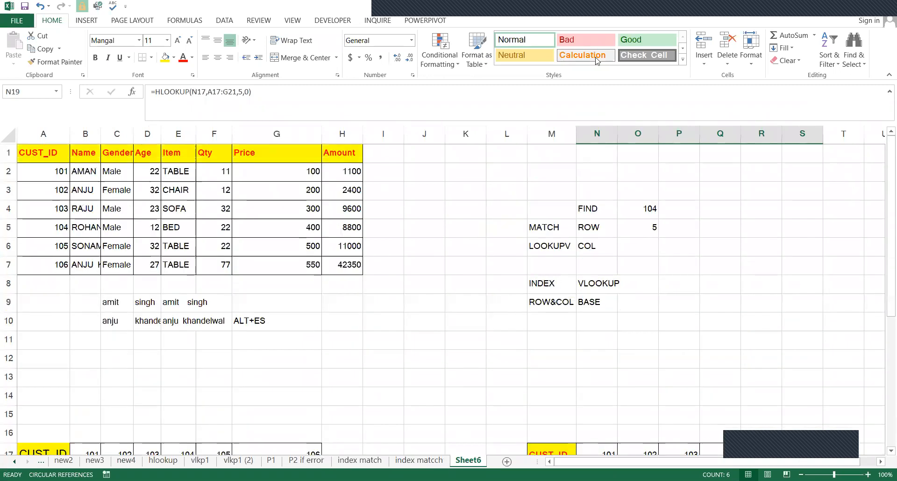
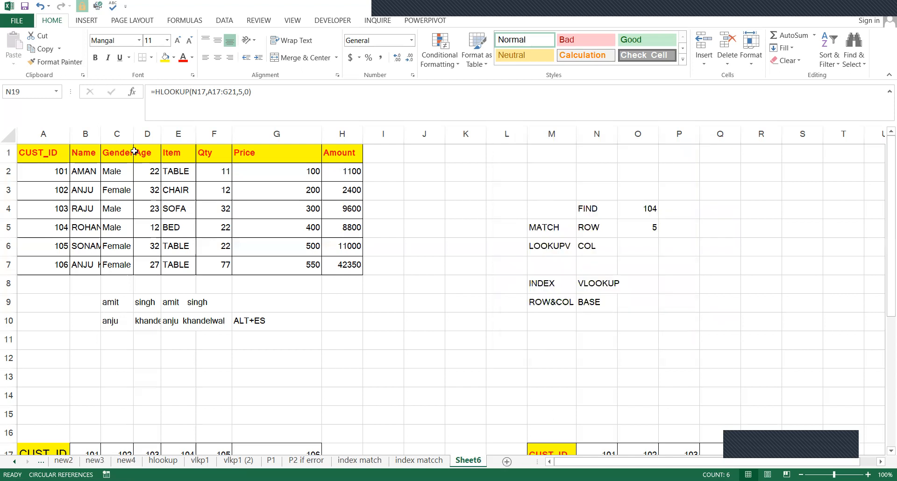
Copy the first customer's name from B2 on Sheet6 into G4 of a new worksheet
{"action": "left_click", "coordinate": [85, 171]}
{"action": "key", "text": "ctrl+c"}
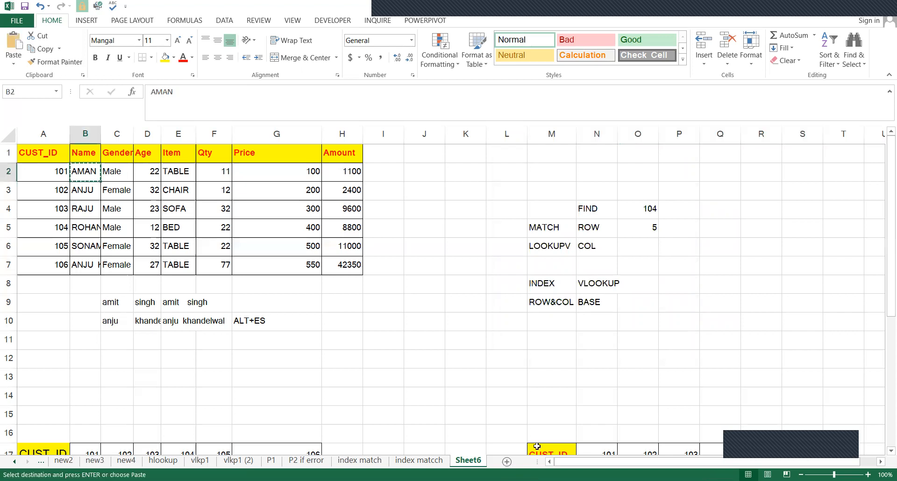
{"action": "left_click", "coordinate": [507, 461]}
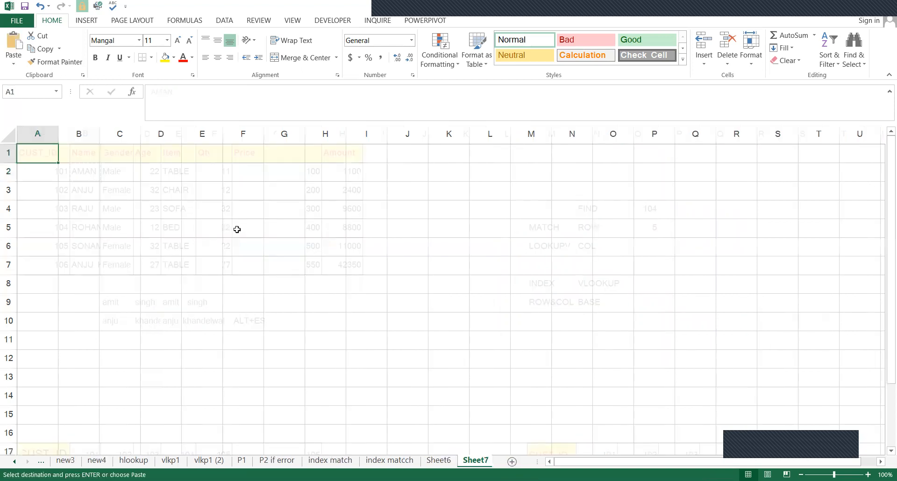
{"action": "left_click", "coordinate": [271, 209]}
{"action": "key", "text": "ctrl+v"}
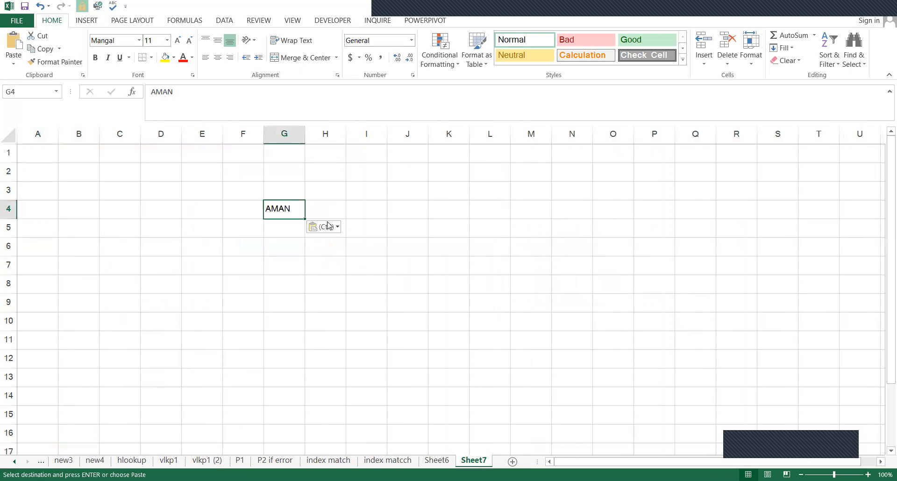
{"action": "left_click", "coordinate": [341, 259]}
Enter the labels CELL, COL and ROW in cells J3 to J5 of the new worksheet
{"action": "left_click", "coordinate": [427, 196]}
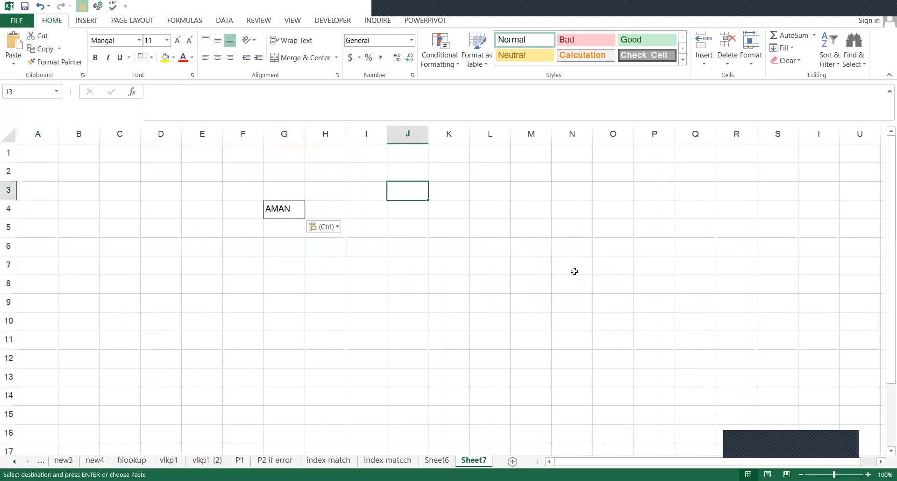
{"action": "key", "text": "Escape"}
{"action": "type", "text": "CELL"}
{"action": "key", "text": "Return"}
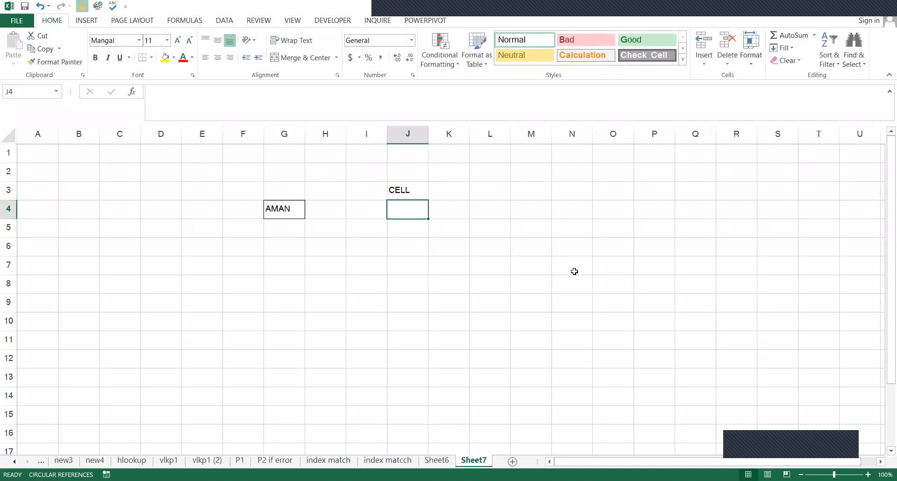
{"action": "type", "text": "COL"}
{"action": "key", "text": "ctrl+Return"}
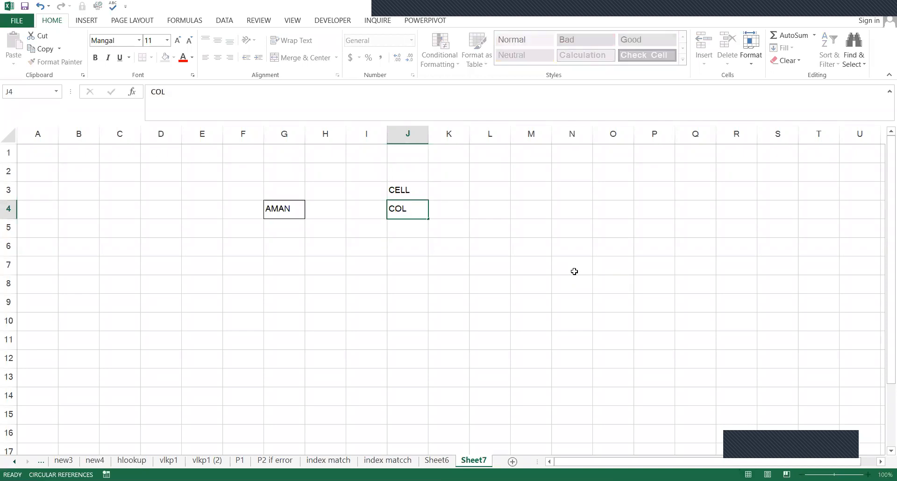
{"action": "key", "text": "Down"}
{"action": "type", "text": "ROW"}
{"action": "key", "text": "Up"}
{"action": "key", "text": "Up"}
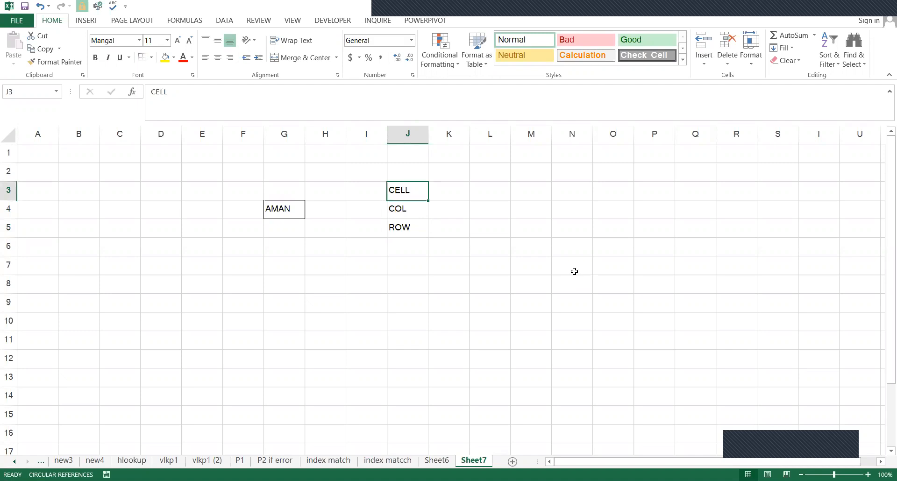
Enter the copied name's cell address G4 in K3 beside the CELL label and check it against the name's cell
{"action": "key", "text": "Right"}
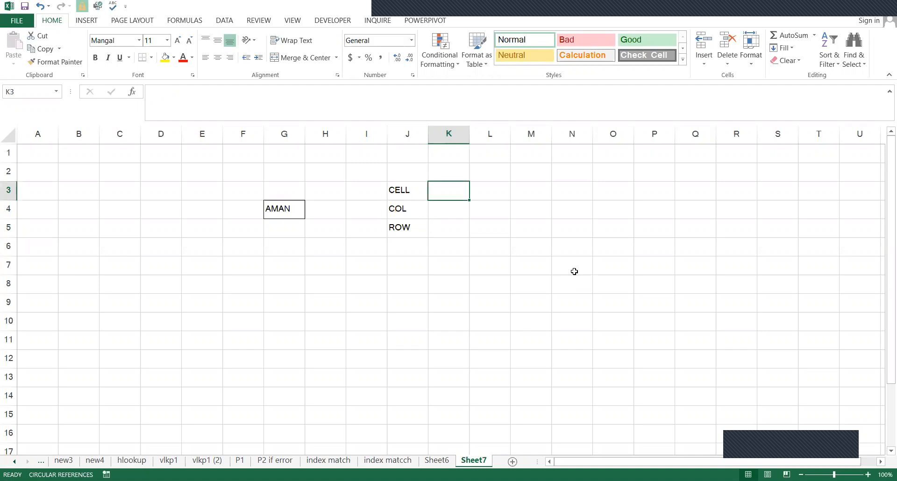
{"action": "left_click", "coordinate": [290, 207]}
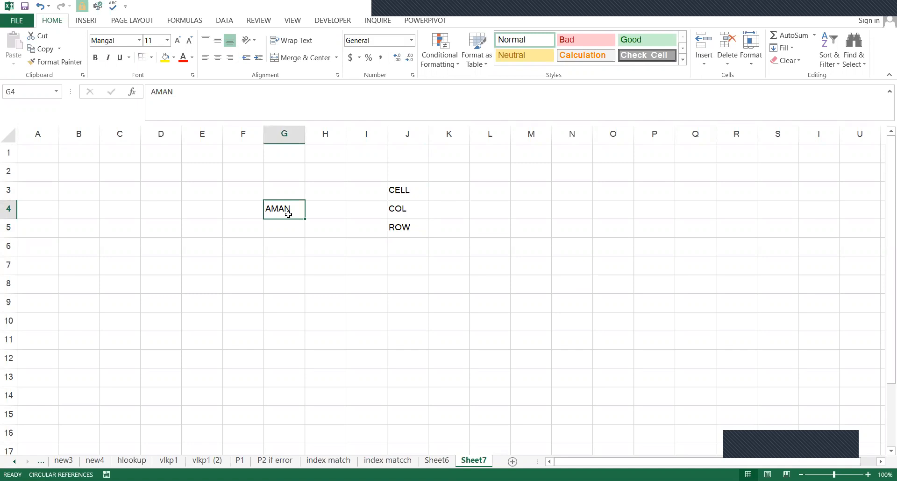
{"action": "left_click", "coordinate": [439, 194]}
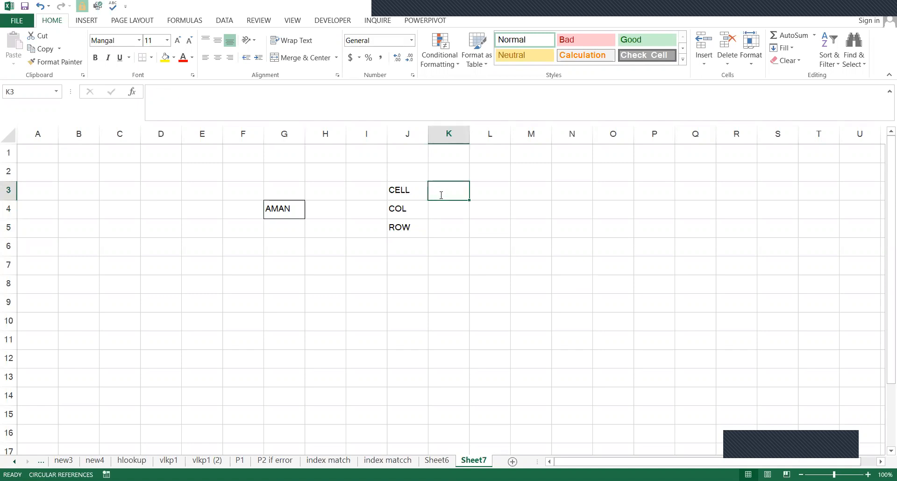
{"action": "type", "text": "G4"}
{"action": "key", "text": "Return"}
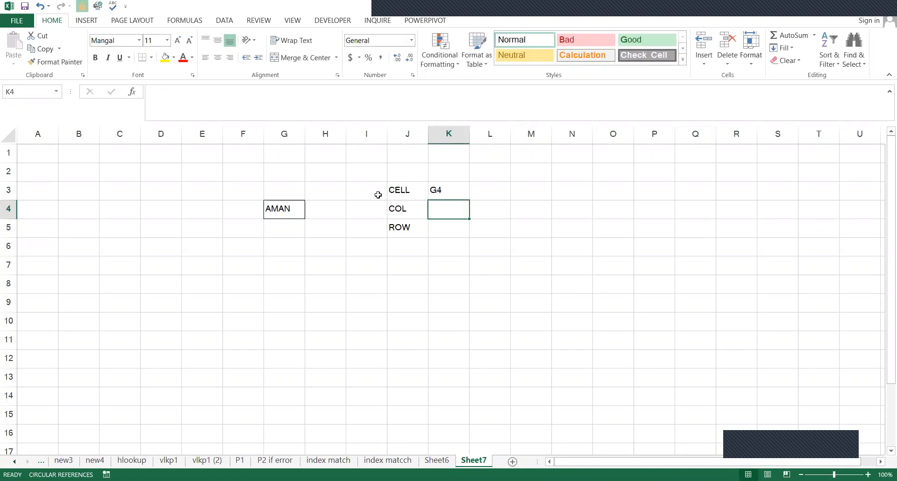
{"action": "left_click", "coordinate": [266, 208]}
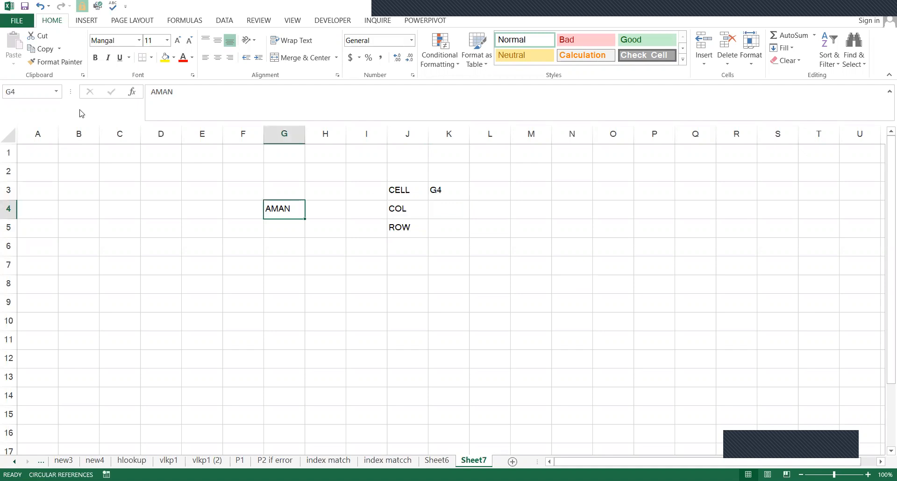
Enter the name's column letter G beside the COL label and its row number 4 beside the ROW label
{"action": "left_click", "coordinate": [440, 215]}
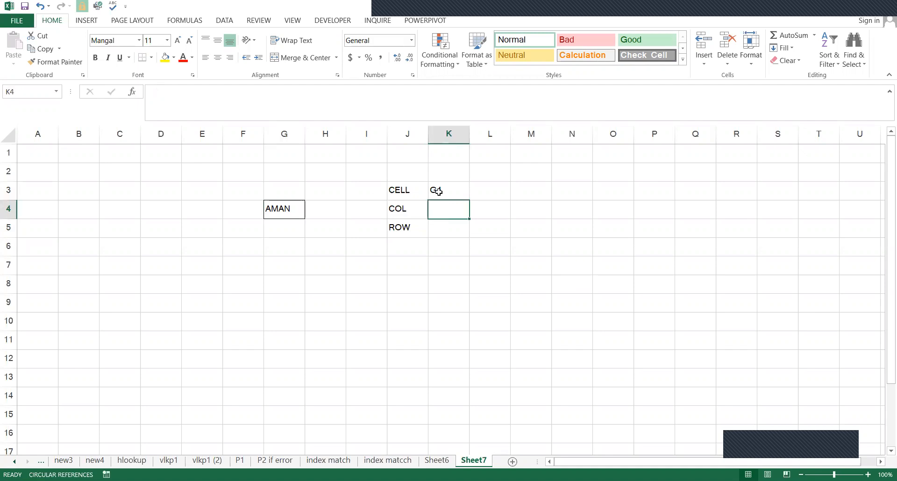
{"action": "left_click", "coordinate": [442, 192]}
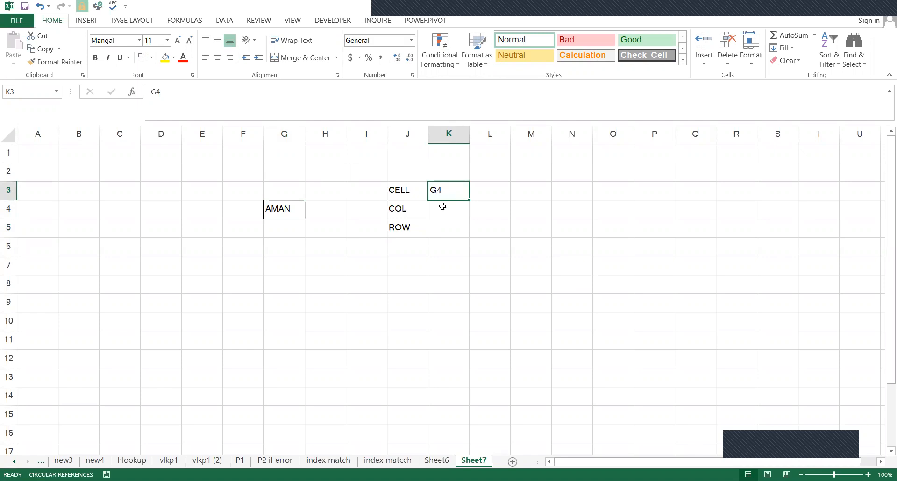
{"action": "left_click", "coordinate": [442, 206]}
{"action": "type", "text": "G"}
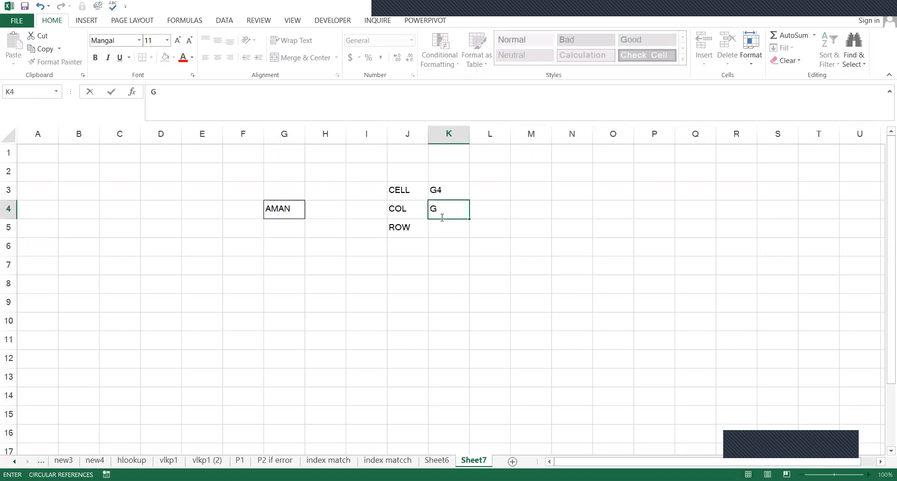
{"action": "left_click", "coordinate": [436, 232]}
{"action": "type", "text": "4"}
{"action": "key", "text": "Return"}
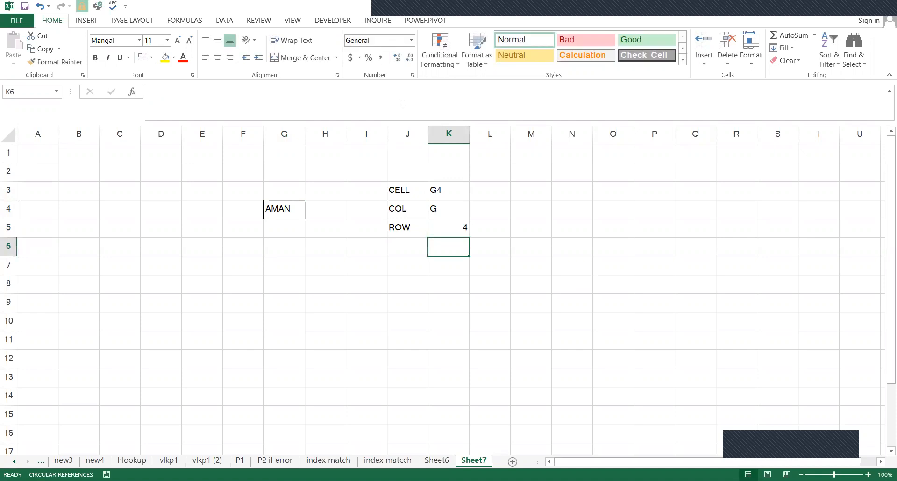
Insert three columns before the CELL, COL and ROW labels and enter the numbers 1 to 4 in G5 to G8
{"action": "left_click", "coordinate": [371, 208]}
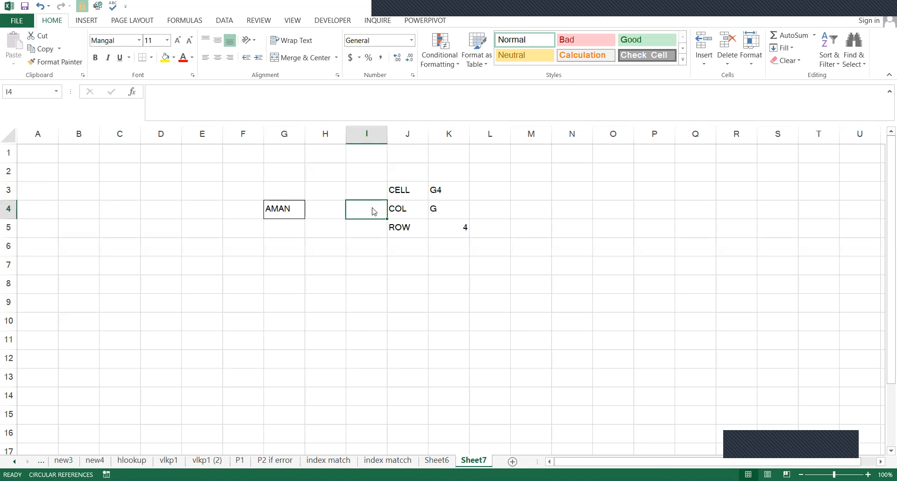
{"action": "left_click", "coordinate": [282, 234]}
{"action": "type", "text": "1"}
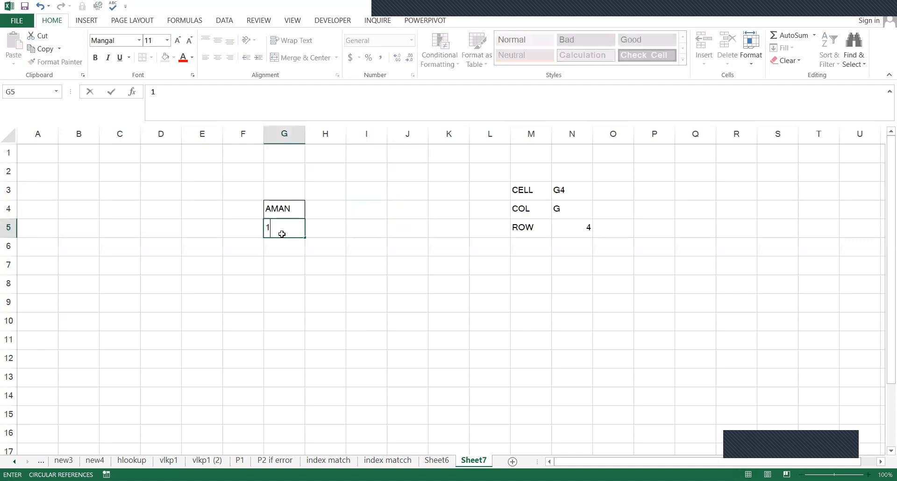
{"action": "key", "text": "Return"}
{"action": "type", "text": "2"}
{"action": "key", "text": "Return"}
{"action": "type", "text": "3"}
{"action": "key", "text": "Return"}
{"action": "type", "text": "4"}
{"action": "key", "text": "Return"}
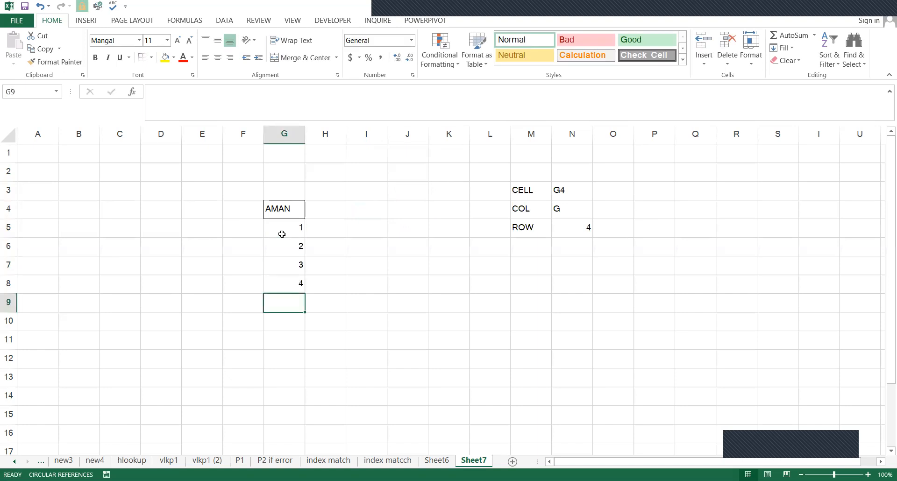
Enter the letters B, C, D and E in H4 to K4 and insert one more column before the labels
{"action": "left_click", "coordinate": [281, 234]}
{"action": "key", "text": "Up"}
{"action": "key", "text": "Right"}
{"action": "type", "text": "B"}
{"action": "key", "text": "Tab"}
{"action": "type", "text": "C"}
{"action": "key", "text": "Tab"}
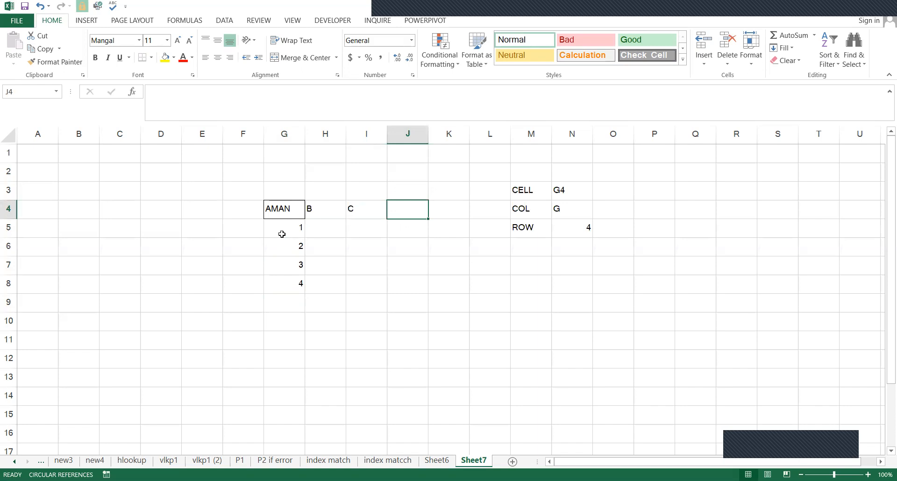
{"action": "type", "text": "D"}
{"action": "key", "text": "Tab"}
{"action": "type", "text": "E"}
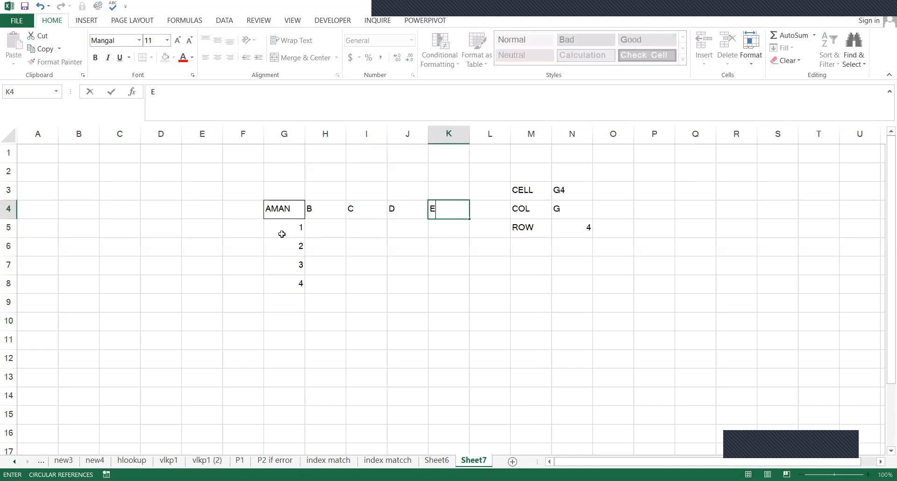
{"action": "key", "text": "Tab"}
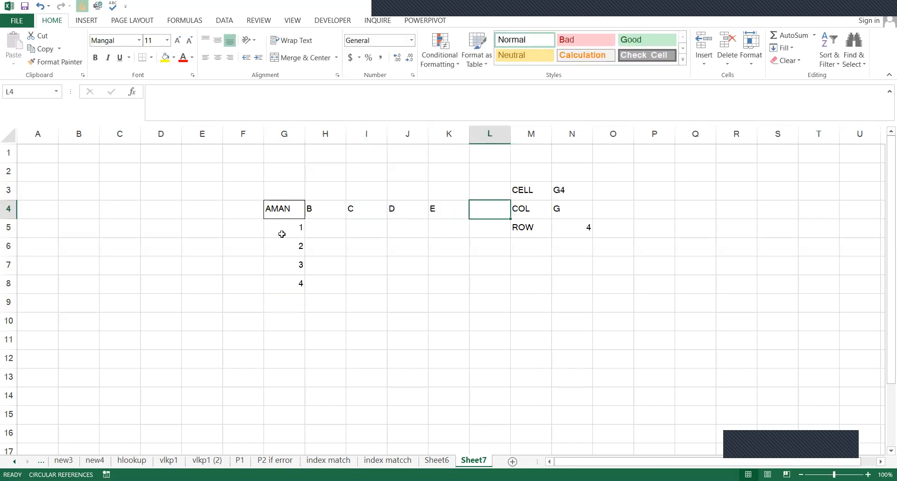
{"action": "key", "text": "alt+i"}
{"action": "key", "text": "c"}
{"action": "key", "text": "Left"}
Enter a formula in B4 that references the name in G4
{"action": "left_click", "coordinate": [282, 234]}
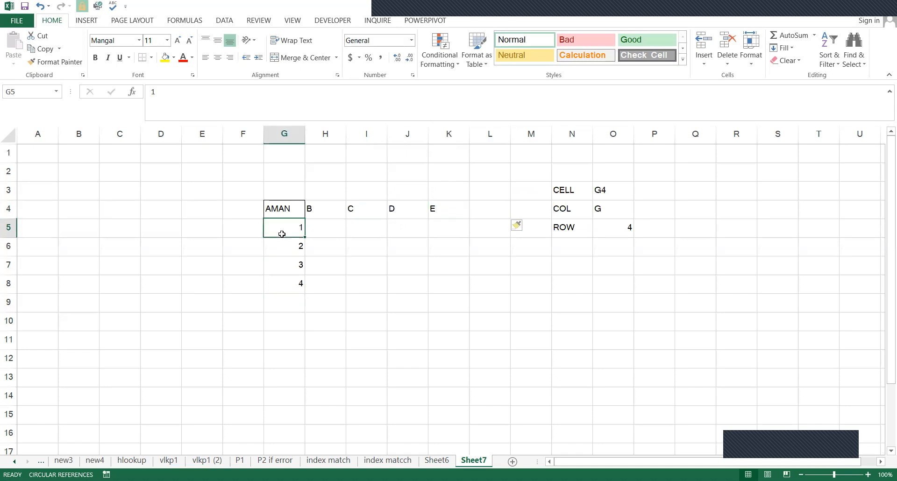
{"action": "key", "text": "Left"}
{"action": "key", "text": "Left"}
{"action": "key", "text": "Left"}
{"action": "key", "text": "Left"}
{"action": "key", "text": "Left"}
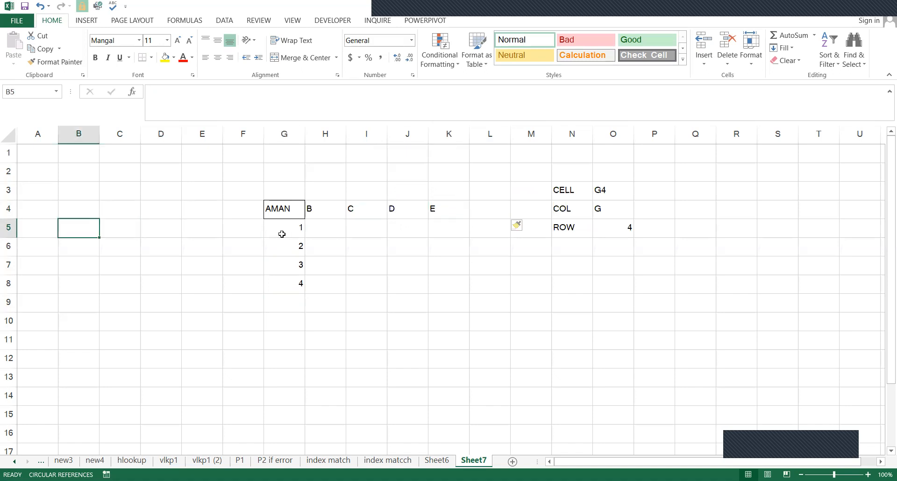
{"action": "key", "text": "Down"}
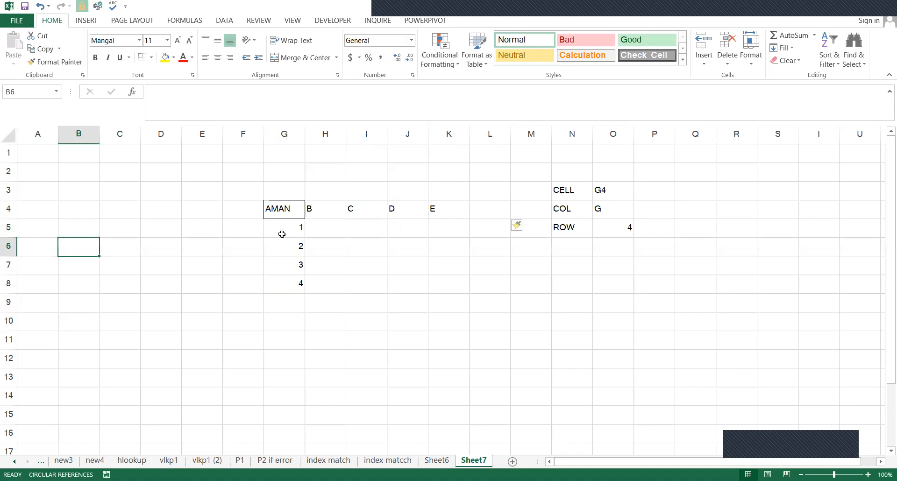
{"action": "key", "text": "Up"}
{"action": "key", "text": "Up"}
{"action": "key", "text": "Up"}
{"action": "key", "text": "Down"}
{"action": "type", "text": "="}
{"action": "left_click", "coordinate": [283, 209]}
{"action": "key", "text": "Return"}
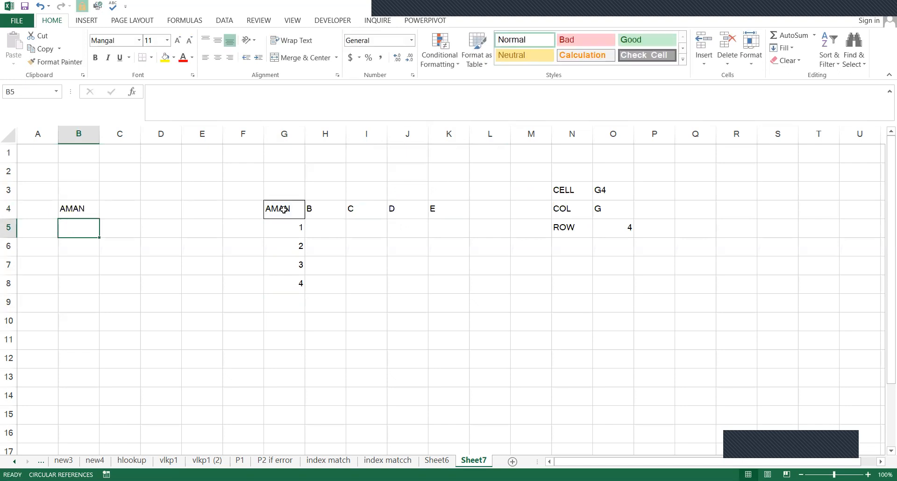
{"action": "key", "text": "Up"}
Test the reference in B4 by changing G4 to 31561 and to 13213
{"action": "left_click", "coordinate": [276, 192]}
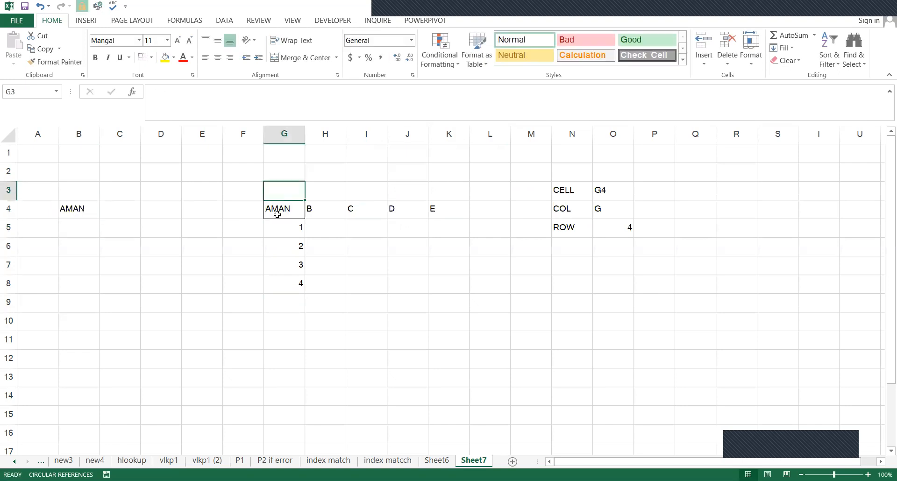
{"action": "left_click", "coordinate": [277, 215]}
{"action": "type", "text": "31561"}
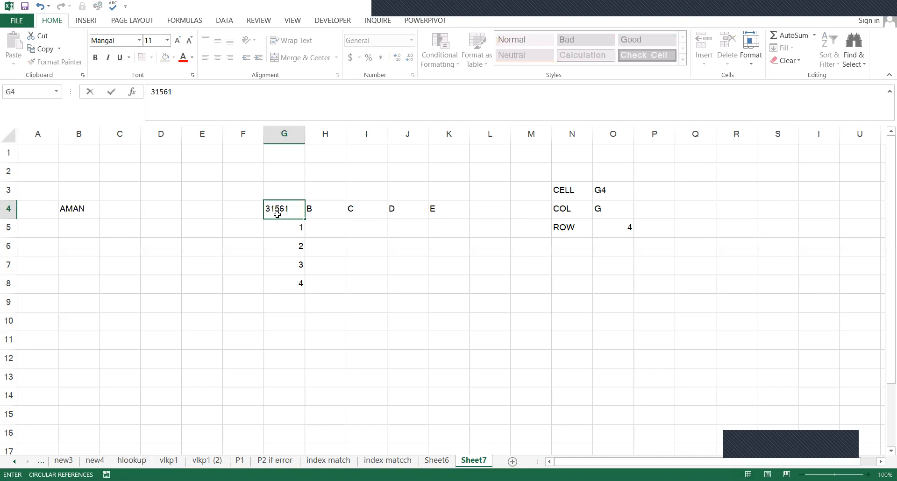
{"action": "key", "text": "Return"}
{"action": "left_click", "coordinate": [277, 214]}
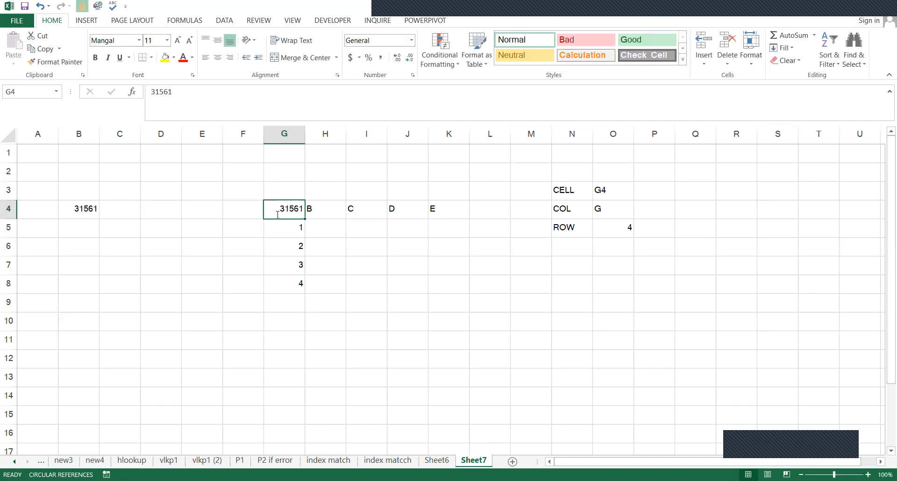
{"action": "type", "text": "13213"}
{"action": "key", "text": "Return"}
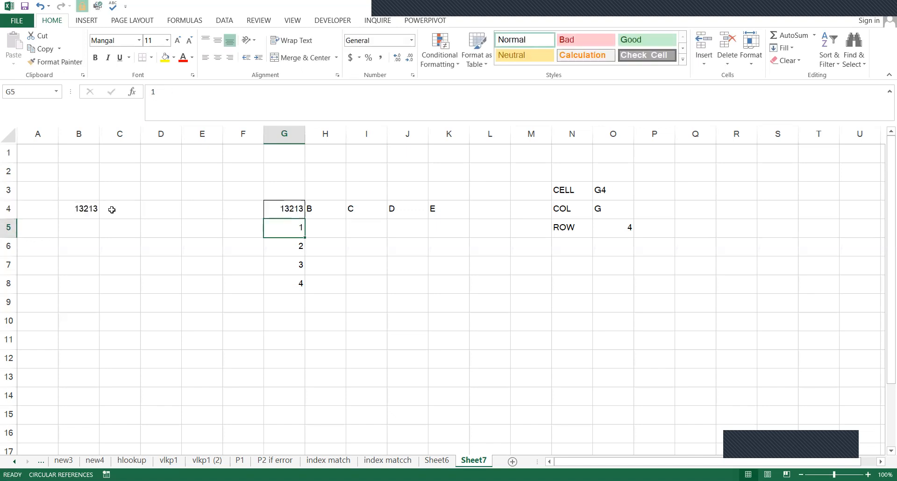
Replace the formula in B4 with the typed-in name and enter a shortened spelling of the name in G4
{"action": "left_click", "coordinate": [92, 210]}
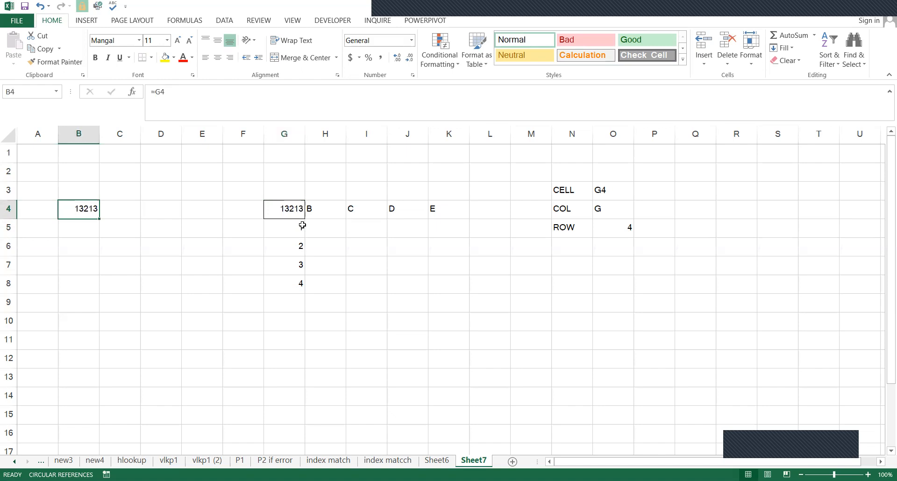
{"action": "type", "text": "AMAN"}
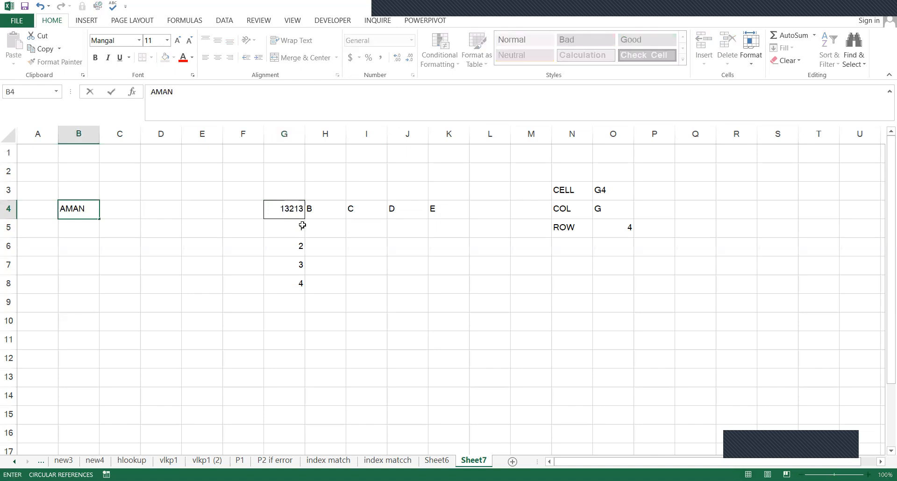
{"action": "key", "text": "Return"}
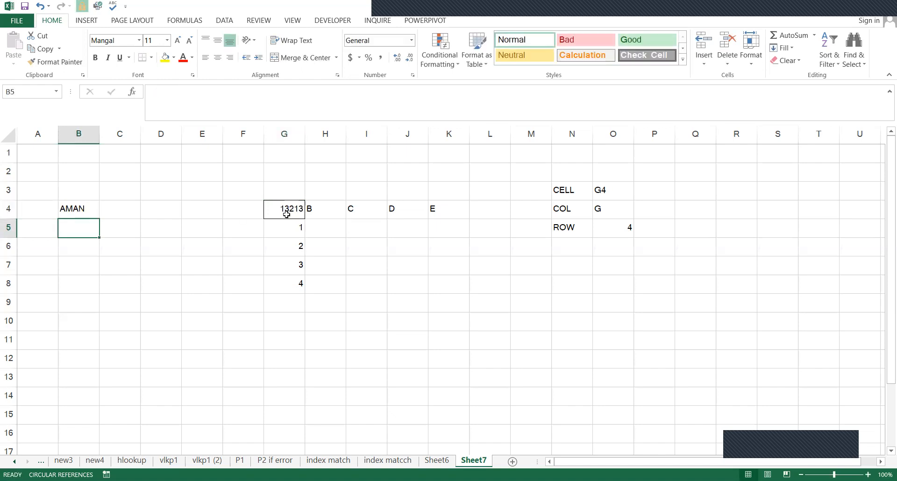
{"action": "left_click", "coordinate": [286, 214]}
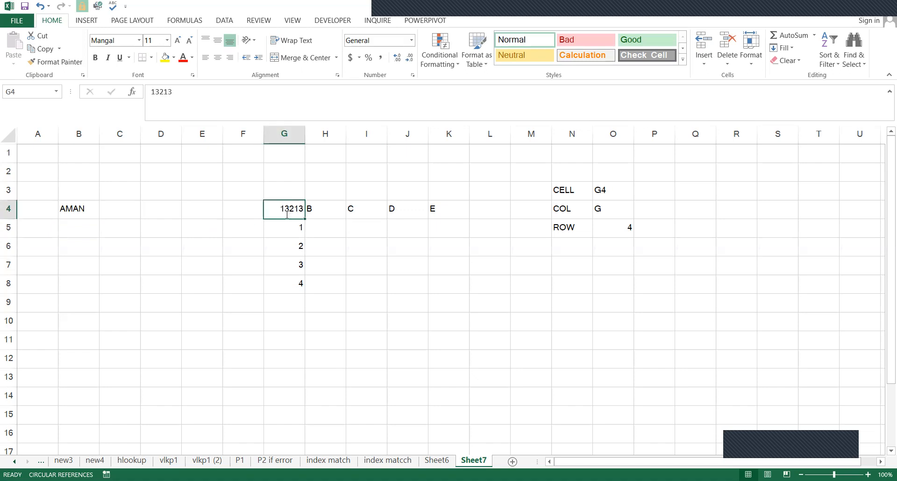
{"action": "type", "text": "AMN"}
{"action": "key", "text": "ctrl+Return"}
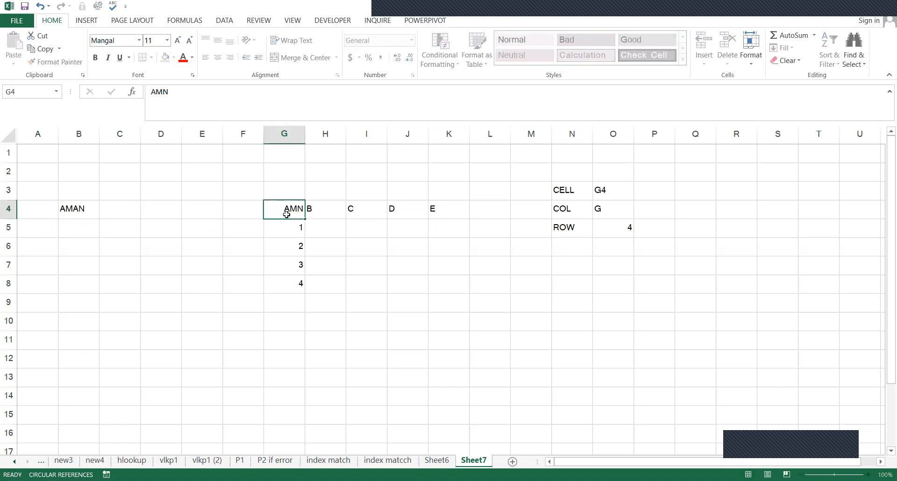
Replace the typed name in B4 with the formula =G4
{"action": "left_click", "coordinate": [75, 214]}
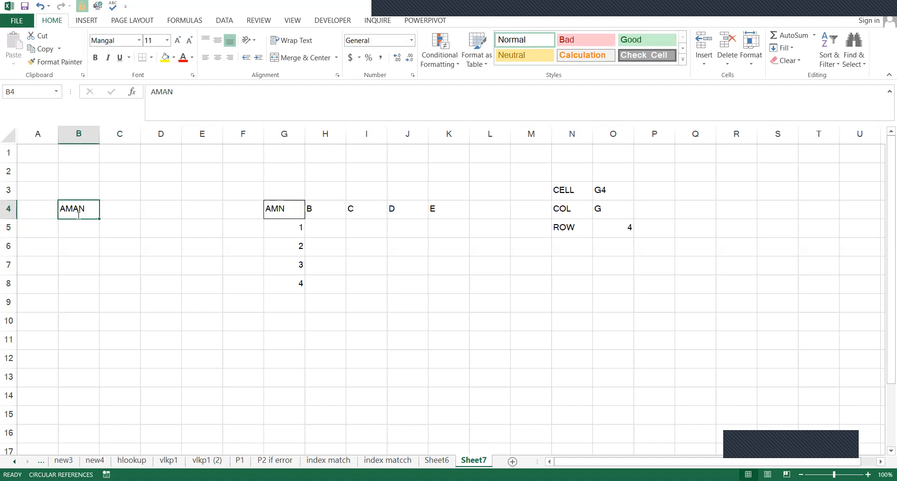
{"action": "type", "text": "="}
{"action": "left_click", "coordinate": [282, 211]}
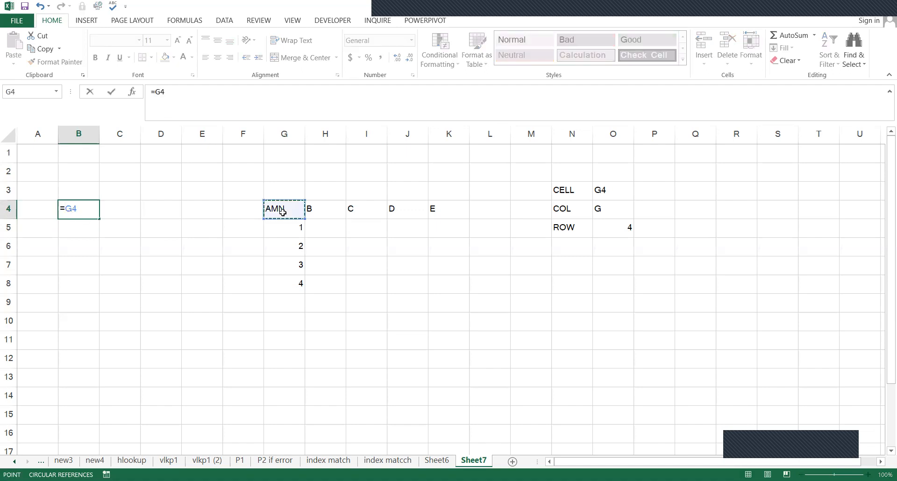
{"action": "key", "text": "Return"}
{"action": "key", "text": "Up"}
{"action": "key", "text": "Right"}
{"action": "key", "text": "Right"}
{"action": "key", "text": "Right"}
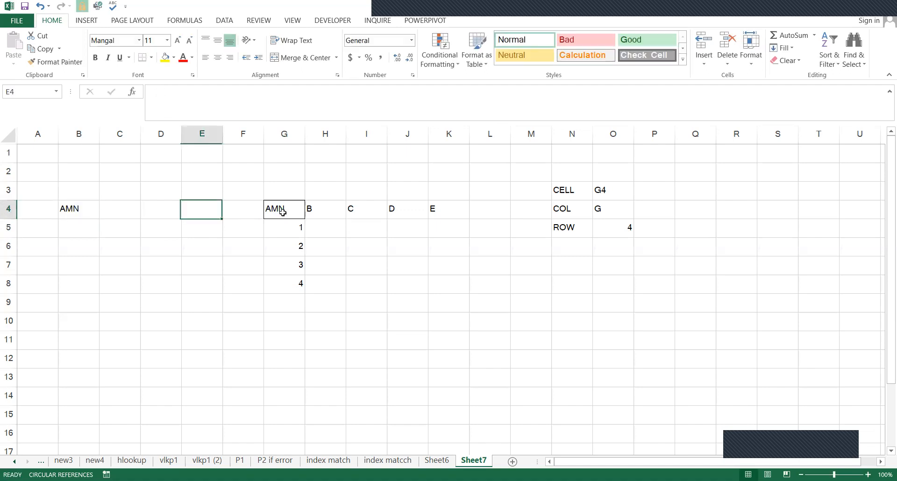
Enter the full spelling of the name in G4
{"action": "left_click", "coordinate": [283, 211]}
{"action": "type", "text": "AMAN"}
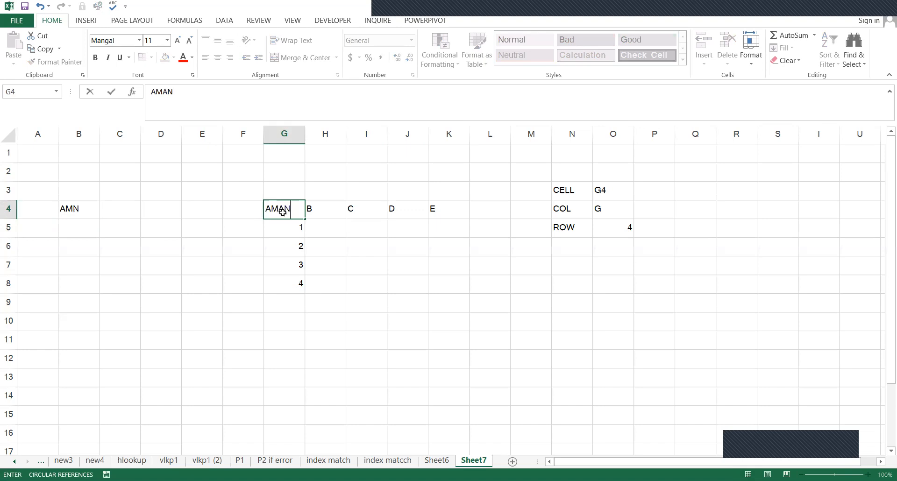
{"action": "key", "text": "Return"}
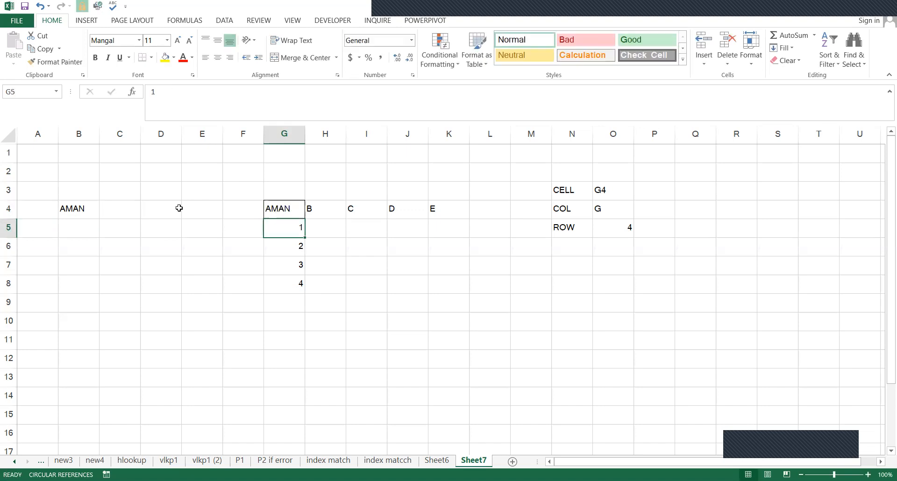
Fill the =G4 formula from B4 down to B8
{"action": "left_click", "coordinate": [77, 200]}
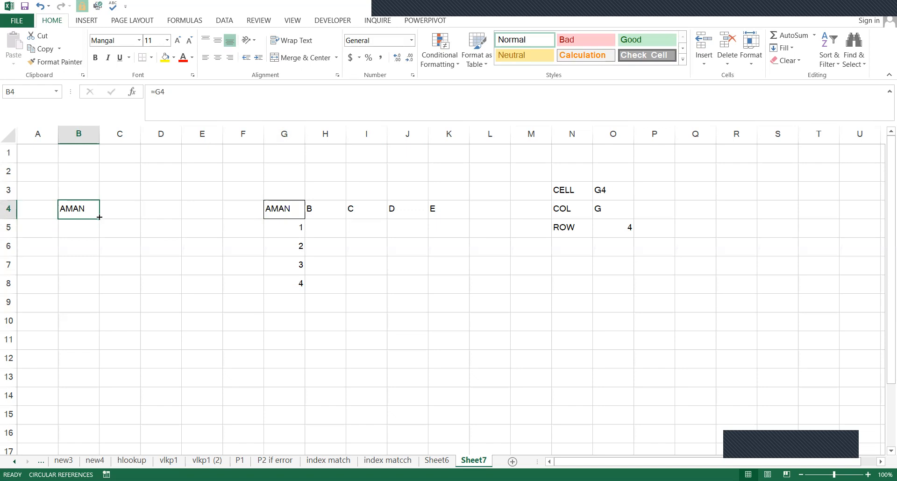
{"action": "left_click", "coordinate": [294, 227]}
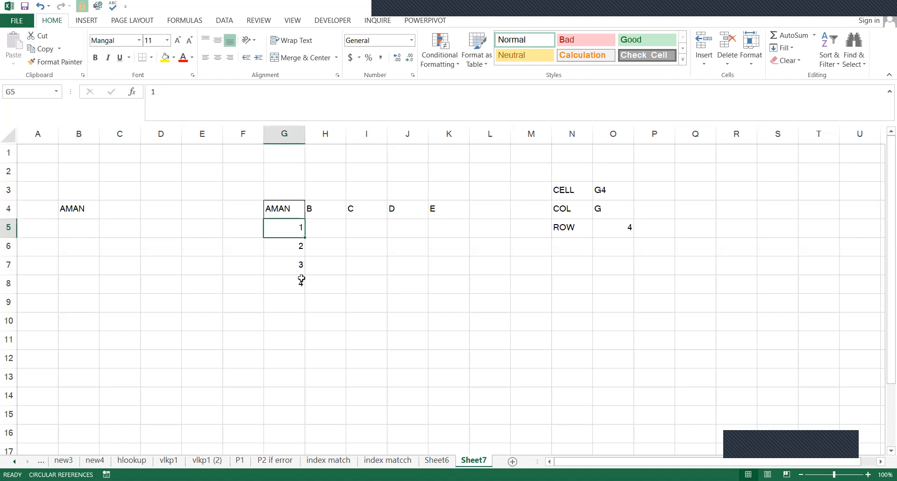
{"action": "left_click", "coordinate": [295, 265]}
{"action": "left_click", "coordinate": [96, 213]}
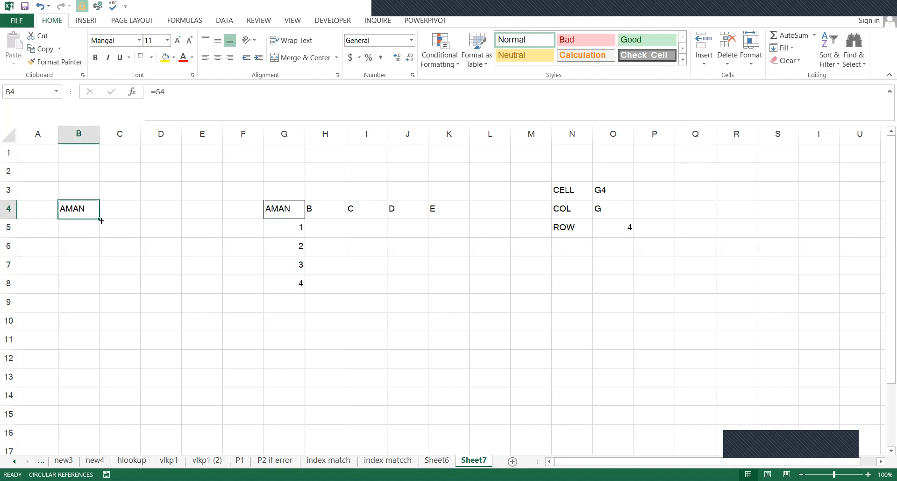
{"action": "left_click_drag", "start_coordinate": [100, 220], "coordinate": [90, 280]}
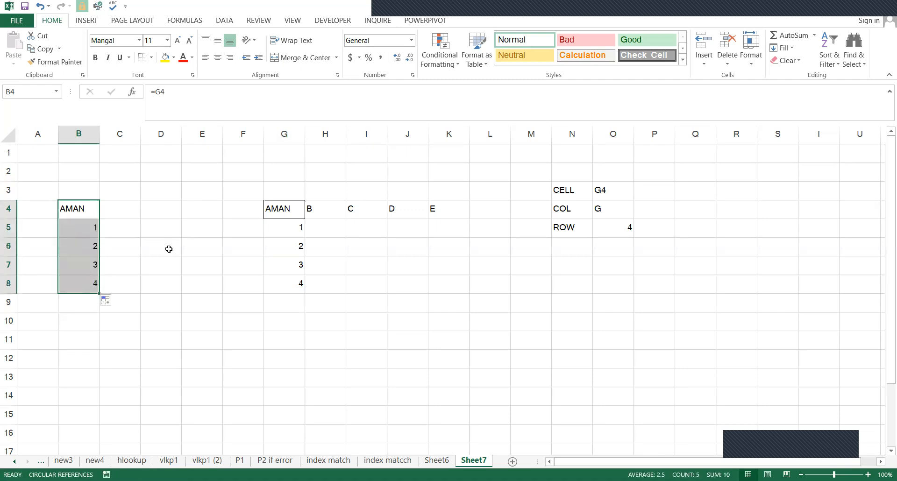
{"action": "left_click", "coordinate": [219, 229]}
Examine the formulas in B4 to B8 to see which cell in column G each one references
{"action": "left_click", "coordinate": [92, 207]}
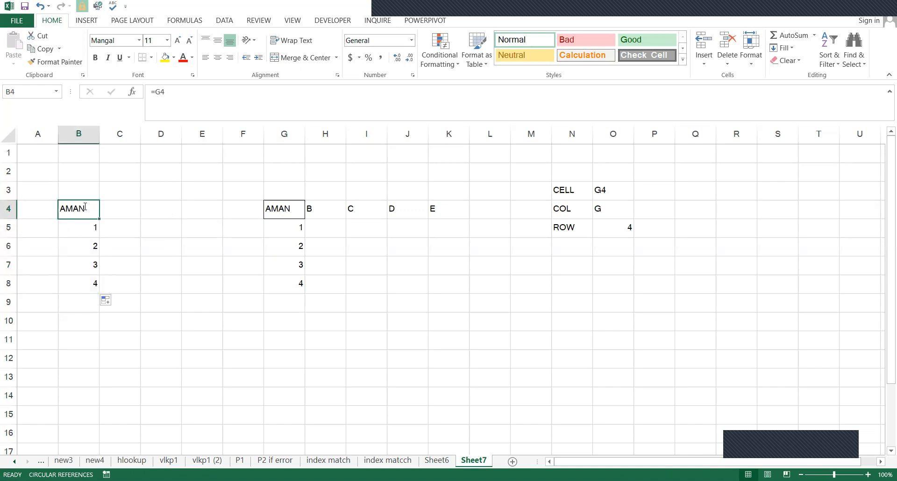
{"action": "double_click", "coordinate": [85, 207]}
{"action": "key", "text": "Escape"}
{"action": "double_click", "coordinate": [94, 227]}
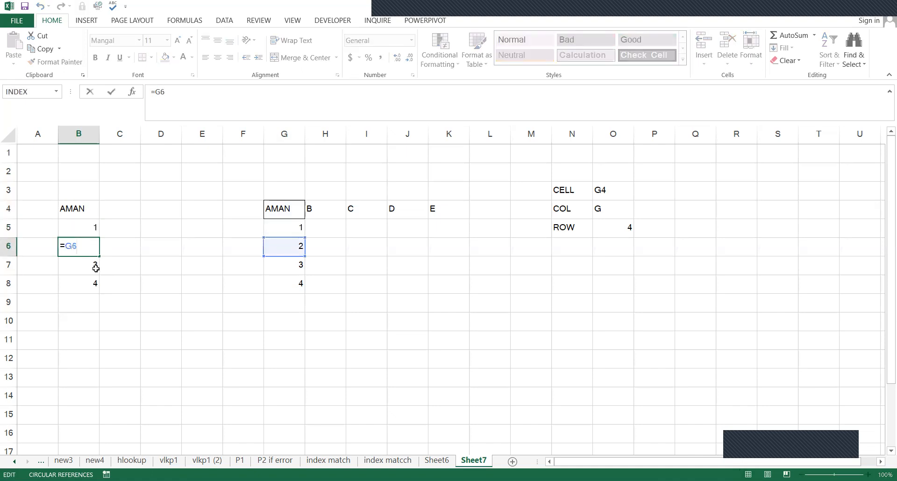
{"action": "key", "text": "Return"}
{"action": "key", "text": "F2"}
{"action": "key", "text": "Return"}
{"action": "key", "text": "F2"}
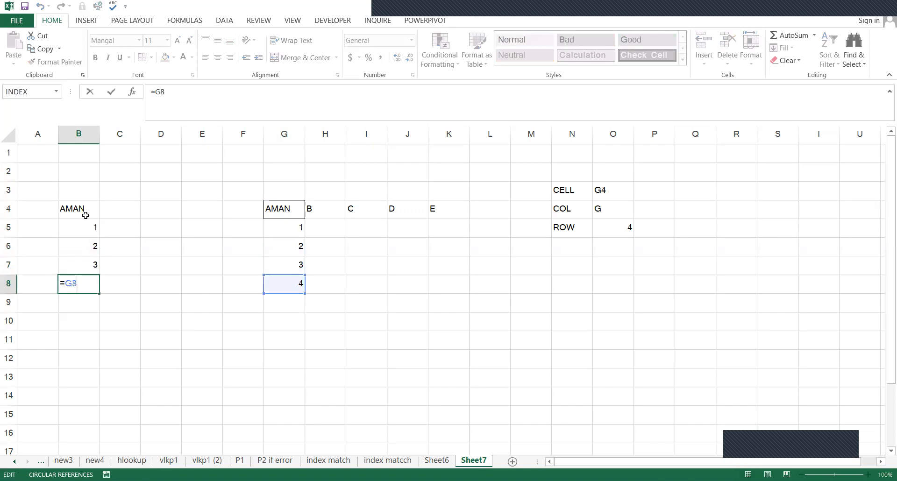
Compare the formulas in B4 through B8 again, checking how the referenced row number changes down the column
{"action": "left_click", "coordinate": [85, 215]}
{"action": "double_click", "coordinate": [90, 230]}
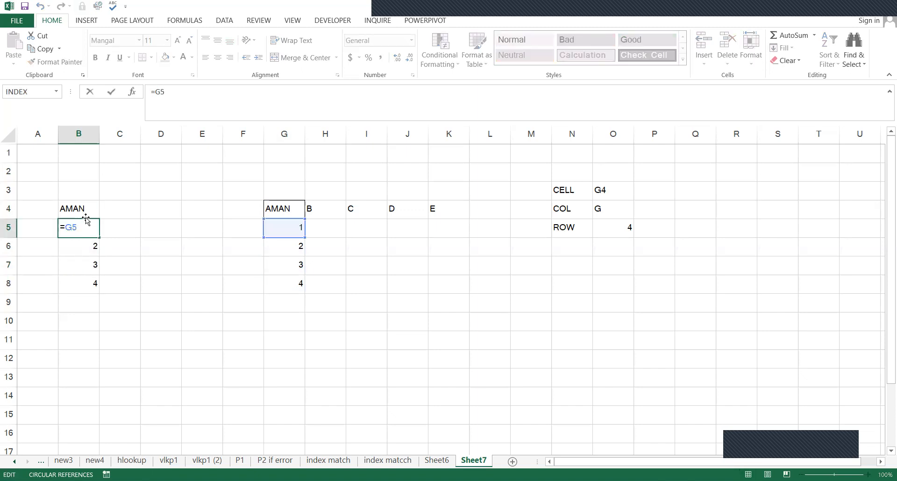
{"action": "left_click", "coordinate": [86, 214]}
{"action": "key", "text": "F2"}
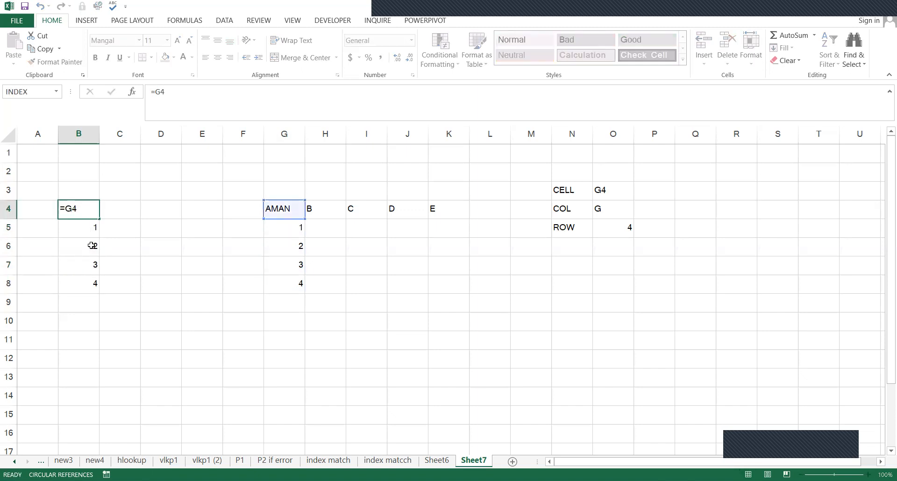
{"action": "left_click", "coordinate": [91, 245]}
{"action": "left_click", "coordinate": [93, 270]}
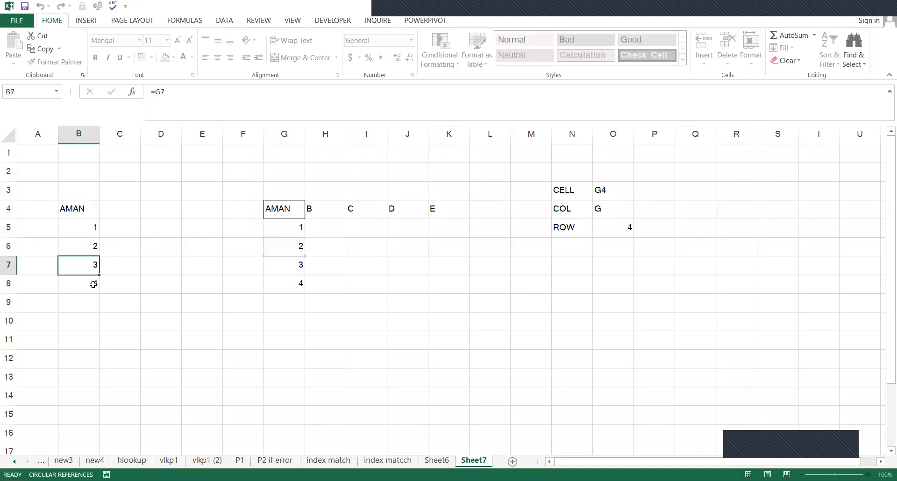
{"action": "double_click", "coordinate": [92, 283]}
{"action": "double_click", "coordinate": [80, 206]}
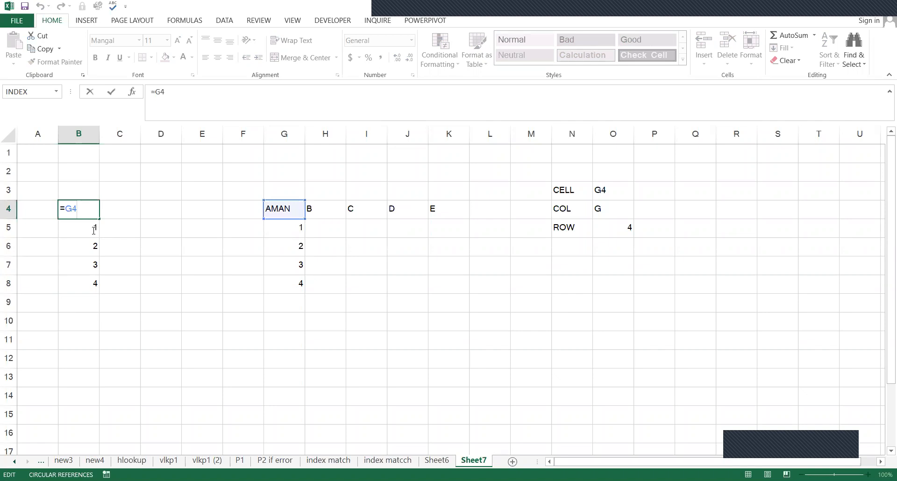
{"action": "double_click", "coordinate": [92, 230]}
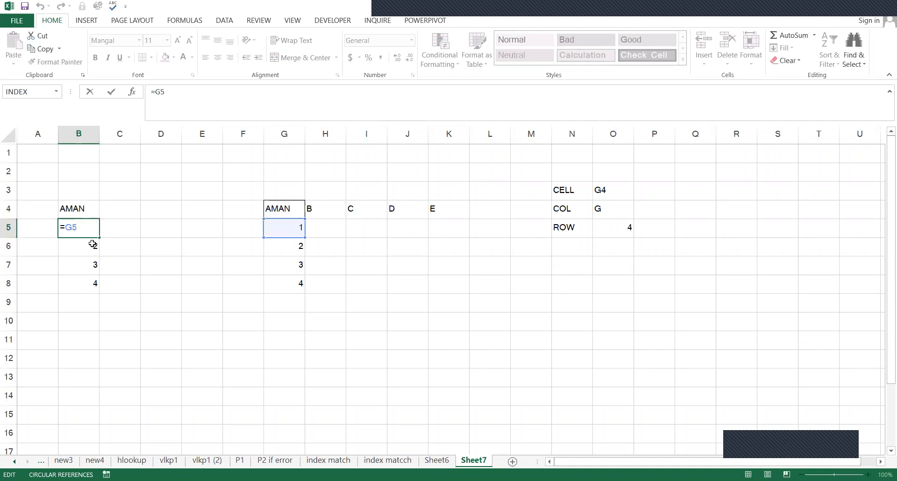
{"action": "double_click", "coordinate": [93, 245]}
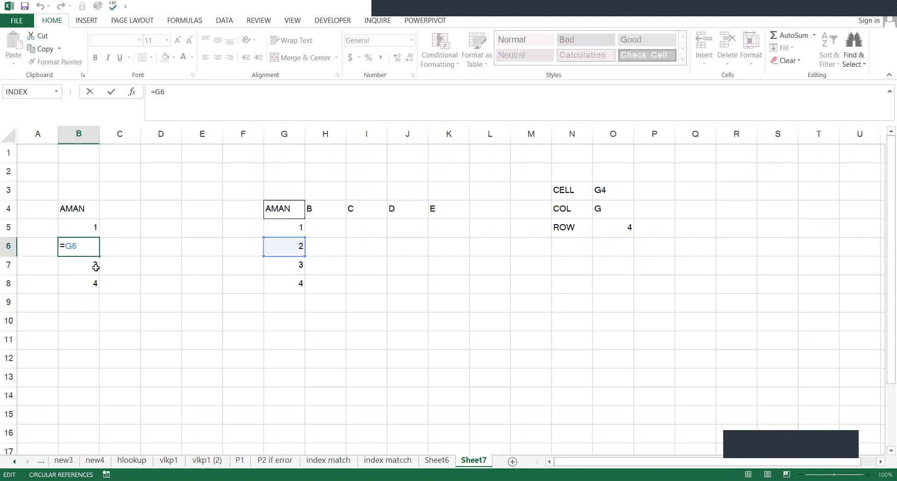
{"action": "double_click", "coordinate": [95, 267]}
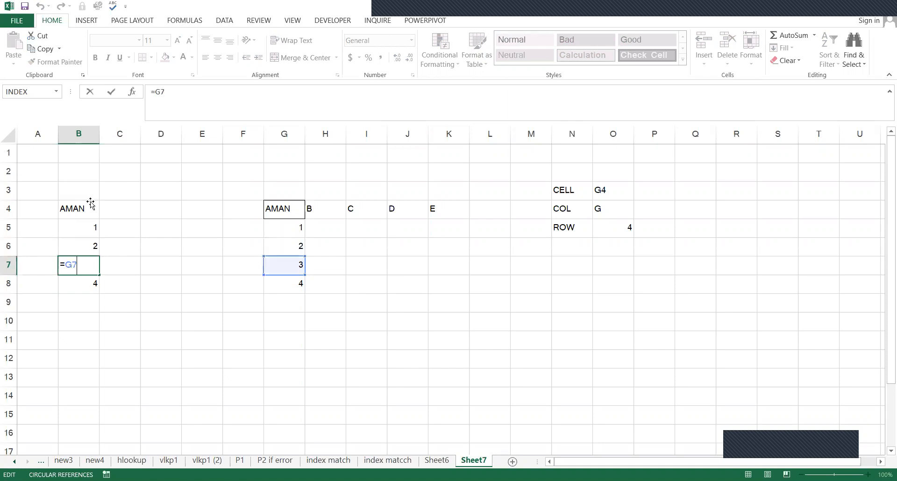
{"action": "left_click", "coordinate": [91, 204]}
{"action": "key", "text": "F2"}
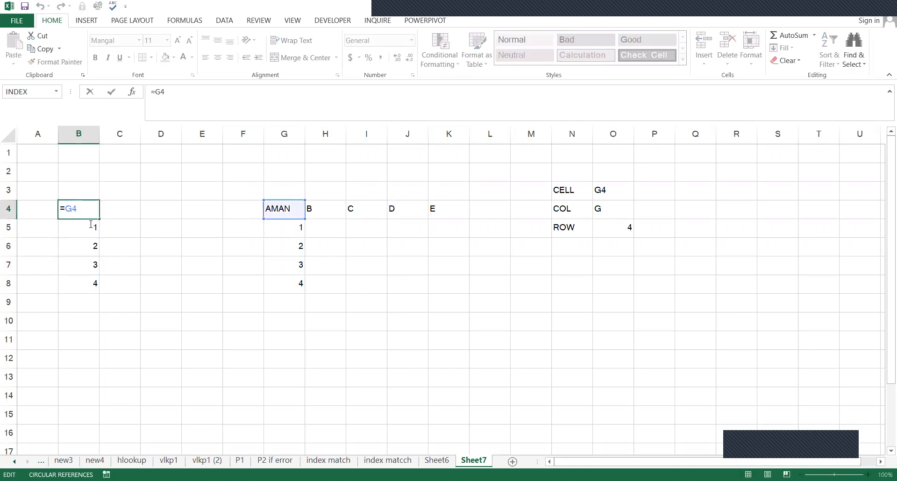
{"action": "key", "text": "Return"}
{"action": "key", "text": "F2"}
{"action": "key", "text": "Return"}
{"action": "key", "text": "F2"}
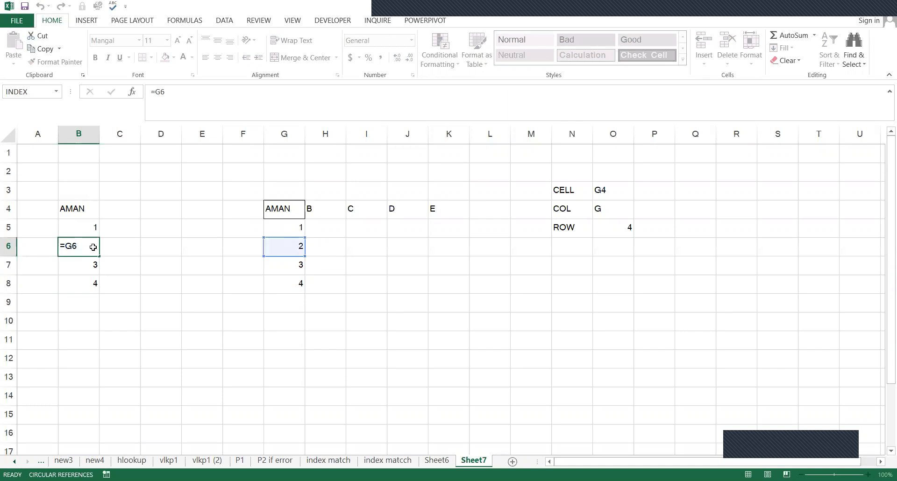
{"action": "key", "text": "Return"}
{"action": "key", "text": "Return"}
{"action": "key", "text": "F2"}
{"action": "left_click", "coordinate": [85, 208]}
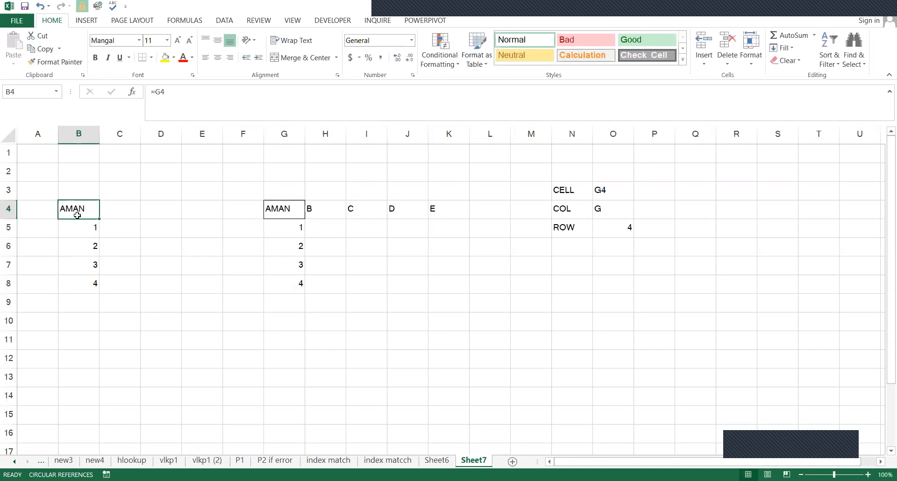
{"action": "double_click", "coordinate": [77, 215]}
{"action": "key", "text": "Escape"}
{"action": "left_click", "coordinate": [81, 224]}
{"action": "key", "text": "F2"}
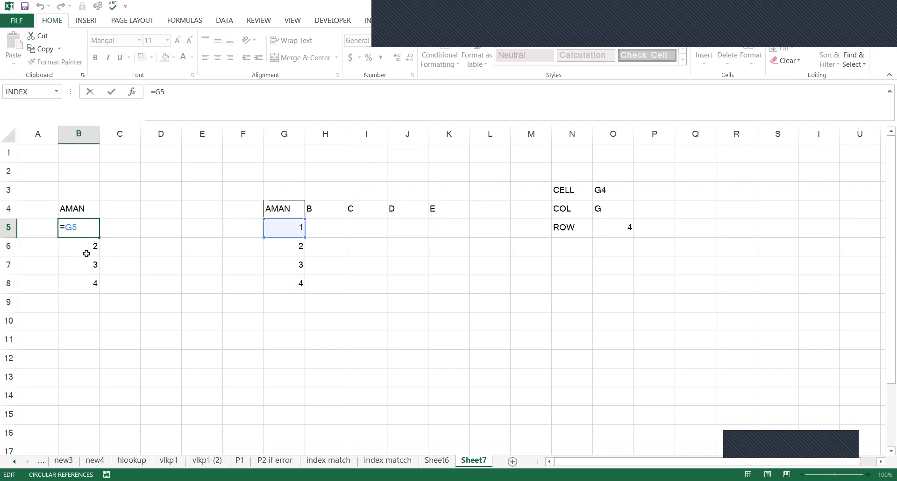
{"action": "key", "text": "Escape"}
{"action": "double_click", "coordinate": [74, 213]}
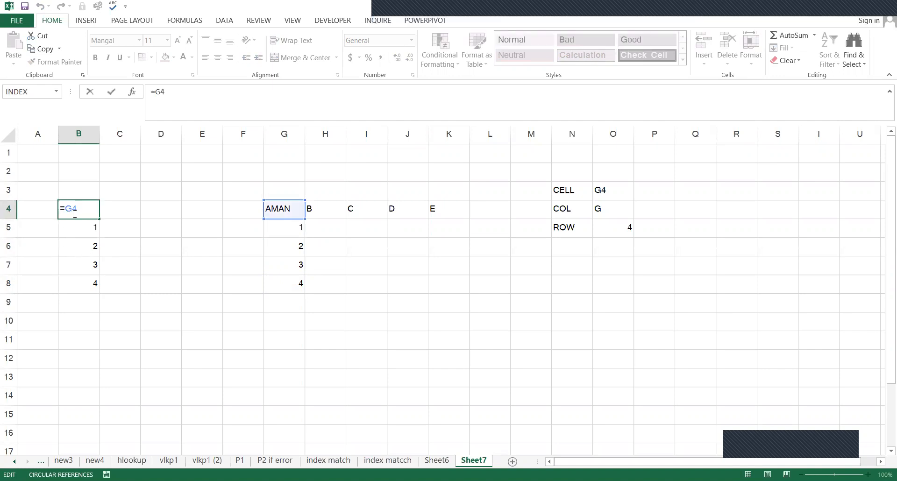
{"action": "double_click", "coordinate": [77, 227]}
Lock the row in B4's formula as =G$4 and fill it down to B8
{"action": "double_click", "coordinate": [72, 213]}
{"action": "key", "text": "Return"}
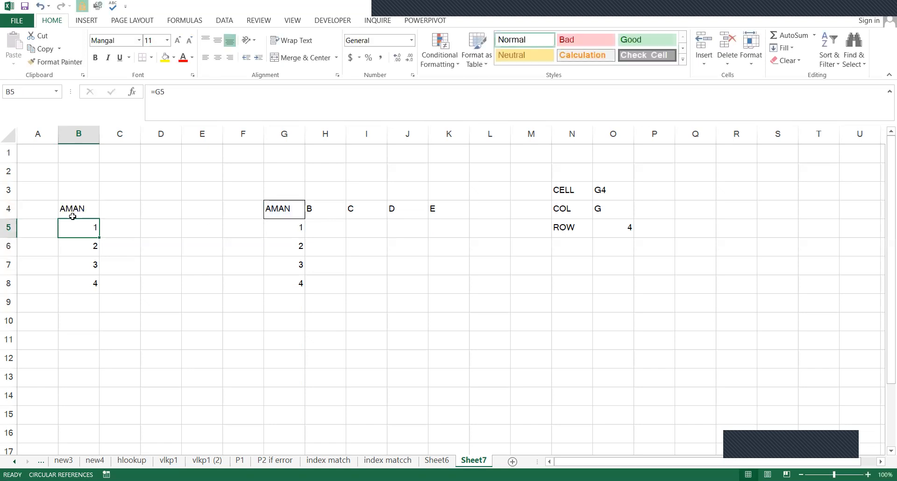
{"action": "left_click", "coordinate": [73, 216]}
{"action": "left_click_drag", "start_coordinate": [101, 237], "coordinate": [102, 290]}
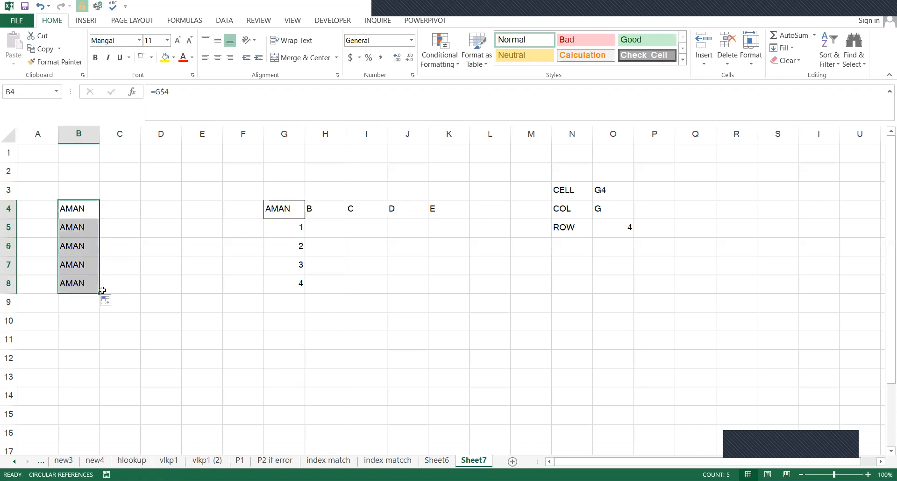
Fill the =G$4 formula from B4 across row 4 to E4
{"action": "double_click", "coordinate": [94, 213]}
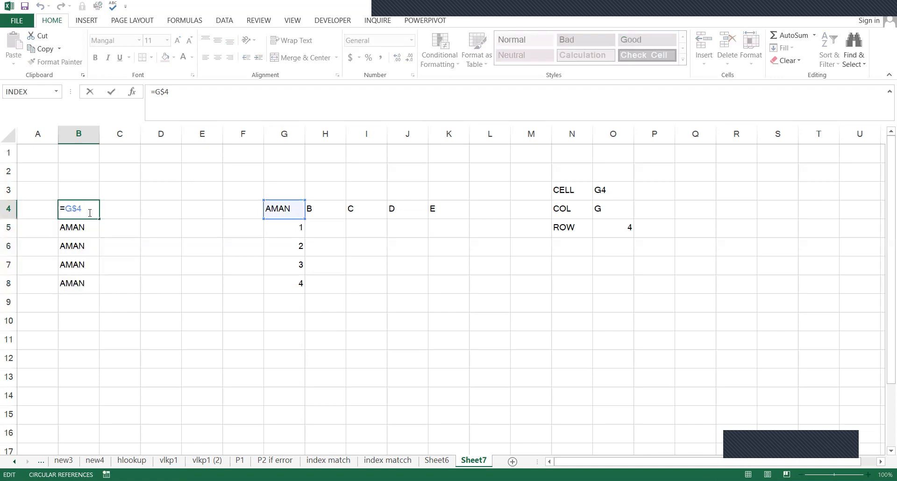
{"action": "left_click", "coordinate": [127, 208]}
{"action": "left_click", "coordinate": [97, 218]}
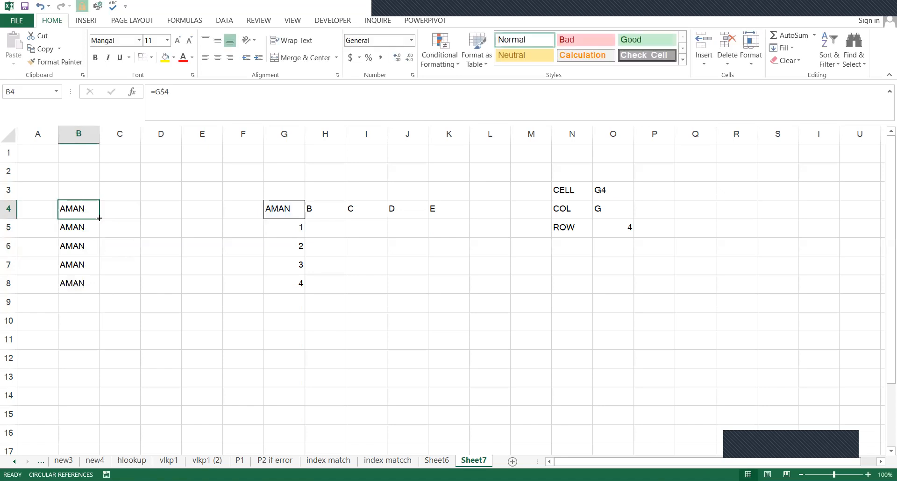
{"action": "left_click_drag", "start_coordinate": [100, 218], "coordinate": [237, 215]}
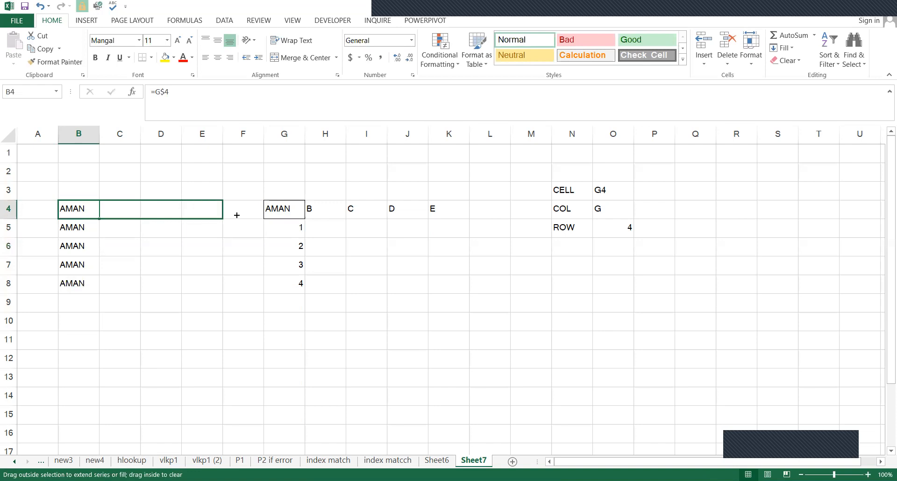
{"action": "left_click_drag", "start_coordinate": [236, 214], "coordinate": [237, 215]}
Examine the formulas in B4 through E4 to see how the column letter behaves with only the row locked
{"action": "left_click", "coordinate": [91, 207]}
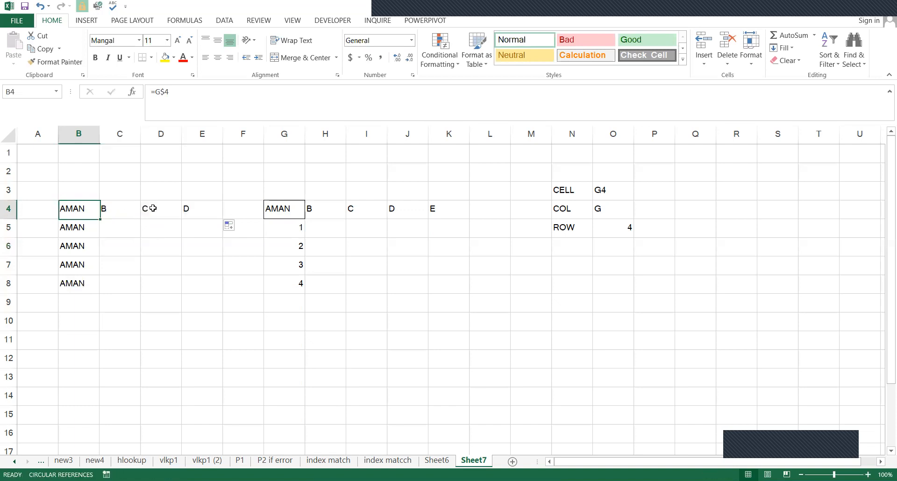
{"action": "left_click", "coordinate": [173, 208]}
{"action": "key", "text": "Right"}
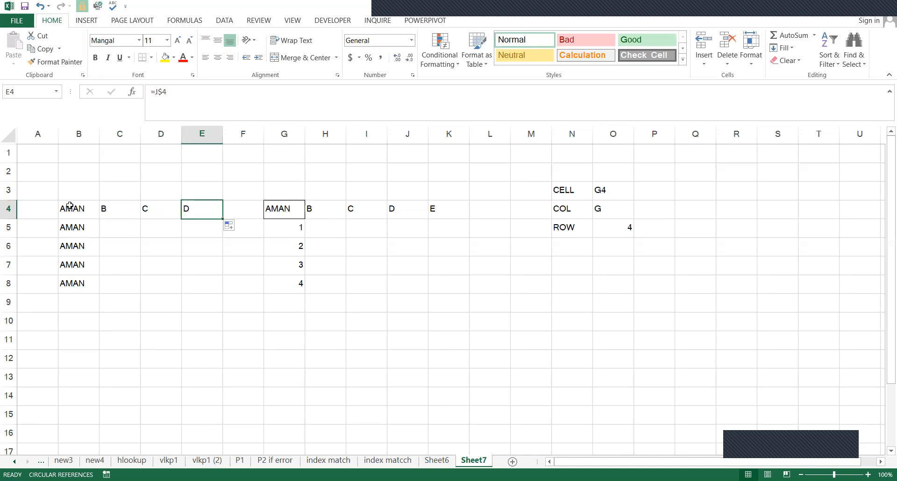
{"action": "left_click", "coordinate": [75, 209]}
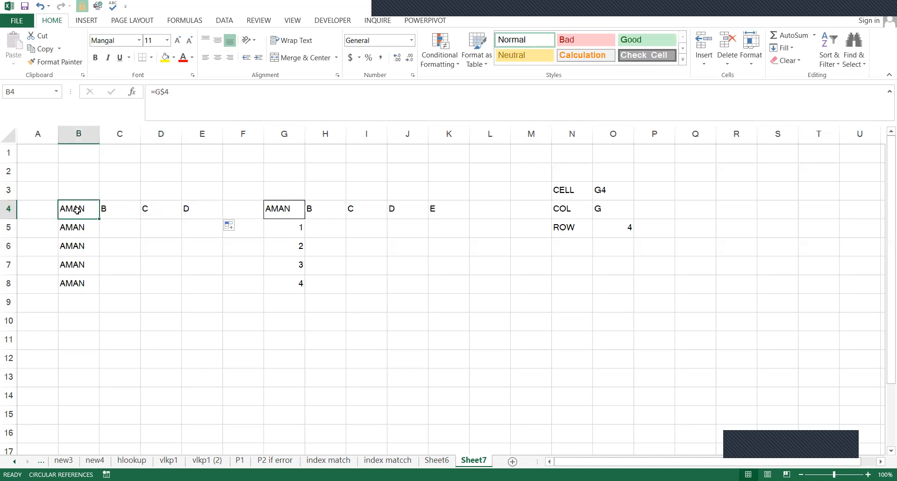
{"action": "double_click", "coordinate": [77, 210]}
{"action": "left_click", "coordinate": [128, 230]}
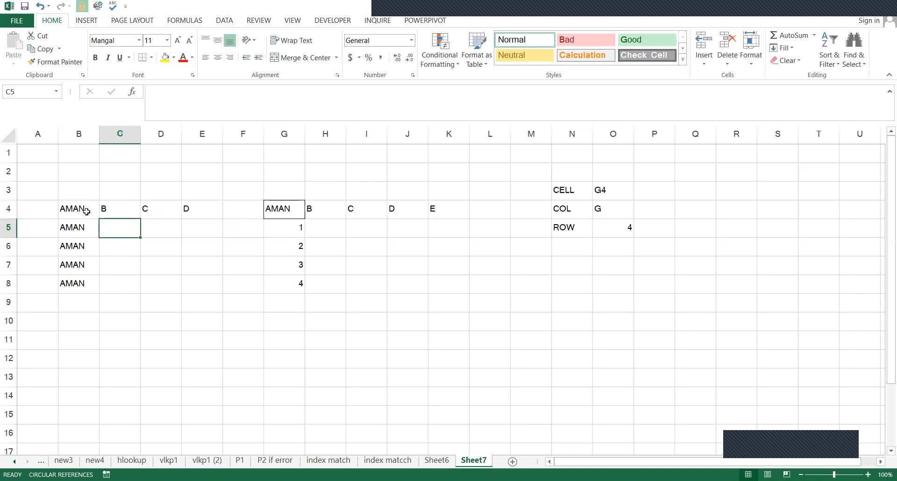
{"action": "left_click", "coordinate": [86, 211]}
{"action": "double_click", "coordinate": [73, 212]}
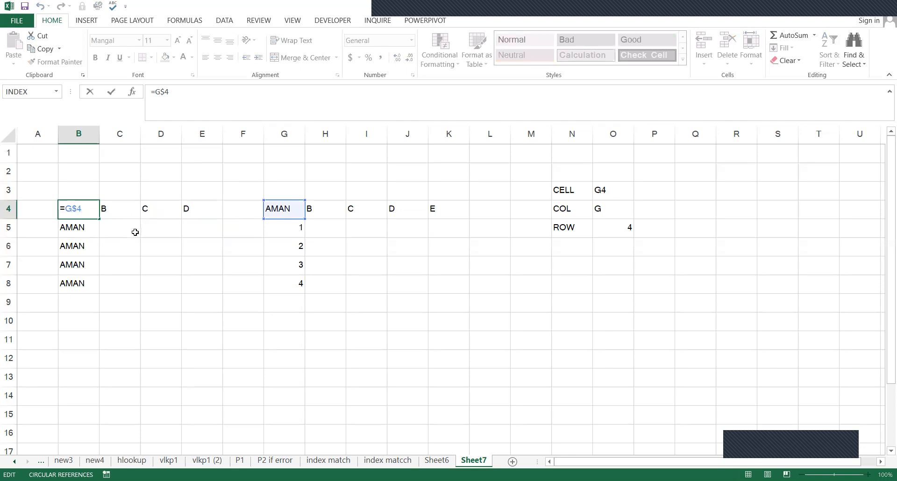
{"action": "left_click", "coordinate": [106, 212]}
{"action": "double_click", "coordinate": [128, 214]}
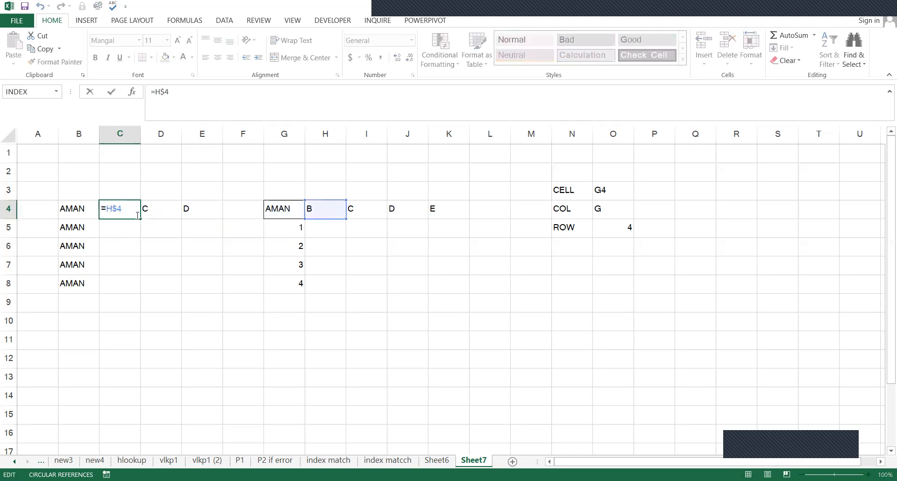
{"action": "left_click", "coordinate": [151, 216]}
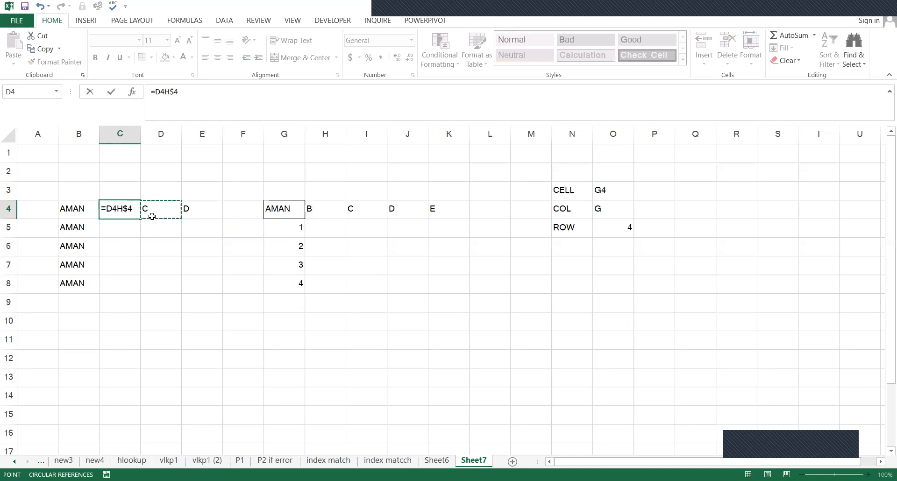
{"action": "key", "text": "Escape"}
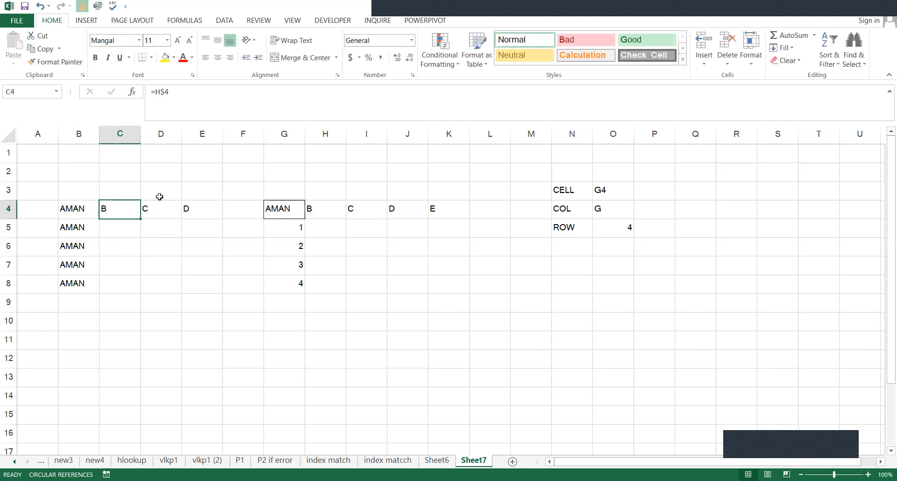
{"action": "double_click", "coordinate": [162, 216]}
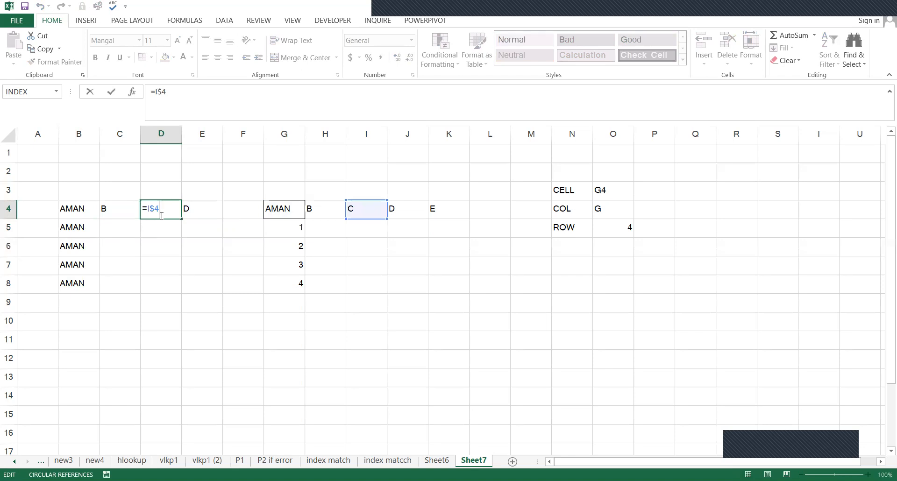
{"action": "key", "text": "Escape"}
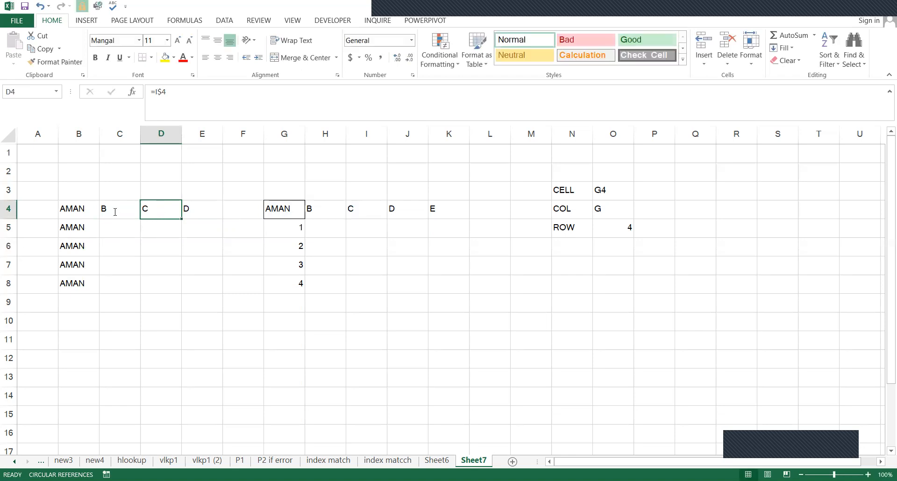
{"action": "double_click", "coordinate": [115, 210]}
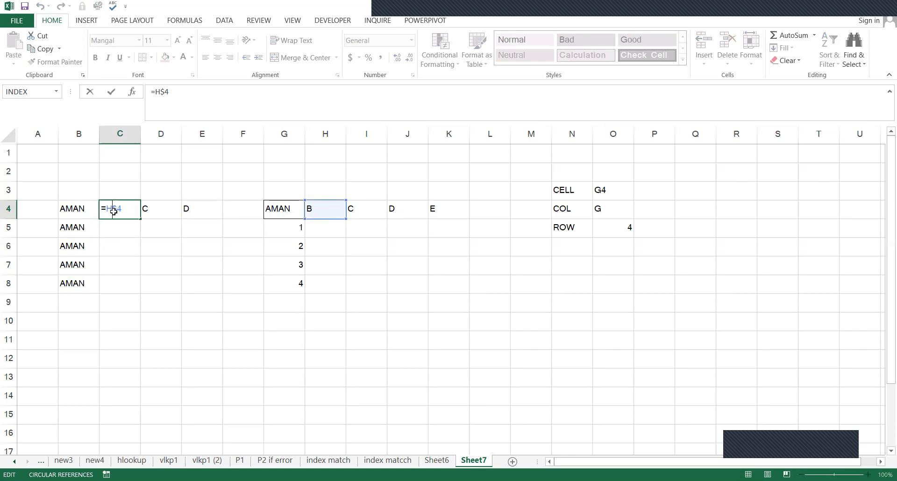
{"action": "key", "text": "Return"}
{"action": "double_click", "coordinate": [149, 210]}
{"action": "left_click", "coordinate": [196, 208]}
{"action": "key", "text": "Escape"}
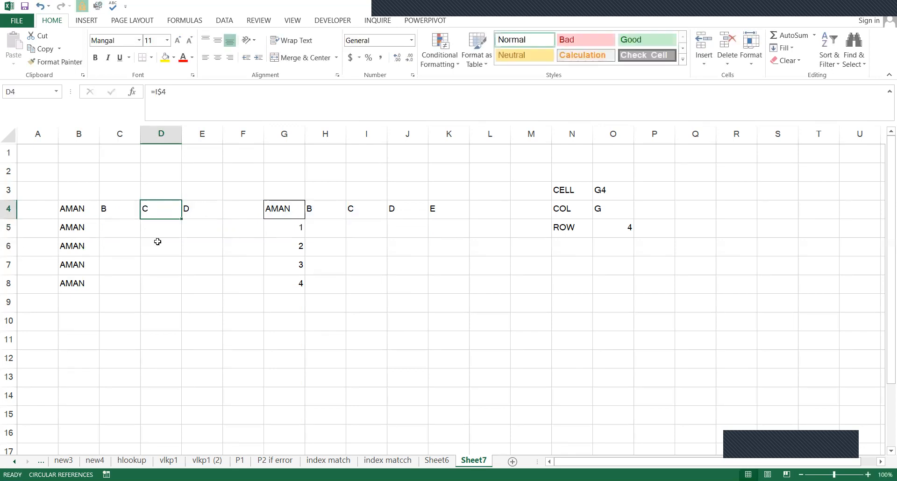
Lock the column as well by changing B4's formula to =$G$4, and fill it across to E4
{"action": "double_click", "coordinate": [85, 209]}
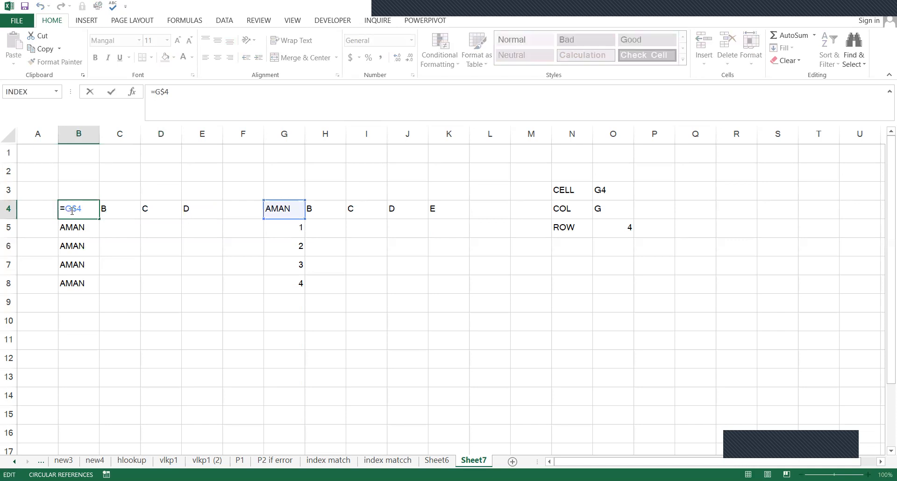
{"action": "left_click", "coordinate": [68, 210]}
{"action": "type", "text": "$"}
{"action": "key", "text": "Return"}
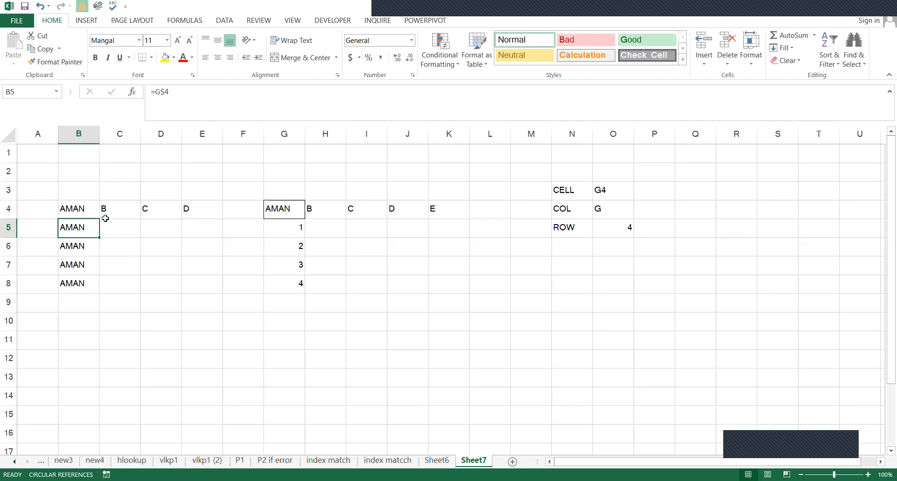
{"action": "key", "text": "Up"}
{"action": "left_click_drag", "start_coordinate": [100, 219], "coordinate": [205, 218]}
Review the =$G$4 formula in B4 and the copies across row 4
{"action": "mouse_move", "coordinate": [77, 209]}
{"action": "left_mouse_down"}
{"action": "mouse_move", "coordinate": [79, 283]}
{"action": "mouse_move", "coordinate": [77, 204]}
{"action": "left_mouse_up"}
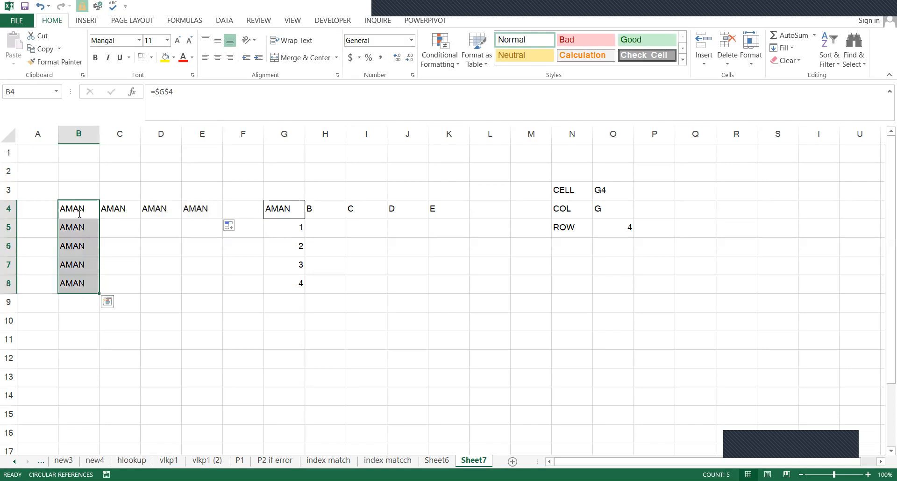
{"action": "double_click", "coordinate": [64, 211]}
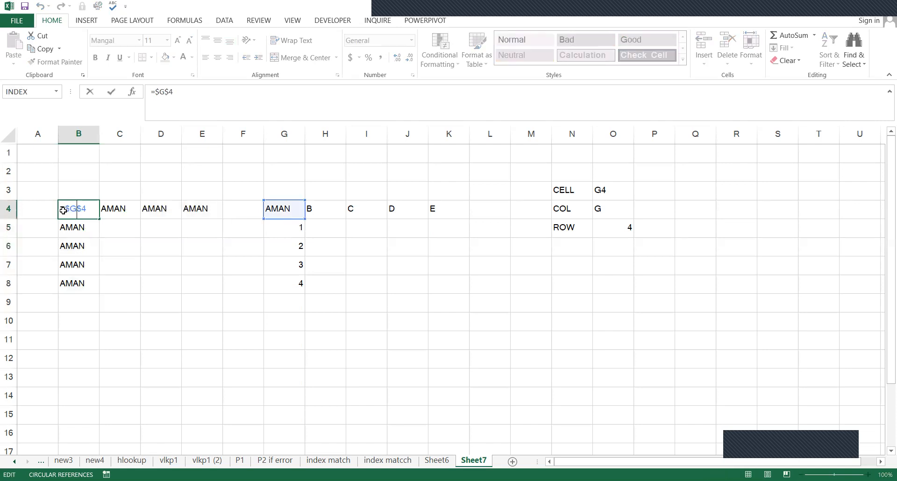
{"action": "key", "text": "Escape"}
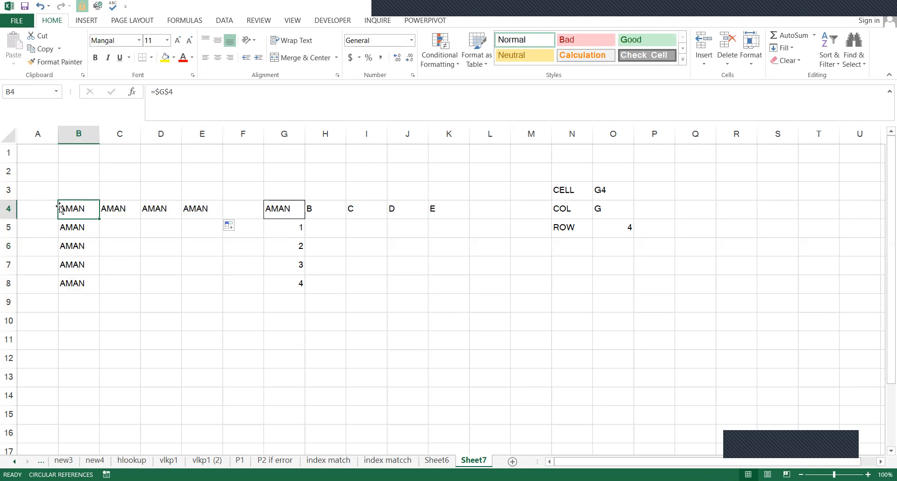
{"action": "left_click_drag", "start_coordinate": [100, 219], "coordinate": [187, 220]}
{"action": "left_click", "coordinate": [85, 214]}
{"action": "left_click", "coordinate": [213, 223], "text": "shift"}
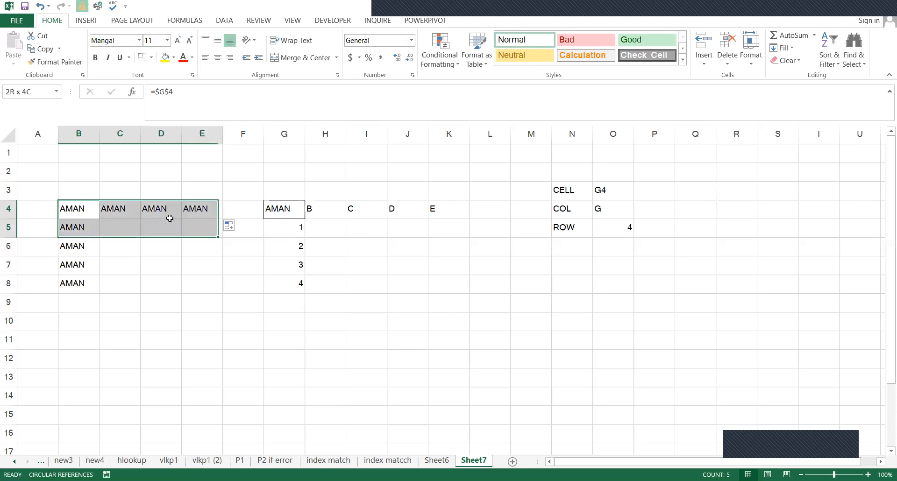
Compare the =$G$4 copies down column B with the copies across row 4
{"action": "left_click_drag", "start_coordinate": [169, 218], "coordinate": [196, 215]}
{"action": "left_click_drag", "start_coordinate": [75, 280], "coordinate": [70, 324]}
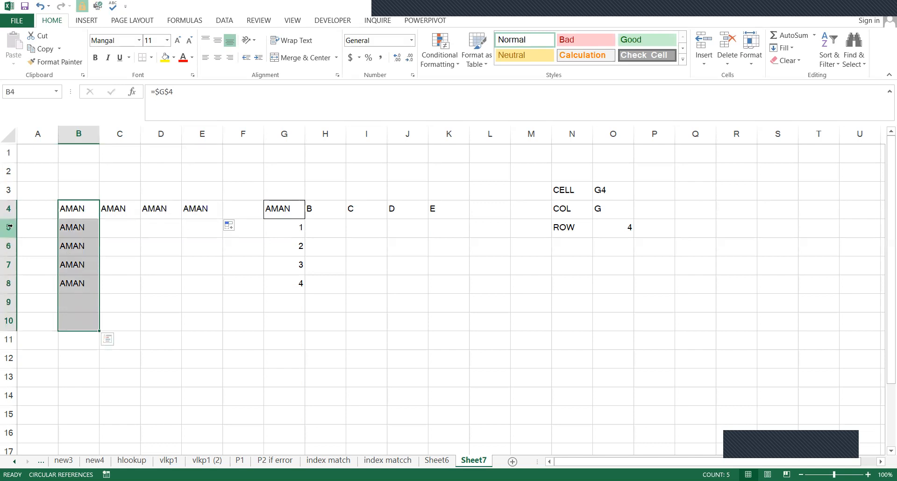
{"action": "left_click", "coordinate": [179, 285]}
{"action": "left_click_drag", "start_coordinate": [76, 213], "coordinate": [206, 207]}
{"action": "left_click", "coordinate": [152, 225]}
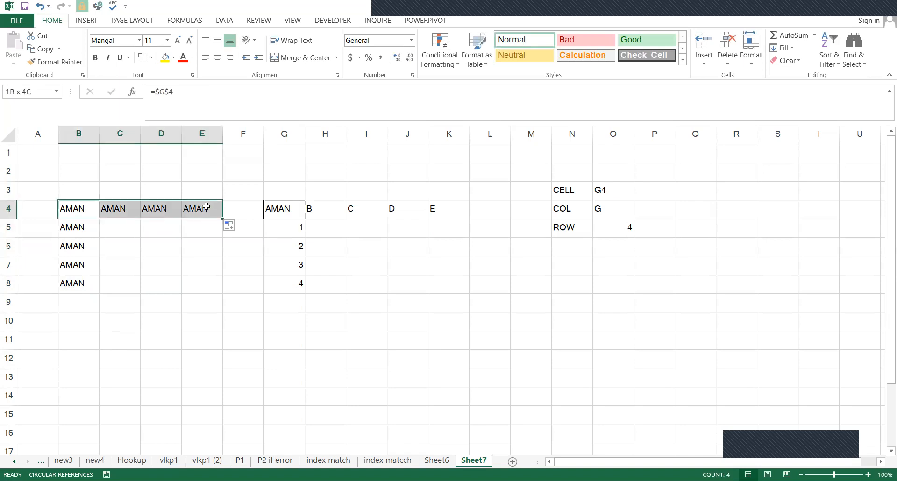
{"action": "left_click", "coordinate": [157, 242]}
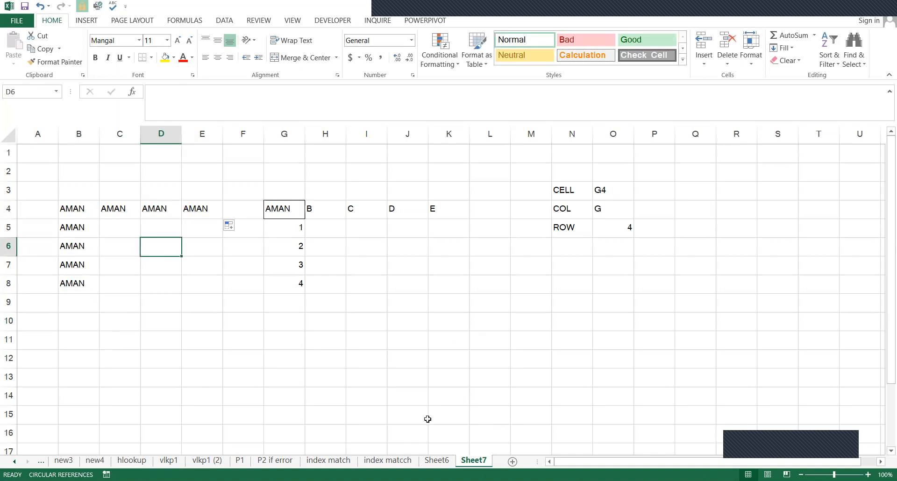
Delete the Sheet7 worksheet from the workbook
{"action": "scroll", "coordinate": [426, 416], "scroll_direction": "down", "scroll_amount": 5}
{"action": "scroll", "coordinate": [443, 299], "scroll_direction": "up", "scroll_amount": 5}
{"action": "right_click", "coordinate": [483, 464]}
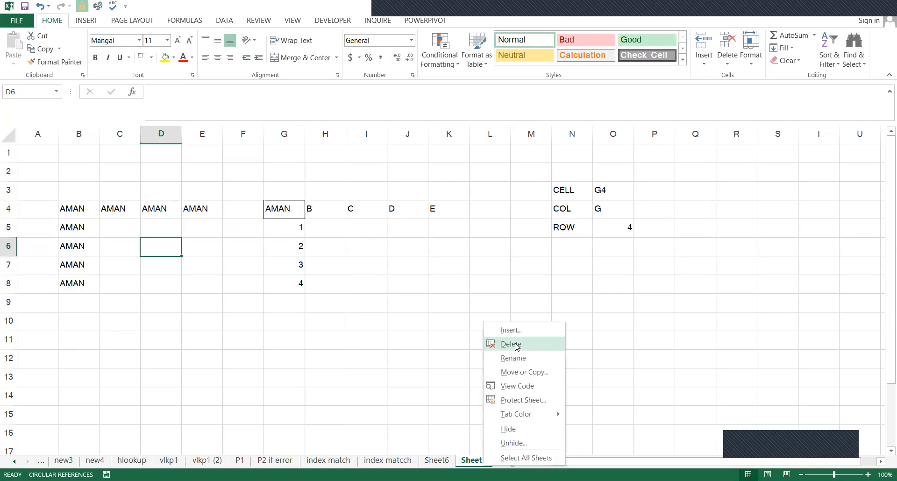
{"action": "key", "text": "d"}
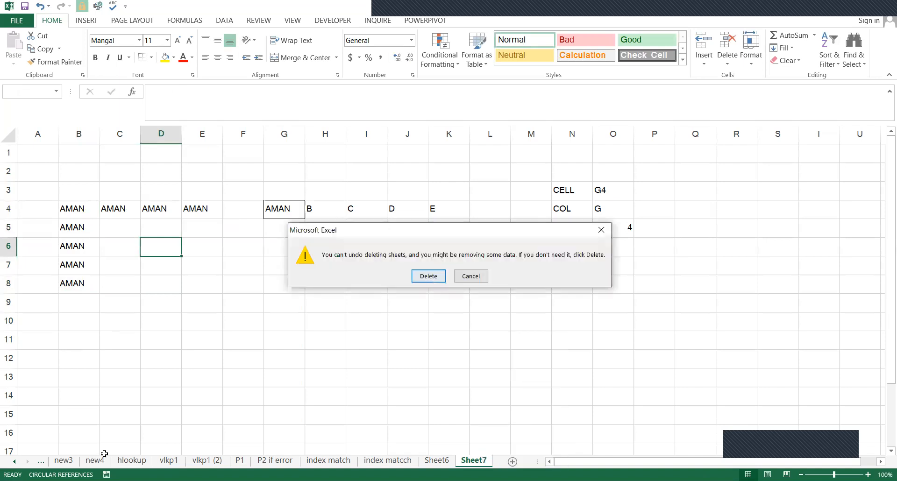
{"action": "key", "text": "Return"}
Go to the HOME WORK sheet and clear the TOTAL formulas in G3:G11
{"action": "right_click", "coordinate": [15, 462]}
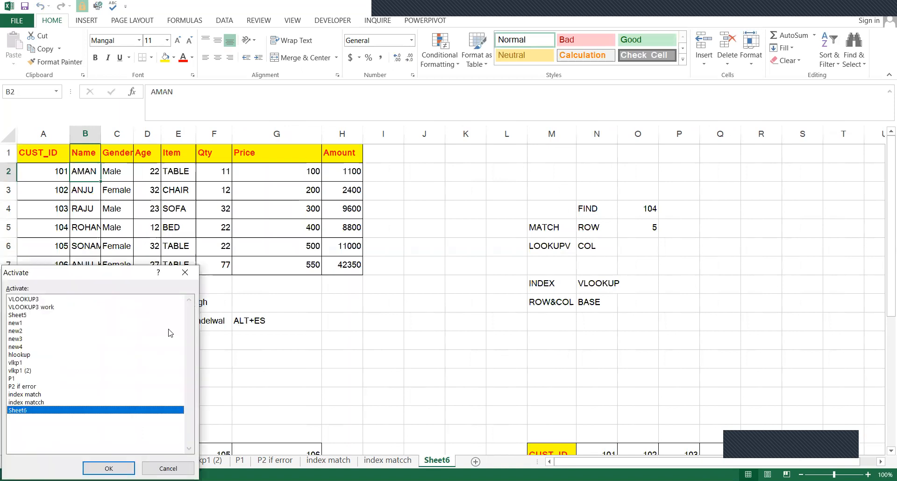
{"action": "left_click", "coordinate": [185, 275]}
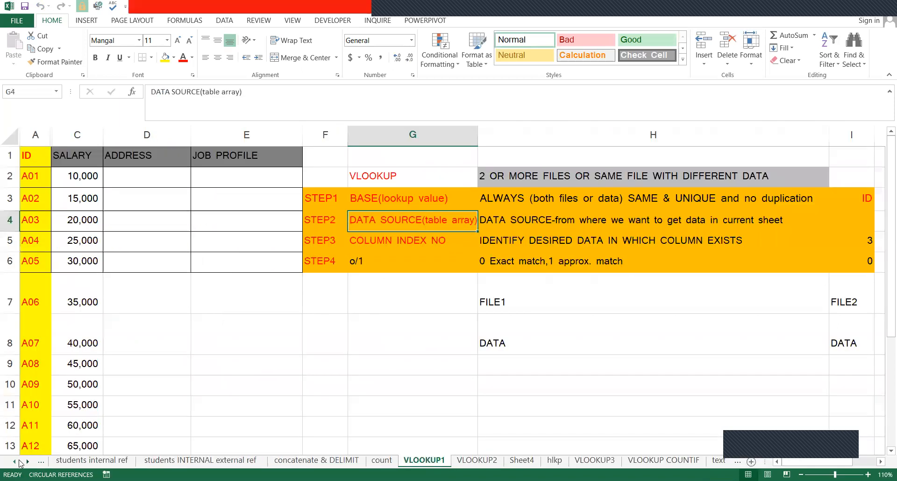
{"action": "left_click", "coordinate": [17, 462]}
{"action": "left_click", "coordinate": [17, 461]}
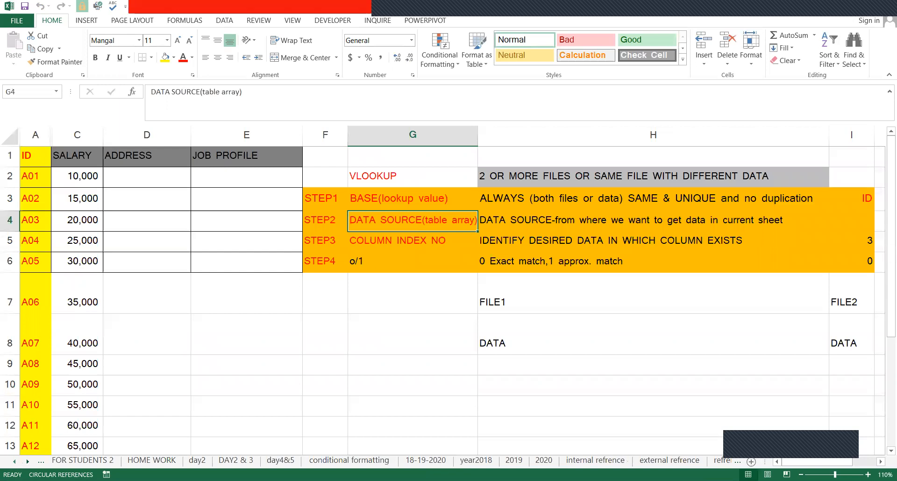
{"action": "left_click", "coordinate": [18, 461]}
{"action": "left_click", "coordinate": [296, 461]}
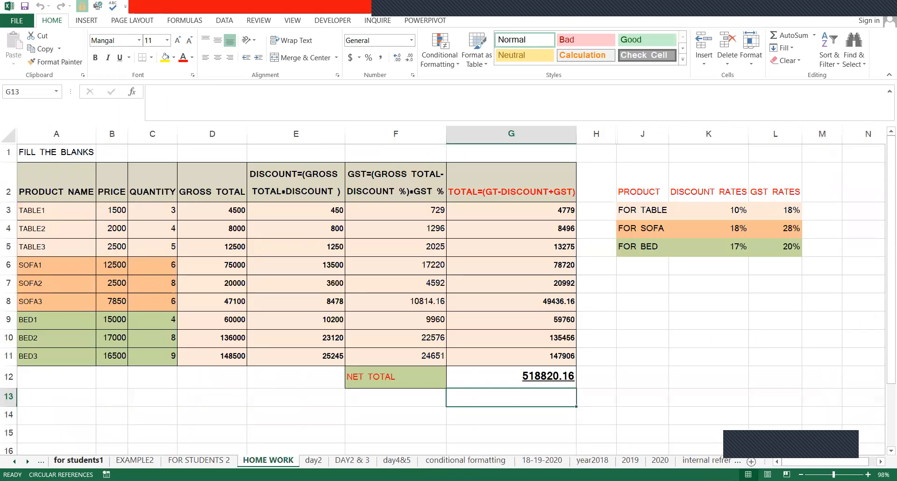
{"action": "left_click_drag", "start_coordinate": [535, 213], "coordinate": [551, 349]}
{"action": "key", "text": "Delete"}
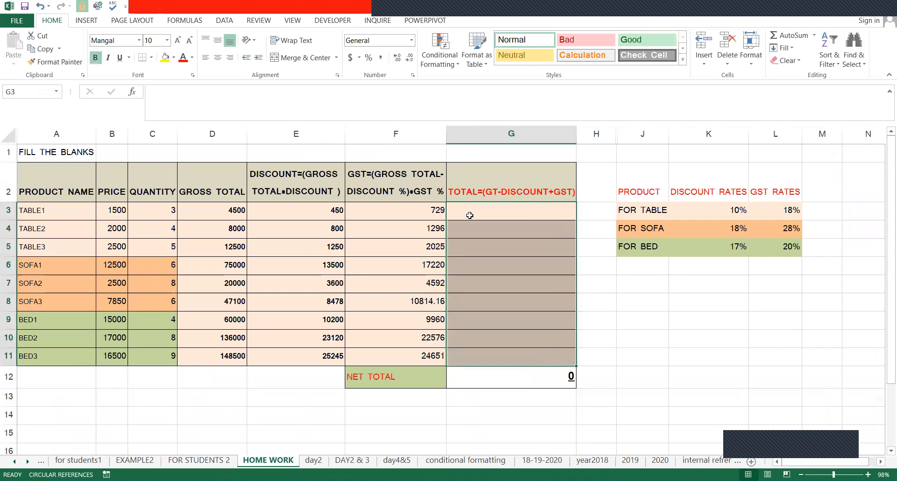
On the for students1 sheet, clear the discounts in E3:E11 and the gross totals in D3:D11
{"action": "left_click", "coordinate": [222, 460]}
{"action": "left_click", "coordinate": [134, 460]}
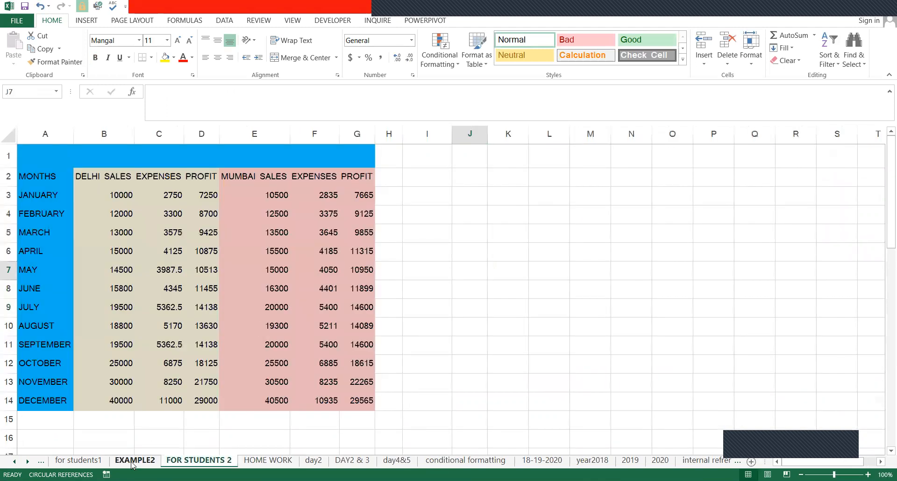
{"action": "left_click", "coordinate": [92, 461]}
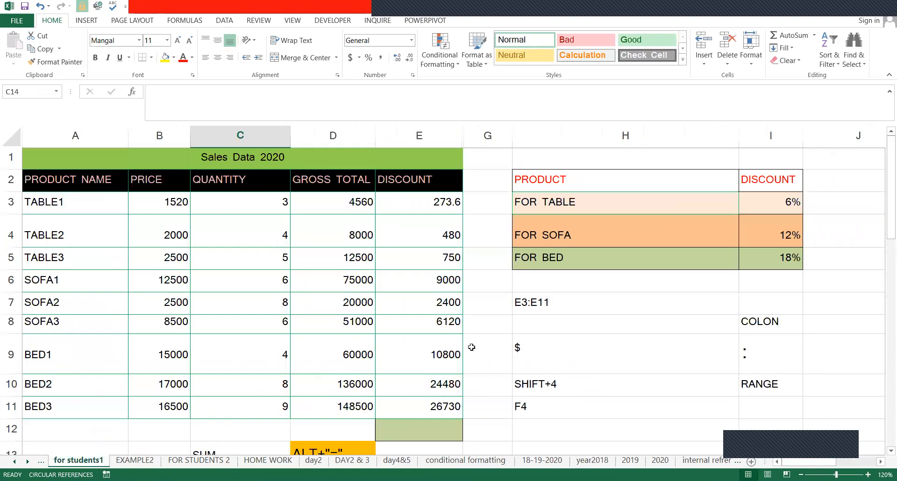
{"action": "left_click_drag", "start_coordinate": [428, 207], "coordinate": [440, 397]}
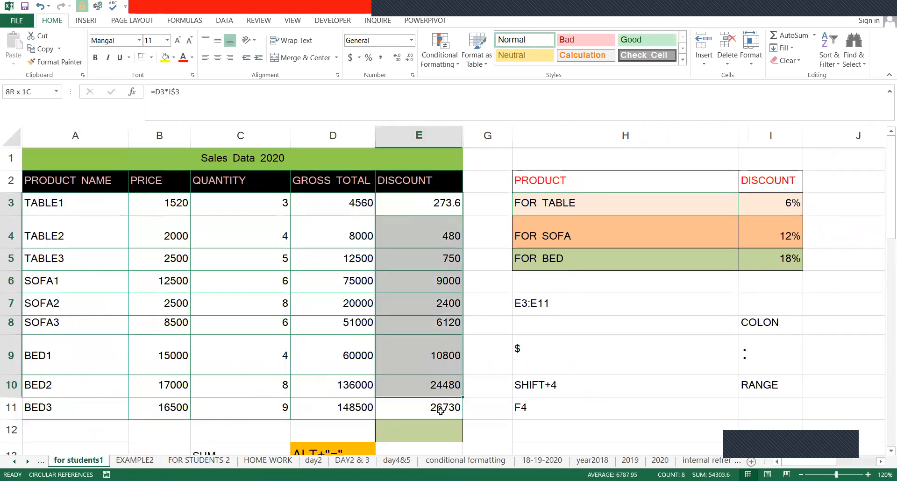
{"action": "key", "text": "Delete"}
{"action": "left_click", "coordinate": [626, 340]}
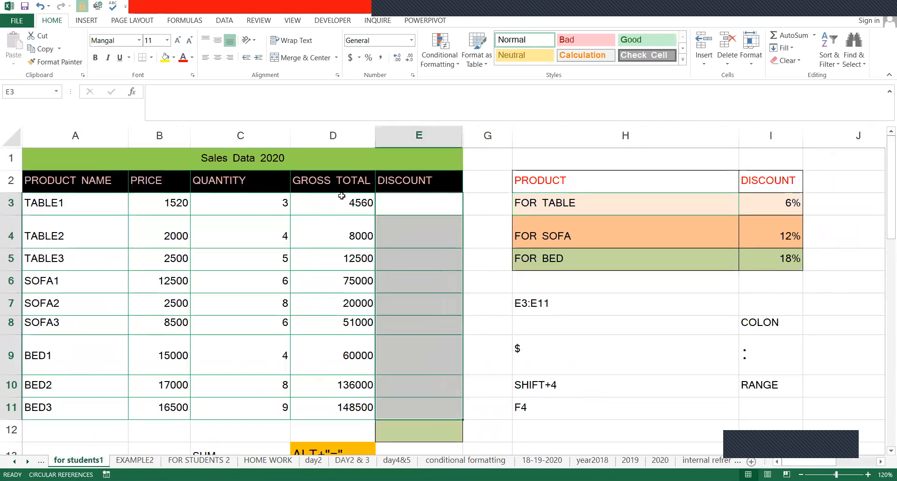
{"action": "left_click", "coordinate": [404, 207]}
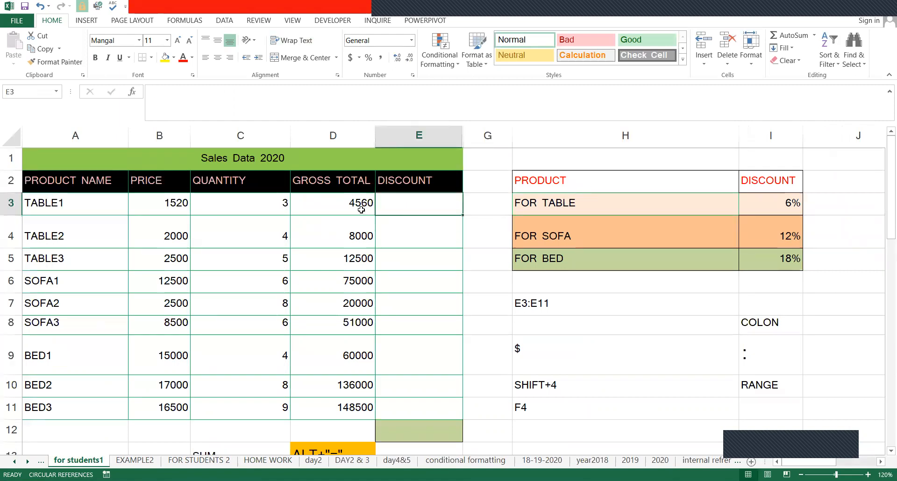
{"action": "left_click_drag", "start_coordinate": [316, 202], "coordinate": [370, 411]}
{"action": "key", "text": "Delete"}
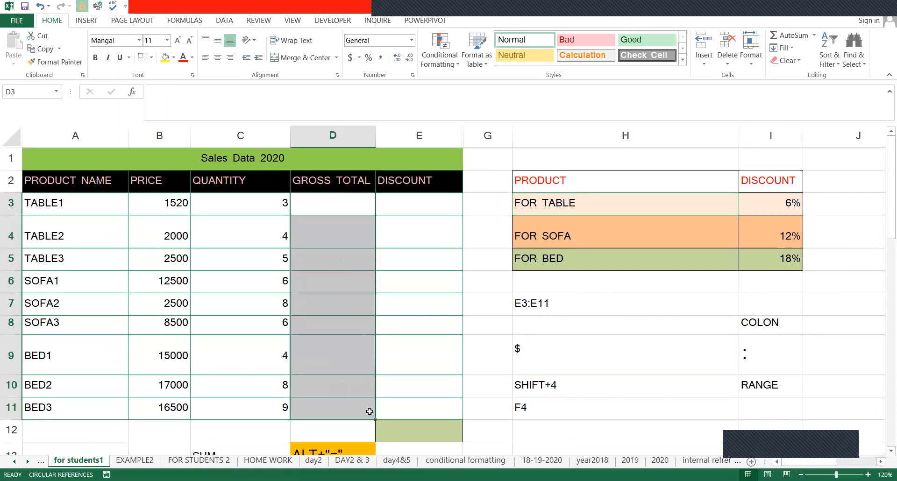
Calculate TABLE1's gross total in D3 with =B3*C3 and extend the selection down the GROSS TOTAL column
{"action": "key", "text": "BackSpace"}
{"action": "type", "text": "="}
{"action": "key", "text": "Left"}
{"action": "key", "text": "Left"}
{"action": "type", "text": "*C3"}
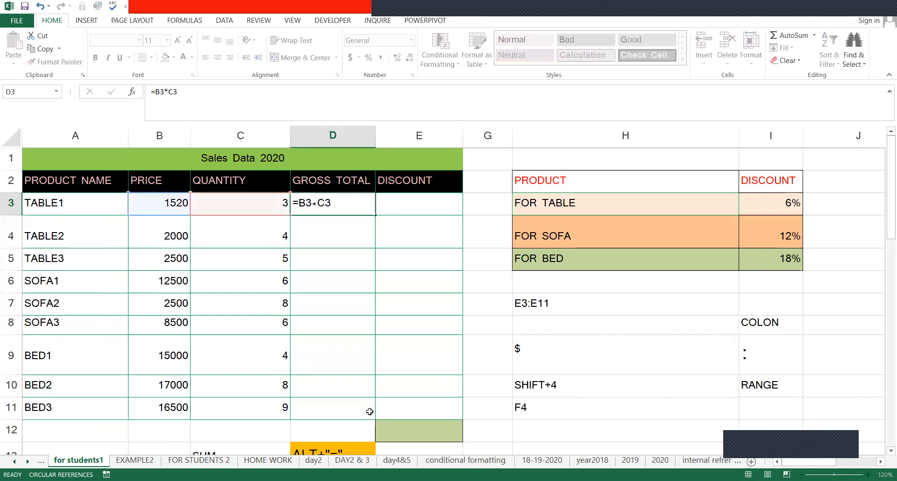
{"action": "key", "text": "ctrl+Return"}
{"action": "key", "text": "ctrl+shift+Down"}
{"action": "key", "text": "shift+Up"}
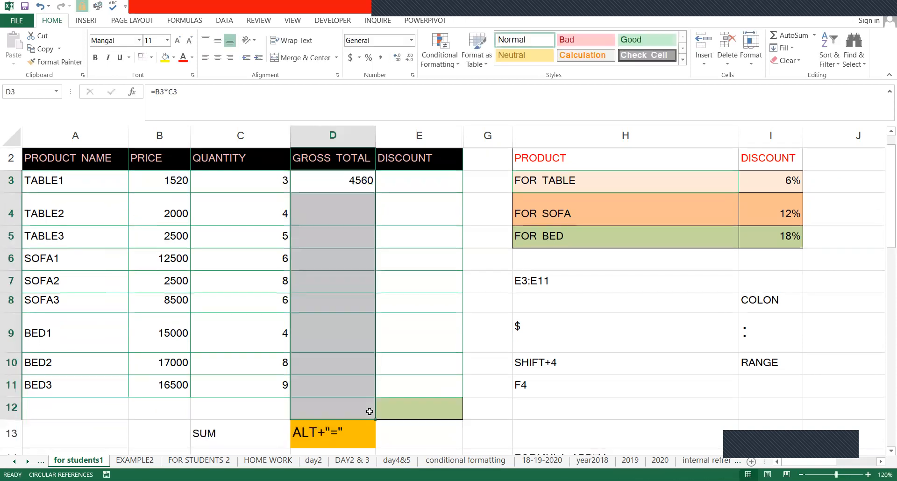
Fill the gross total formula from D3 down through D11
{"action": "key", "text": "shift+Up"}
{"action": "key", "text": "ctrl+d"}
{"action": "key", "text": "Right"}
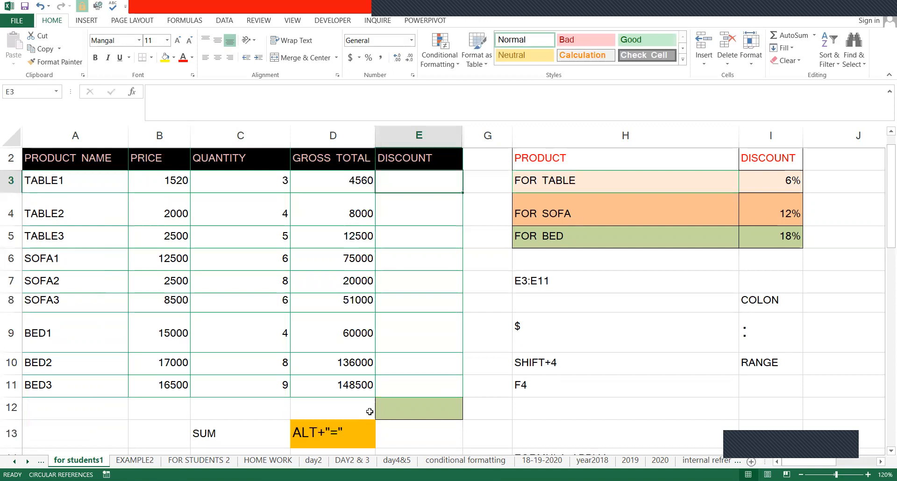
Enter the TABLE1 discount formula =D3*I3 in cell E3, multiplying gross total by the table discount rate
{"action": "type", "text": "="}
{"action": "key", "text": "Left"}
{"action": "type", "text": "*"}
{"action": "left_click", "coordinate": [785, 189]}
{"action": "key", "text": "ctrl+Return"}
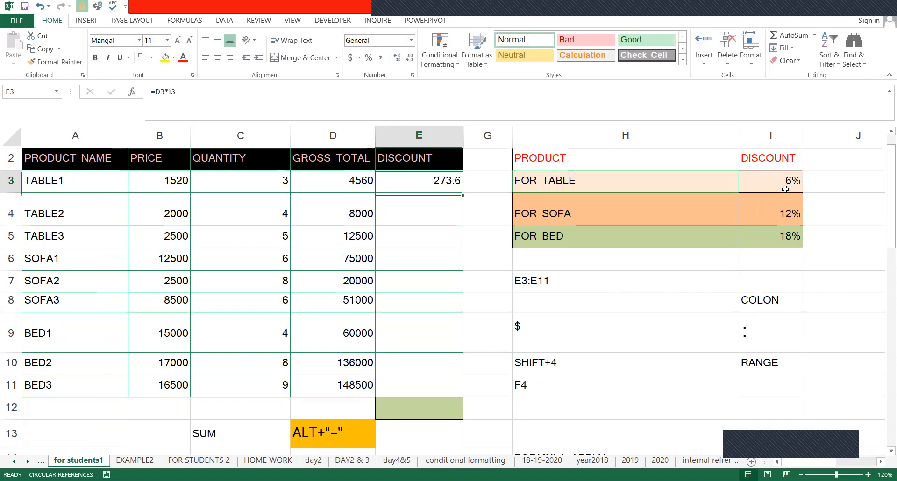
Fill the unlocked discount formula =D3*I3 from E3 down through E11
{"action": "key", "text": "shift+Down"}
{"action": "key", "text": "shift+Down"}
{"action": "key", "text": "shift+Down"}
{"action": "key", "text": "shift+Down"}
{"action": "key", "text": "shift+Down"}
{"action": "key", "text": "shift+Down"}
{"action": "key", "text": "shift+Down"}
{"action": "key", "text": "shift+Down"}
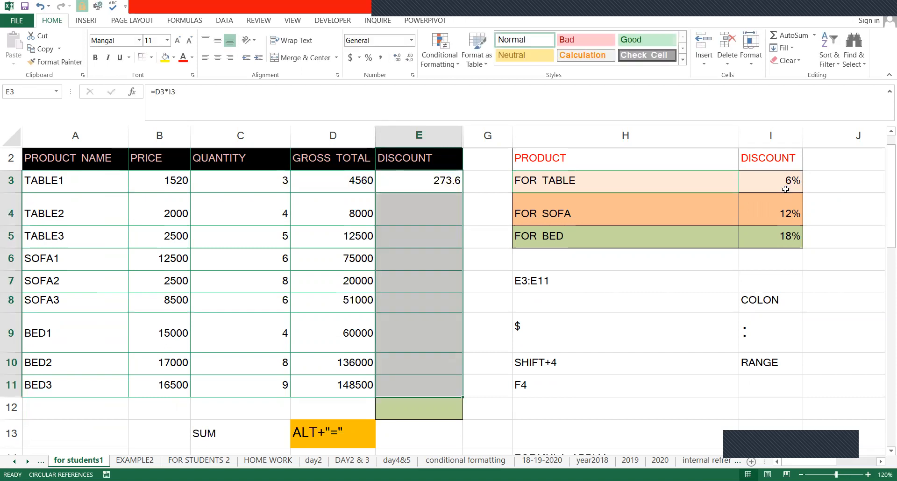
{"action": "key", "text": "ctrl+d"}
Examine the copied discount formulas in E4 through E8 to see which rate cells they reference
{"action": "key", "text": "Down"}
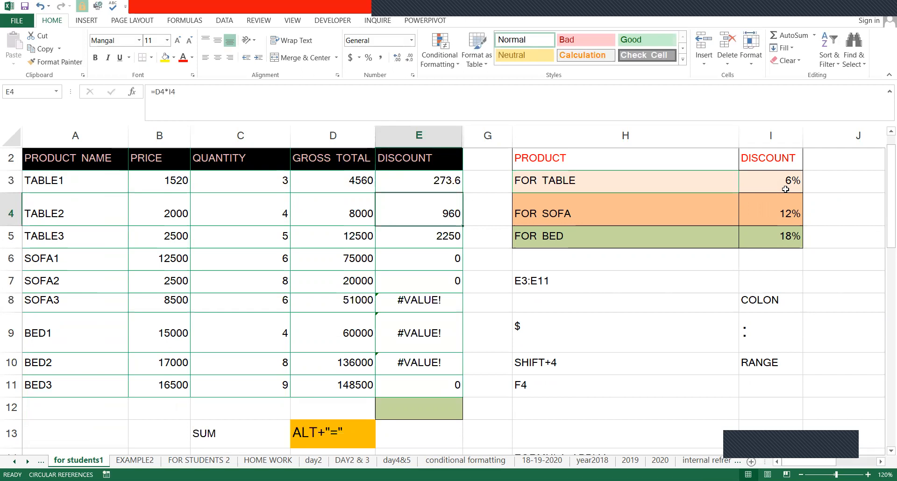
{"action": "key", "text": "Down"}
{"action": "key", "text": "F2"}
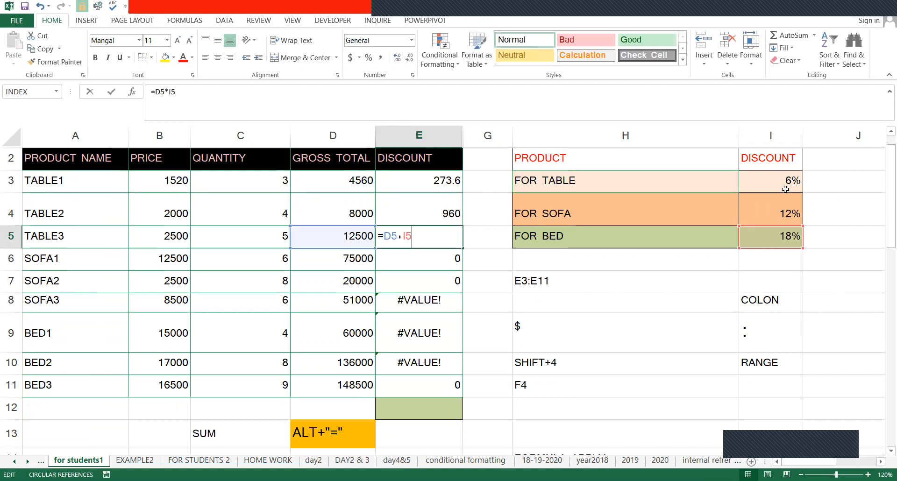
{"action": "key", "text": "Return"}
{"action": "key", "text": "Return"}
{"action": "key", "text": "Down"}
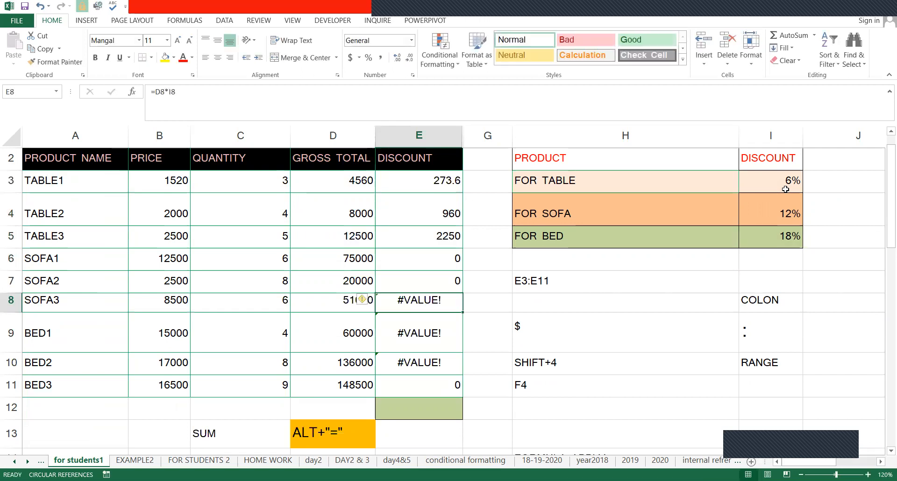
{"action": "key", "text": "Up"}
{"action": "key", "text": "Up"}
{"action": "key", "text": "Up"}
{"action": "key", "text": "Up"}
{"action": "key", "text": "Up"}
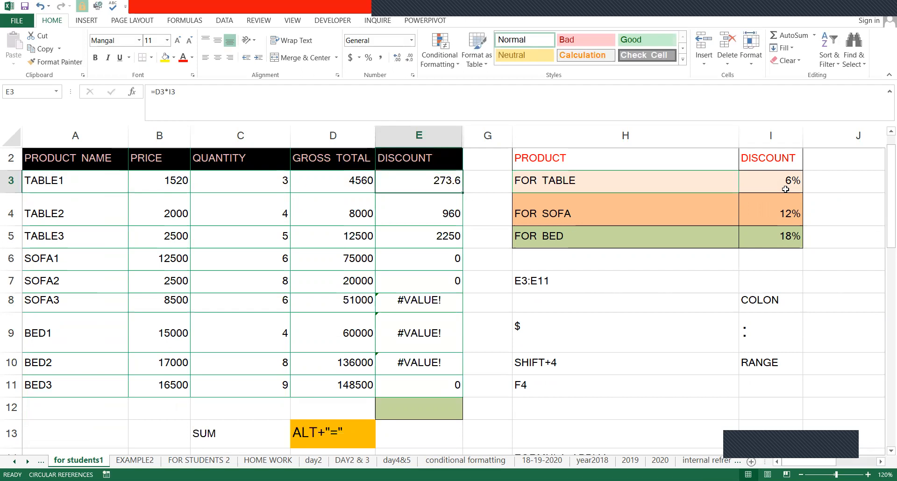
{"action": "key", "text": "shift+Down"}
{"action": "key", "text": "shift+Down"}
{"action": "key", "text": "shift+Down"}
{"action": "key", "text": "shift+Down"}
{"action": "key", "text": "shift+Down"}
{"action": "key", "text": "shift+Down"}
{"action": "key", "text": "shift+Down"}
{"action": "key", "text": "shift+Up"}
{"action": "key", "text": "shift+Up"}
{"action": "key", "text": "shift+Up"}
{"action": "key", "text": "shift+Up"}
{"action": "key", "text": "shift+Up"}
{"action": "key", "text": "shift+Up"}
{"action": "key", "text": "shift+Up"}
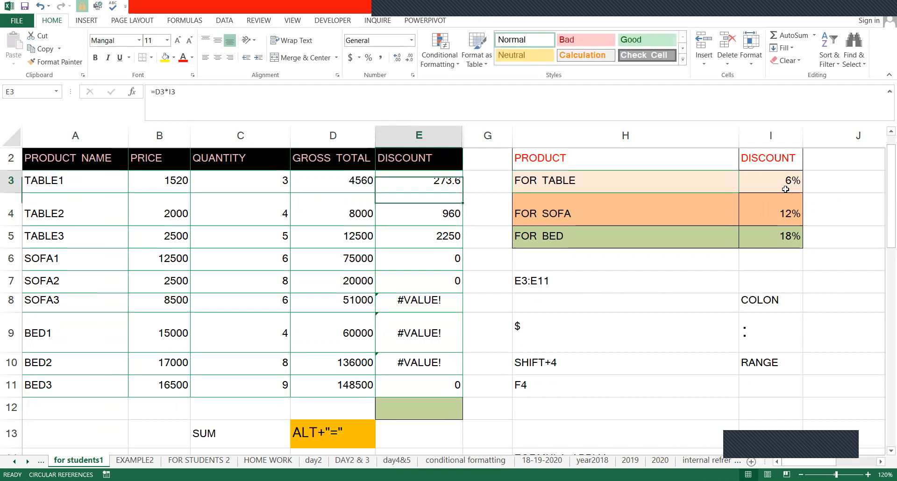
Try locking the row of the gross total reference in E3, making the formula =D$3*I3
{"action": "key", "text": "F2"}
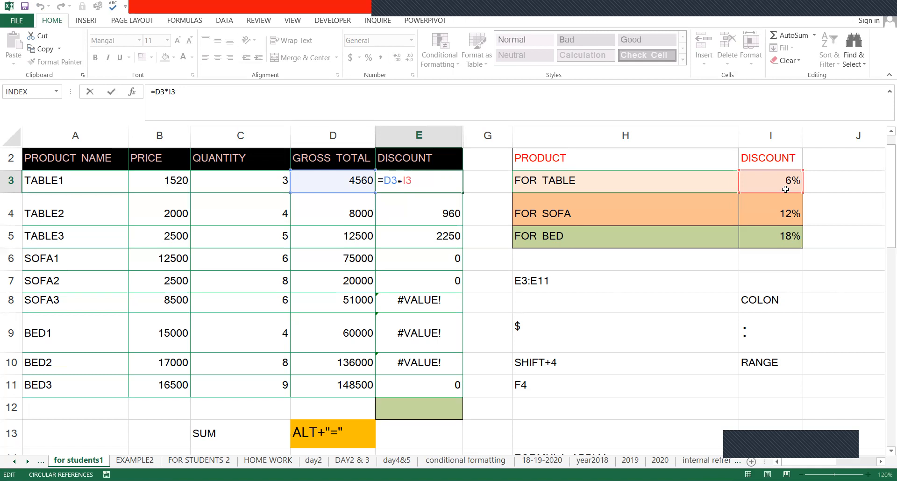
{"action": "key", "text": "Left"}
{"action": "key", "text": "Left"}
{"action": "type", "text": "$"}
{"action": "key", "text": "Return"}
Fill the formula =D$3*I3 from E3 down through E11 and check the copy in E4
{"action": "key", "text": "Up"}
{"action": "key", "text": "shift+Down"}
{"action": "key", "text": "shift+Down"}
{"action": "key", "text": "shift+Down"}
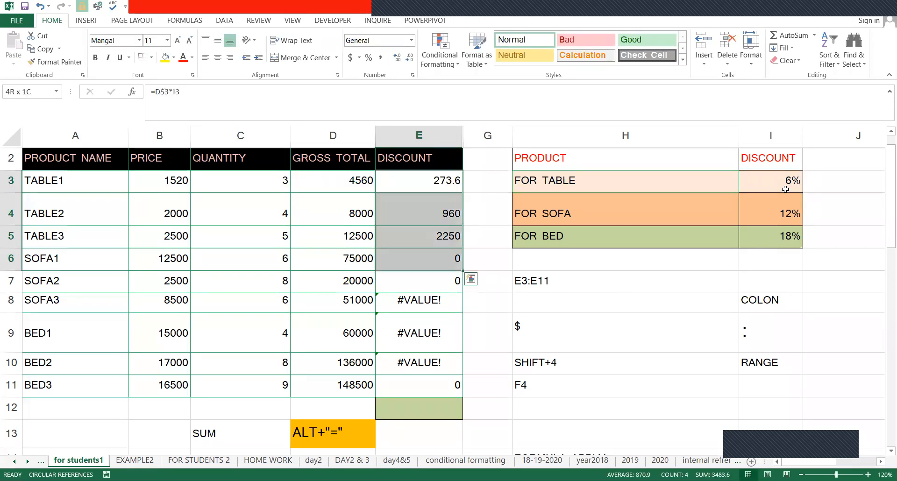
{"action": "key", "text": "shift+Down"}
{"action": "key", "text": "shift+Down"}
{"action": "key", "text": "shift+Down"}
{"action": "key", "text": "shift+Down"}
{"action": "key", "text": "shift+Down"}
{"action": "key", "text": "ctrl+d"}
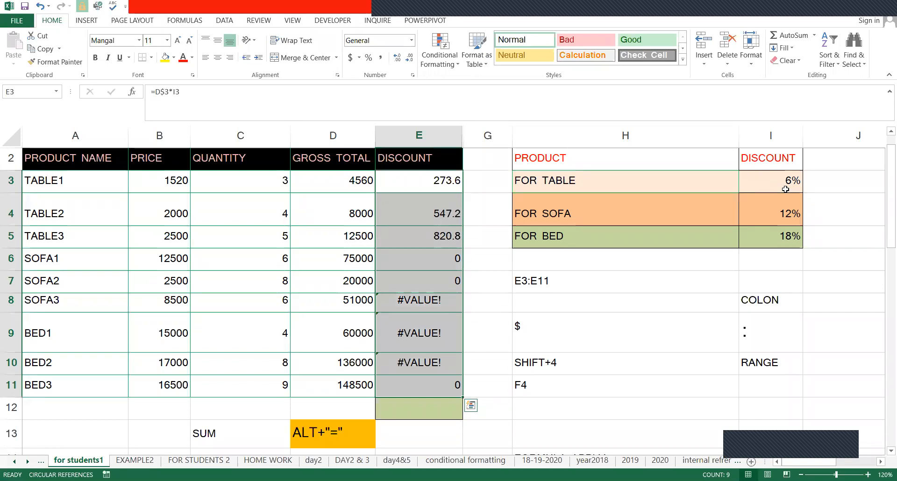
{"action": "key", "text": "Up"}
{"action": "key", "text": "Down"}
{"action": "key", "text": "Down"}
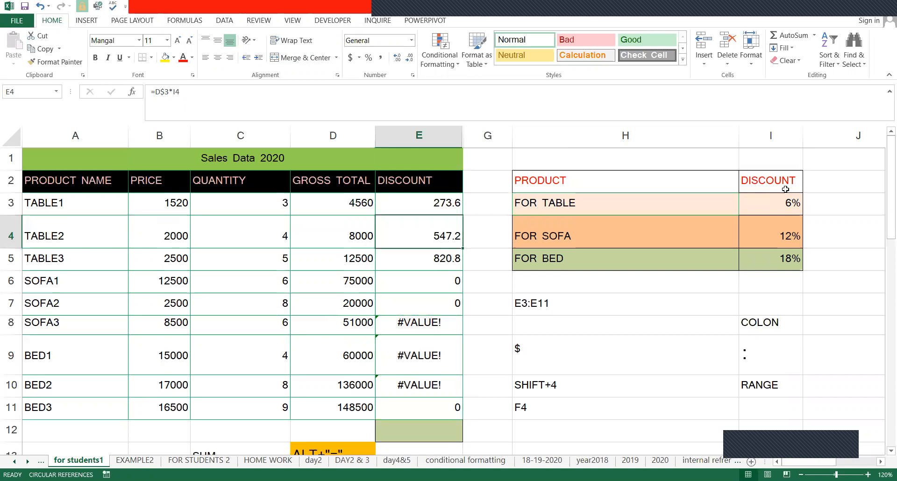
Unlock the gross total reference in E3 and lock the row of the rate reference instead, making the formula =D3*I$3
{"action": "key", "text": "Up"}
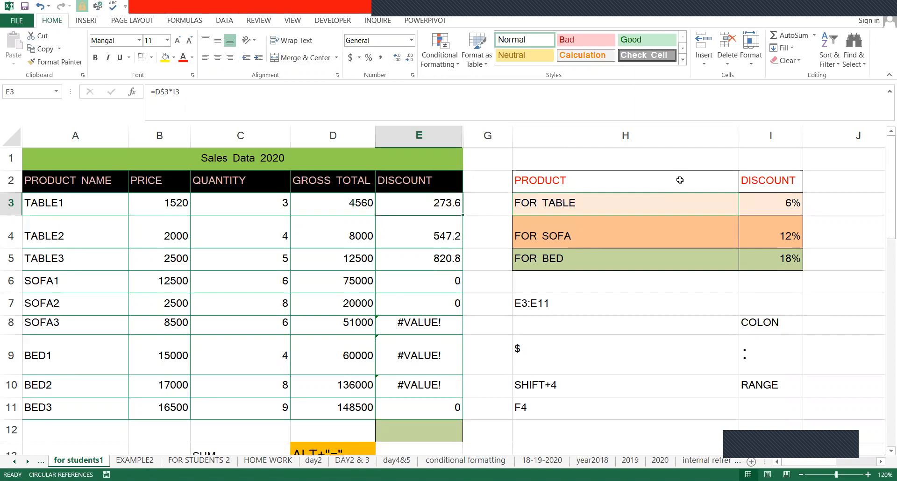
{"action": "key", "text": "F2"}
{"action": "key", "text": "Left"}
{"action": "key", "text": "Left"}
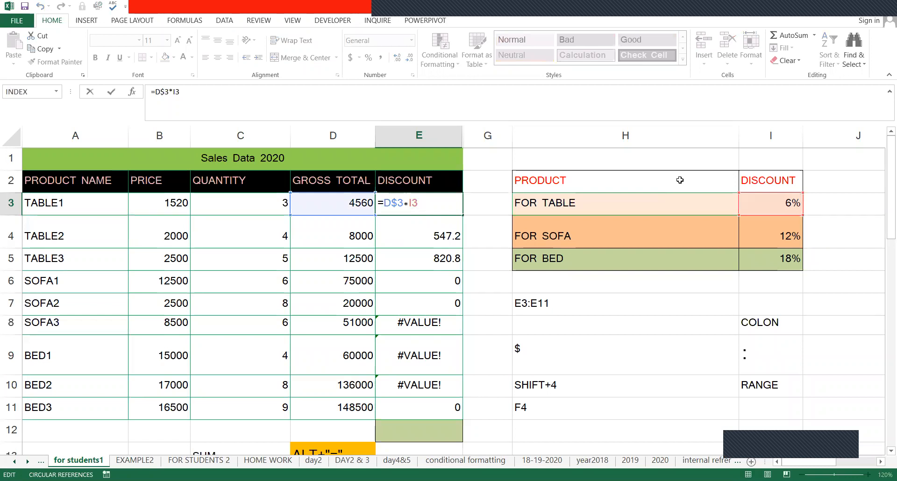
{"action": "key", "text": "Left"}
{"action": "key", "text": "Left"}
{"action": "key", "text": "BackSpace"}
{"action": "key", "text": "Right"}
{"action": "key", "text": "Right"}
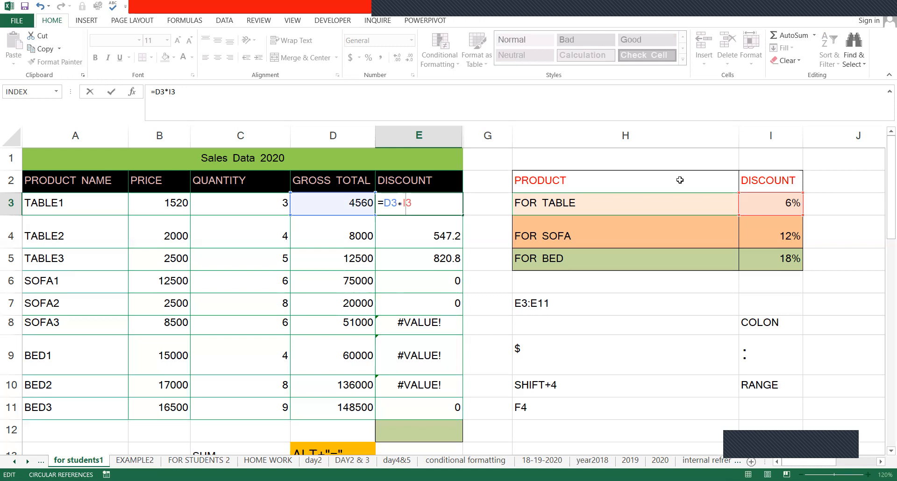
{"action": "key", "text": "F4"}
{"action": "key", "text": "F4"}
{"action": "key", "text": "Return"}
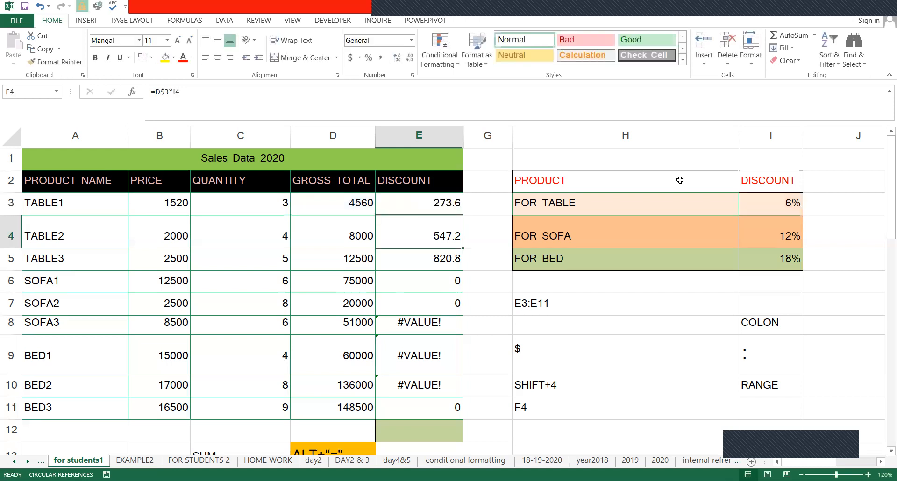
Fill the formula =D3*I$3 from E3 down through E11 of the discount column
{"action": "key", "text": "Up"}
{"action": "key", "text": "shift+Down"}
{"action": "key", "text": "shift+Down"}
{"action": "key", "text": "shift+Down"}
{"action": "key", "text": "shift+Down"}
{"action": "key", "text": "shift+Down"}
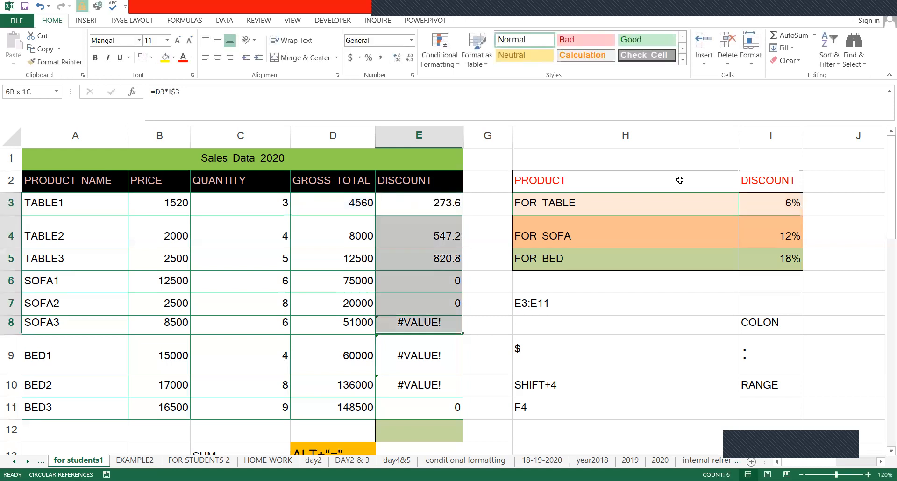
{"action": "key", "text": "shift+Down"}
{"action": "key", "text": "shift+Down"}
{"action": "key", "text": "shift+Down"}
{"action": "key", "text": "ctrl+d"}
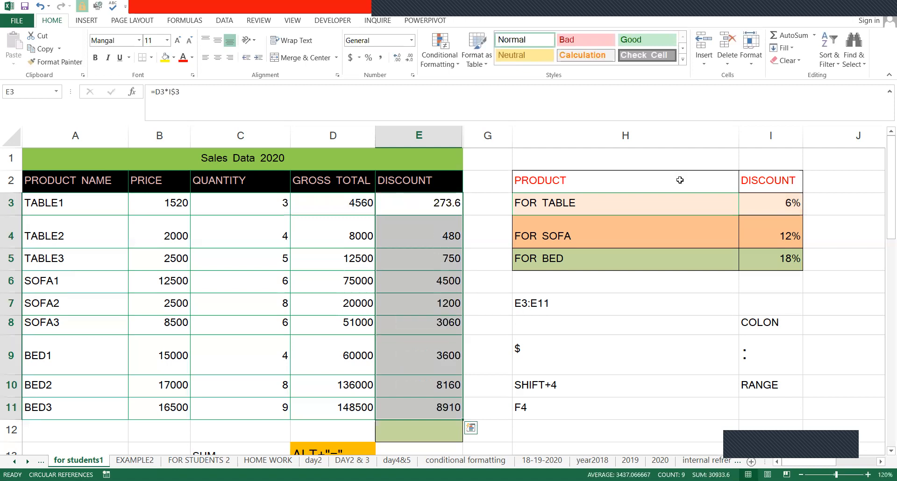
Examine the refilled discount formulas from E5 through E9, checking which rate cell each one references
{"action": "key", "text": "Down"}
{"action": "key", "text": "Down"}
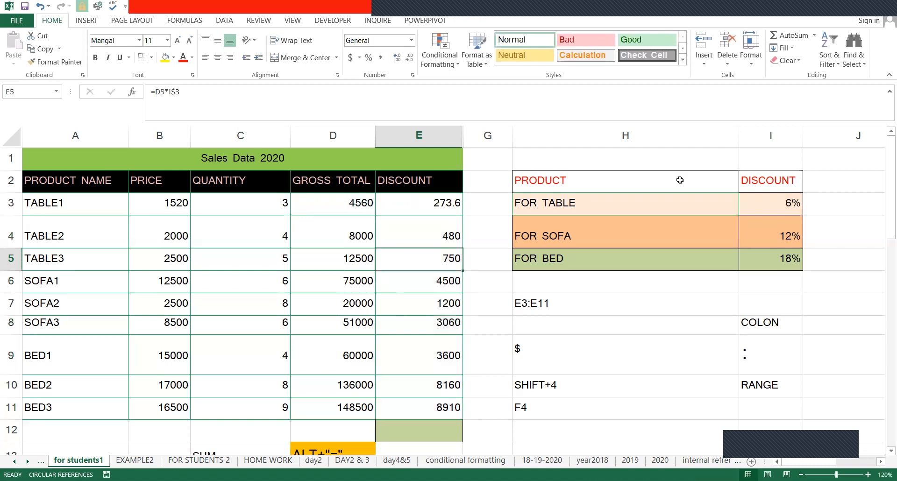
{"action": "key", "text": "Left"}
{"action": "key", "text": "Left"}
{"action": "key", "text": "Left"}
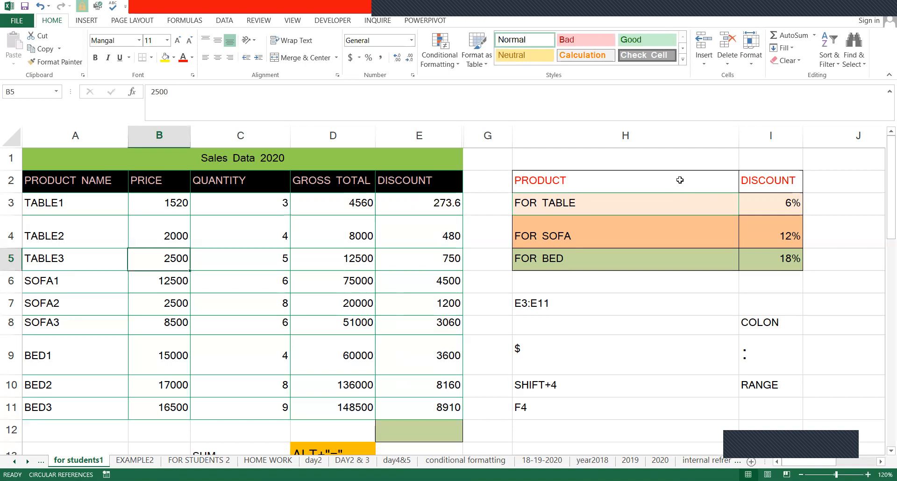
{"action": "key", "text": "Right"}
{"action": "key", "text": "Right"}
{"action": "key", "text": "Right"}
{"action": "key", "text": "F2"}
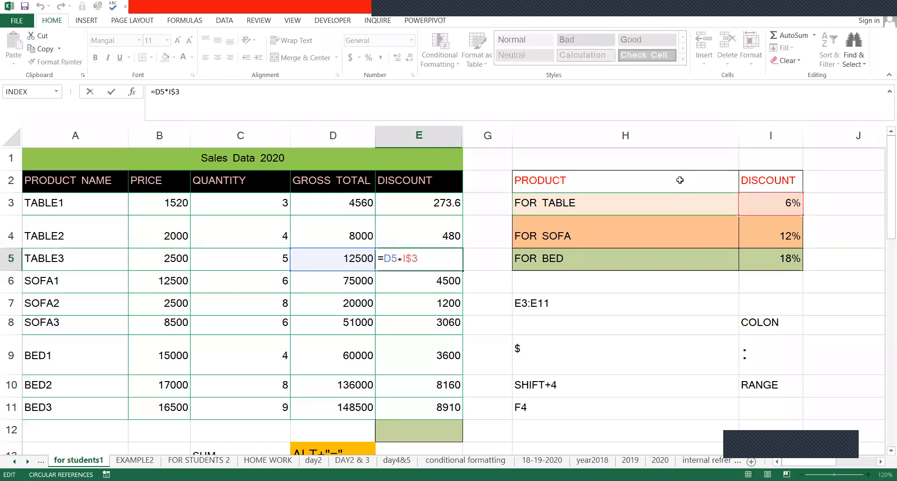
{"action": "key", "text": "Return"}
{"action": "key", "text": "F2"}
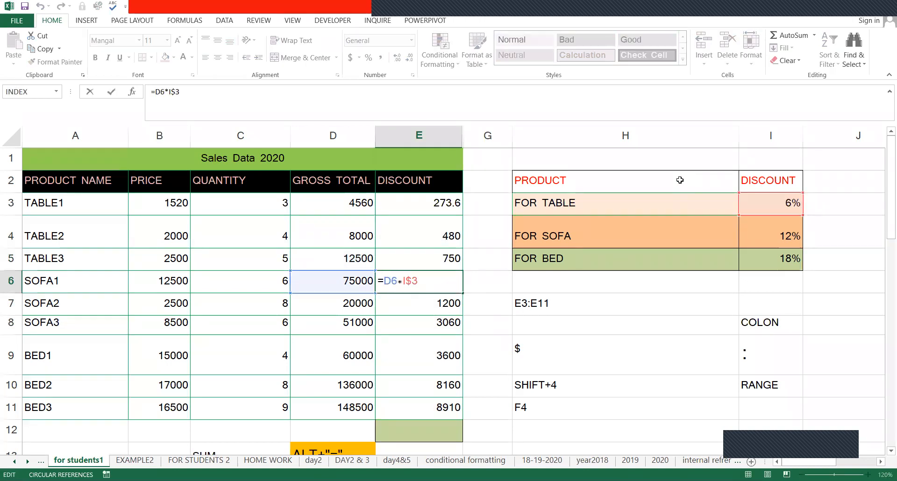
{"action": "key", "text": "Return"}
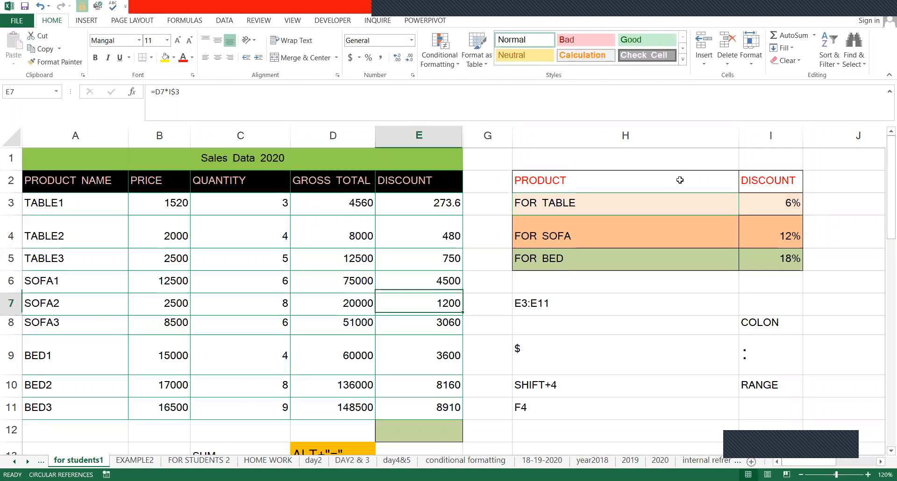
{"action": "key", "text": "Down"}
{"action": "key", "text": "Down"}
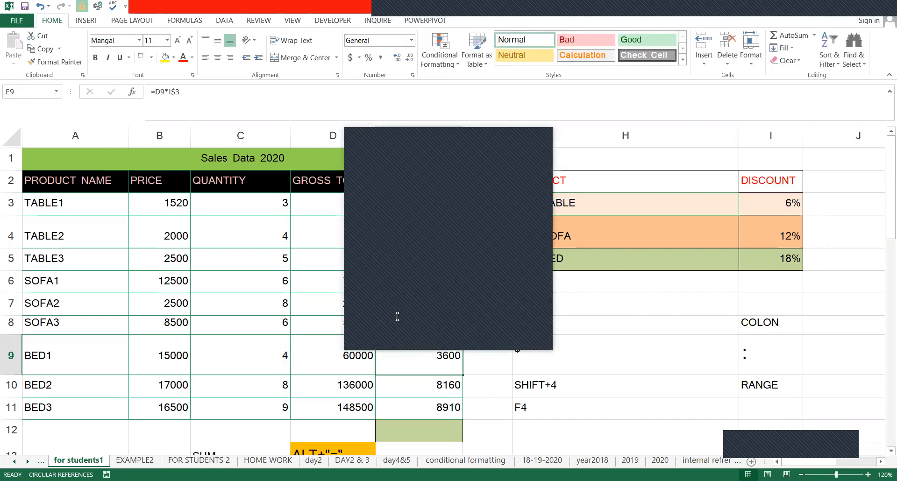
{"action": "type", "text": "OKAY"}
{"action": "key", "text": "Return"}
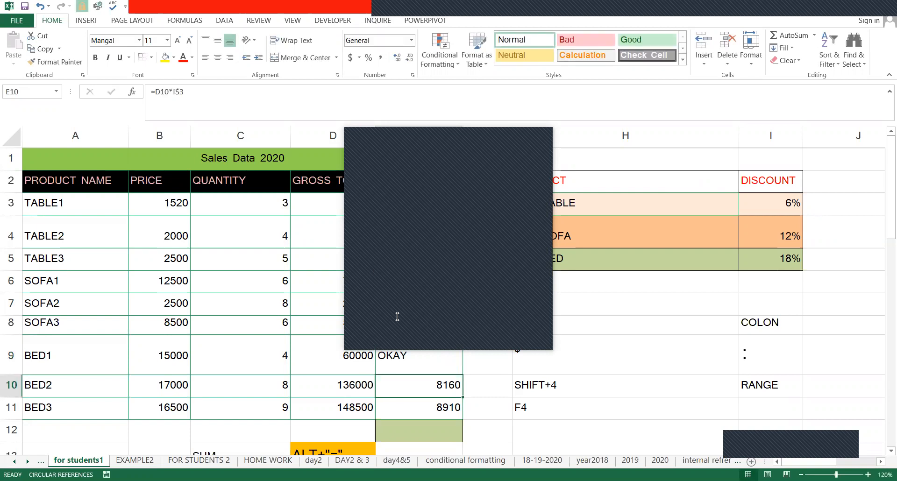
{"action": "left_click", "coordinate": [400, 311]}
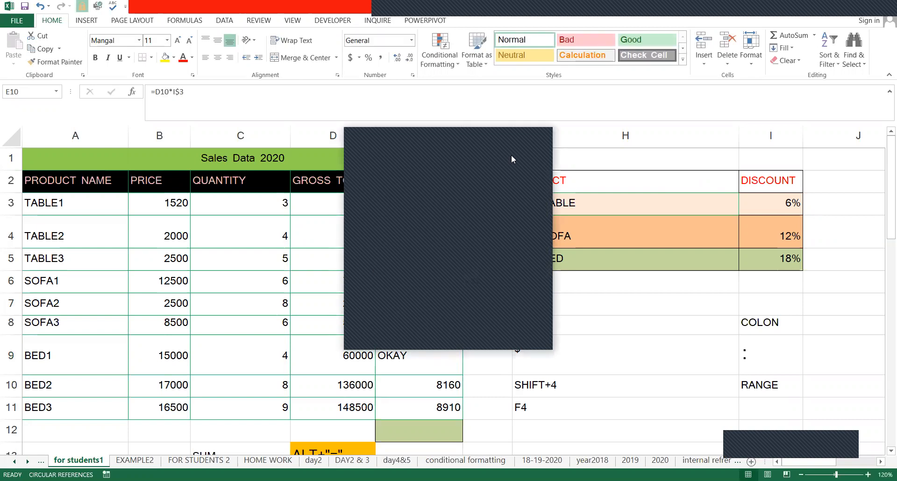
{"action": "left_click", "coordinate": [393, 355]}
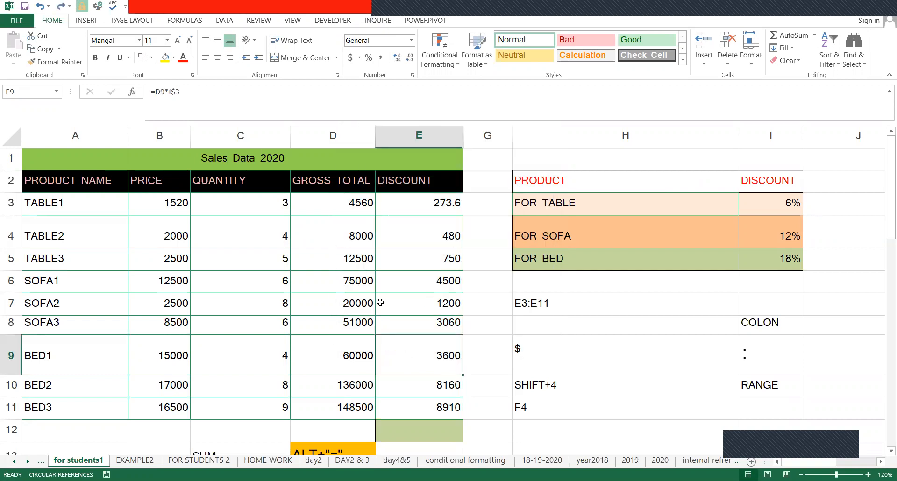
Inspect the SOFA1 discount formula in E6 and the sofa discount rate in I4
{"action": "double_click", "coordinate": [425, 284]}
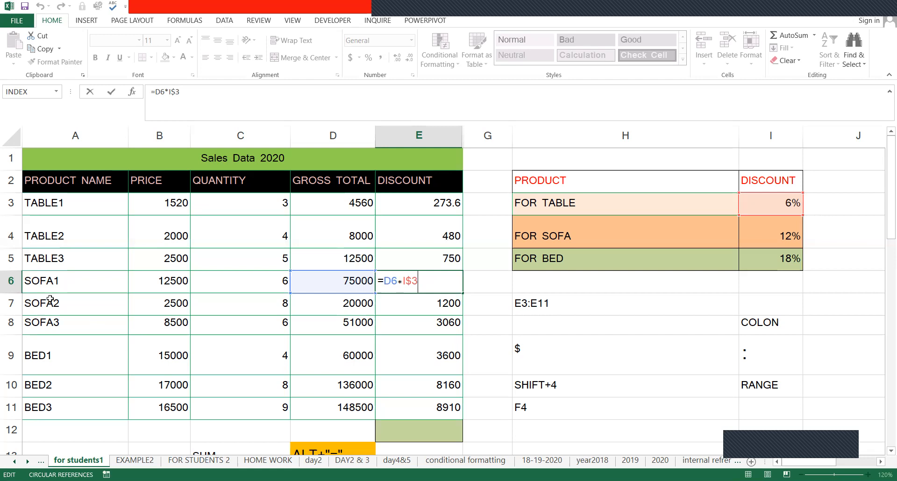
{"action": "left_click", "coordinate": [769, 231]}
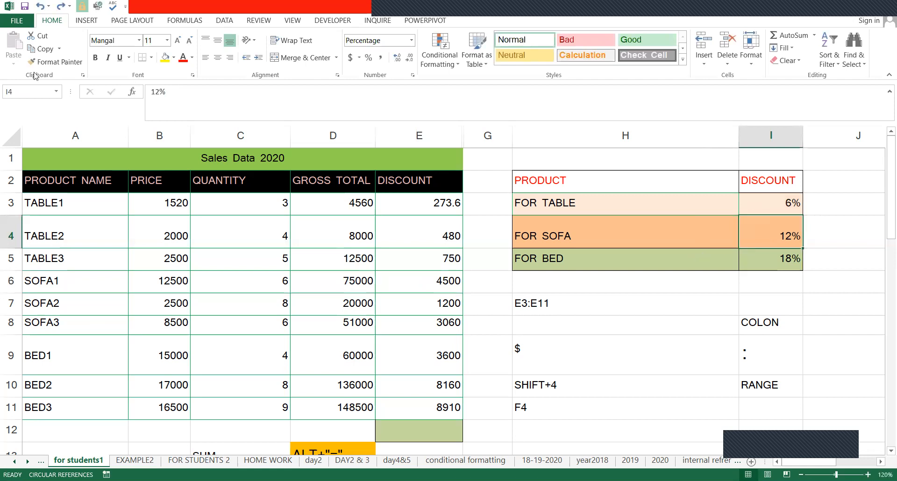
{"action": "left_click", "coordinate": [19, 90]}
{"action": "key", "text": "Escape"}
{"action": "double_click", "coordinate": [430, 286]}
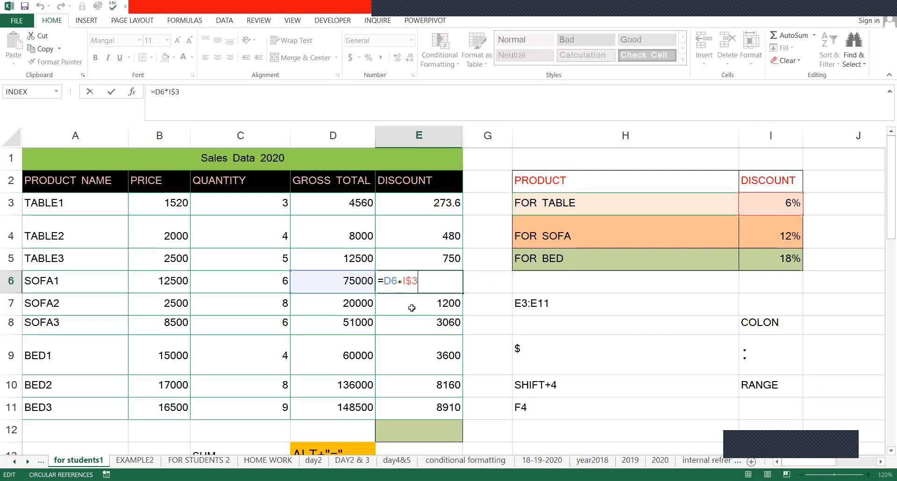
{"action": "key", "text": "Escape"}
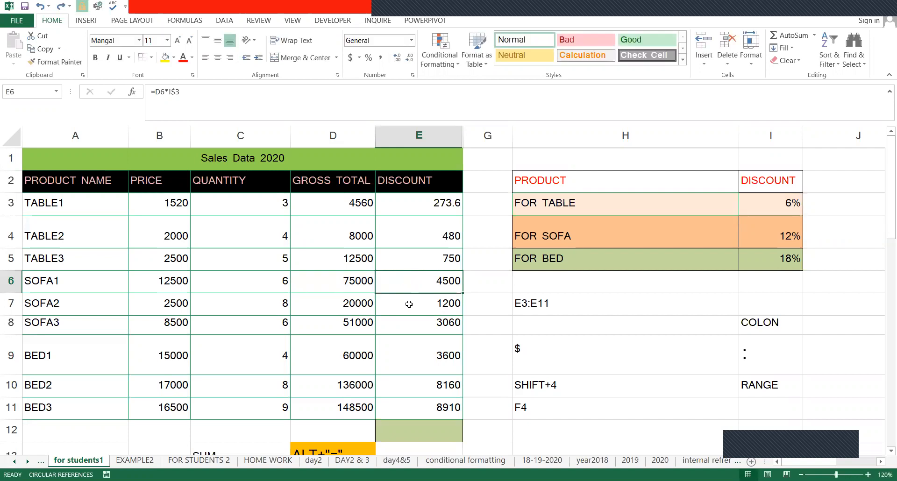
Replace the SOFA1 discount formula in E6 with =D6*I4 so that it points to the sofa rate
{"action": "type", "text": "="}
{"action": "key", "text": "Left"}
{"action": "type", "text": "*"}
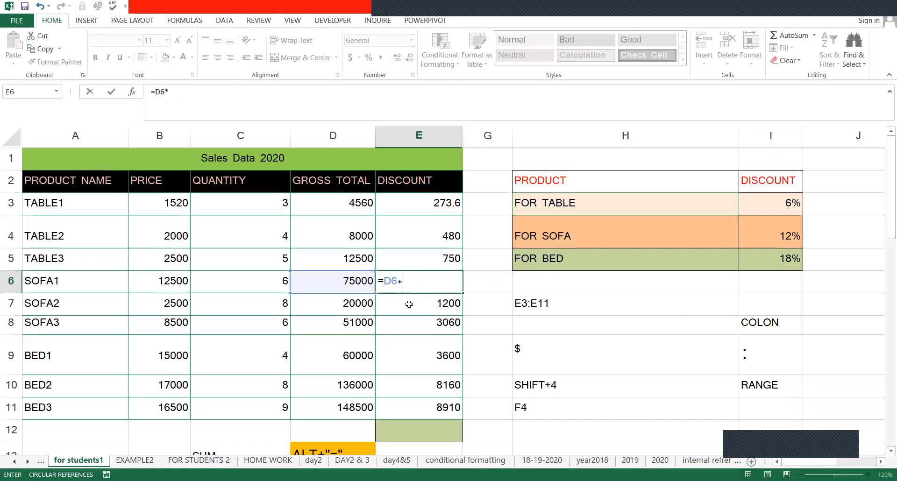
{"action": "key", "text": "Right"}
{"action": "key", "text": "Right"}
{"action": "key", "text": "Right"}
{"action": "key", "text": "Right"}
{"action": "key", "text": "Left"}
{"action": "key", "text": "Up"}
{"action": "key", "text": "Up"}
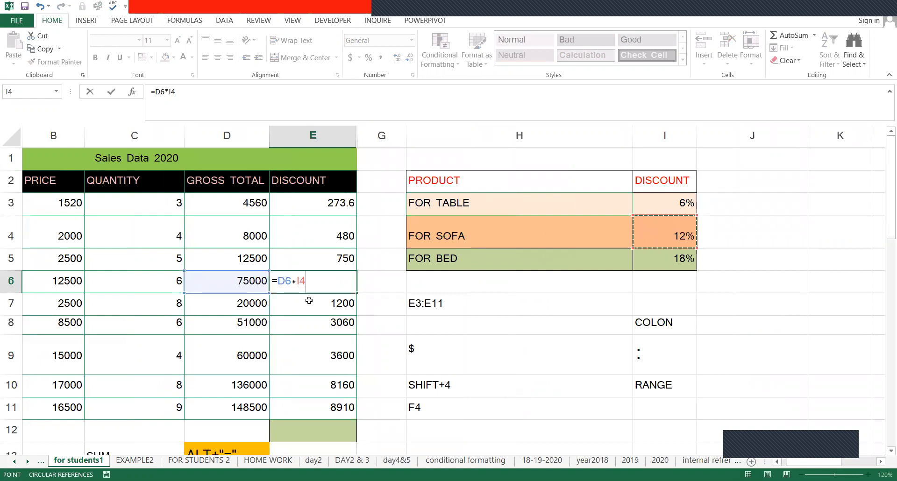
Lock the row of the sofa rate reference in E6, making the formula =D6*I$4
{"action": "left_click", "coordinate": [281, 280]}
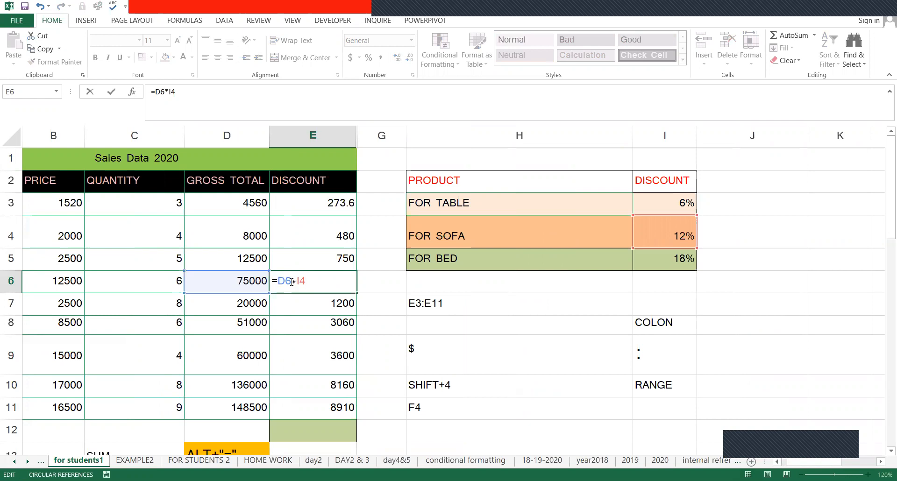
{"action": "key", "text": "Right"}
{"action": "key", "text": "Right"}
{"action": "key", "text": "Right"}
{"action": "key", "text": "Right"}
{"action": "type", "text": "$"}
{"action": "key", "text": "ctrl+Return"}
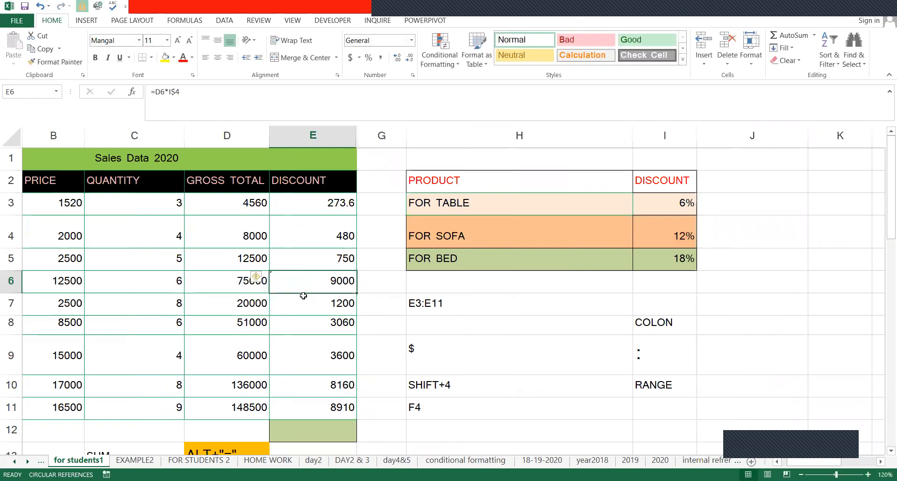
Fill the row-locked SOFA1 discount formula from E6 down to the SOFA2 and SOFA3 rows, E7 and E8
{"action": "key", "text": "shift+Down"}
{"action": "key", "text": "shift+Down"}
{"action": "key", "text": "ctrl+d"}
{"action": "key", "text": "Home"}
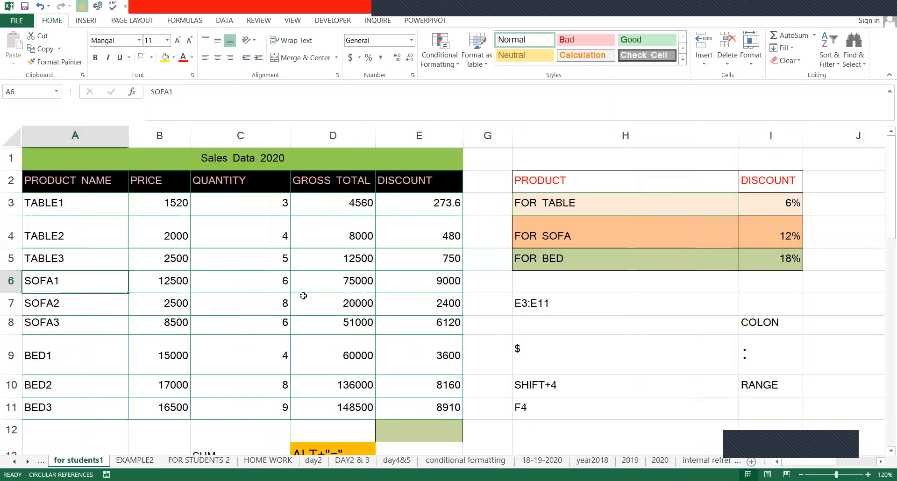
Replace the BED1 discount formula in E9 with =D9*I$5, using the bed discount rate with its row locked
{"action": "key", "text": "Down"}
{"action": "key", "text": "Down"}
{"action": "key", "text": "Down"}
{"action": "key", "text": "ctrl+Right"}
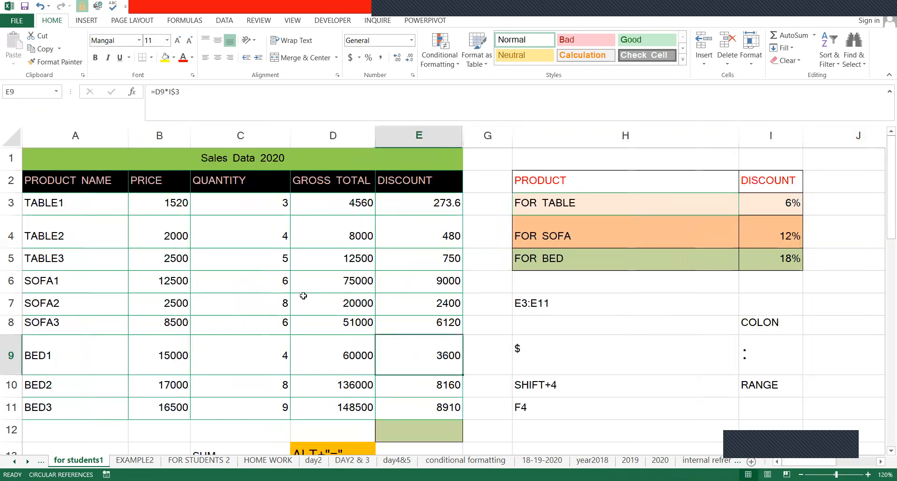
{"action": "type", "text": "="}
{"action": "key", "text": "Left"}
{"action": "type", "text": "*"}
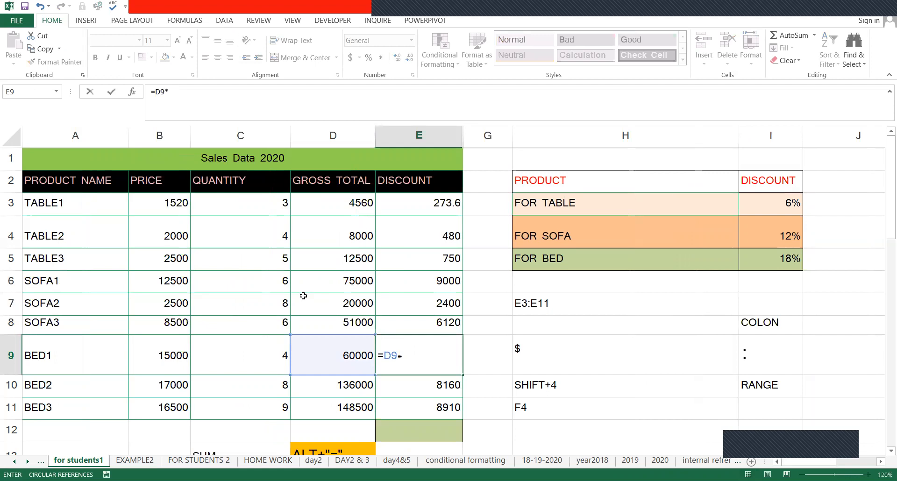
{"action": "left_click", "coordinate": [771, 258]}
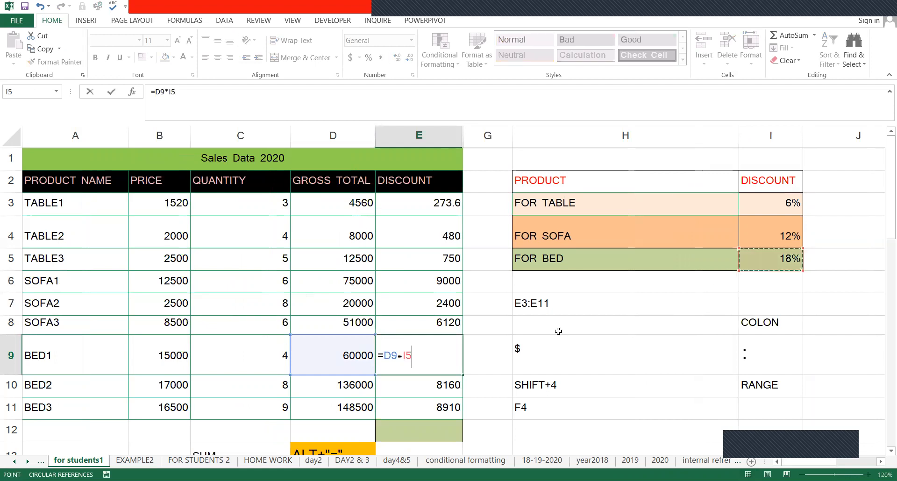
{"action": "key", "text": "F4"}
{"action": "key", "text": "F4"}
{"action": "key", "text": "Return"}
Fill the BED1 discount formula from E9 down through E11 for BED2 and BED3
{"action": "key", "text": "Up"}
{"action": "key", "text": "shift+Down"}
{"action": "key", "text": "shift+Down"}
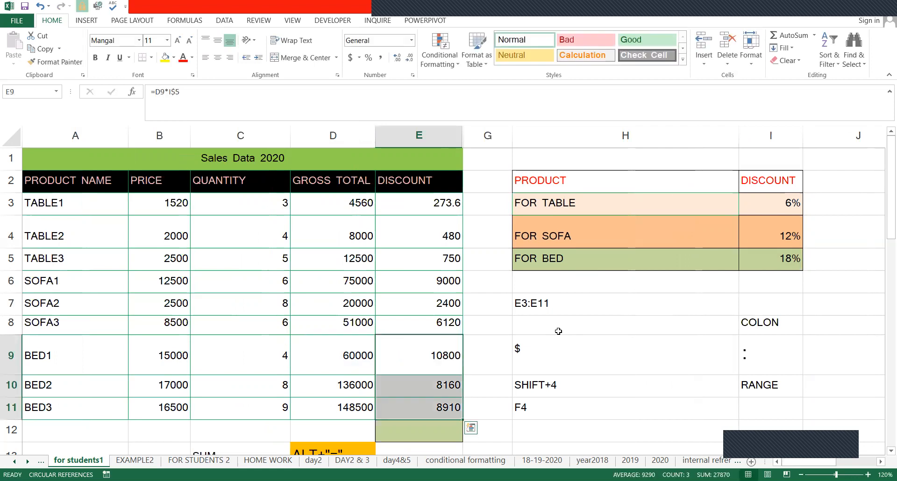
{"action": "key", "text": "ctrl+d"}
{"action": "key", "text": "Up"}
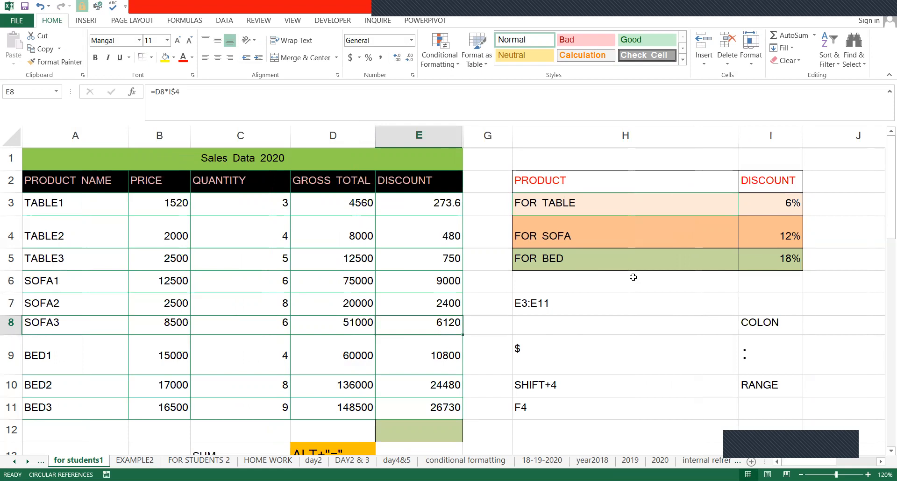
Look through the rest of the for students1 sheet and the worksheets from internal refrence onward to the text sheet
{"action": "scroll", "coordinate": [398, 356], "scroll_direction": "down", "scroll_amount": 9}
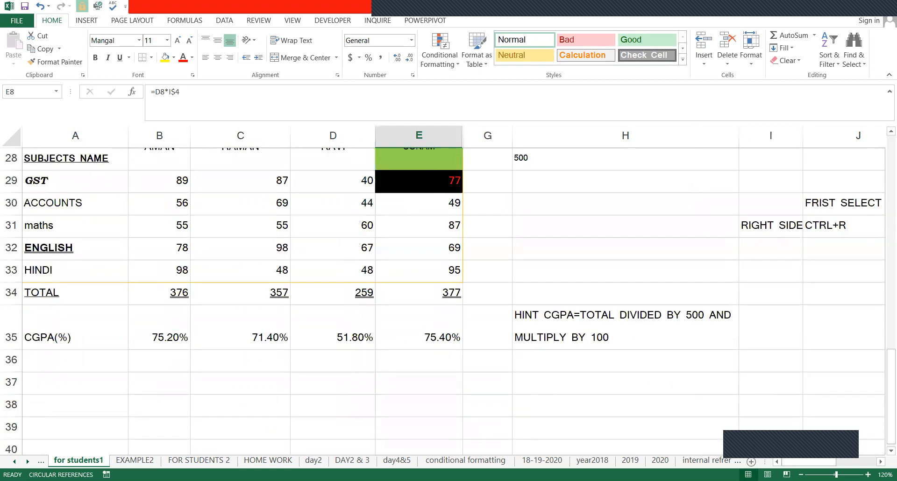
{"action": "scroll", "coordinate": [718, 460], "scroll_direction": "down", "scroll_amount": 5}
{"action": "left_click", "coordinate": [715, 460]}
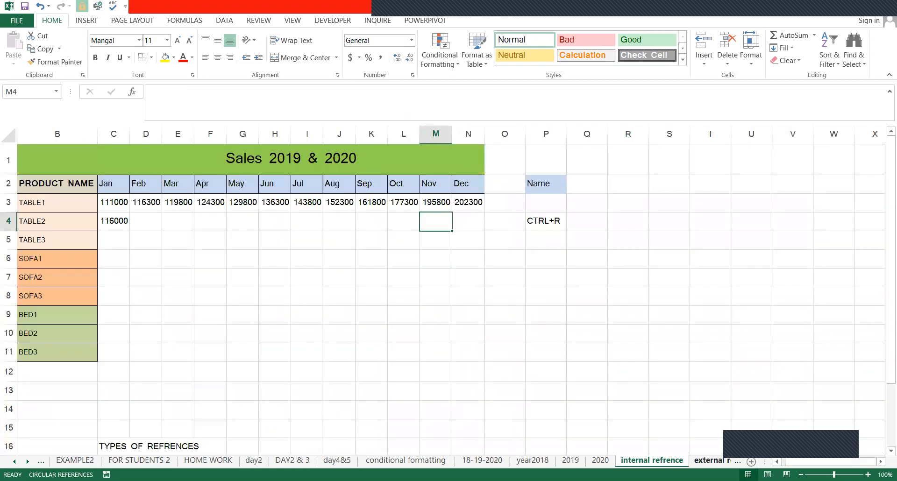
{"action": "key", "text": "ctrl+Page_Down"}
{"action": "key", "text": "ctrl+Page_Down"}
{"action": "key", "text": "ctrl+Page_Down"}
{"action": "key", "text": "ctrl+Page_Down"}
{"action": "key", "text": "ctrl+Page_Down"}
{"action": "key", "text": "ctrl+Page_Down"}
{"action": "key", "text": "ctrl+Page_Down"}
{"action": "key", "text": "ctrl+Page_Down"}
{"action": "key", "text": "ctrl+Page_Down"}
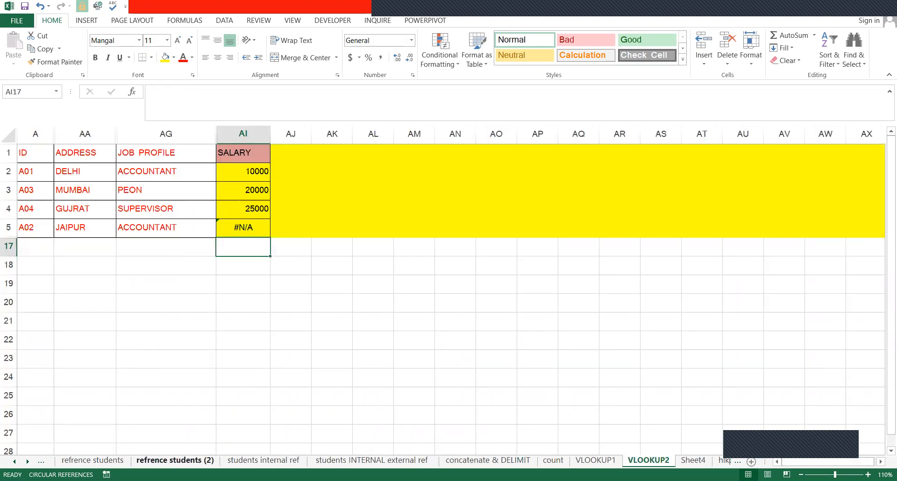
{"action": "key", "text": "ctrl+Page_Down"}
{"action": "key", "text": "ctrl+Page_Down"}
{"action": "key", "text": "ctrl+Page_Down"}
{"action": "key", "text": "ctrl+Page_Down"}
{"action": "key", "text": "ctrl+Page_Down"}
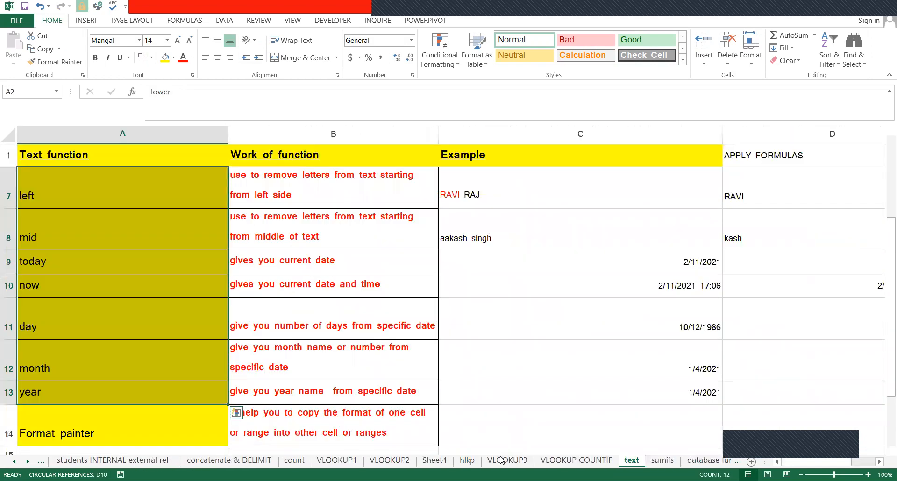
Review the lookup worksheets back from VLOOKUP COUNTIF through hlkp and VLOOKUP1 to the count sheet
{"action": "left_click", "coordinate": [502, 460]}
{"action": "left_click", "coordinate": [551, 460]}
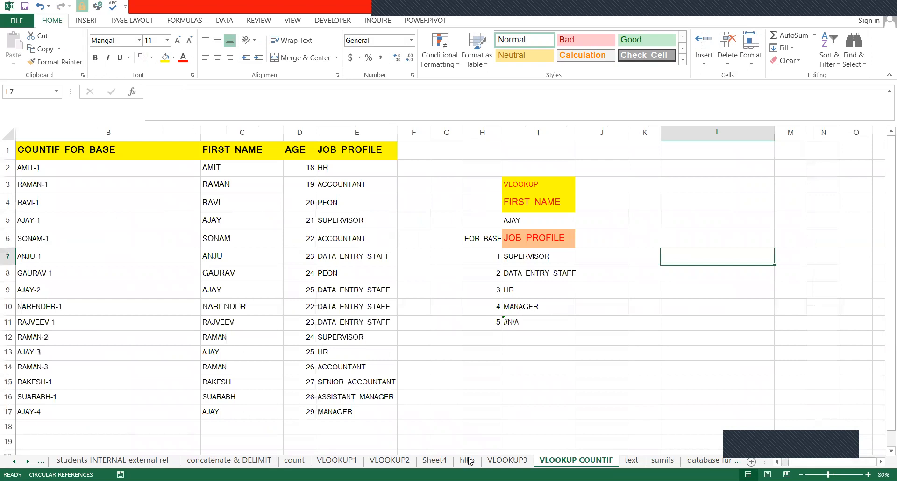
{"action": "left_click", "coordinate": [469, 460]}
{"action": "left_click", "coordinate": [396, 461]}
{"action": "left_click", "coordinate": [348, 461]}
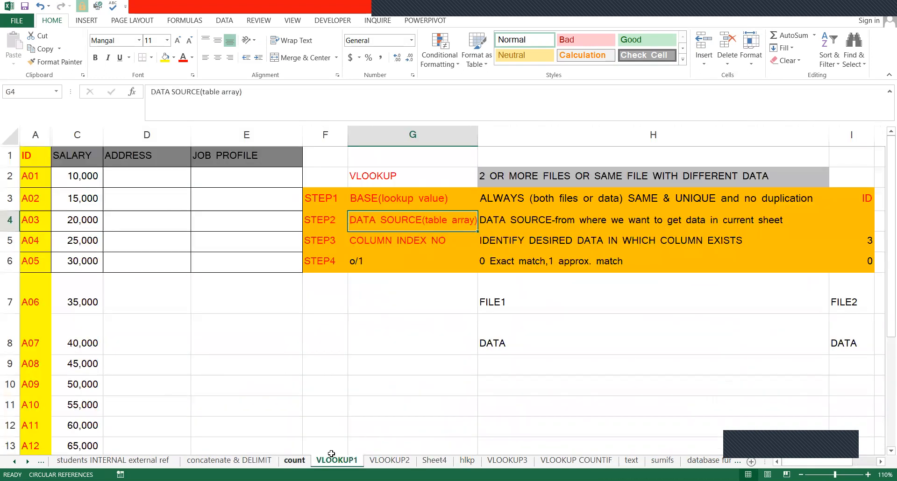
{"action": "left_click", "coordinate": [294, 461]}
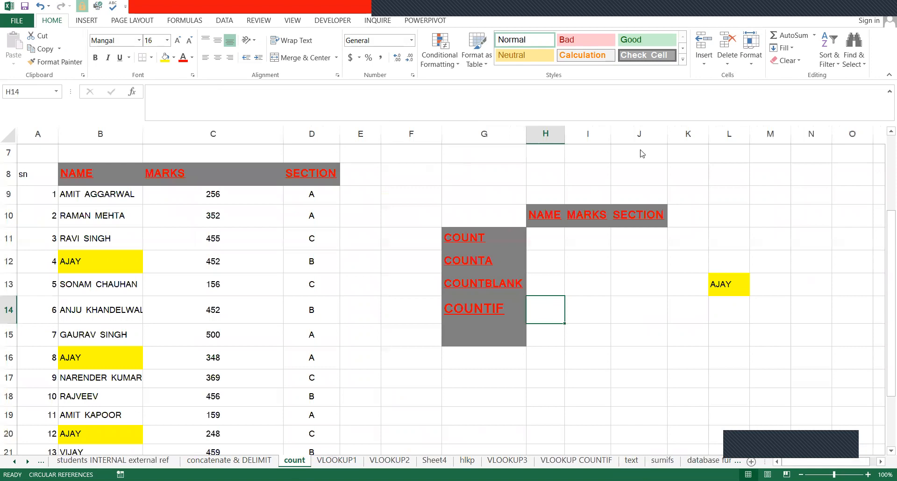
{"action": "scroll", "coordinate": [669, 284], "scroll_direction": "up", "scroll_amount": 2}
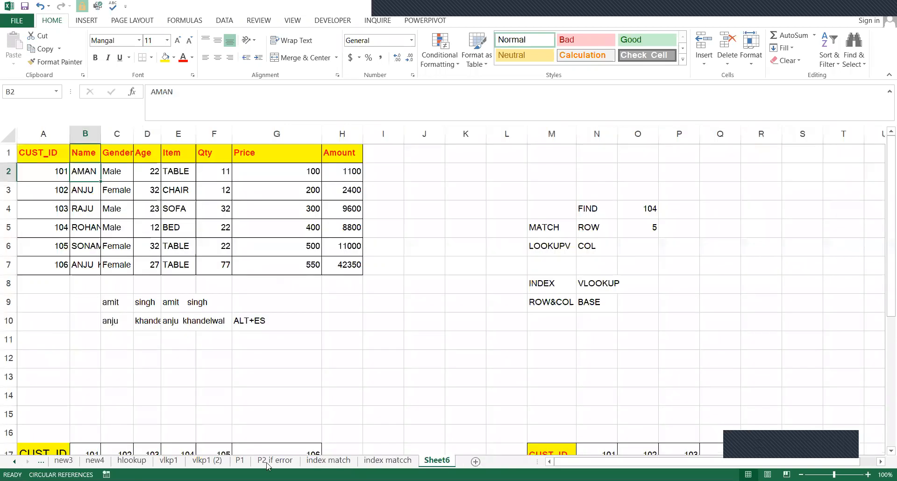
On the vlkp1 (2) sheet, clear the shift timing VLOOKUP results from I3 downward and start a new formula in I3
{"action": "left_click", "coordinate": [268, 461]}
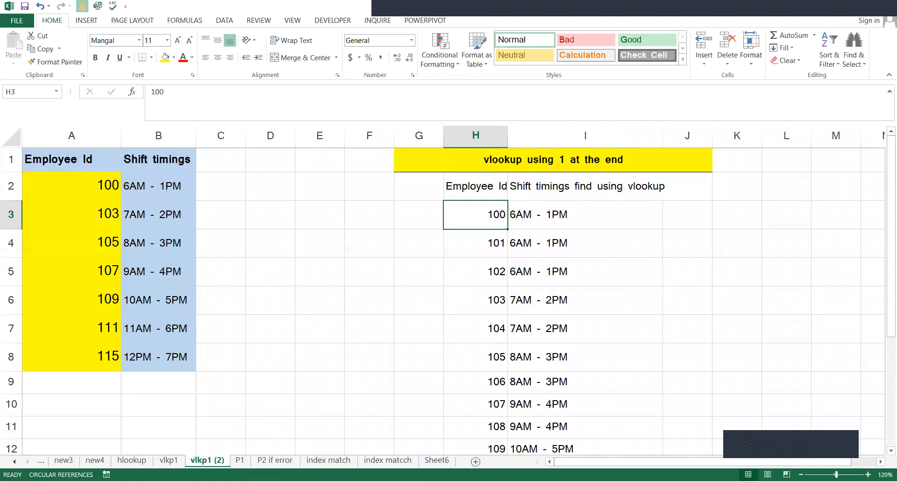
{"action": "key", "text": "shift+Down"}
{"action": "key", "text": "shift+Down"}
{"action": "key", "text": "shift+Down"}
{"action": "key", "text": "shift+Down"}
{"action": "key", "text": "shift+Down"}
{"action": "key", "text": "shift+Down"}
{"action": "key", "text": "shift+Down"}
{"action": "key", "text": "shift+Down"}
{"action": "key", "text": "shift+Down"}
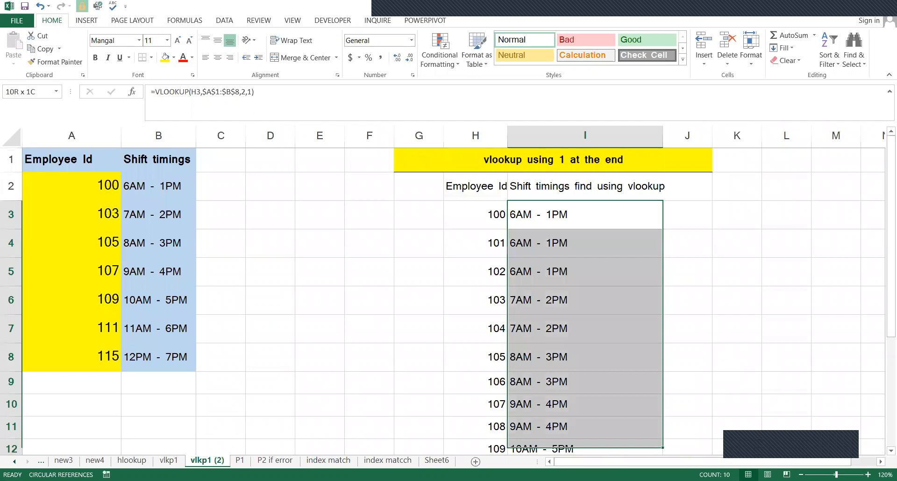
{"action": "key", "text": "shift+Down"}
{"action": "key", "text": "shift+Down"}
{"action": "key", "text": "shift+Down"}
{"action": "key", "text": "shift+Down"}
{"action": "key", "text": "shift+Down"}
{"action": "key", "text": "shift+Down"}
{"action": "key", "text": "Up"}
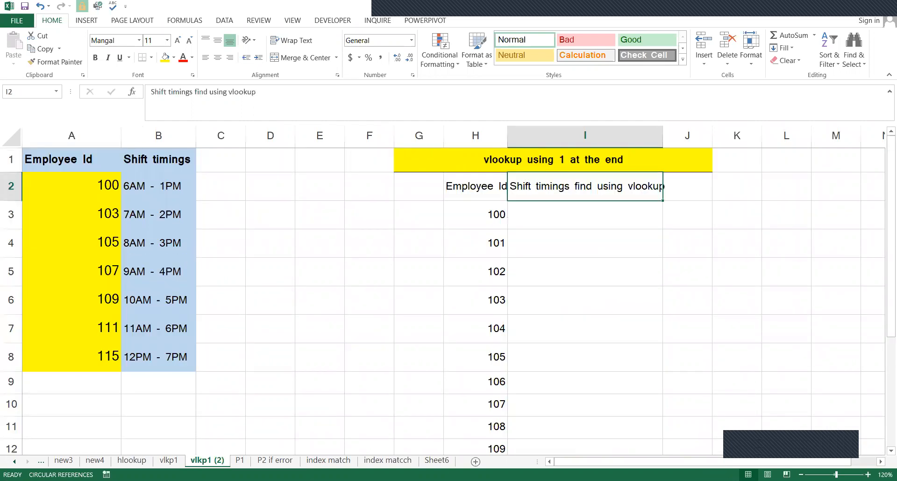
{"action": "key", "text": "Down"}
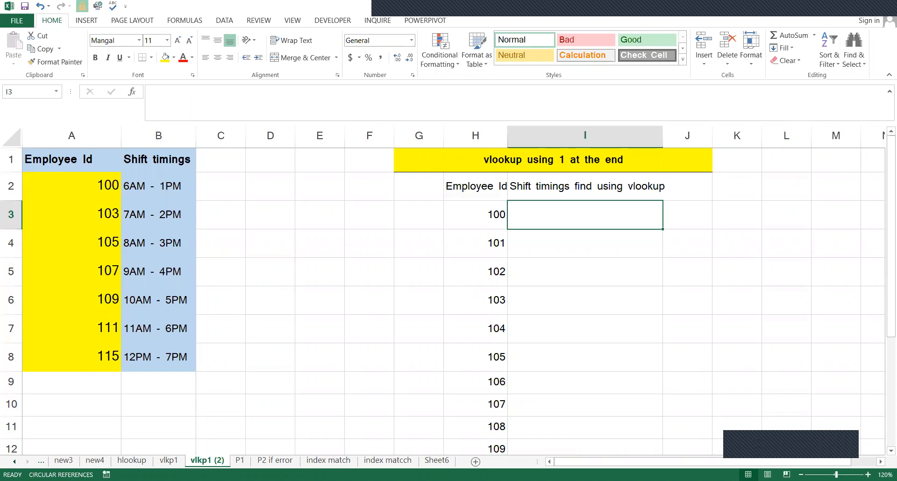
{"action": "type", "text": "="}
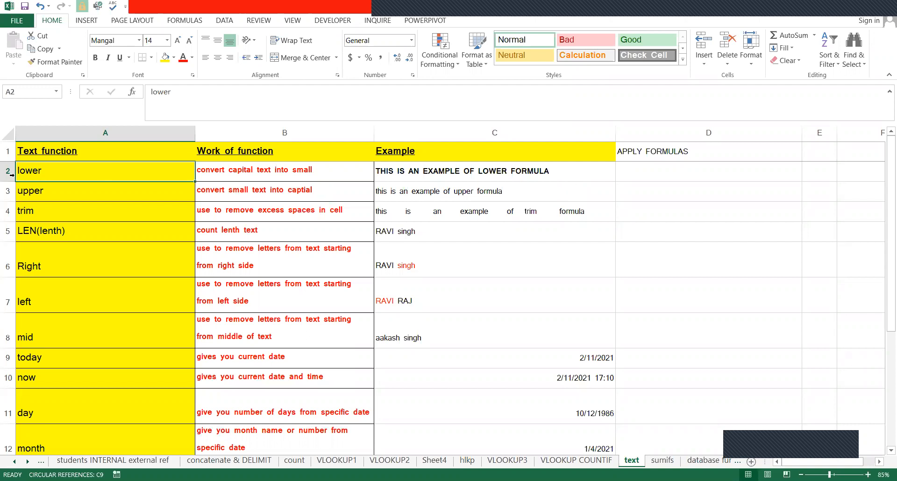
Examine the text sheet's functions, their descriptions and examples, and the columns beside them
{"action": "left_click", "coordinate": [99, 157]}
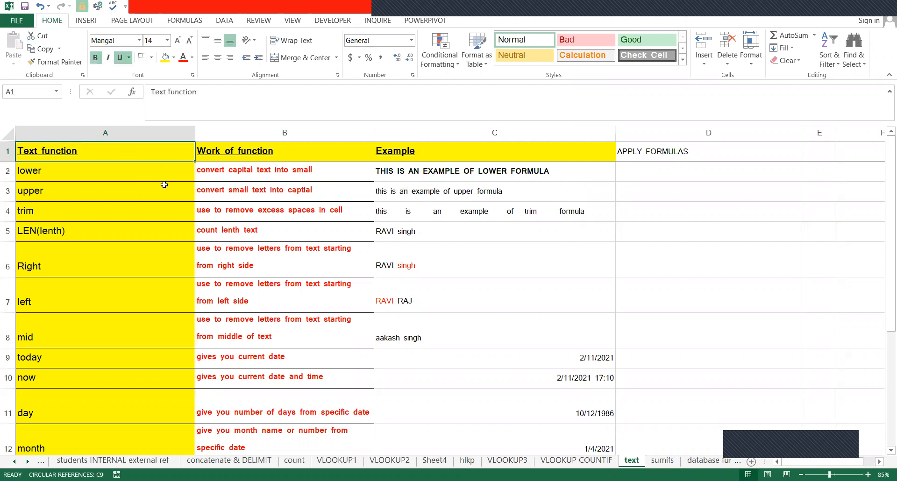
{"action": "left_click", "coordinate": [67, 193]}
{"action": "key", "text": "Down"}
{"action": "key", "text": "Down"}
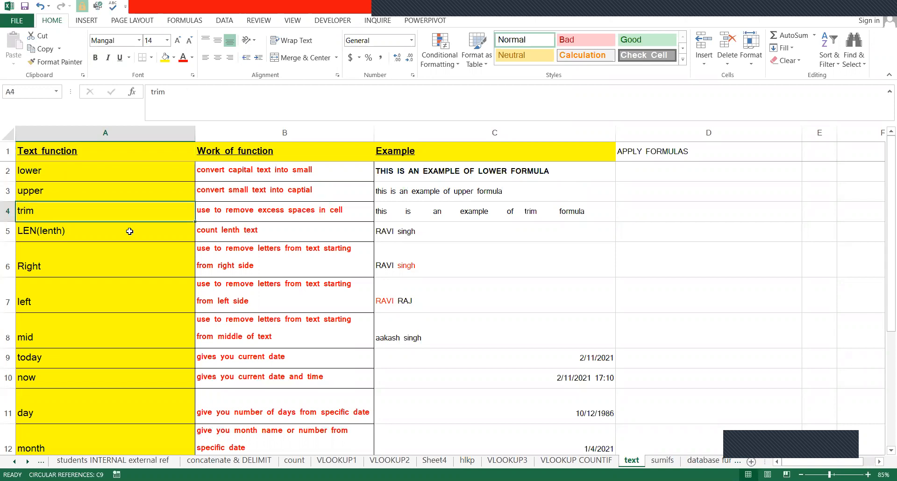
{"action": "left_click", "coordinate": [629, 171]}
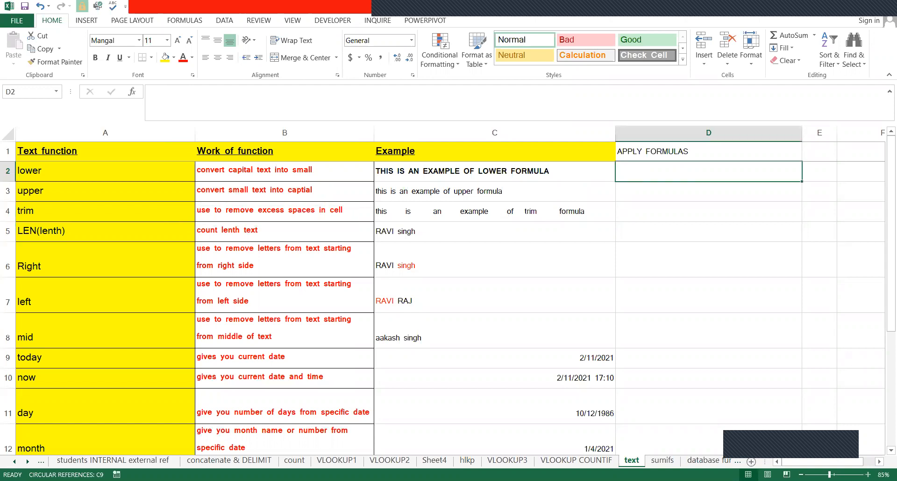
{"action": "scroll", "coordinate": [444, 290], "scroll_direction": "up", "scroll_amount": 2}
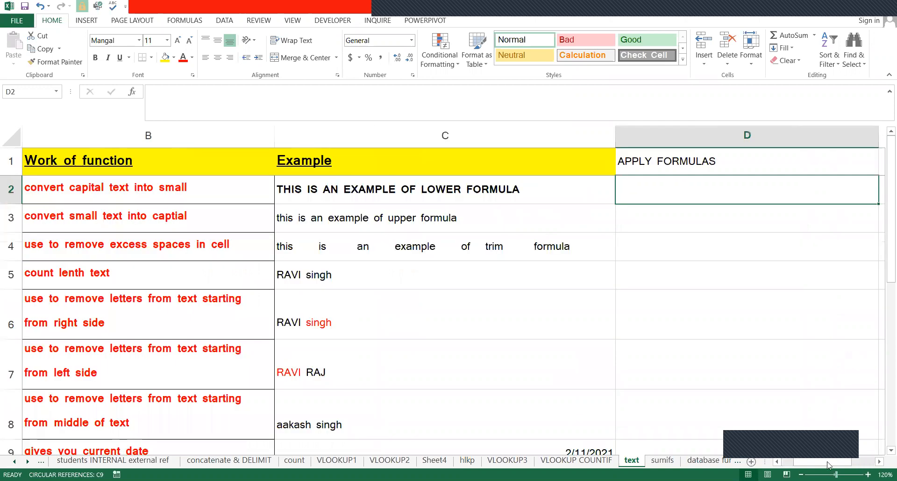
{"action": "scroll", "coordinate": [443, 290], "scroll_direction": "left", "scroll_amount": 1}
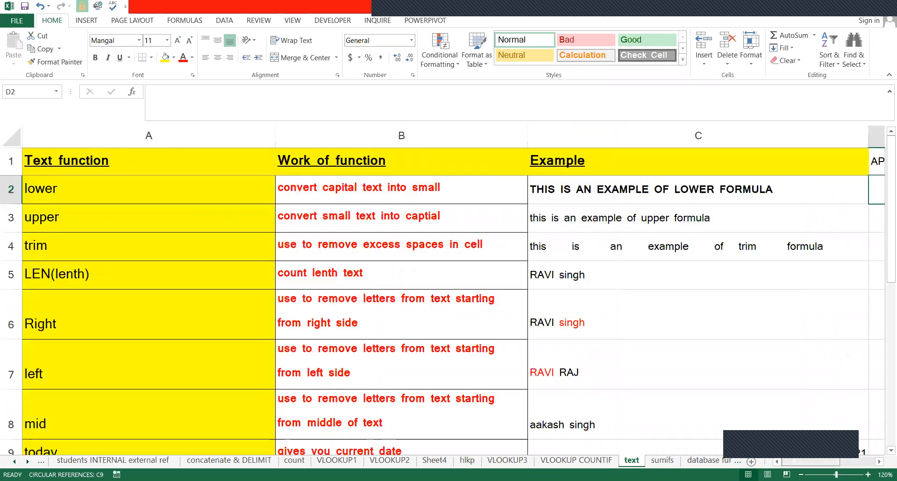
{"action": "scroll", "coordinate": [824, 425], "scroll_direction": "right", "scroll_amount": 1}
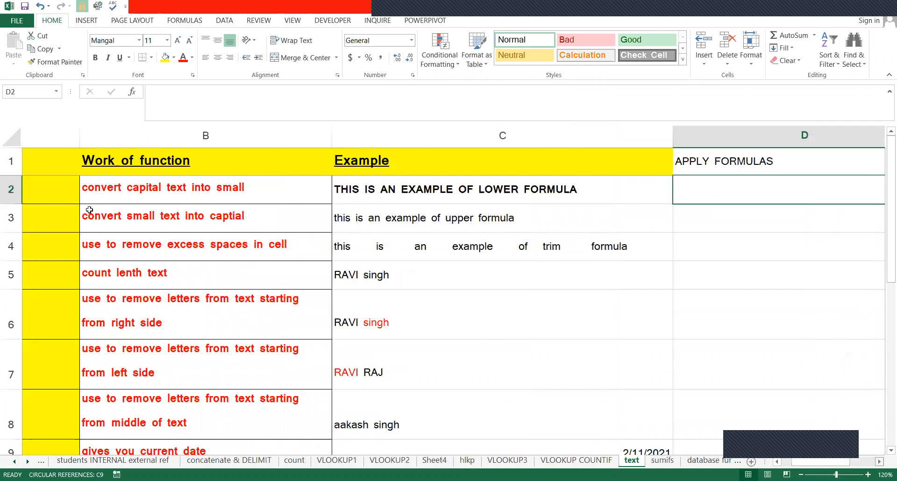
{"action": "scroll", "coordinate": [384, 195], "scroll_direction": "right", "scroll_amount": 1}
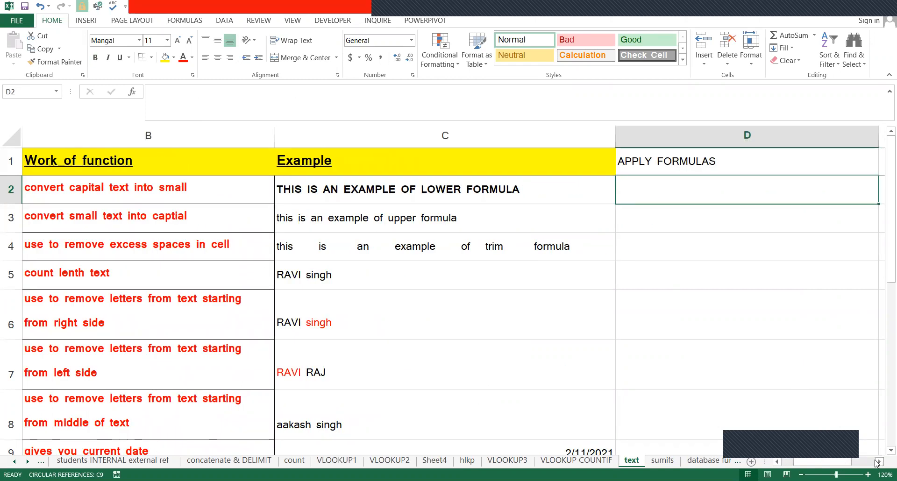
{"action": "scroll", "coordinate": [663, 357], "scroll_direction": "right", "scroll_amount": 1}
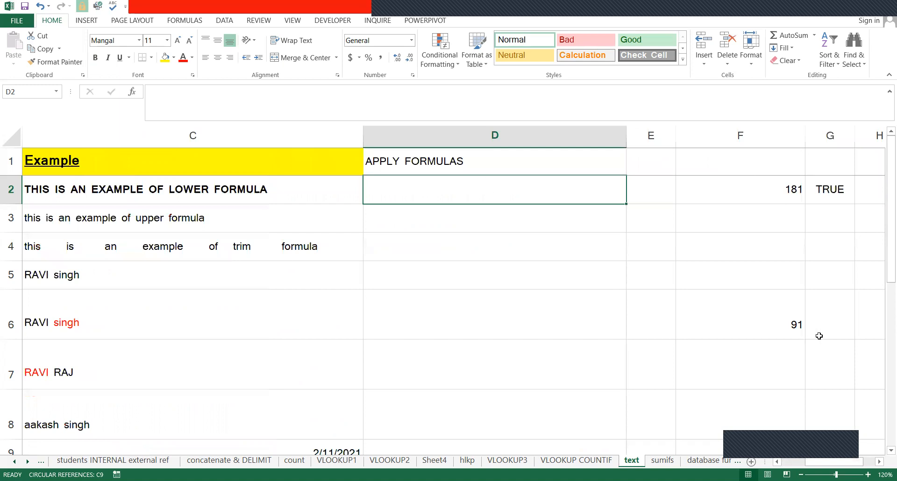
Clear the stray values in F2:G7 beside the Apply Formulas column of the text sheet
{"action": "key", "text": "ctrl+Home"}
{"action": "key", "text": "ctrl+Right"}
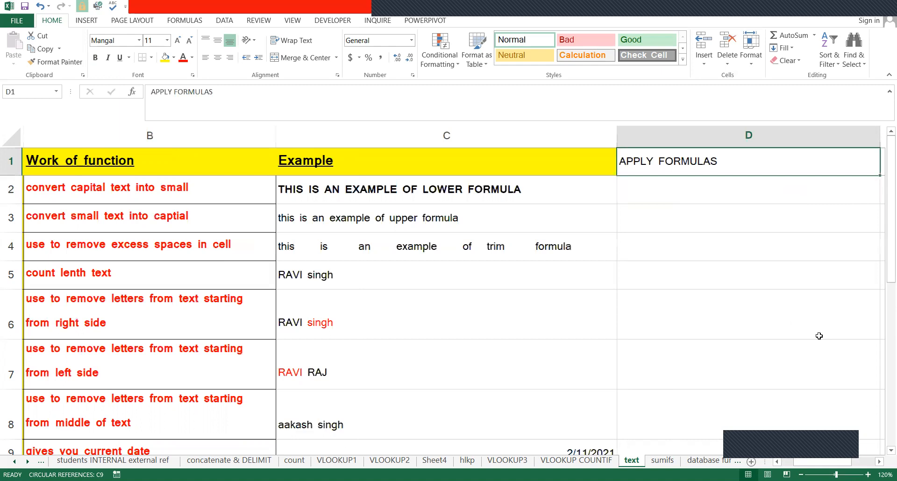
{"action": "key", "text": "Right"}
{"action": "key", "text": "Right"}
{"action": "key", "text": "Down"}
{"action": "key", "text": "shift+Right"}
{"action": "key", "text": "shift+Down"}
{"action": "key", "text": "shift+Down"}
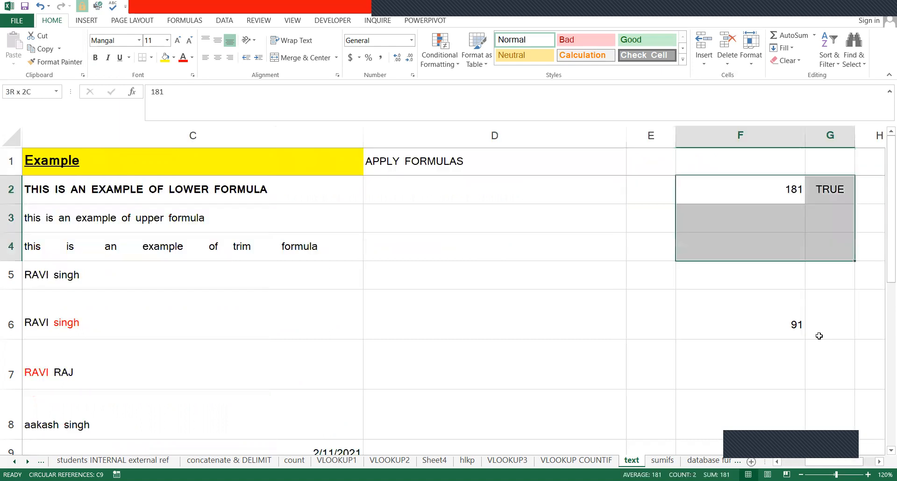
{"action": "key", "text": "shift+Down"}
{"action": "key", "text": "shift+Down"}
{"action": "key", "text": "shift+Down"}
{"action": "key", "text": "ctrl+Left"}
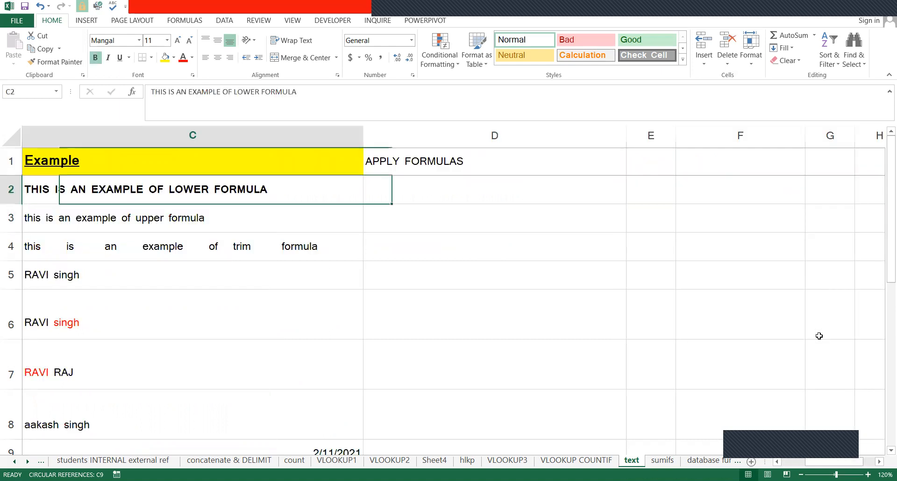
Enter =LOWER(C2) in D2 to convert the lower example text to small letters
{"action": "key", "text": "Right"}
{"action": "key", "text": "Left"}
{"action": "key", "text": "Left"}
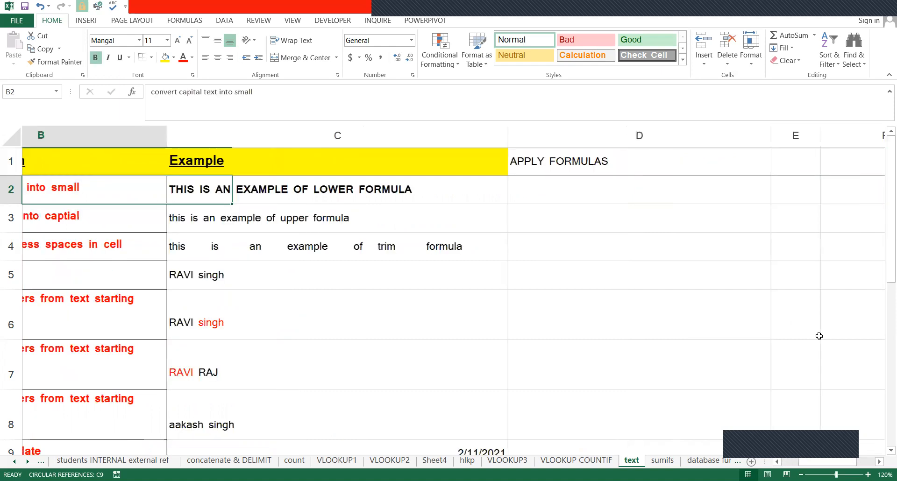
{"action": "key", "text": "Right"}
{"action": "key", "text": "Right"}
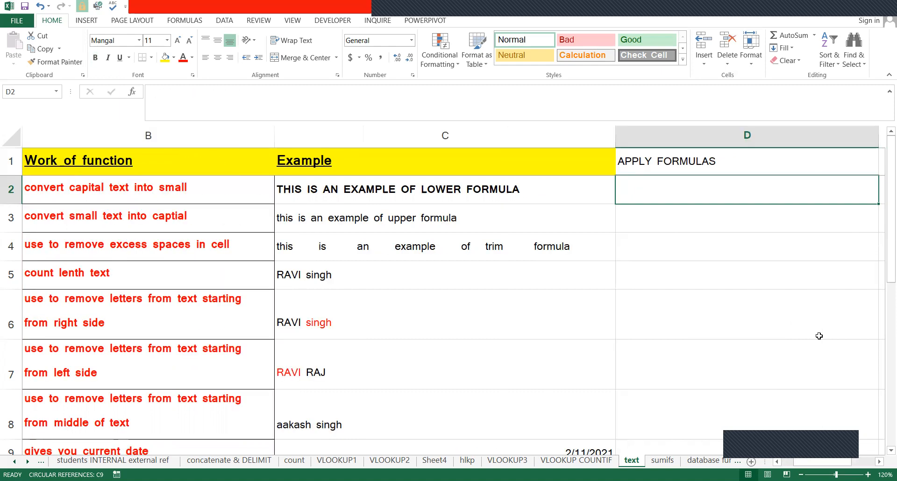
{"action": "type", "text": "="}
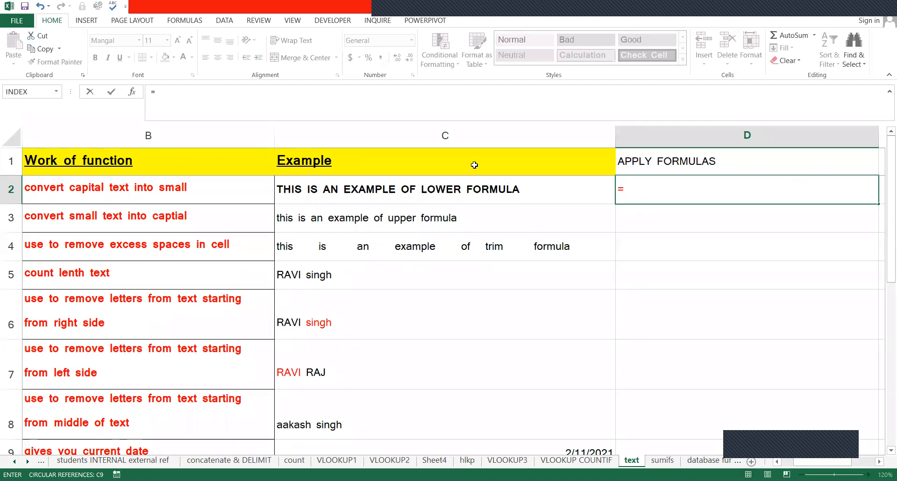
{"action": "type", "text": "LOWER("}
{"action": "left_click", "coordinate": [446, 195]}
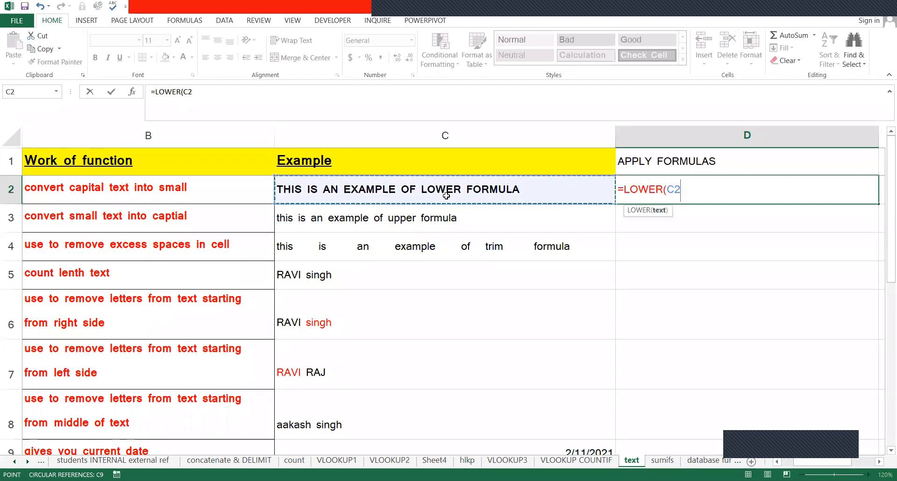
{"action": "type", "text": ")"}
{"action": "key", "text": "Return"}
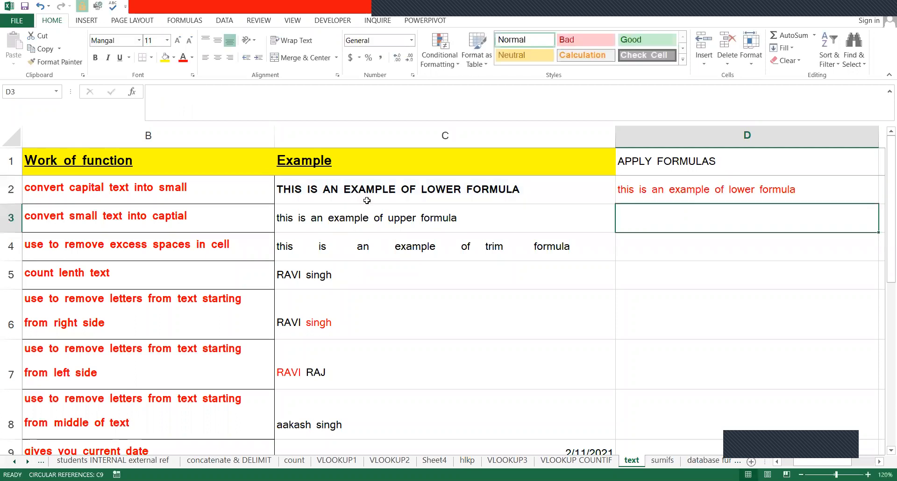
Re-enter =LOWER(C2) in D2 to convert the lower example text to small letters again
{"action": "left_click", "coordinate": [319, 191]}
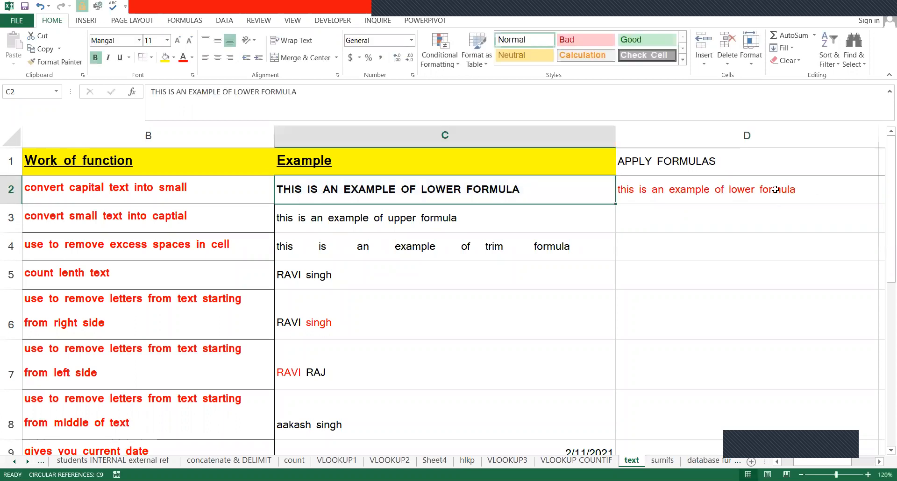
{"action": "left_click", "coordinate": [750, 194]}
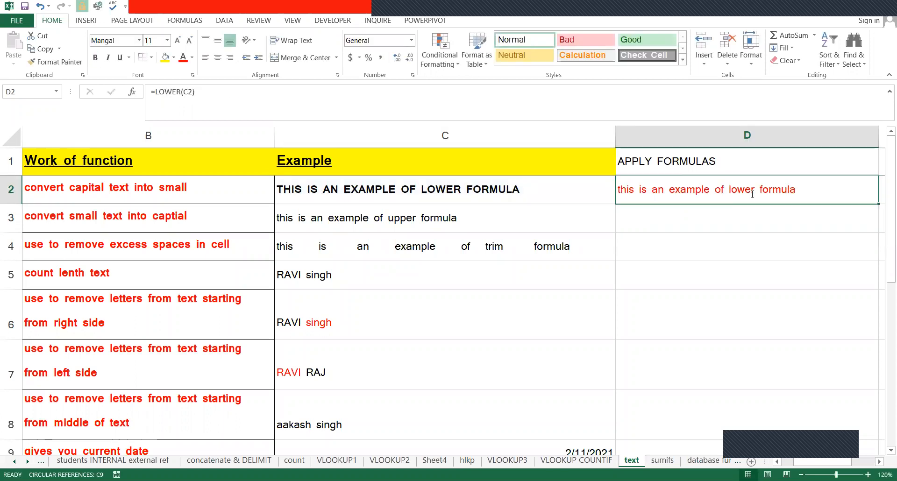
{"action": "type", "text": "="}
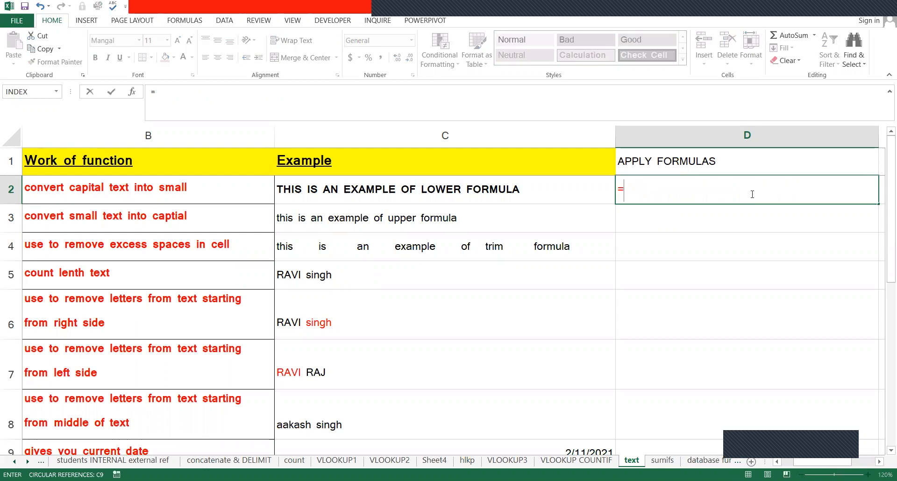
{"action": "type", "text": "LOWER("}
{"action": "left_click", "coordinate": [576, 180]}
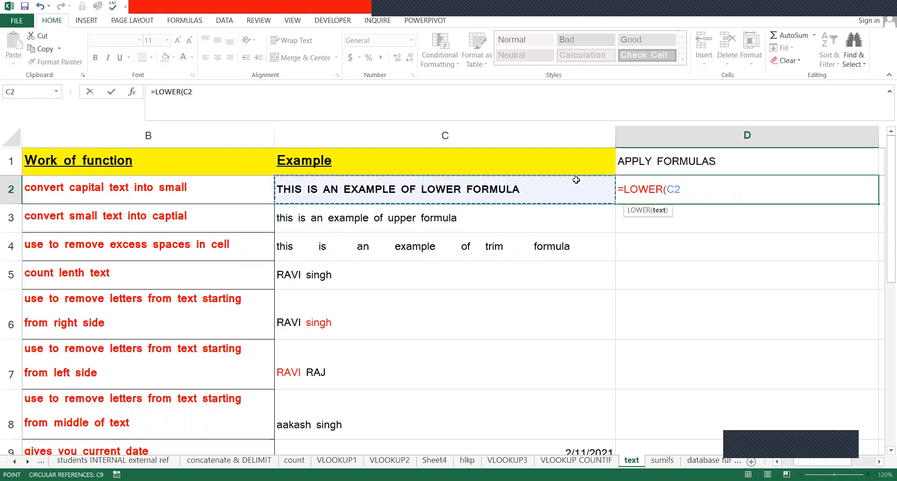
{"action": "key", "text": "ctrl+Return"}
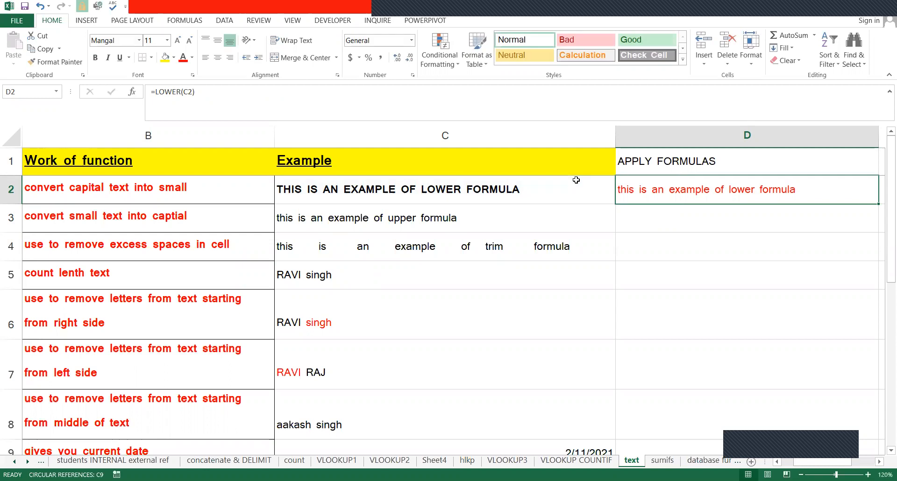
Try =PROPER(C2) in D2 in place of the LOWER formula, and clear the cell
{"action": "type", "text": "=PR"}
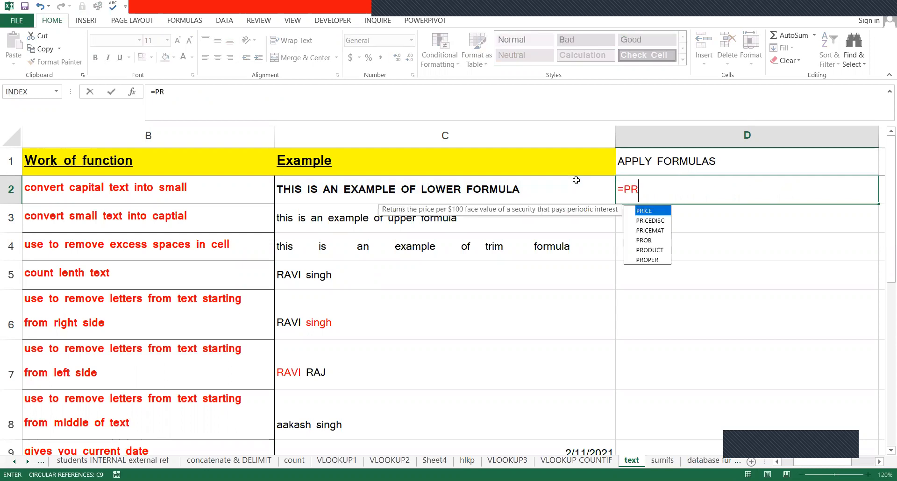
{"action": "type", "text": "O"}
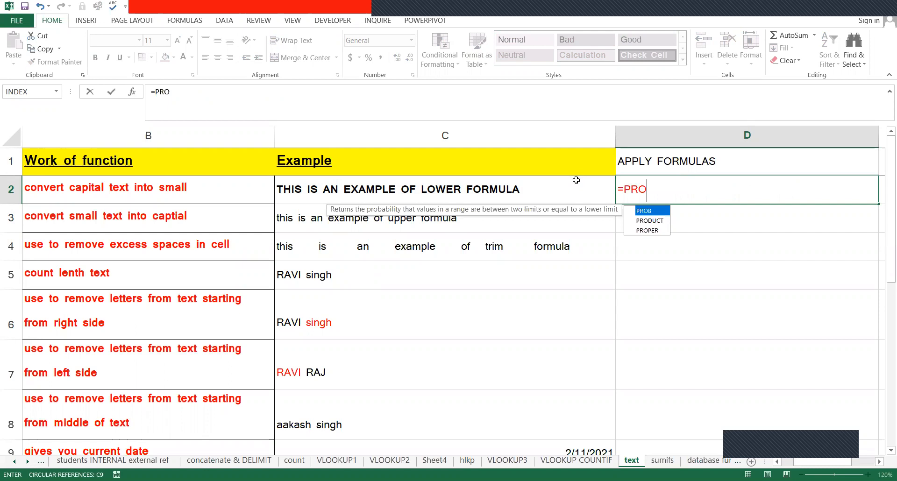
{"action": "type", "text": "P"}
{"action": "key", "text": "Tab"}
{"action": "left_click", "coordinate": [576, 180]}
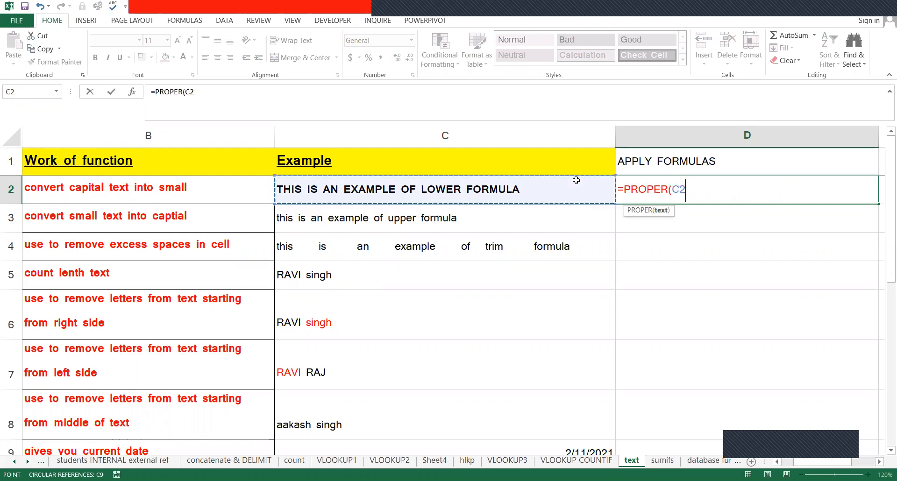
{"action": "key", "text": "ctrl+Return"}
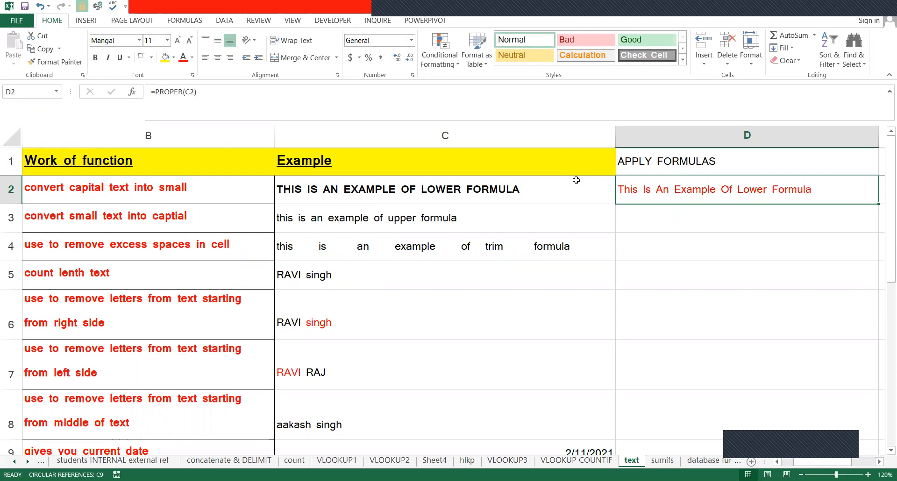
{"action": "key", "text": "Delete"}
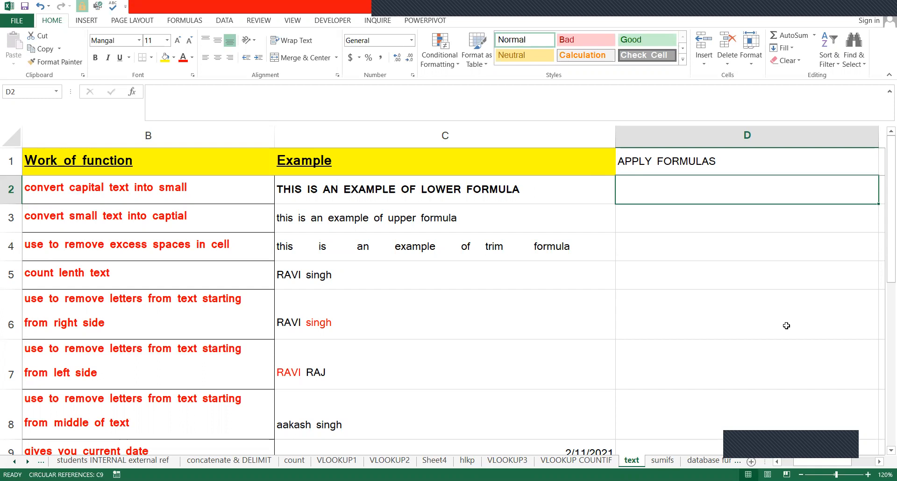
Enter =PROPER(C2) in the empty D2 to capitalize each word of the lower example text
{"action": "left_click", "coordinate": [436, 190]}
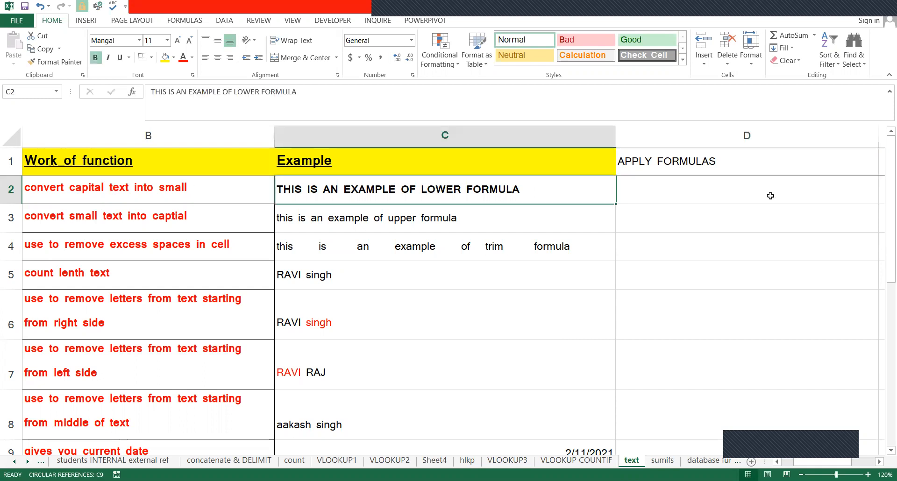
{"action": "key", "text": "Right"}
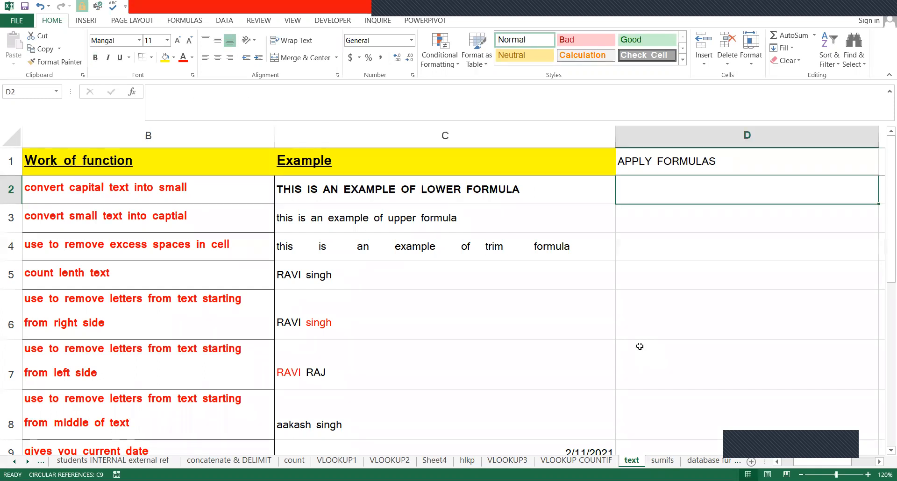
{"action": "type", "text": "="}
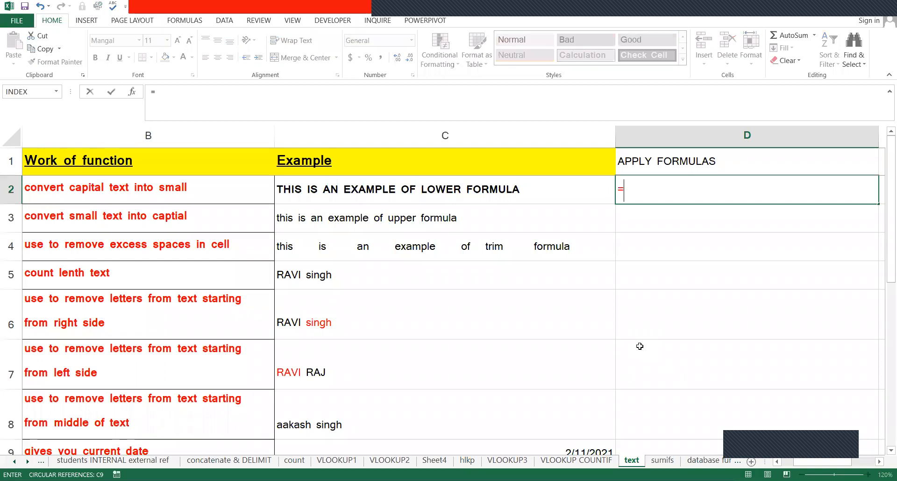
{"action": "type", "text": "PROPER("}
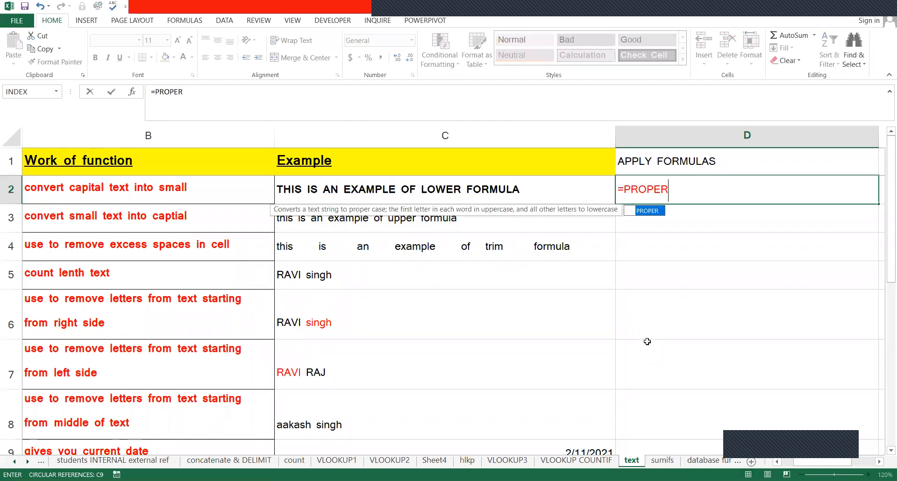
{"action": "left_click", "coordinate": [393, 189]}
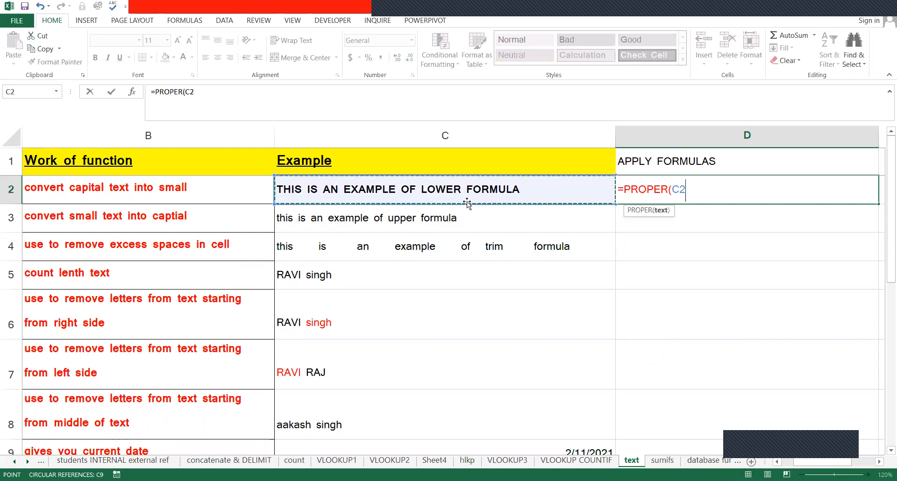
{"action": "key", "text": "Return"}
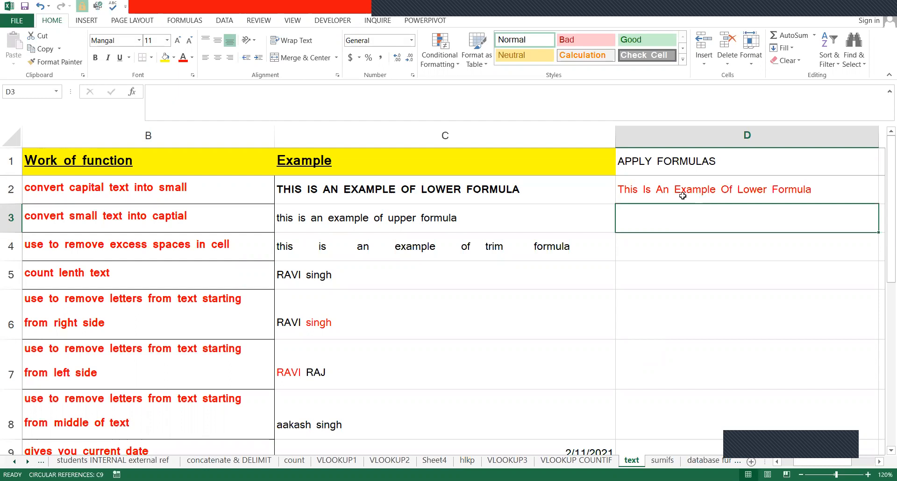
Erase the formula inside D2 and write =PROPER(C2) there once more
{"action": "left_click", "coordinate": [654, 194]}
{"action": "double_click", "coordinate": [654, 193]}
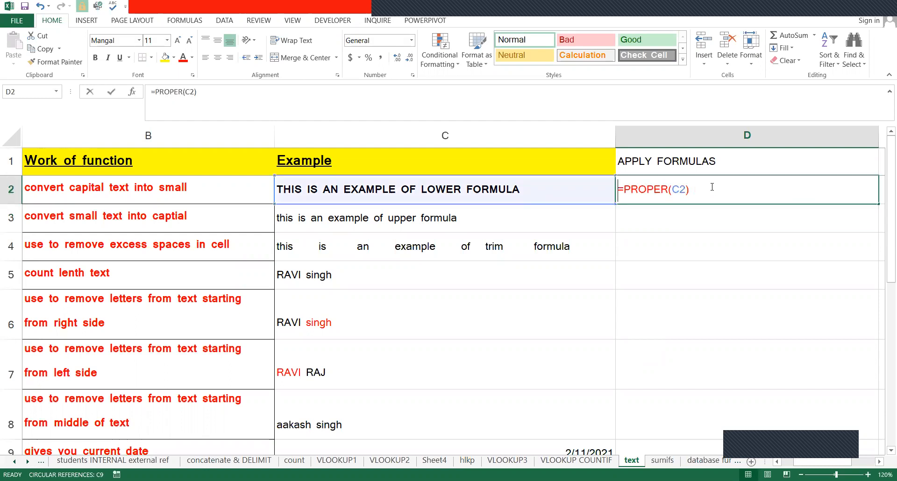
{"action": "left_click_drag", "start_coordinate": [711, 189], "coordinate": [565, 195]}
{"action": "key", "text": "Delete"}
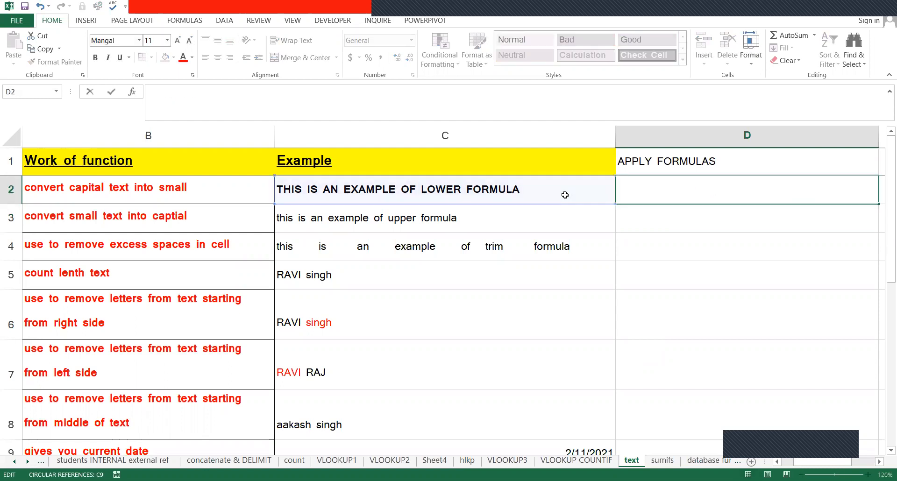
{"action": "type", "text": "="}
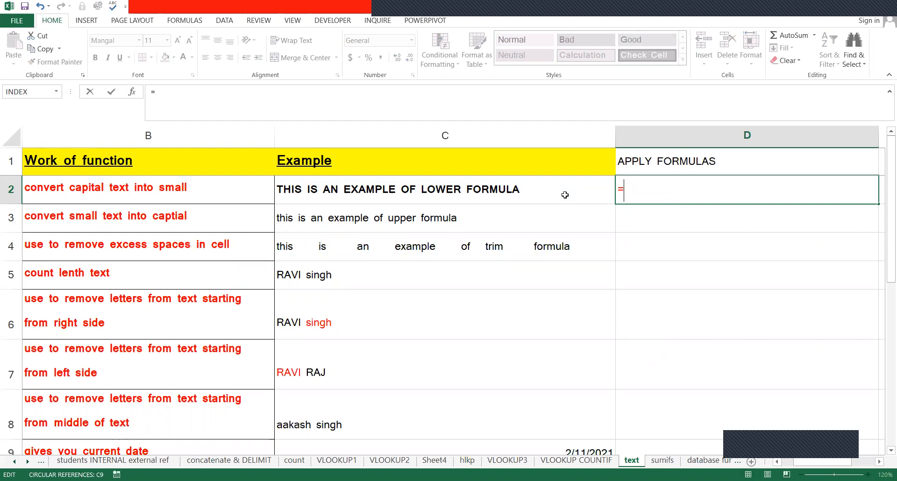
{"action": "type", "text": "PROP"}
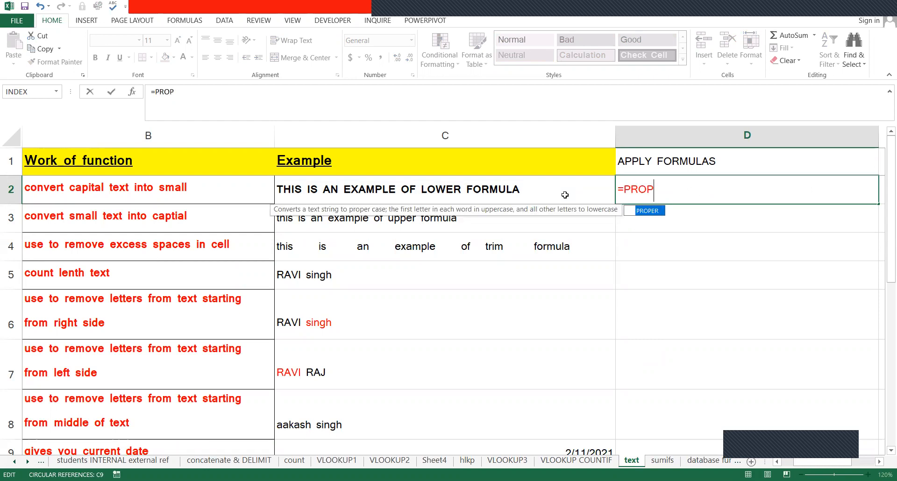
{"action": "key", "text": "Tab"}
{"action": "left_click", "coordinate": [565, 195]}
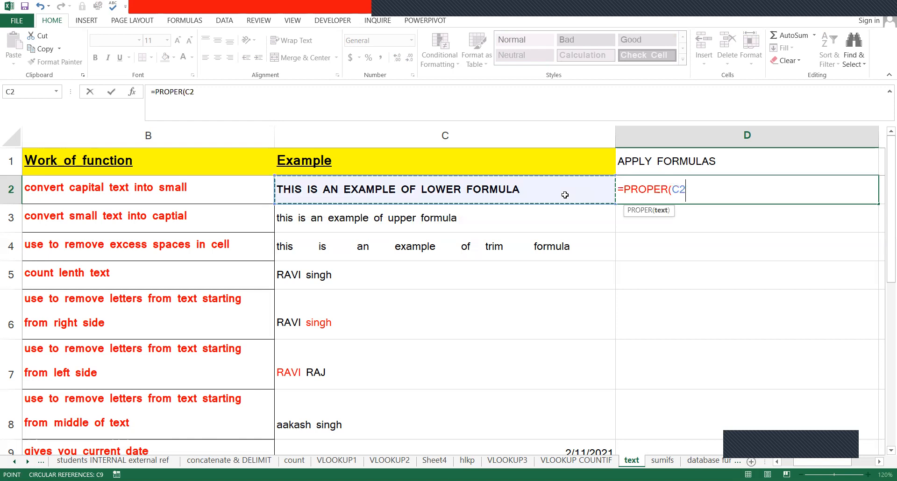
{"action": "key", "text": "Return"}
{"action": "key", "text": "Up"}
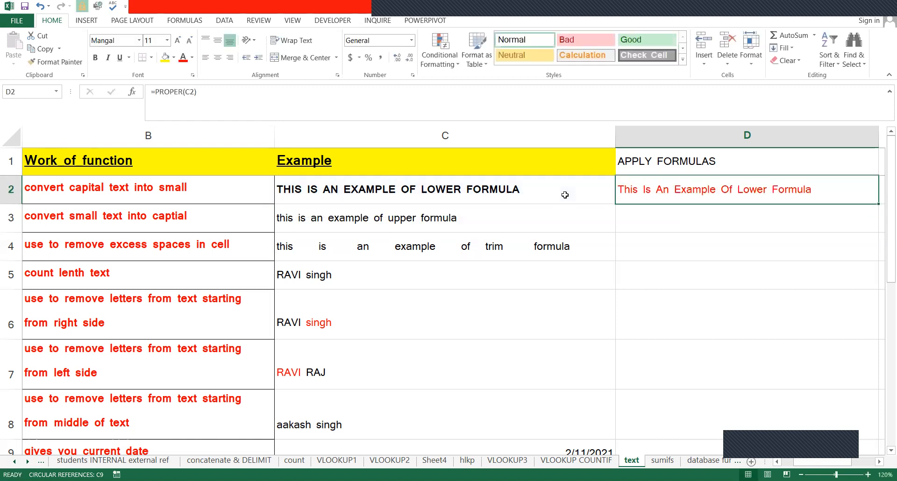
Clear the proper-case result from D2
{"action": "key", "text": "Delete"}
{"action": "key", "text": "Down"}
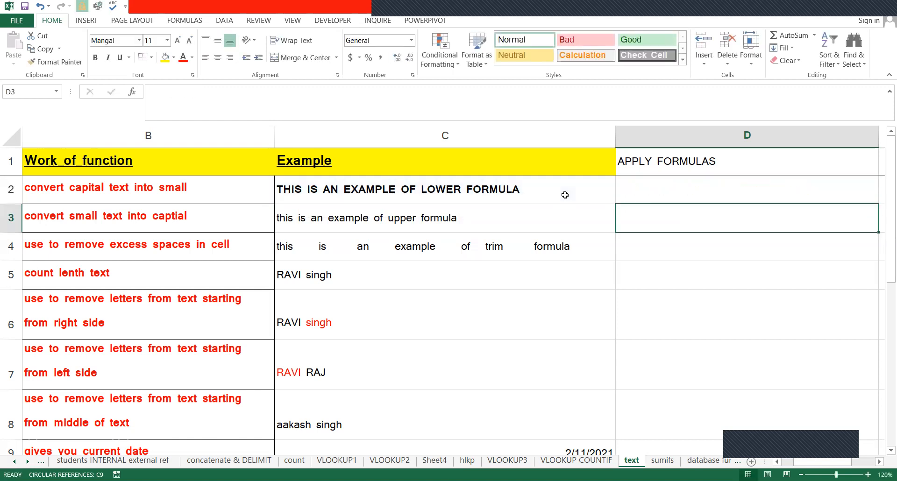
{"action": "key", "text": "Left"}
{"action": "key", "text": "Left"}
{"action": "key", "text": "Right"}
{"action": "key", "text": "Right"}
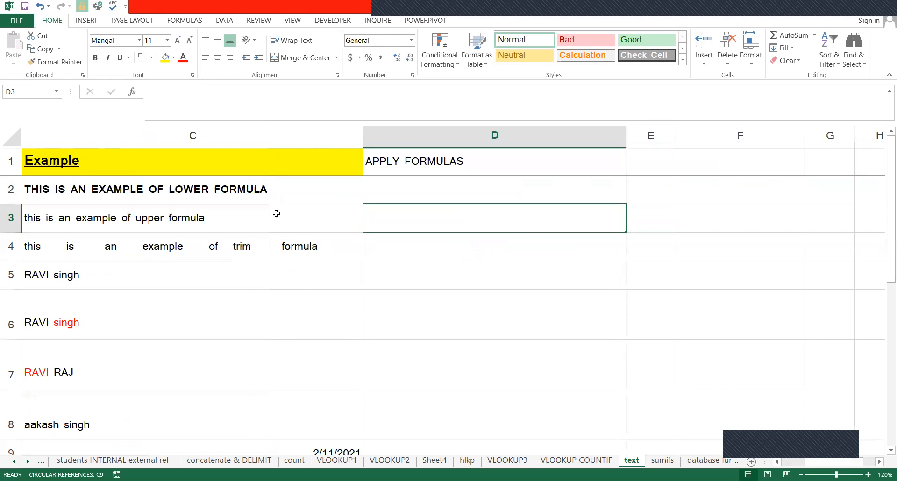
Increase the font size of the upper example text in C3 to 14
{"action": "key", "text": "Left"}
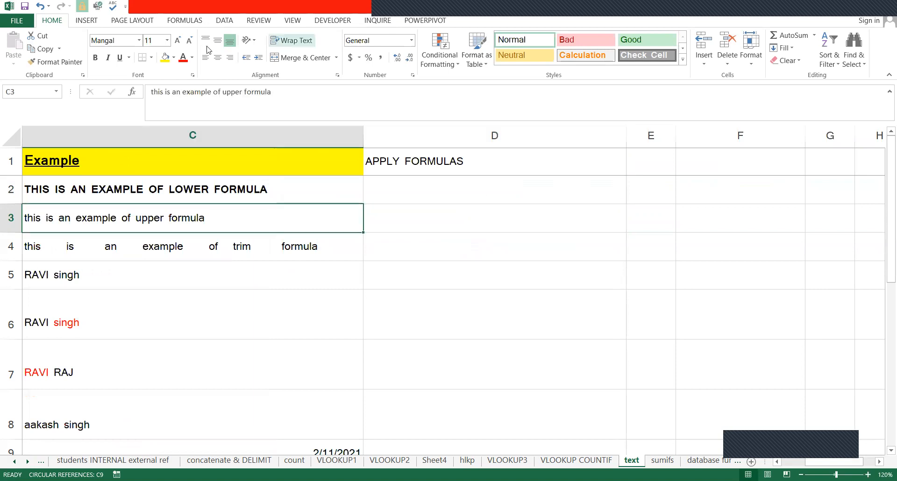
{"action": "left_click", "coordinate": [178, 40]}
{"action": "key", "text": "ctrl+shift+period"}
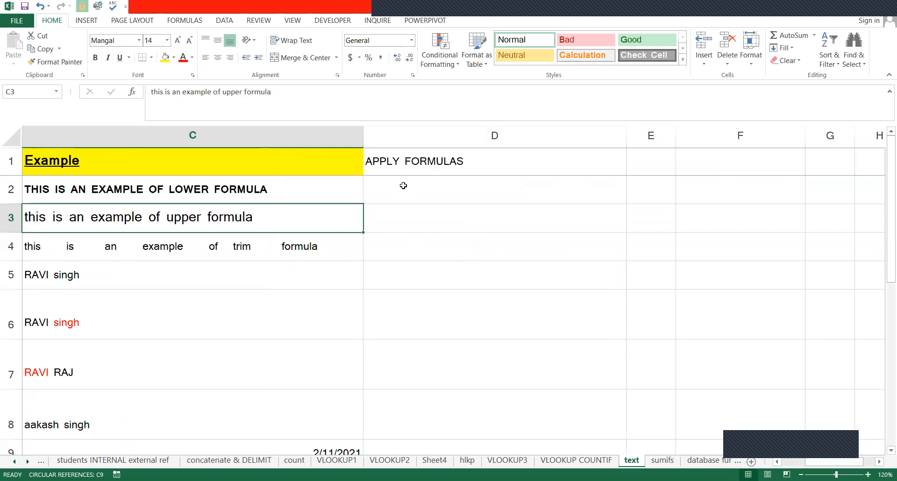
Enter =UPPER(C3) in D3 to convert the upper example text to capital letters
{"action": "left_click", "coordinate": [424, 224]}
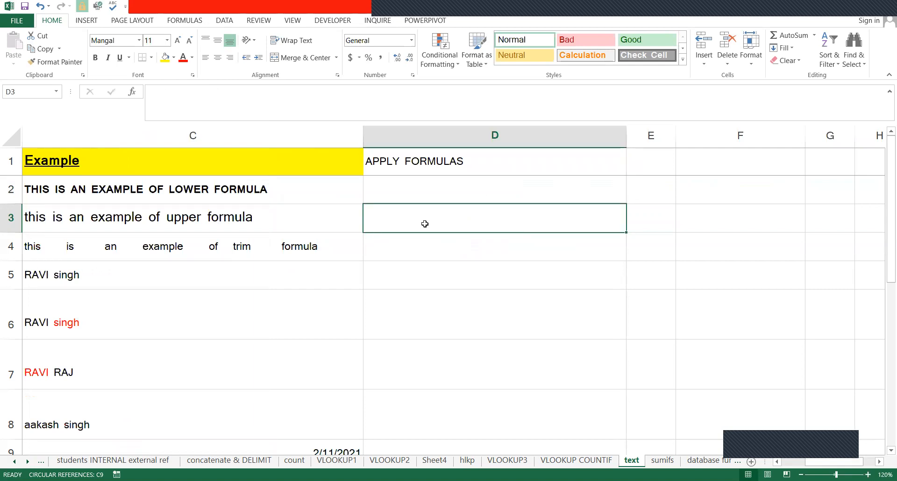
{"action": "type", "text": "="}
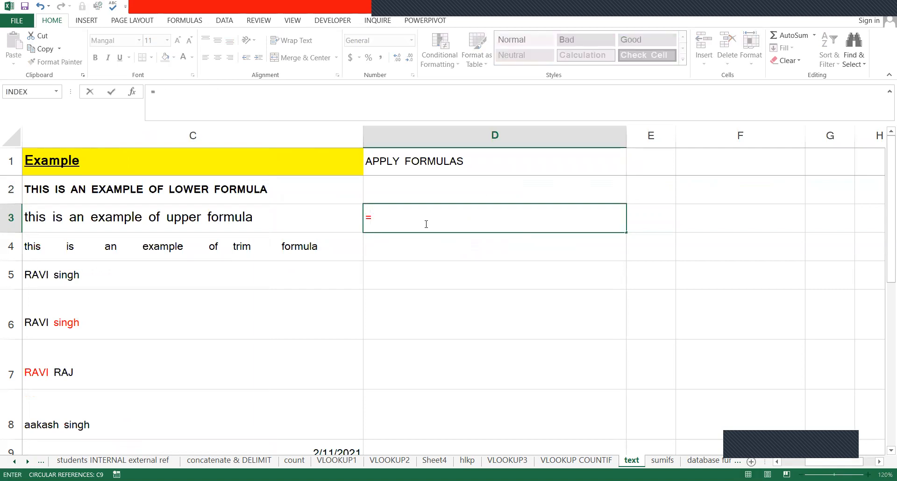
{"action": "type", "text": "UPPER("}
{"action": "left_click", "coordinate": [235, 209]}
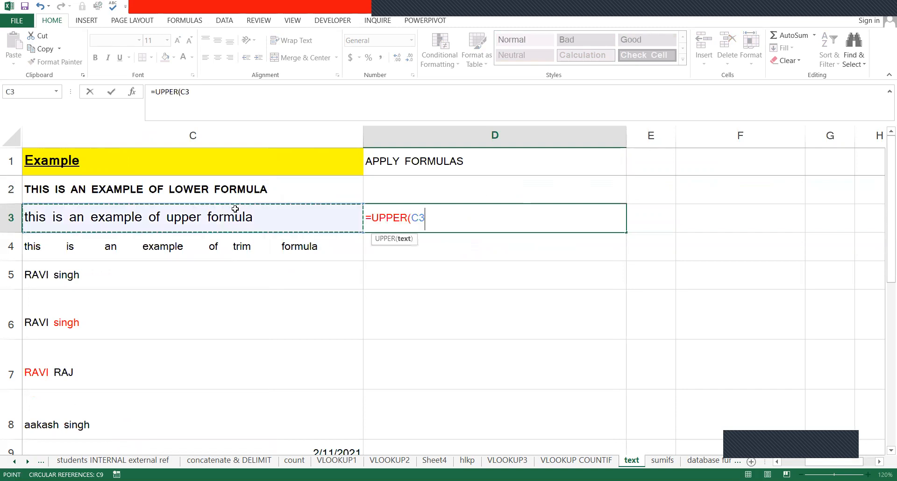
{"action": "type", "text": ")"}
{"action": "key", "text": "ctrl+Return"}
Compare the upper row's function name, description and example with the formula result in D3
{"action": "left_click", "coordinate": [235, 209]}
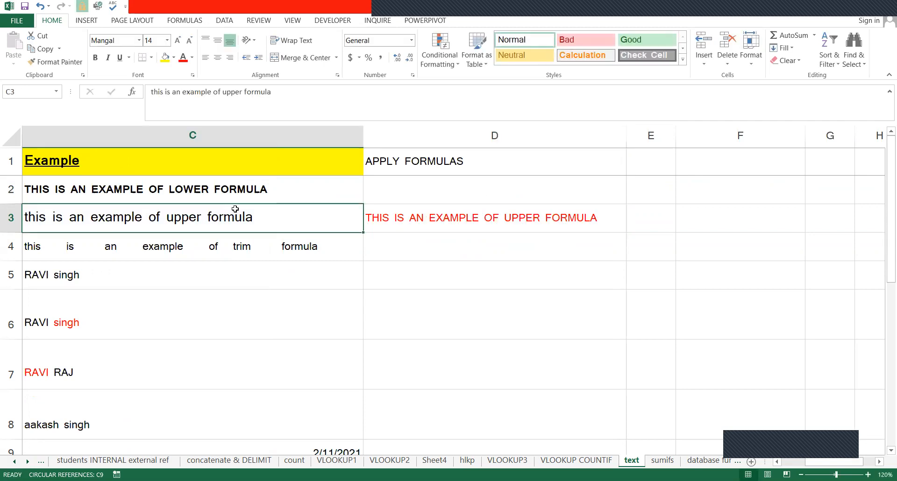
{"action": "key", "text": "Right"}
{"action": "key", "text": "Left"}
{"action": "key", "text": "Left"}
{"action": "key", "text": "Right"}
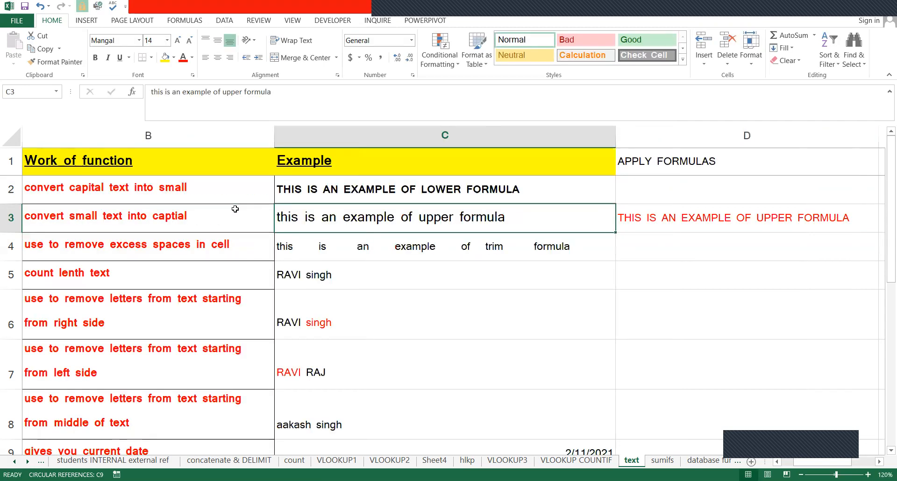
{"action": "key", "text": "Left"}
{"action": "key", "text": "Left"}
{"action": "key", "text": "Right"}
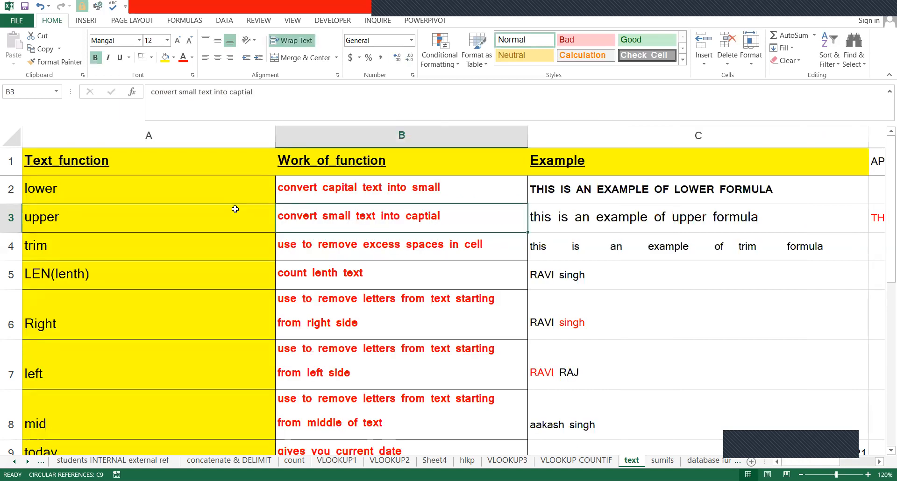
{"action": "key", "text": "Right"}
{"action": "key", "text": "Right"}
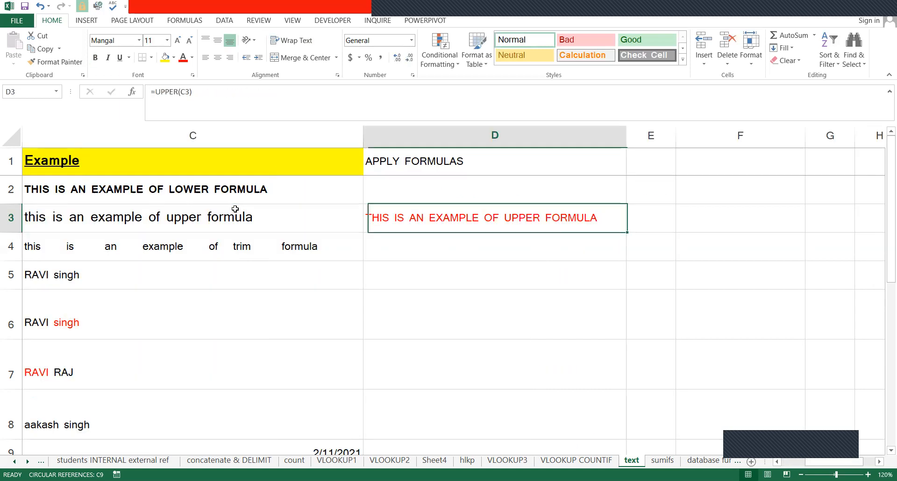
Review the trim row's function name, description and widely spaced example text in row 4
{"action": "key", "text": "Left"}
{"action": "key", "text": "Left"}
{"action": "key", "text": "Left"}
{"action": "key", "text": "Down"}
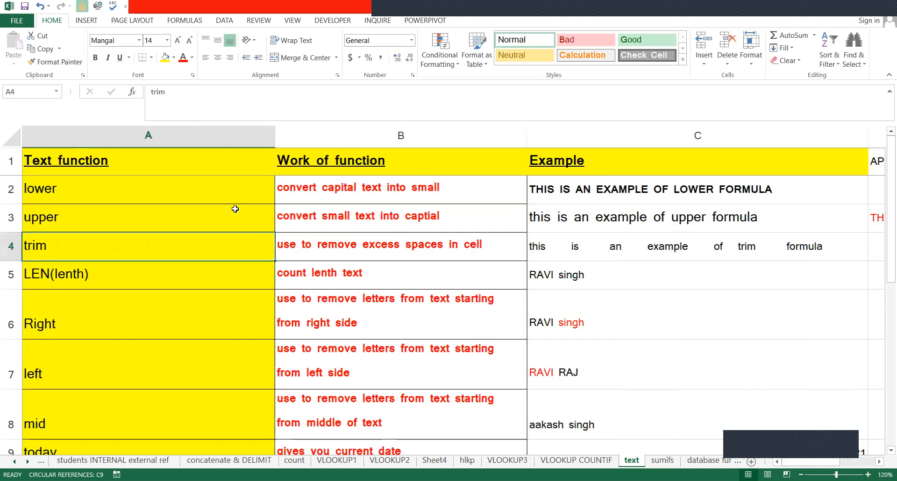
{"action": "key", "text": "Right"}
{"action": "key", "text": "Right"}
{"action": "key", "text": "Right"}
{"action": "scroll", "coordinate": [235, 209], "scroll_direction": "right", "scroll_amount": 1}
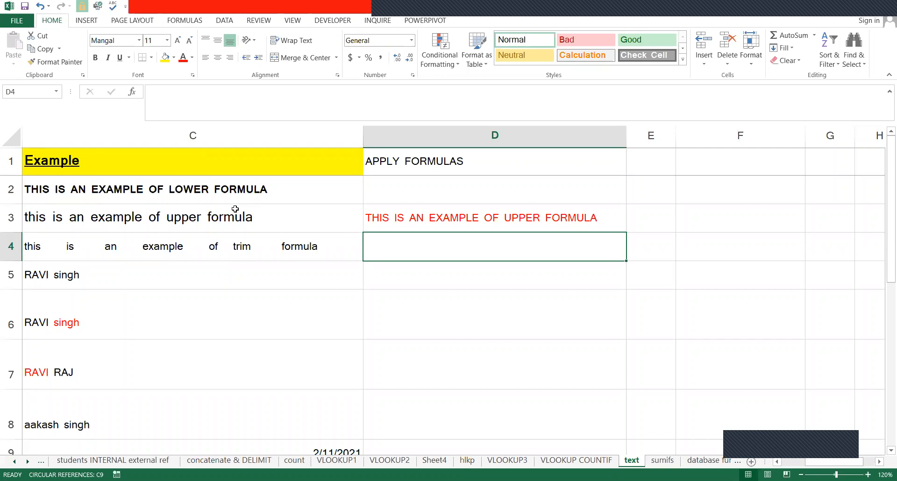
{"action": "key", "text": "Left"}
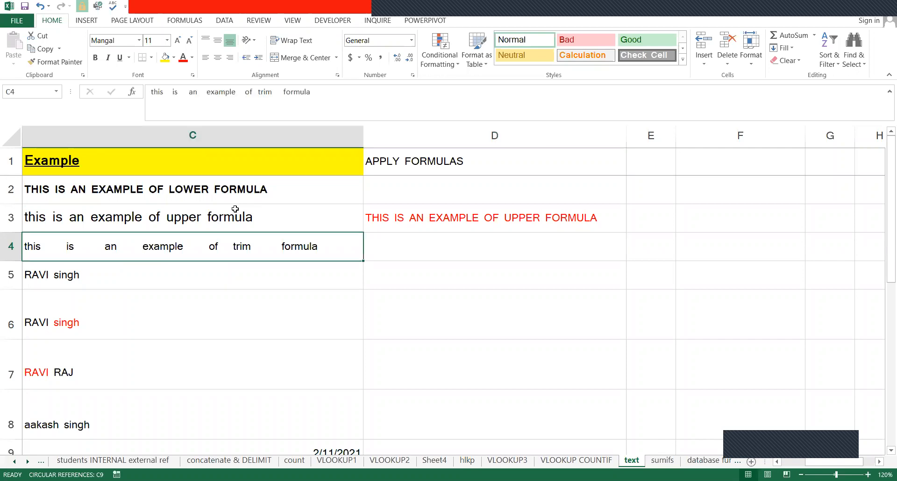
{"action": "scroll", "coordinate": [234, 209], "scroll_direction": "left", "scroll_amount": 1}
{"action": "scroll", "coordinate": [235, 209], "scroll_direction": "left", "scroll_amount": 1}
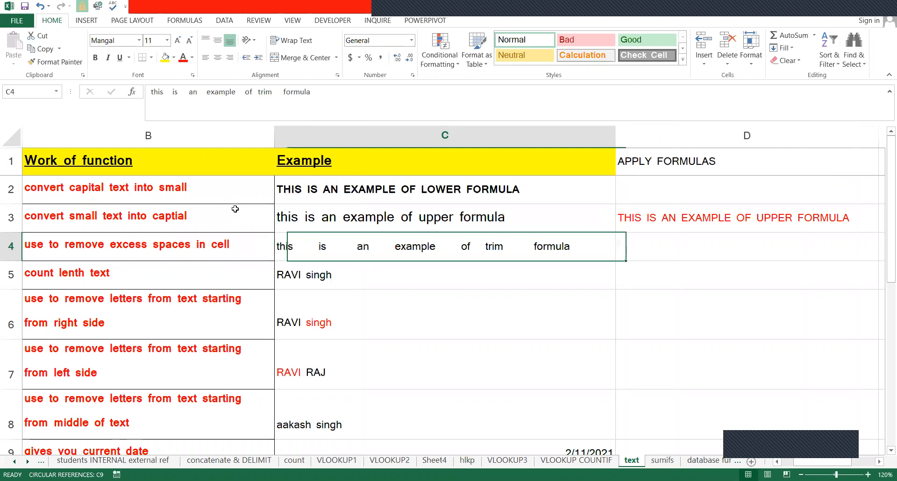
{"action": "key", "text": "Right"}
{"action": "scroll", "coordinate": [235, 209], "scroll_direction": "right", "scroll_amount": 1}
{"action": "key", "text": "Home"}
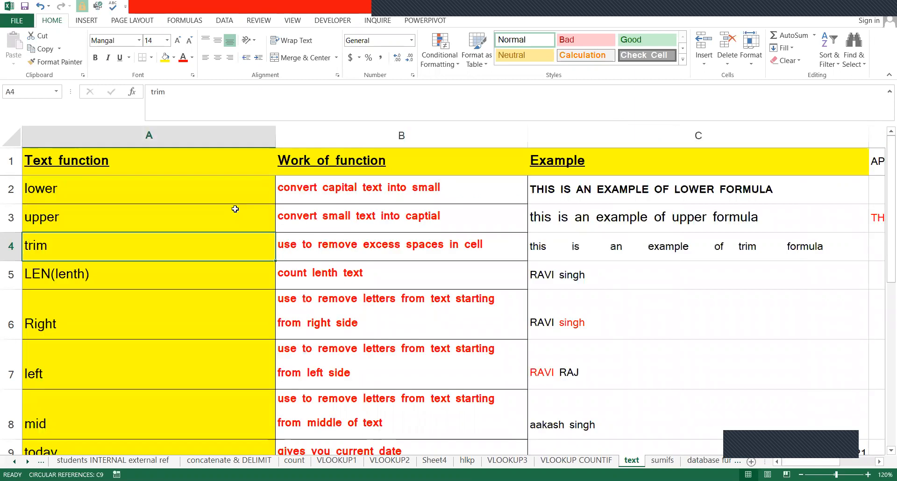
{"action": "key", "text": "Right"}
{"action": "key", "text": "Right"}
{"action": "key", "text": "Right"}
{"action": "key", "text": "Right"}
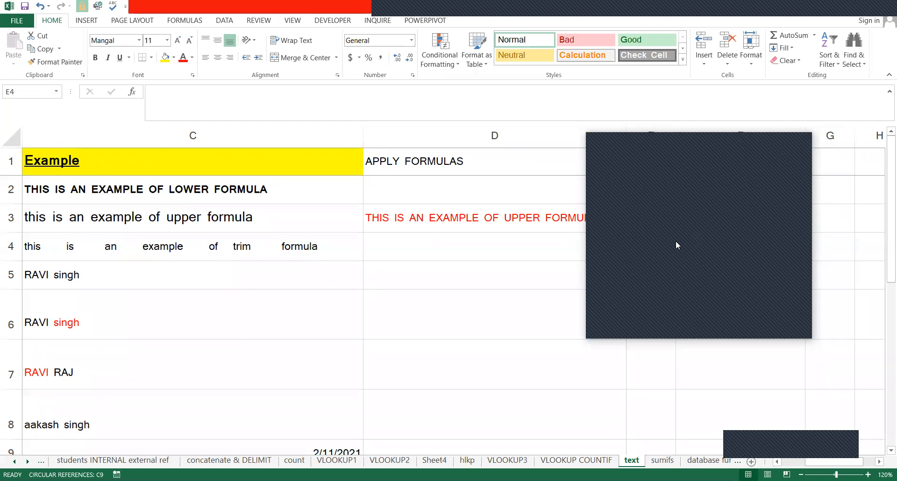
{"action": "key", "text": "Home"}
{"action": "left_click", "coordinate": [277, 242]}
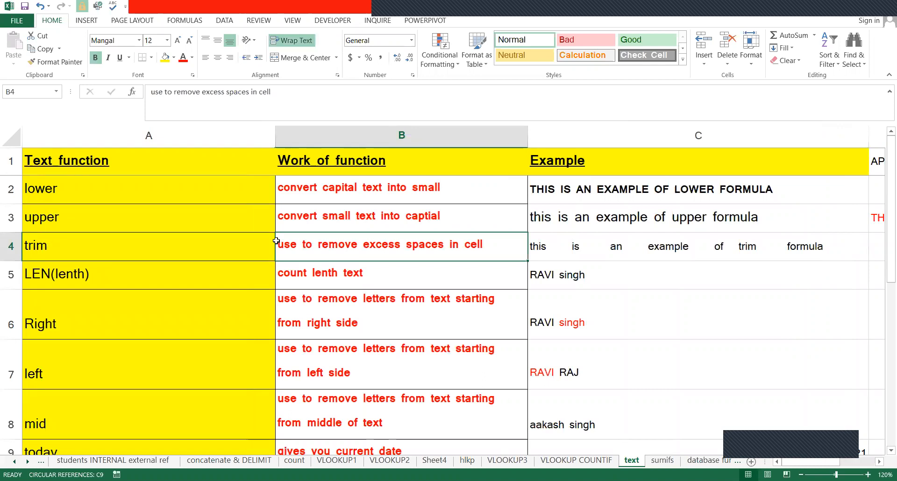
{"action": "key", "text": "Right"}
{"action": "key", "text": "Right"}
{"action": "key", "text": "Right"}
{"action": "key", "text": "Left"}
{"action": "key", "text": "Left"}
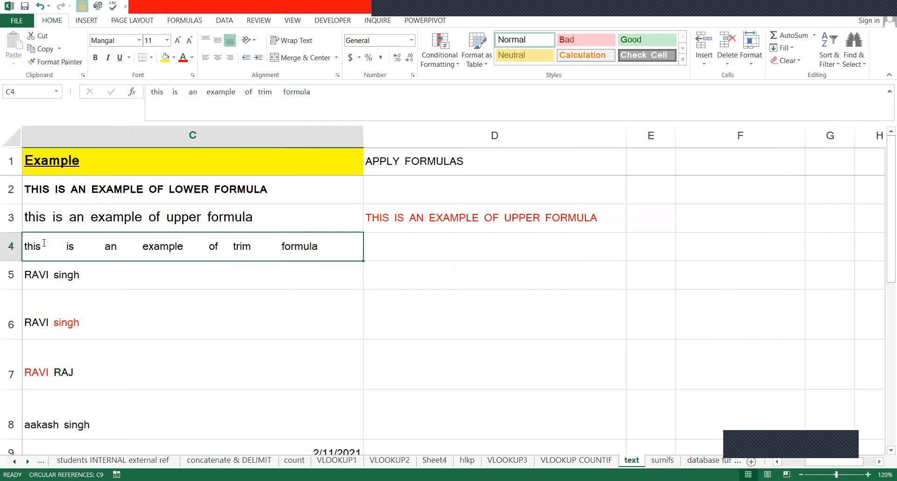
Highlight the excess spaces between the words of the trim example text in C4
{"action": "double_click", "coordinate": [56, 243]}
{"action": "left_click_drag", "start_coordinate": [87, 243], "coordinate": [143, 244]}
{"action": "double_click", "coordinate": [60, 242]}
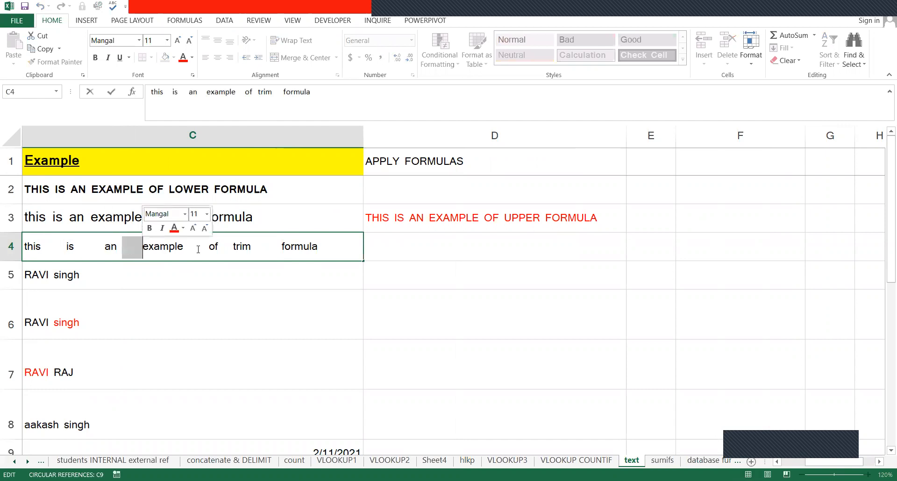
{"action": "left_click_drag", "start_coordinate": [206, 246], "coordinate": [275, 248]}
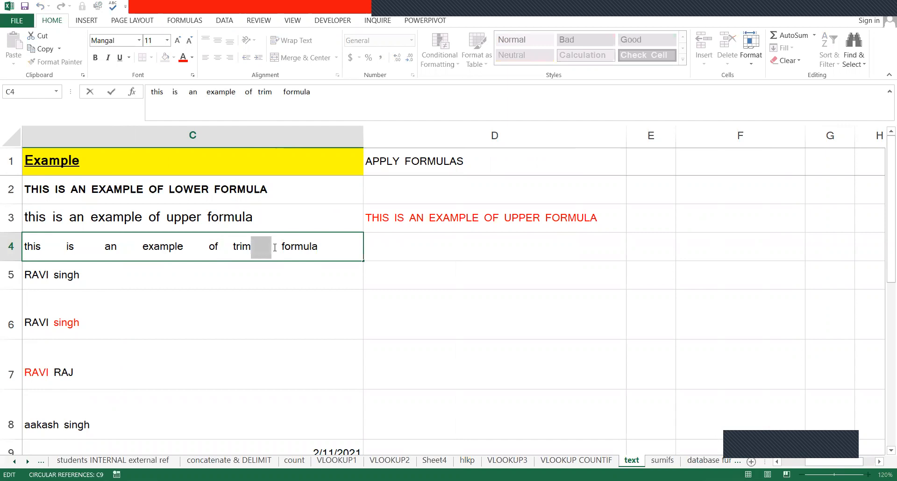
Enter =TRIM(C4) in D4 to remove the excess spaces from the trim example text
{"action": "left_click", "coordinate": [406, 246]}
{"action": "type", "text": "="}
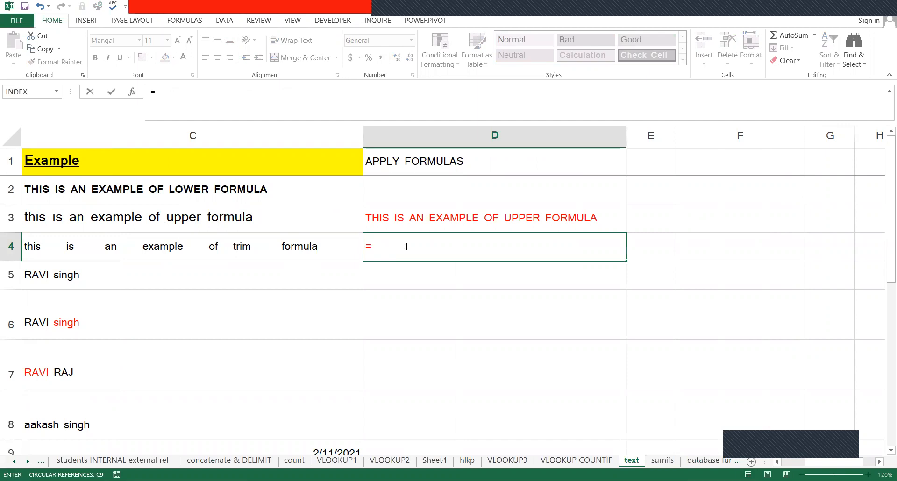
{"action": "type", "text": "TRIM("}
{"action": "left_click", "coordinate": [270, 243]}
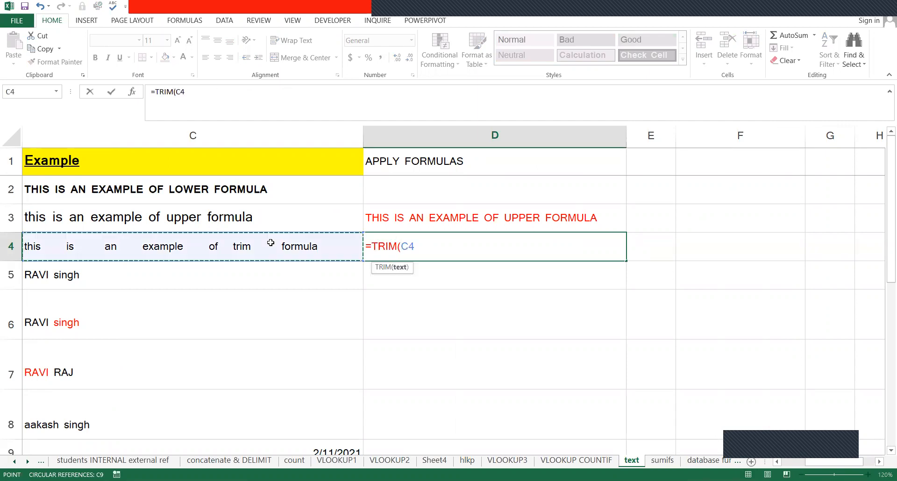
{"action": "key", "text": "Return"}
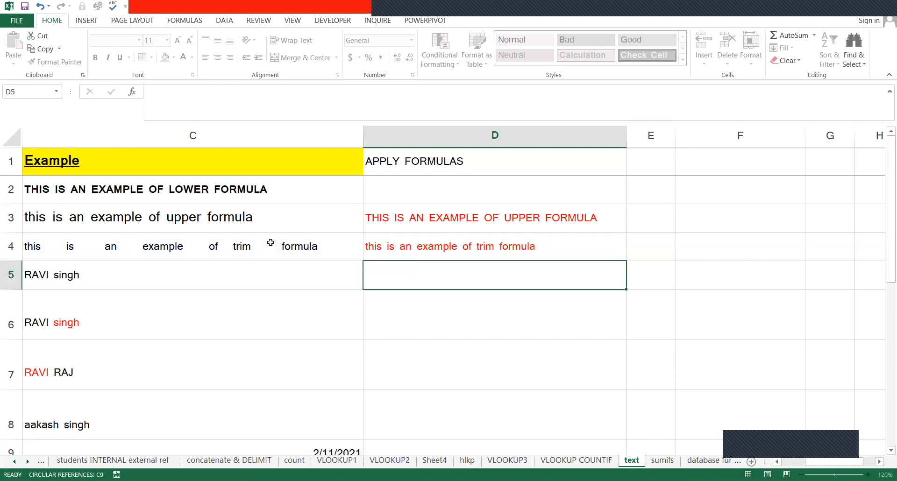
Inspect the TRIM formula in D4 and compare its result with the example text and description in row 4
{"action": "left_click", "coordinate": [375, 256]}
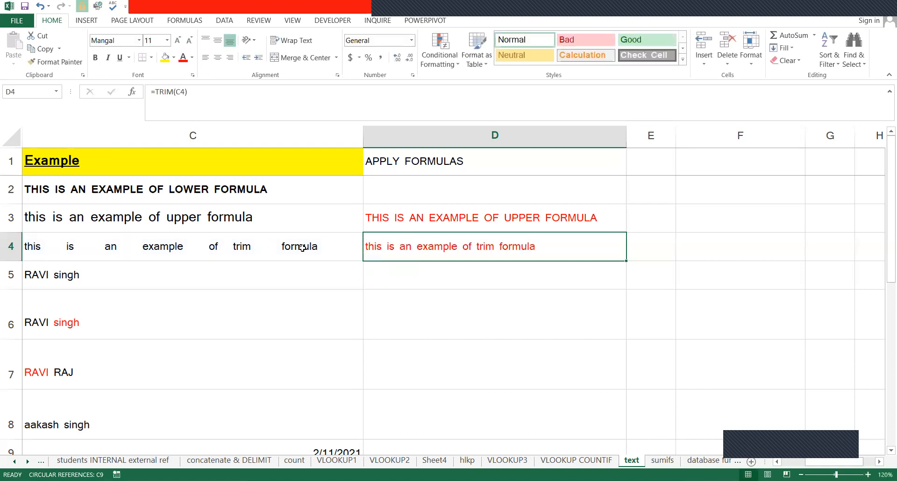
{"action": "key", "text": "Left"}
{"action": "double_click", "coordinate": [389, 244]}
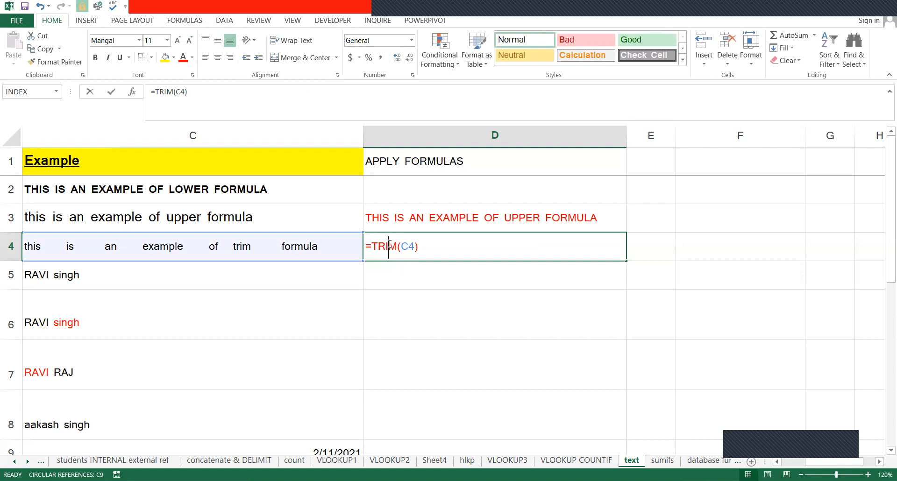
{"action": "key", "text": "Return"}
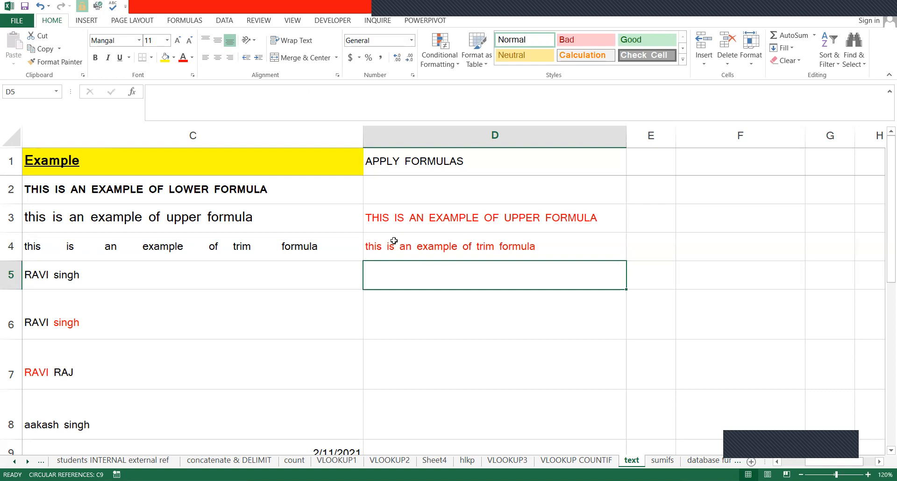
{"action": "key", "text": "Up"}
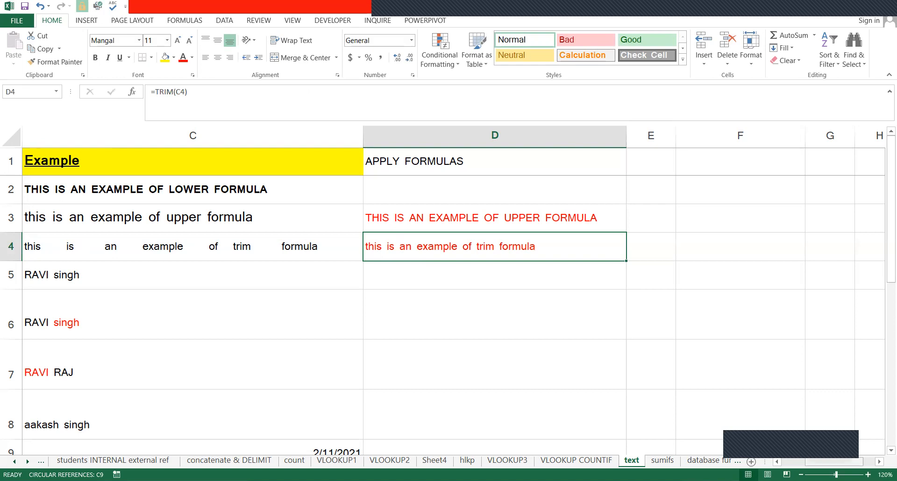
{"action": "scroll", "coordinate": [449, 290], "scroll_direction": "left", "scroll_amount": 3}
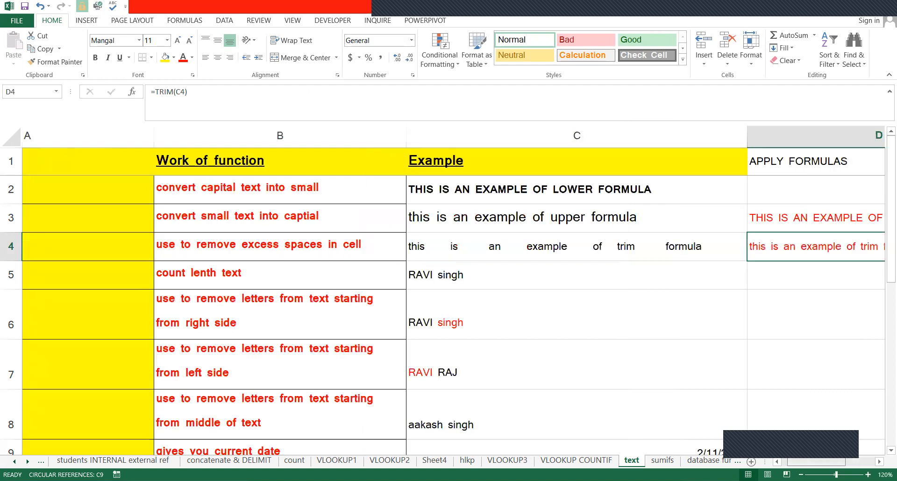
{"action": "scroll", "coordinate": [449, 289], "scroll_direction": "right", "scroll_amount": 3}
{"action": "scroll", "coordinate": [456, 310], "scroll_direction": "left", "scroll_amount": 2}
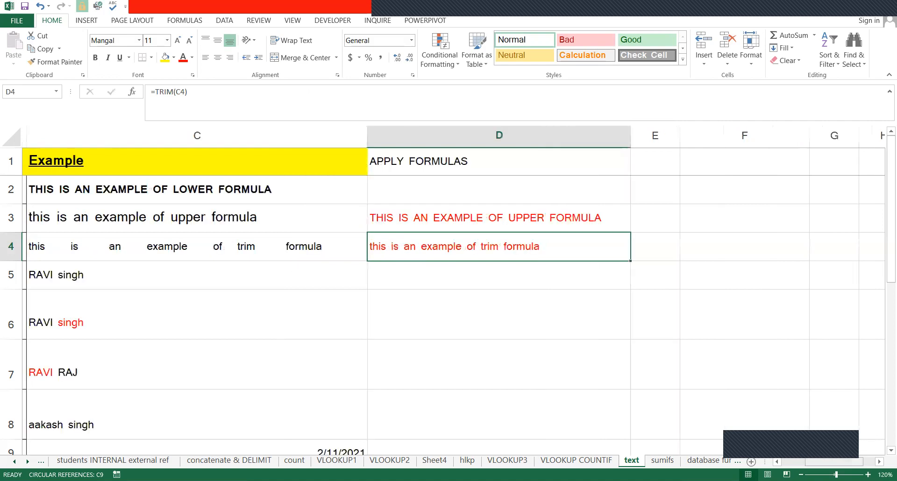
{"action": "double_click", "coordinate": [509, 246]}
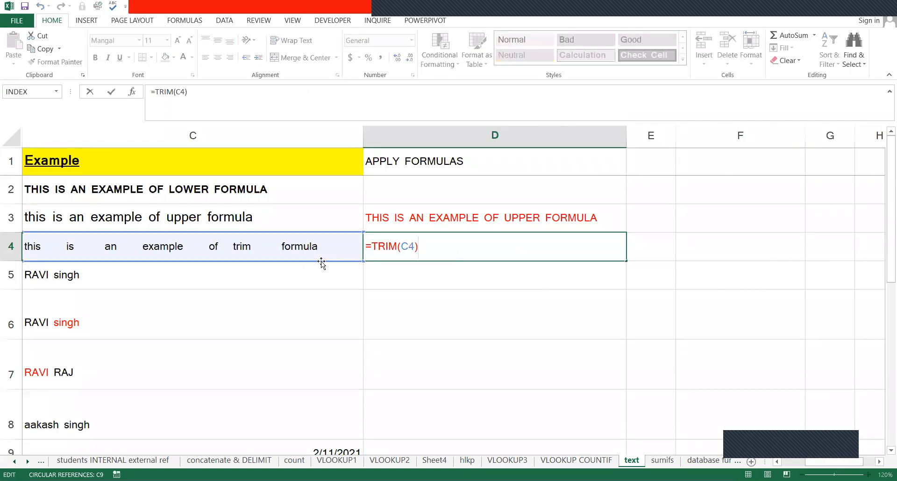
{"action": "key", "text": "ctrl+Return"}
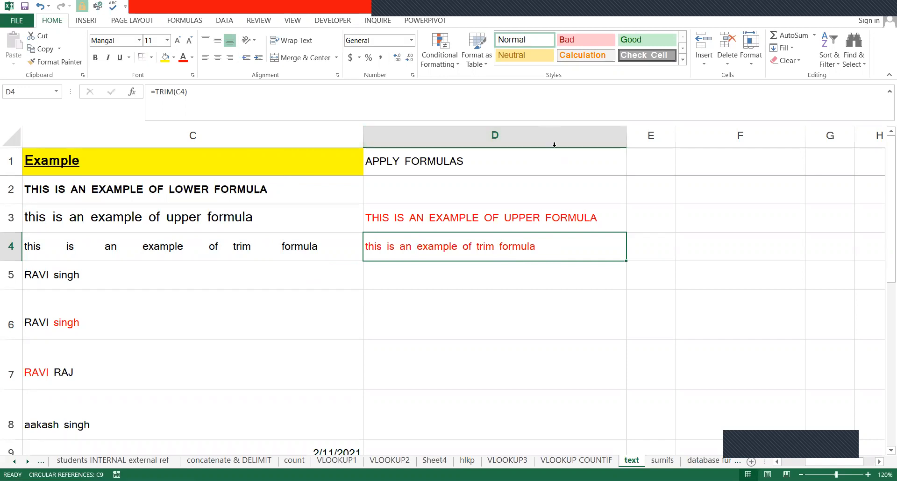
{"action": "left_click", "coordinate": [290, 126]}
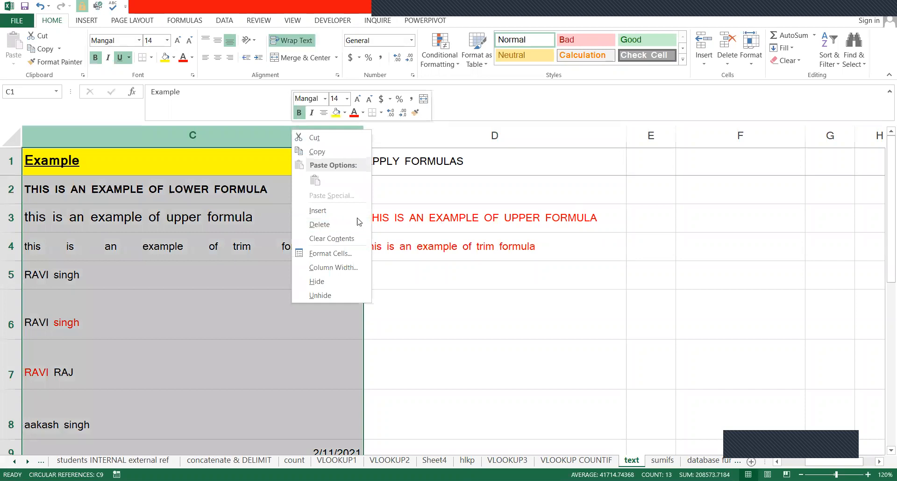
{"action": "left_click", "coordinate": [534, 249]}
{"action": "key", "text": "Left"}
{"action": "key", "text": "Left"}
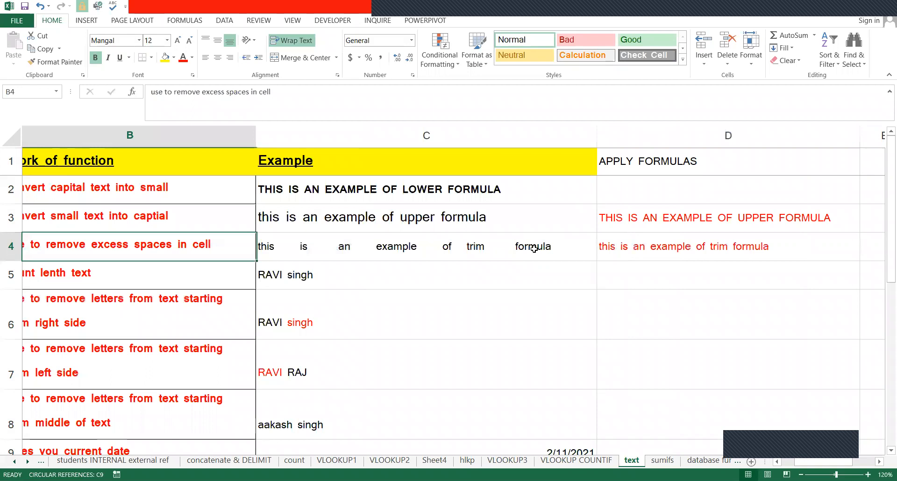
Review the LEN row's function name, description and example text in row 5
{"action": "left_click", "coordinate": [534, 248]}
{"action": "key", "text": "Left"}
{"action": "key", "text": "Left"}
{"action": "key", "text": "Down"}
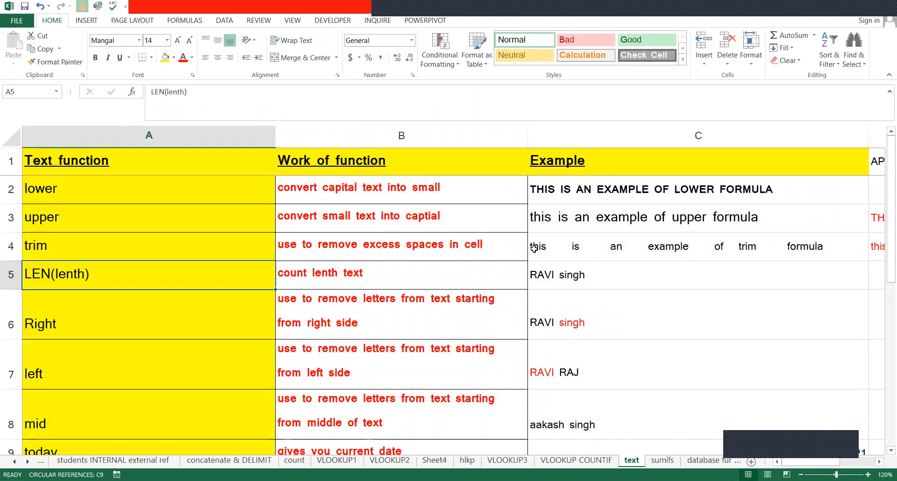
{"action": "key", "text": "Right"}
{"action": "key", "text": "Right"}
{"action": "key", "text": "Right"}
{"action": "key", "text": "Left"}
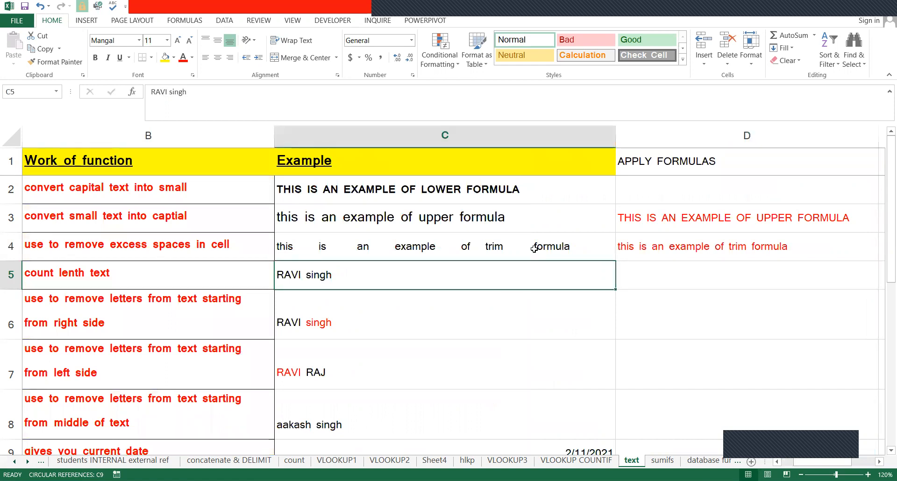
Examine the individual letters and the space in the LEN example text in C5
{"action": "double_click", "coordinate": [287, 275]}
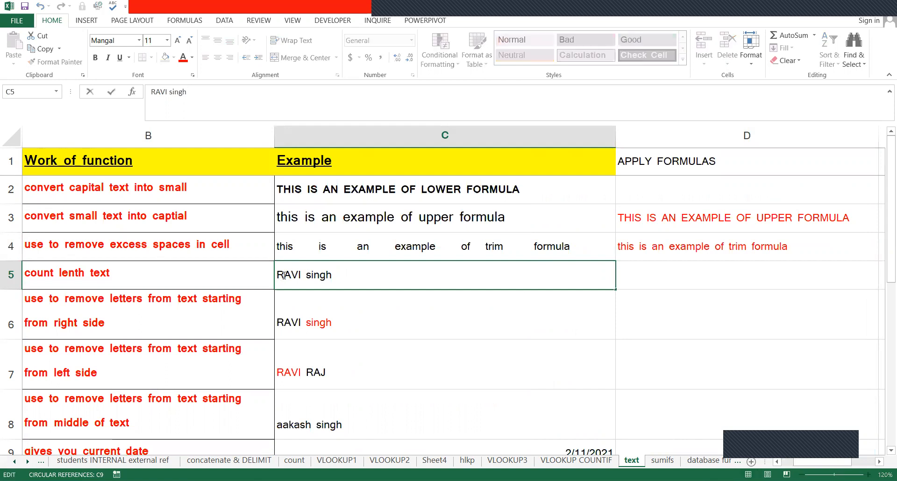
{"action": "left_click", "coordinate": [288, 274]}
{"action": "double_click", "coordinate": [287, 274]}
{"action": "left_click_drag", "start_coordinate": [340, 275], "coordinate": [311, 276]}
{"action": "double_click", "coordinate": [310, 277]}
{"action": "left_click", "coordinate": [302, 276]}
Enter =LEN(C5) in D5 to count the characters of the LEN example text
{"action": "double_click", "coordinate": [690, 270]}
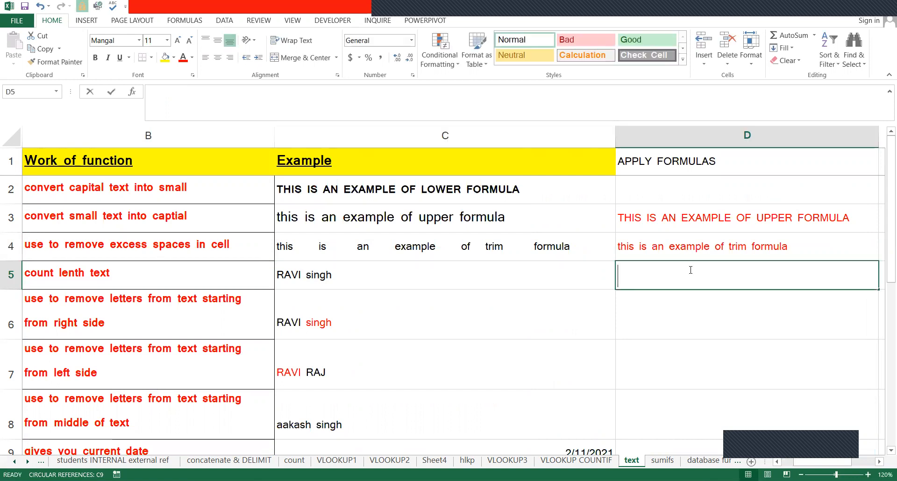
{"action": "type", "text": "=LEN("}
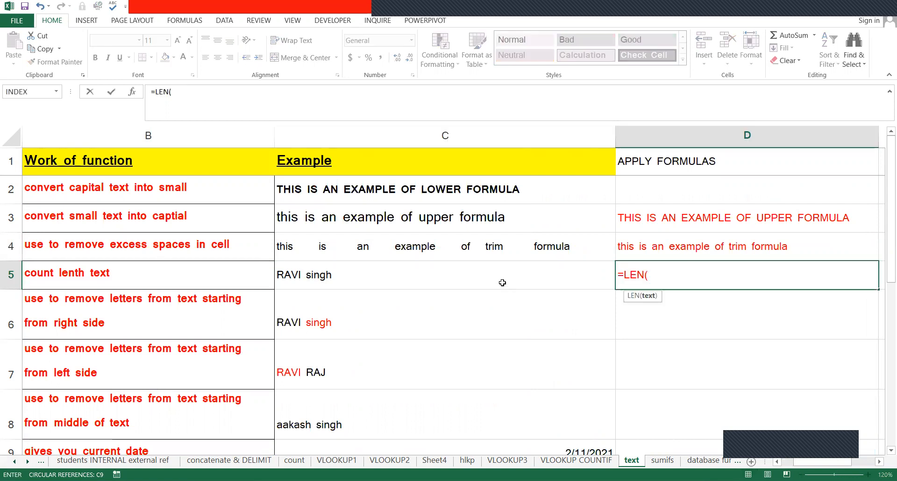
{"action": "left_click", "coordinate": [502, 284]}
{"action": "key", "text": "ctrl+Return"}
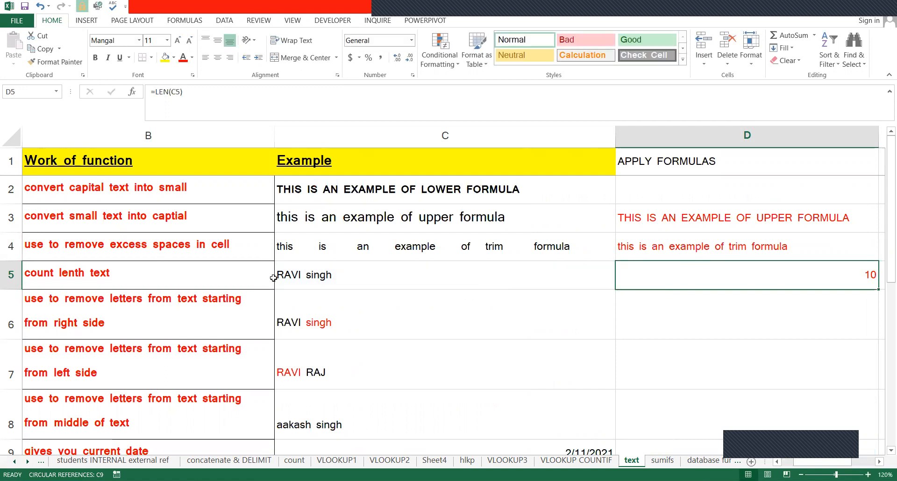
Compare the LEN formula in D5 with its example text in C5
{"action": "key", "text": "Left"}
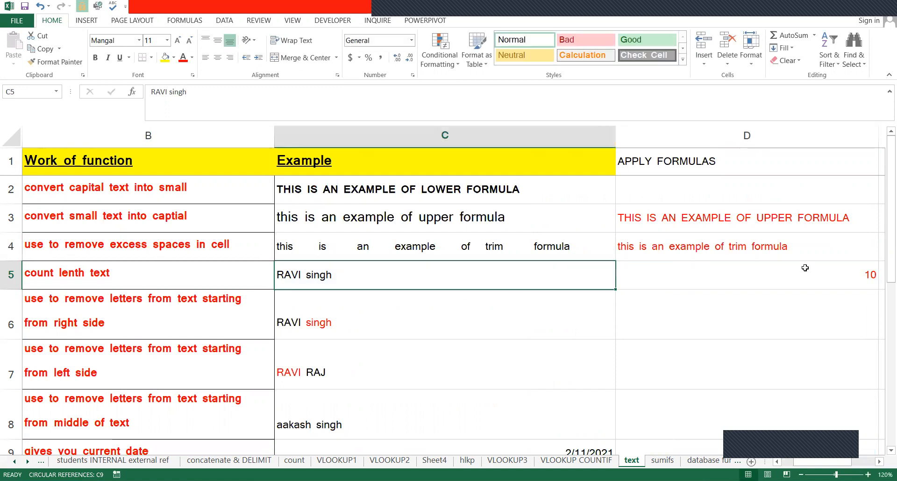
{"action": "key", "text": "Right"}
{"action": "key", "text": "Left"}
{"action": "key", "text": "Right"}
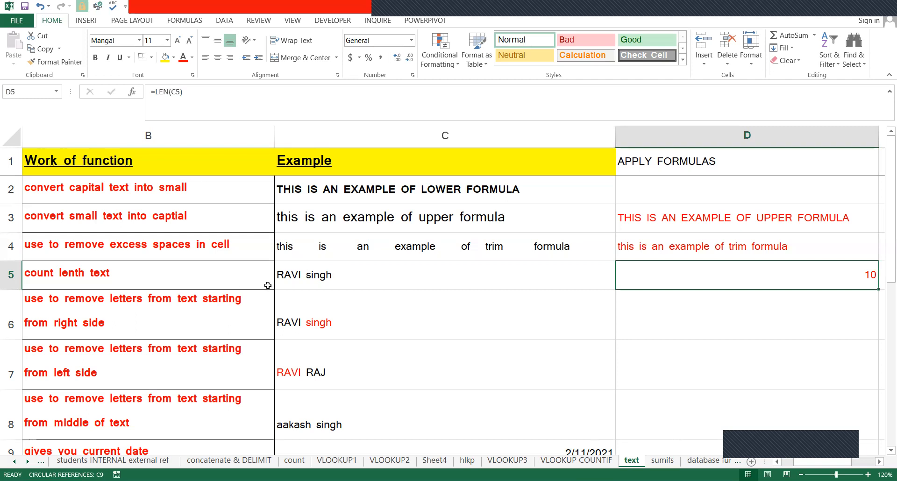
Examine the first word, the space and the full text of the LEN example in C5
{"action": "left_click", "coordinate": [283, 277]}
{"action": "double_click", "coordinate": [283, 278]}
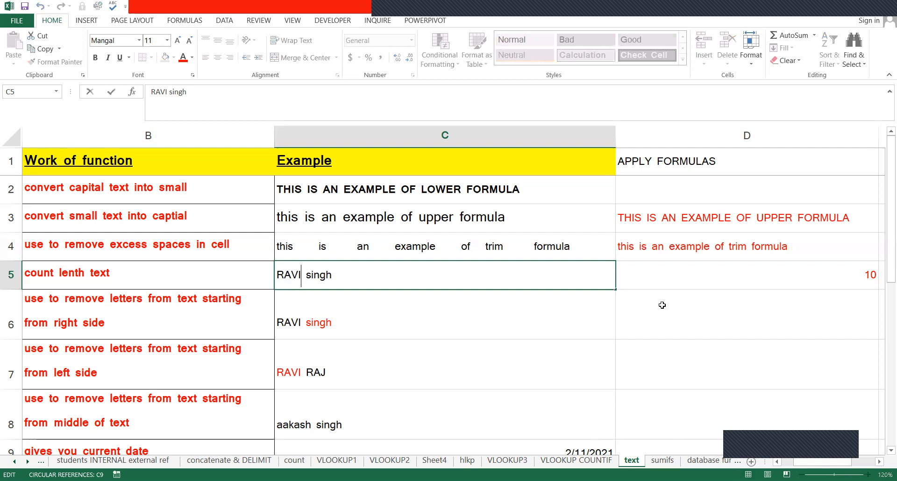
{"action": "left_click", "coordinate": [304, 277]}
{"action": "key", "text": "shift+Right"}
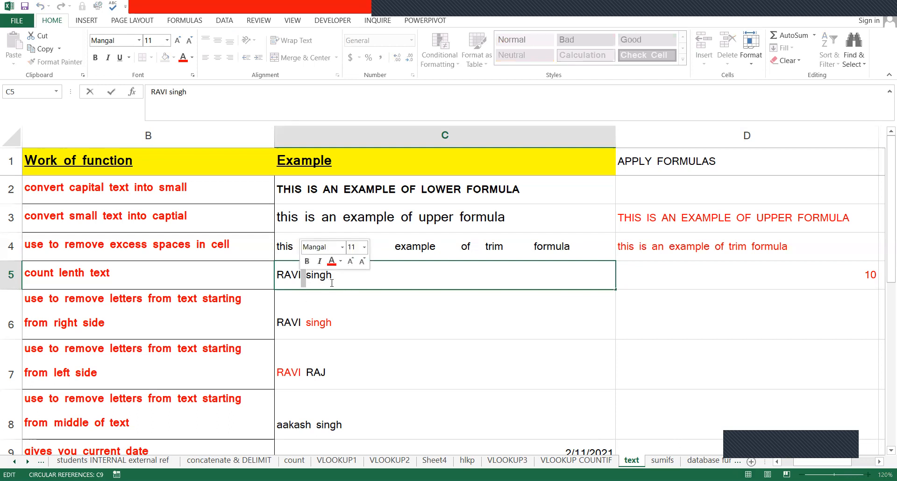
{"action": "left_click", "coordinate": [319, 276]}
{"action": "left_click", "coordinate": [333, 274]}
{"action": "key", "text": "ctrl+shift+Left"}
{"action": "key", "text": "ctrl+shift+Left"}
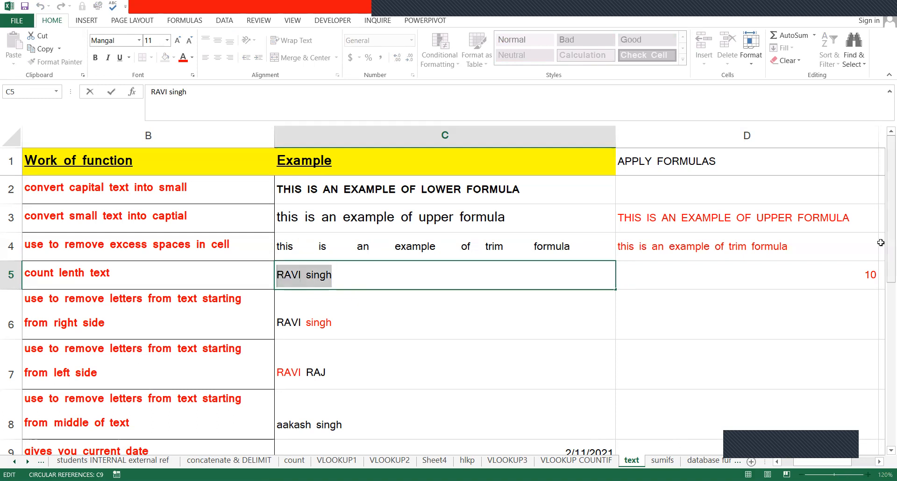
Remove the space between the two words of the LEN example in C5 to test the character count, and restore it
{"action": "left_click", "coordinate": [310, 274]}
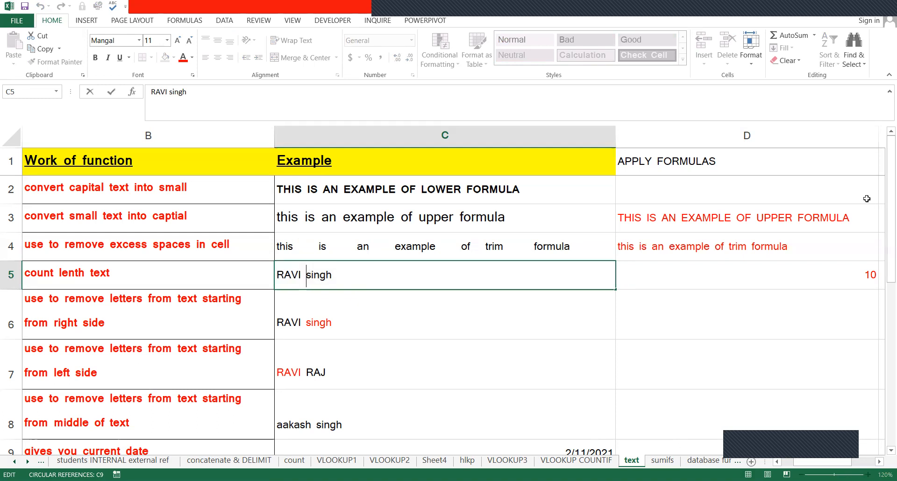
{"action": "key", "text": "BackSpace"}
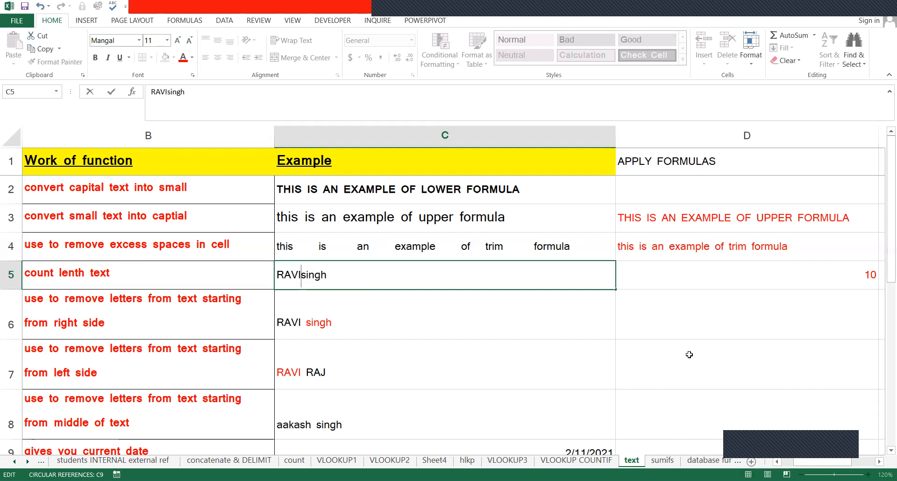
{"action": "key", "text": "Return"}
{"action": "key", "text": "Up"}
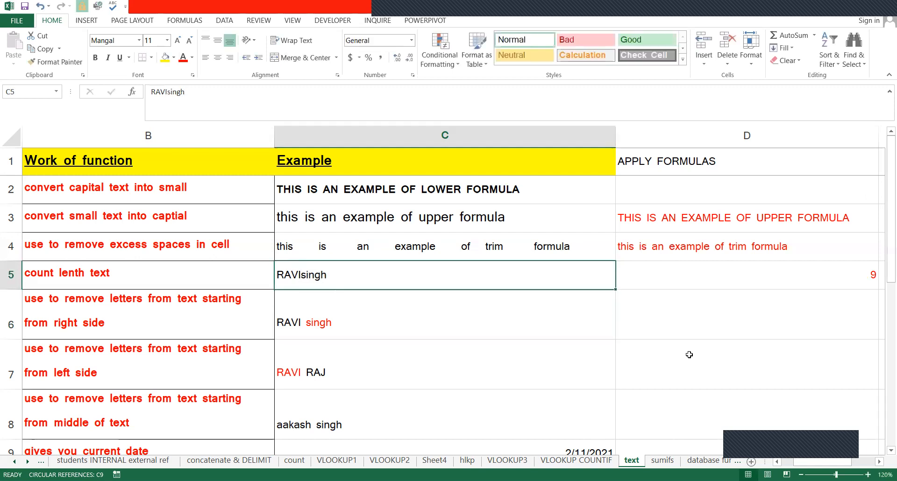
{"action": "key", "text": "F2"}
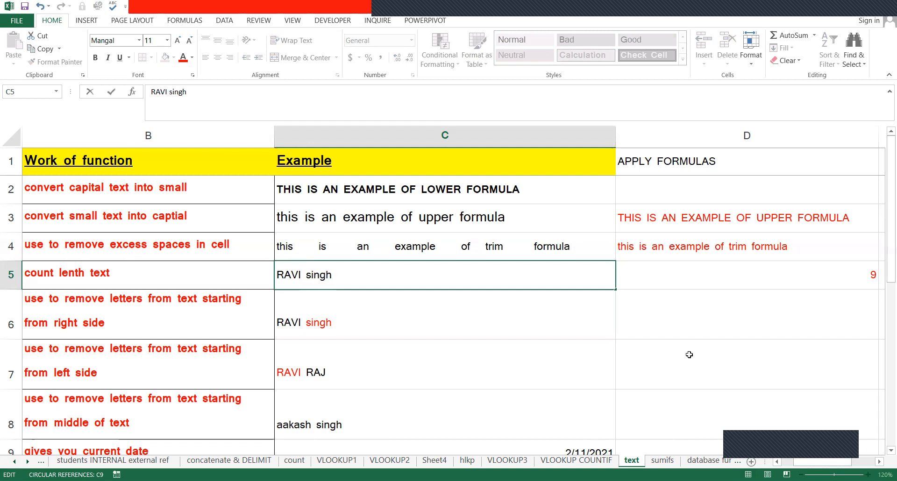
{"action": "key", "text": "Return"}
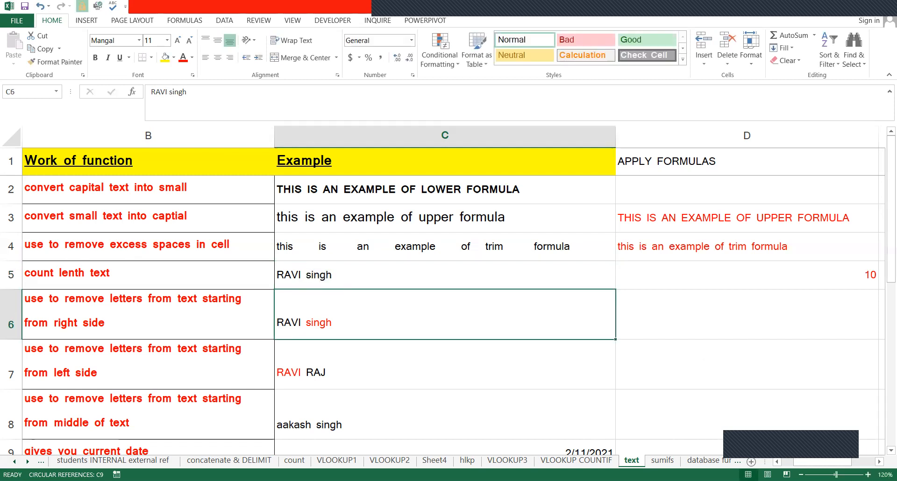
Review the function names in column A for the LEN, Right and mid rows
{"action": "scroll", "coordinate": [56, 276], "scroll_direction": "left", "scroll_amount": 1}
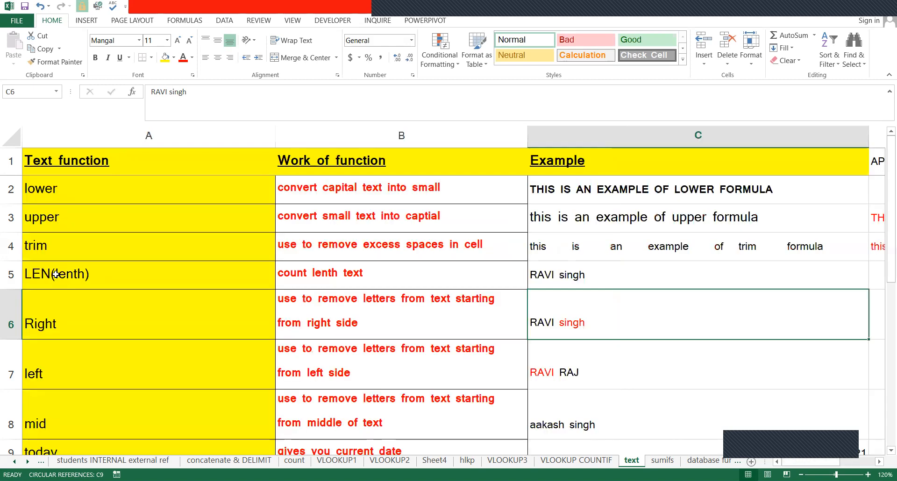
{"action": "left_click", "coordinate": [88, 277]}
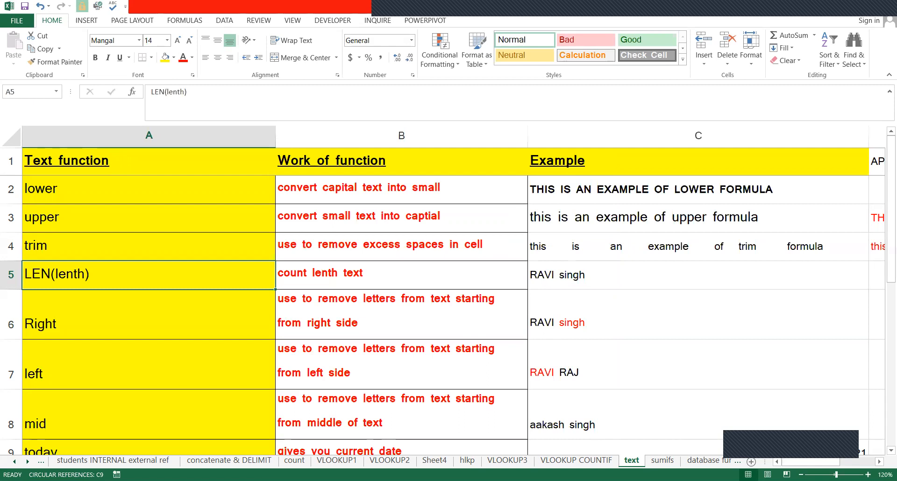
{"action": "left_click_drag", "start_coordinate": [821, 468], "coordinate": [58, 328]}
{"action": "key", "text": "Down"}
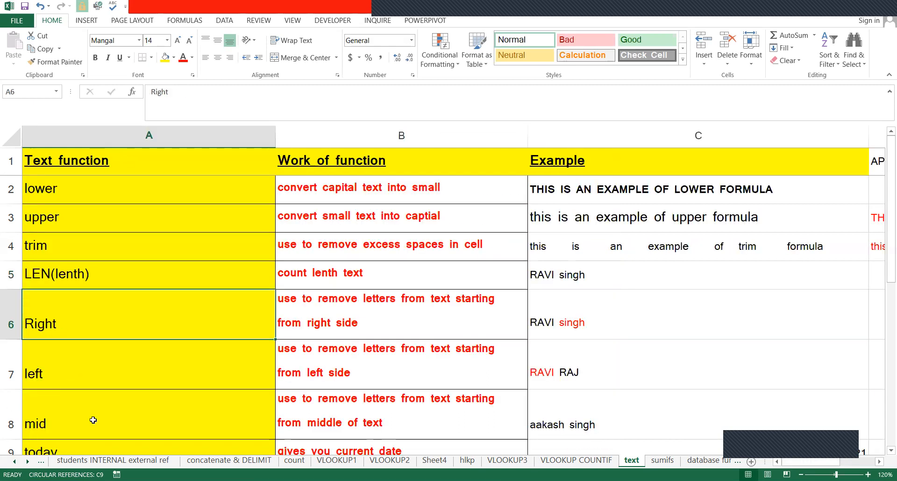
{"action": "left_click", "coordinate": [93, 421]}
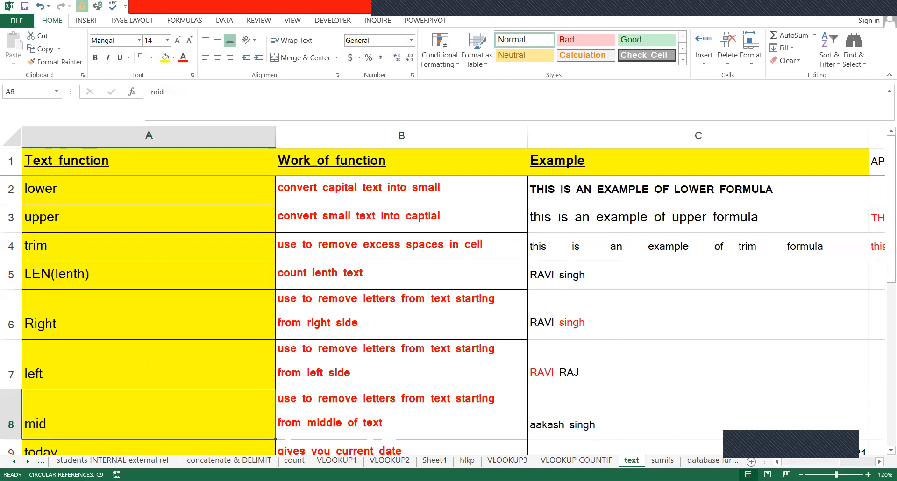
{"action": "left_click_drag", "start_coordinate": [798, 463], "coordinate": [811, 463]}
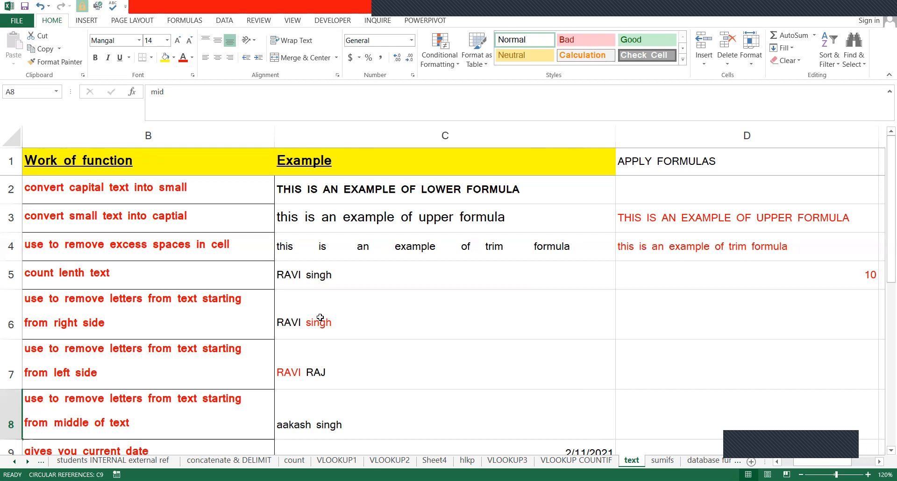
Enter =RIGHT(C6,5) in D6 to extract the last five characters of the Right example text
{"action": "left_click", "coordinate": [707, 320]}
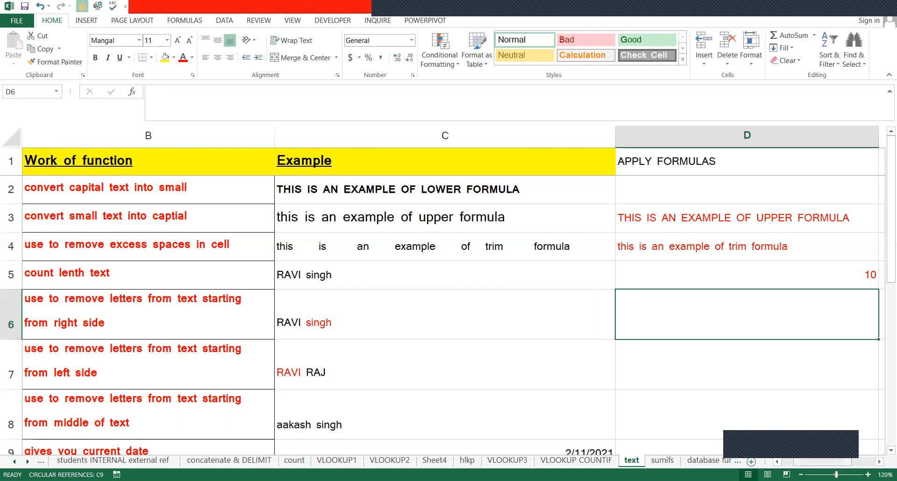
{"action": "scroll", "coordinate": [699, 399], "scroll_direction": "right", "scroll_amount": 1}
{"action": "scroll", "coordinate": [532, 342], "scroll_direction": "right", "scroll_amount": 3}
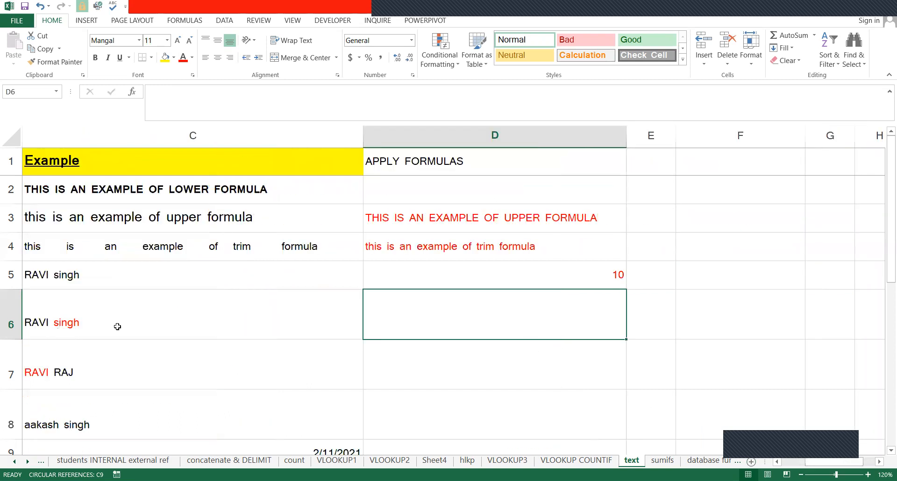
{"action": "key", "text": "Up"}
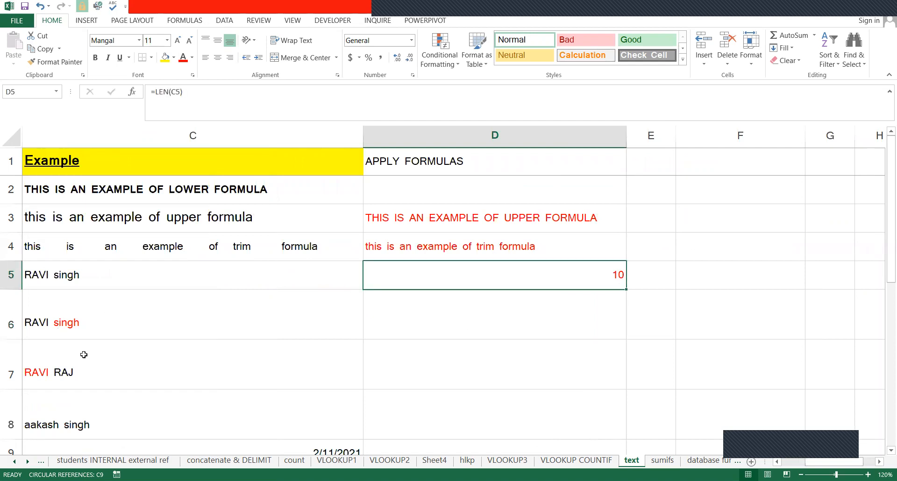
{"action": "left_click", "coordinate": [406, 317]}
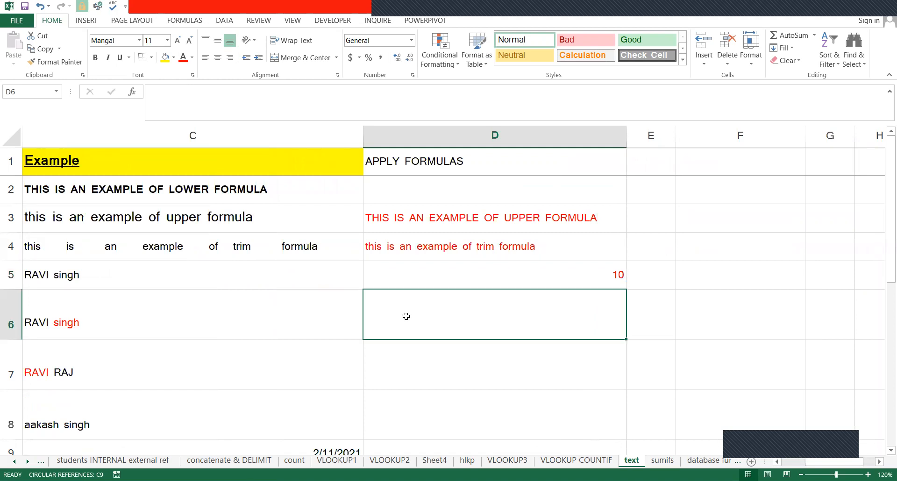
{"action": "type", "text": "="}
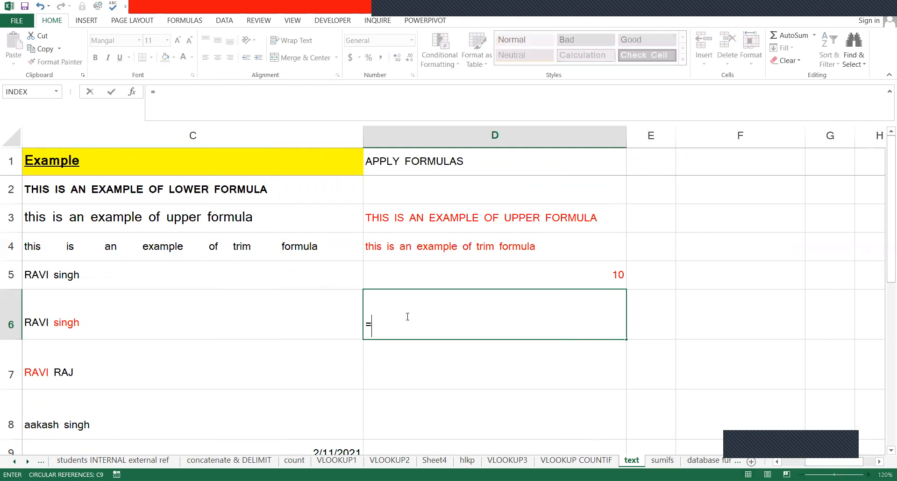
{"action": "type", "text": "RIGHT("}
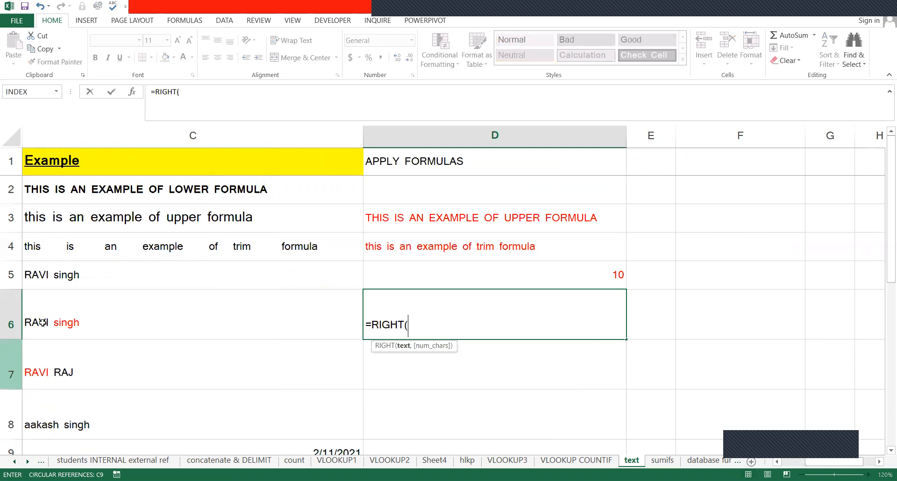
{"action": "left_click", "coordinate": [42, 322]}
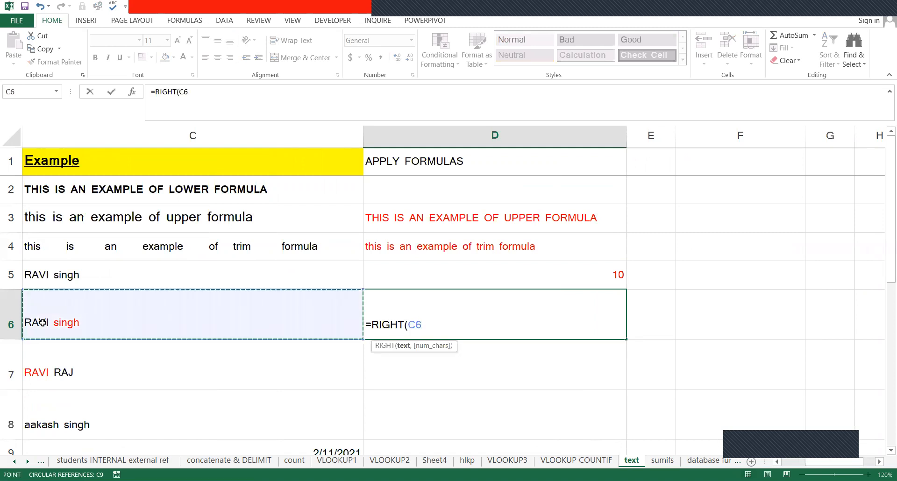
{"action": "type", "text": ",5)"}
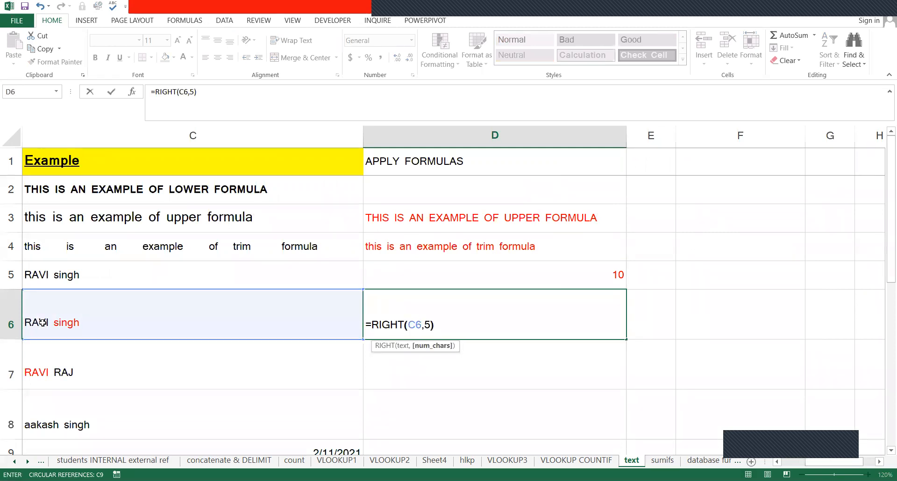
{"action": "key", "text": "Return"}
Clear the RIGHT formula from D6
{"action": "left_click", "coordinate": [42, 322]}
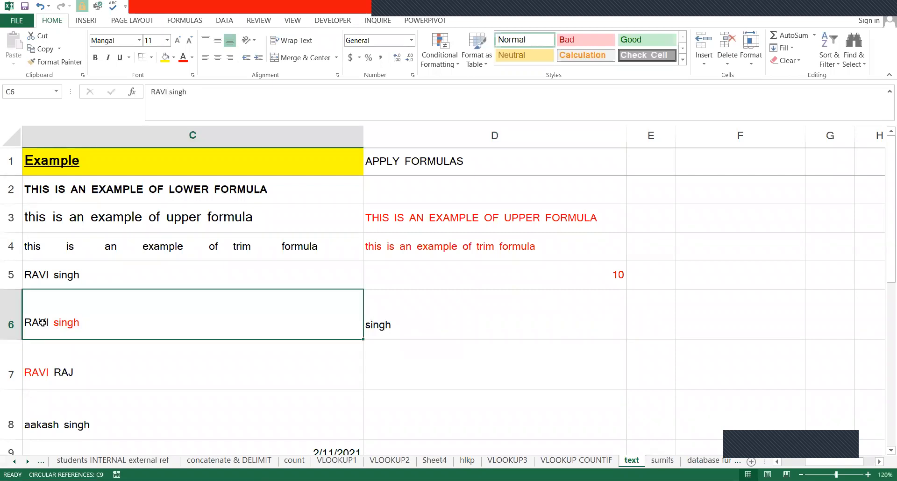
{"action": "left_click", "coordinate": [389, 338]}
{"action": "key", "text": "Delete"}
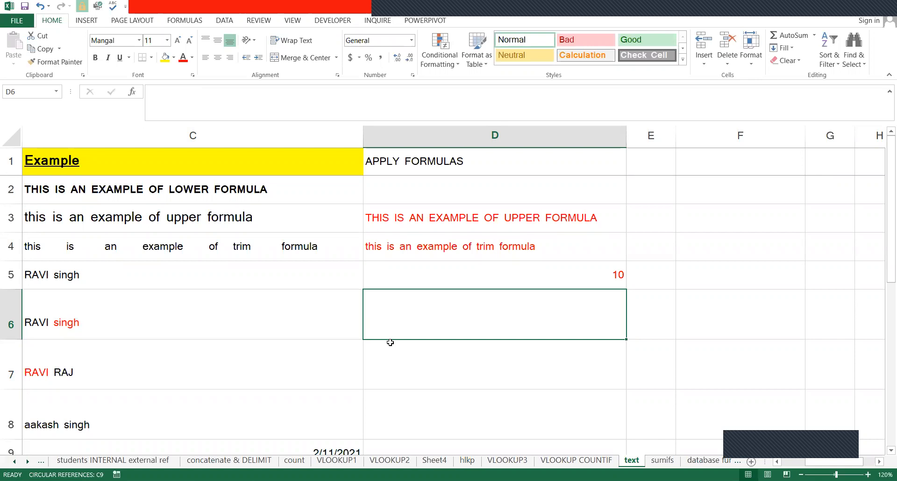
Examine the red second word of the Right example text in C6 without changing it
{"action": "left_click", "coordinate": [85, 327]}
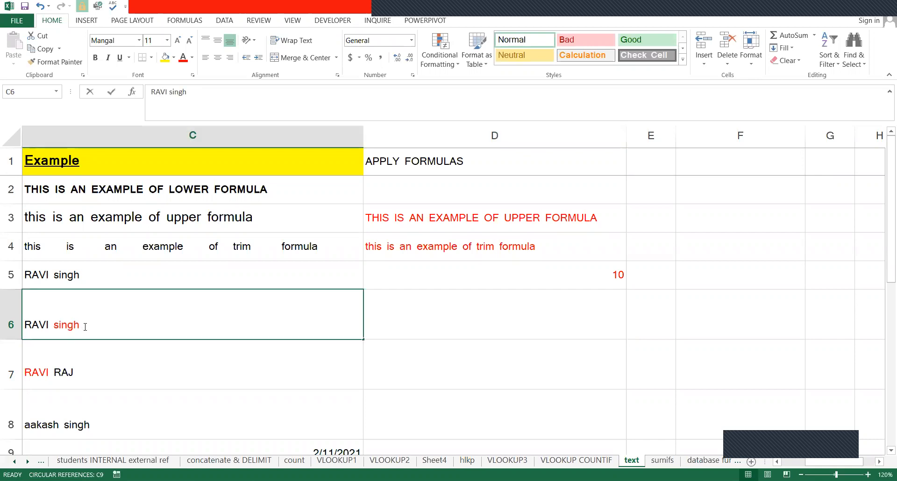
{"action": "double_click", "coordinate": [80, 327]}
{"action": "left_click_drag", "start_coordinate": [79, 328], "coordinate": [53, 329]}
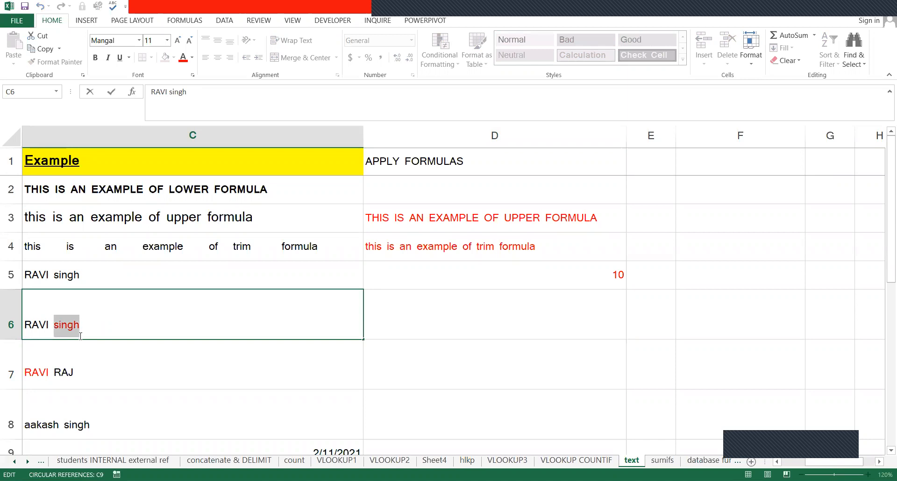
{"action": "key", "text": "Return"}
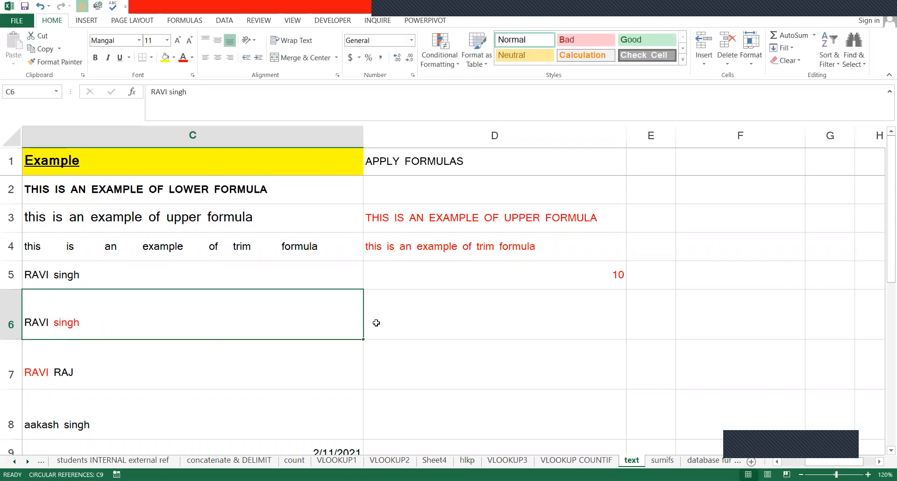
Re-enter =RIGHT(C6,5) in D6 to return the five characters at the end of C6, and clear the cell again
{"action": "left_click", "coordinate": [376, 323]}
{"action": "double_click", "coordinate": [377, 323]}
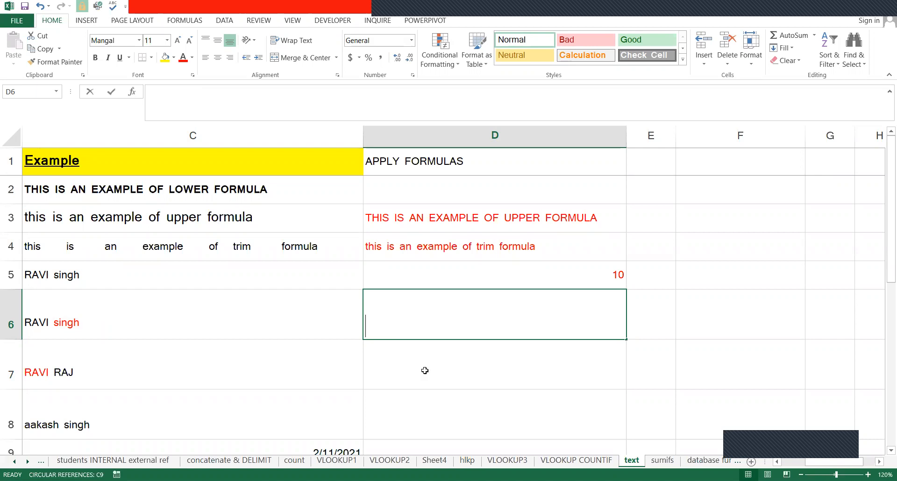
{"action": "type", "text": "=RIGHT("}
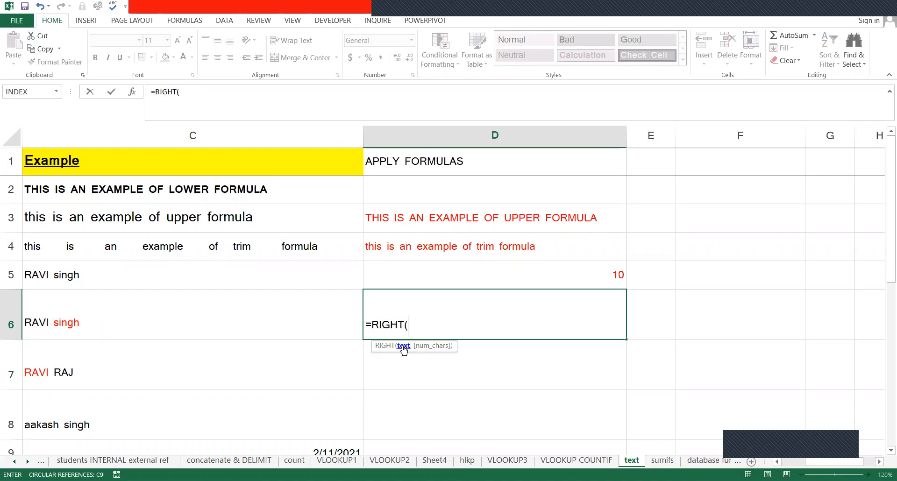
{"action": "left_click", "coordinate": [47, 325]}
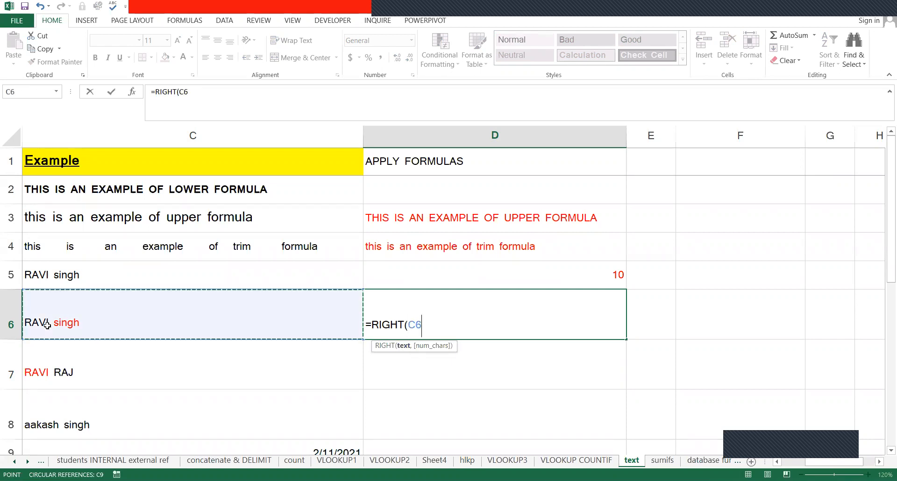
{"action": "type", "text": ","}
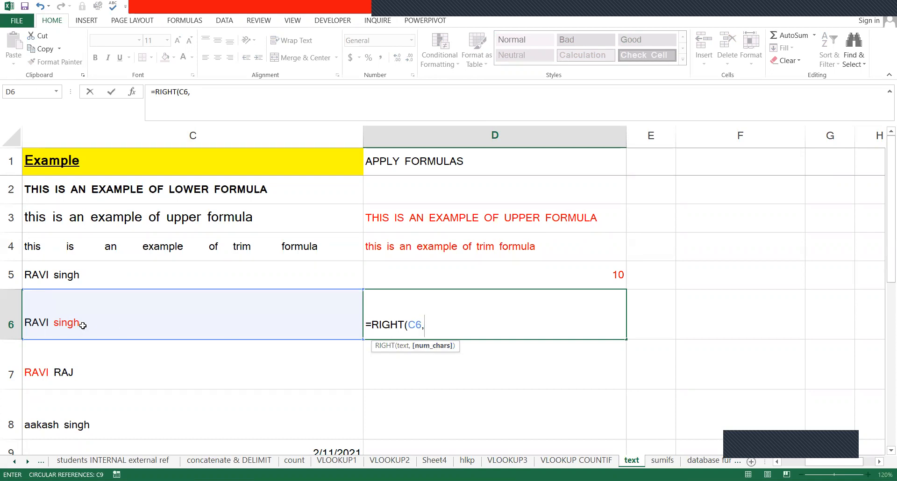
{"action": "type", "text": "5)"}
{"action": "key", "text": "ctrl+Return"}
{"action": "key", "text": "Down"}
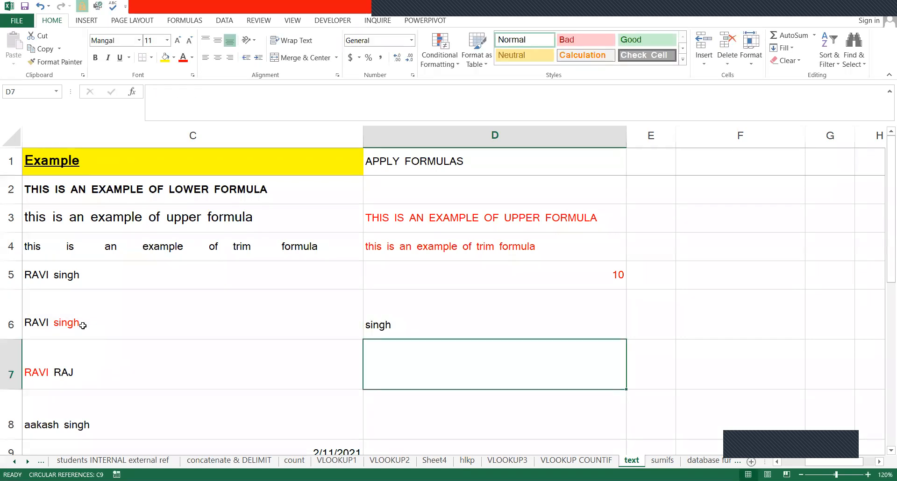
{"action": "key", "text": "Up"}
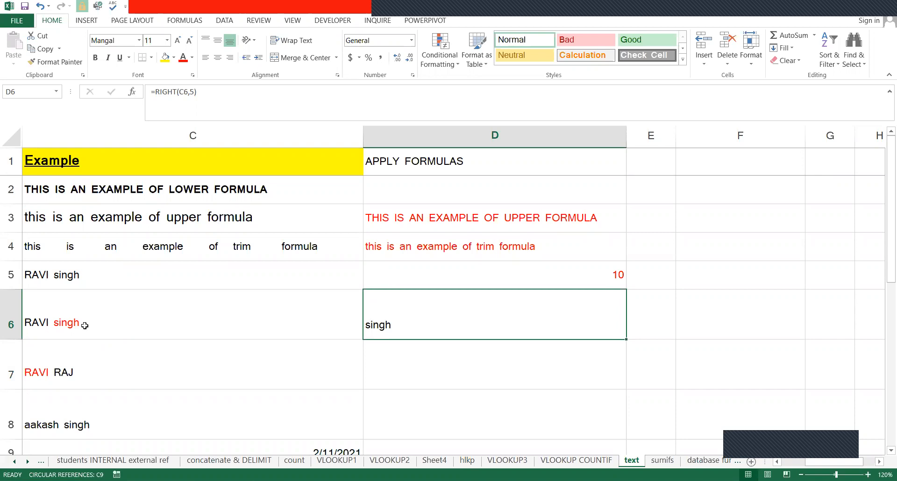
{"action": "key", "text": "Delete"}
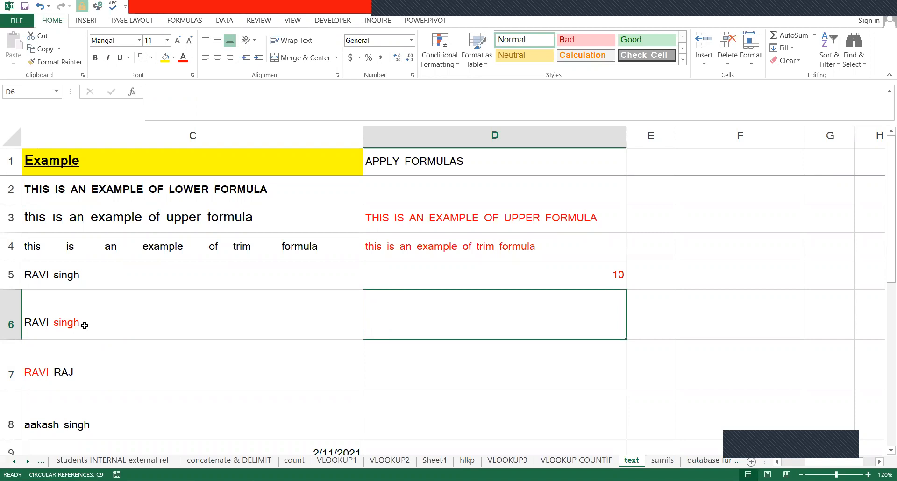
Clear the LEN formula from D5 and examine the letters and the space of the example text in C5
{"action": "left_click", "coordinate": [400, 270]}
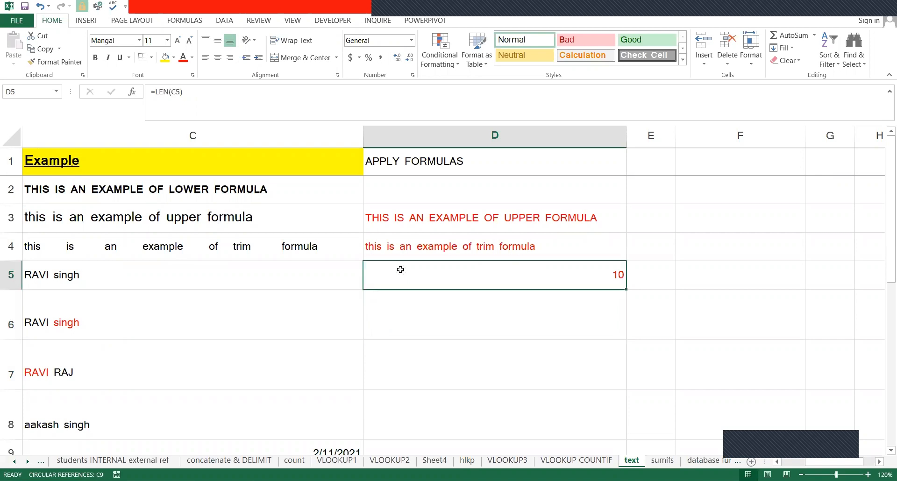
{"action": "key", "text": "Delete"}
{"action": "left_click", "coordinate": [89, 284]}
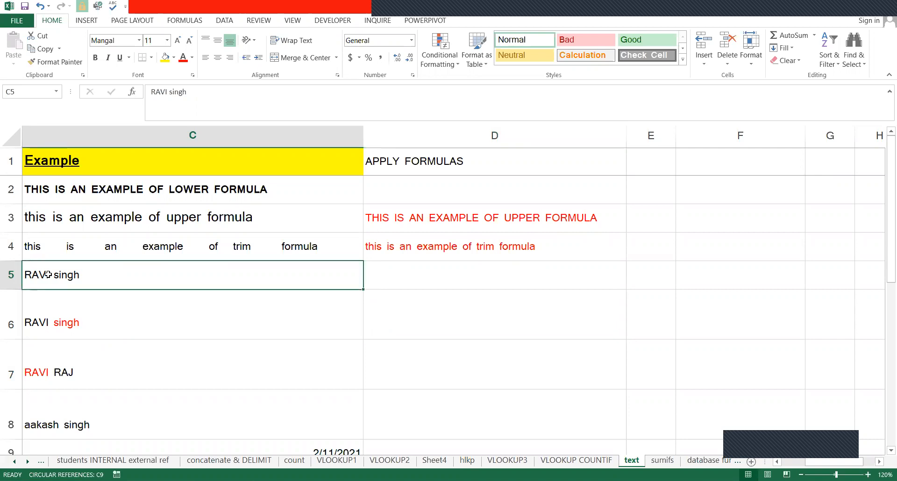
{"action": "double_click", "coordinate": [49, 275]}
{"action": "left_click_drag", "start_coordinate": [49, 274], "coordinate": [56, 276]}
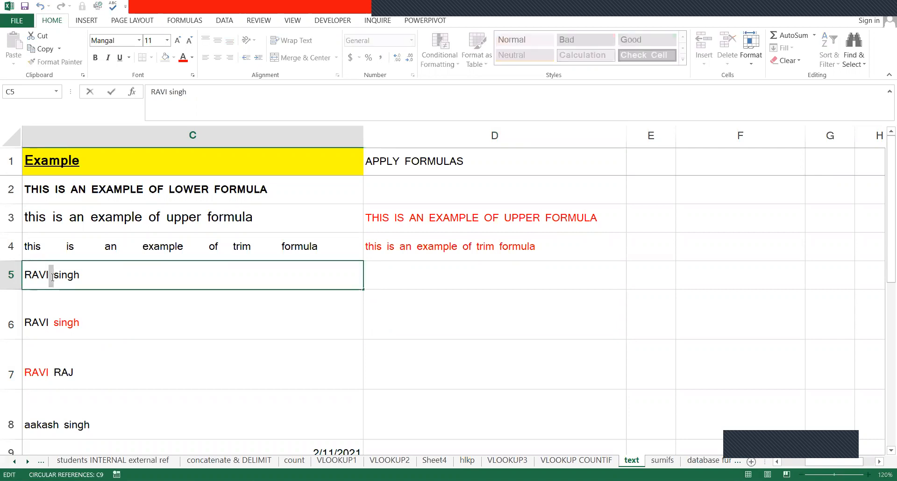
{"action": "double_click", "coordinate": [80, 279]}
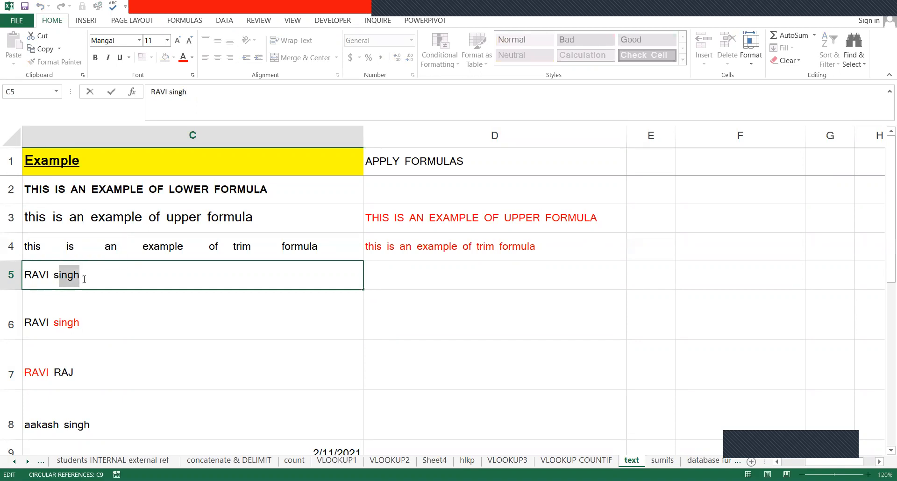
{"action": "left_click", "coordinate": [90, 279]}
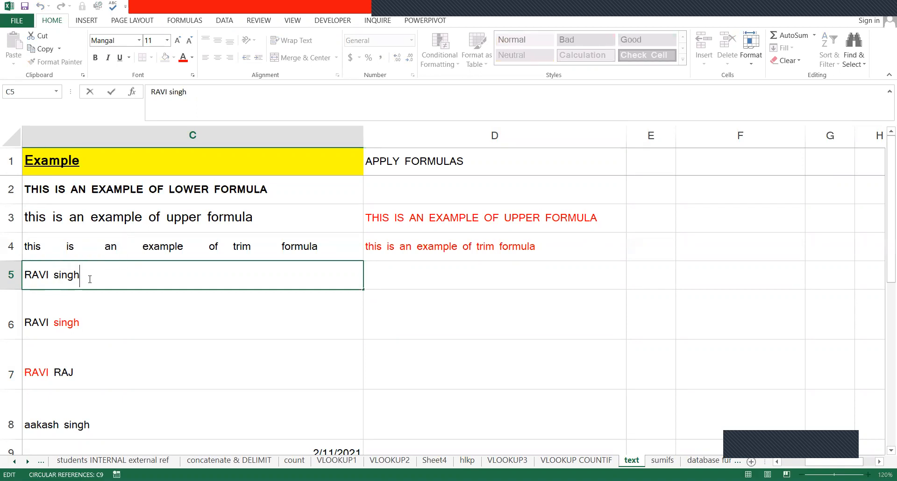
Enter =LEN(C5) in D5 to count the characters of the LEN example text
{"action": "double_click", "coordinate": [378, 277]}
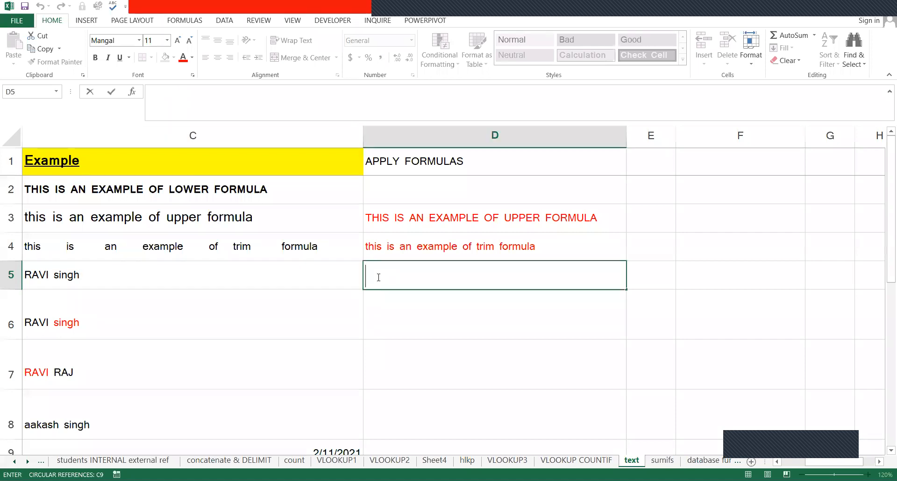
{"action": "type", "text": "="}
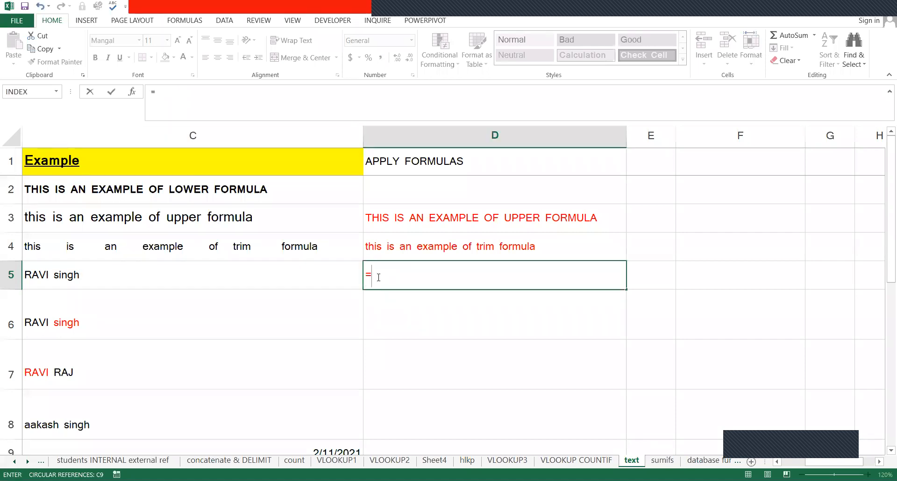
{"action": "type", "text": "LEN("}
{"action": "left_click", "coordinate": [278, 267]}
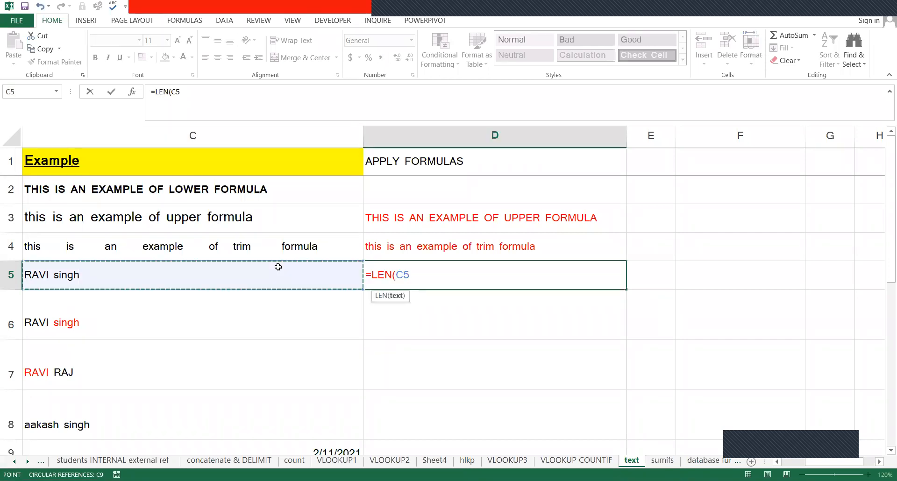
{"action": "key", "text": "Return"}
{"action": "left_click", "coordinate": [606, 272]}
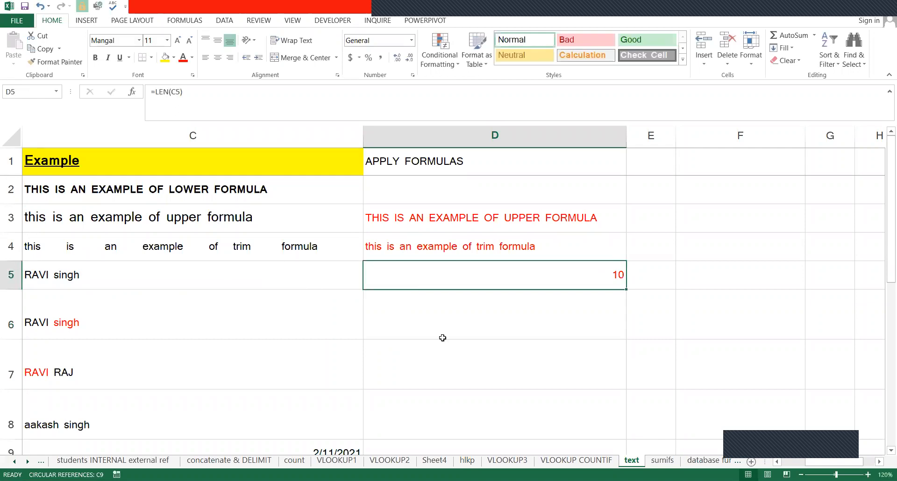
Remove the space between the two words in C5 to test the LEN formula, and put the space back
{"action": "left_click", "coordinate": [53, 280]}
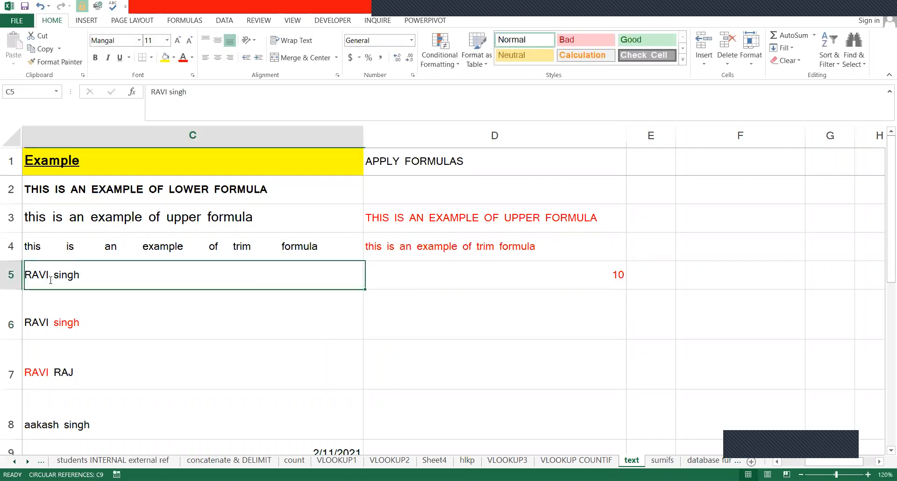
{"action": "double_click", "coordinate": [55, 280]}
{"action": "key", "text": "BackSpace"}
{"action": "key", "text": "Return"}
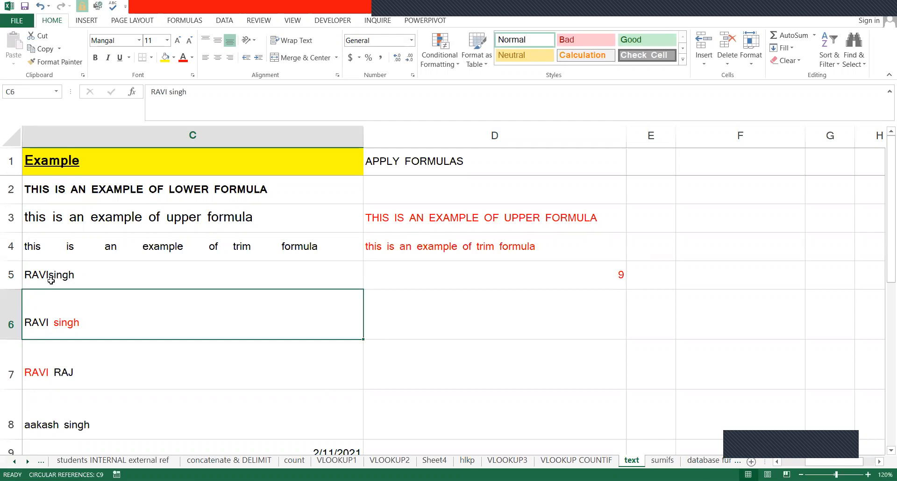
{"action": "left_click", "coordinate": [50, 278]}
{"action": "double_click", "coordinate": [50, 277]}
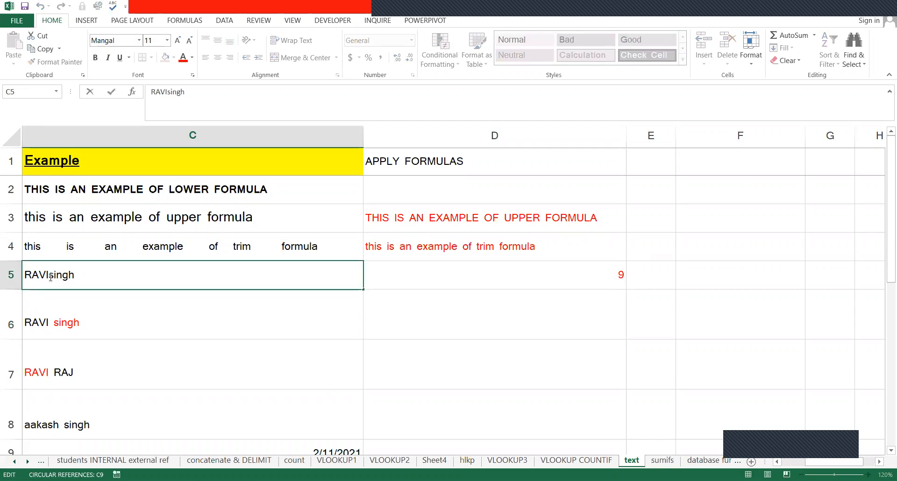
{"action": "key", "text": "Return"}
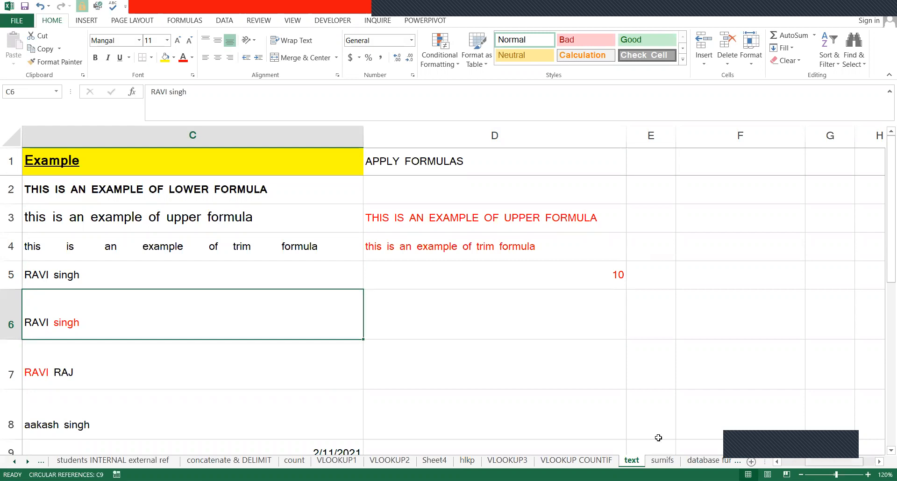
Enter =RIGHT(C6,5) in D6 to extract the last five characters of the Right example text
{"action": "scroll", "coordinate": [42, 395], "scroll_direction": "left", "scroll_amount": 2}
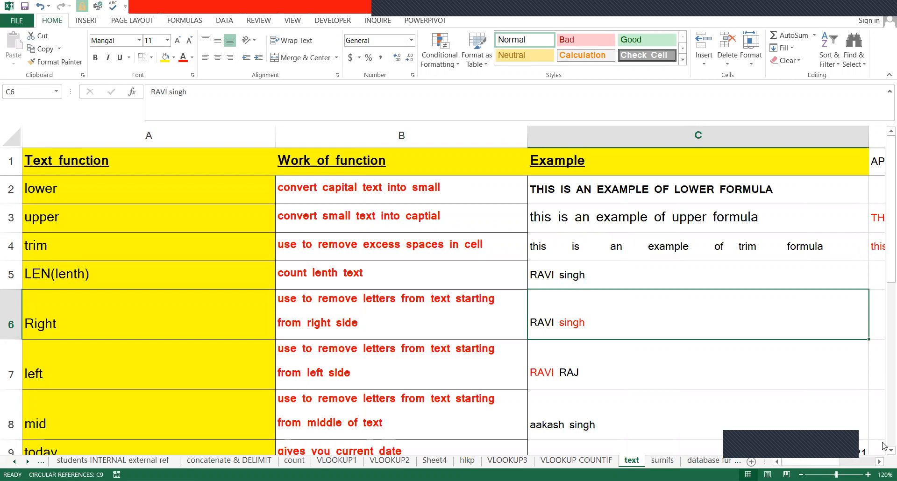
{"action": "left_click", "coordinate": [855, 462]}
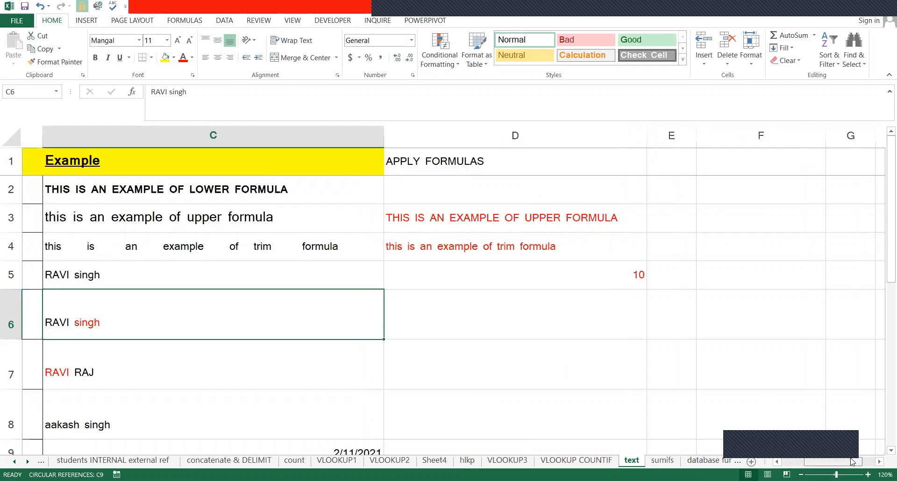
{"action": "left_click", "coordinate": [500, 308]}
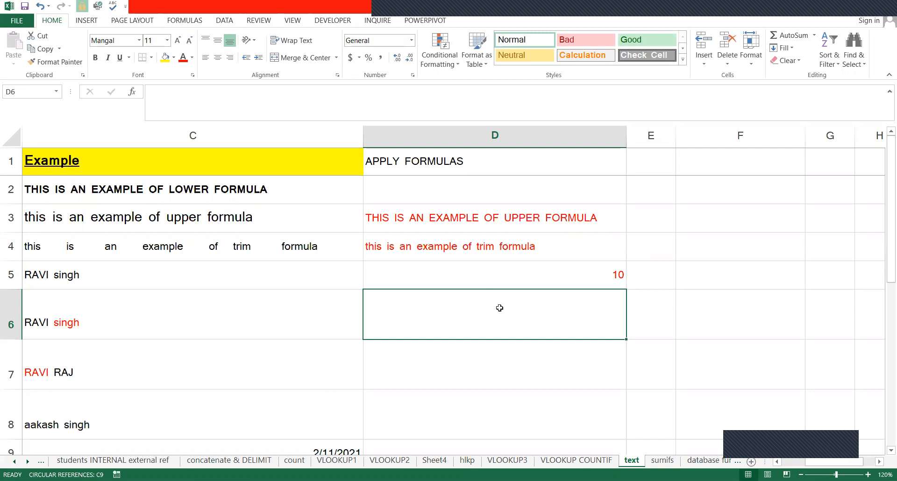
{"action": "left_click", "coordinate": [68, 328]}
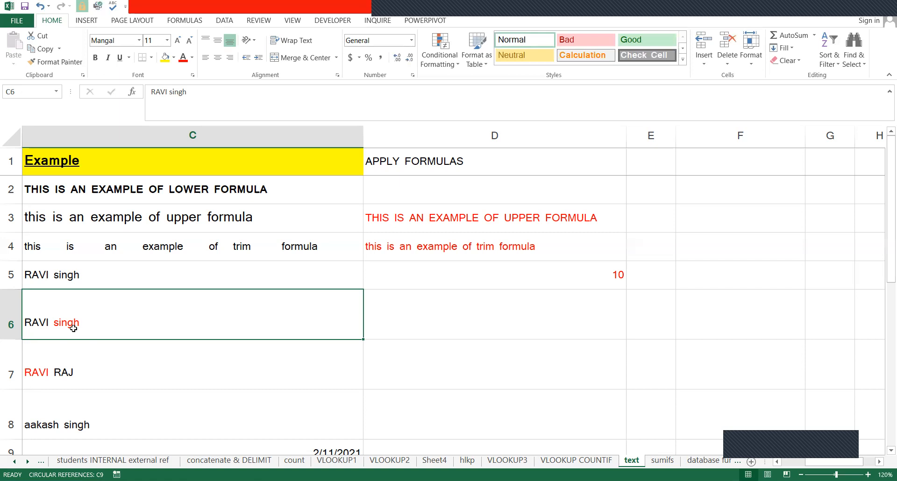
{"action": "key", "text": "Right"}
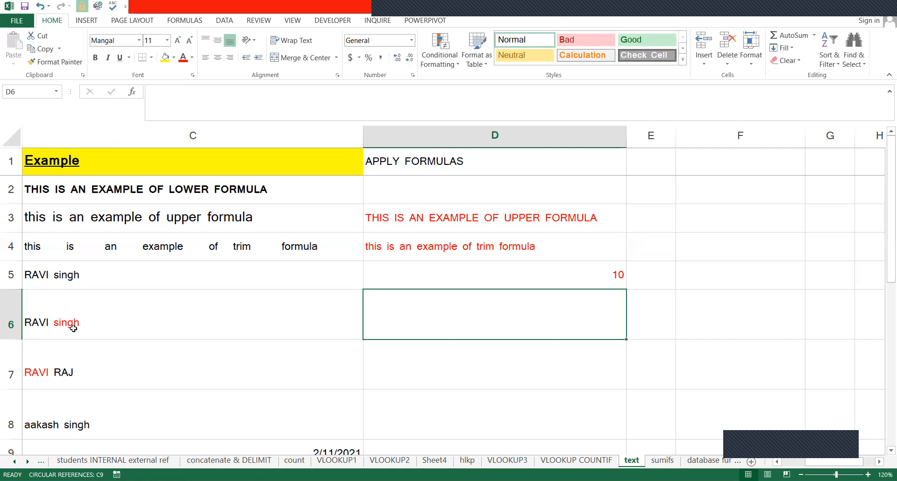
{"action": "type", "text": "="}
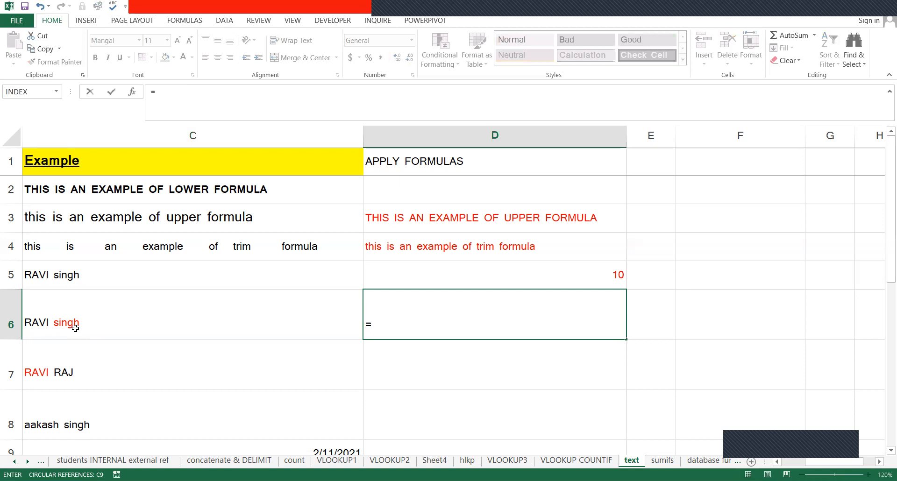
{"action": "type", "text": "RIGHT("}
{"action": "left_click", "coordinate": [50, 318]}
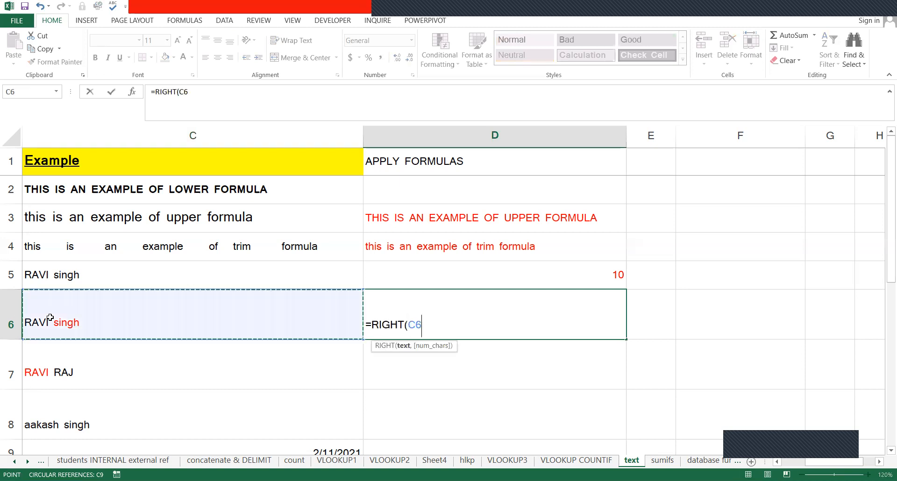
{"action": "type", "text": ","}
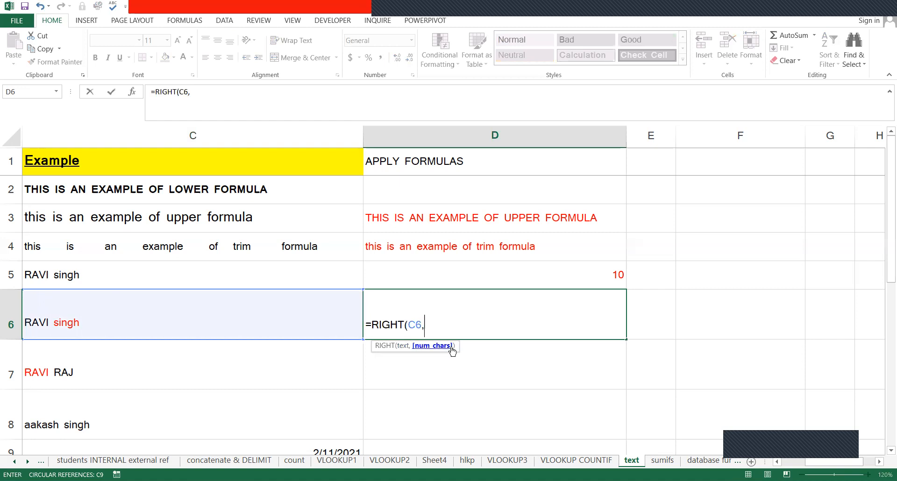
{"action": "type", "text": "5"}
{"action": "key", "text": "Return"}
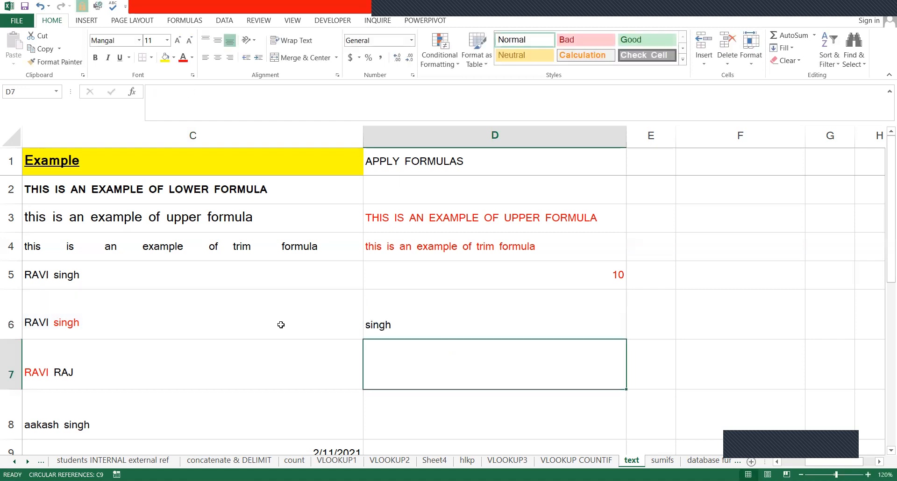
Compare the red second word of the Right example text in C6 with the result in D6, leaving C6 unedited
{"action": "double_click", "coordinate": [95, 331]}
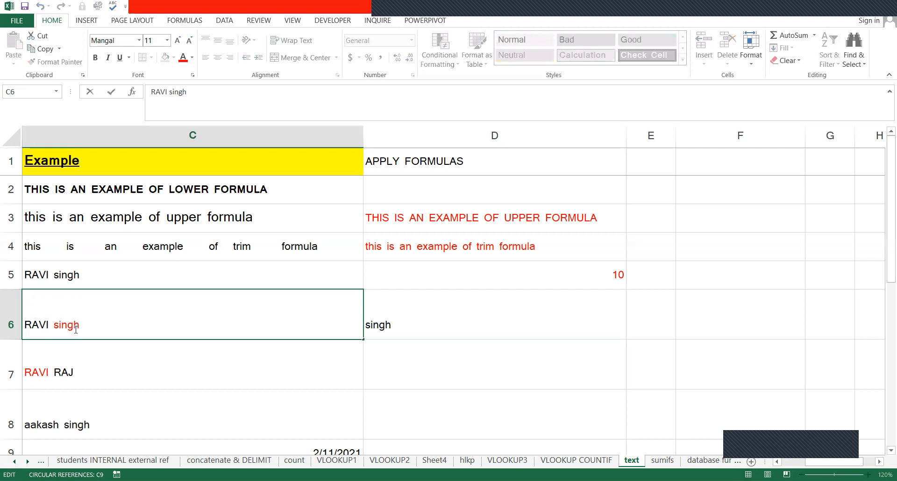
{"action": "left_click_drag", "start_coordinate": [79, 329], "coordinate": [55, 329]}
{"action": "left_click", "coordinate": [295, 367]}
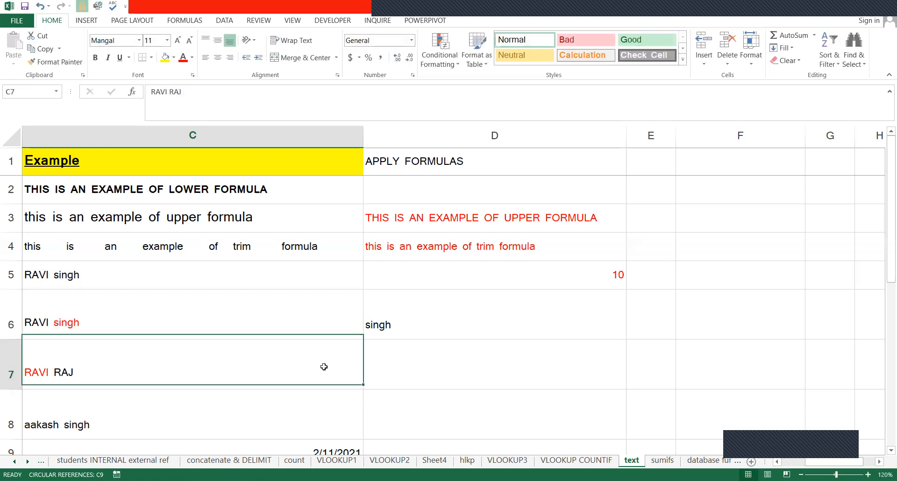
{"action": "left_click", "coordinate": [426, 371]}
{"action": "type", "text": "="}
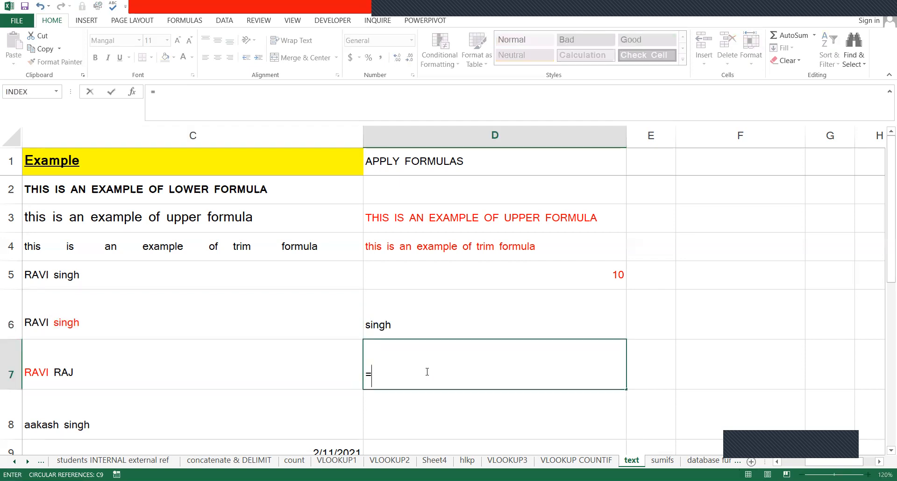
{"action": "key", "text": "Escape"}
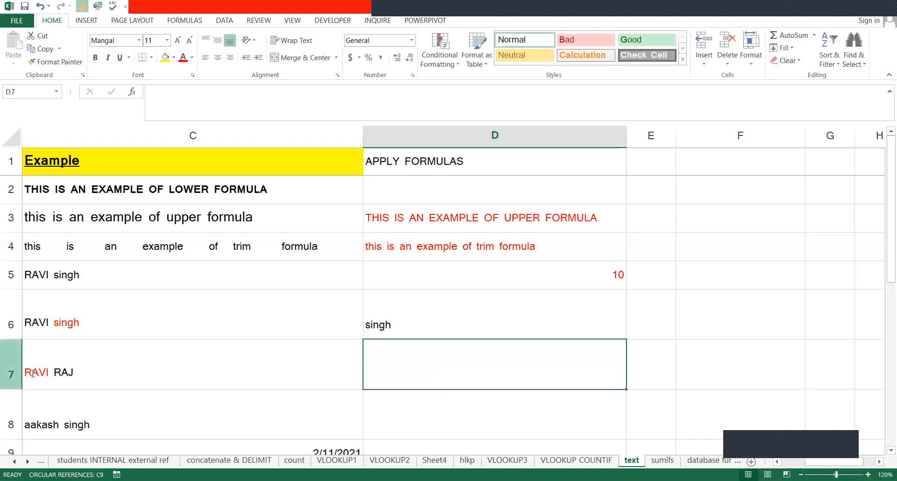
Examine the red first word of the Left example text in C7 without changing it
{"action": "double_click", "coordinate": [25, 373]}
{"action": "left_click_drag", "start_coordinate": [26, 374], "coordinate": [48, 374]}
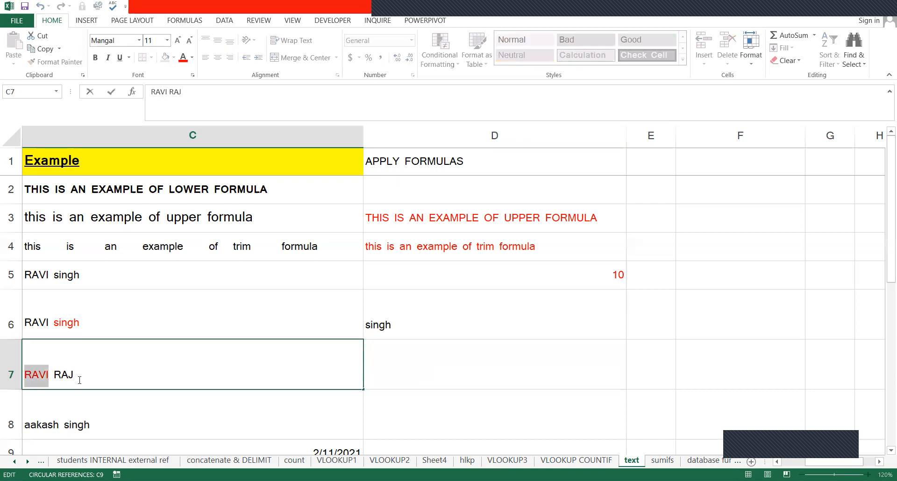
{"action": "key", "text": "Escape"}
Enter =LEFT(C7,4) in D7 to extract the first four characters of the Left example text
{"action": "left_click", "coordinate": [428, 365]}
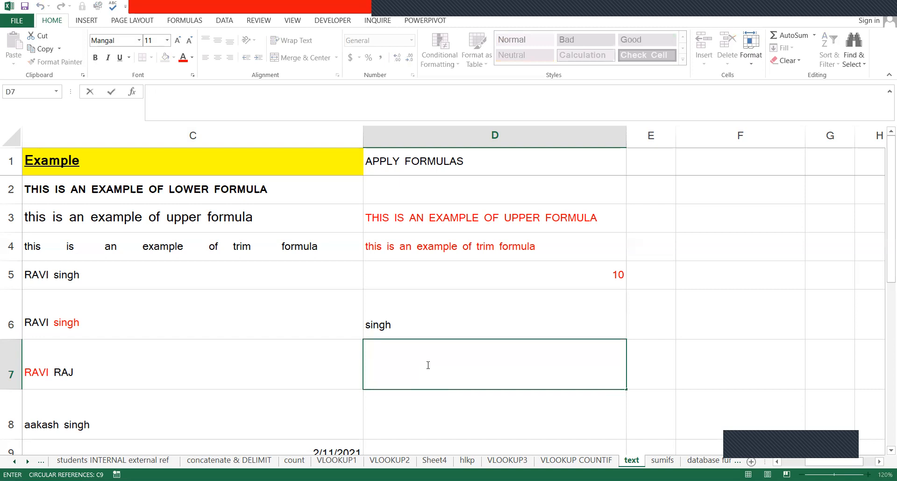
{"action": "type", "text": "="}
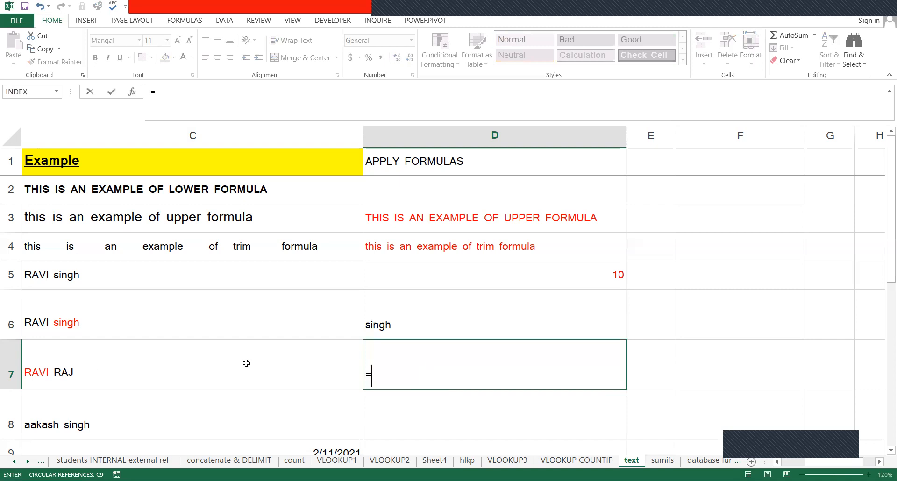
{"action": "type", "text": "LEFT("}
{"action": "left_click", "coordinate": [100, 371]}
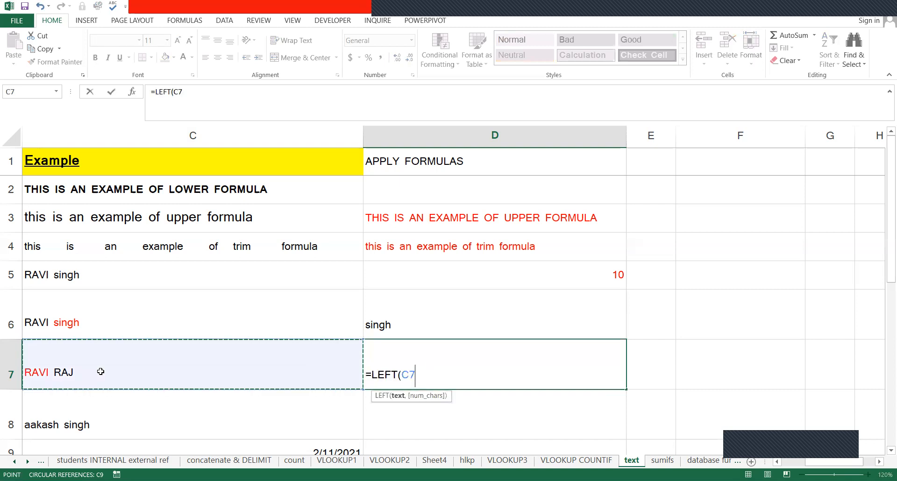
{"action": "type", "text": ","}
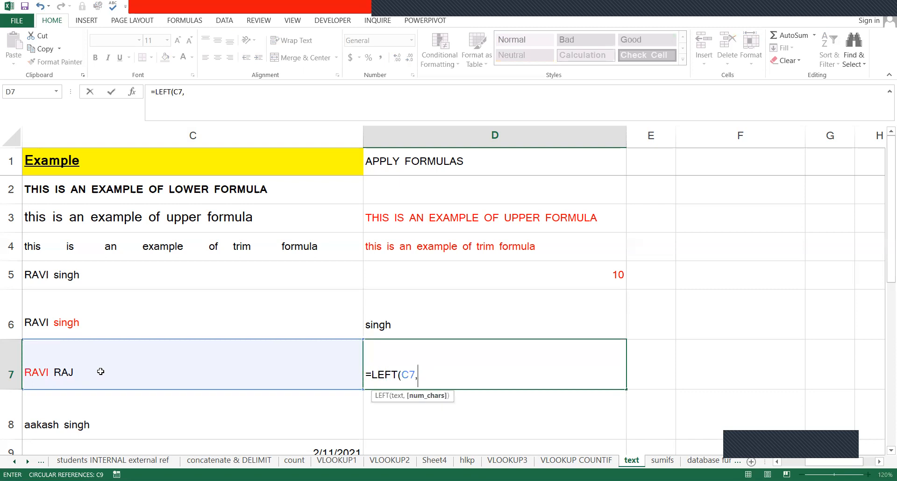
{"action": "type", "text": "4"}
{"action": "key", "text": "Return"}
{"action": "key", "text": "Up"}
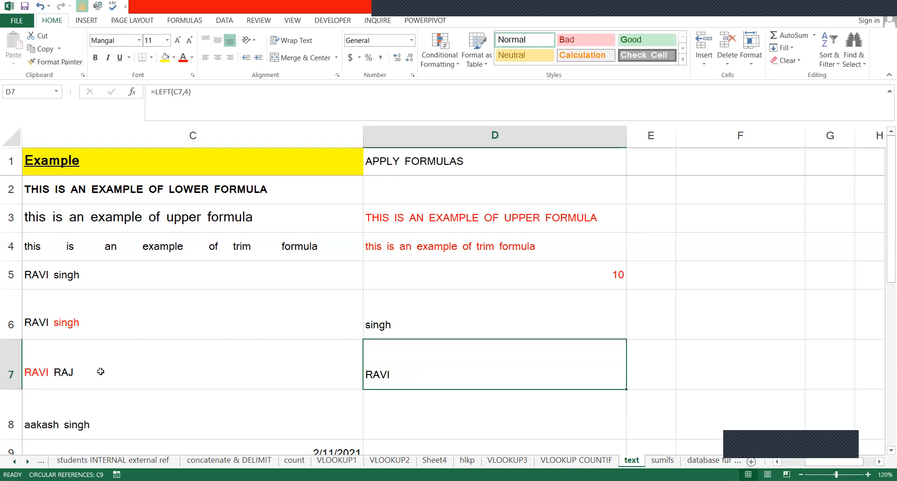
Review the RIGHT and LEFT formulas in D6 and D7 and the empty formula cells below them
{"action": "key", "text": "Down"}
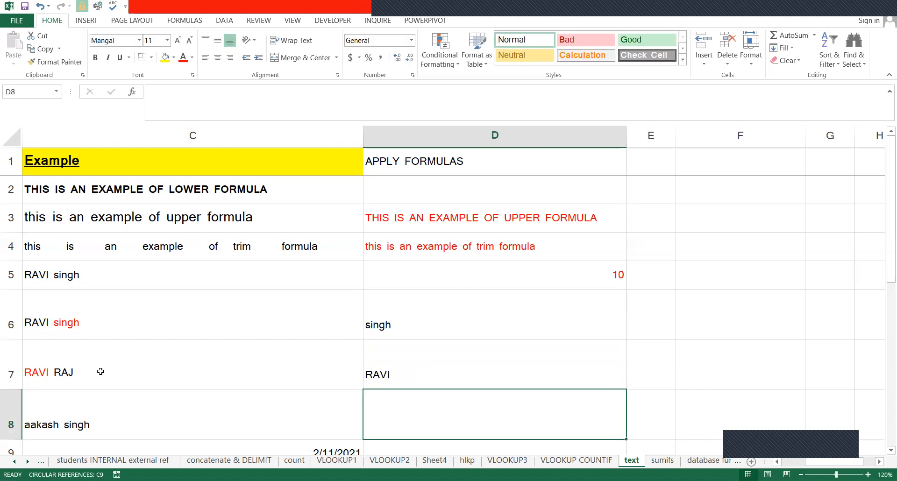
{"action": "key", "text": "Up"}
{"action": "key", "text": "Up"}
{"action": "key", "text": "Down"}
{"action": "key", "text": "Down"}
{"action": "key", "text": "Down"}
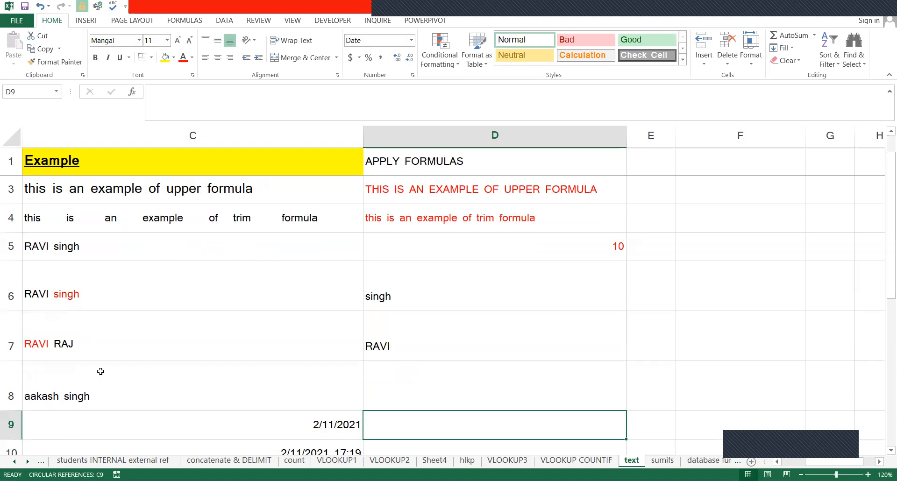
{"action": "key", "text": "Up"}
{"action": "key", "text": "Up"}
{"action": "key", "text": "Up"}
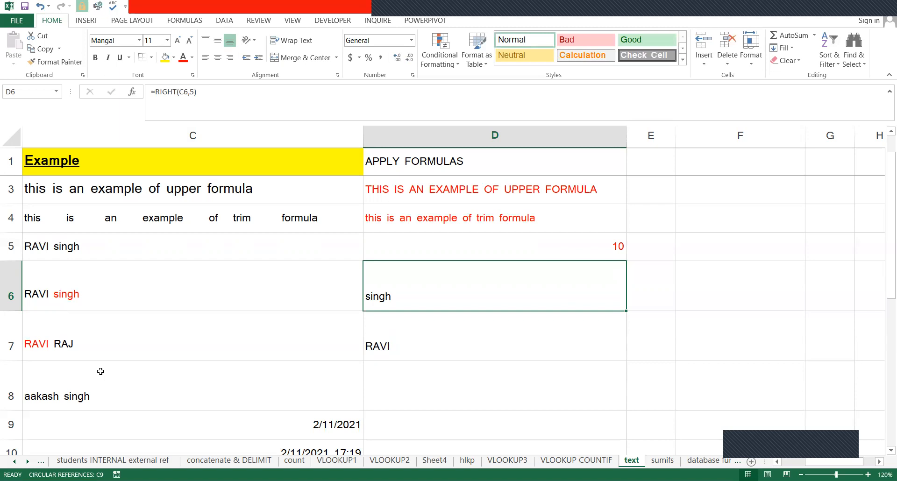
Examine the red second word of the Right example text in C6 beside its LEN and RIGHT formulas, without editing it
{"action": "double_click", "coordinate": [86, 298]}
{"action": "left_click_drag", "start_coordinate": [59, 297], "coordinate": [79, 297]}
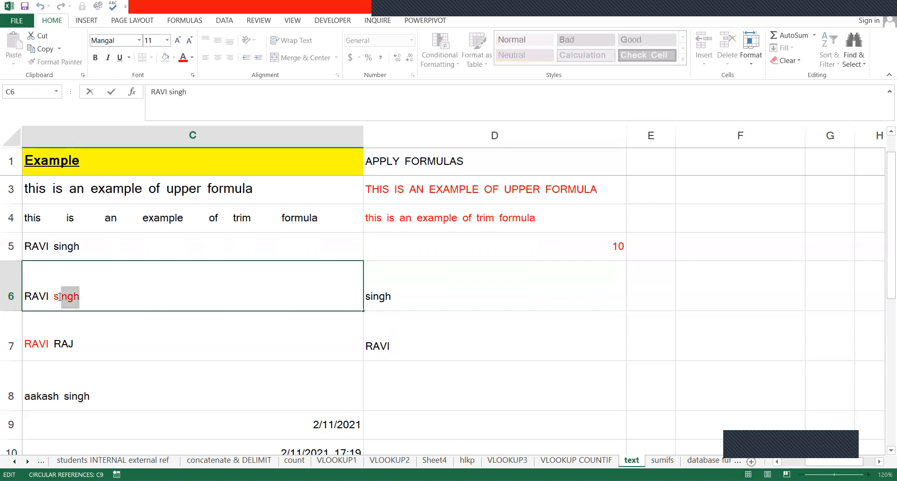
{"action": "key", "text": "Tab"}
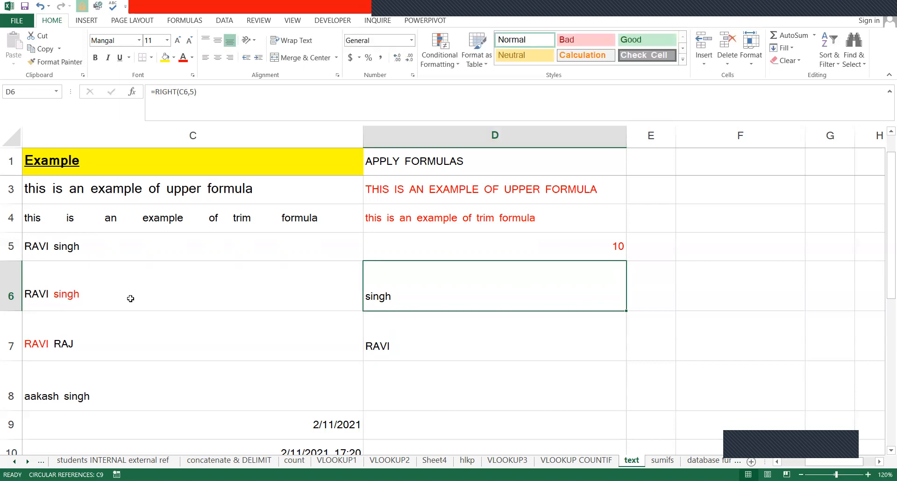
{"action": "key", "text": "Up"}
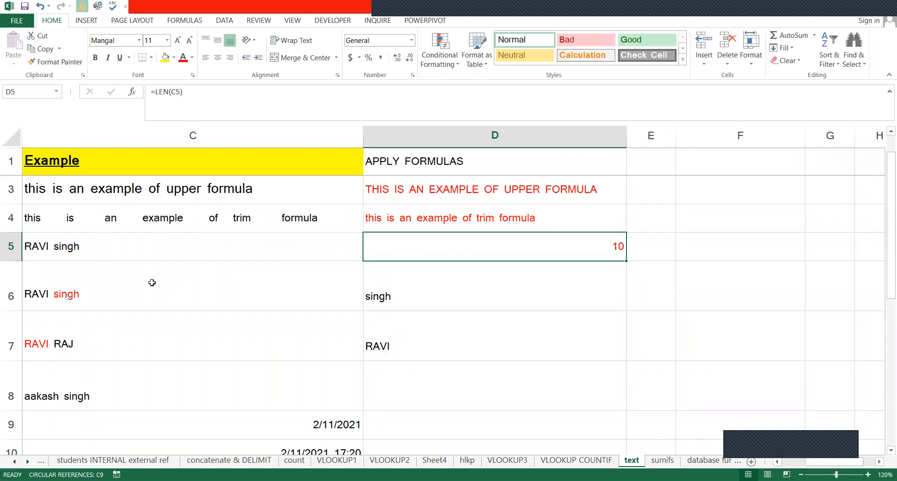
{"action": "left_click", "coordinate": [334, 287]}
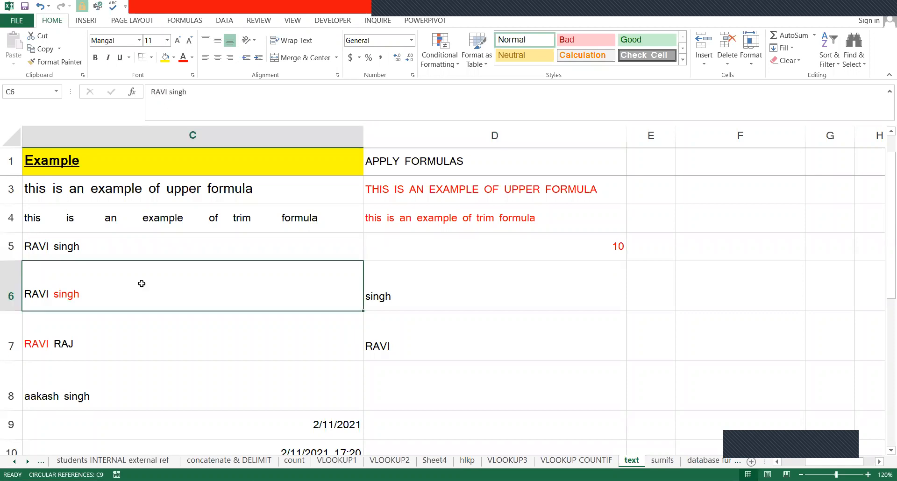
{"action": "double_click", "coordinate": [110, 299]}
{"action": "double_click", "coordinate": [89, 301]}
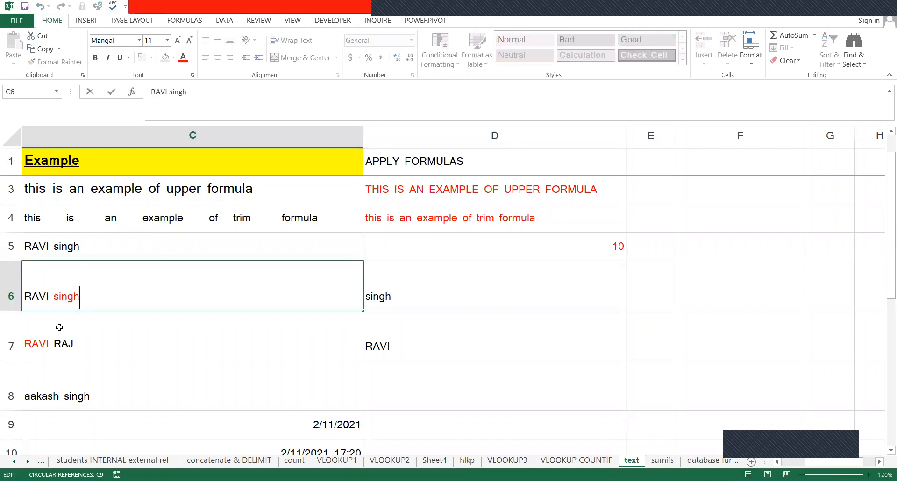
Examine the red first word and the middle characters of the Left example text in C7, without editing them
{"action": "left_click", "coordinate": [37, 349]}
{"action": "double_click", "coordinate": [37, 348]}
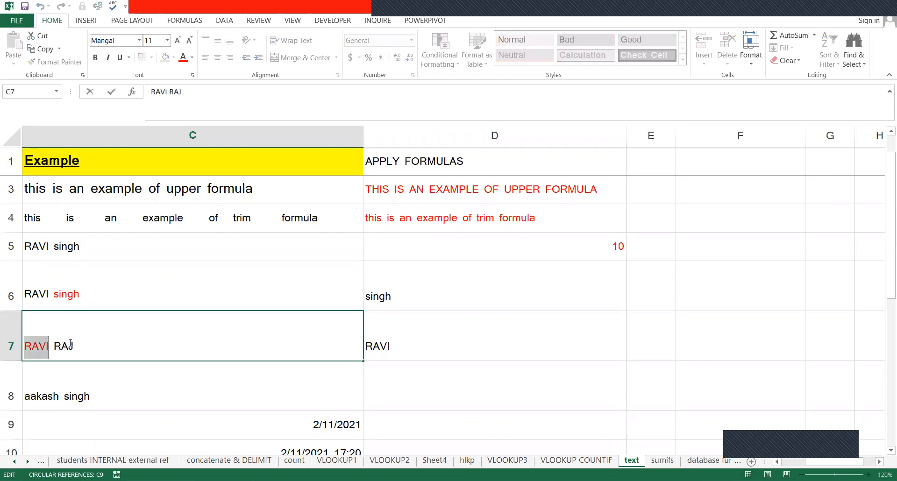
{"action": "left_click", "coordinate": [61, 347]}
{"action": "key", "text": "shift+Left"}
{"action": "key", "text": "shift+Left"}
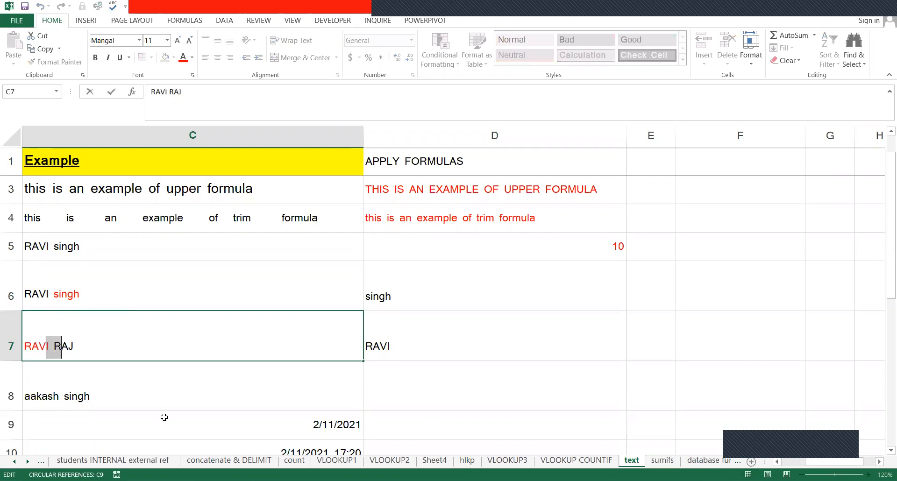
Copy the Right example text from C6 over the Mid example text in C8
{"action": "left_click", "coordinate": [92, 392]}
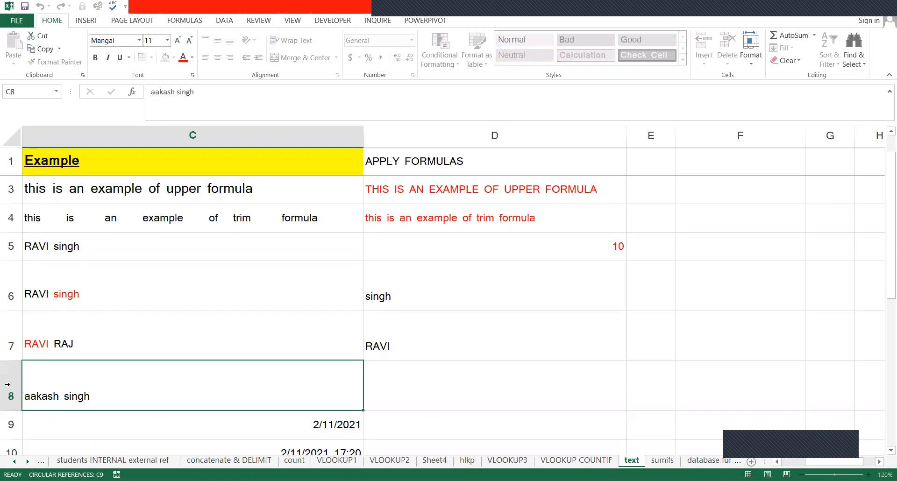
{"action": "left_click", "coordinate": [59, 284]}
{"action": "key", "text": "ctrl+c"}
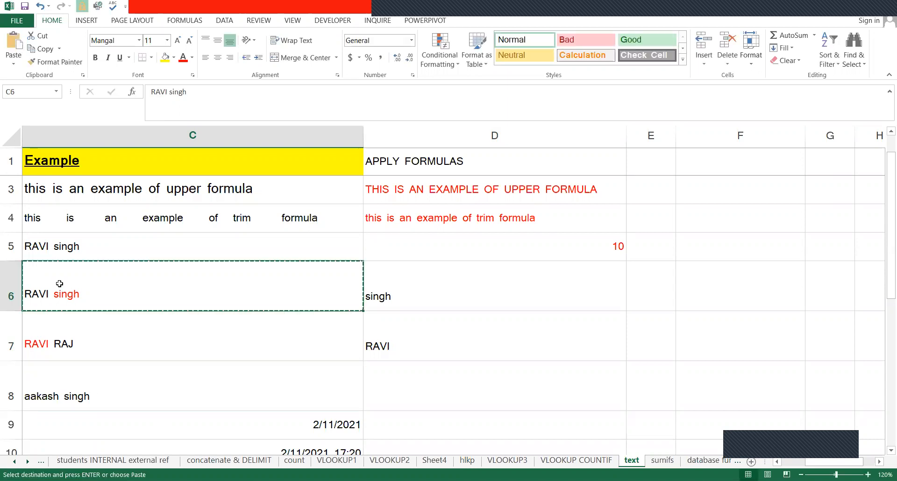
{"action": "key", "text": "Down"}
{"action": "key", "text": "Down"}
{"action": "key", "text": "Return"}
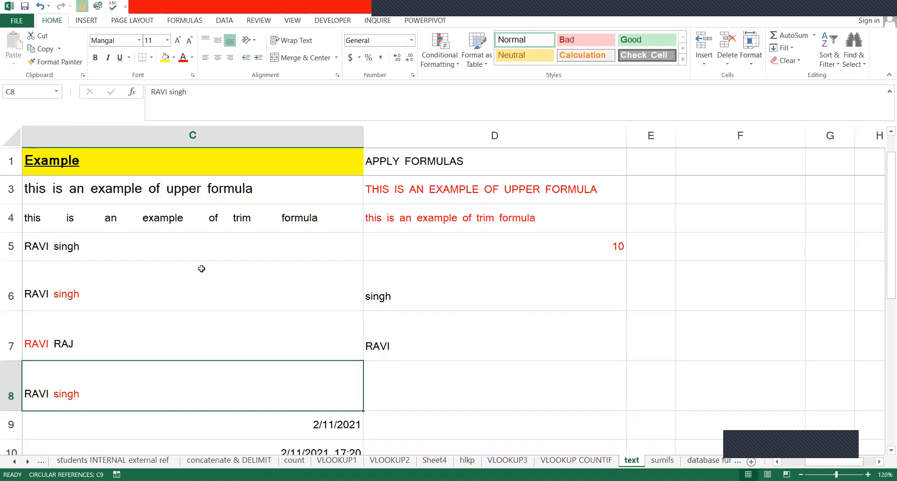
Enter =MID(C8,3,1) in D8 to extract one character from the third position of the Mid example text
{"action": "left_click", "coordinate": [414, 388]}
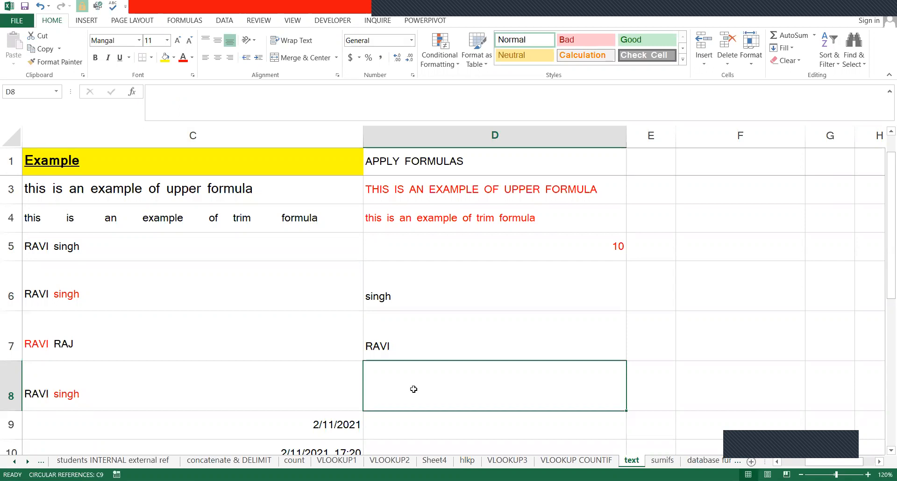
{"action": "type", "text": "="}
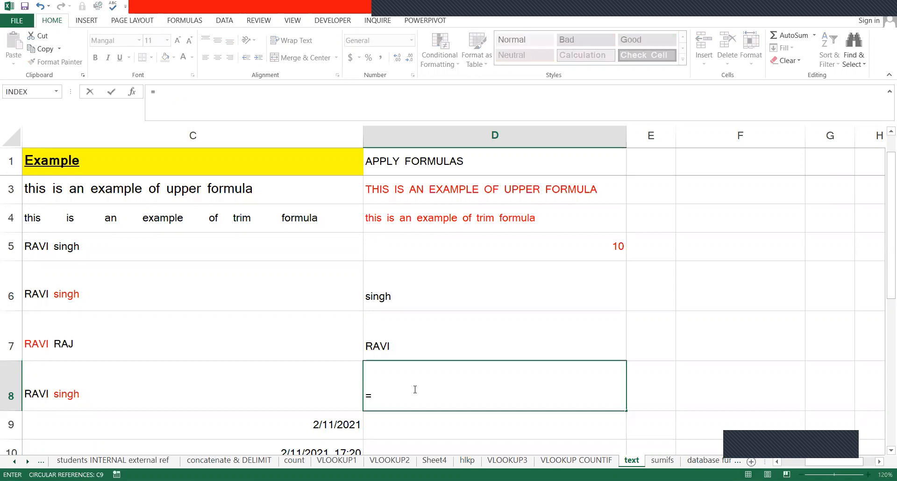
{"action": "type", "text": "MID("}
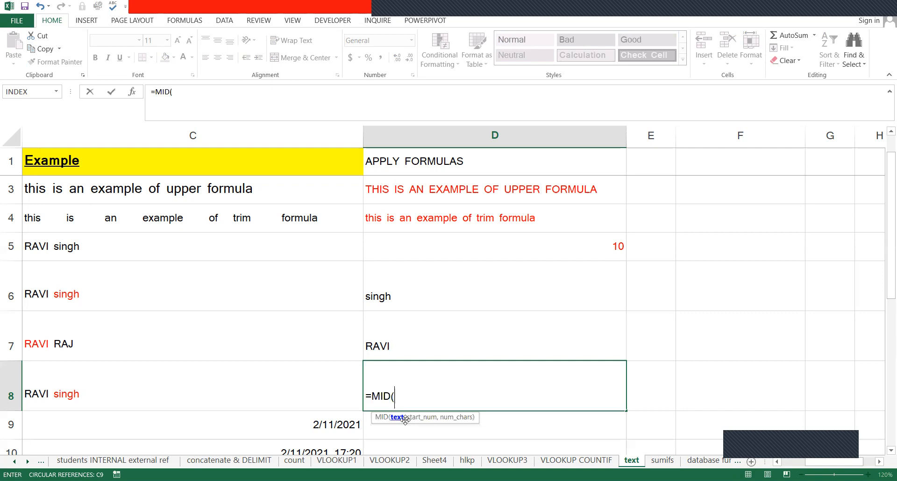
{"action": "left_click", "coordinate": [63, 386]}
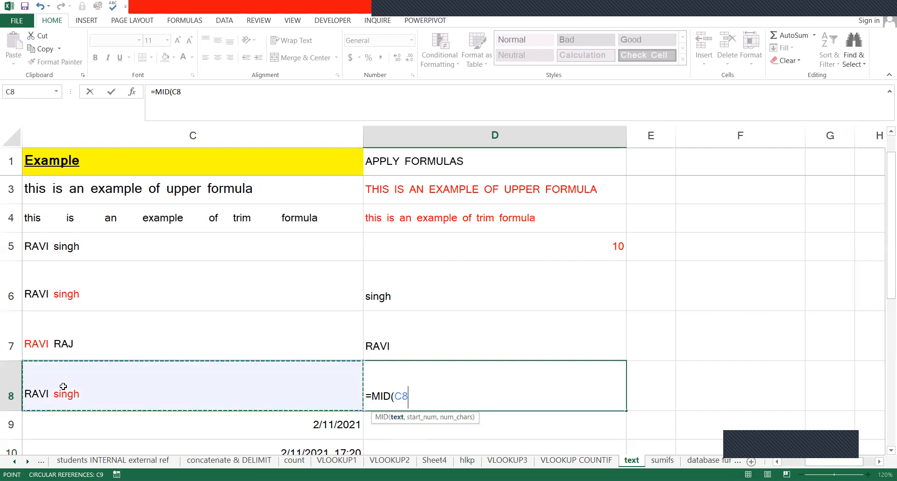
{"action": "type", "text": ","}
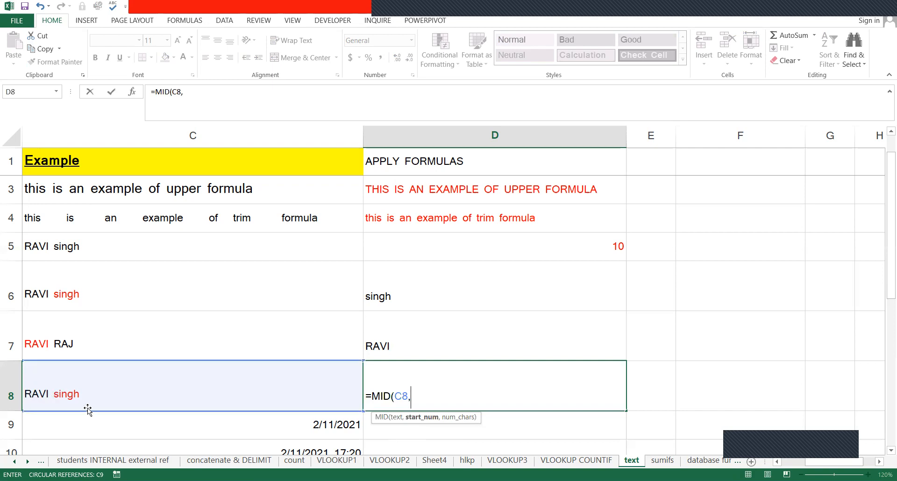
{"action": "type", "text": "3,"}
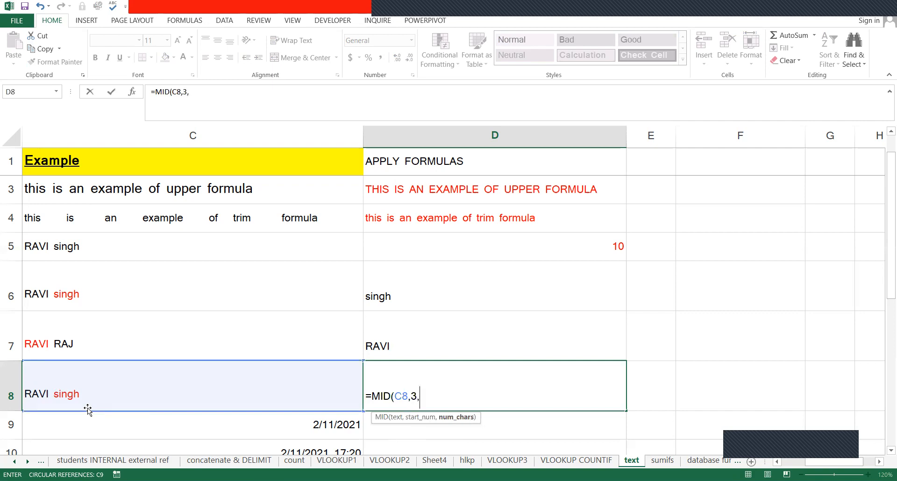
{"action": "type", "text": "1"}
{"action": "key", "text": "Return"}
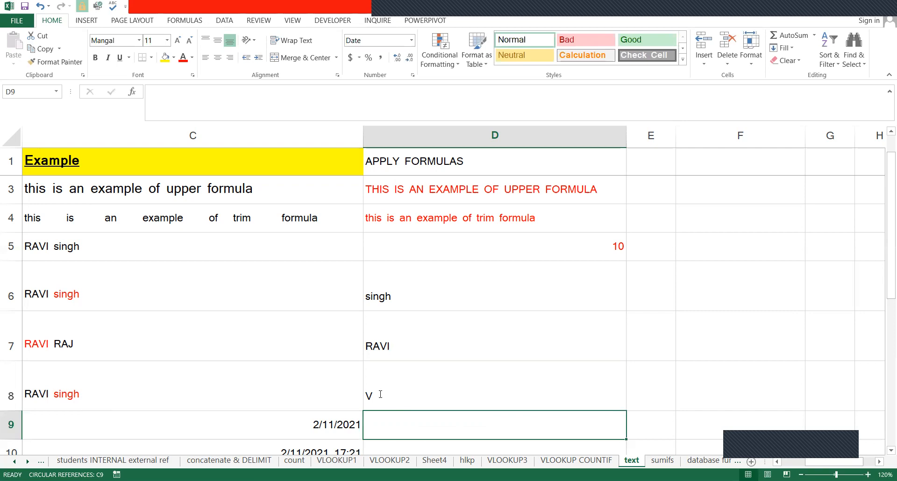
Inspect the arguments of the MID formula in D8 and set its number of characters to 2
{"action": "double_click", "coordinate": [388, 395]}
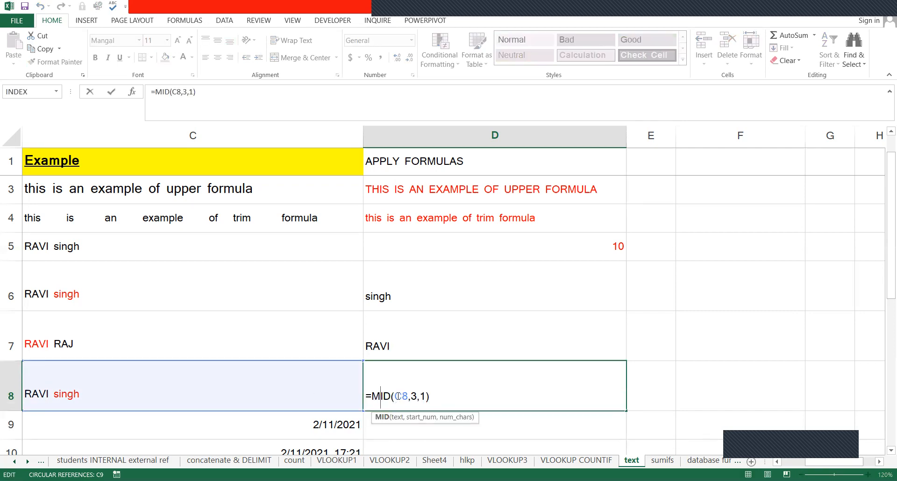
{"action": "left_click", "coordinate": [416, 423]}
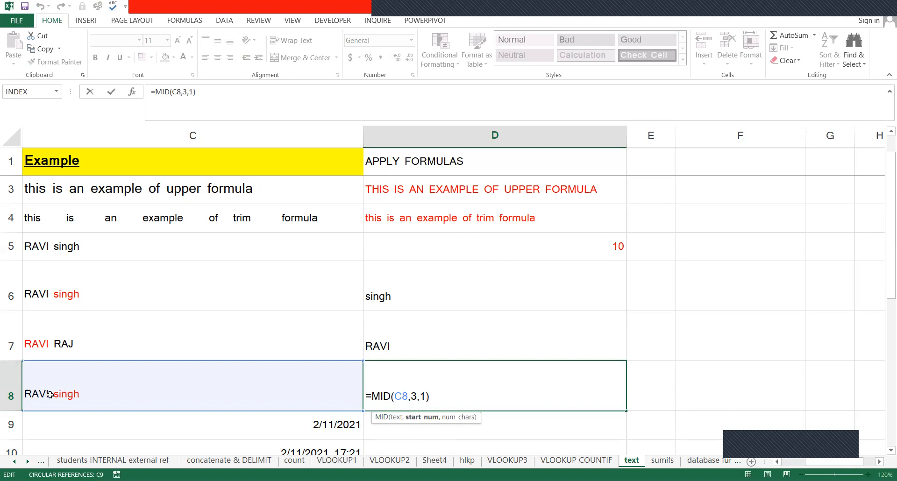
{"action": "left_click", "coordinate": [426, 396]}
{"action": "key", "text": "BackSpace"}
{"action": "type", "text": "2"}
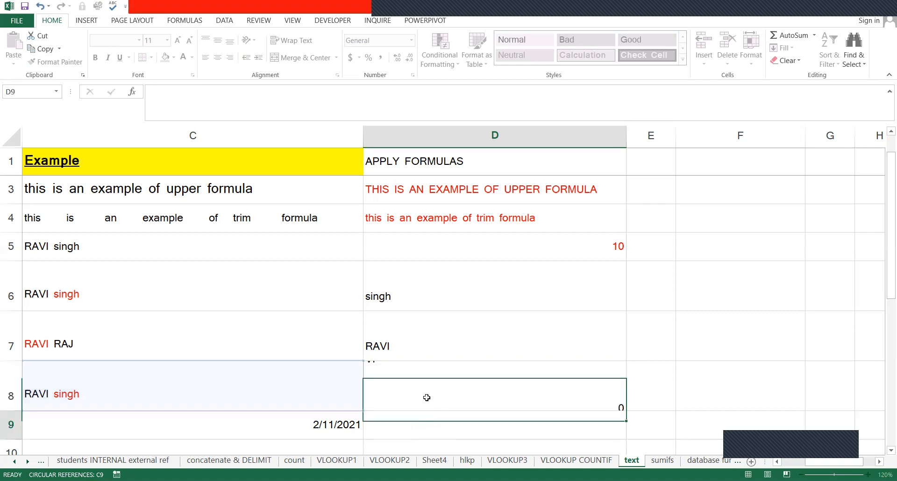
{"action": "key", "text": "ctrl+Return"}
Set the number of characters in D8's MID formula back to 1
{"action": "double_click", "coordinate": [434, 397]}
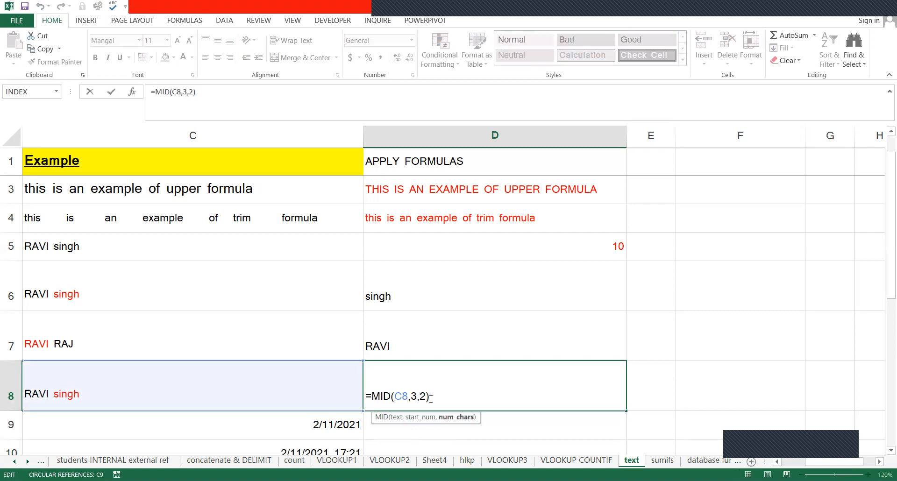
{"action": "key", "text": "BackSpace"}
{"action": "type", "text": "1"}
{"action": "key", "text": "ctrl+Return"}
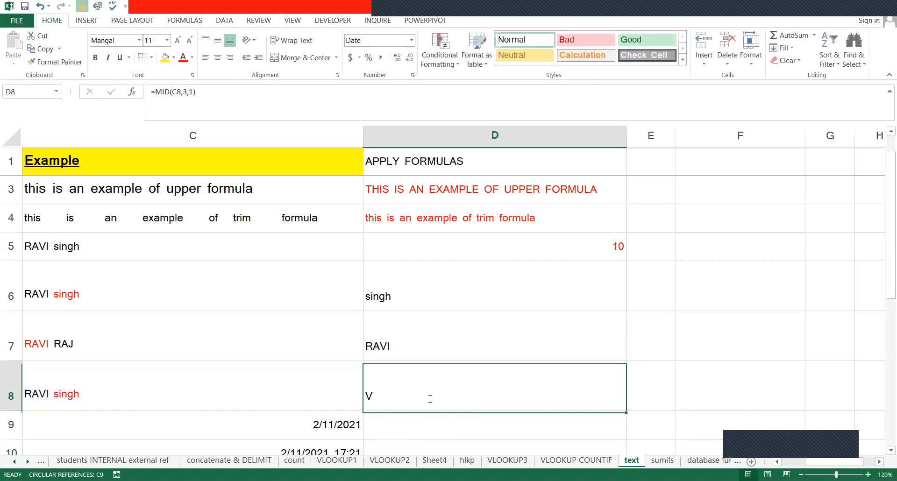
Replace the formula in D8 with =MID(C8,8,2) to extract two characters starting at the eighth position of C8
{"action": "double_click", "coordinate": [430, 398]}
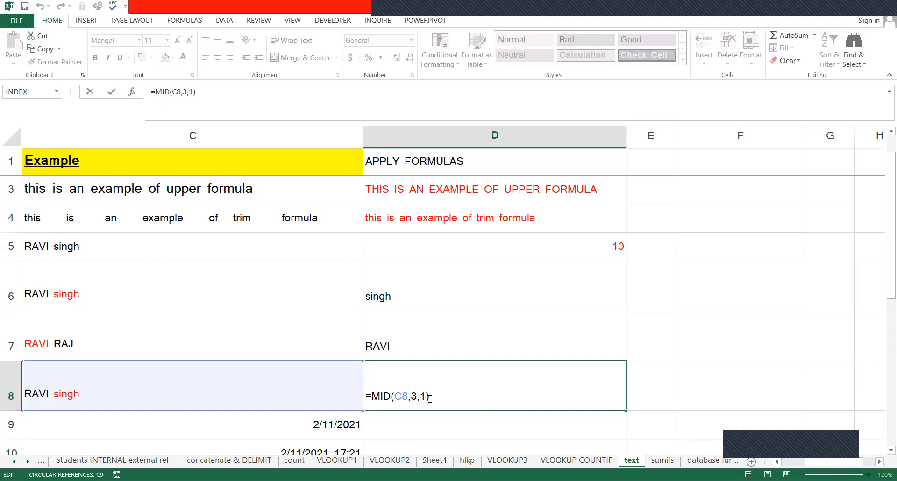
{"action": "key", "text": "BackSpace"}
{"action": "key", "text": "BackSpace"}
{"action": "key", "text": "BackSpace"}
{"action": "key", "text": "BackSpace"}
{"action": "key", "text": "BackSpace"}
{"action": "key", "text": "BackSpace"}
{"action": "key", "text": "BackSpace"}
{"action": "key", "text": "BackSpace"}
{"action": "key", "text": "BackSpace"}
{"action": "key", "text": "BackSpace"}
{"action": "key", "text": "BackSpace"}
{"action": "key", "text": "BackSpace"}
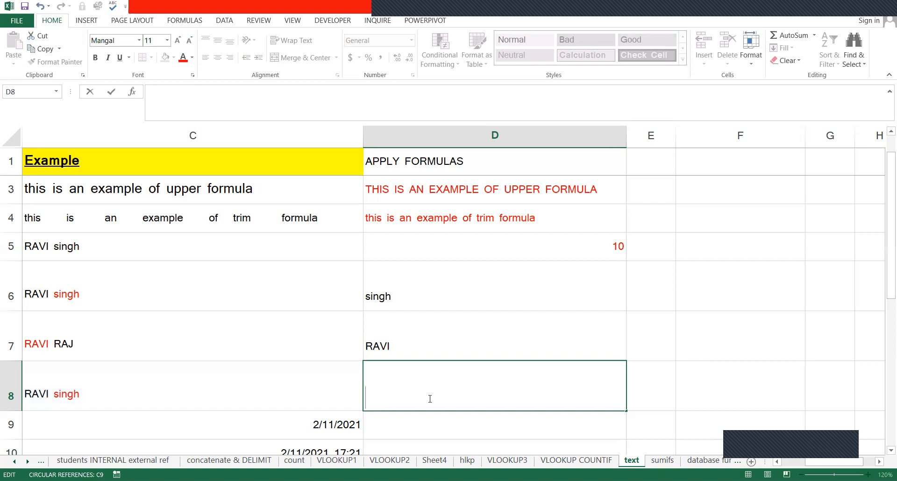
{"action": "type", "text": "="}
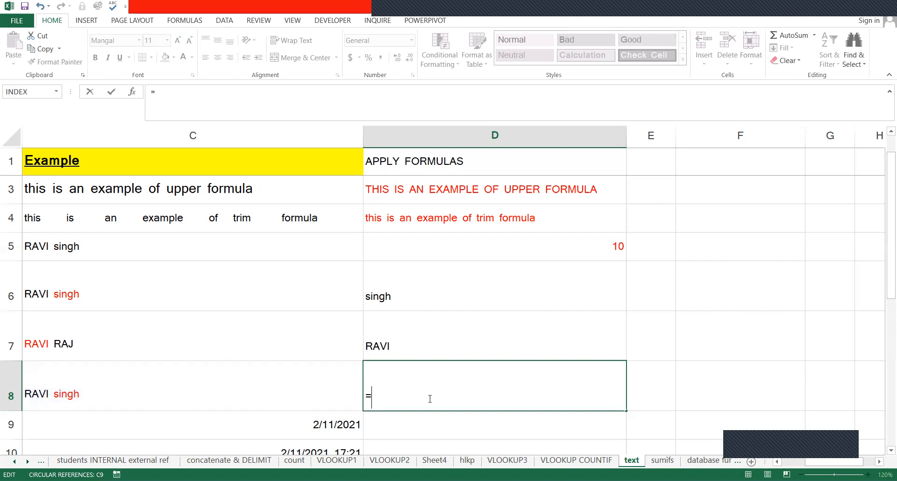
{"action": "type", "text": "MID("}
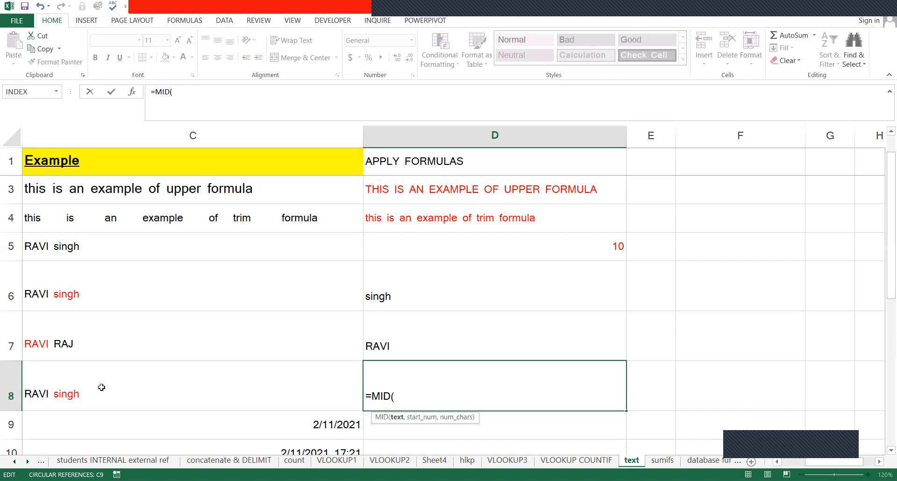
{"action": "left_click", "coordinate": [102, 388]}
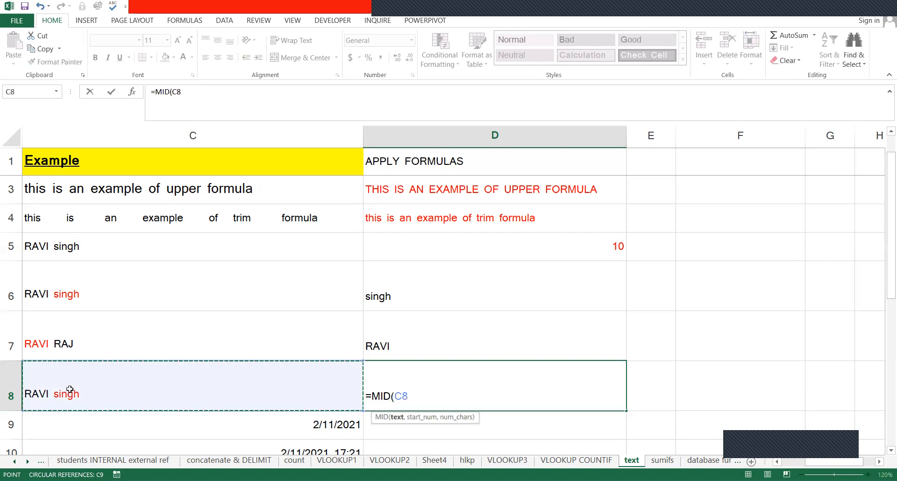
{"action": "type", "text": ","}
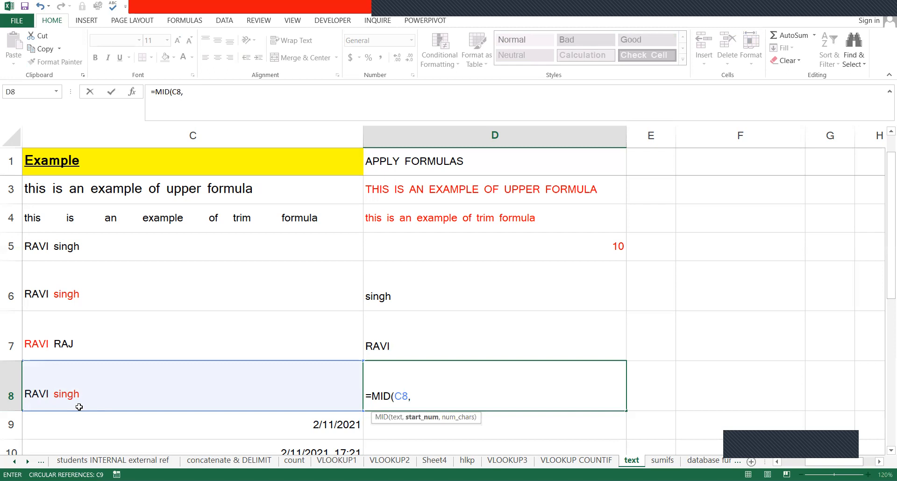
{"action": "type", "text": "8,2"}
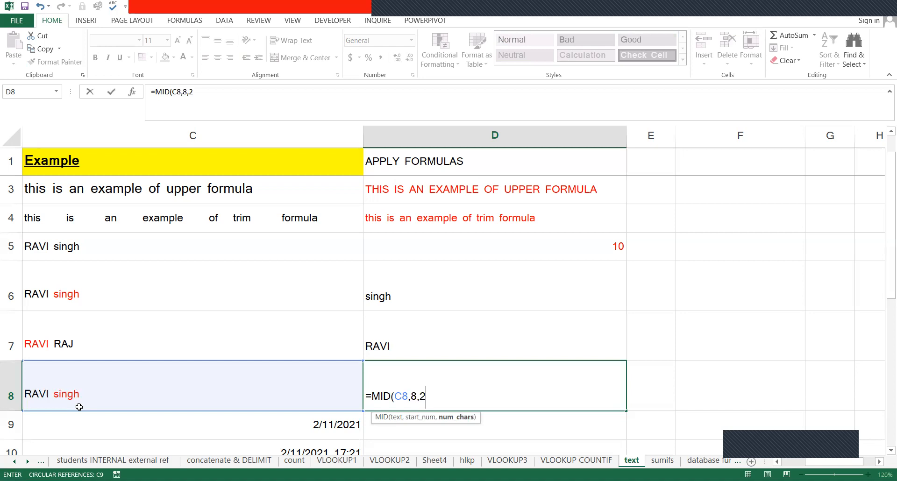
{"action": "key", "text": "Return"}
{"action": "key", "text": "Up"}
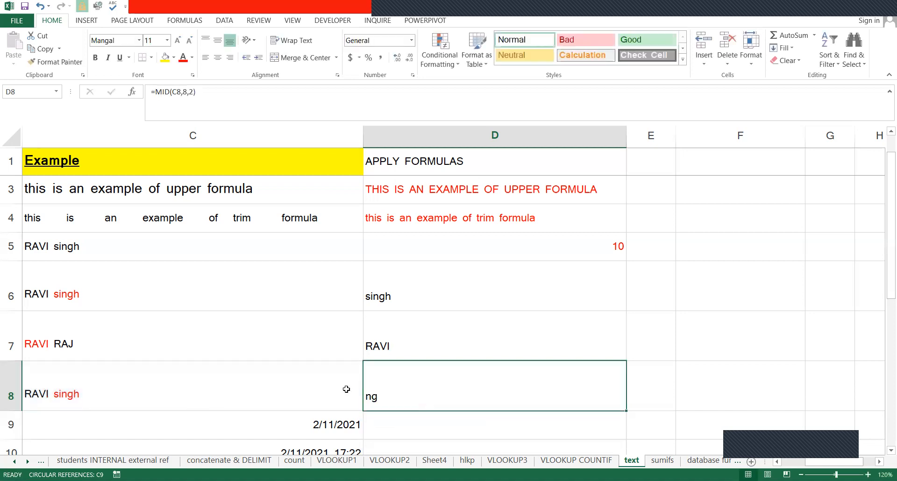
Review the MID formula in D8 and the function descriptions beside the examples, leaving the formula unchanged
{"action": "double_click", "coordinate": [380, 391]}
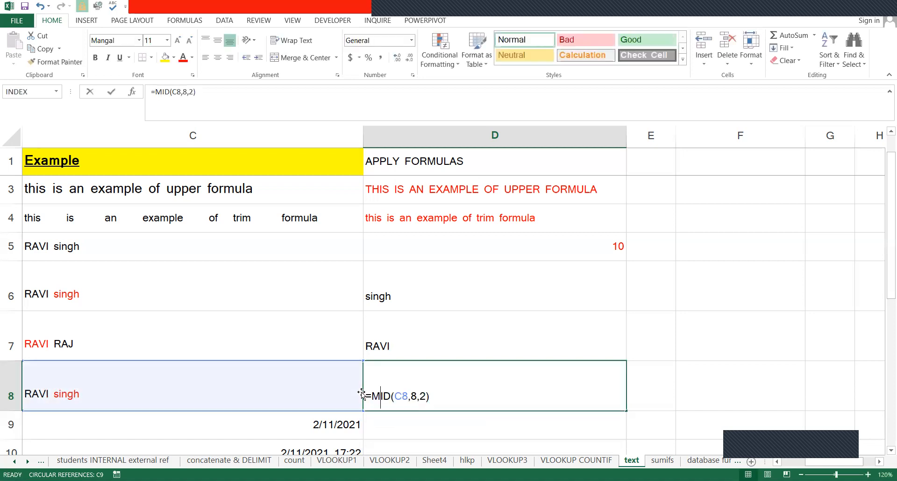
{"action": "key", "text": "Return"}
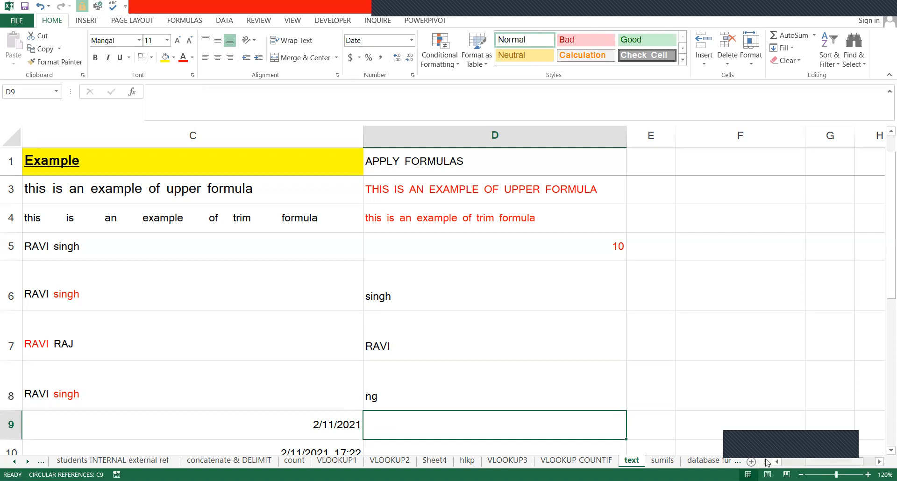
{"action": "scroll", "coordinate": [767, 462], "scroll_direction": "left", "scroll_amount": 2}
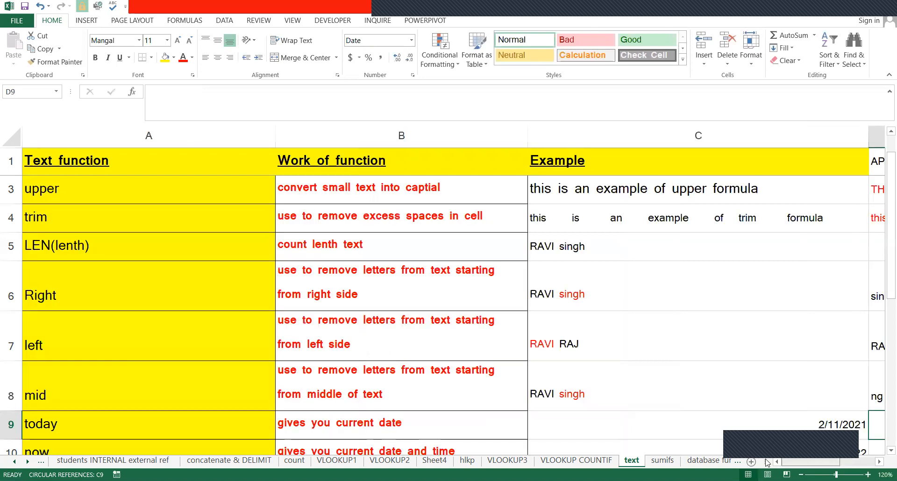
{"action": "scroll", "coordinate": [811, 462], "scroll_direction": "right", "scroll_amount": 6}
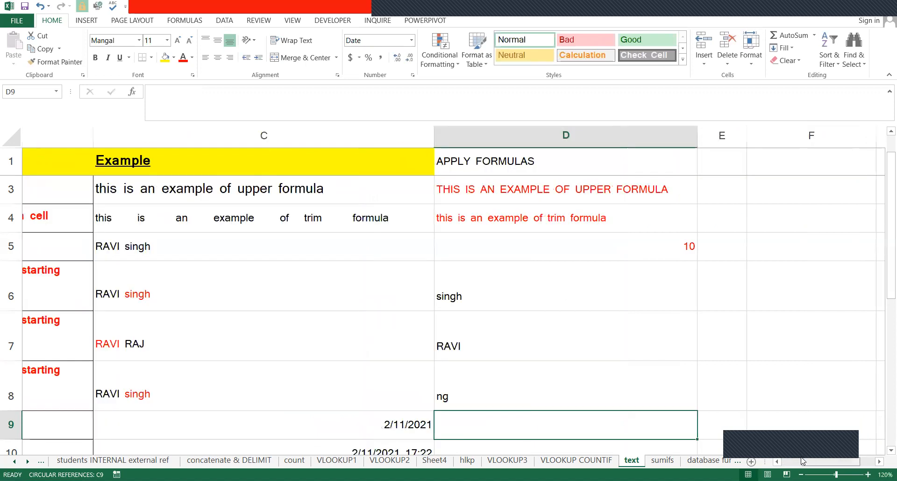
{"action": "scroll", "coordinate": [630, 432], "scroll_direction": "right", "scroll_amount": 1}
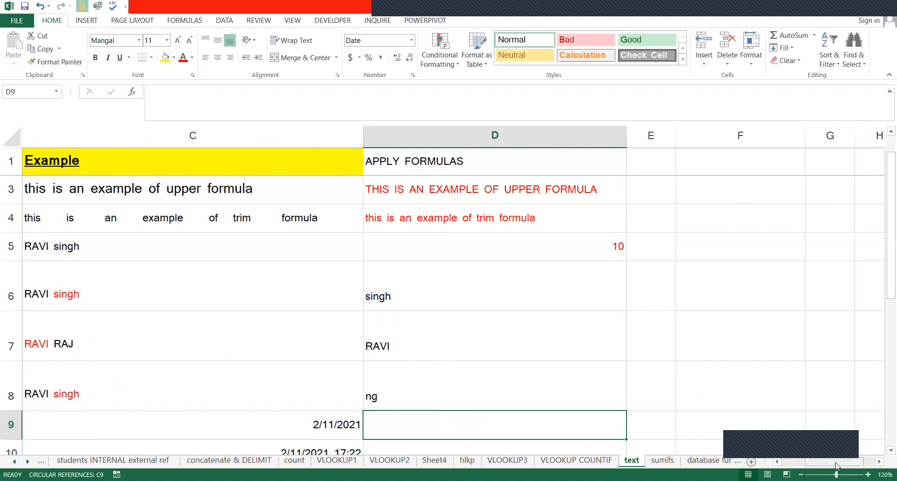
Clear the example formulas in C9 and C10 beside the today and now functions
{"action": "scroll", "coordinate": [748, 463], "scroll_direction": "left", "scroll_amount": 5}
{"action": "scroll", "coordinate": [778, 344], "scroll_direction": "down", "scroll_amount": 2}
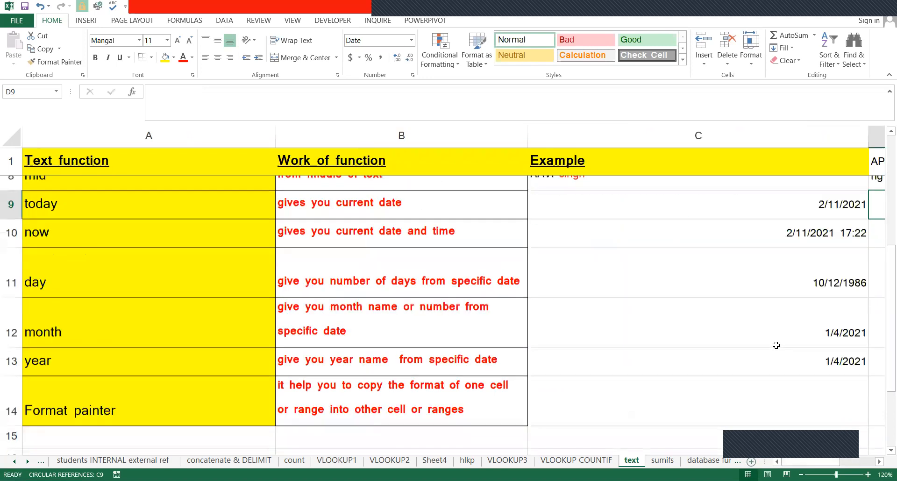
{"action": "scroll", "coordinate": [779, 349], "scroll_direction": "up", "scroll_amount": 1}
{"action": "scroll", "coordinate": [779, 349], "scroll_direction": "down", "scroll_amount": 1}
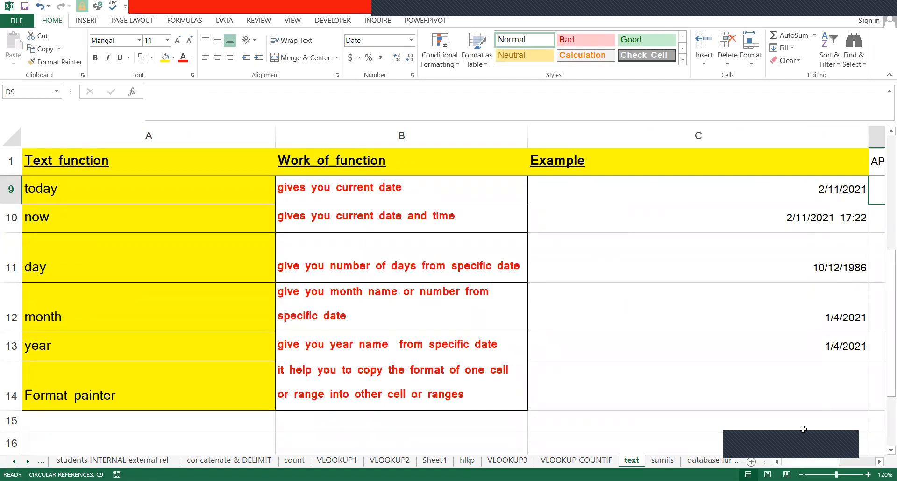
{"action": "left_click_drag", "start_coordinate": [815, 183], "coordinate": [819, 315]}
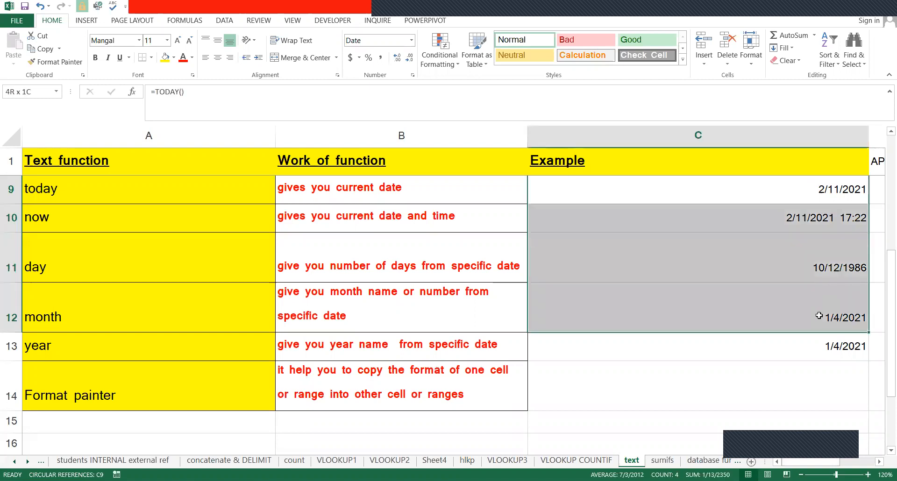
{"action": "left_click", "coordinate": [814, 189]}
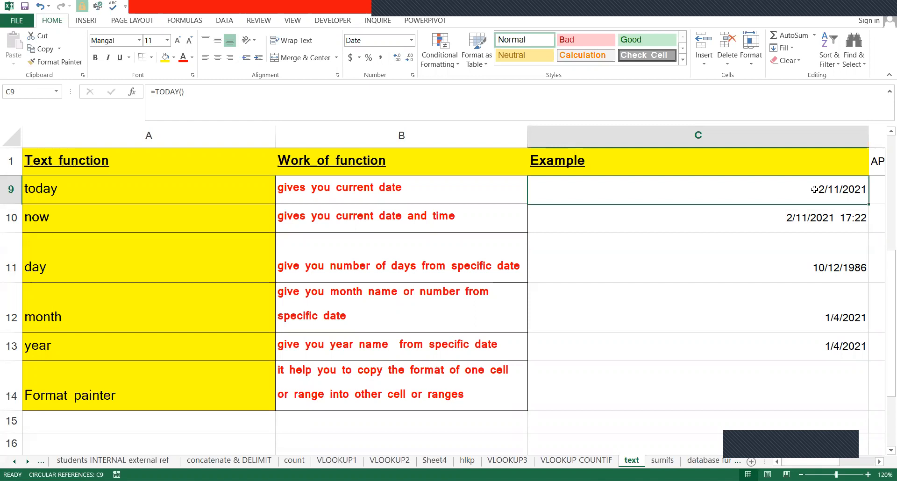
{"action": "key", "text": "Delete"}
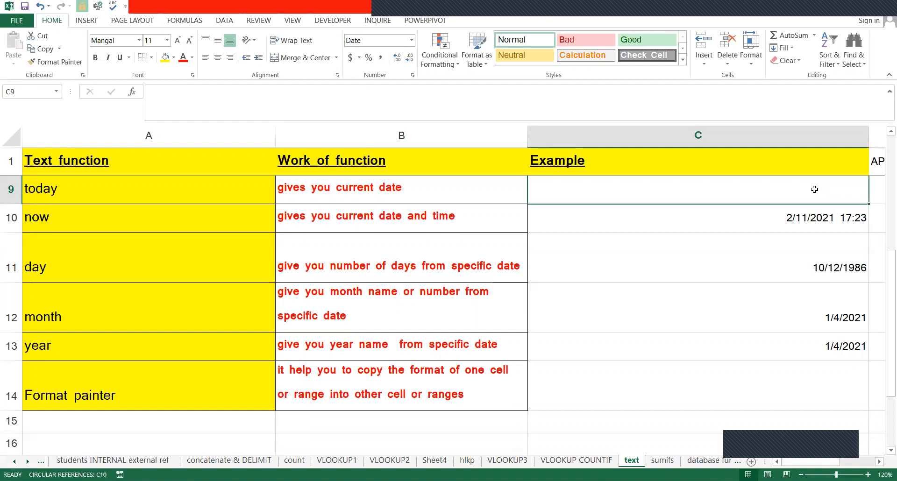
{"action": "key", "text": "Down"}
{"action": "key", "text": "Delete"}
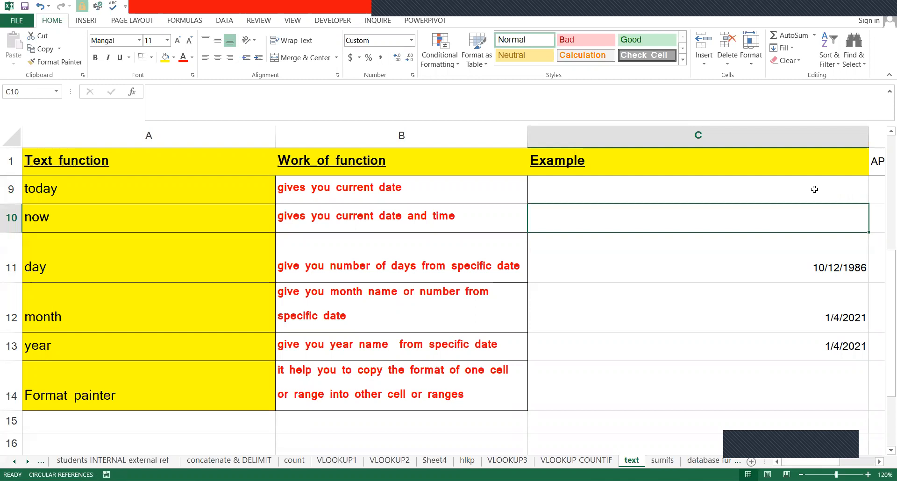
Enter =TODAY() in C9 to return the current date, and check the formula in the cell
{"action": "left_click", "coordinate": [814, 189]}
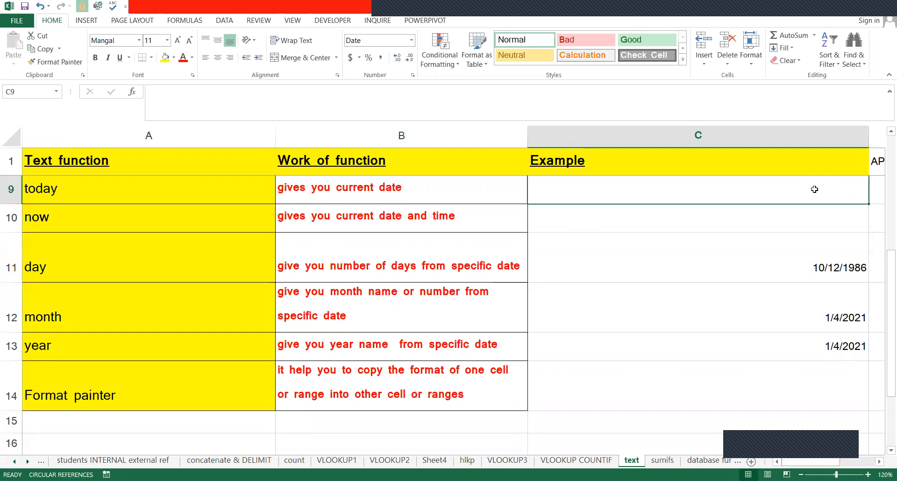
{"action": "type", "text": "="}
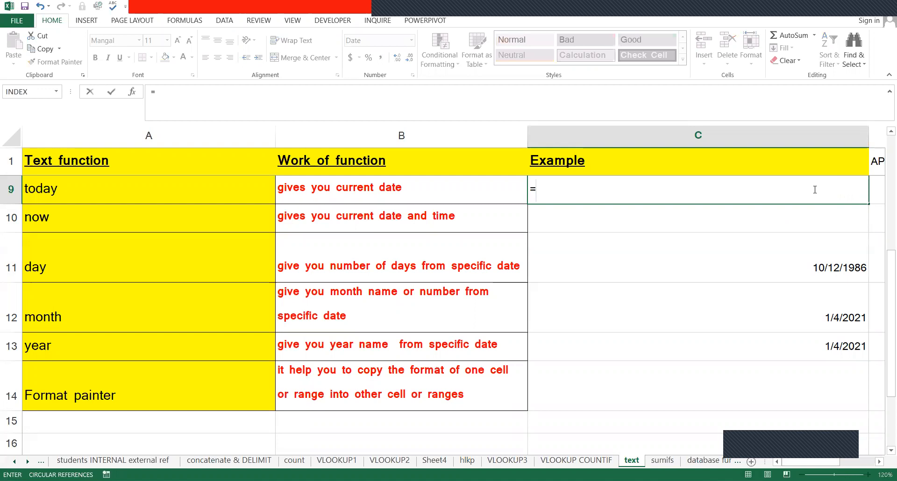
{"action": "type", "text": "TODAY"}
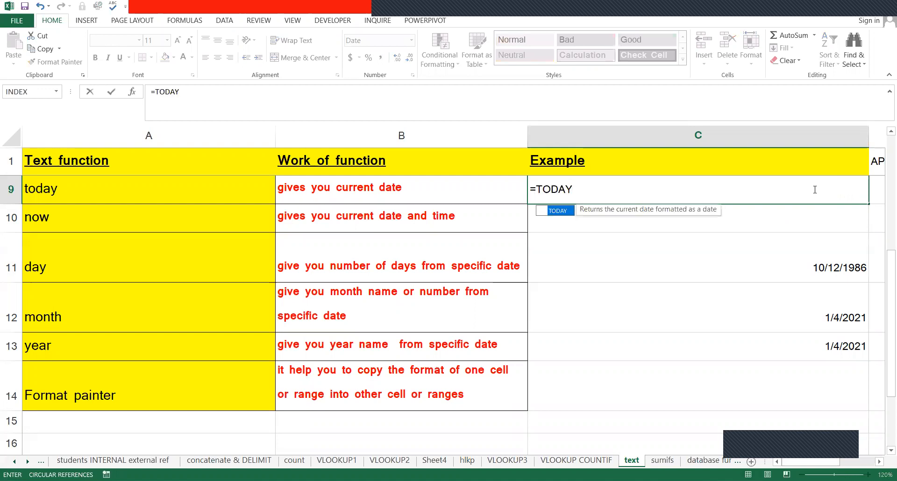
{"action": "type", "text": "()"}
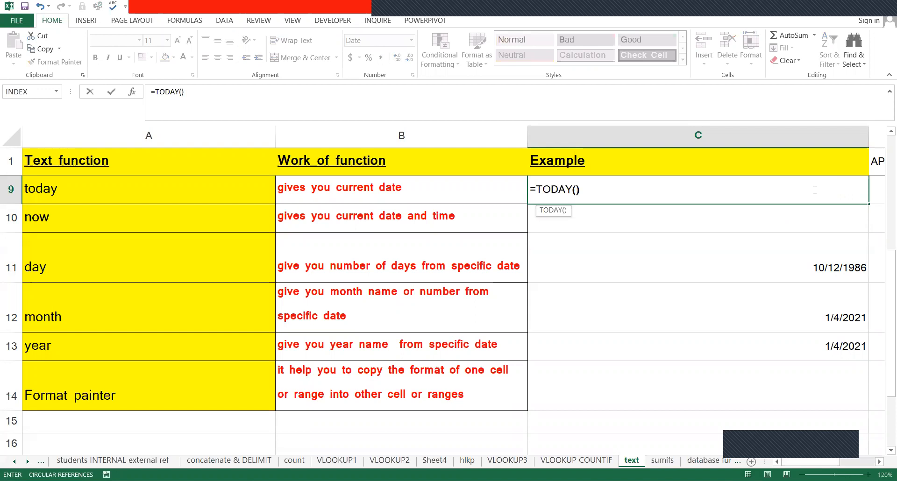
{"action": "key", "text": "Return"}
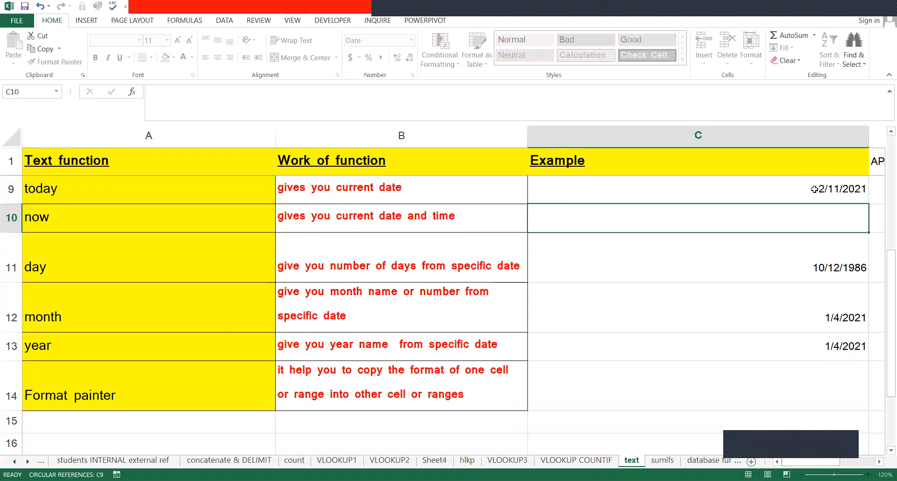
{"action": "left_click", "coordinate": [815, 189]}
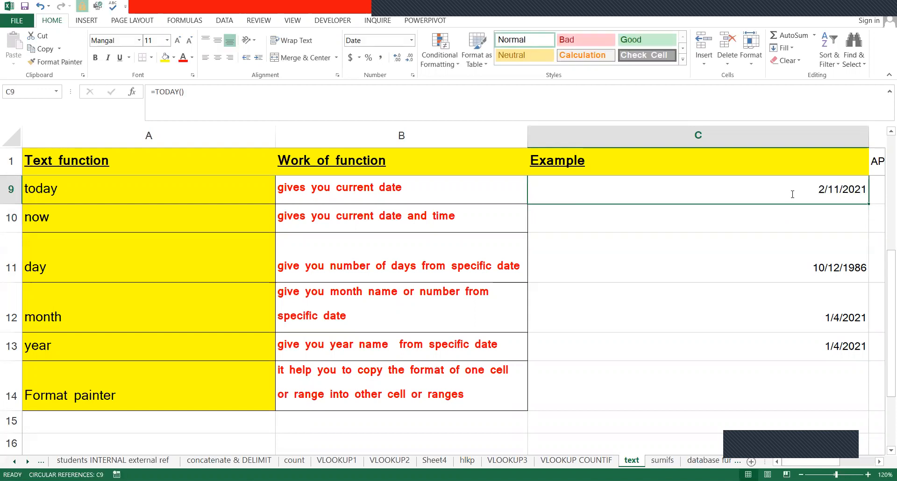
{"action": "double_click", "coordinate": [660, 189]}
{"action": "key", "text": "Return"}
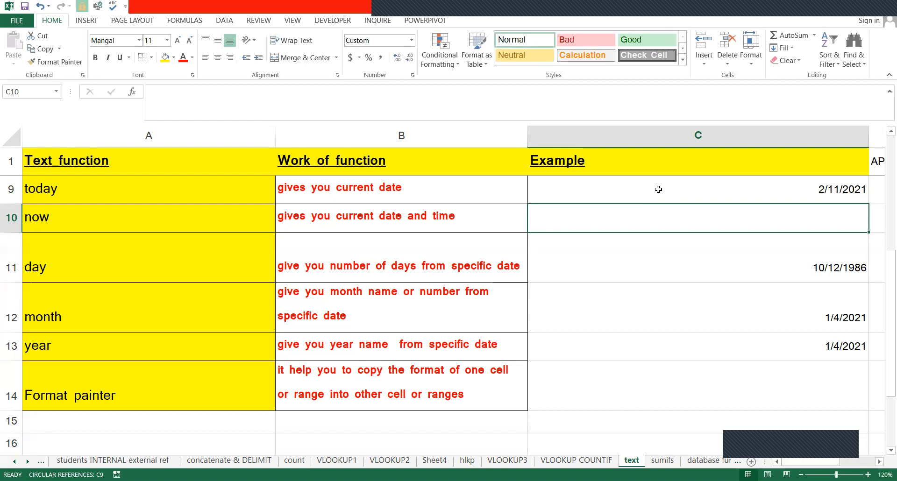
Enter =NOW() in C10 to return the current date and time
{"action": "key", "text": "F2"}
{"action": "type", "text": "="}
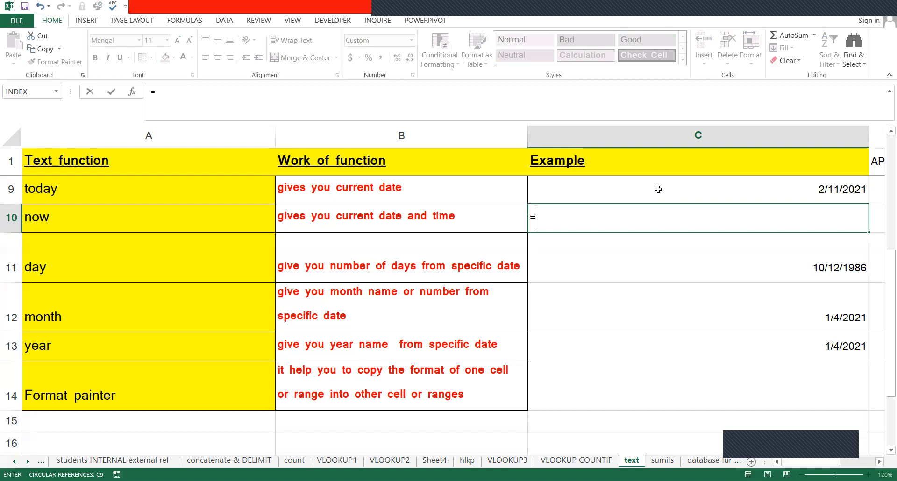
{"action": "type", "text": "NOW()"}
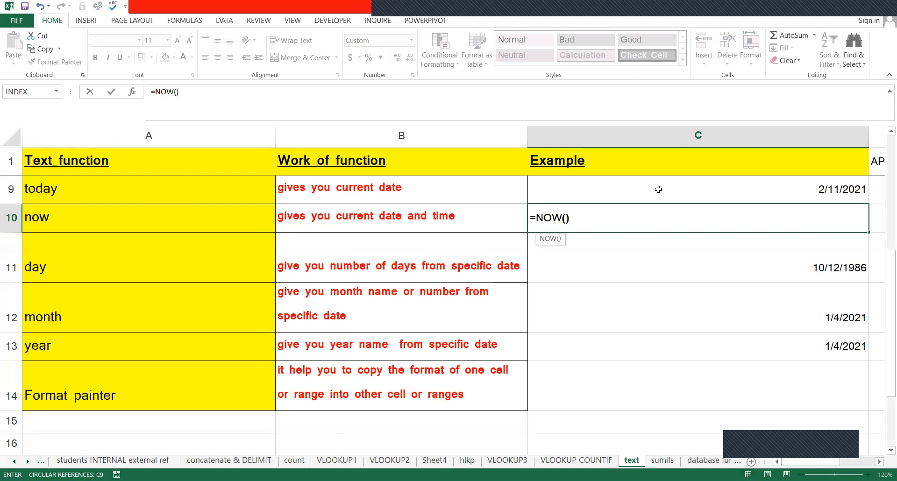
{"action": "key", "text": "Return"}
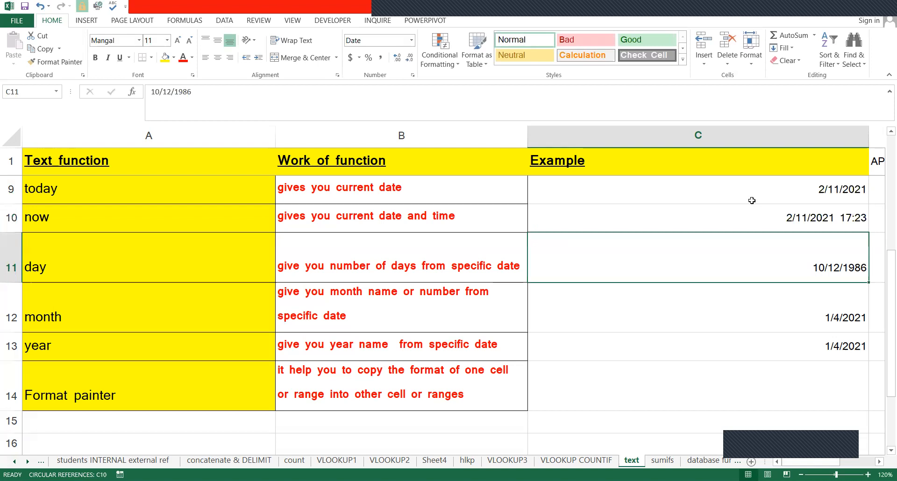
{"action": "left_click", "coordinate": [752, 214]}
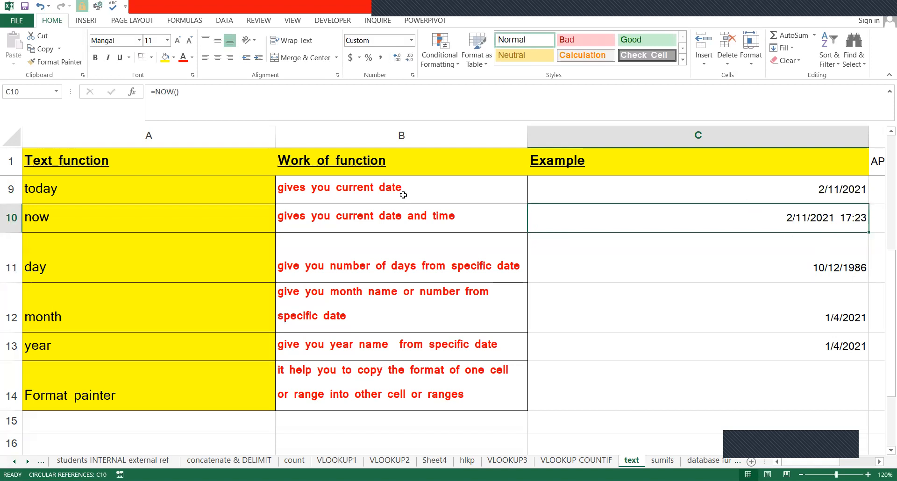
Review the descriptions of the today, now, day, month and year functions and compare them with the example cells
{"action": "left_click", "coordinate": [296, 176]}
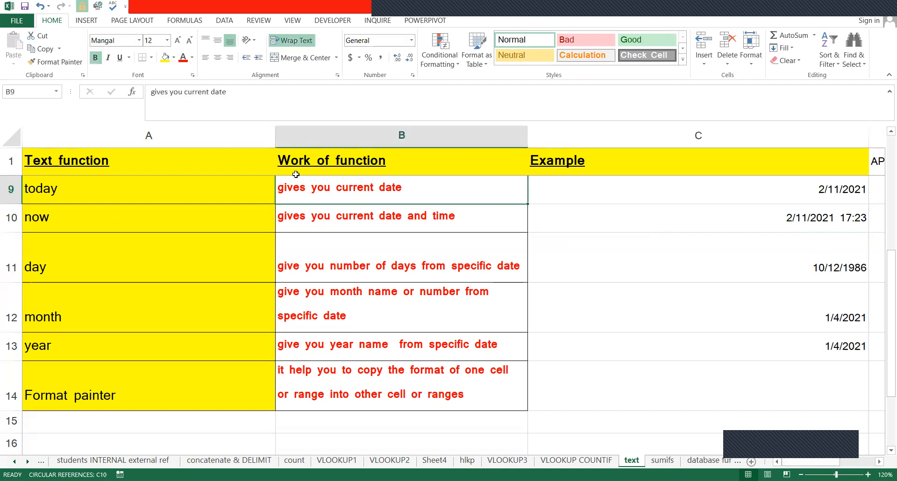
{"action": "left_click", "coordinate": [595, 228]}
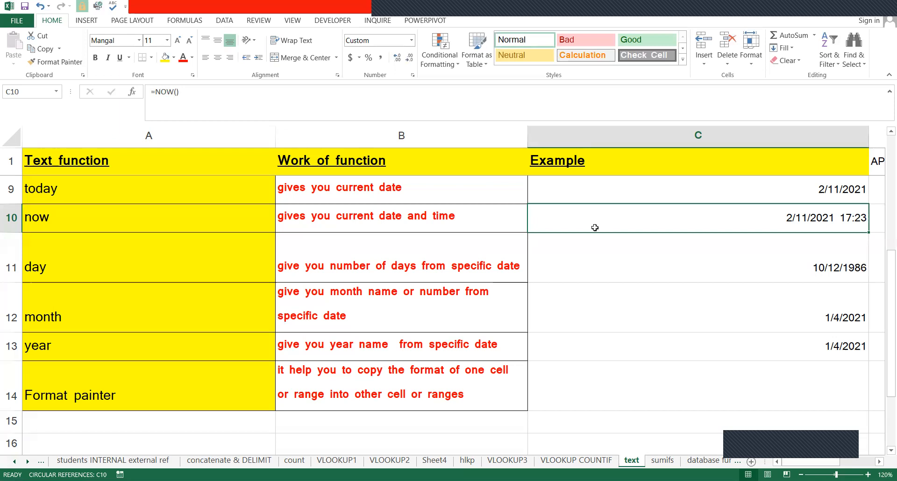
{"action": "left_click", "coordinate": [491, 194]}
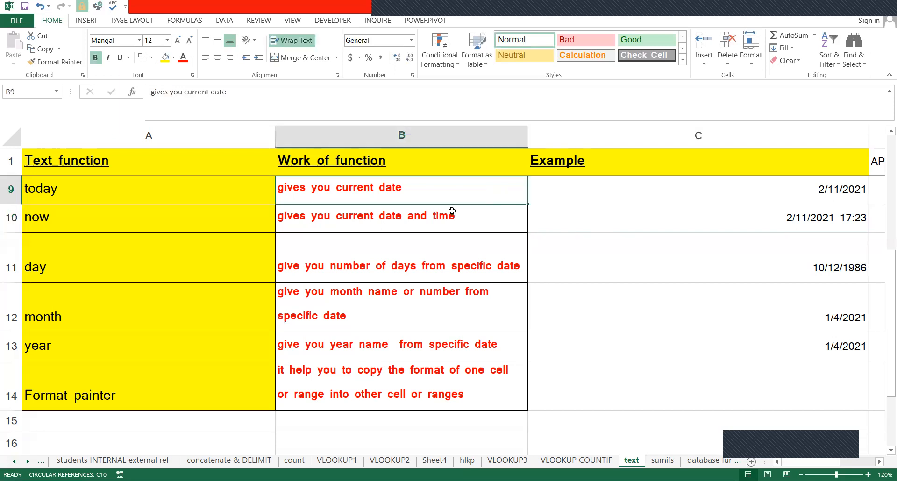
{"action": "key", "text": "Down"}
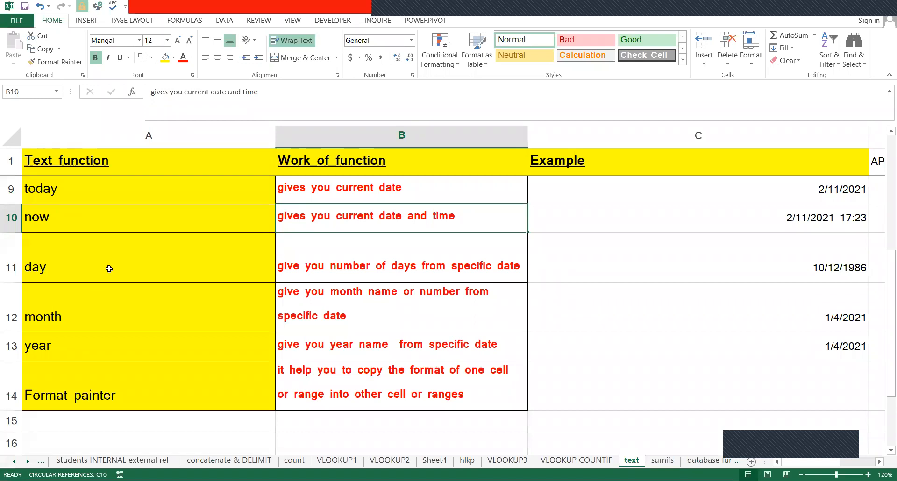
{"action": "left_click", "coordinate": [114, 255]}
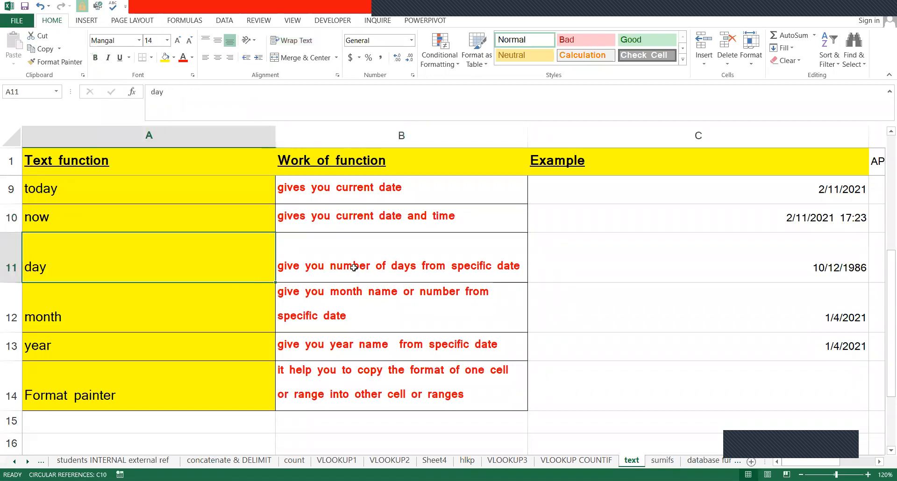
{"action": "key", "text": "Right"}
{"action": "key", "text": "Down"}
{"action": "key", "text": "Down"}
{"action": "key", "text": "Left"}
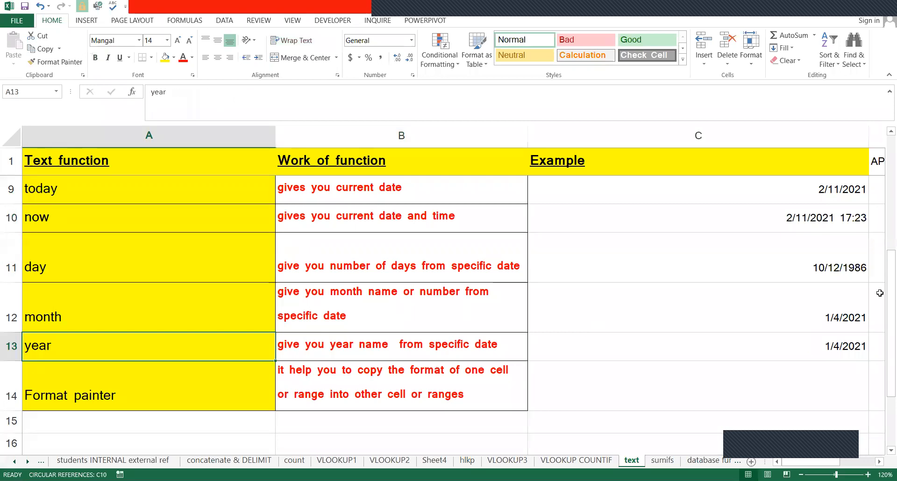
Enter =DAY(C11) in D11 to extract the day from the example date
{"action": "left_click", "coordinate": [835, 274]}
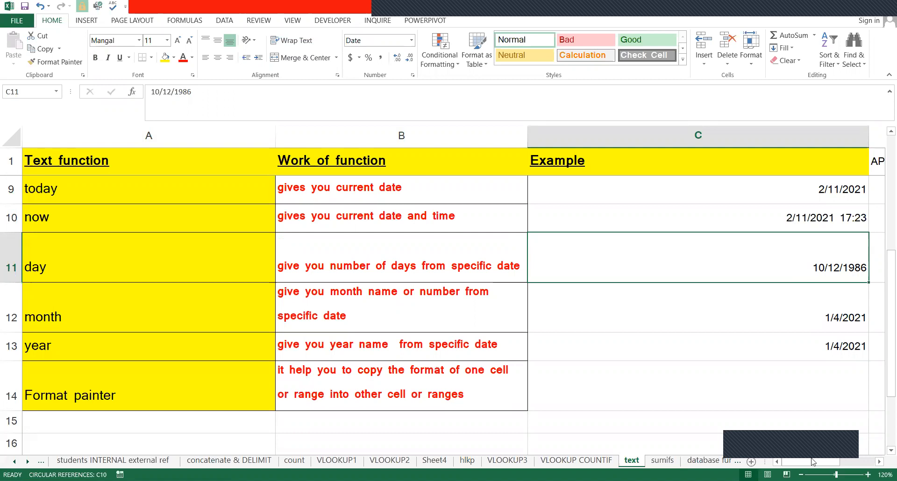
{"action": "left_click", "coordinate": [881, 463]}
{"action": "left_click", "coordinate": [881, 463]}
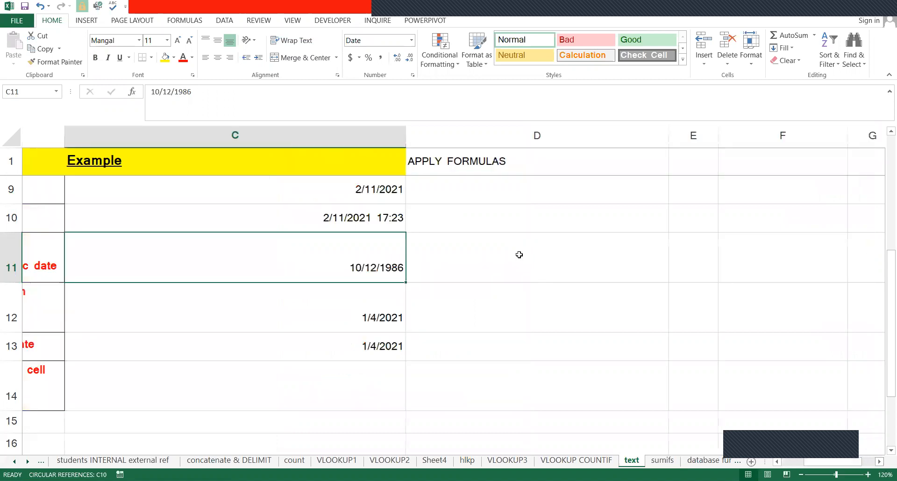
{"action": "key", "text": "Right"}
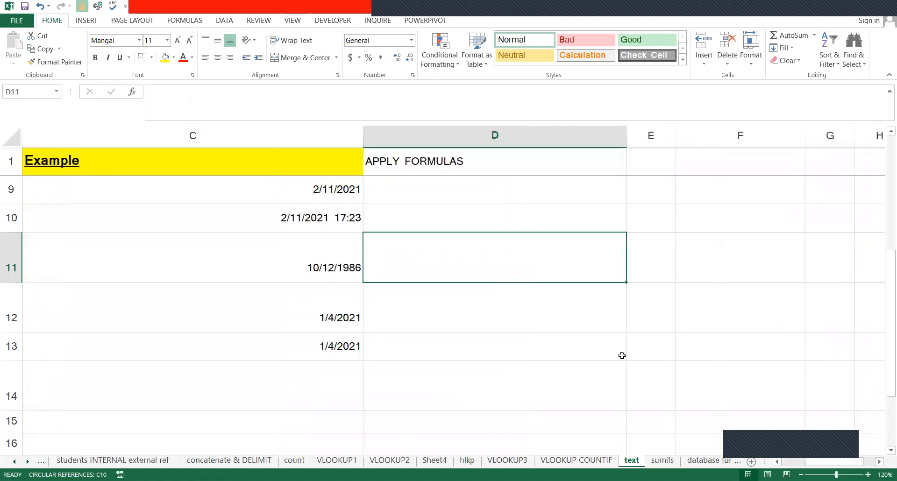
{"action": "type", "text": "="}
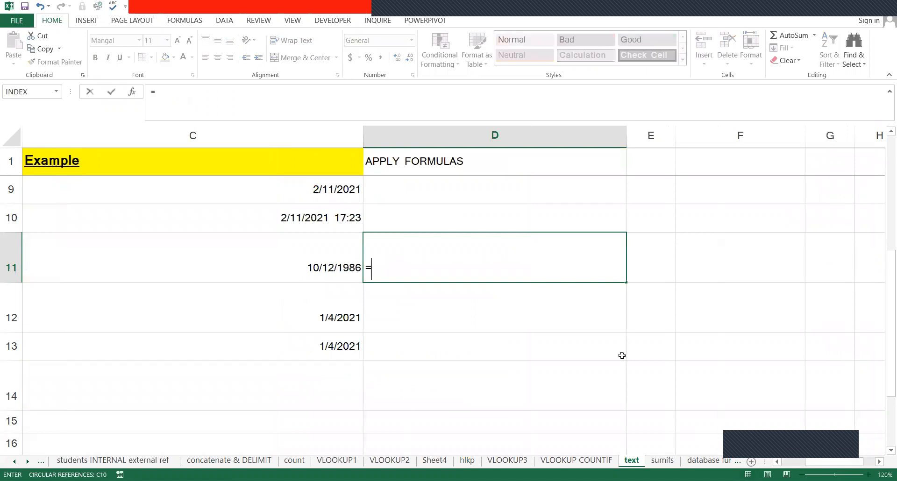
{"action": "type", "text": "DA"}
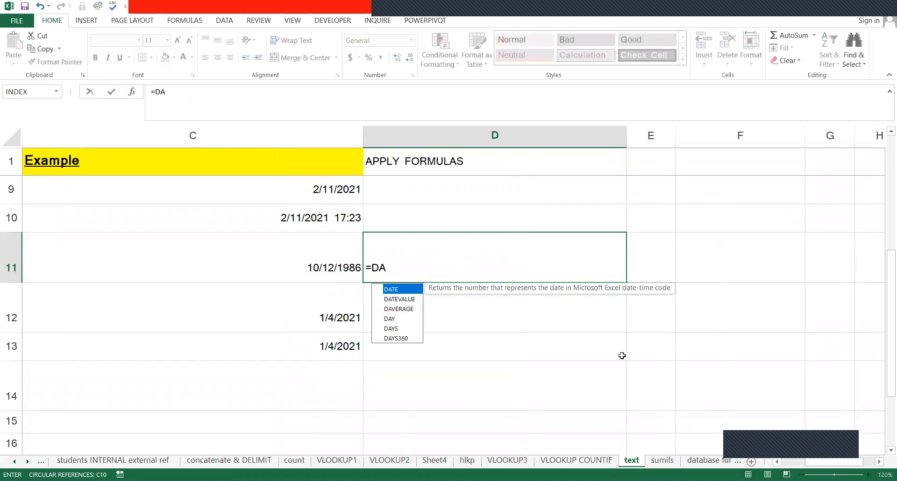
{"action": "type", "text": "Y("}
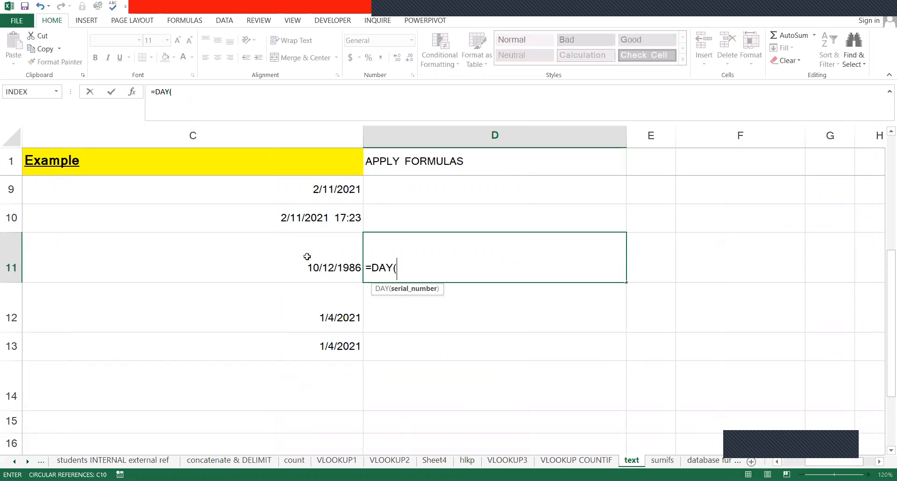
{"action": "left_click", "coordinate": [307, 256]}
{"action": "key", "text": "Return"}
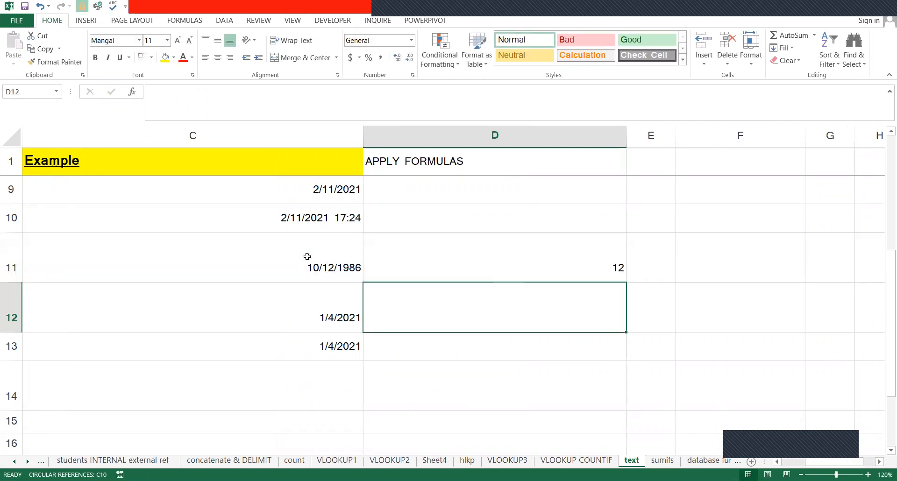
Format the date in C11 with the 14-Mar-12 date type
{"action": "key", "text": "Up"}
{"action": "left_click", "coordinate": [318, 267]}
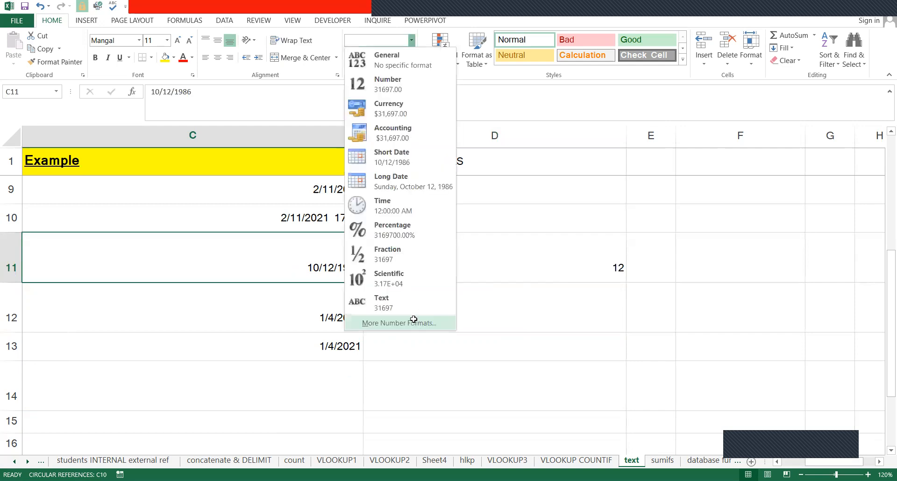
{"action": "key", "text": "Escape"}
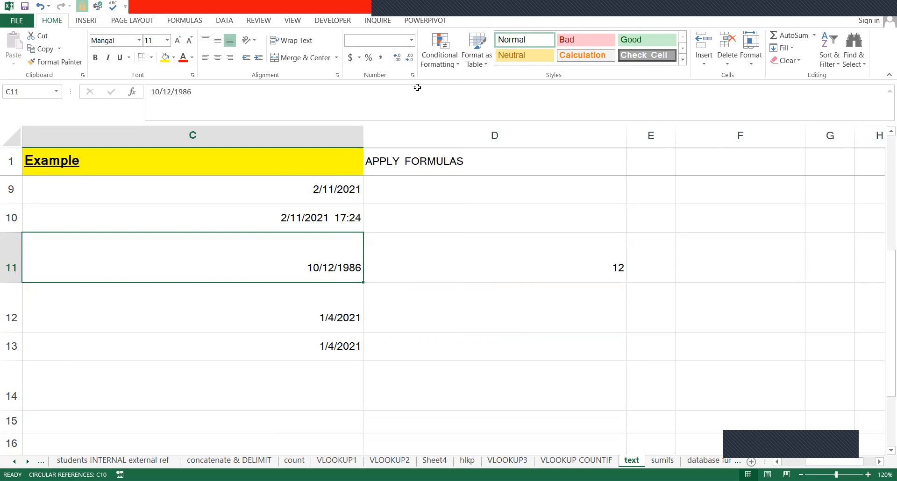
{"action": "key", "text": "ctrl+1"}
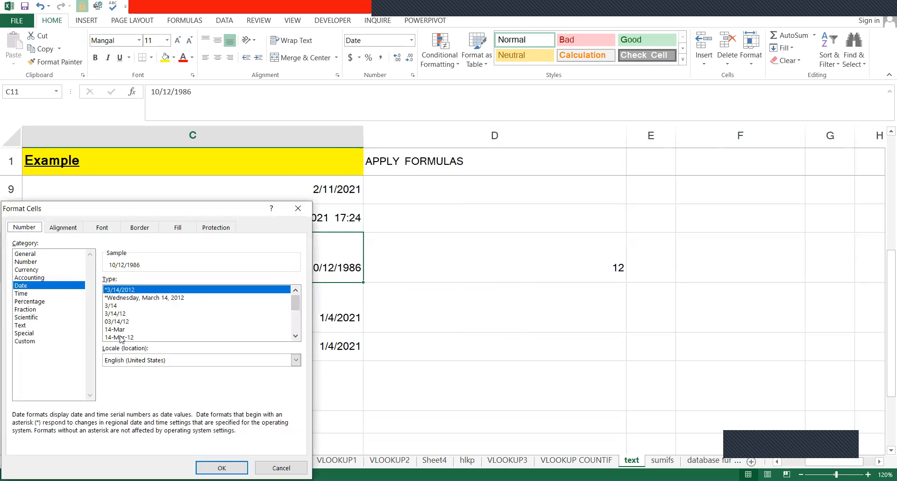
{"action": "left_click", "coordinate": [140, 337]}
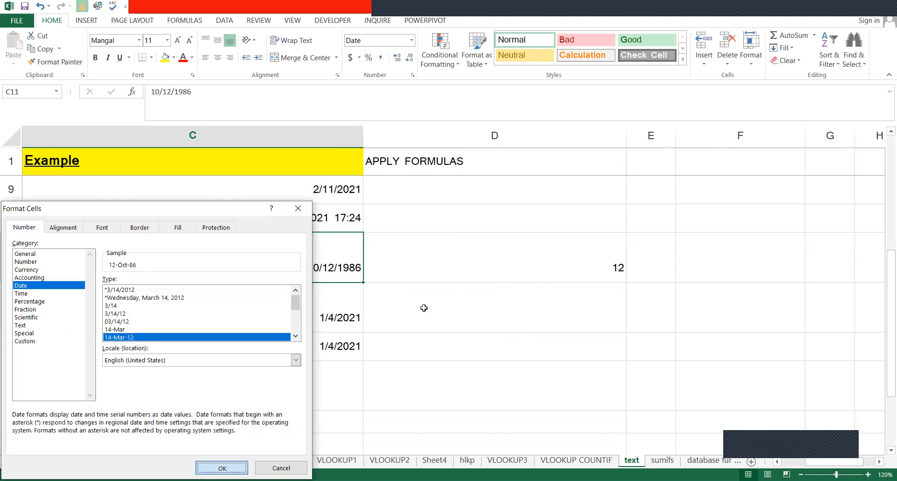
{"action": "key", "text": "Return"}
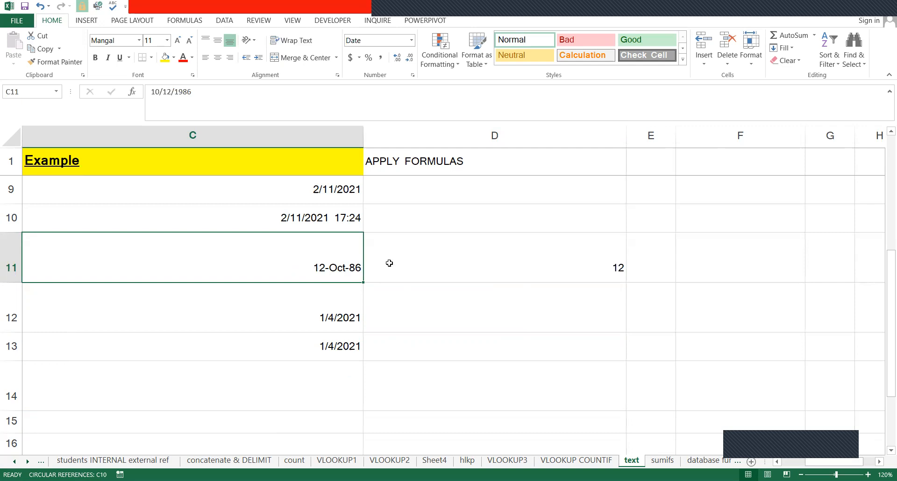
Enter =MONTH(C11) in D12 to extract the month number from the example date
{"action": "key", "text": "Right"}
{"action": "left_click", "coordinate": [338, 274]}
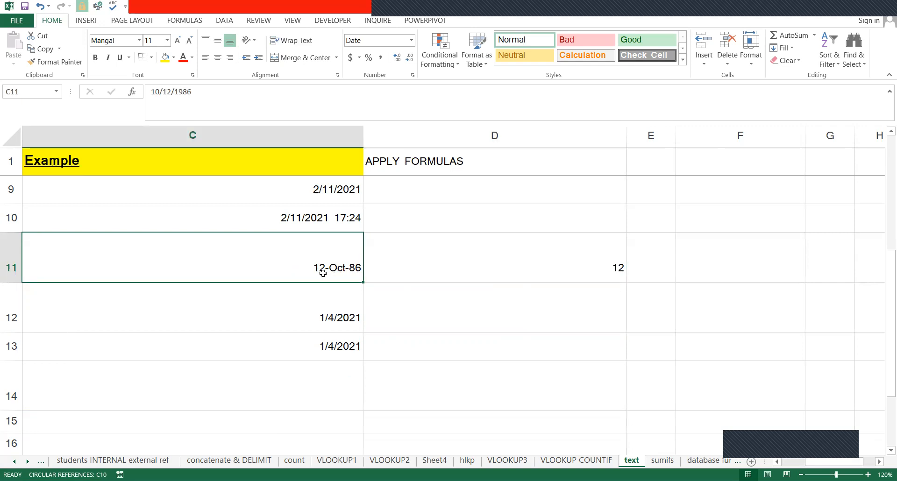
{"action": "left_click", "coordinate": [386, 302]}
{"action": "type", "text": "="}
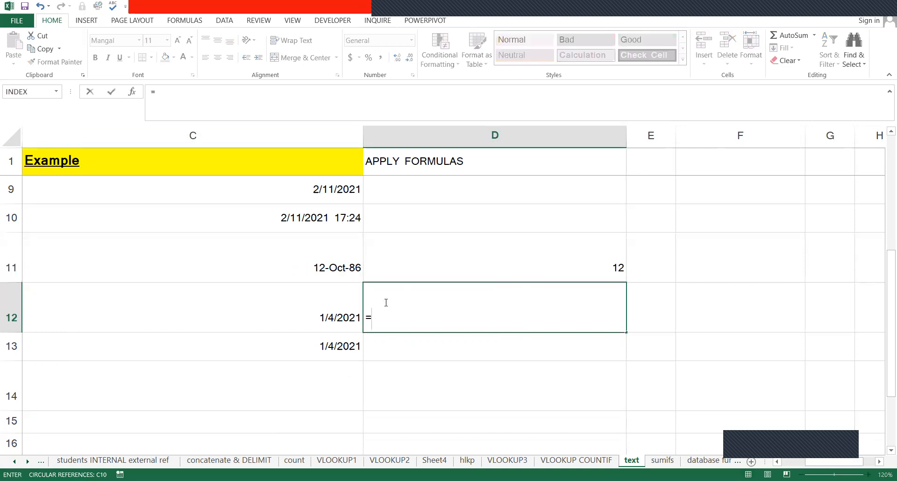
{"action": "type", "text": "MO"}
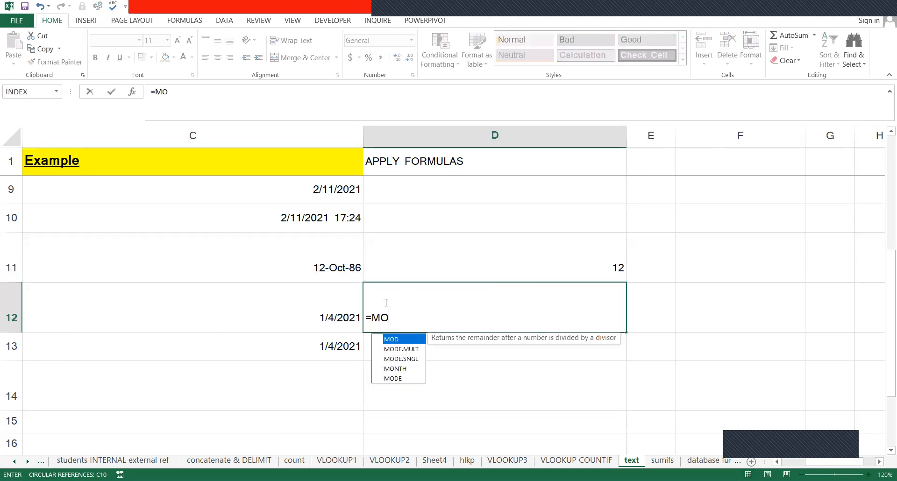
{"action": "key", "text": "Down"}
{"action": "key", "text": "Down"}
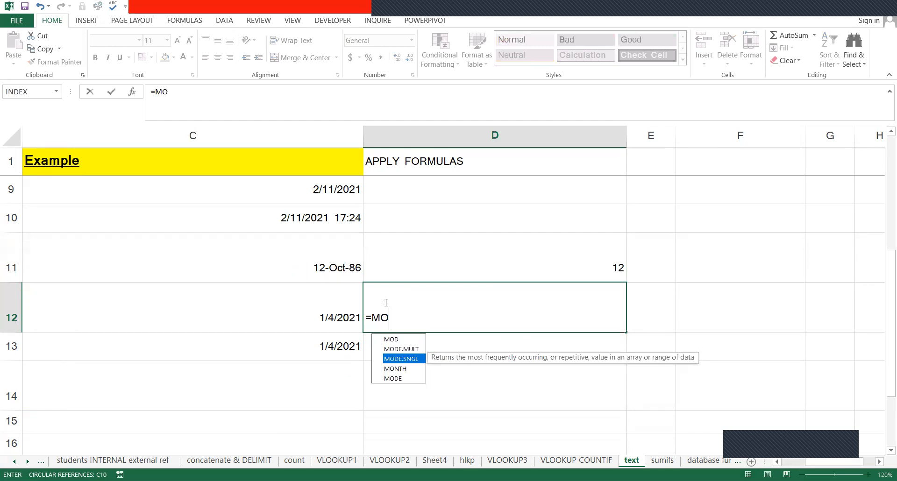
{"action": "type", "text": "NTH("}
{"action": "left_click", "coordinate": [330, 270]}
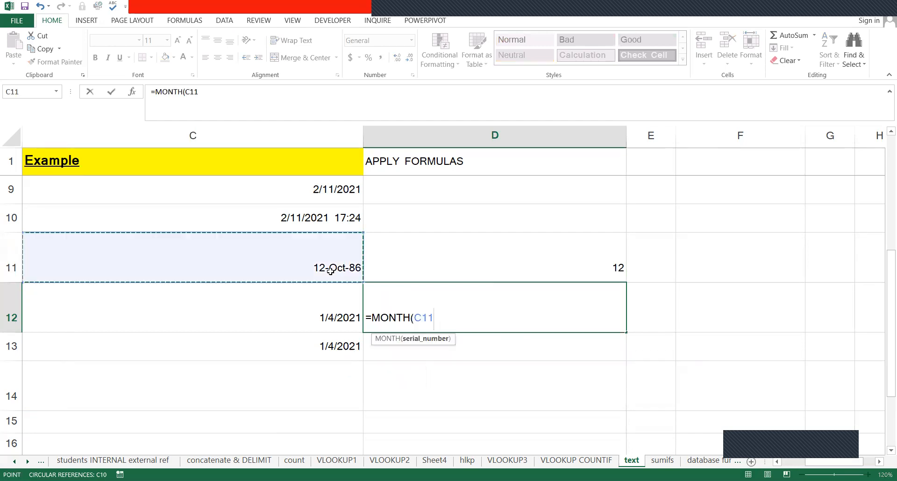
{"action": "type", "text": ")"}
{"action": "key", "text": "Return"}
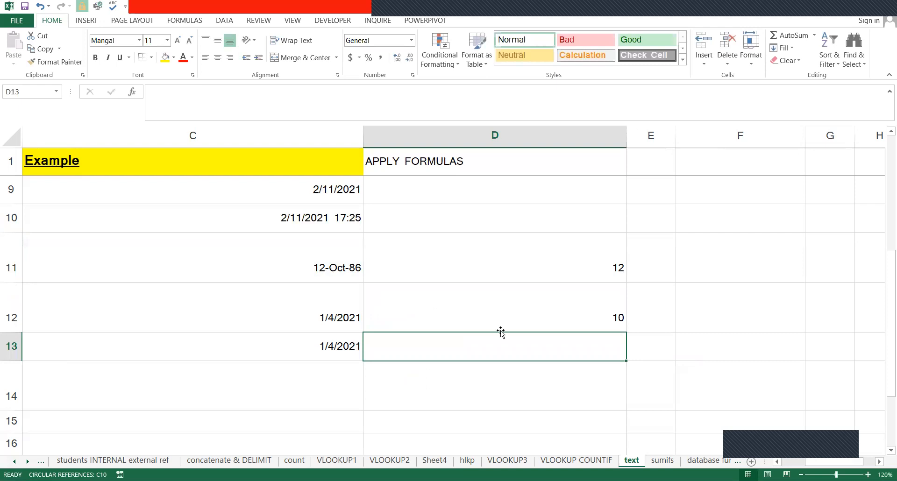
{"action": "left_click", "coordinate": [502, 319]}
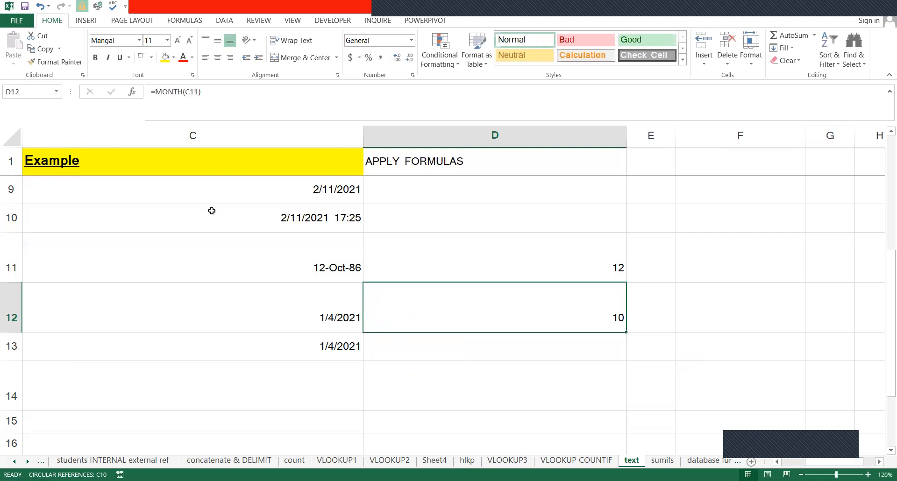
Enter =YEAR(C11) in D13 to extract the year from the example date
{"action": "left_click", "coordinate": [443, 351]}
{"action": "type", "text": "="}
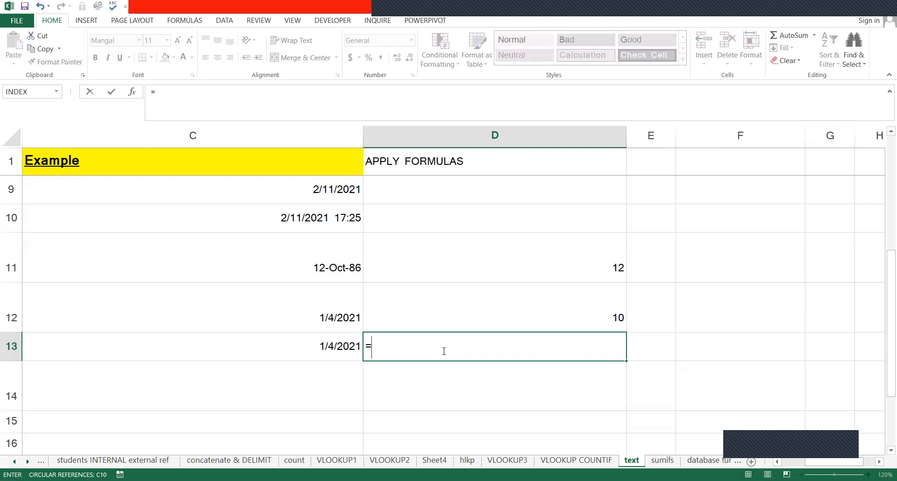
{"action": "type", "text": "YEAR("}
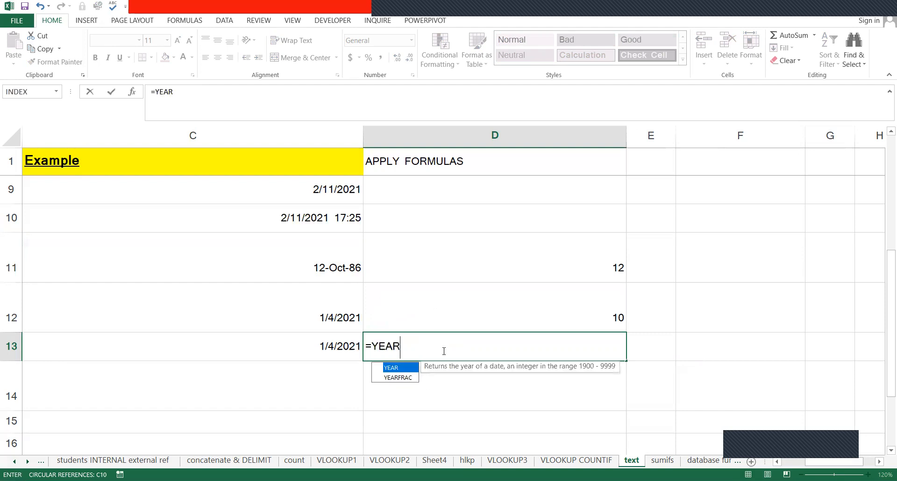
{"action": "left_click", "coordinate": [344, 263]}
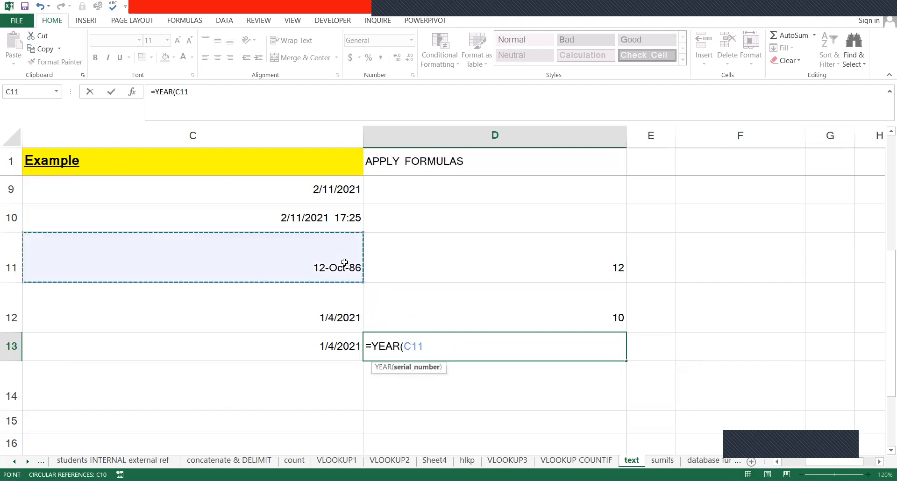
{"action": "type", "text": ")"}
{"action": "key", "text": "Return"}
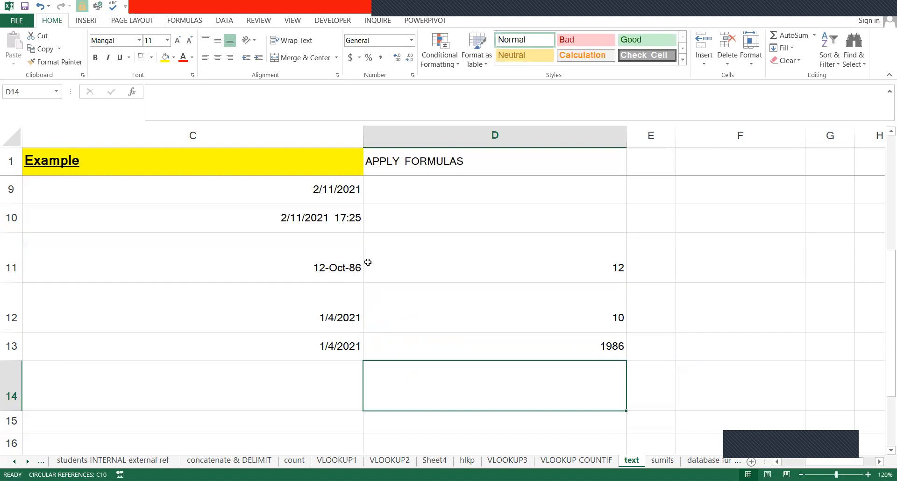
Examine the DAY, MONTH and YEAR formulas in D11 to D13 and the cell they refer to
{"action": "left_click", "coordinate": [382, 258]}
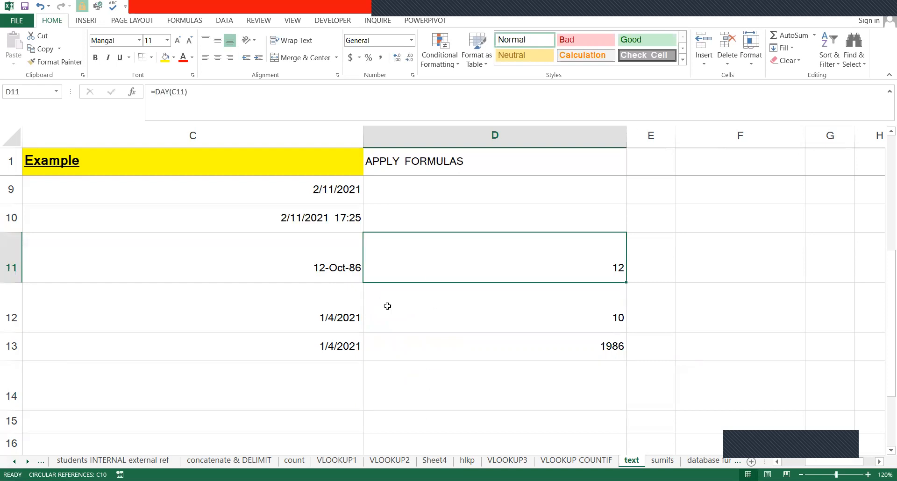
{"action": "double_click", "coordinate": [441, 261]}
{"action": "key", "text": "Return"}
{"action": "key", "text": "F2"}
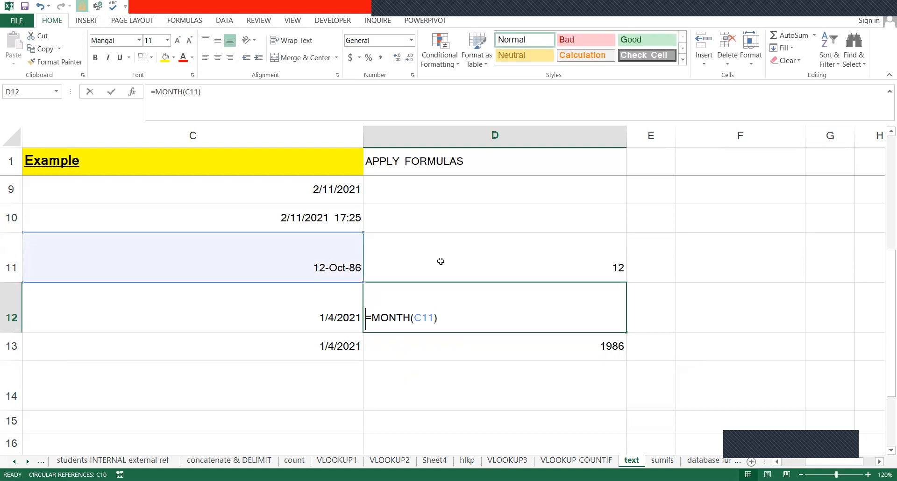
{"action": "key", "text": "Return"}
{"action": "key", "text": "F2"}
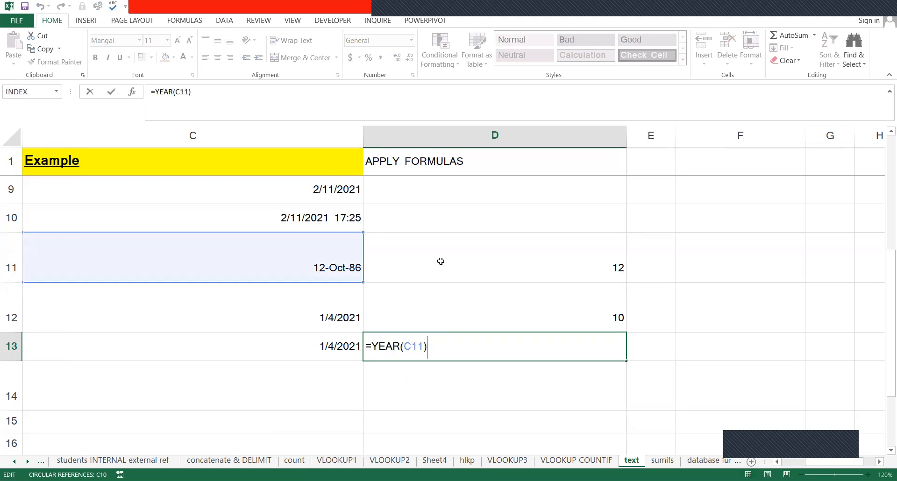
{"action": "key", "text": "Return"}
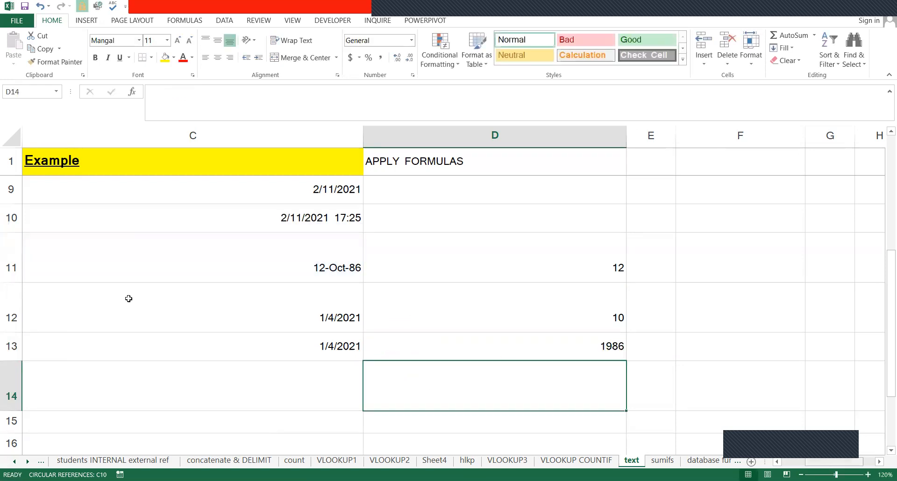
Review the remaining function descriptions down to the Format painter entry in row 14
{"action": "scroll", "coordinate": [401, 413], "scroll_direction": "left", "scroll_amount": 2}
{"action": "scroll", "coordinate": [386, 409], "scroll_direction": "up", "scroll_amount": 3}
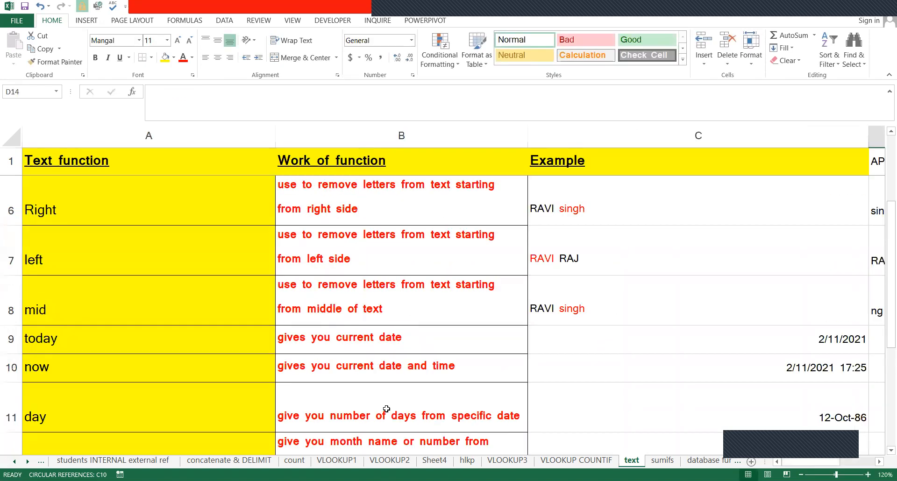
{"action": "scroll", "coordinate": [386, 406], "scroll_direction": "down", "scroll_amount": 4}
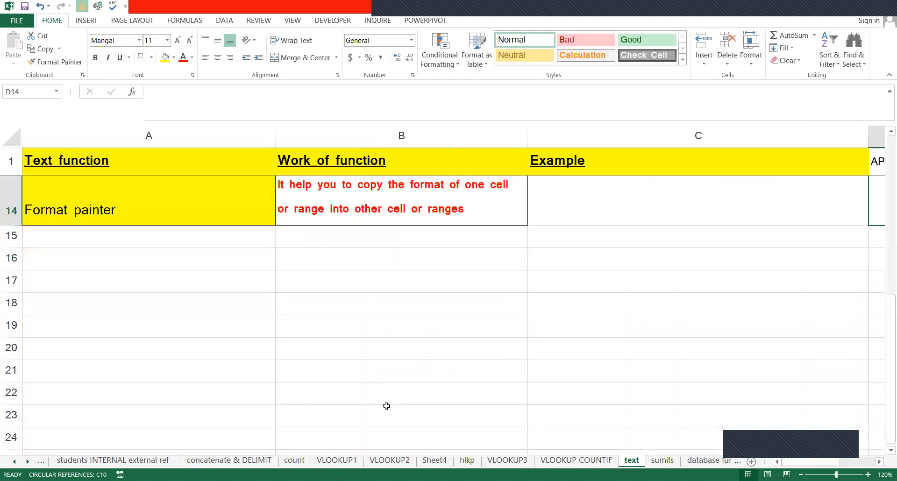
{"action": "scroll", "coordinate": [386, 406], "scroll_direction": "up", "scroll_amount": 1}
{"action": "scroll", "coordinate": [498, 403], "scroll_direction": "down", "scroll_amount": 2}
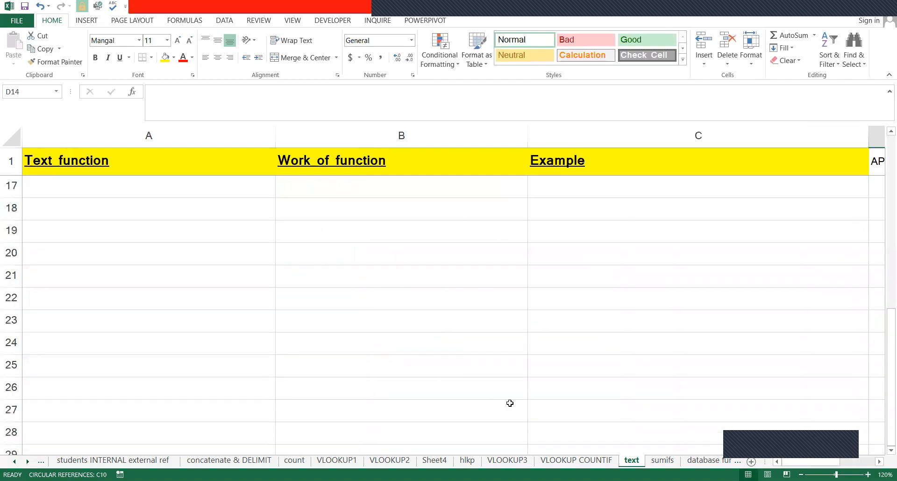
{"action": "scroll", "coordinate": [510, 403], "scroll_direction": "up", "scroll_amount": 1}
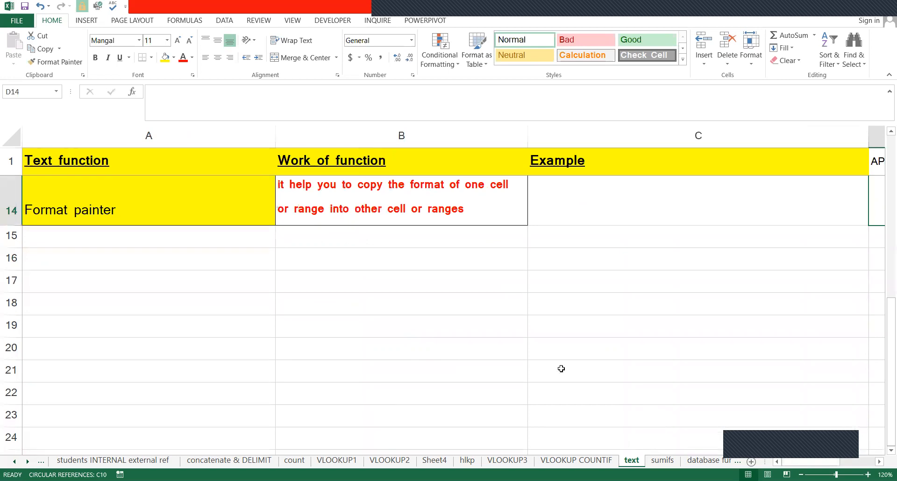
{"action": "scroll", "coordinate": [560, 369], "scroll_direction": "up", "scroll_amount": 1}
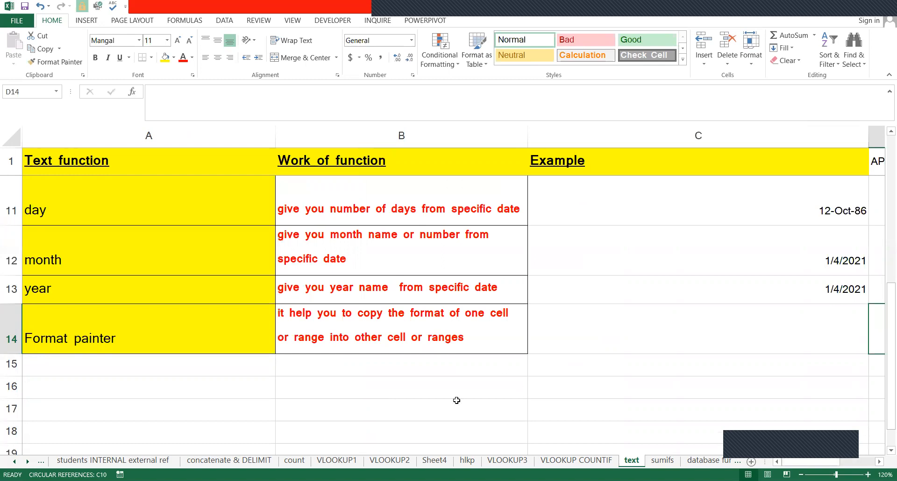
{"action": "left_click", "coordinate": [606, 386]}
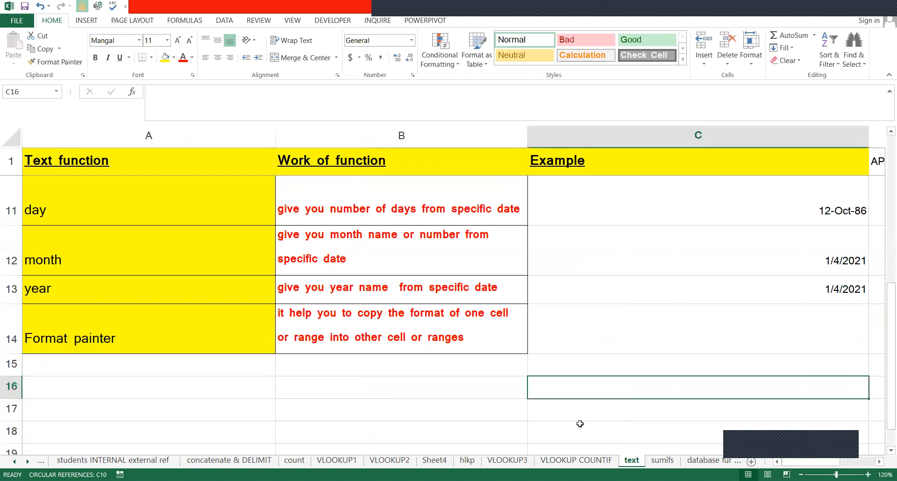
Enter the sample text THIS IS AN EXAMPLE OF FORMAT PAINTER in cell B21
{"action": "scroll", "coordinate": [426, 369], "scroll_direction": "down", "scroll_amount": 1}
{"action": "left_click", "coordinate": [426, 370]}
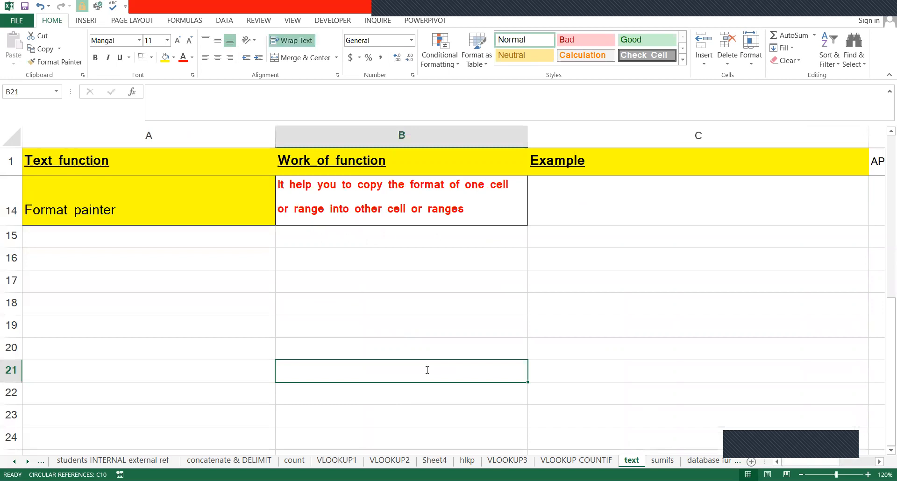
{"action": "type", "text": "THO"}
{"action": "key", "text": "BackSpace"}
{"action": "type", "text": "I"}
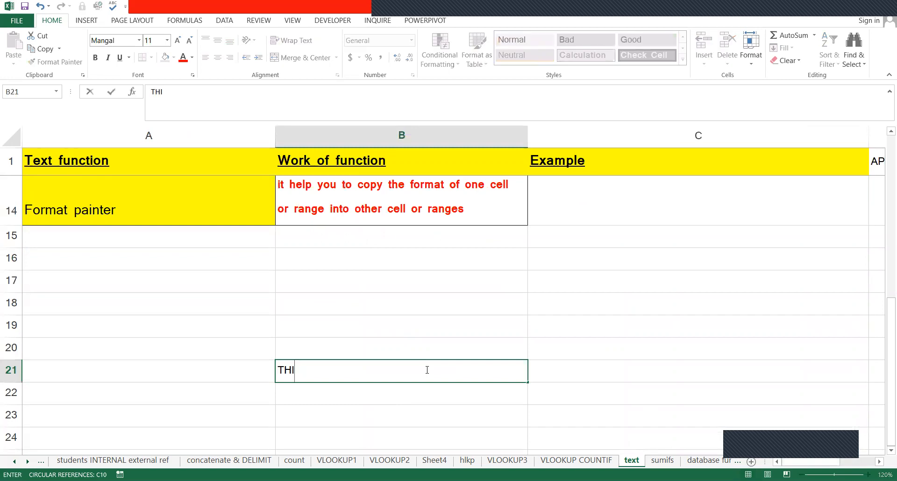
{"action": "type", "text": "S IS AN EX"}
{"action": "type", "text": "A"}
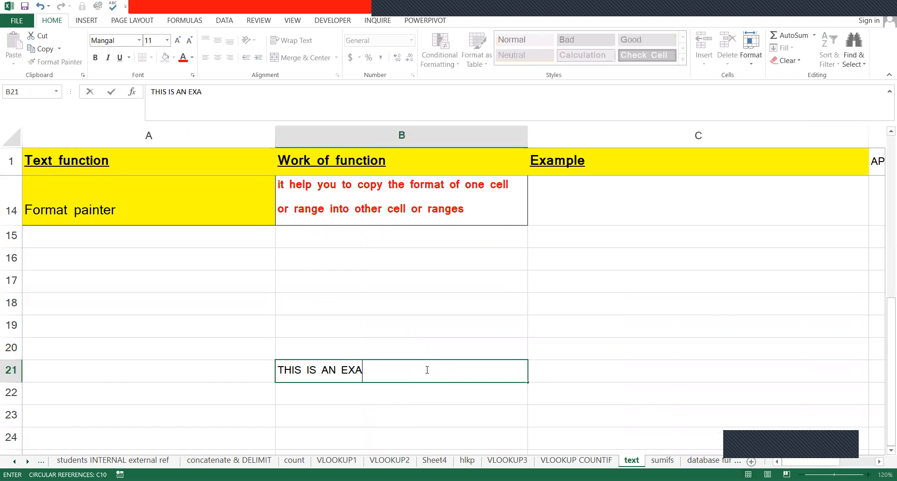
{"action": "type", "text": "MPLE OF"}
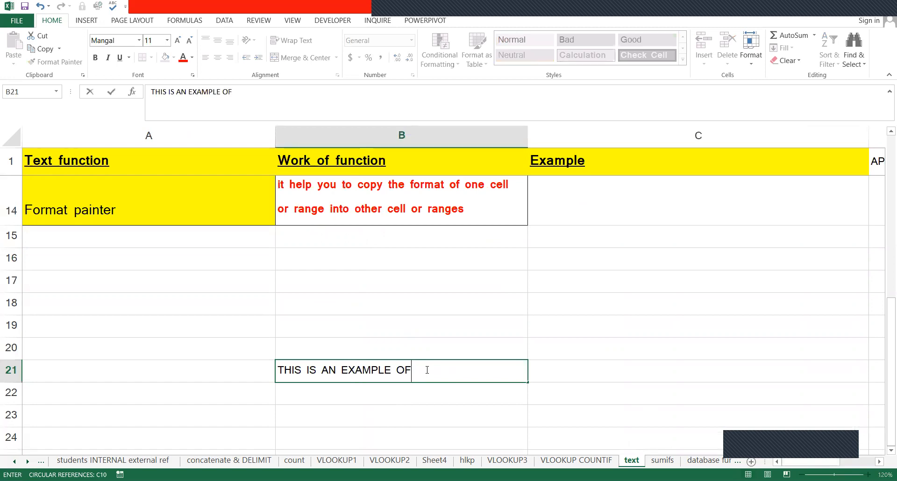
{"action": "type", "text": " FORMA"}
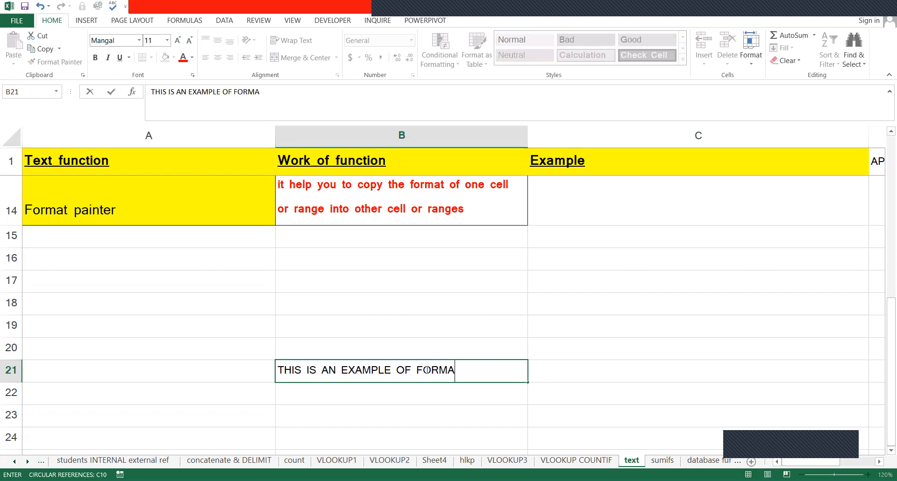
{"action": "type", "text": "T PA"}
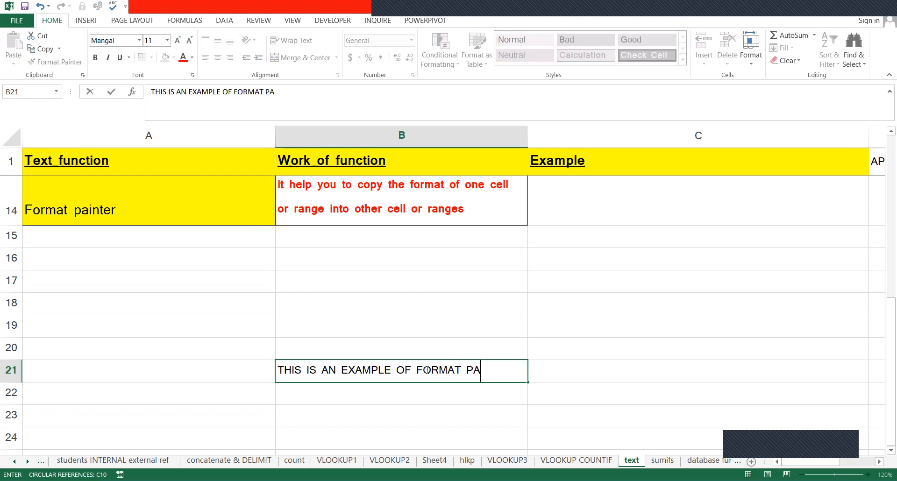
{"action": "type", "text": "INTER"}
{"action": "key", "text": "Return"}
{"action": "left_click", "coordinate": [429, 377]}
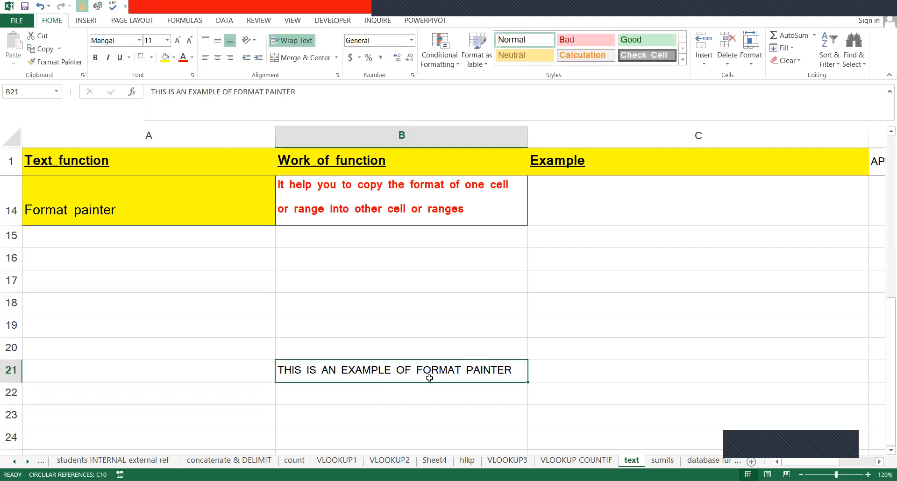
{"action": "scroll", "coordinate": [440, 377], "scroll_direction": "up", "scroll_amount": 1}
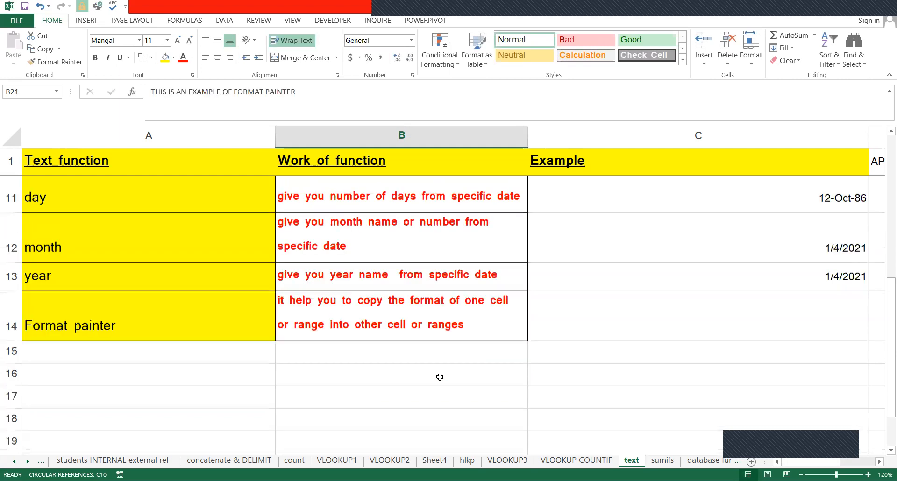
{"action": "scroll", "coordinate": [151, 372], "scroll_direction": "up", "scroll_amount": 1}
{"action": "scroll", "coordinate": [152, 372], "scroll_direction": "down", "scroll_amount": 1}
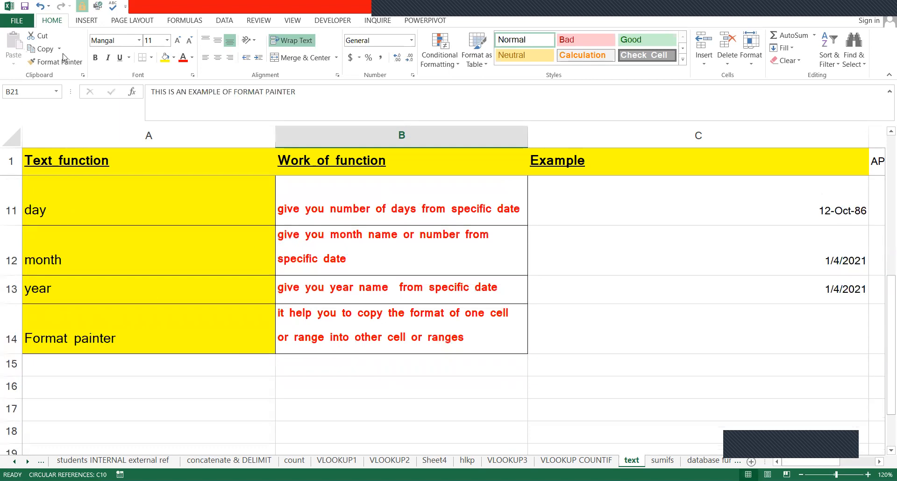
{"action": "left_click", "coordinate": [30, 63]}
{"action": "key", "text": "Escape"}
{"action": "left_click", "coordinate": [72, 66]}
{"action": "scroll", "coordinate": [422, 344], "scroll_direction": "down", "scroll_amount": 1}
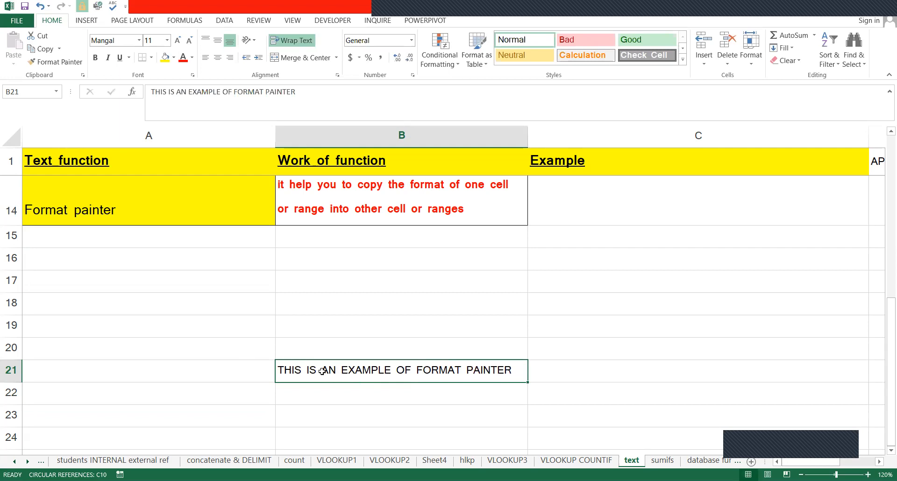
{"action": "scroll", "coordinate": [322, 371], "scroll_direction": "up", "scroll_amount": 3}
{"action": "scroll", "coordinate": [322, 371], "scroll_direction": "down", "scroll_amount": 3}
Copy the formatting of the Work of function header in B1 to the sample text in B21 with Format Painter
{"action": "left_click", "coordinate": [338, 161]}
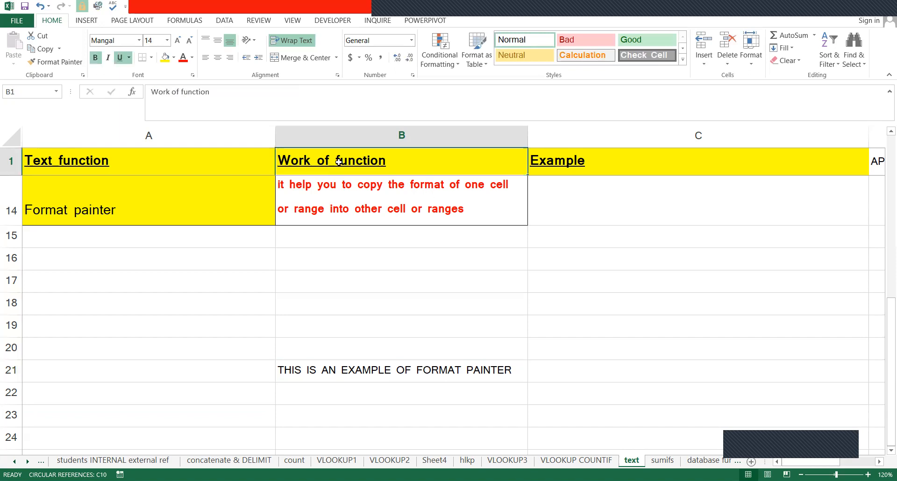
{"action": "left_click", "coordinate": [70, 62]}
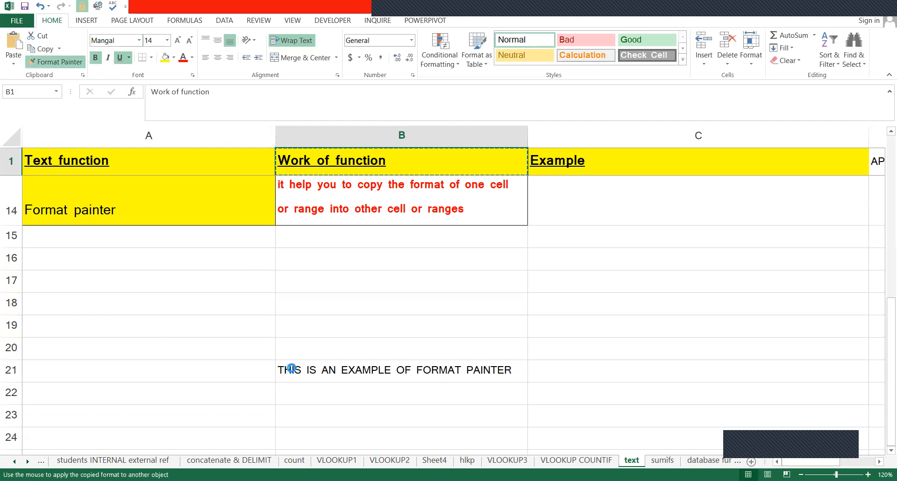
{"action": "left_click", "coordinate": [293, 369]}
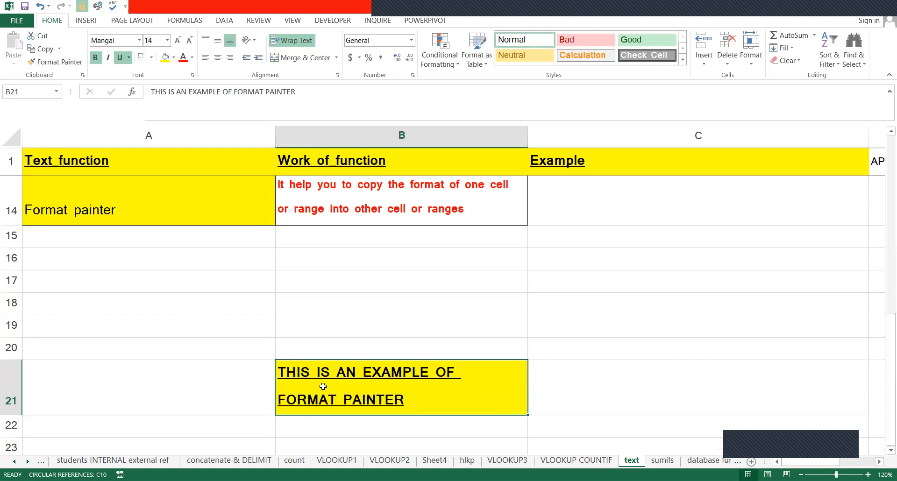
{"action": "left_click", "coordinate": [350, 164]}
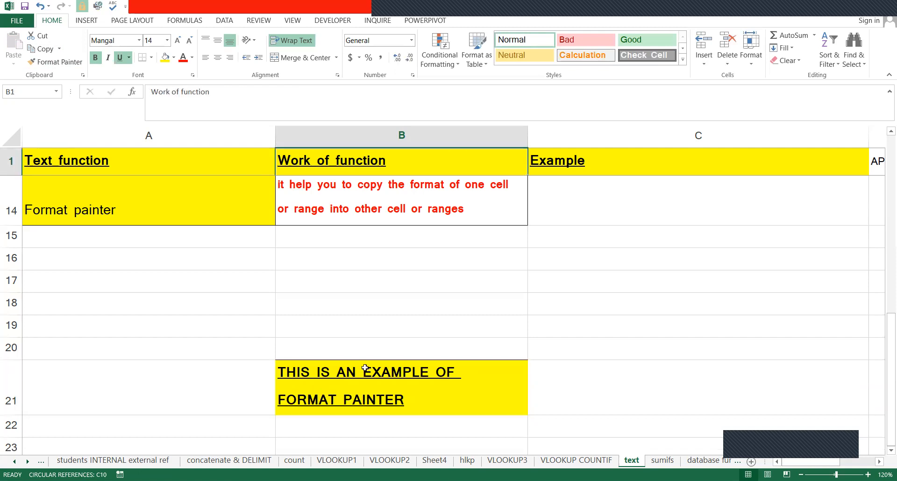
Apply the description formatting of B14 to the sample text in B21, and reapply the B1 header formatting to it with Format Painter
{"action": "left_click", "coordinate": [367, 382]}
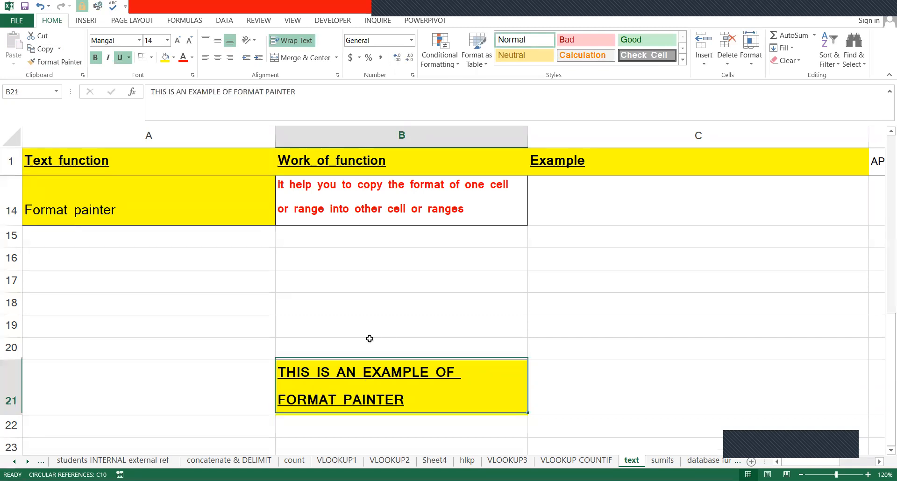
{"action": "left_click", "coordinate": [340, 197]}
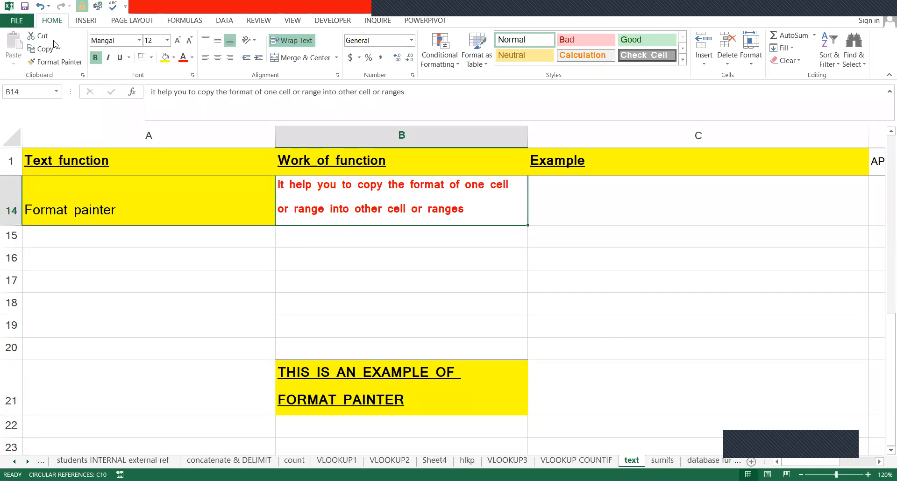
{"action": "left_click", "coordinate": [75, 67]}
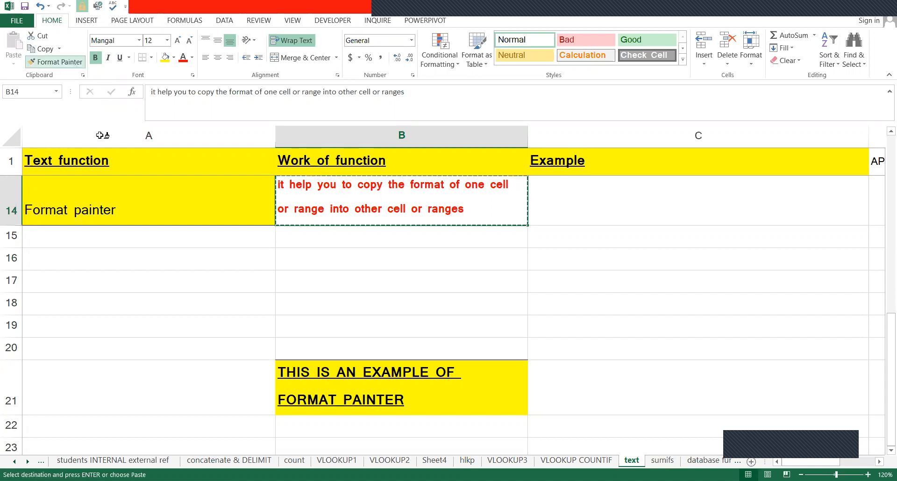
{"action": "left_click", "coordinate": [338, 380]}
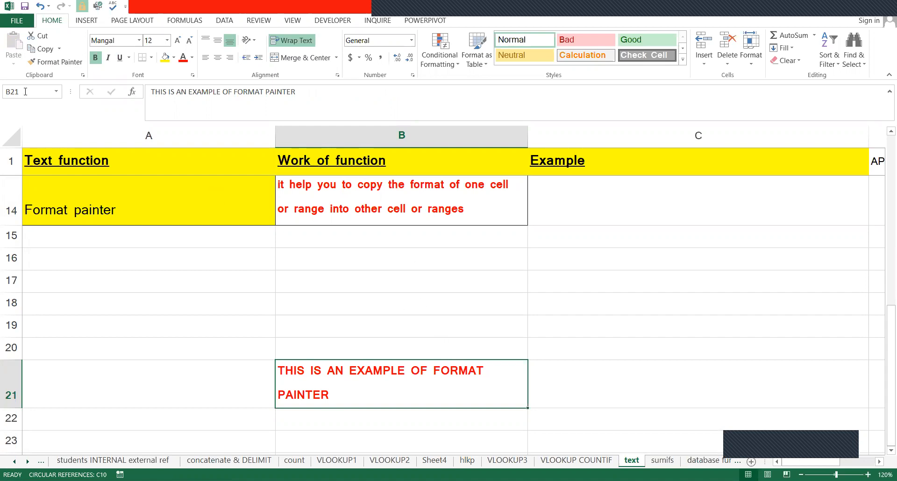
{"action": "left_click", "coordinate": [47, 60]}
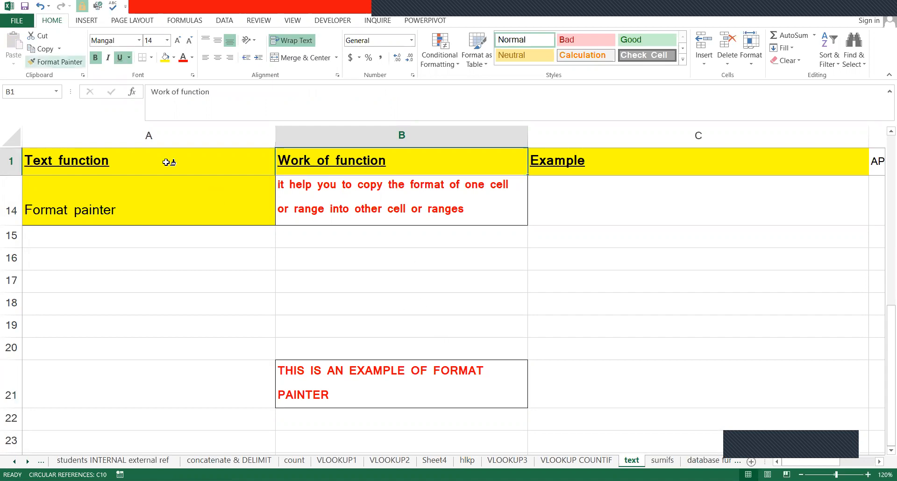
{"action": "left_click", "coordinate": [336, 372]}
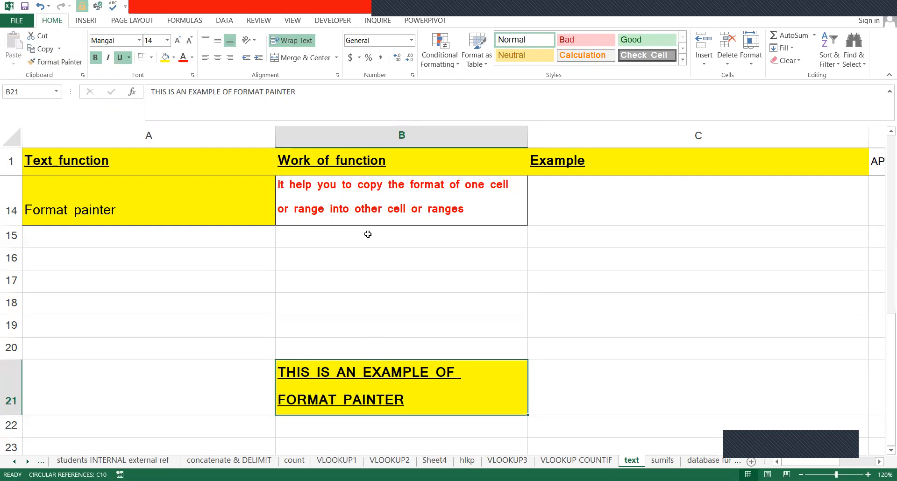
Copy the formatting of the Format painter description in B14 to the sample text in B21 with Format Painter
{"action": "left_click", "coordinate": [360, 199]}
{"action": "key", "text": "alt+h"}
{"action": "key", "text": "f"}
{"action": "key", "text": "p"}
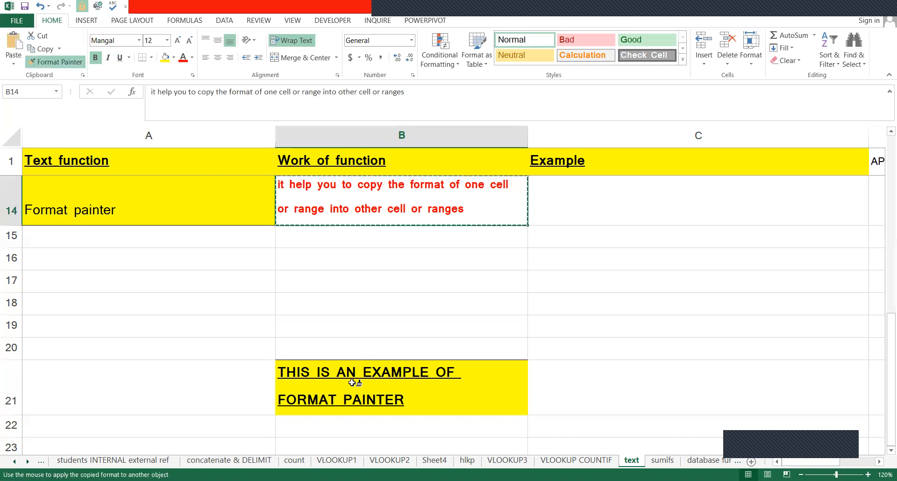
{"action": "left_click", "coordinate": [352, 383]}
{"action": "scroll", "coordinate": [367, 370], "scroll_direction": "up", "scroll_amount": 3}
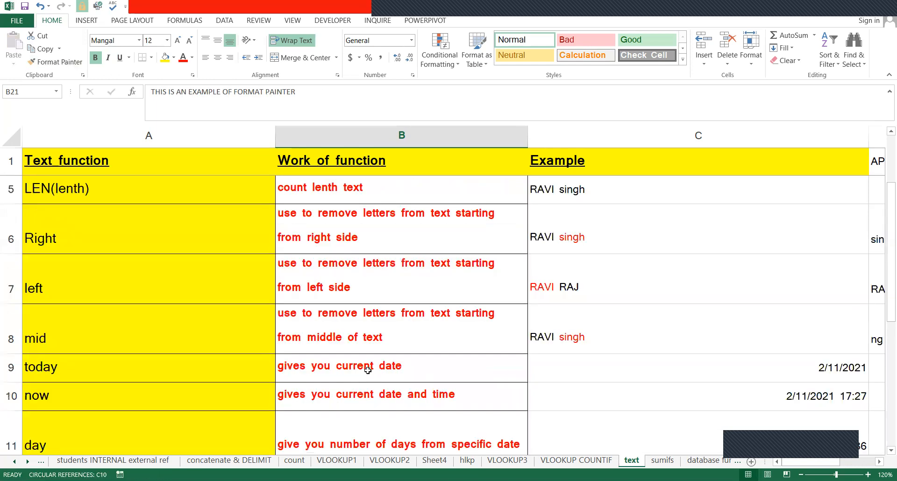
{"action": "scroll", "coordinate": [368, 371], "scroll_direction": "up", "scroll_amount": 1}
{"action": "scroll", "coordinate": [368, 370], "scroll_direction": "down", "scroll_amount": 2}
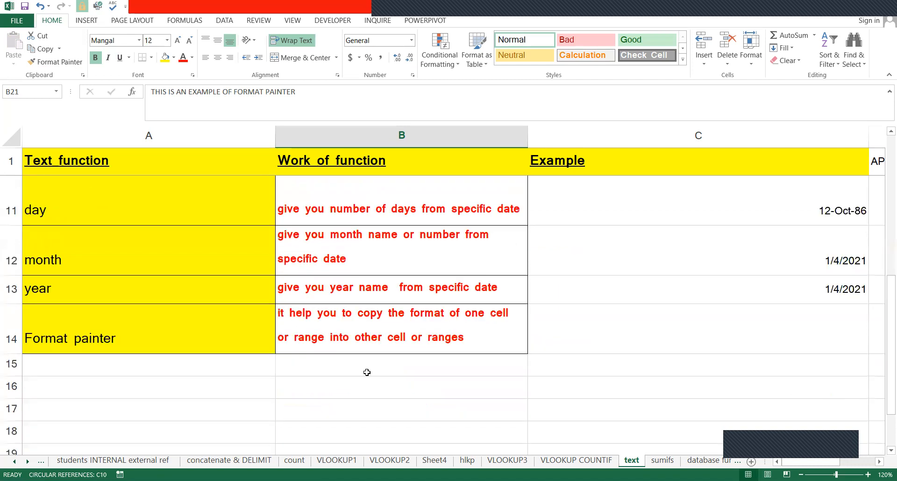
{"action": "scroll", "coordinate": [366, 372], "scroll_direction": "down", "scroll_amount": 1}
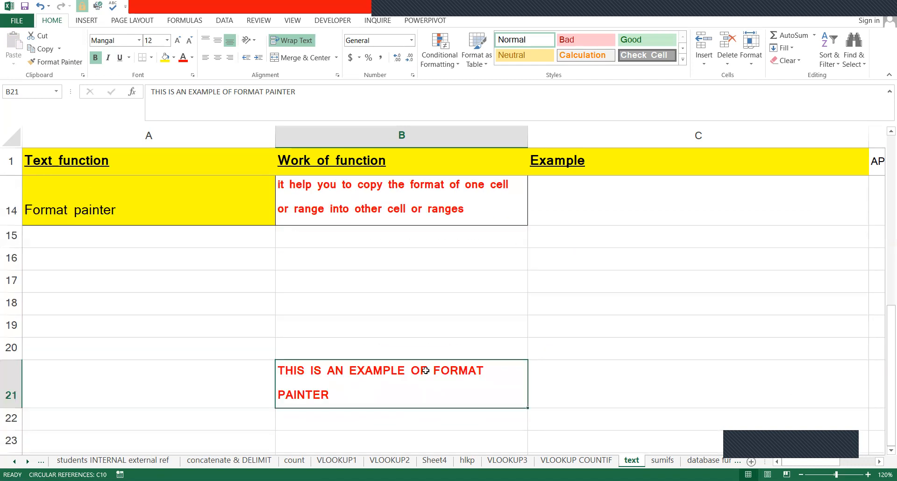
Copy the Work of function header formatting in B1 to the lower, upper and trim cells A2 to A4 with Format Painter
{"action": "left_click", "coordinate": [366, 168]}
{"action": "left_click", "coordinate": [52, 64]}
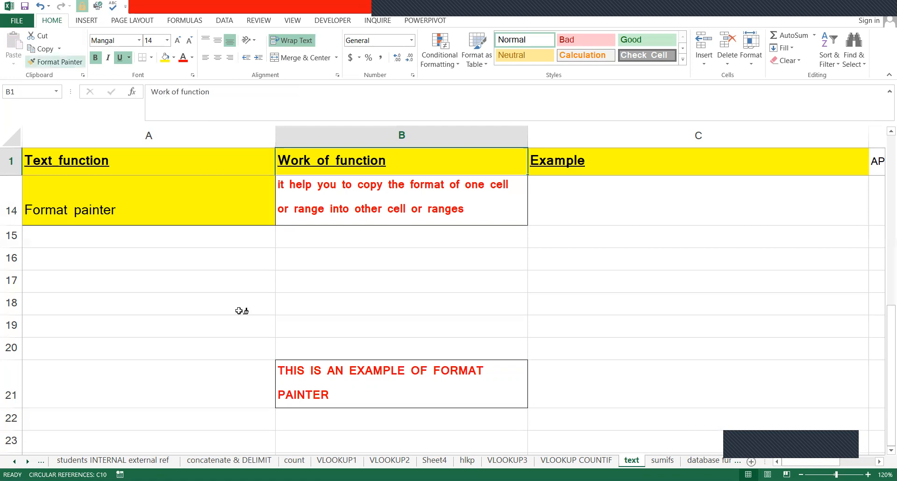
{"action": "left_click", "coordinate": [98, 171]}
{"action": "mouse_move", "coordinate": [98, 170]}
{"action": "left_mouse_down"}
{"action": "mouse_move", "coordinate": [148, 241]}
{"action": "mouse_move", "coordinate": [436, 201]}
{"action": "mouse_move", "coordinate": [330, 239]}
{"action": "left_mouse_up"}
{"action": "left_click", "coordinate": [331, 238]}
Try copying the B1 header formatting to the descriptions in B2 to B7 with Format Painter, and undo it
{"action": "left_click", "coordinate": [321, 155]}
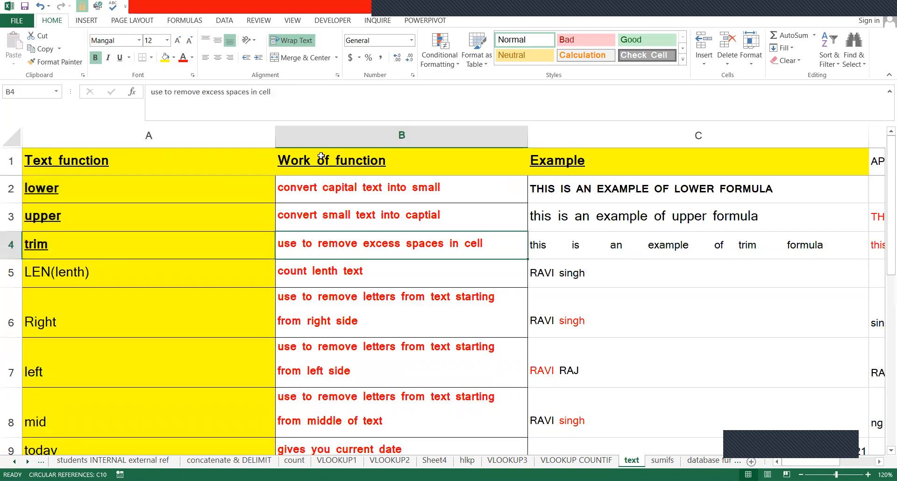
{"action": "left_click", "coordinate": [51, 62]}
{"action": "left_click_drag", "start_coordinate": [388, 187], "coordinate": [399, 339]}
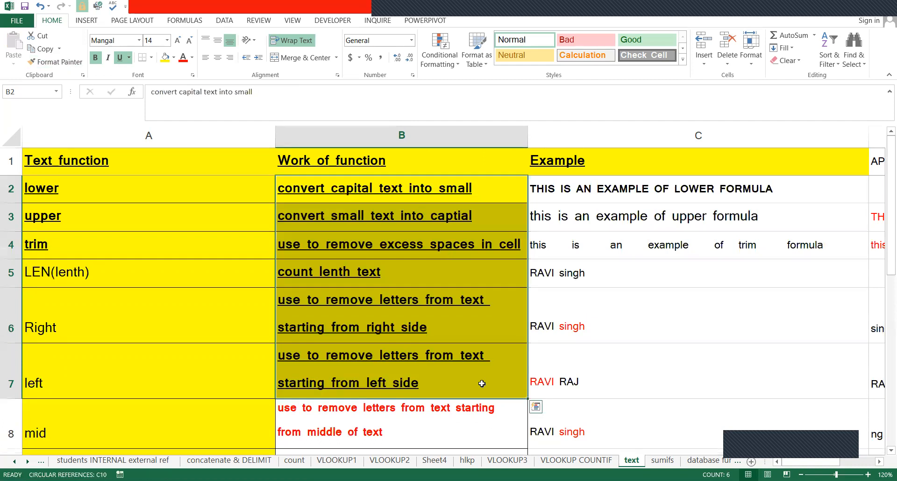
{"action": "key", "text": "ctrl+z"}
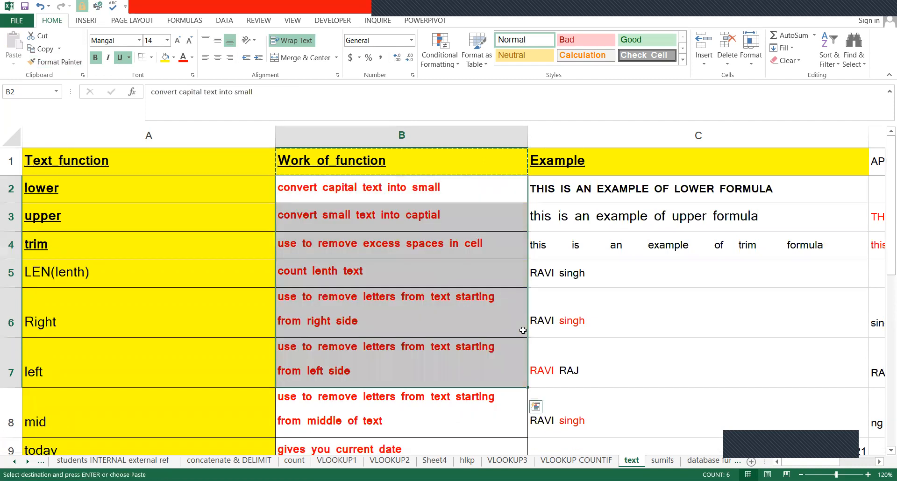
{"action": "key", "text": "Escape"}
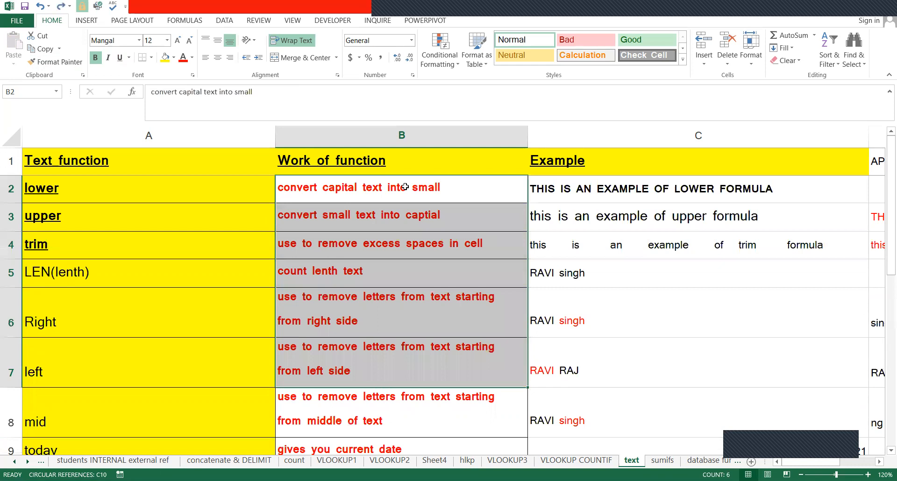
{"action": "left_click", "coordinate": [560, 346]}
Browse the workbook's sheets from sumifs back to students INTERNAL external ref and bring the earlier sheet tabs into view
{"action": "scroll", "coordinate": [432, 367], "scroll_direction": "down", "scroll_amount": 5}
{"action": "scroll", "coordinate": [369, 288], "scroll_direction": "up", "scroll_amount": 1}
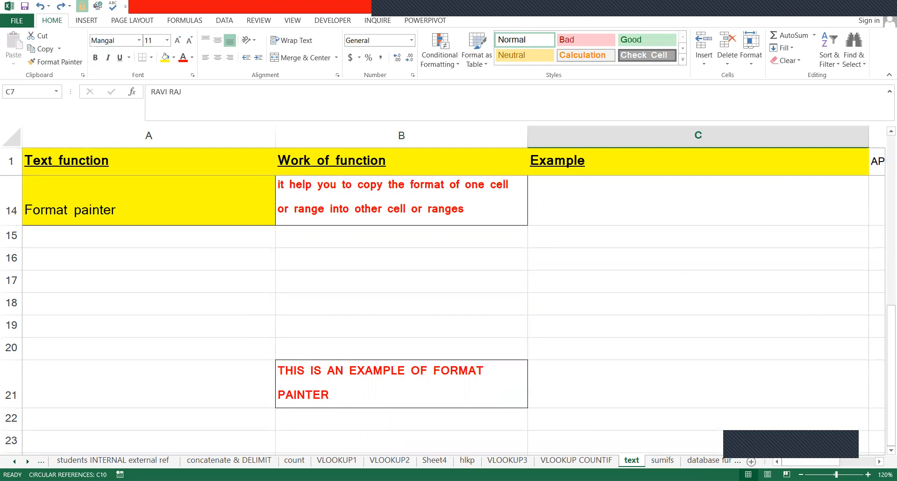
{"action": "left_click", "coordinate": [663, 460]}
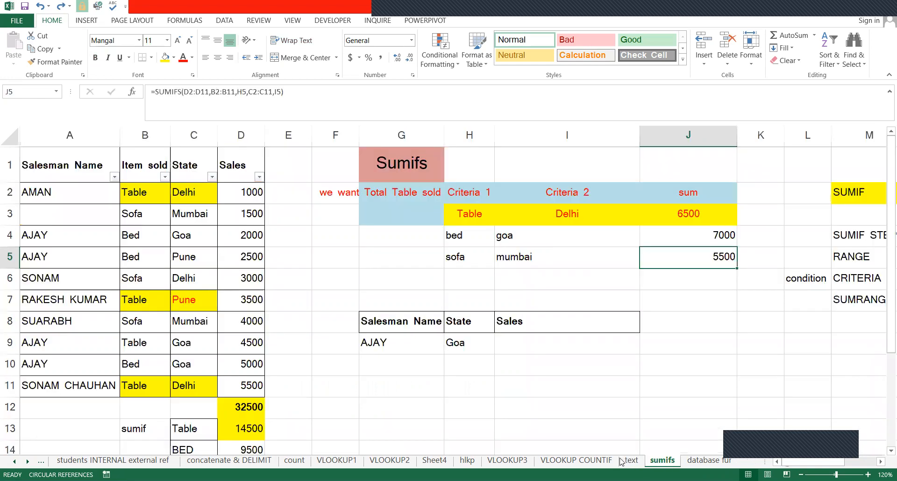
{"action": "key", "text": "ctrl+Page_Up"}
{"action": "left_click", "coordinate": [488, 464]}
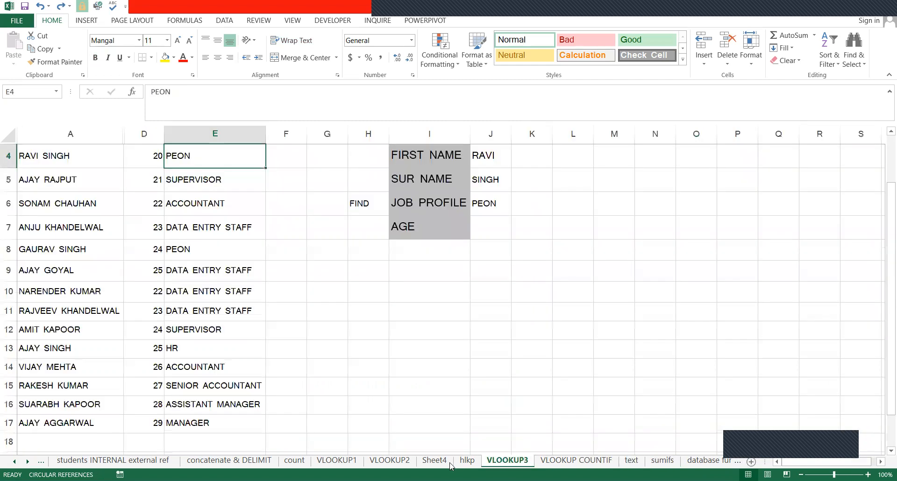
{"action": "left_click", "coordinate": [408, 462]}
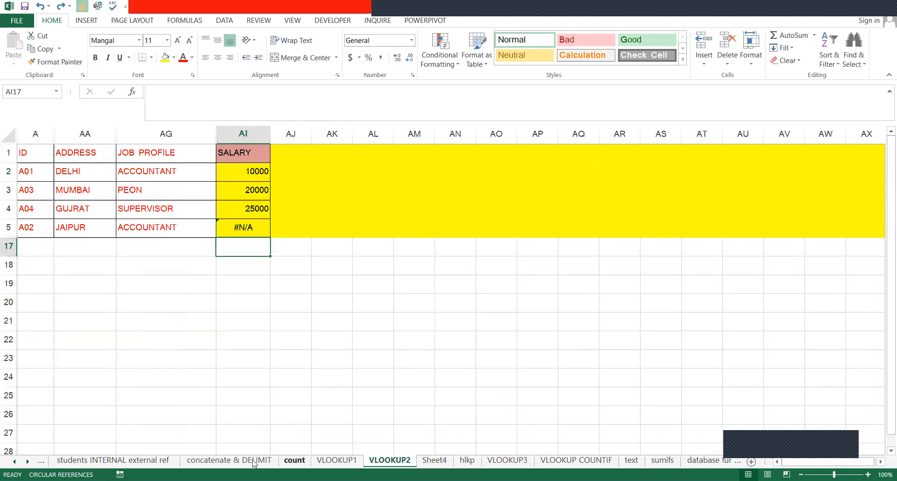
{"action": "left_click", "coordinate": [248, 463]}
{"action": "key", "text": "ctrl+Page_Up"}
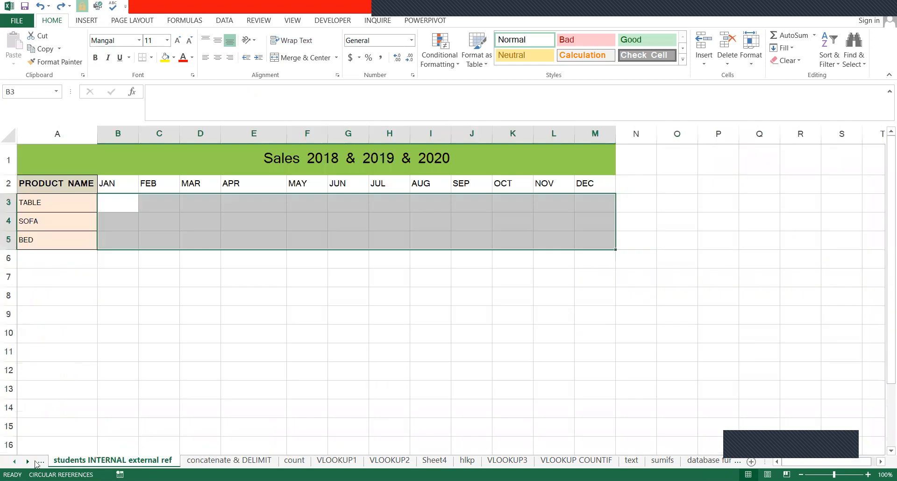
{"action": "left_click", "coordinate": [17, 462]}
{"action": "left_click", "coordinate": [16, 462]}
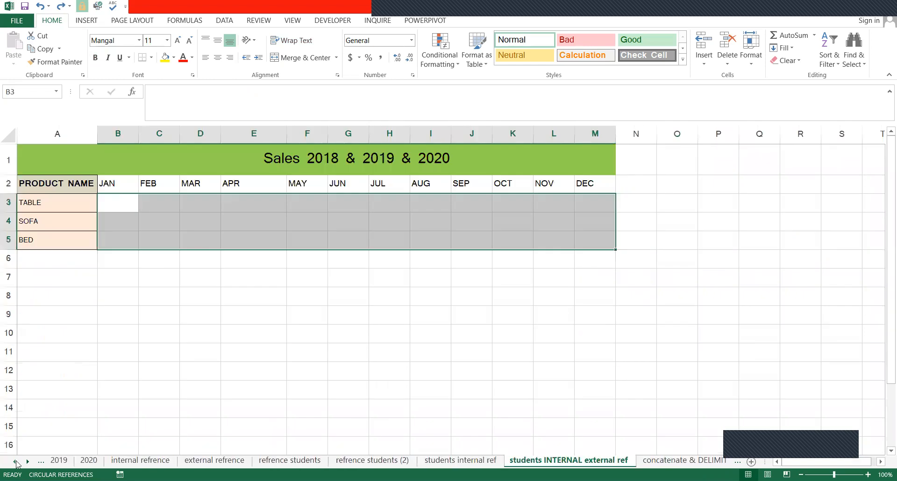